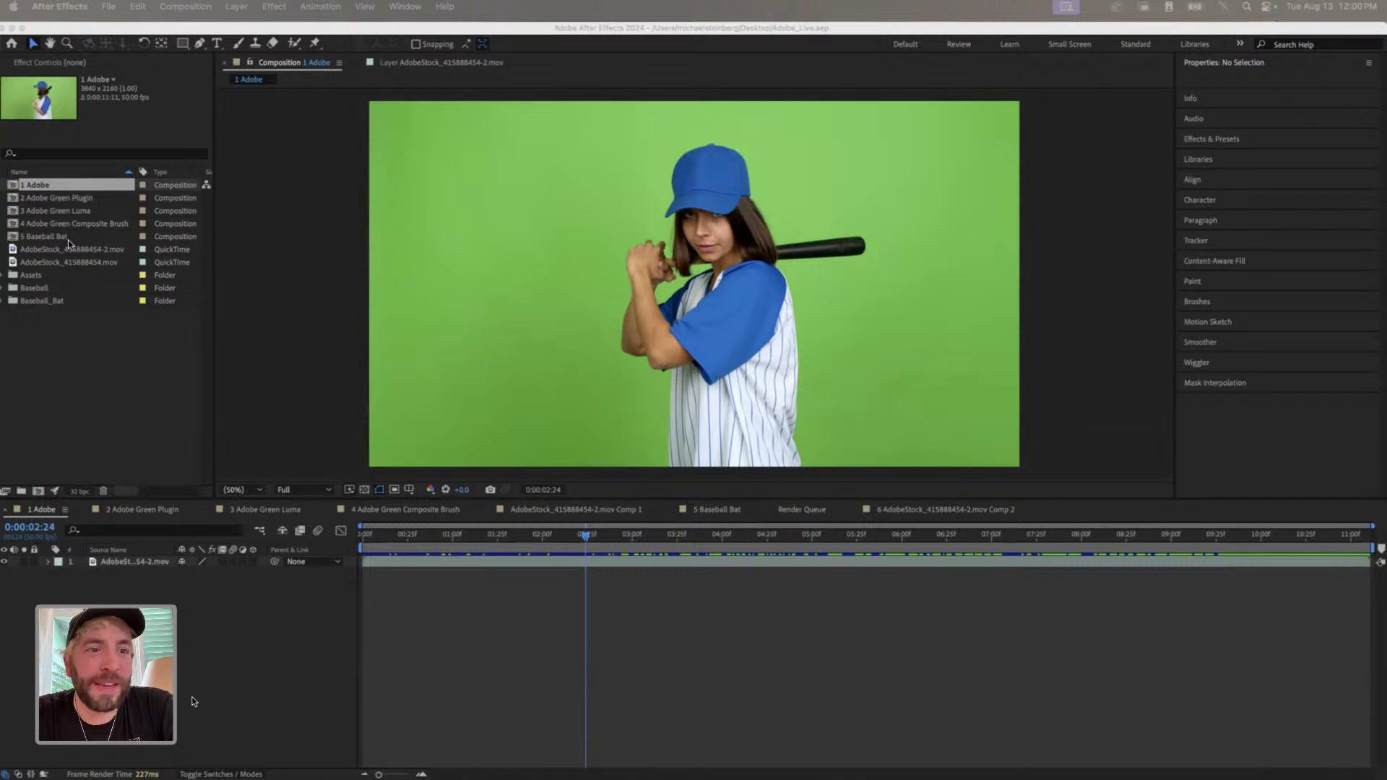
- Scrub through the 5 Baseball Bat composition, and play the green-screen footage in the 1 Adobe composition
double_click(70, 238)
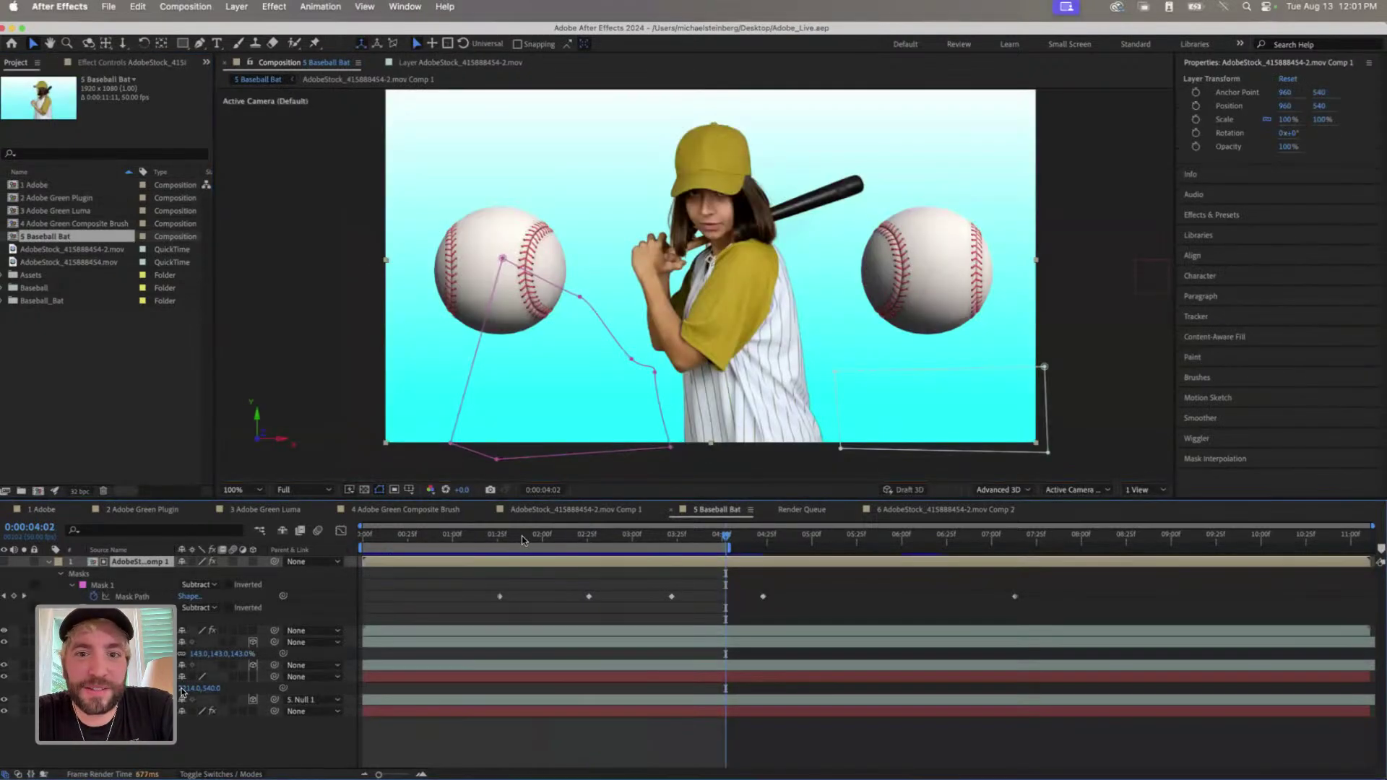
drag(524, 538, 496, 528)
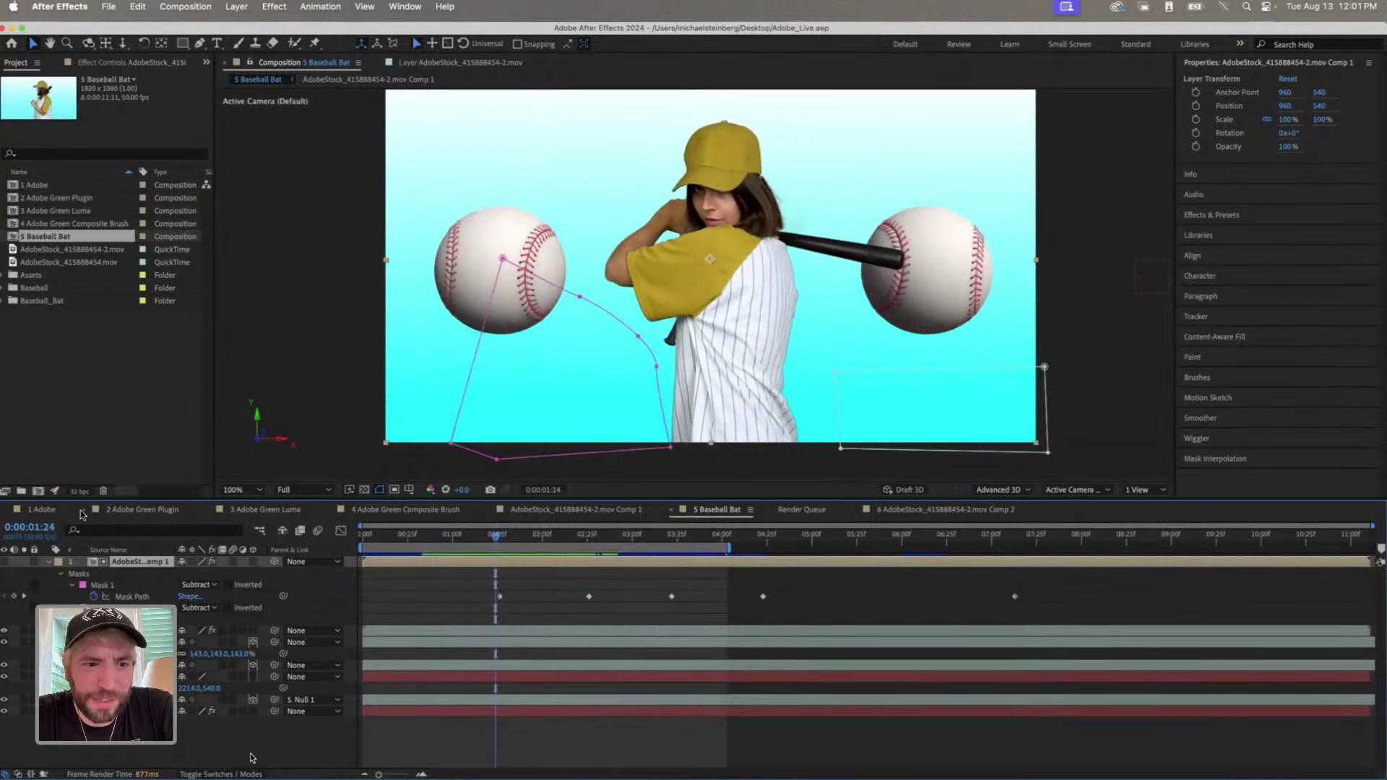
click(50, 511)
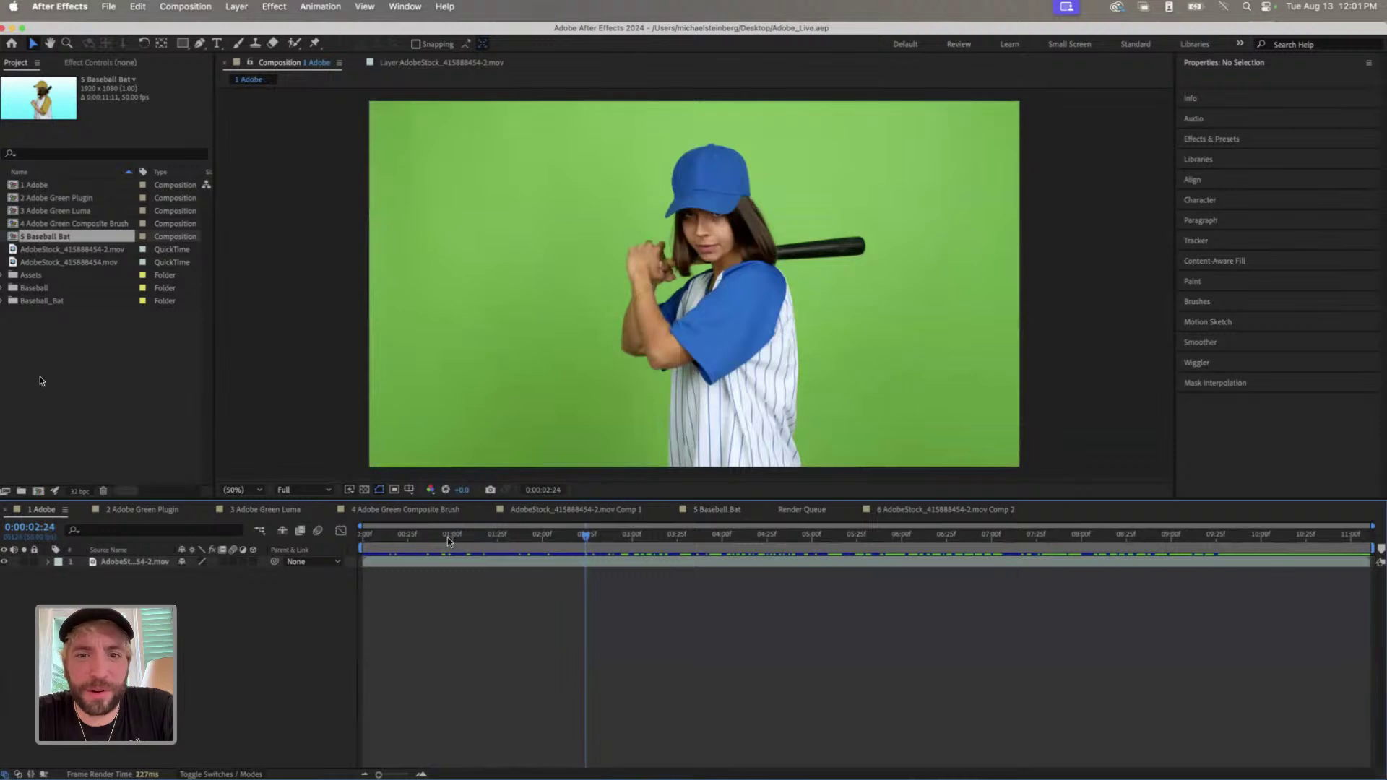
drag(448, 537, 402, 536)
key(space)
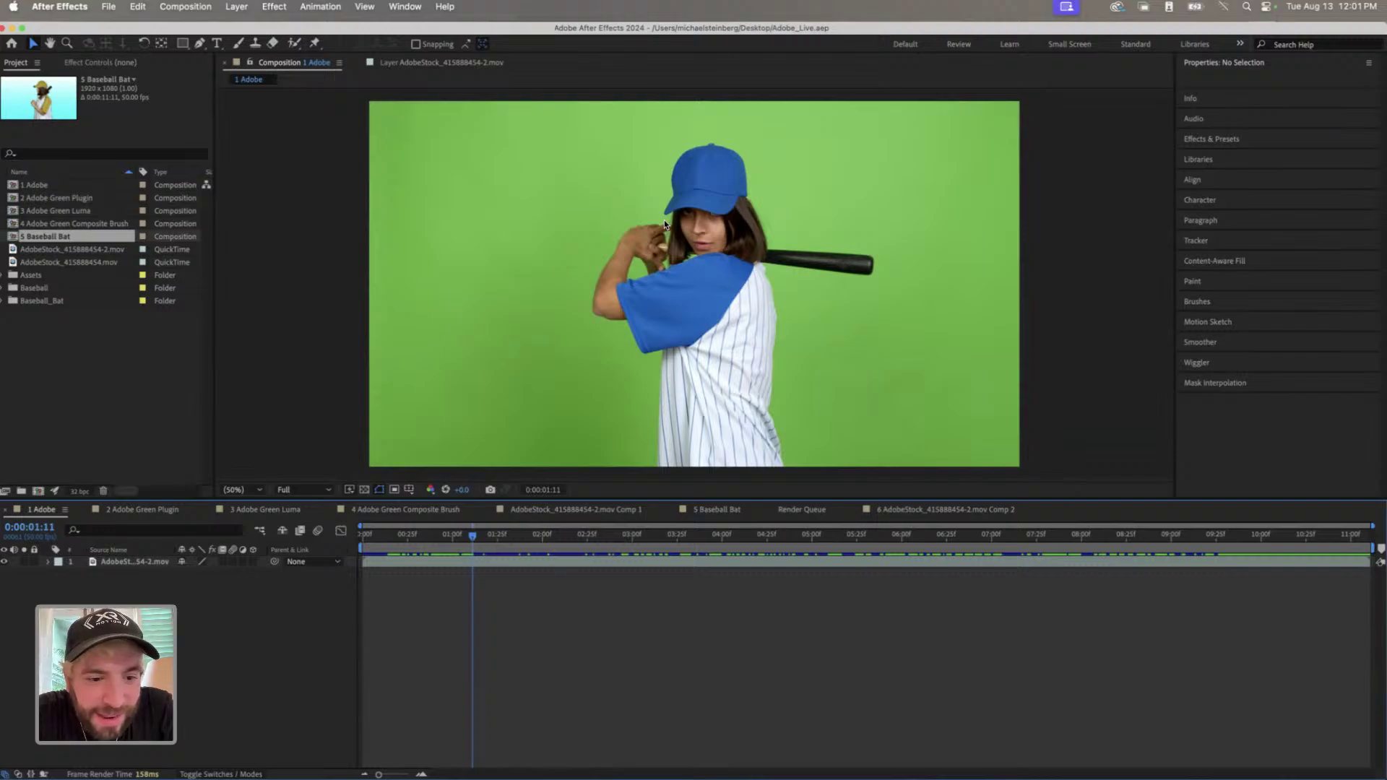
- Switch to the Adobe Stock page in Safari and compare the baseball clip's HD 1920 x 1080 and 4K 3840 x 2160 download options
key(super+Tab)
key(ctrl+Tab)
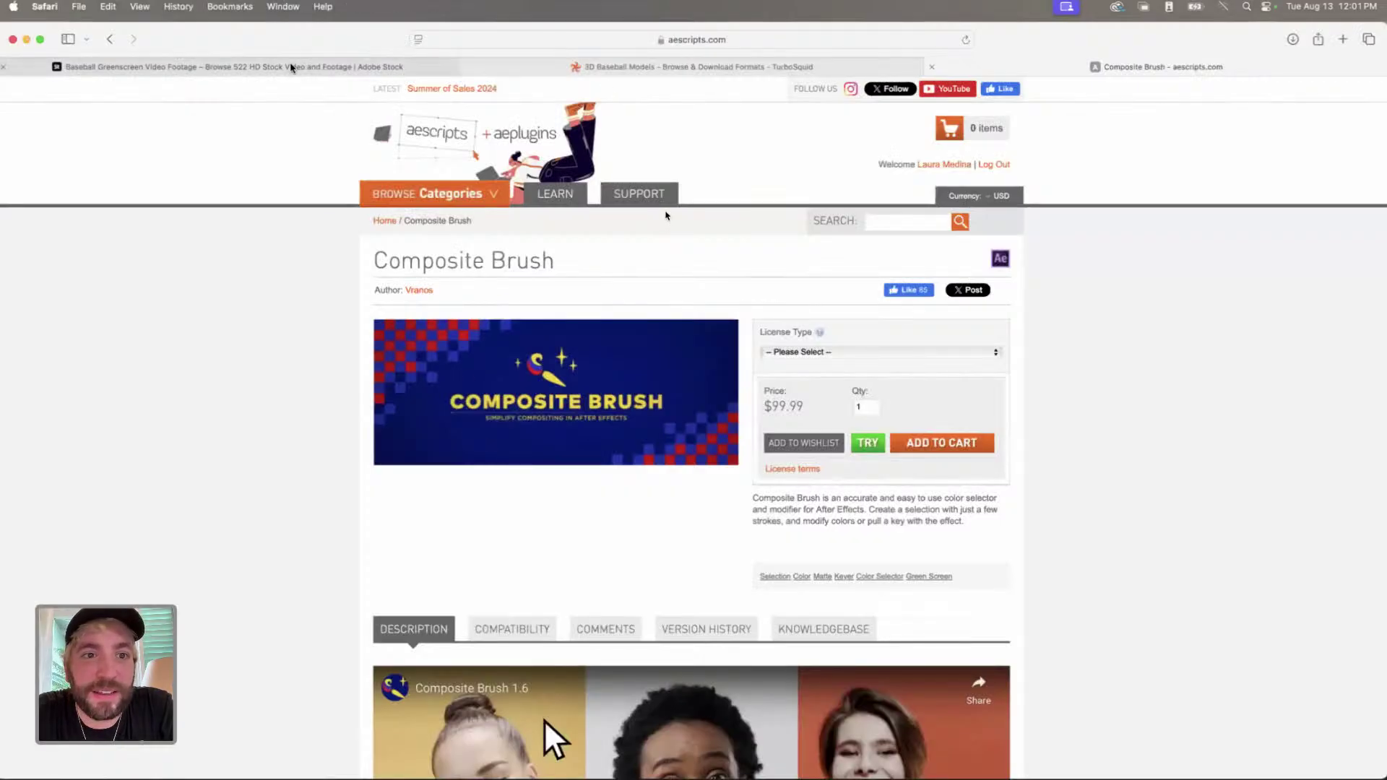
click(666, 215)
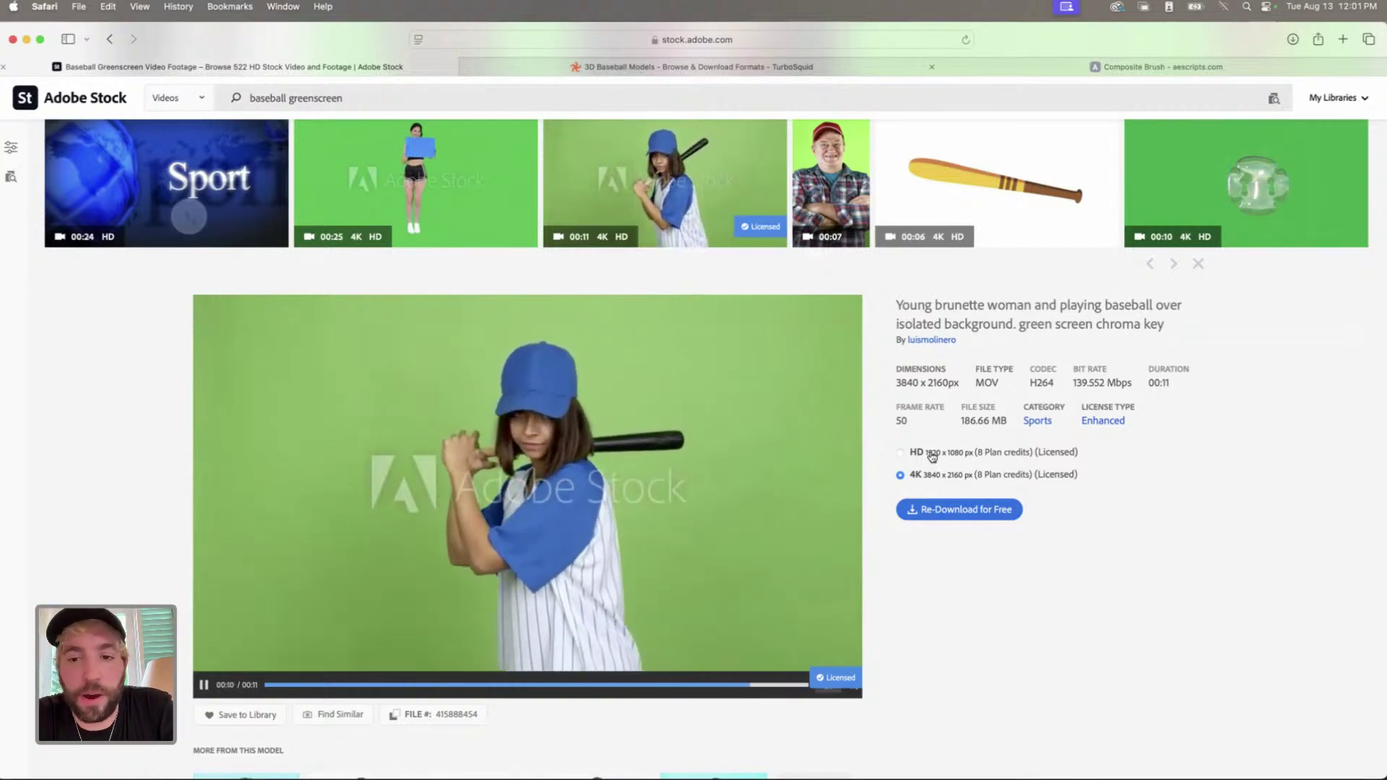
click(900, 453)
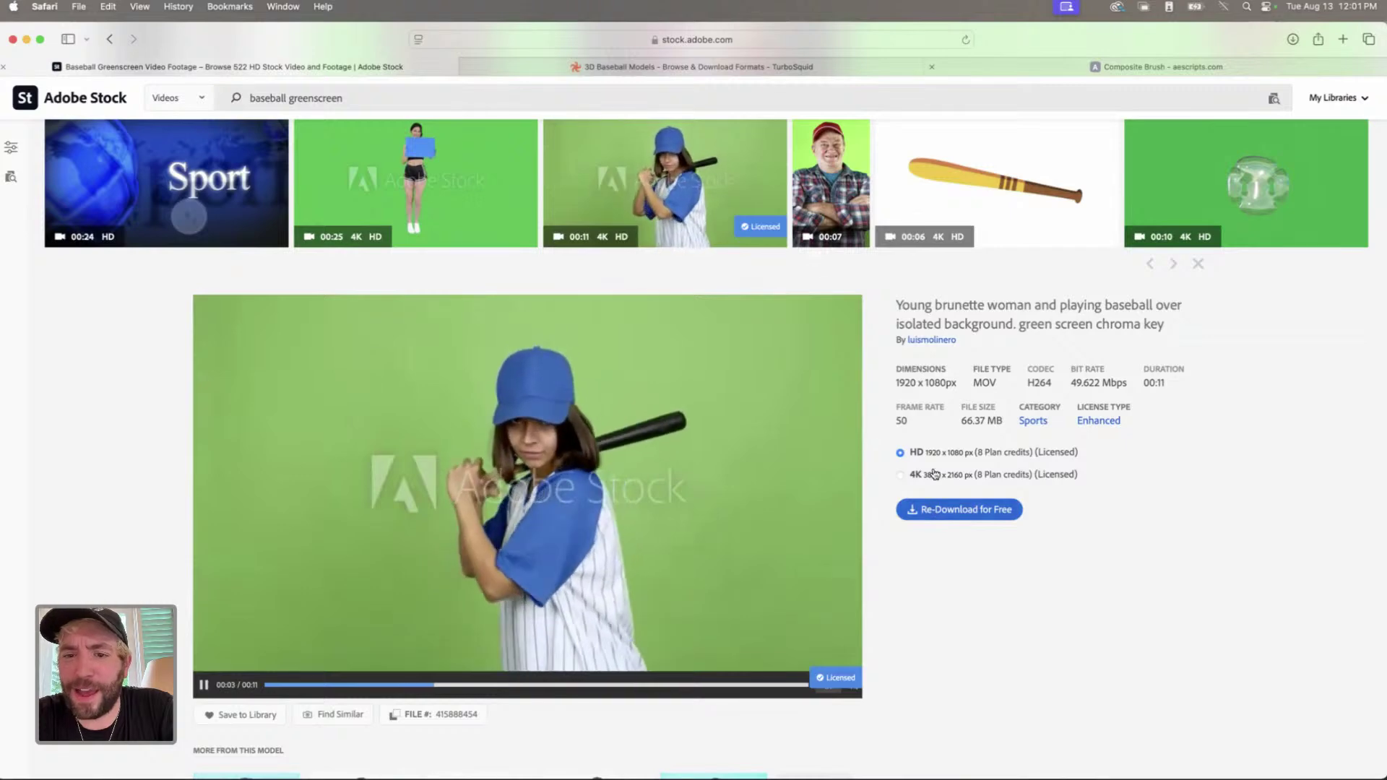
drag(923, 453, 972, 455)
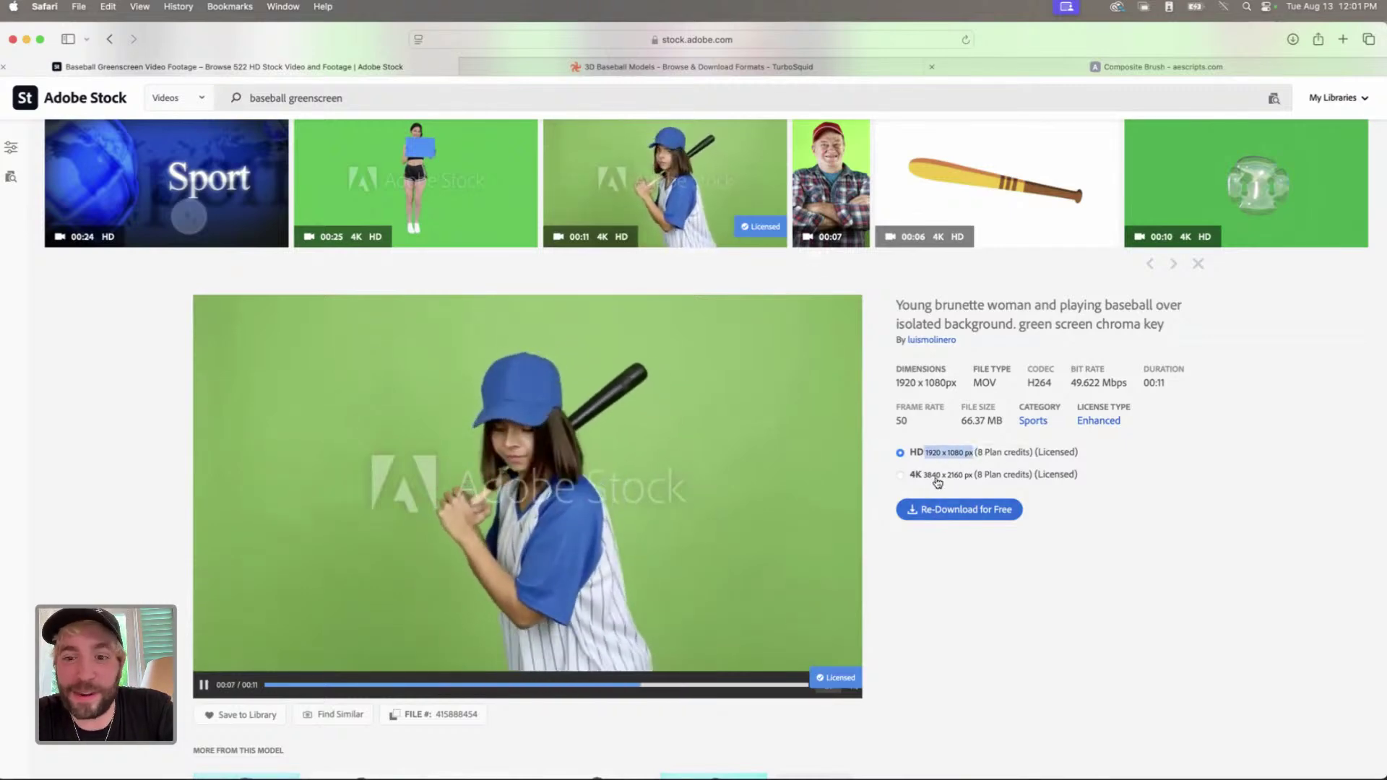
drag(925, 477, 973, 477)
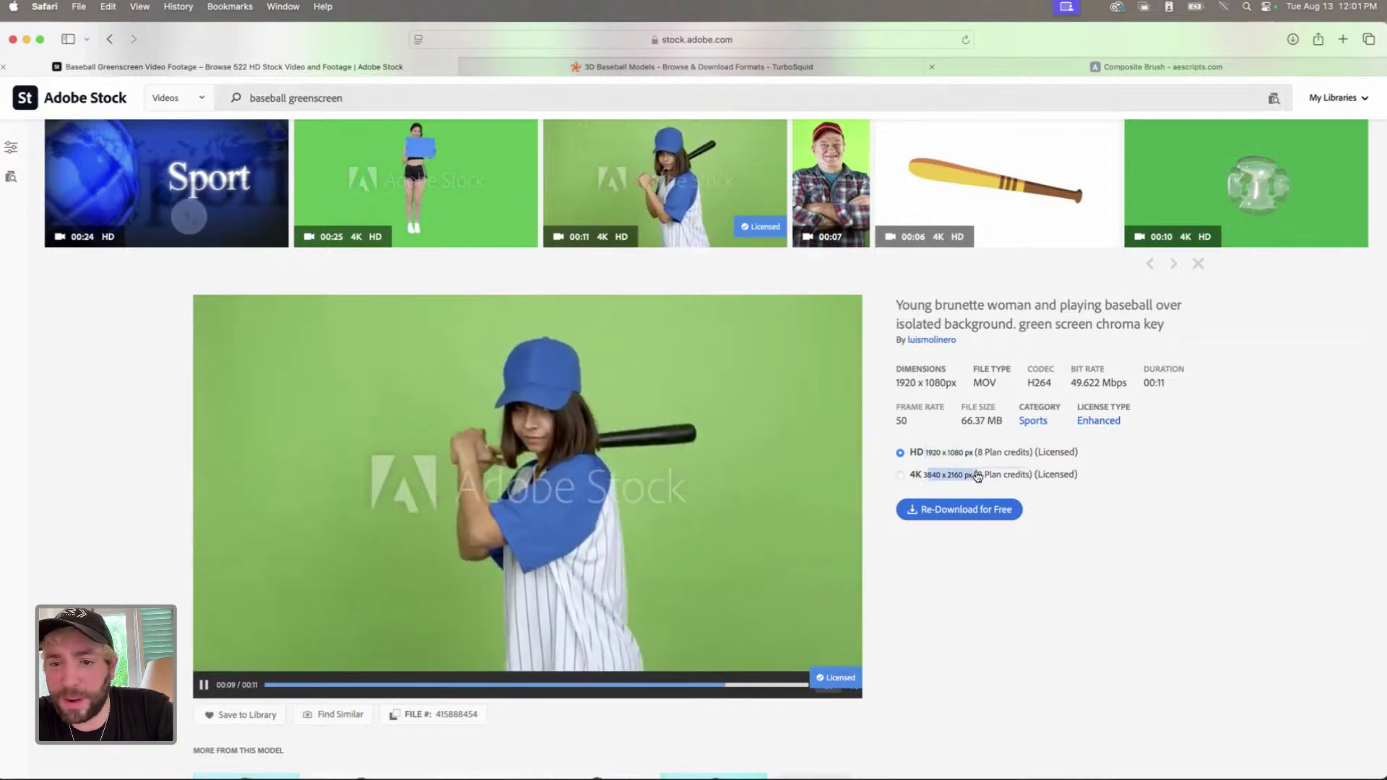
click(952, 476)
click(939, 453)
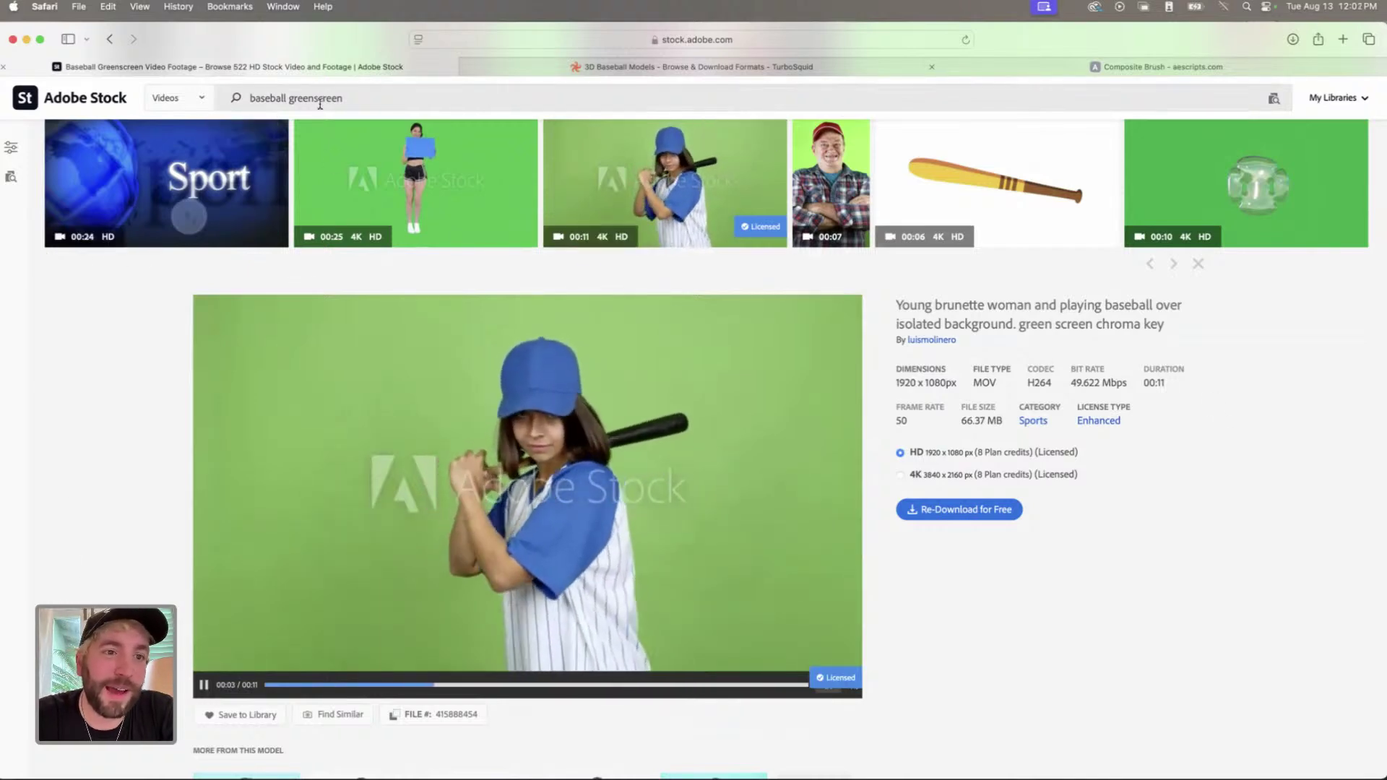
- Review the "baseball greenscreen" search term and the clip's details page on Adobe Stock
click(352, 96)
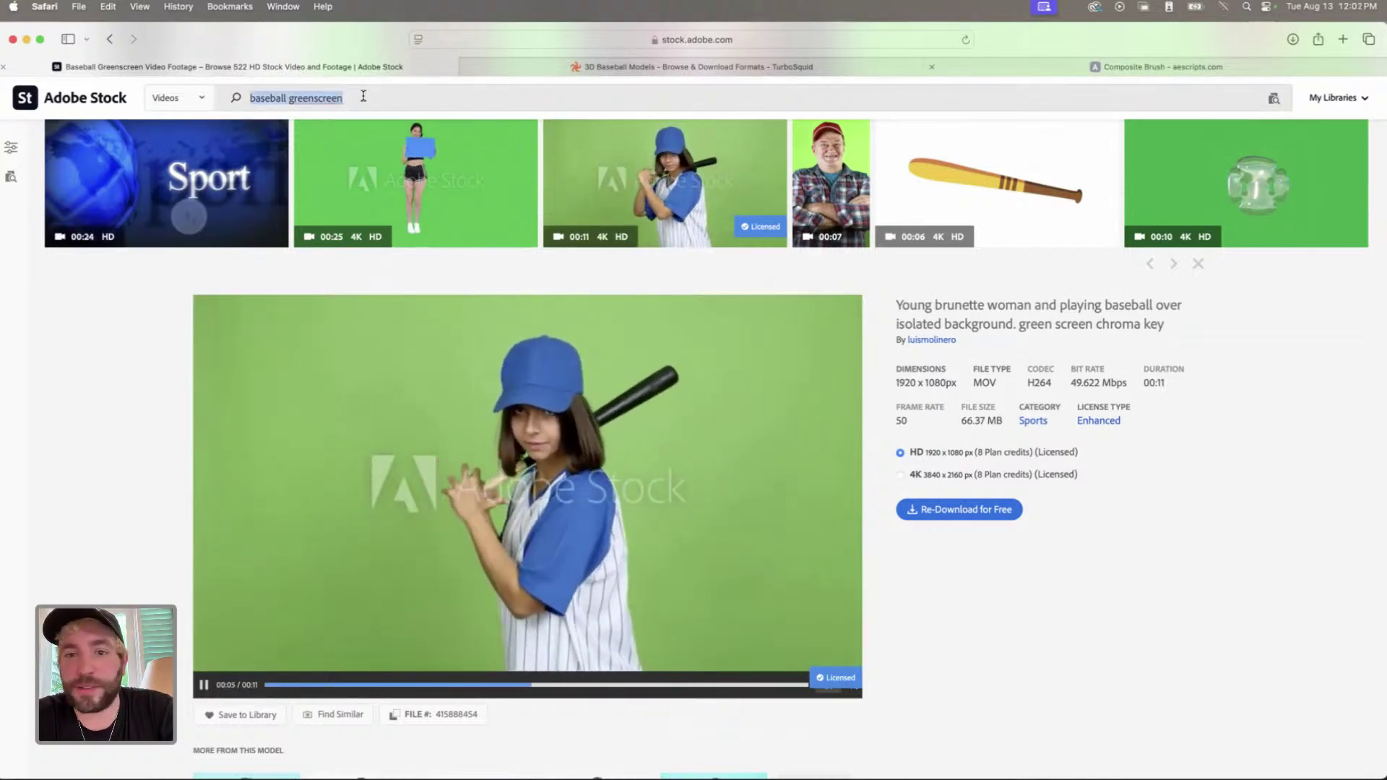
key(Return)
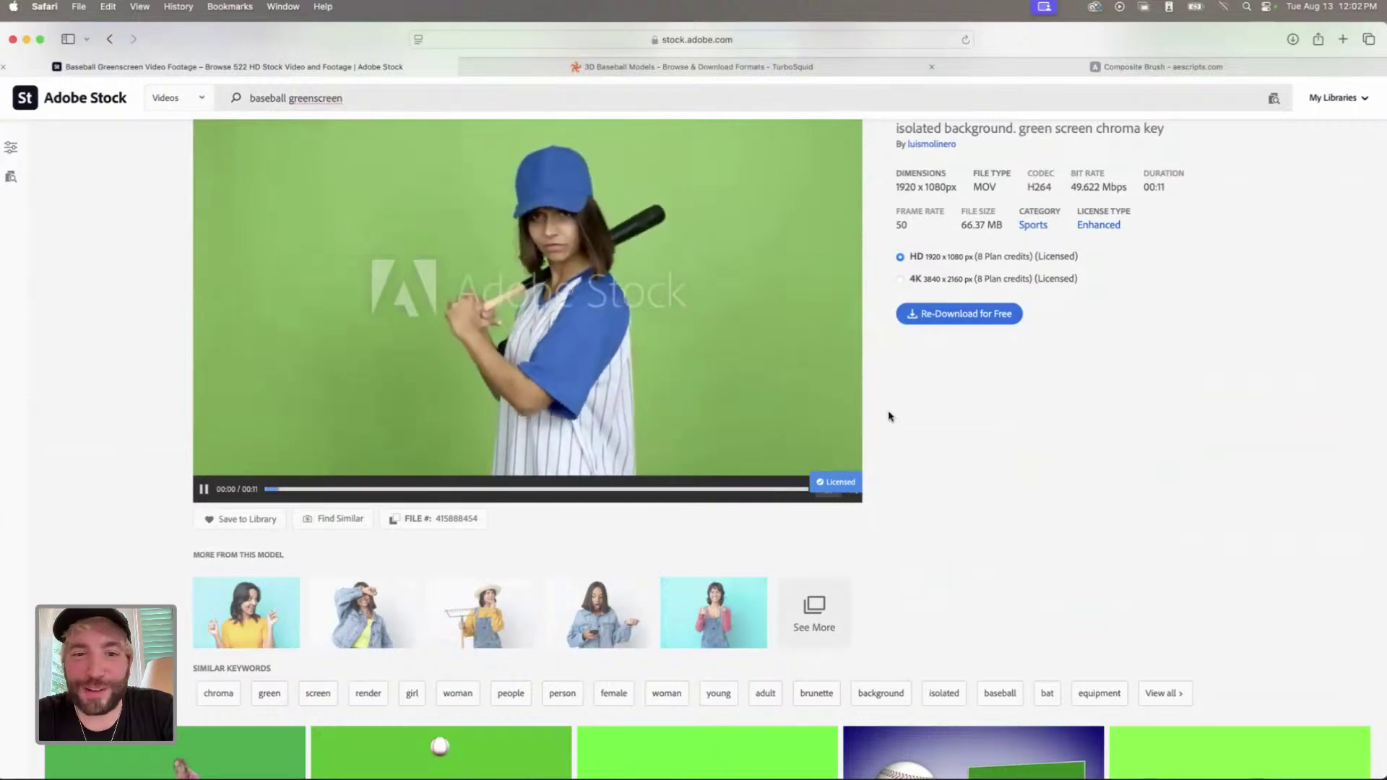
scroll(890, 416, up, 1)
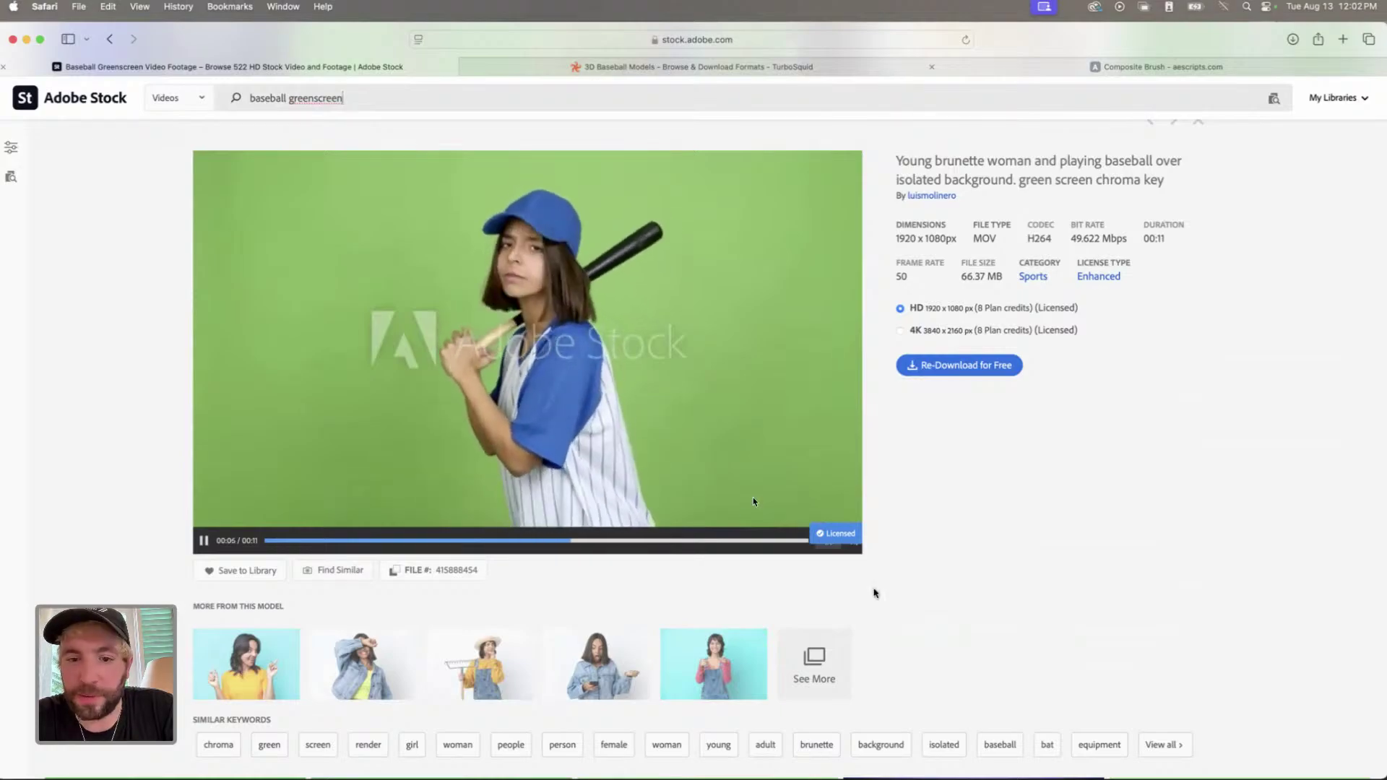
- Switch back to After Effects and scrub the 1 Adobe composition to 0:00:00:26
key(super+Tab)
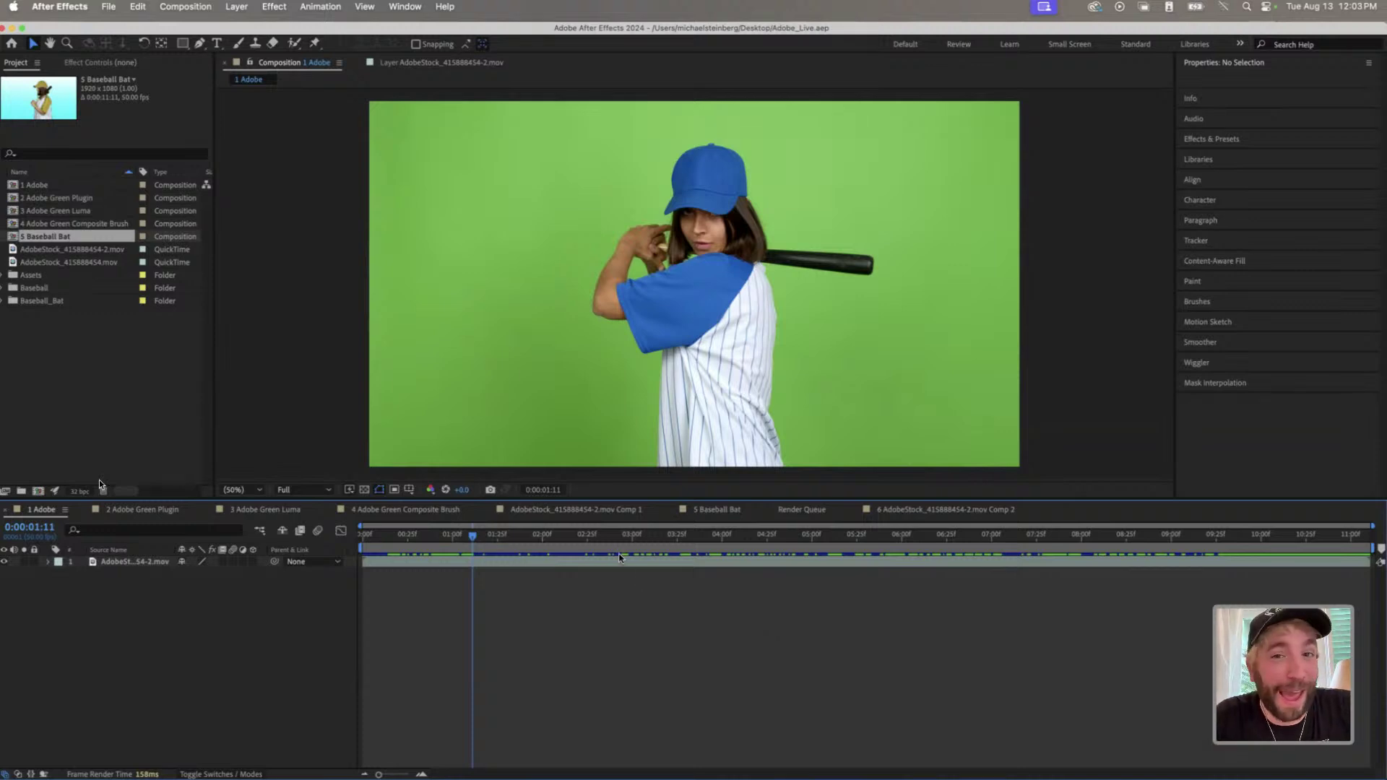
drag(591, 547, 409, 535)
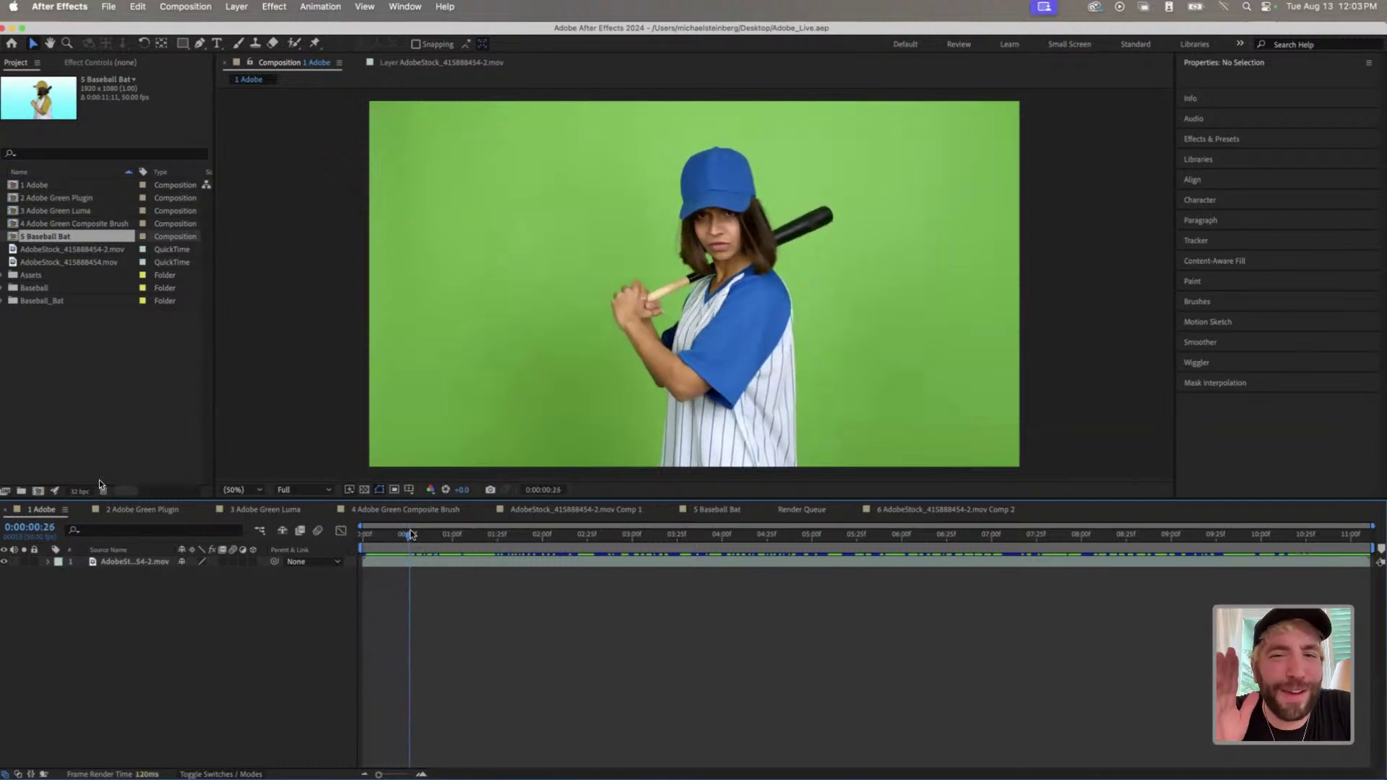
click(102, 398)
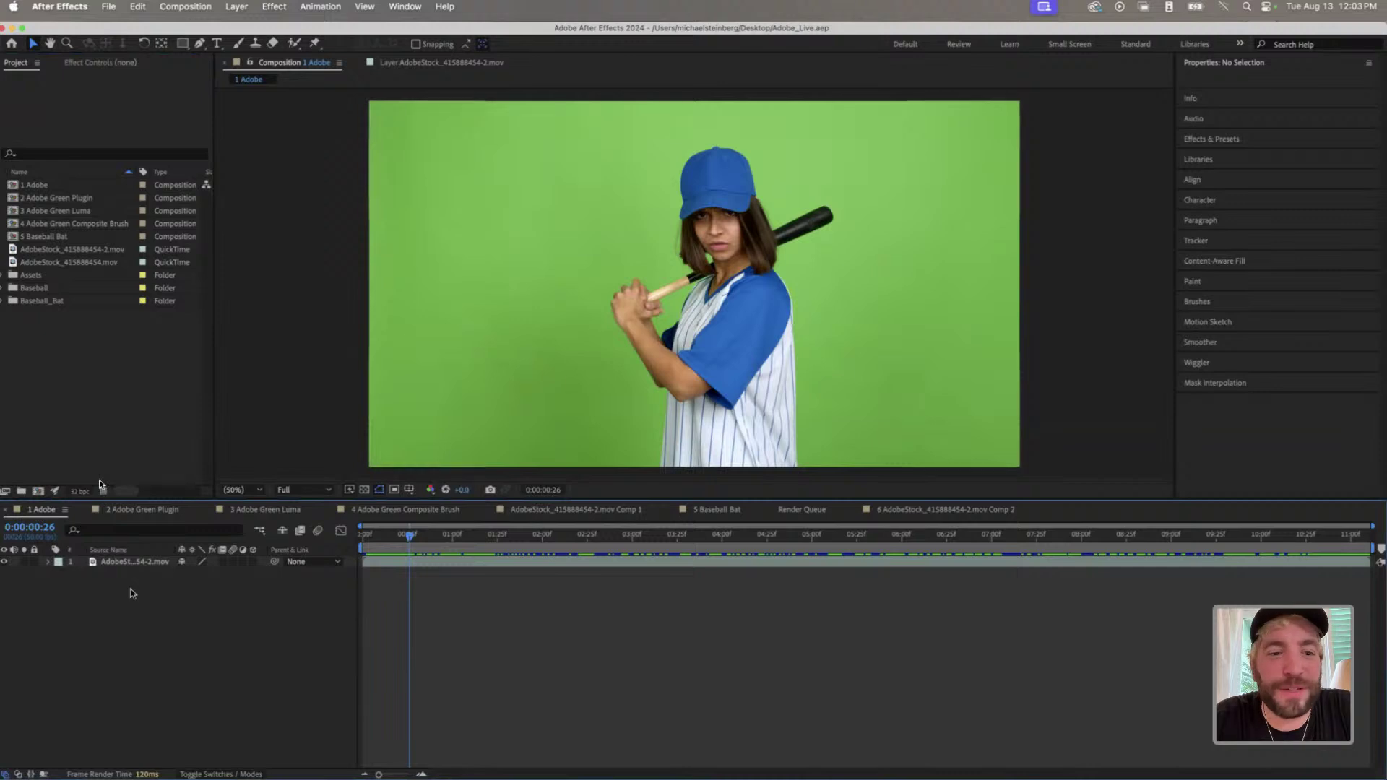
- Inspect the footage layer in 1 Adobe and the source clips AdobeStock_415888454-2.mov and AdobeStock_415888454.mov in the project
click(134, 562)
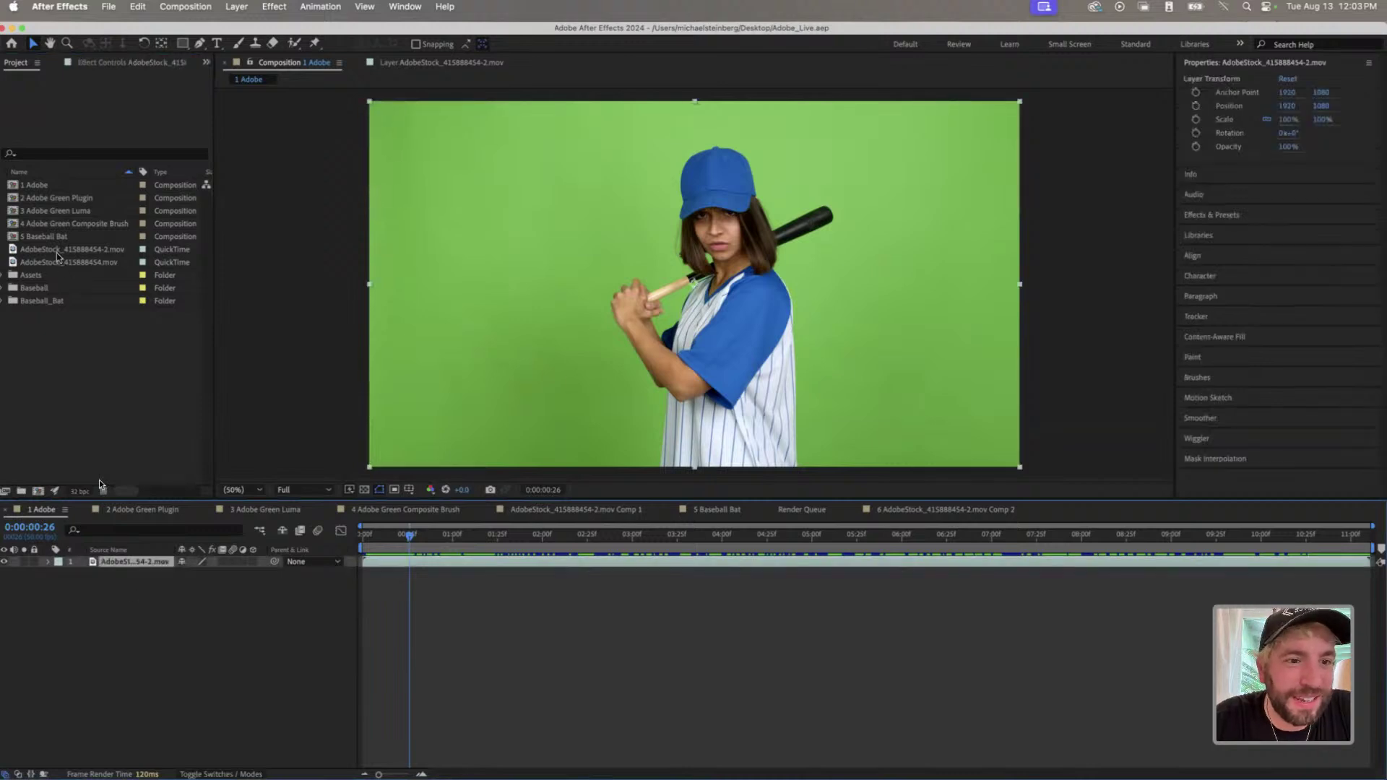
click(58, 251)
click(57, 264)
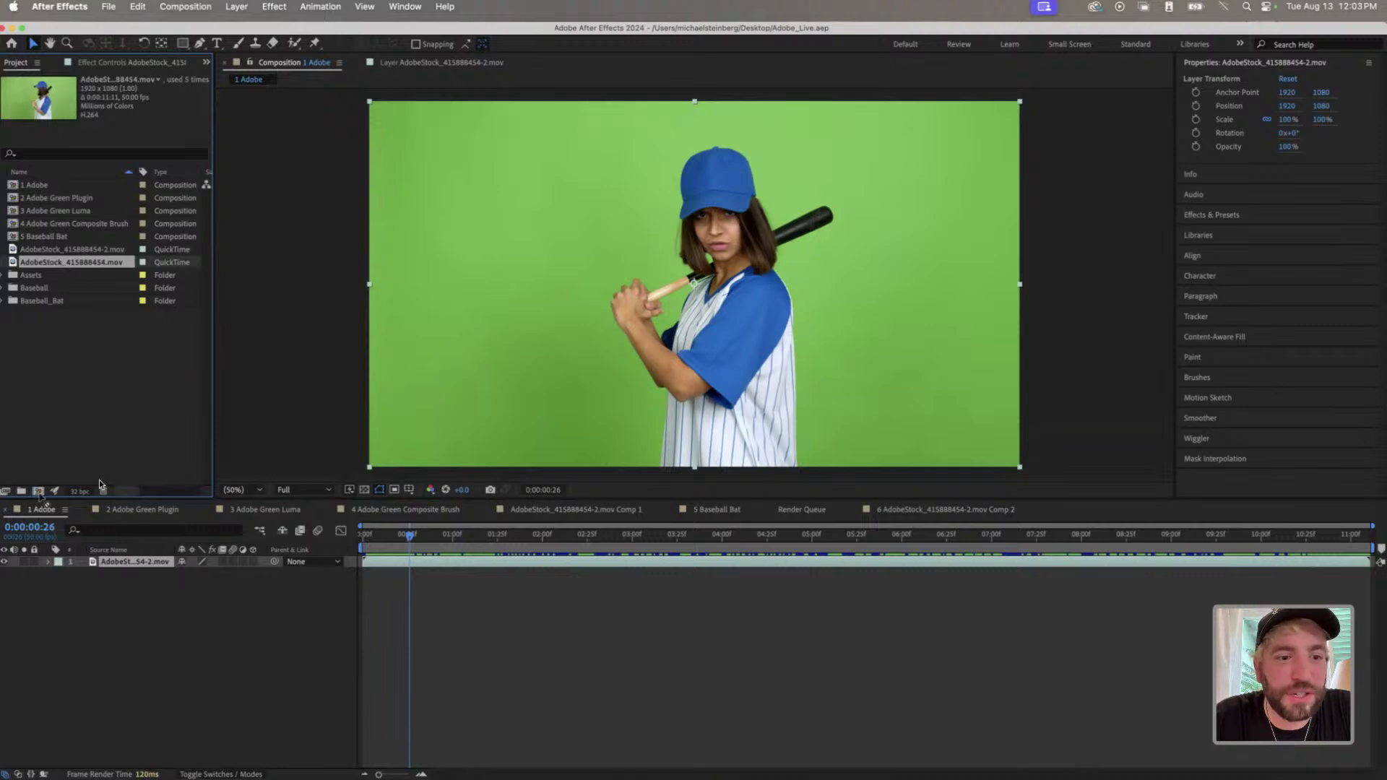
drag(40, 496, 480, 499)
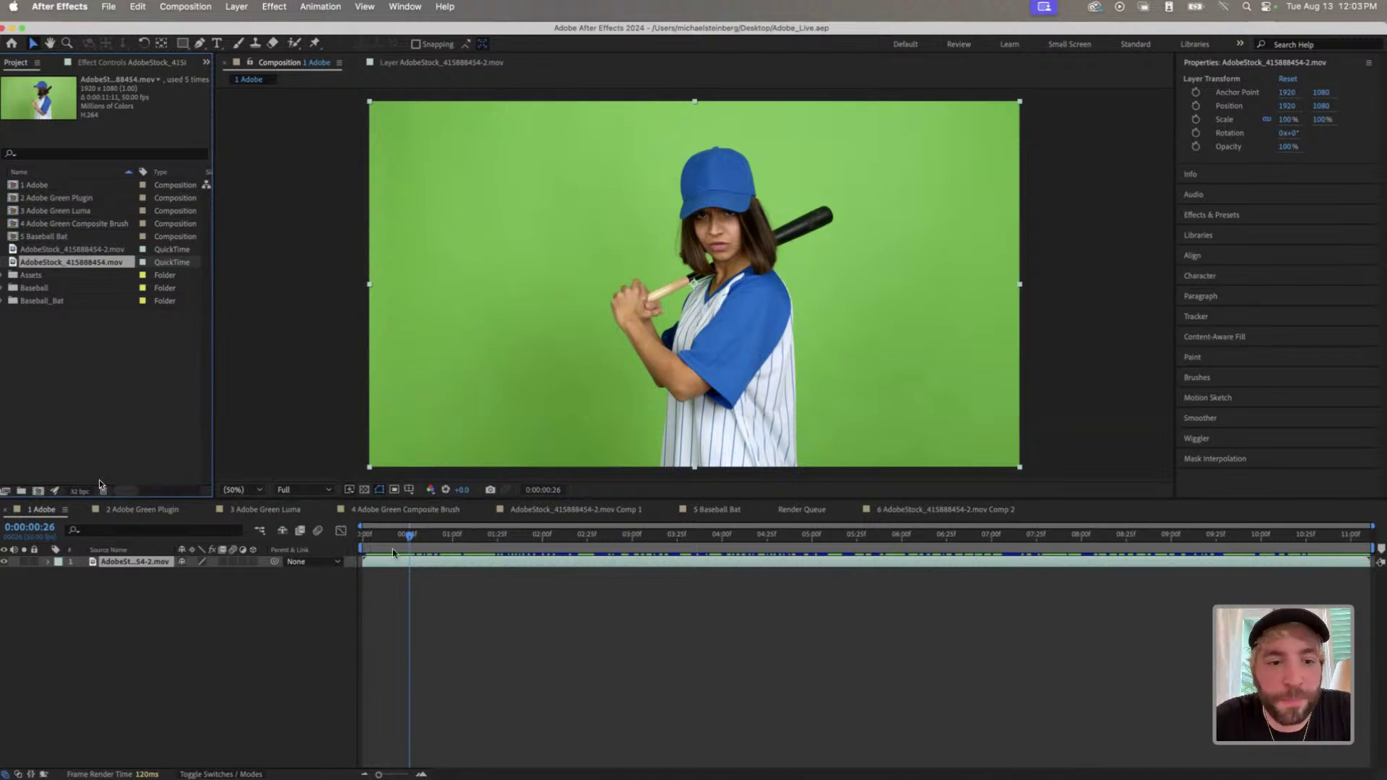
- Play and scrub the green-screen footage in the 1 Adobe composition, ending at 0:00:00:06
key(space)
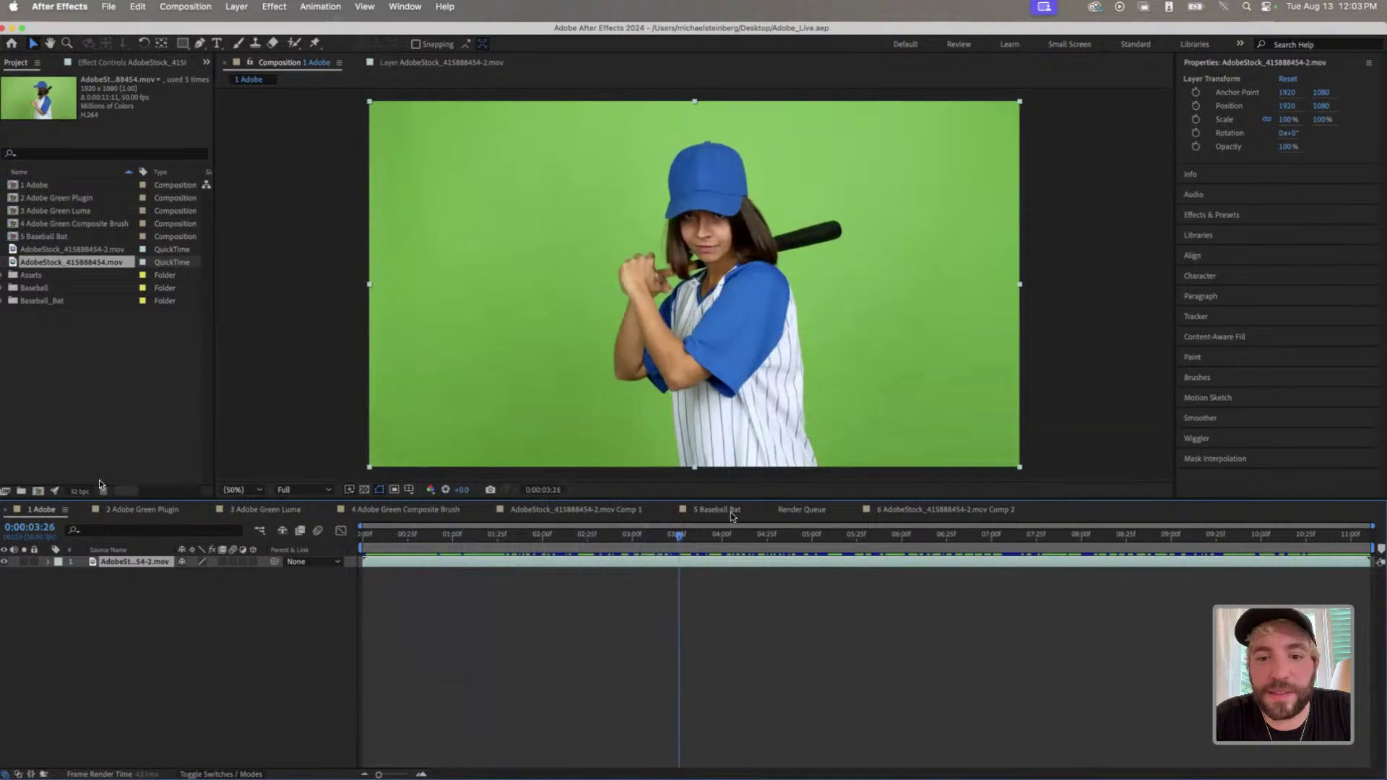
drag(851, 535, 390, 535)
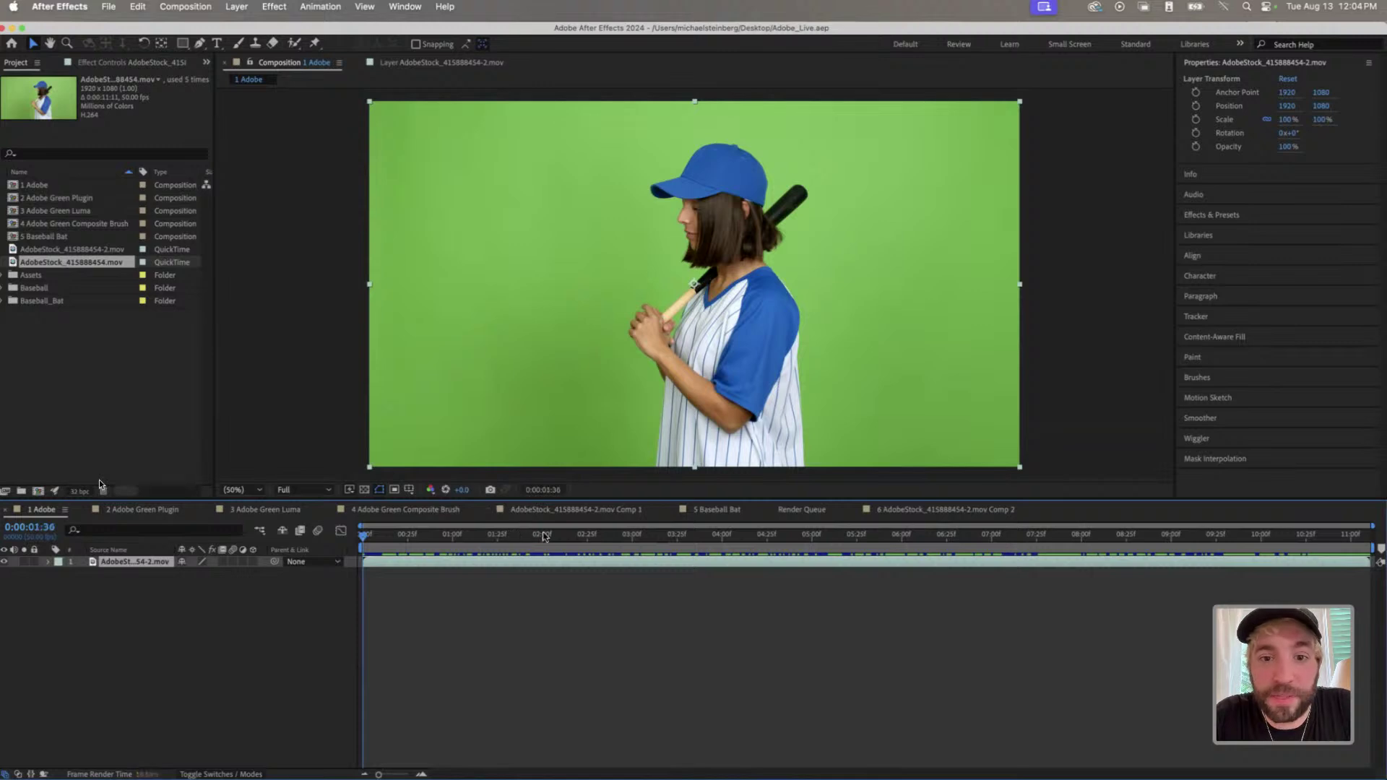
click(539, 535)
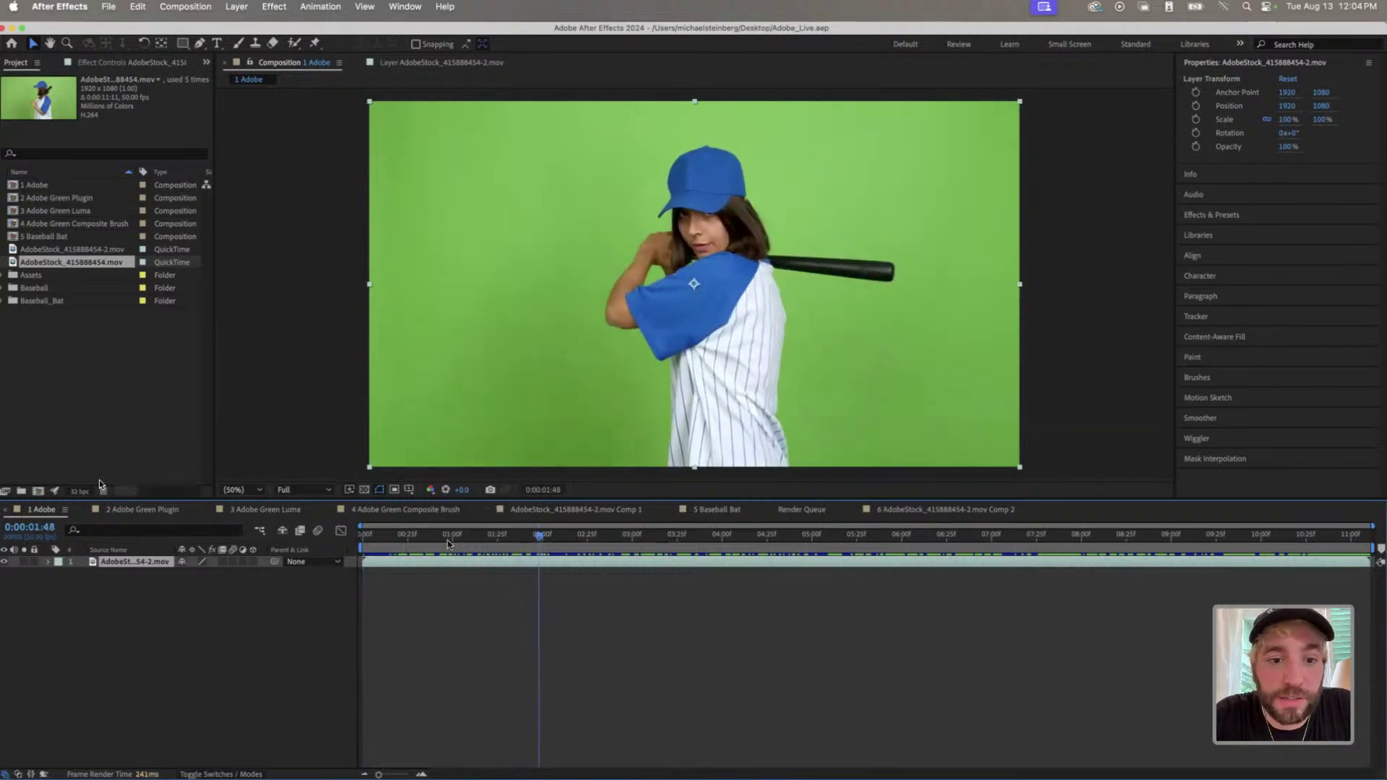
drag(448, 538, 374, 538)
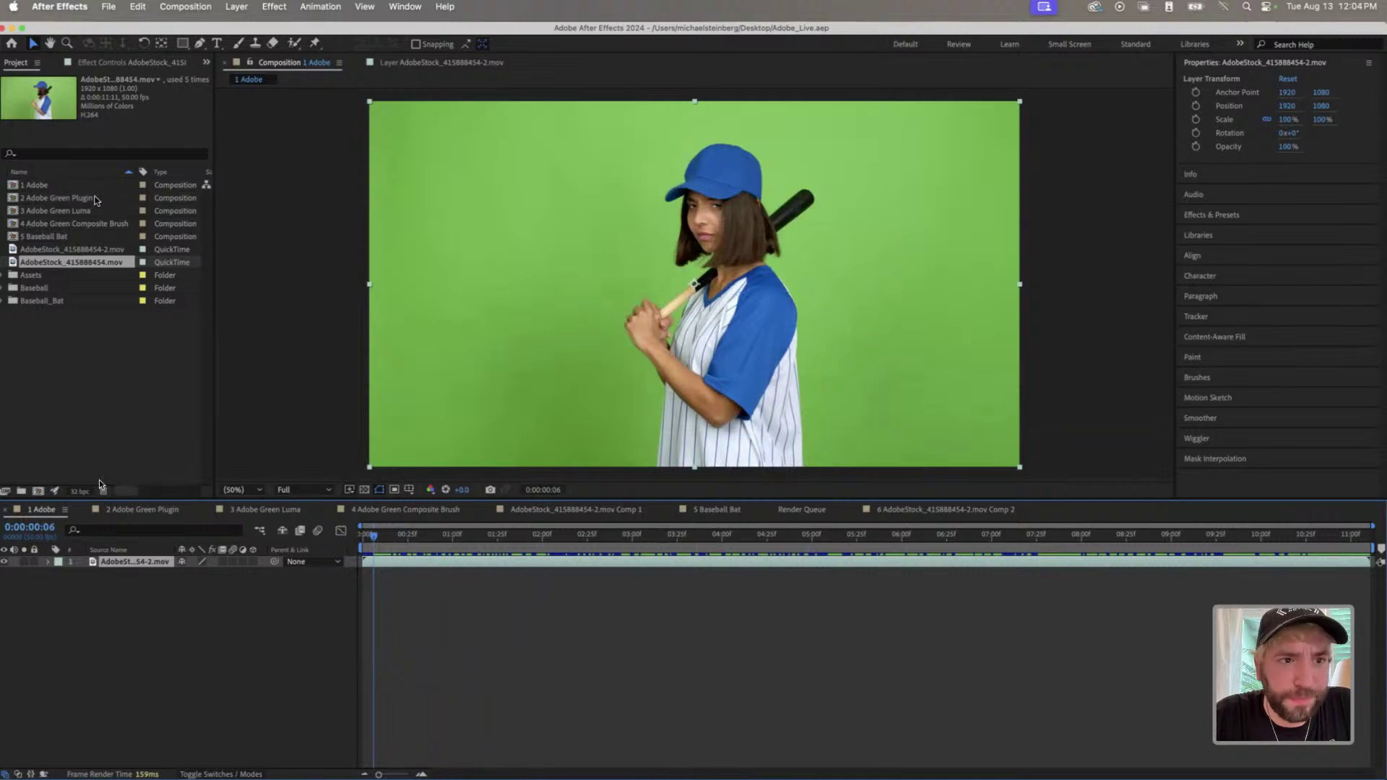
- Open the 2 Adobe Green Plugin composition and show the effect controls of its footage layer
click(101, 198)
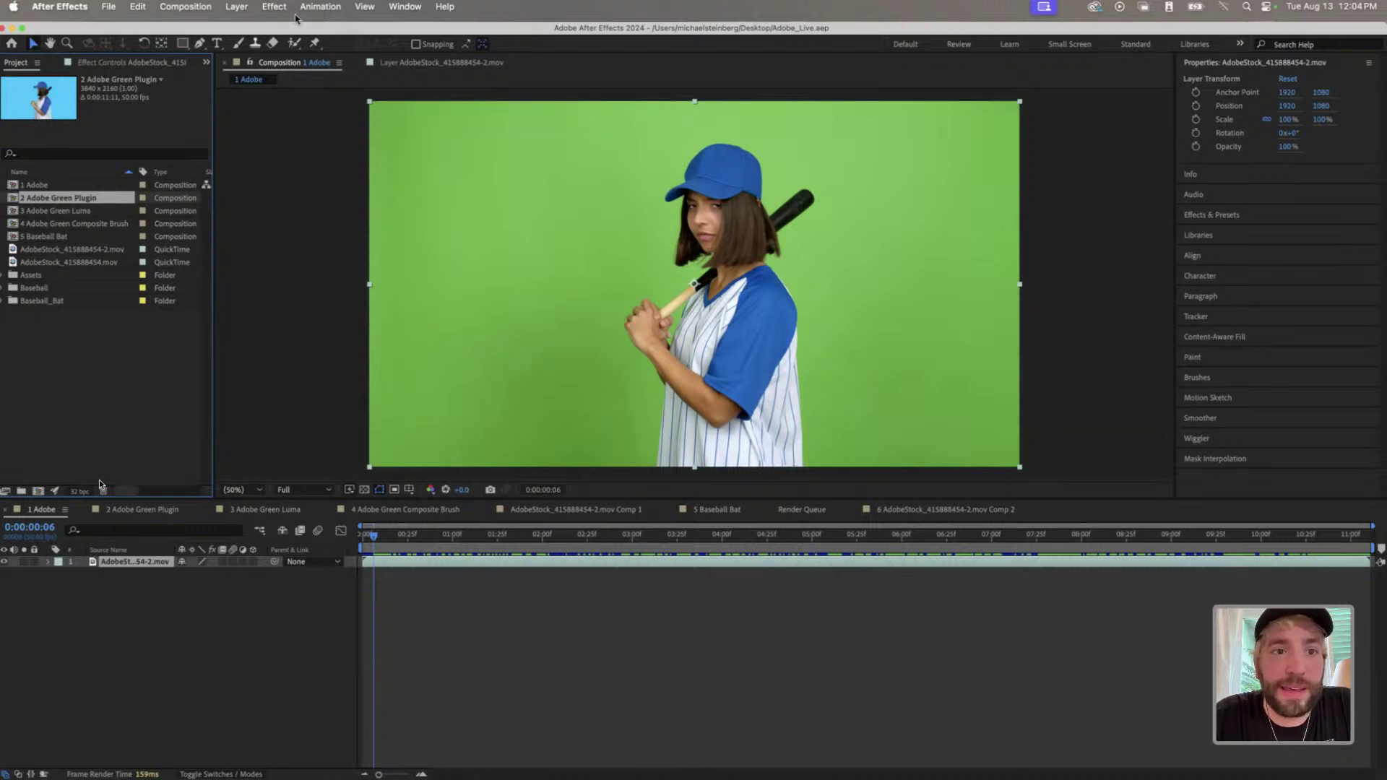
click(273, 8)
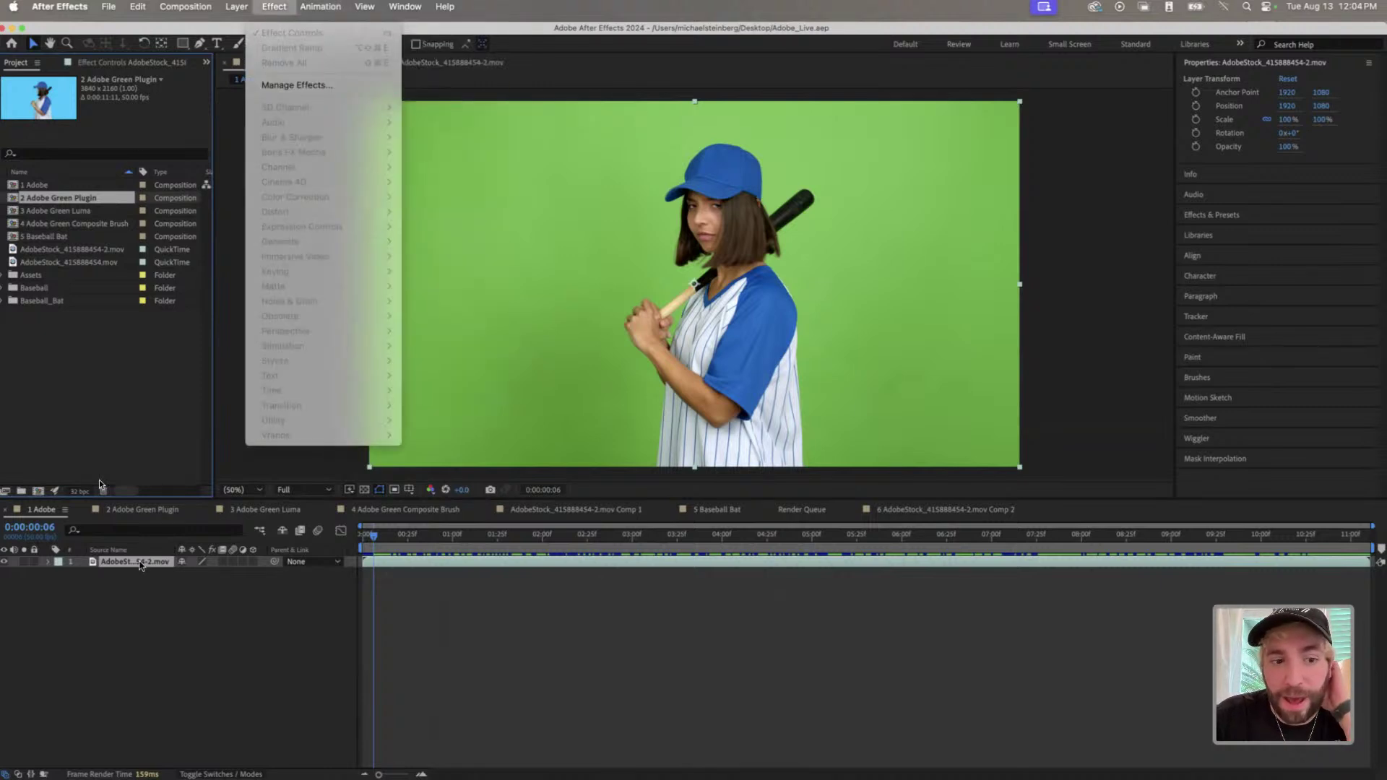
click(137, 575)
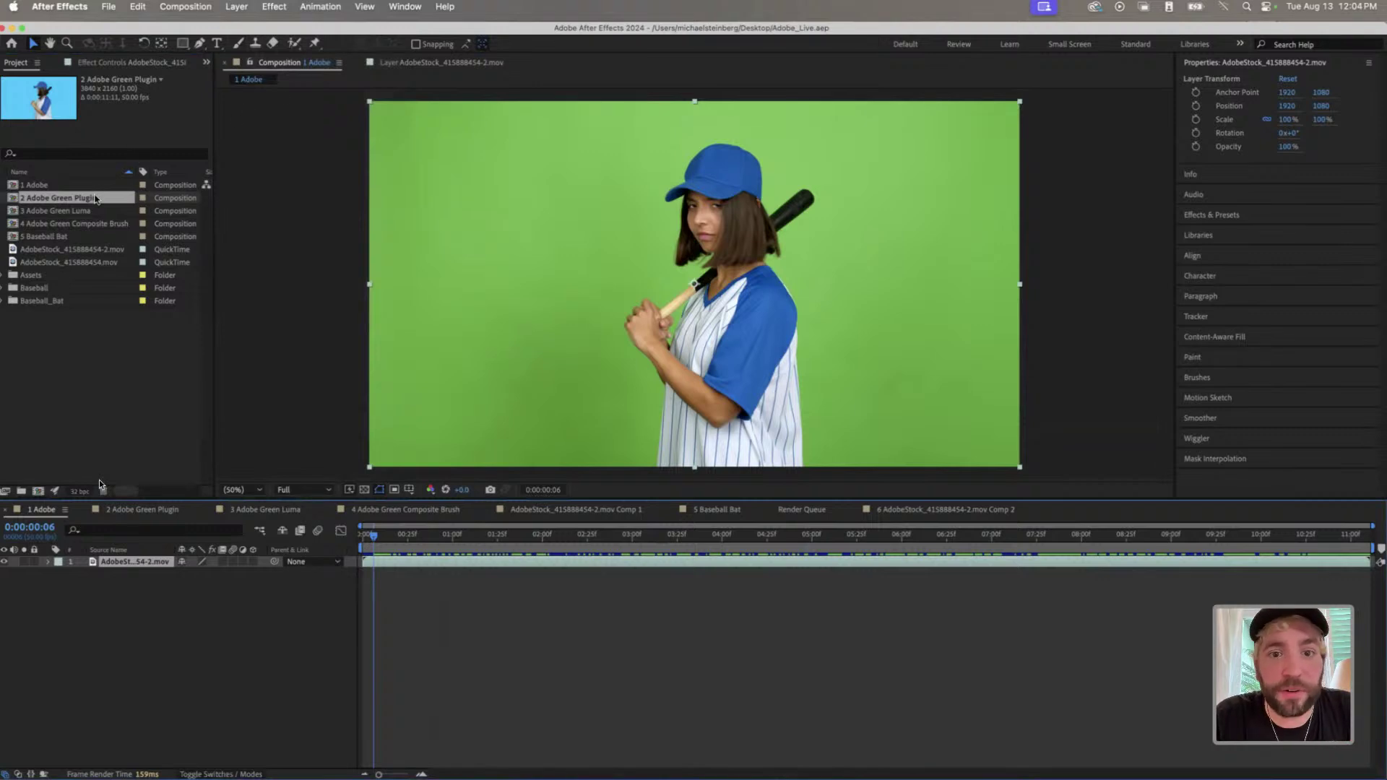
double_click(96, 197)
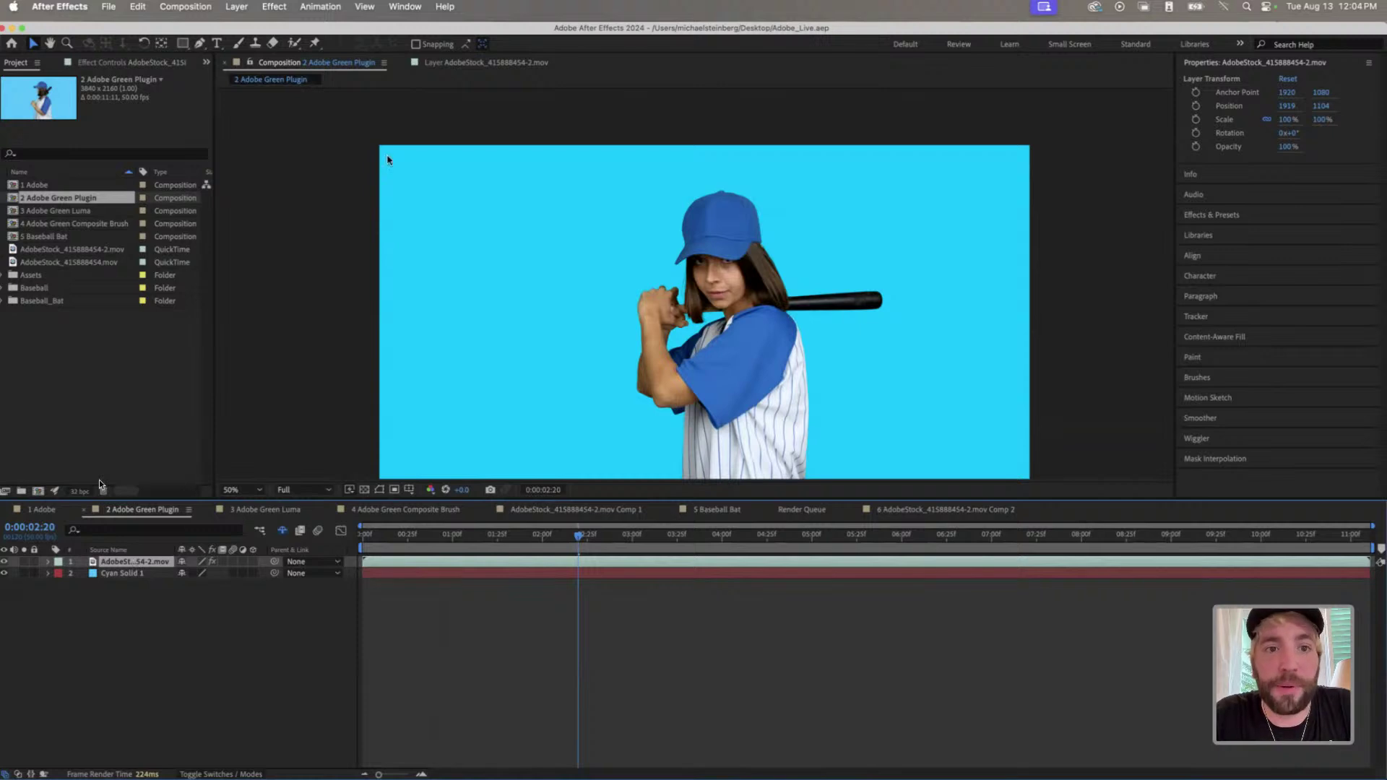
click(274, 8)
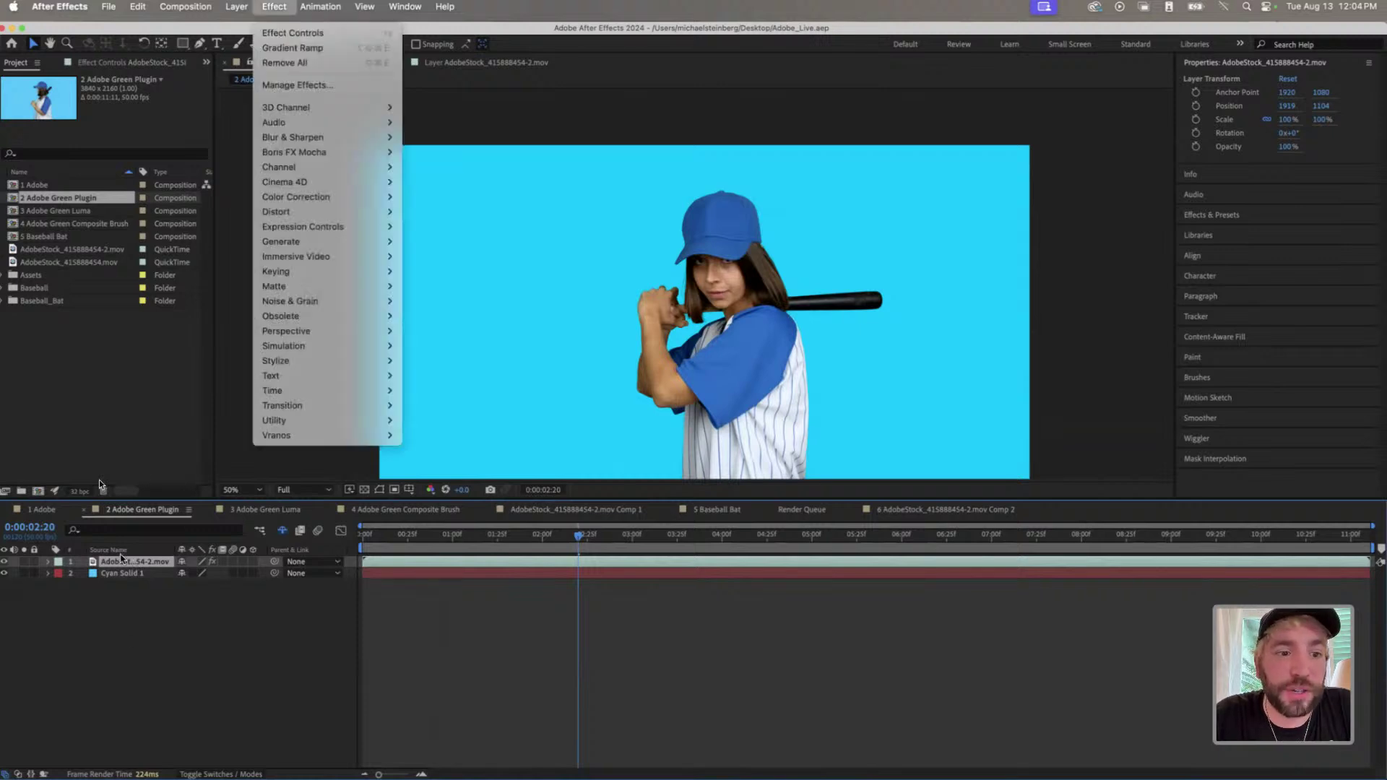
click(274, 9)
click(133, 63)
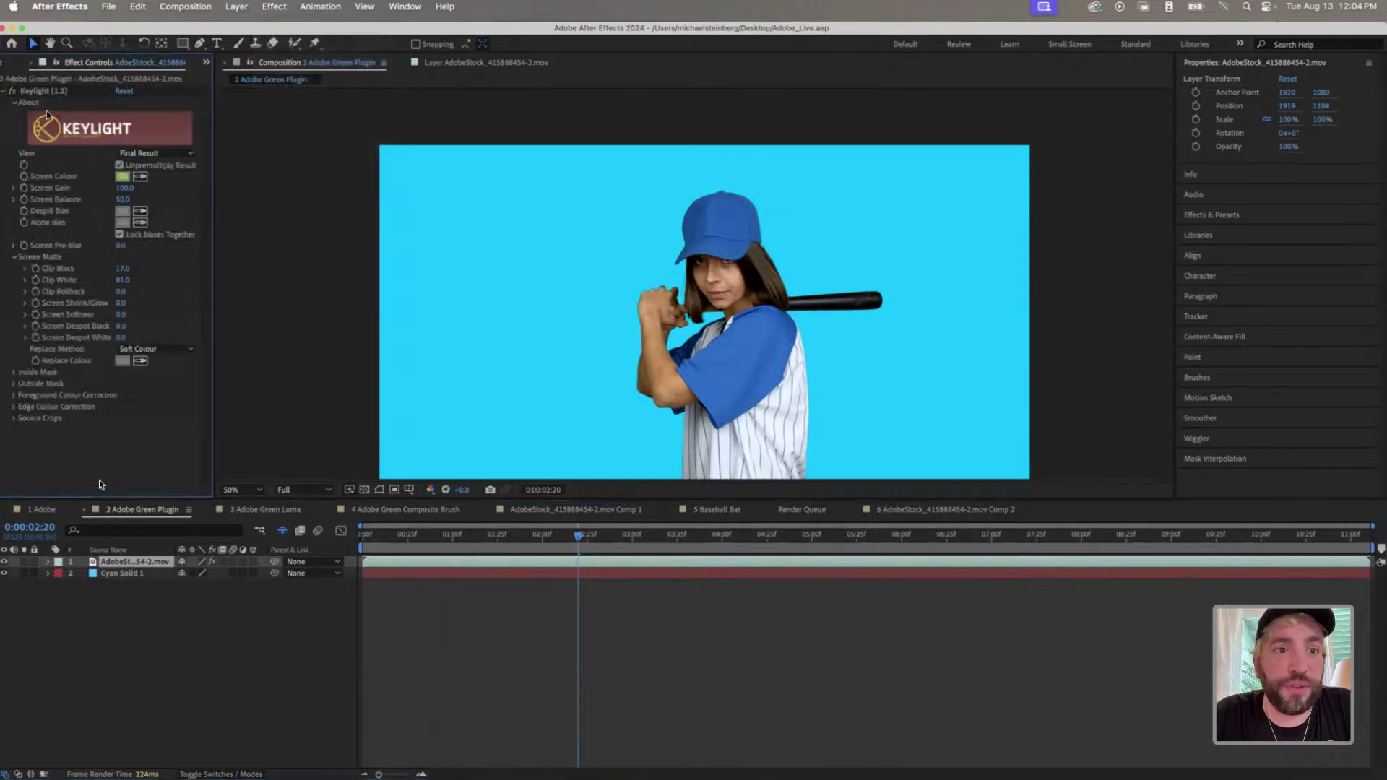
- Turn off the Keylight effect and move the footage layer up to position 1919, 1080 to cover the cyan strip at the frame's upper edge
click(11, 92)
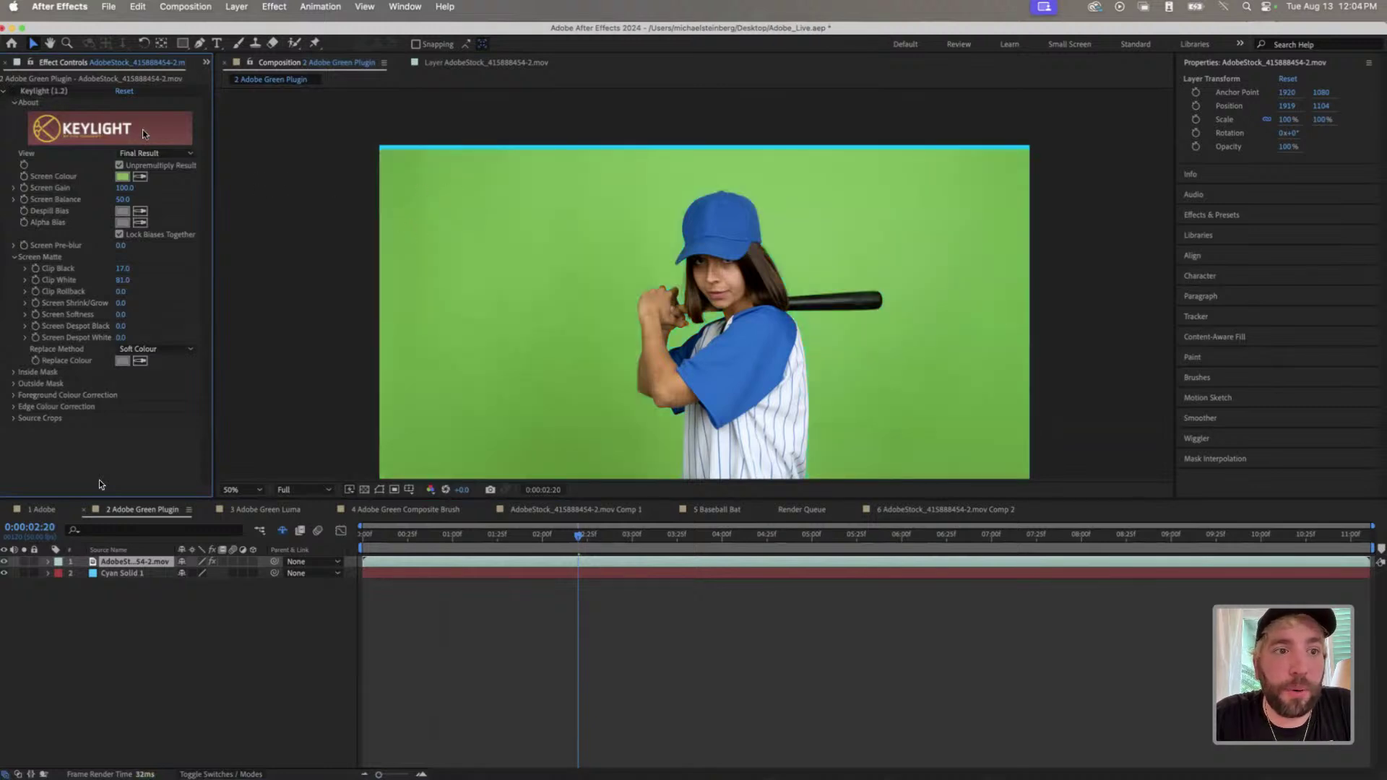
drag(388, 182, 390, 174)
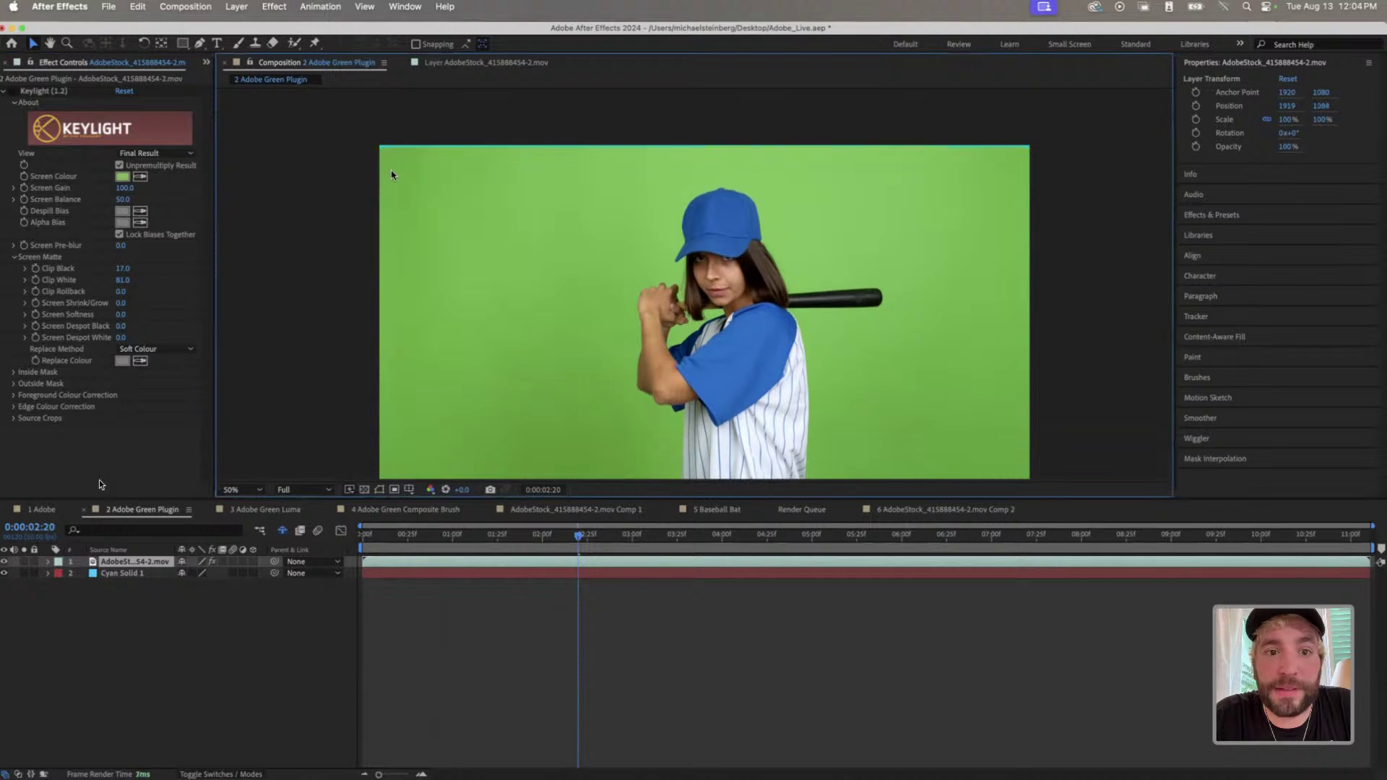
- Look up Keylight (1.2) among the Keying effects and check the Inside Mask settings of the applied effect
click(275, 7)
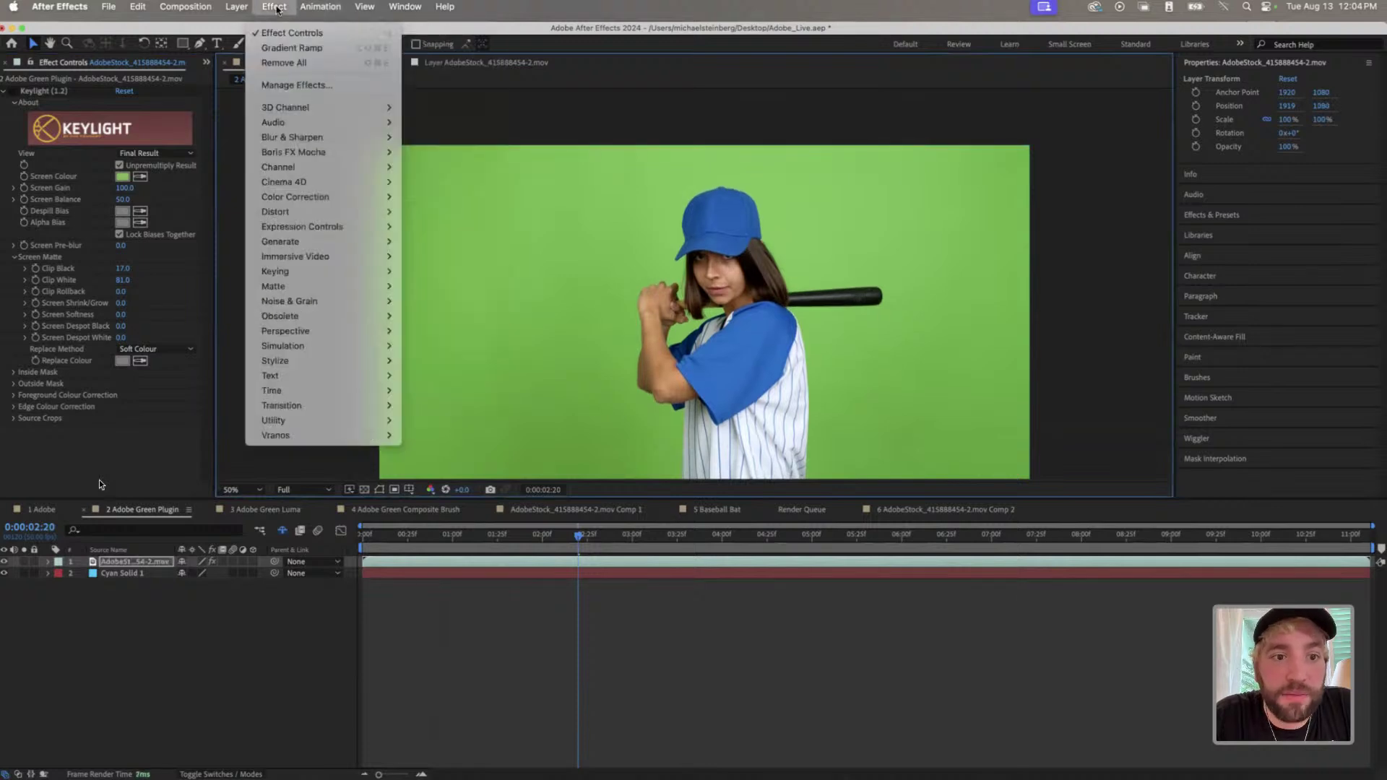
mouse_move(291, 271)
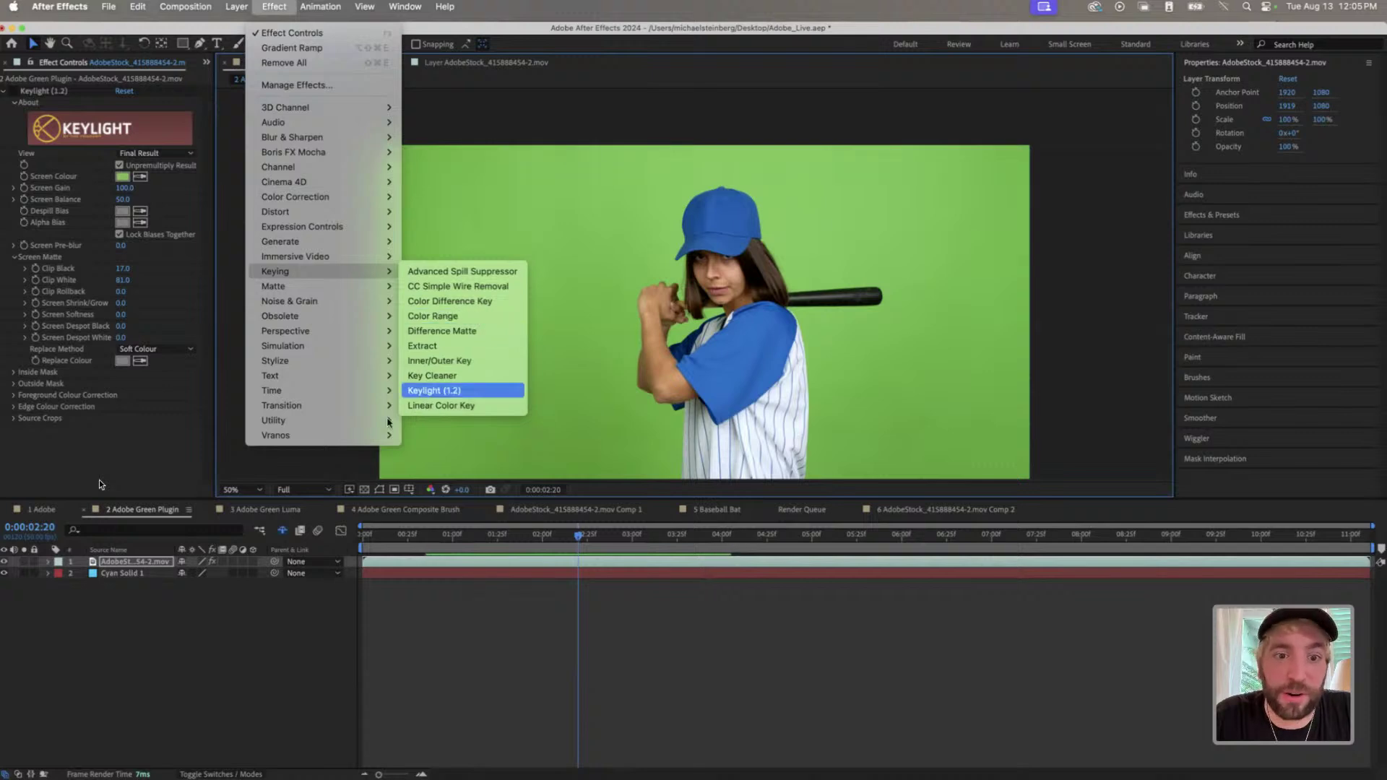
click(143, 431)
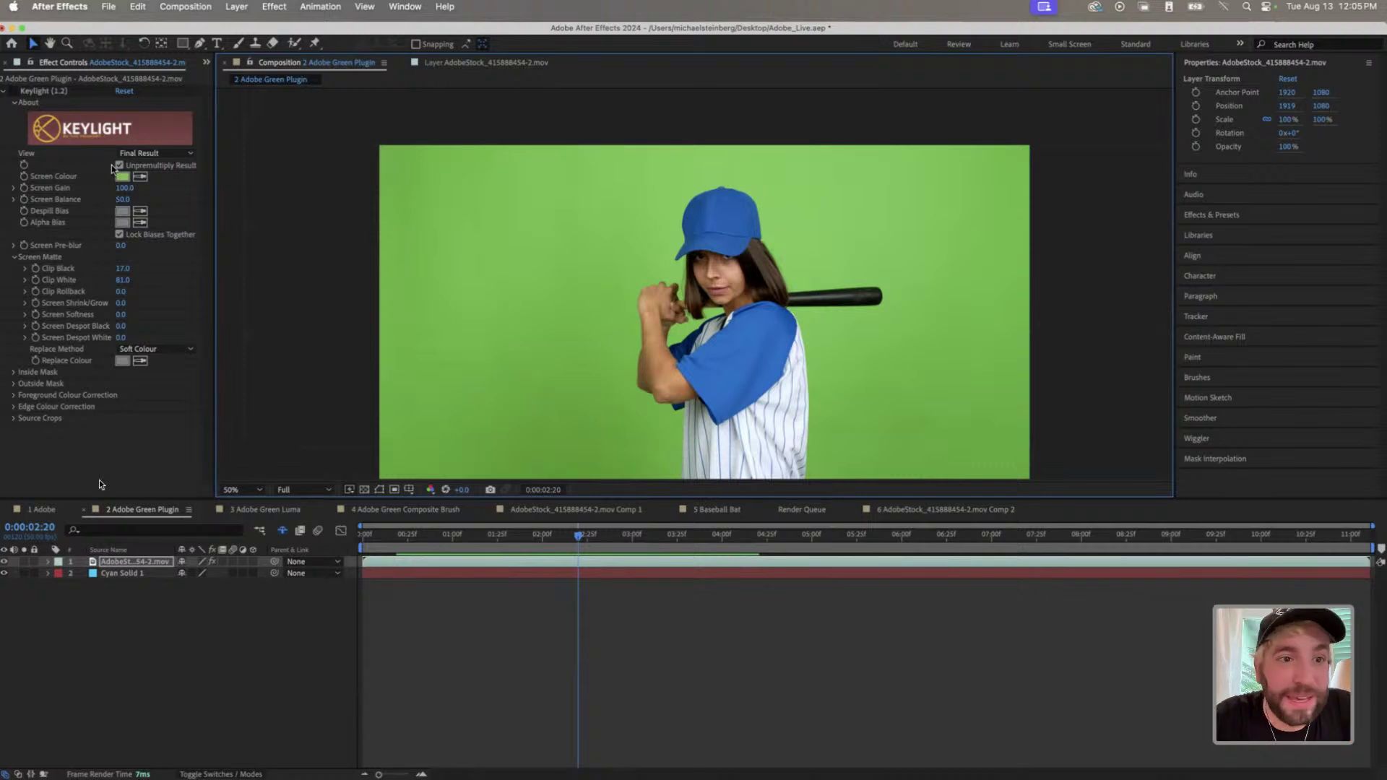
click(13, 373)
click(12, 376)
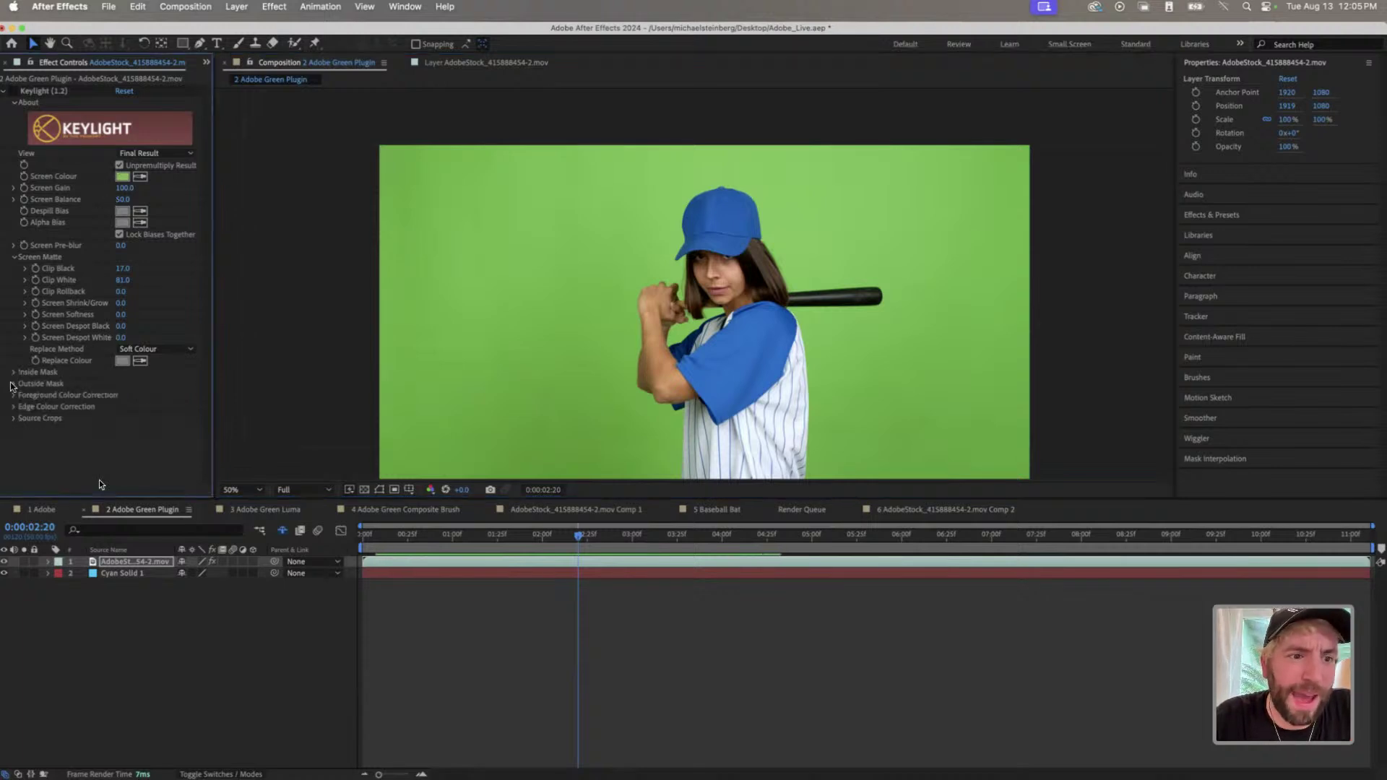
- Check the Outside Mask and Foreground Colour Correction settings of the applied Keylight effect
click(14, 384)
click(16, 431)
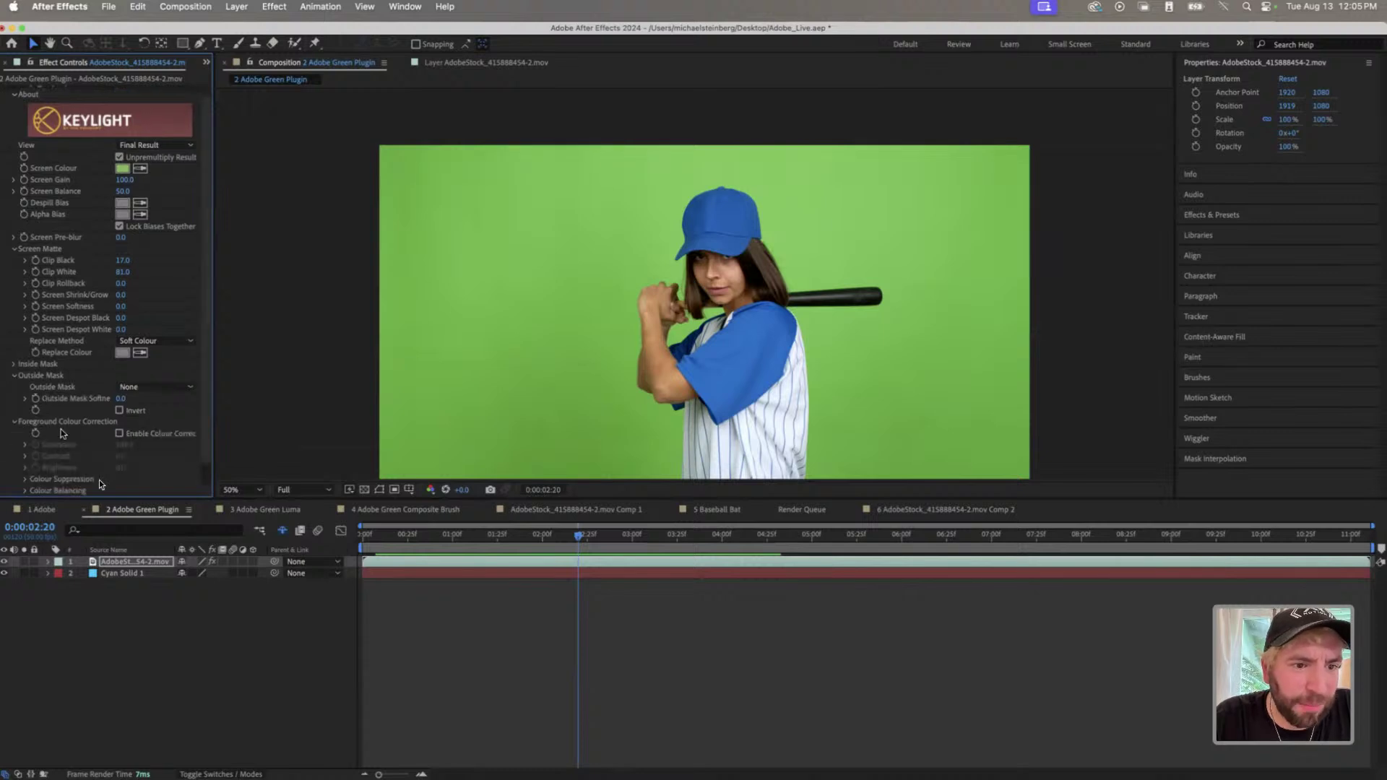
scroll(16, 434, down, 2)
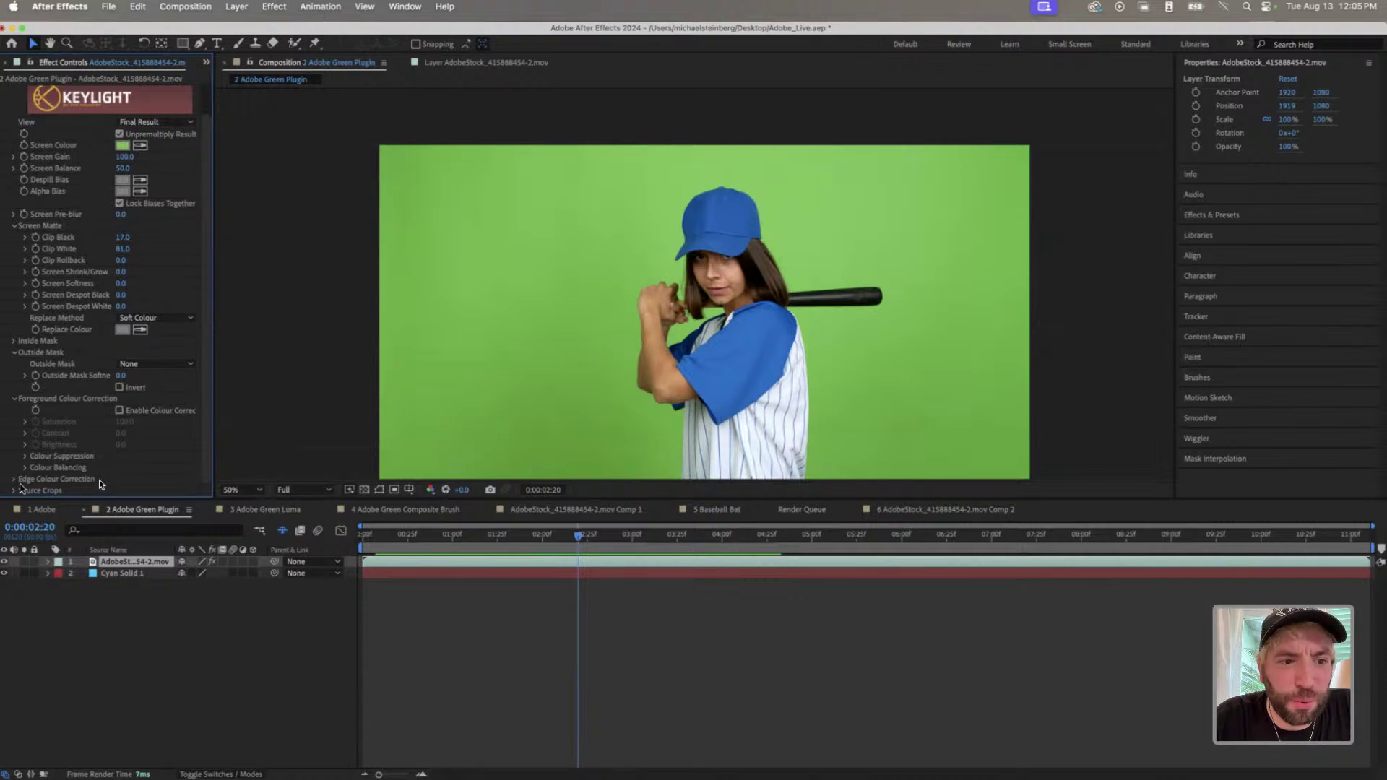
scroll(99, 484, up, 3)
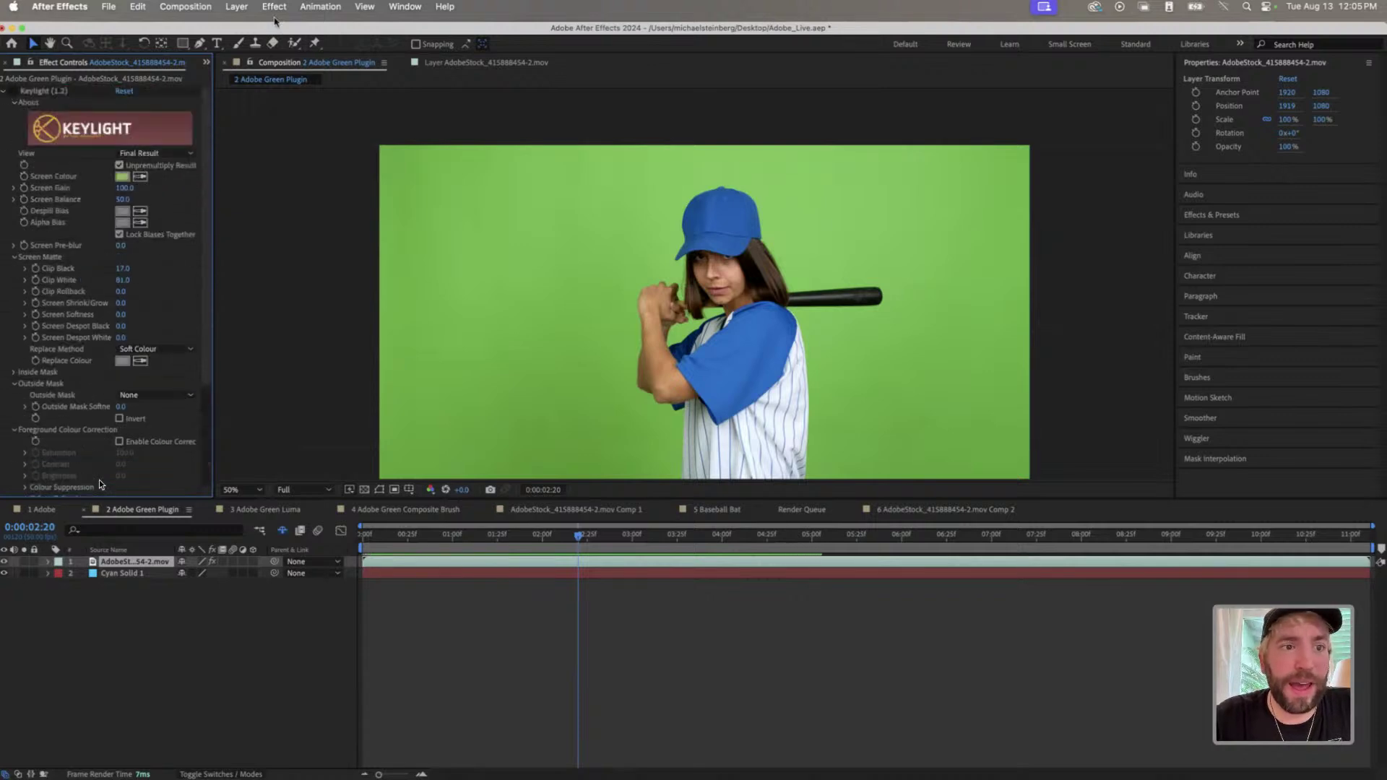
- Collapse the existing Keylight effect and add a second Keylight (1.2) to the footage layer by searching the commands for "keyligh"
click(2, 92)
click(320, 6)
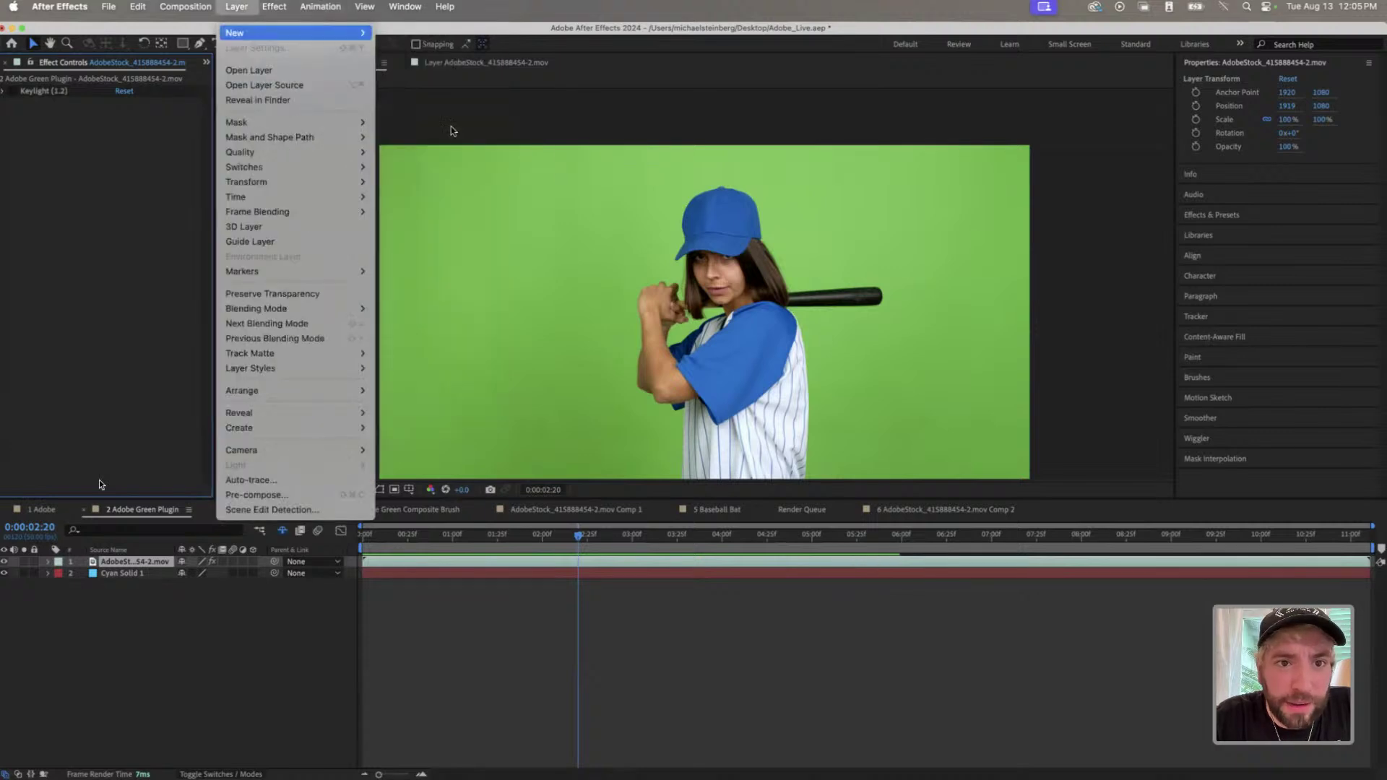
mouse_move(256, 33)
mouse_move(453, 10)
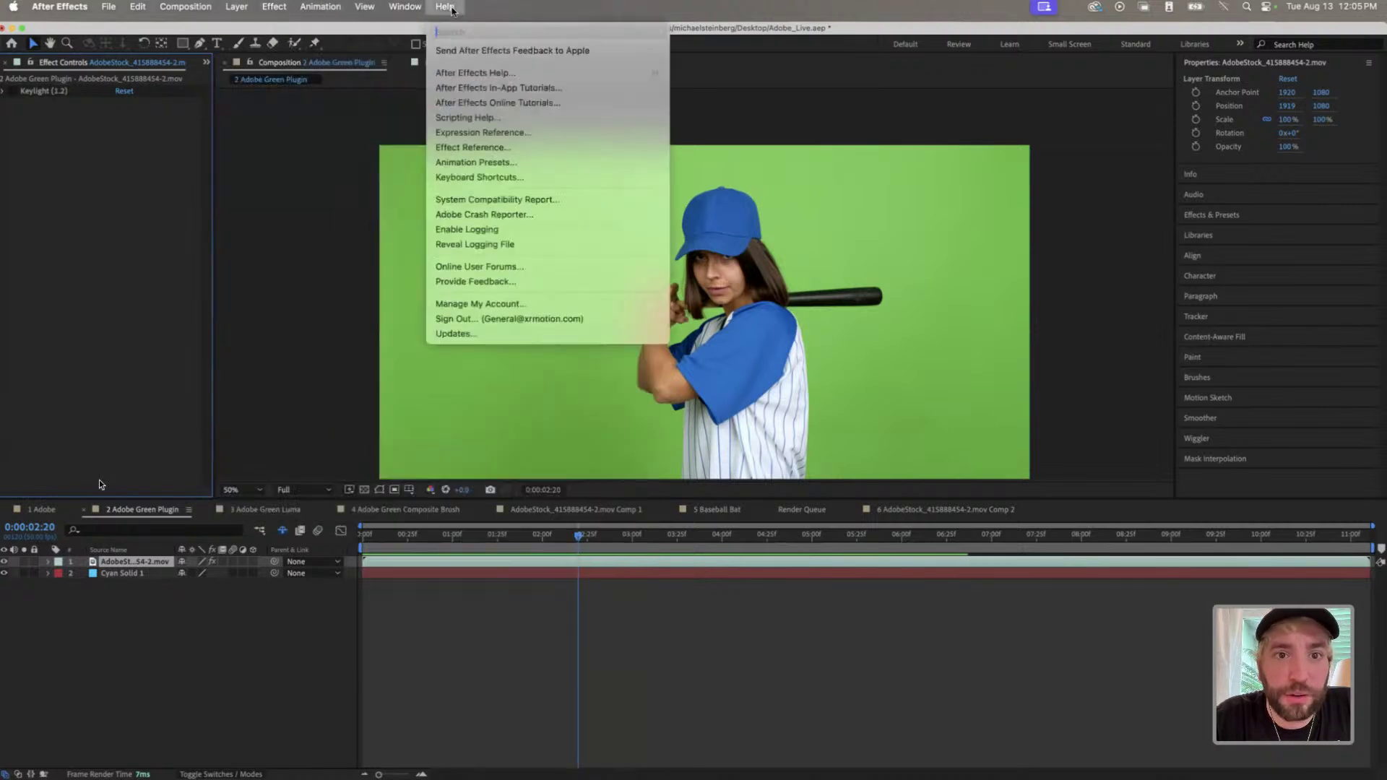
text(keyligh)
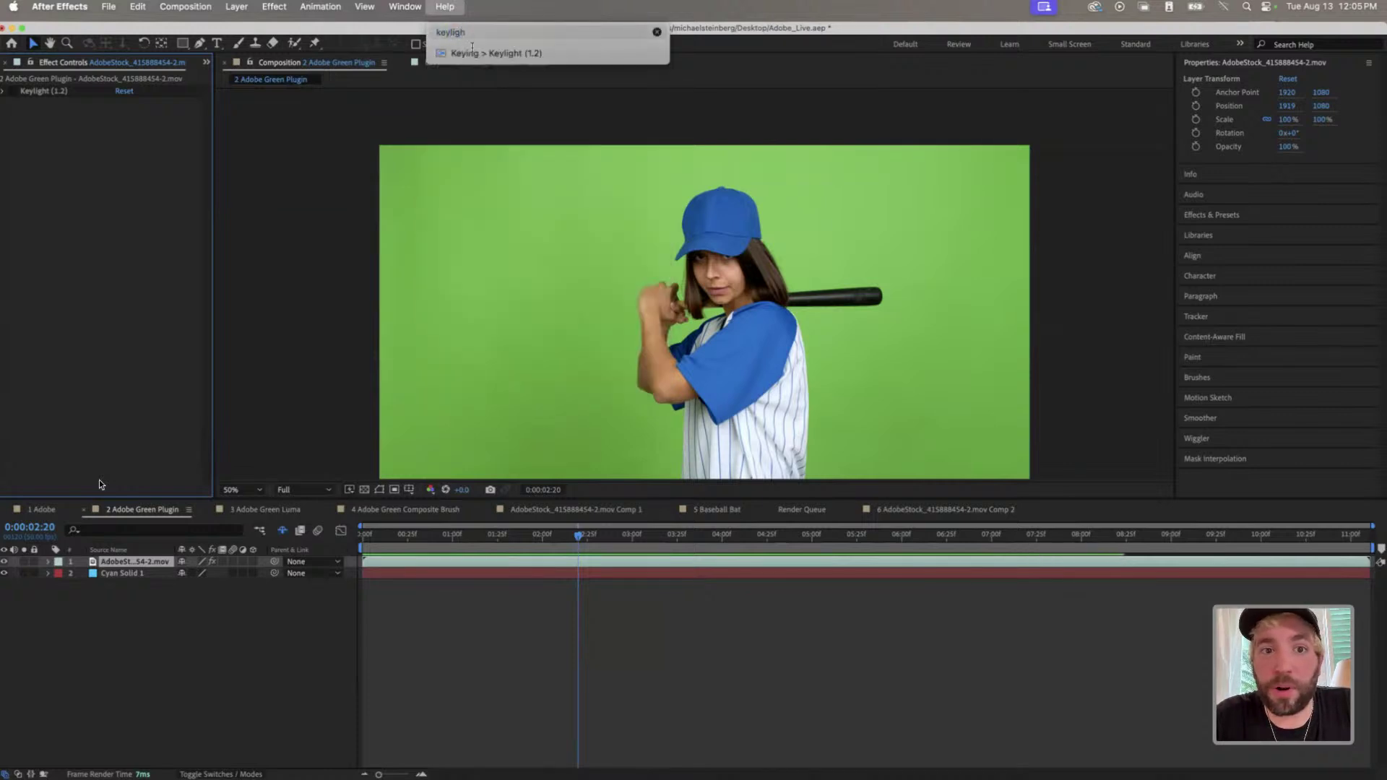
click(472, 52)
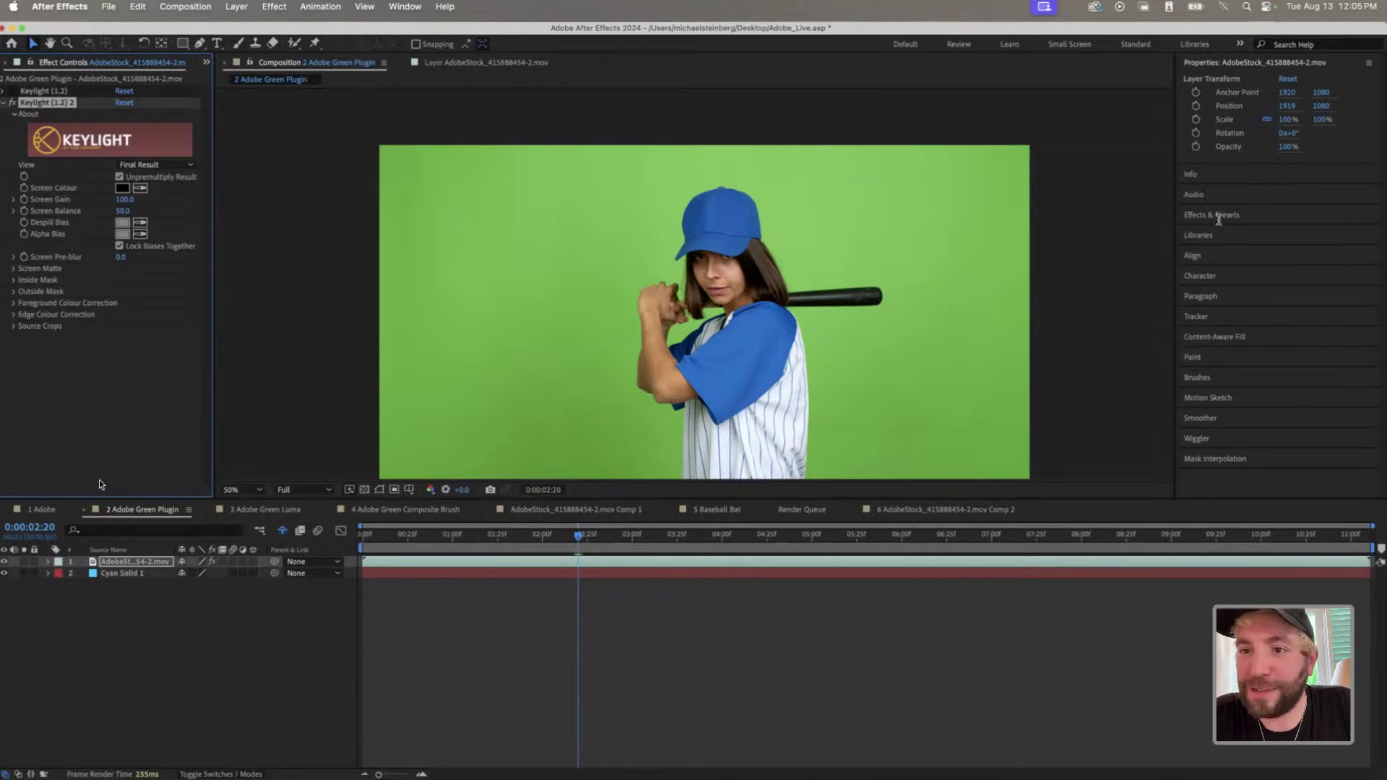
- Search the effects and presets library for "keyligh"
click(1215, 216)
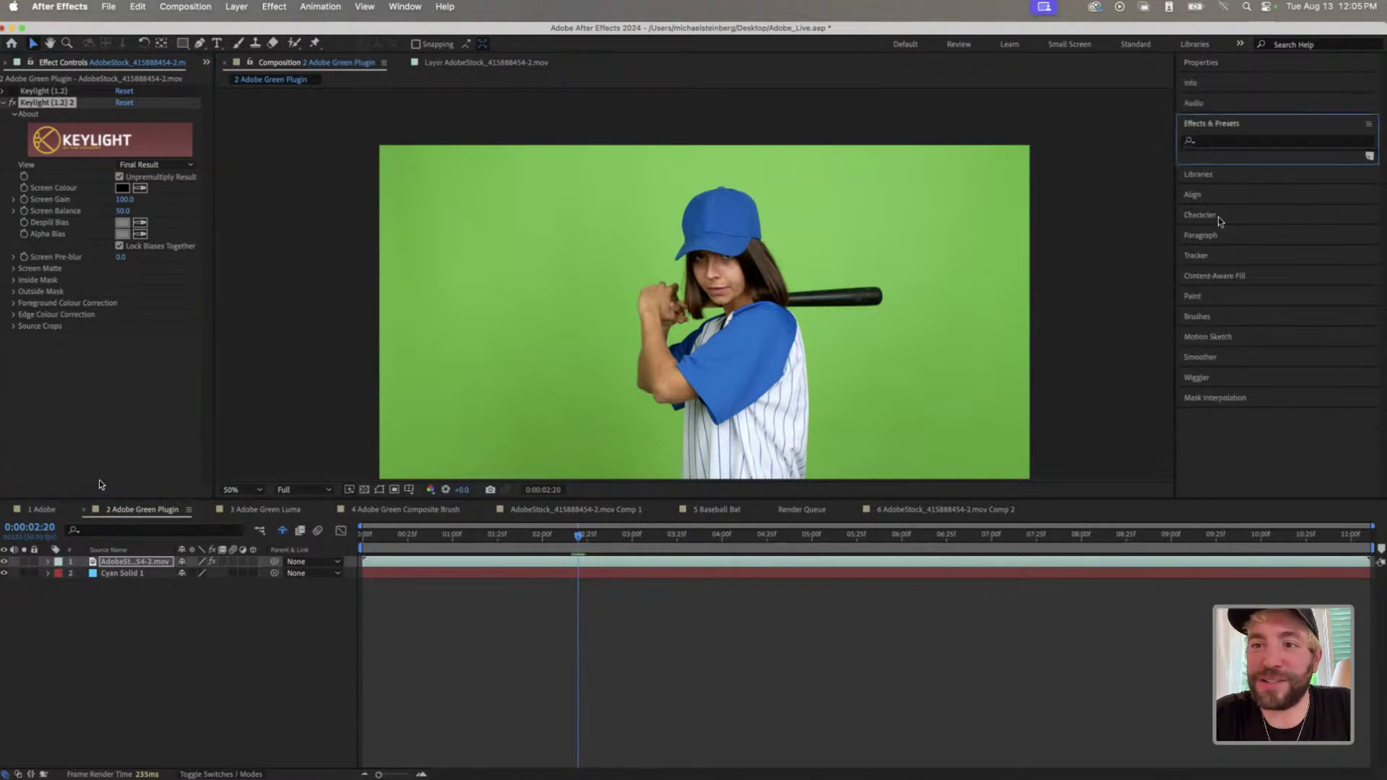
click(1230, 142)
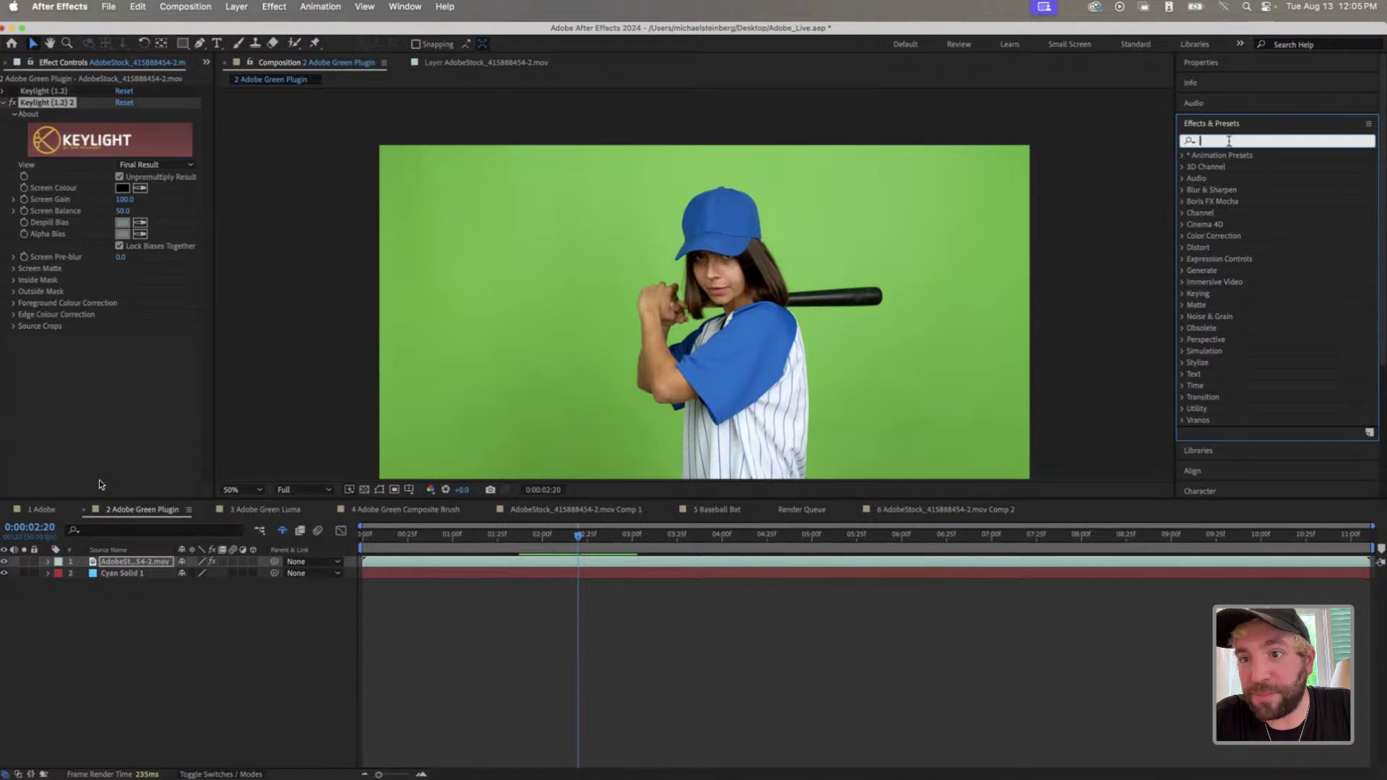
text(keyligh)
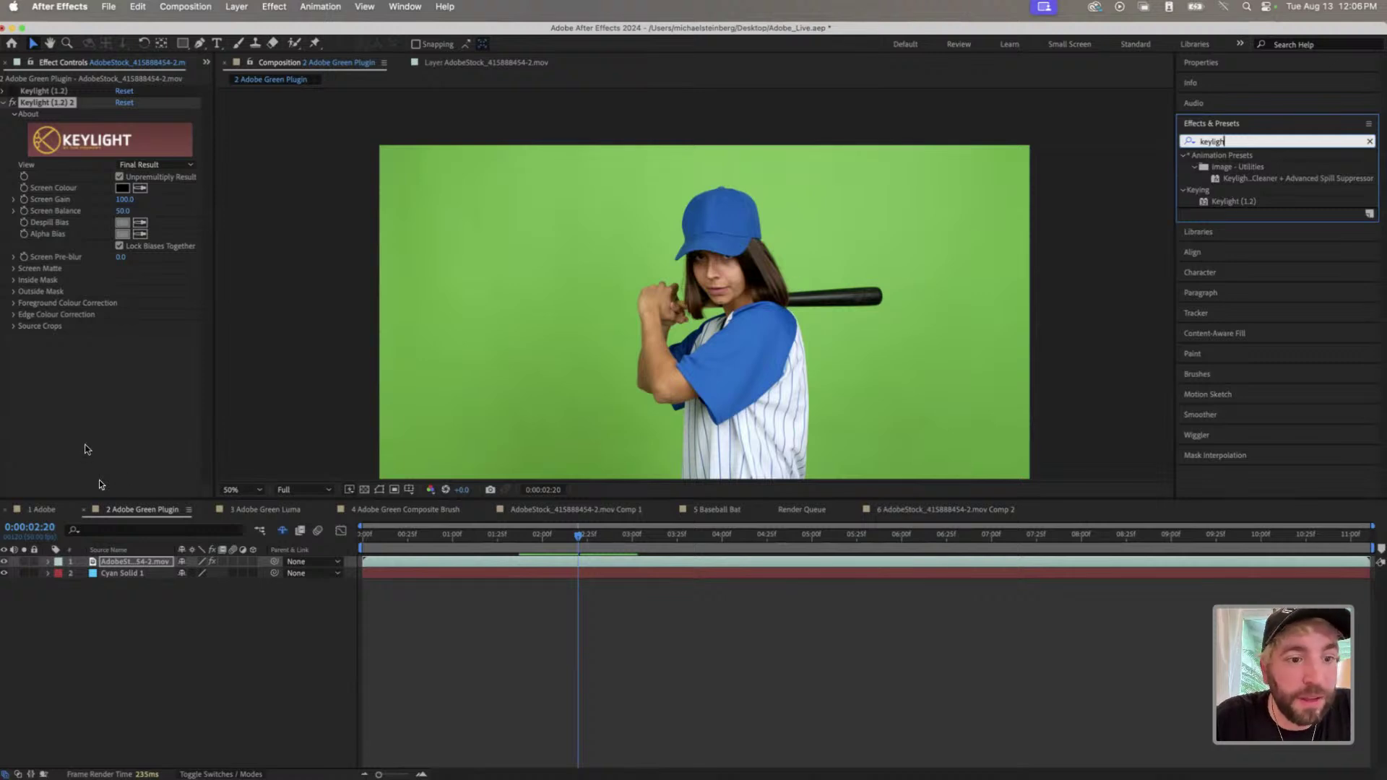
- Sample the green backdrop beside the batter as the Screen Colour of the second Keylight effect, with the whole frame in view
click(84, 448)
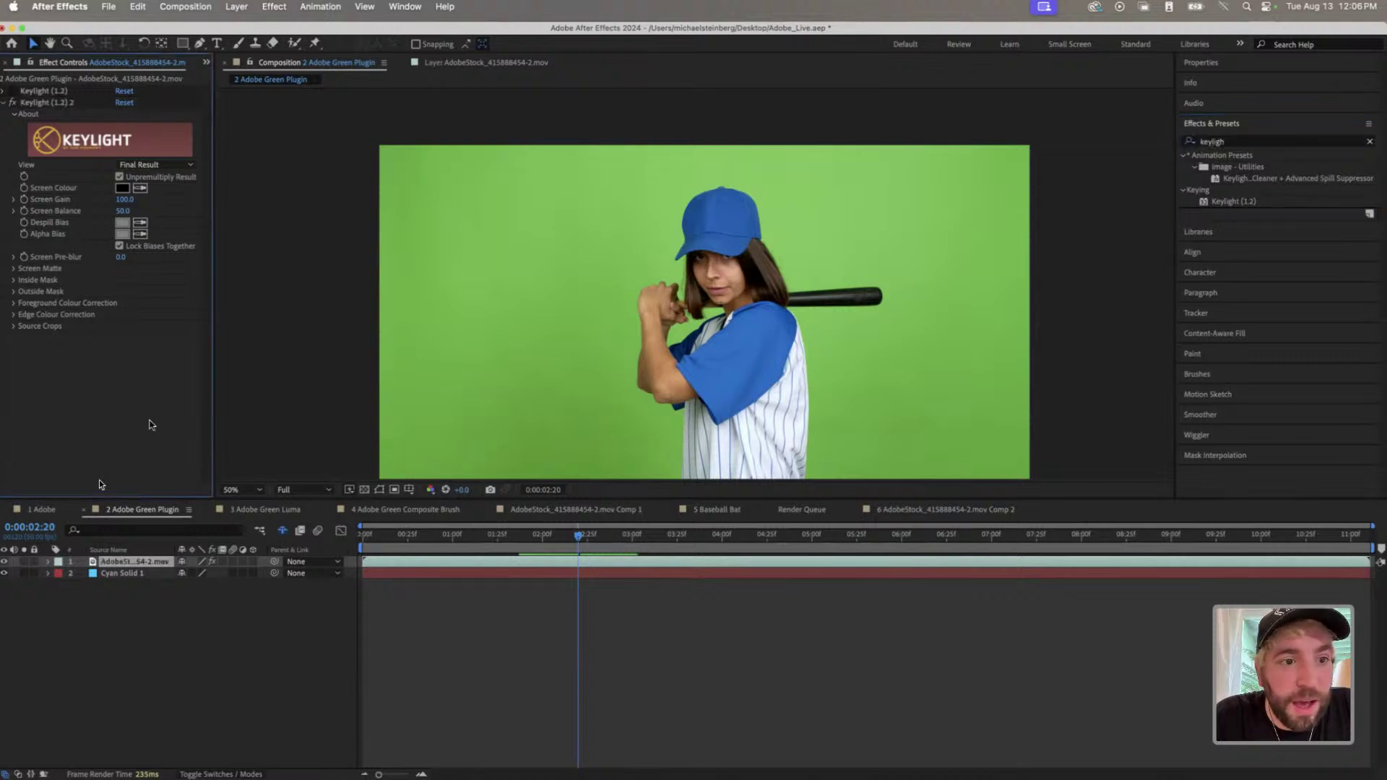
click(44, 92)
click(37, 103)
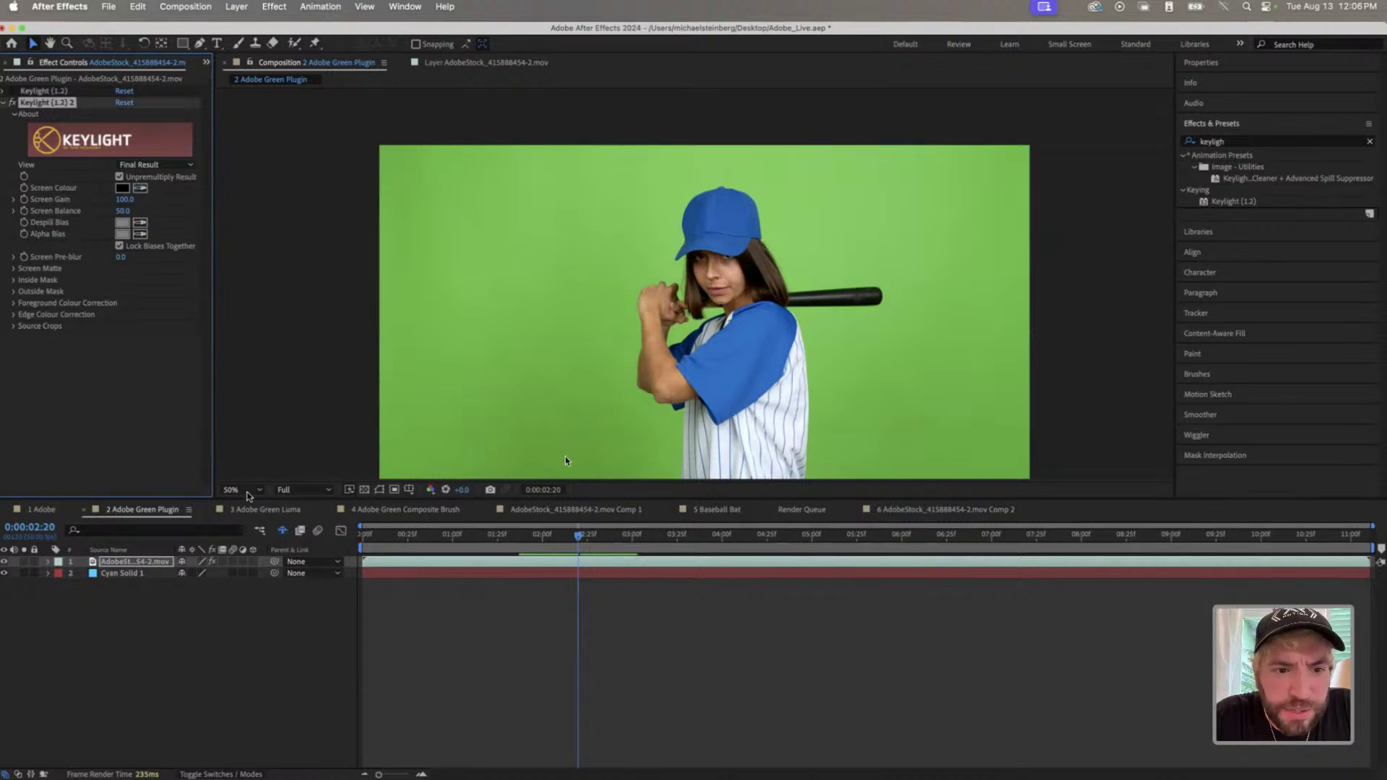
click(249, 490)
click(245, 503)
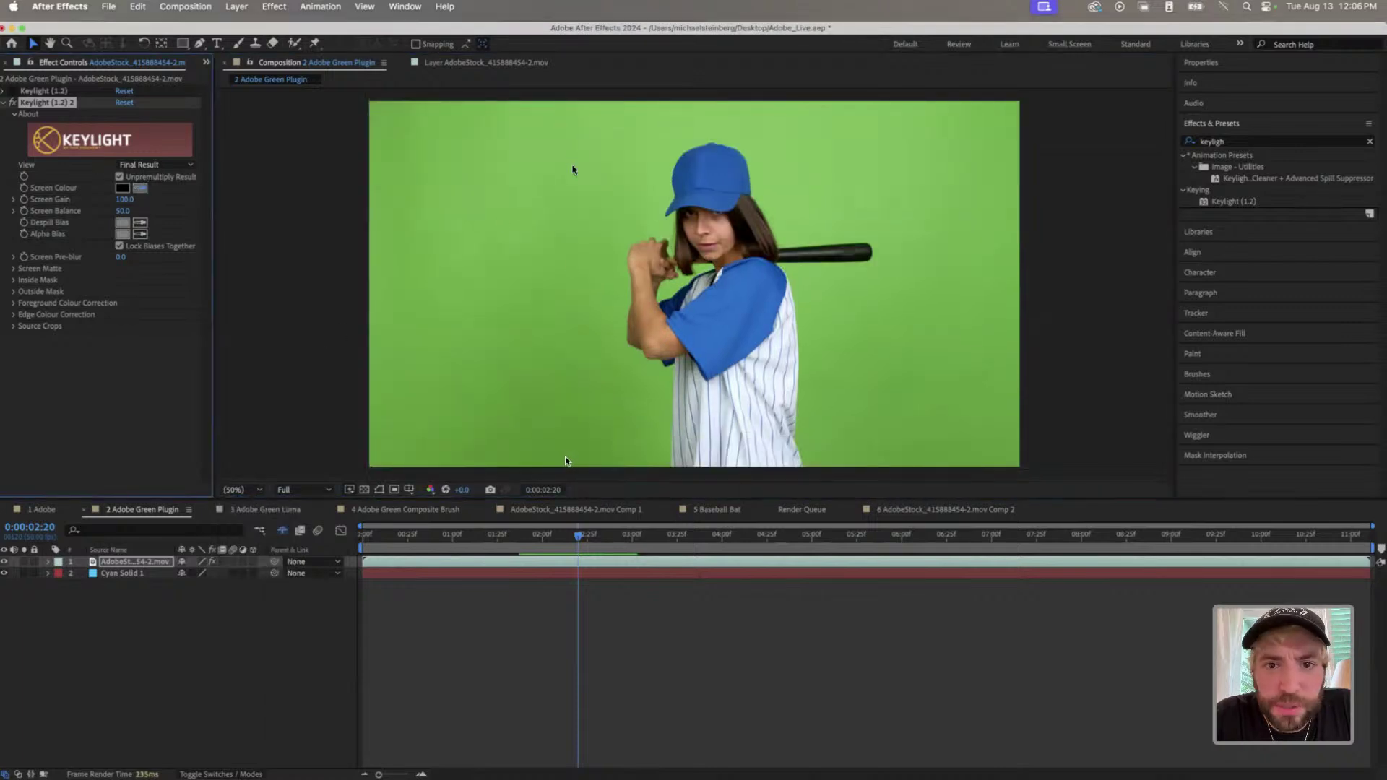
click(572, 167)
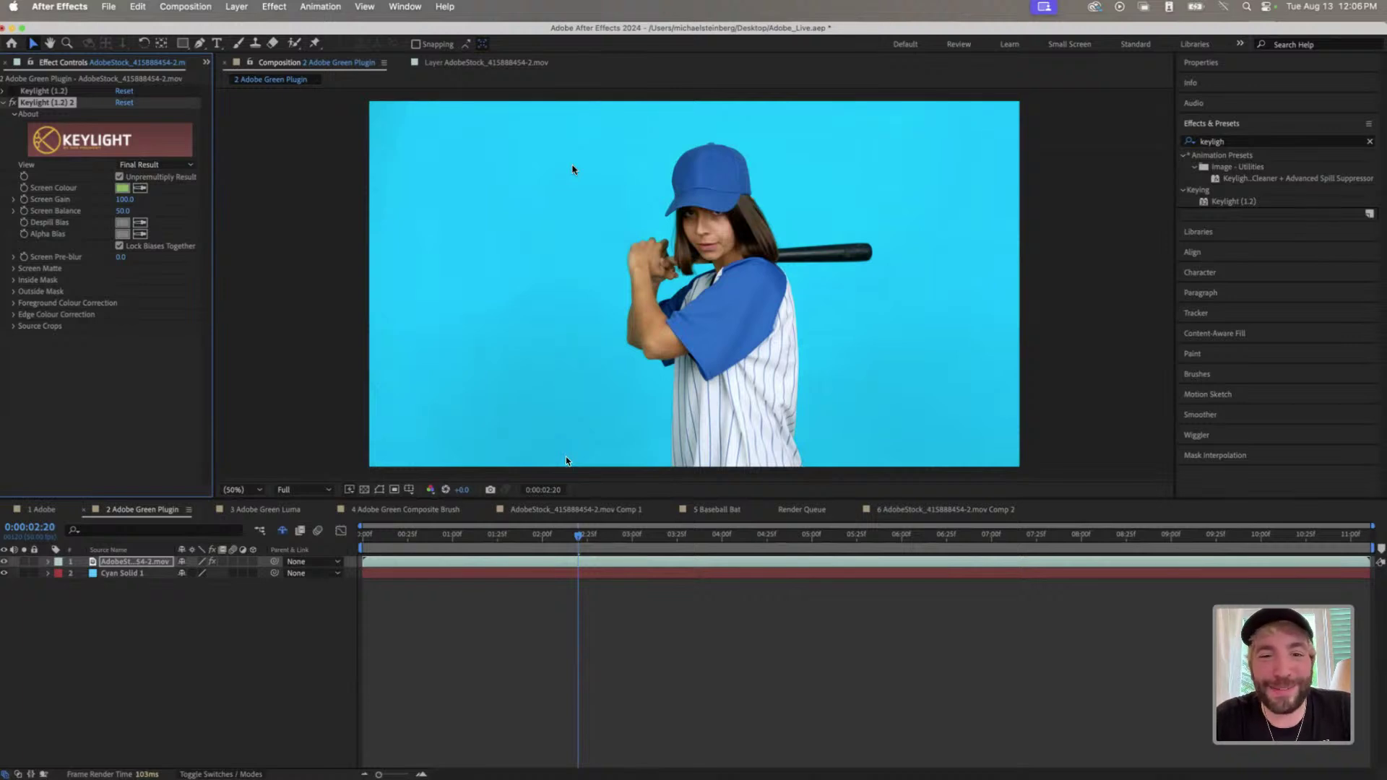
- Examine the key up close and at full frame at several points in the footage, ending at 0:00:00:12 with the composition fitted
key(slash)
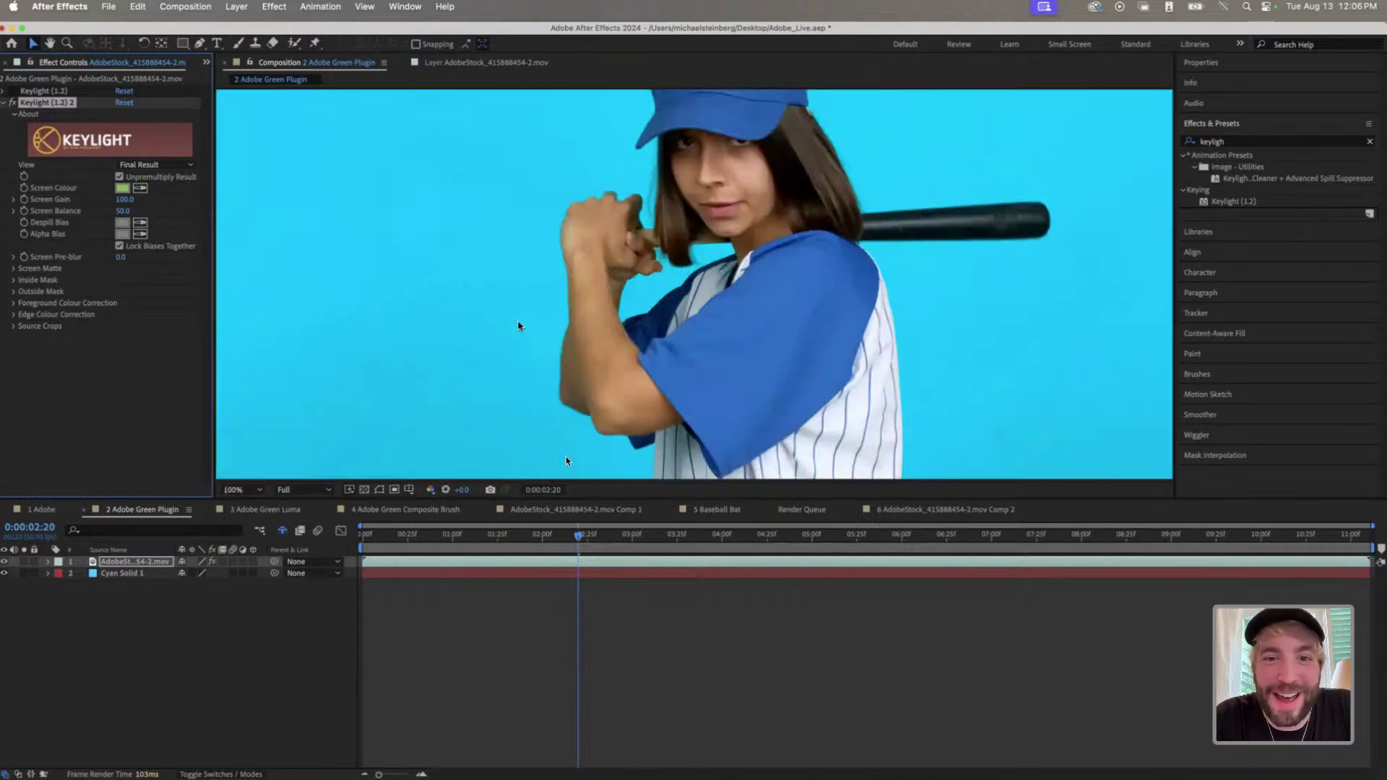
click(494, 540)
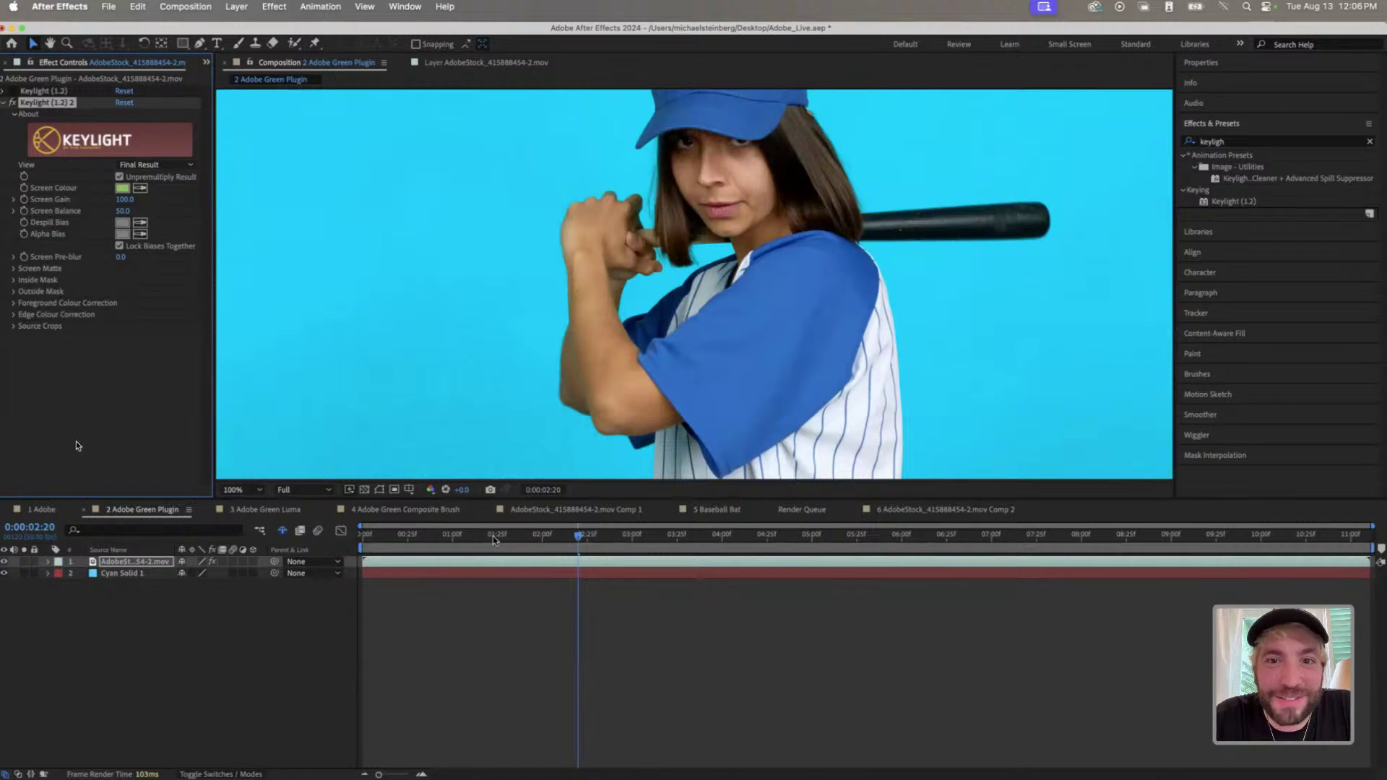
mouse_move(448, 543)
mouse_down()
mouse_move(401, 544)
mouse_move(464, 549)
mouse_up()
key(space)
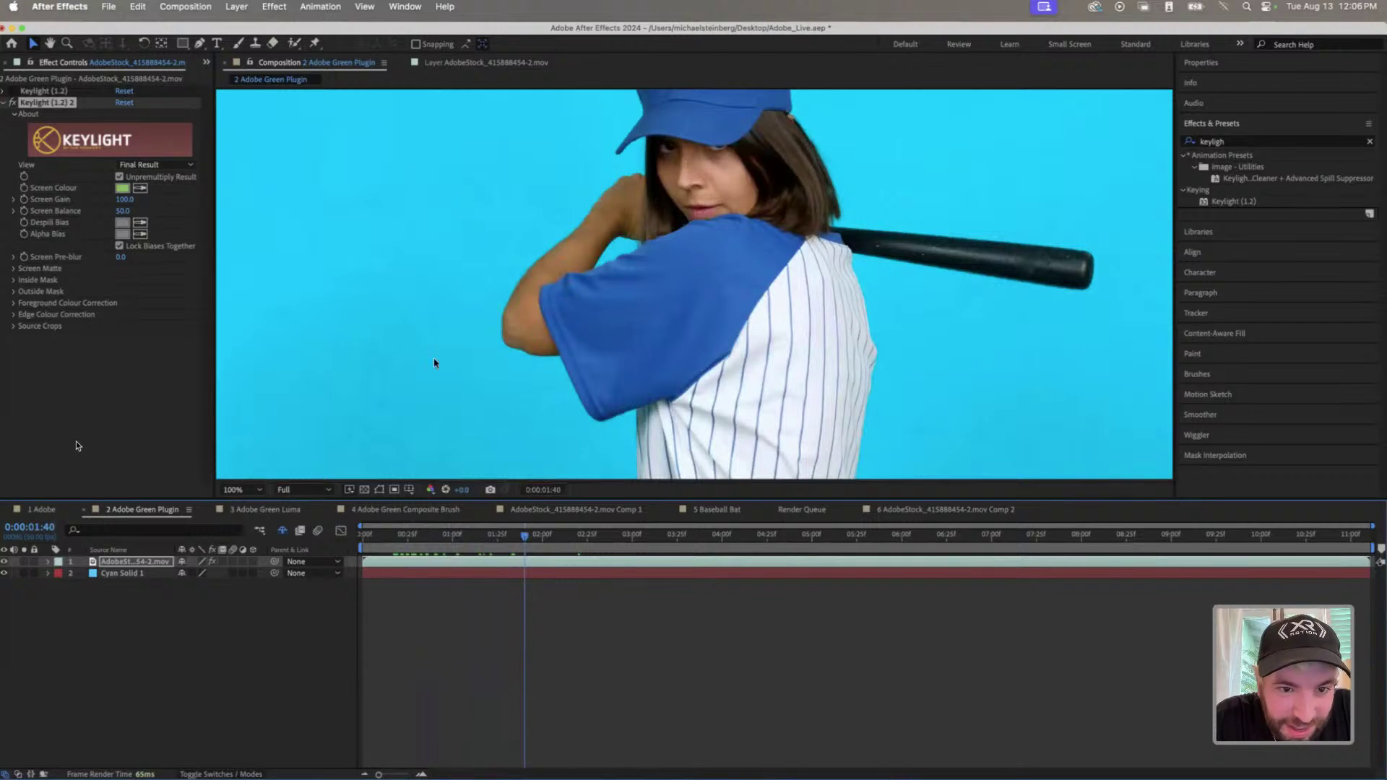
drag(471, 542, 420, 541)
key(comma)
key(comma)
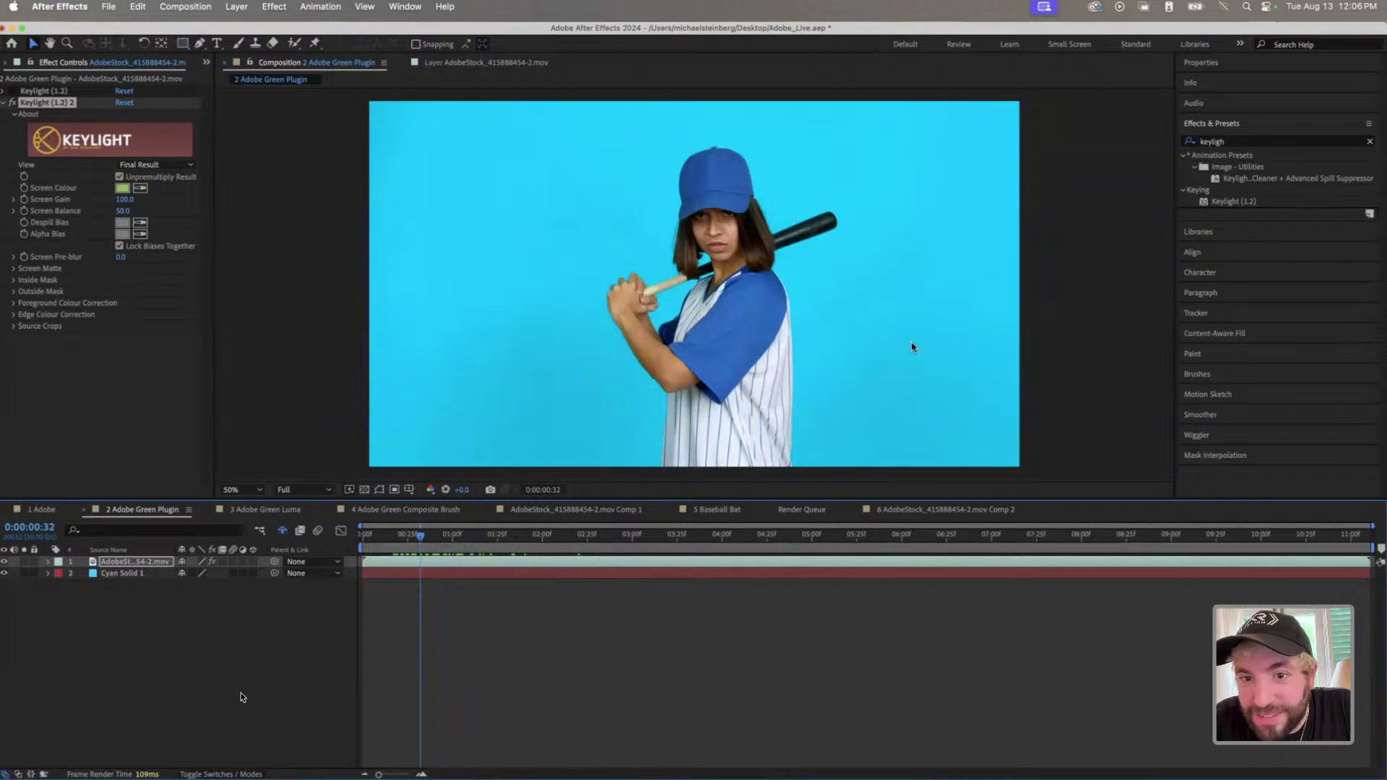
scroll(912, 347, up, 2)
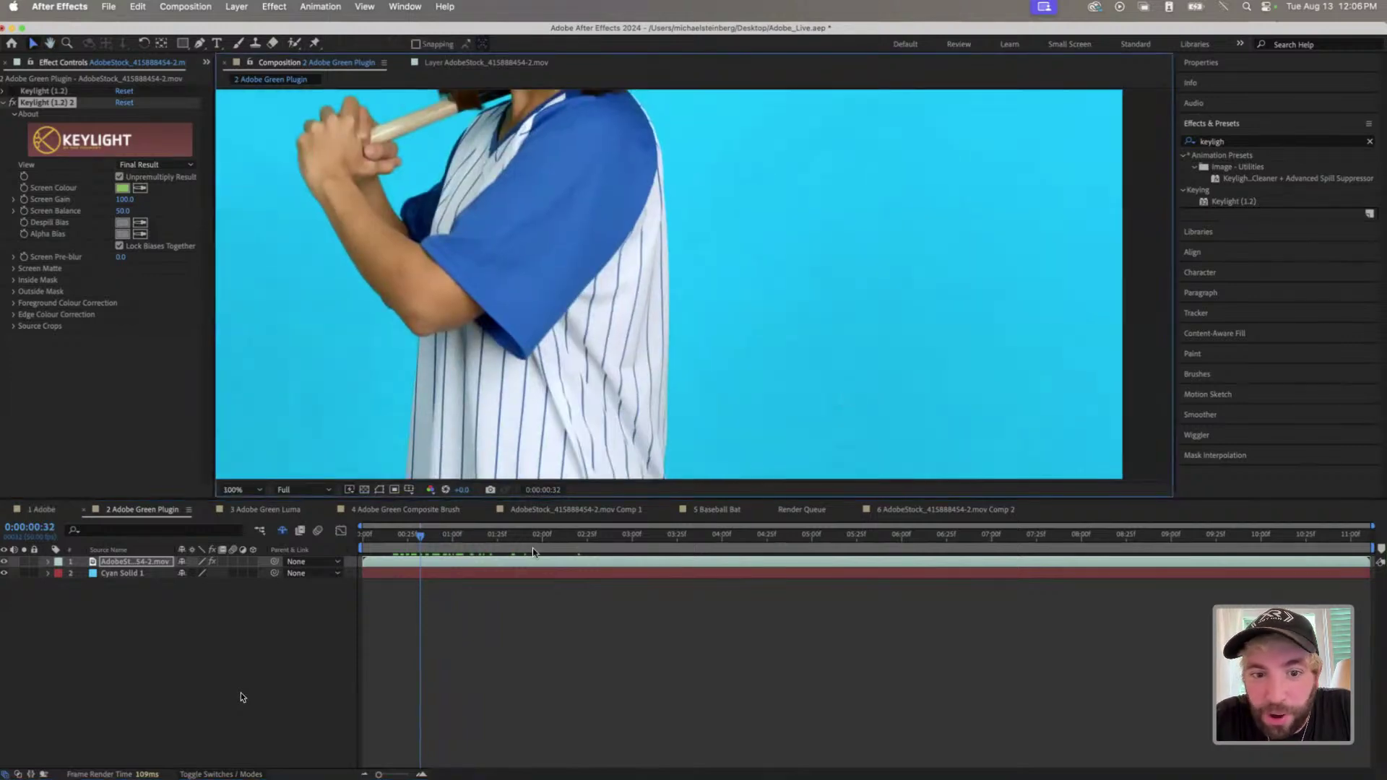
click(382, 540)
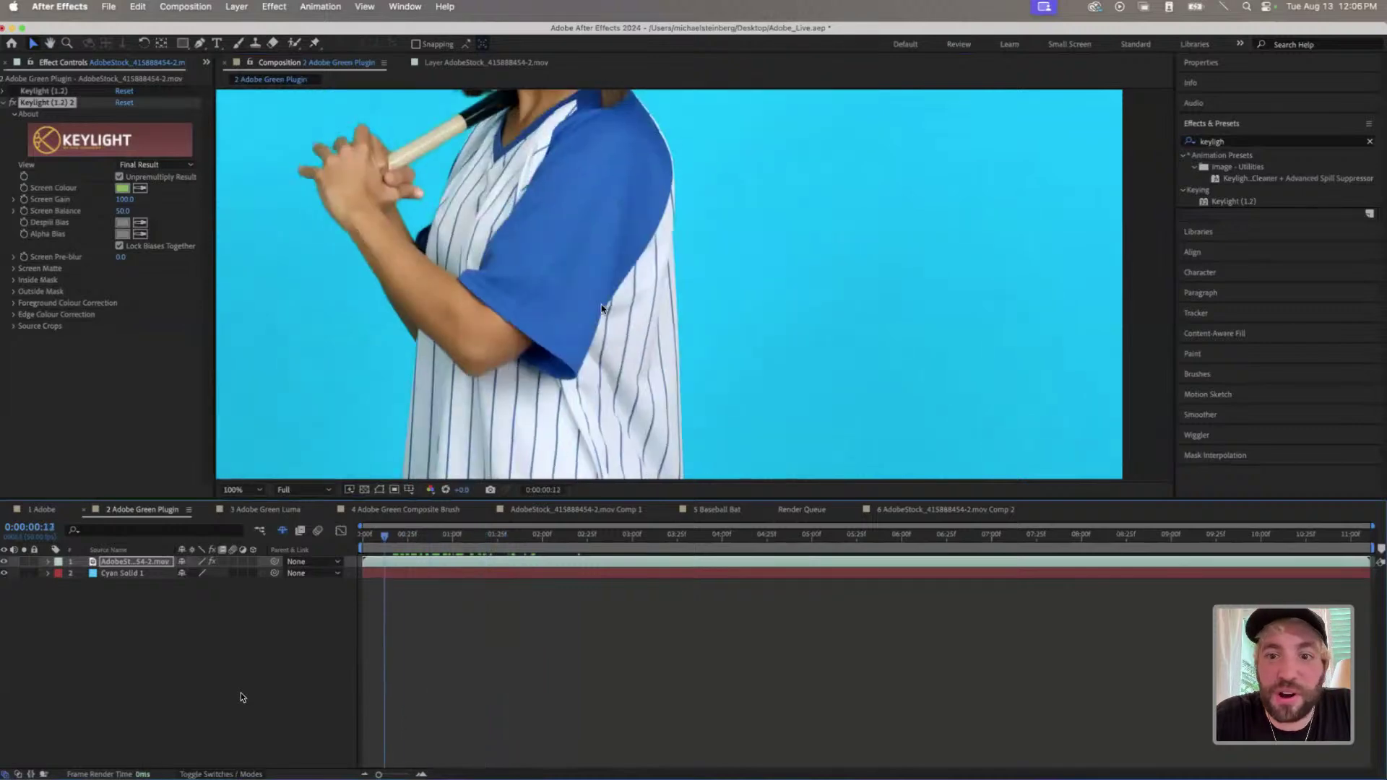
scroll(622, 269, down, 2)
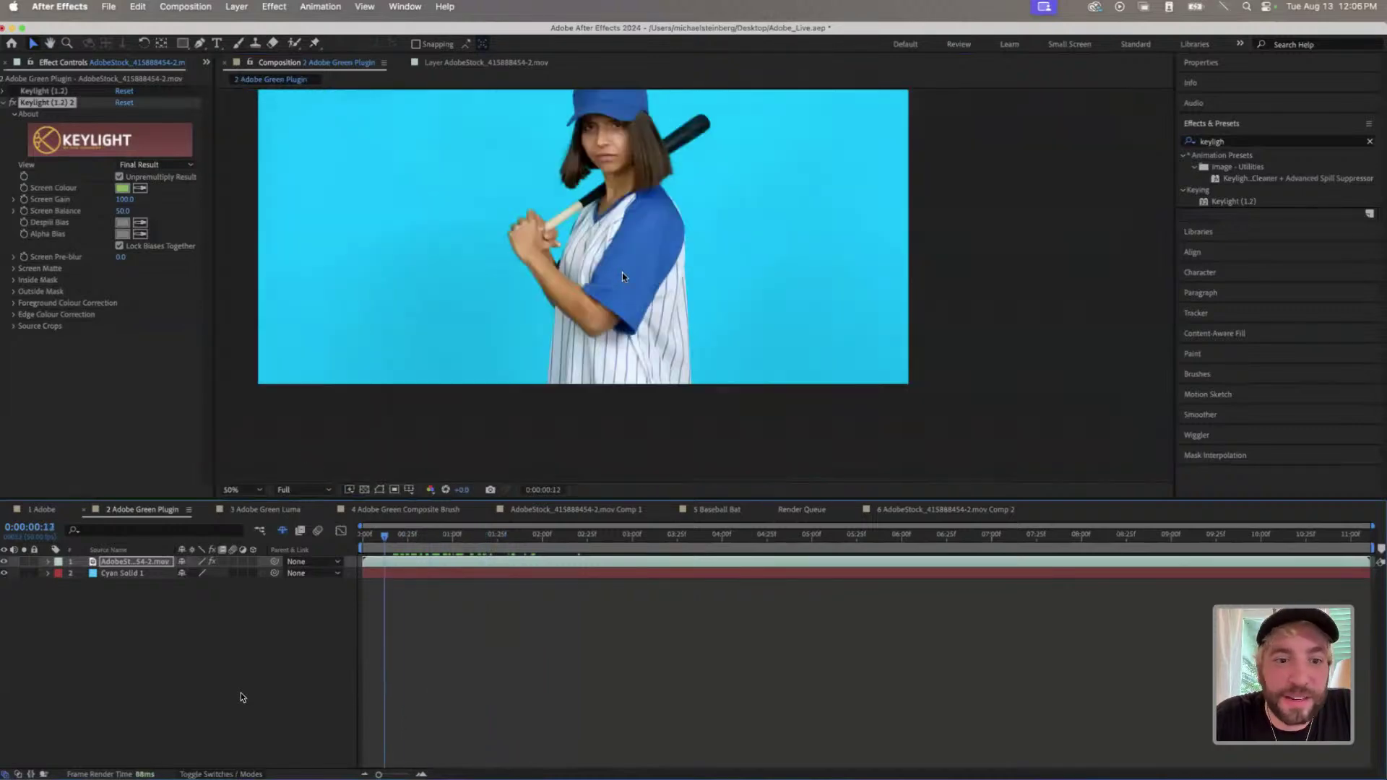
click(246, 490)
click(249, 505)
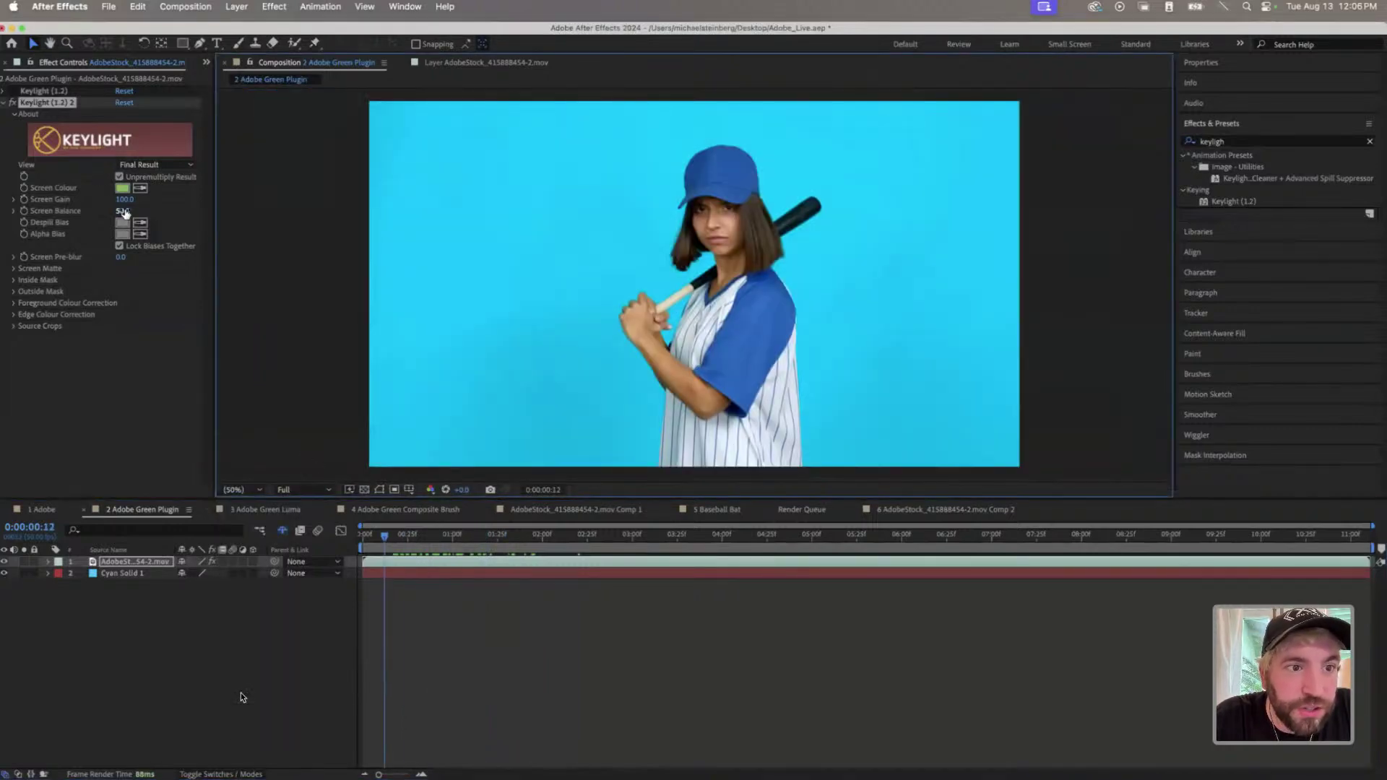
- Set the Screen Gain of the second Keylight effect to 109
click(135, 199)
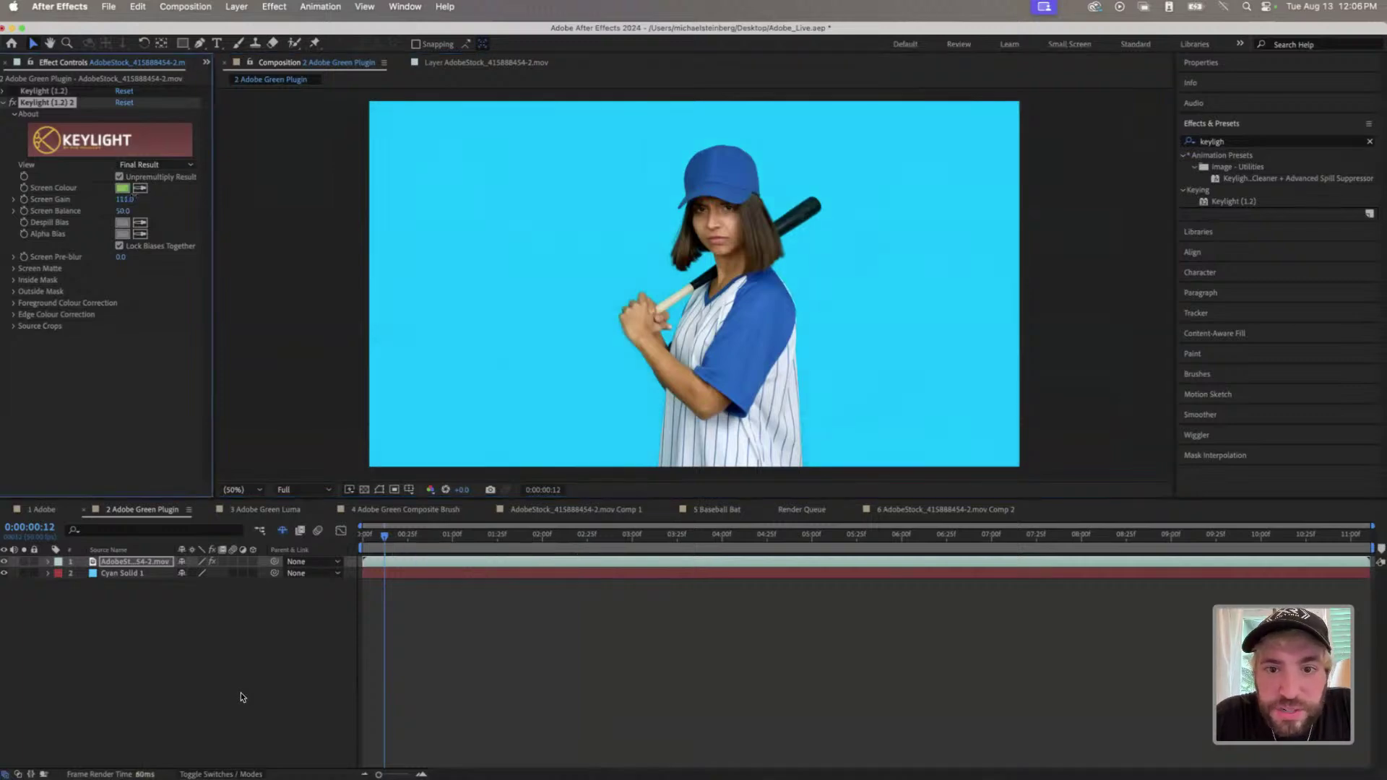
text(99)
key(Return)
key(super+z)
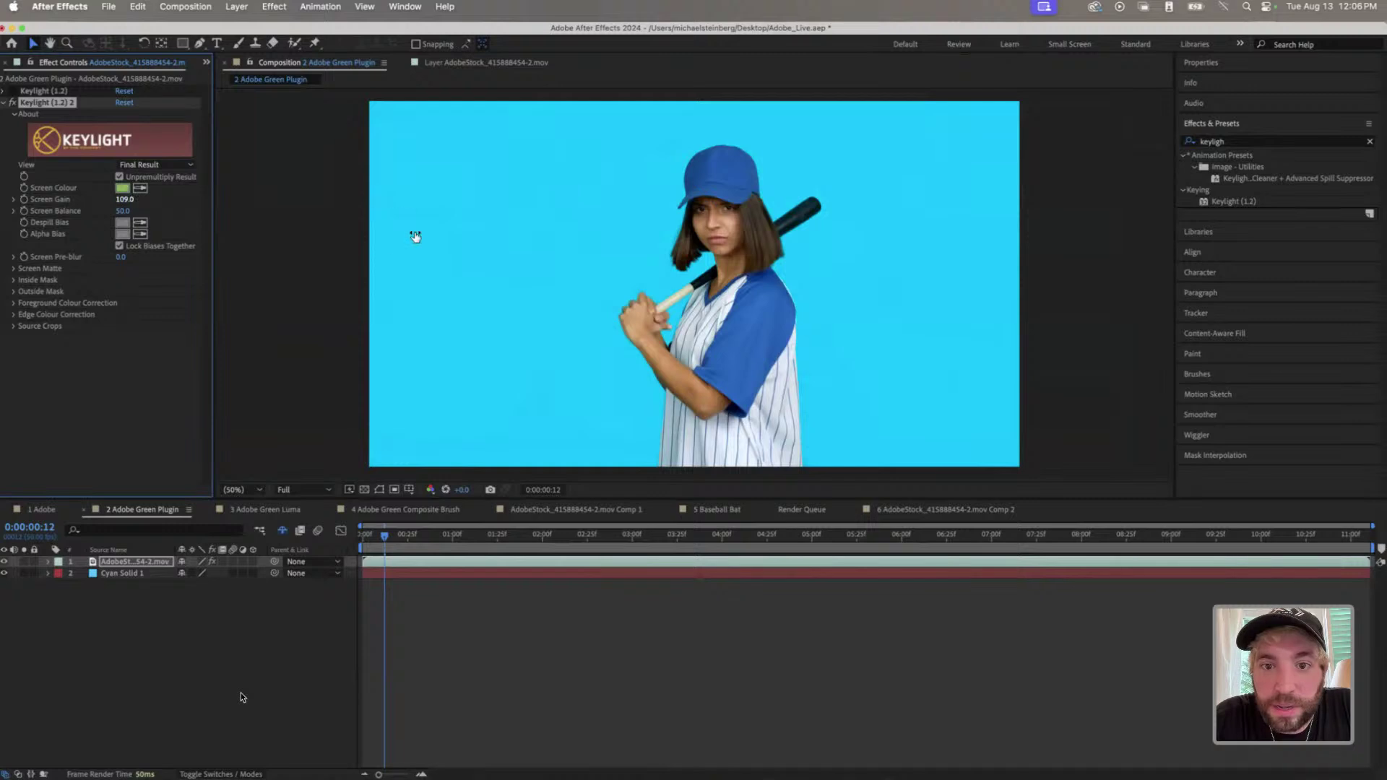
- Scrub the keyed footage at 100% magnification to inspect the batter's edges, ending at 0:00:01:21
scroll(556, 191, up, 3)
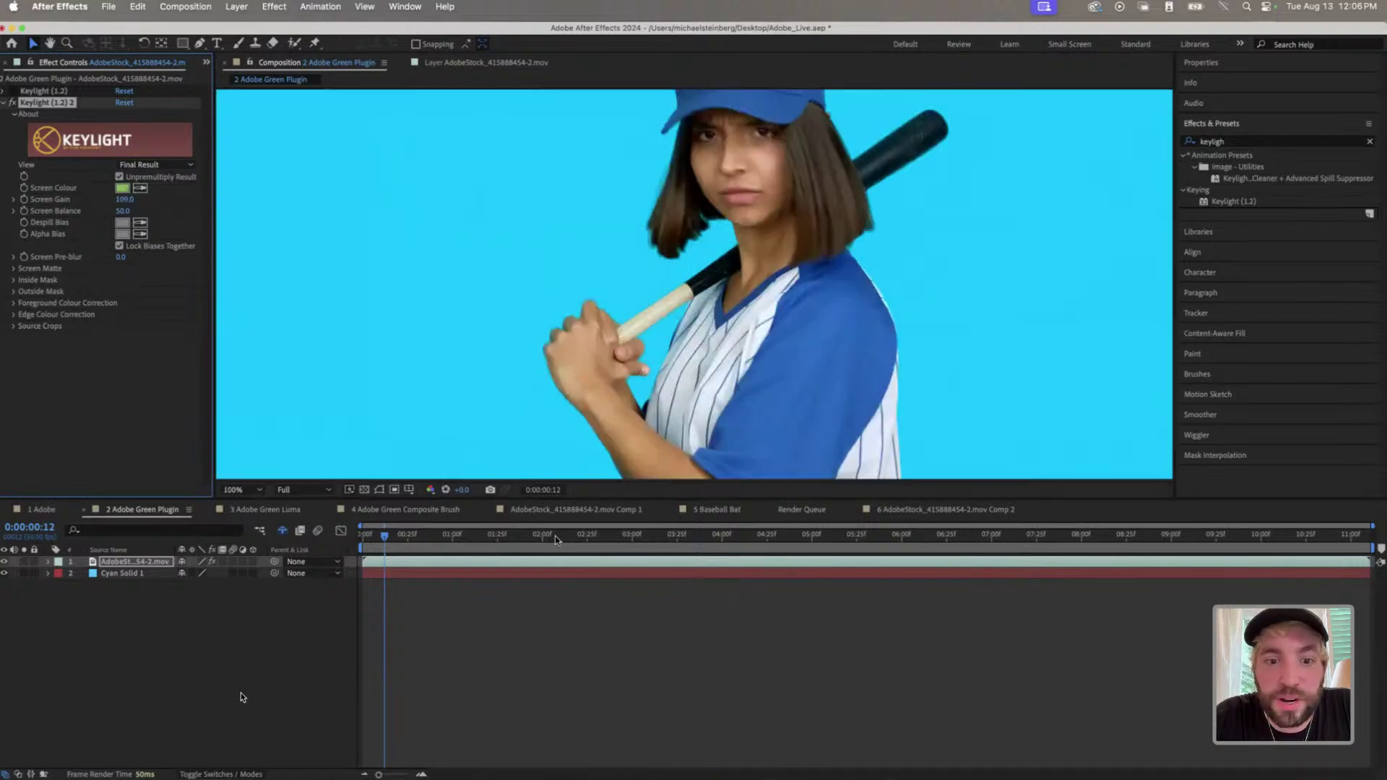
mouse_move(555, 536)
mouse_down()
mouse_move(586, 535)
mouse_move(511, 522)
mouse_move(554, 516)
mouse_up()
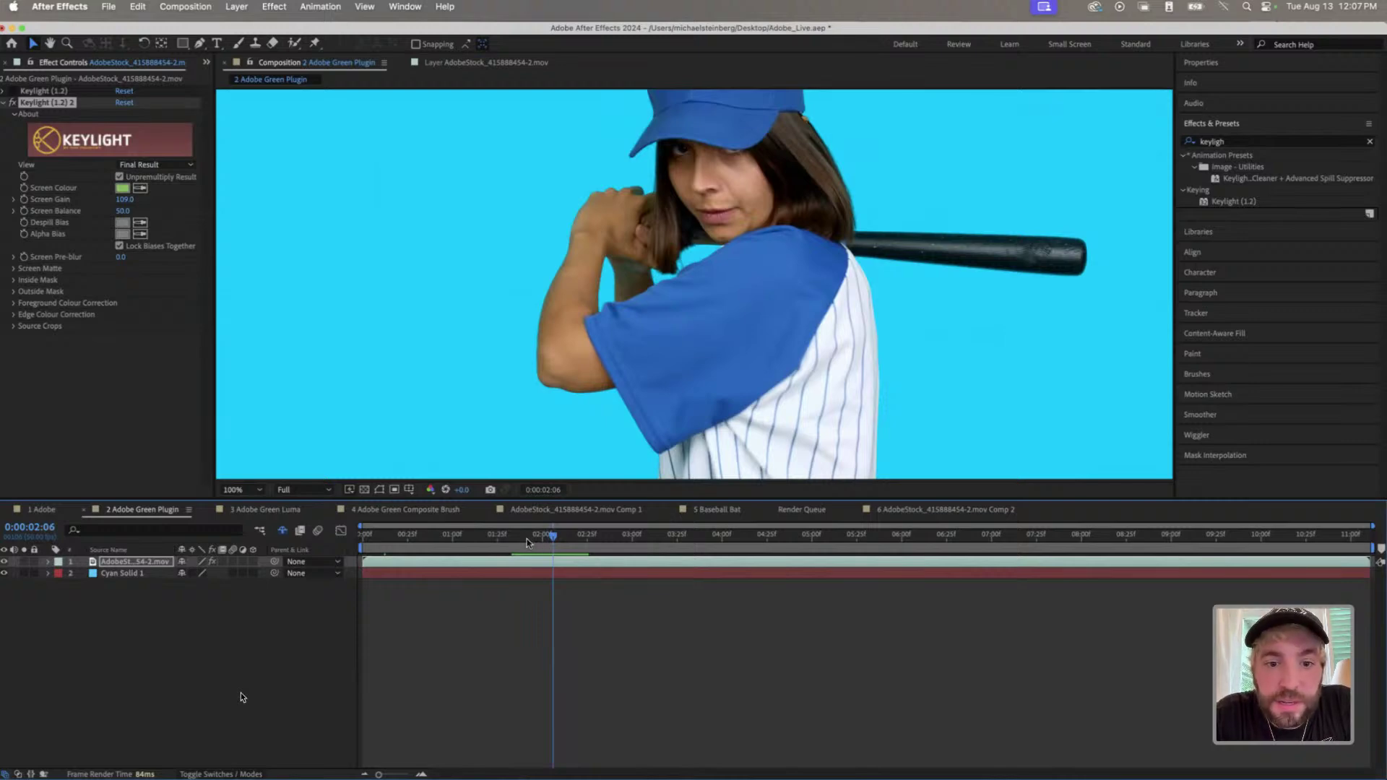
drag(528, 543, 490, 539)
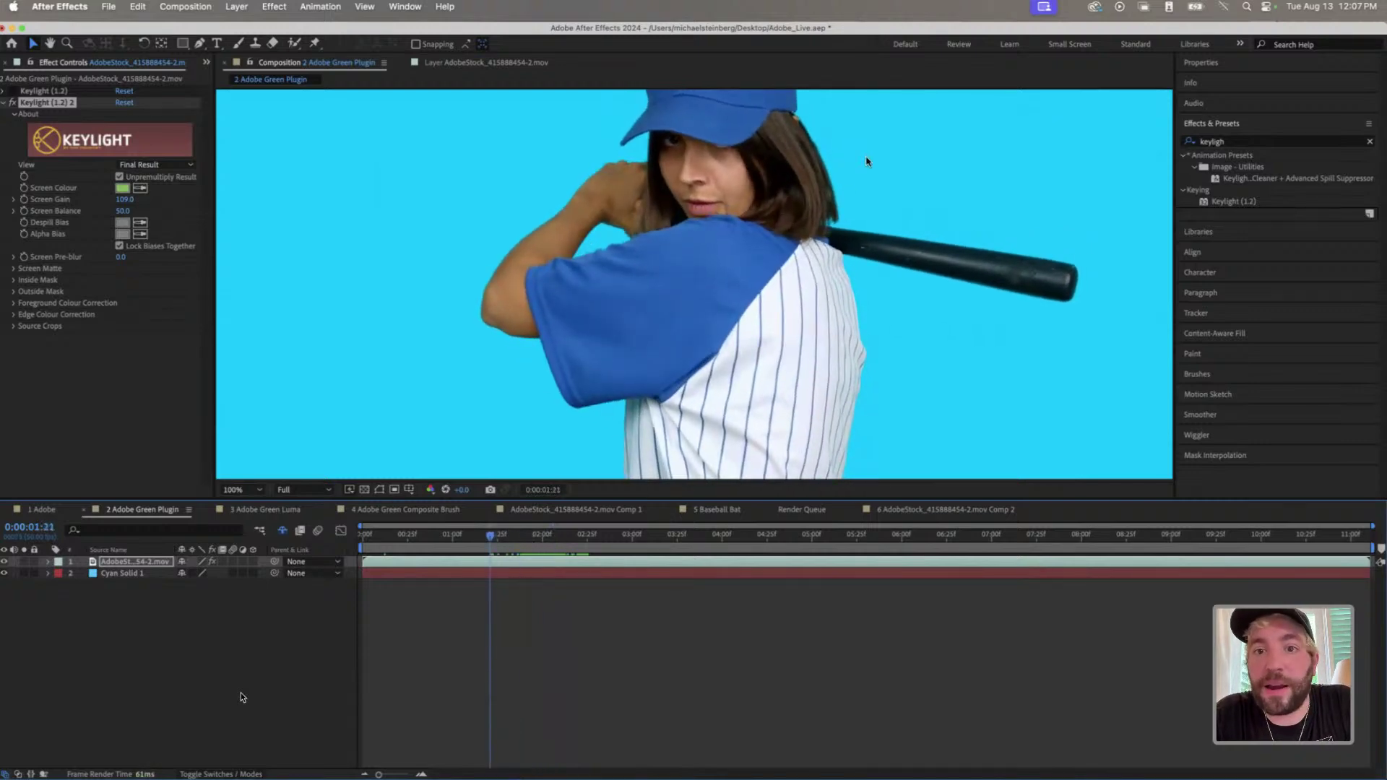
- Set the second Keylight effect's Screen Gain to 110 while checking the hair edge at 400% magnification
key(period)
key(period)
drag(925, 136, 426, 526)
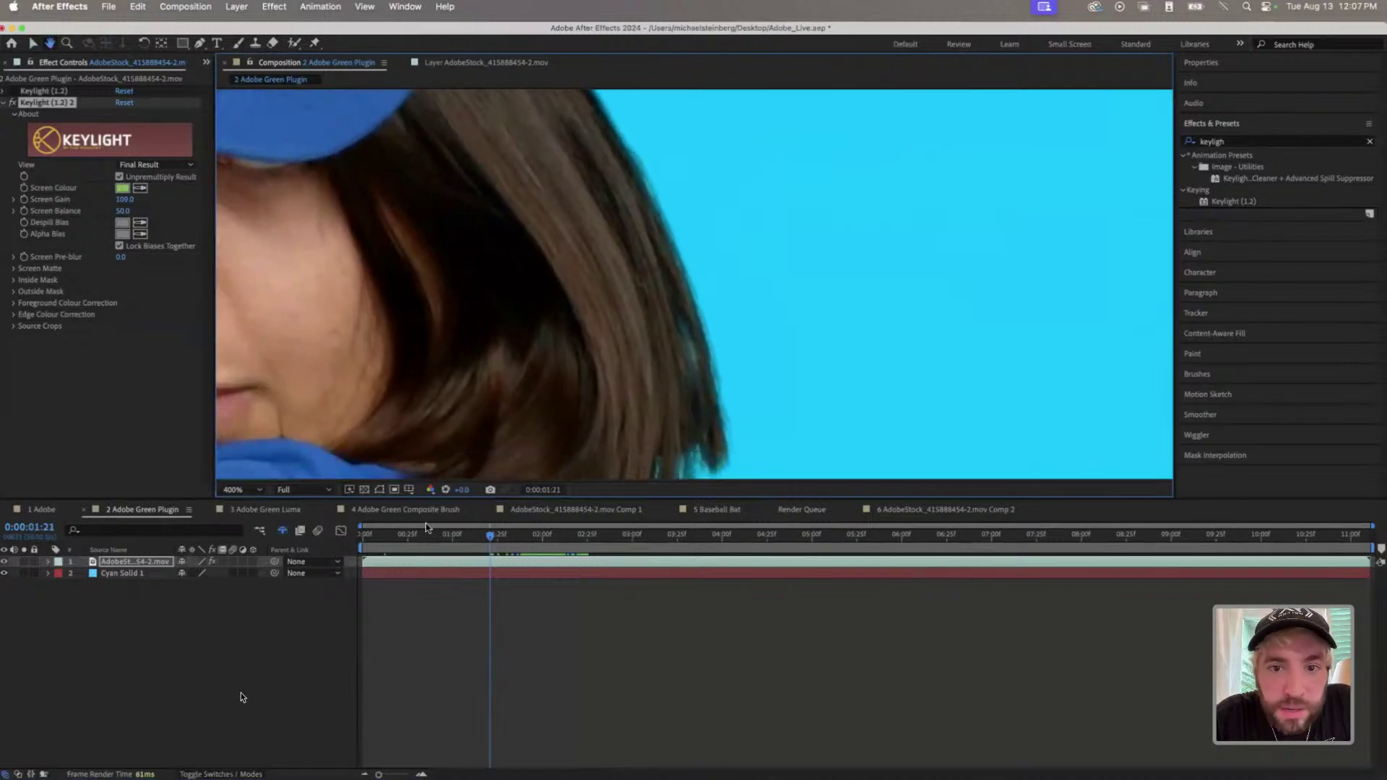
key(v)
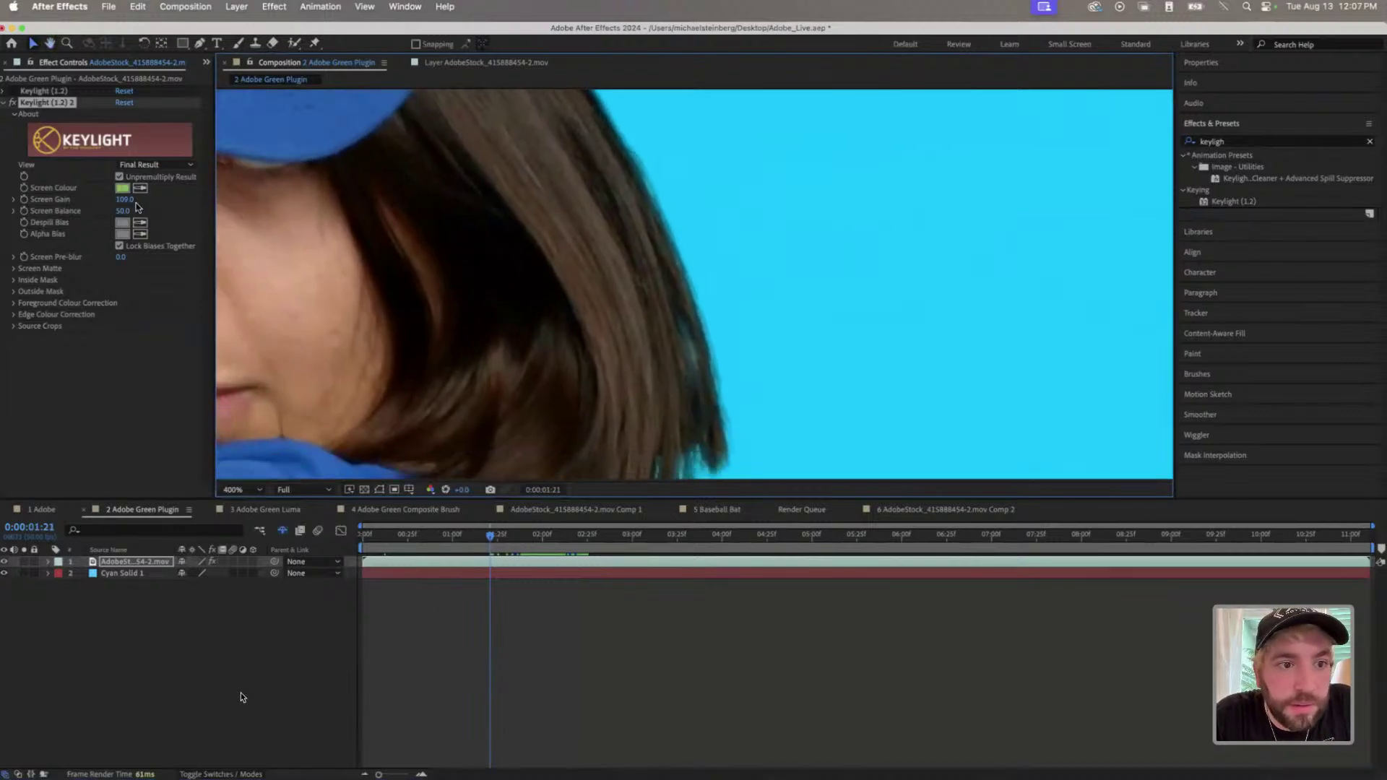
drag(132, 206, 134, 208)
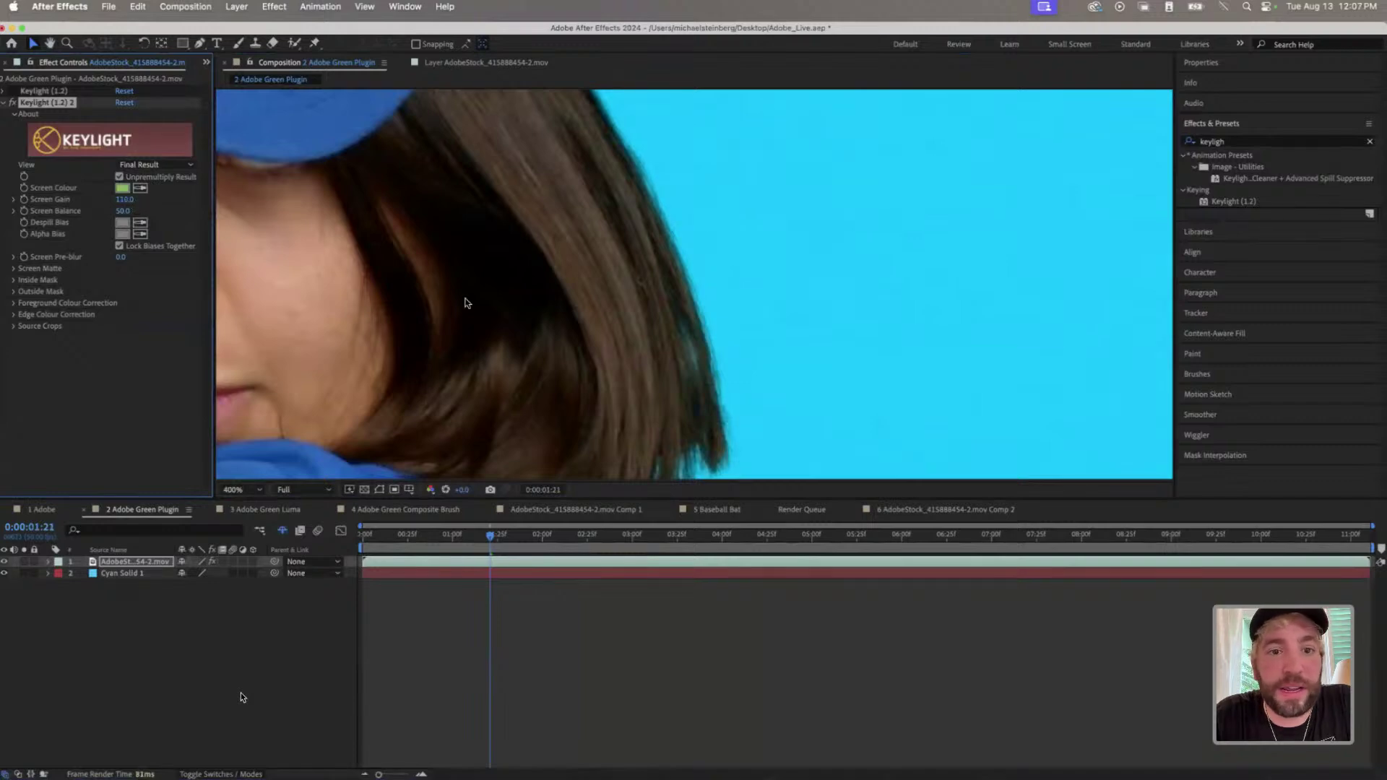
- Review the keyed batter at 100% magnification and at full frame, ending with the composition fitted in the viewer
scroll(464, 300, down, 2)
scroll(572, 285, down, 2)
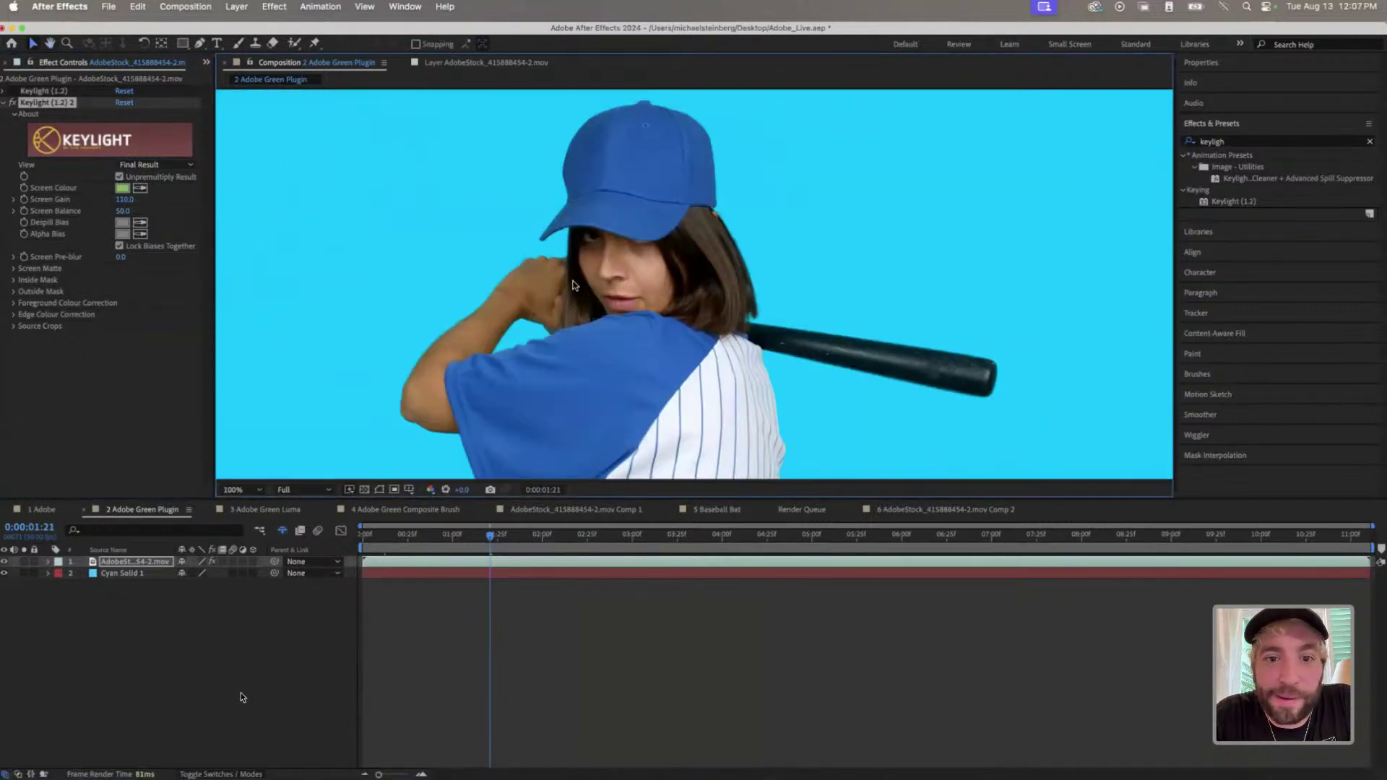
scroll(585, 303, left, 3)
key(v)
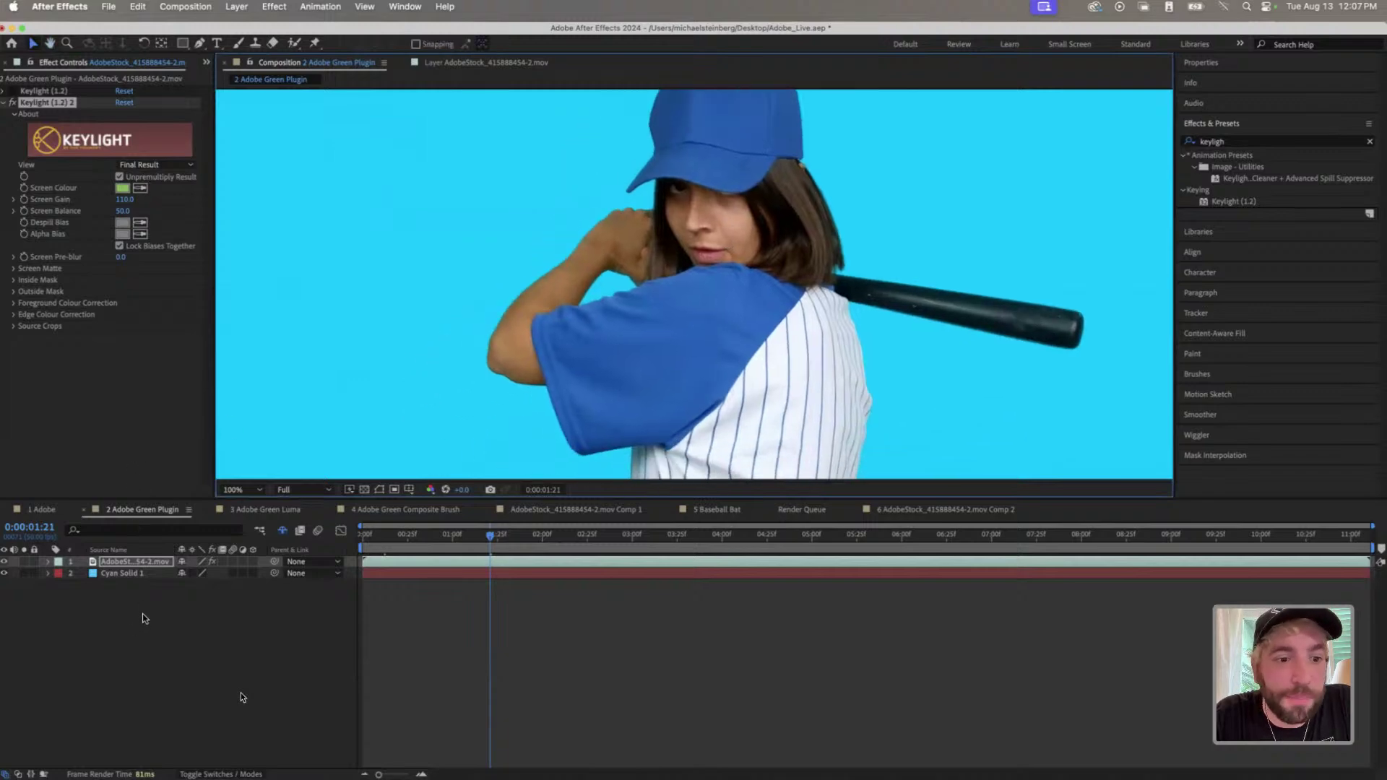
key(comma)
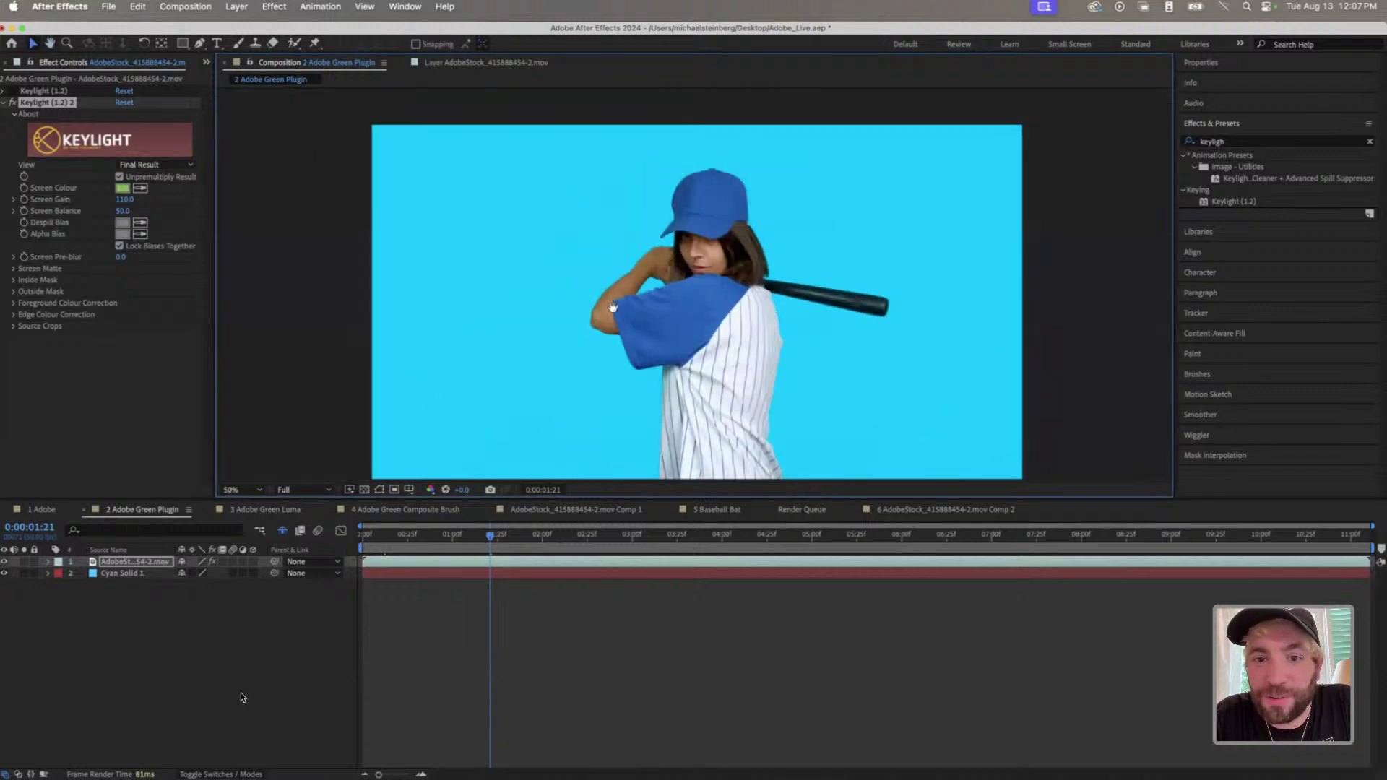
click(240, 490)
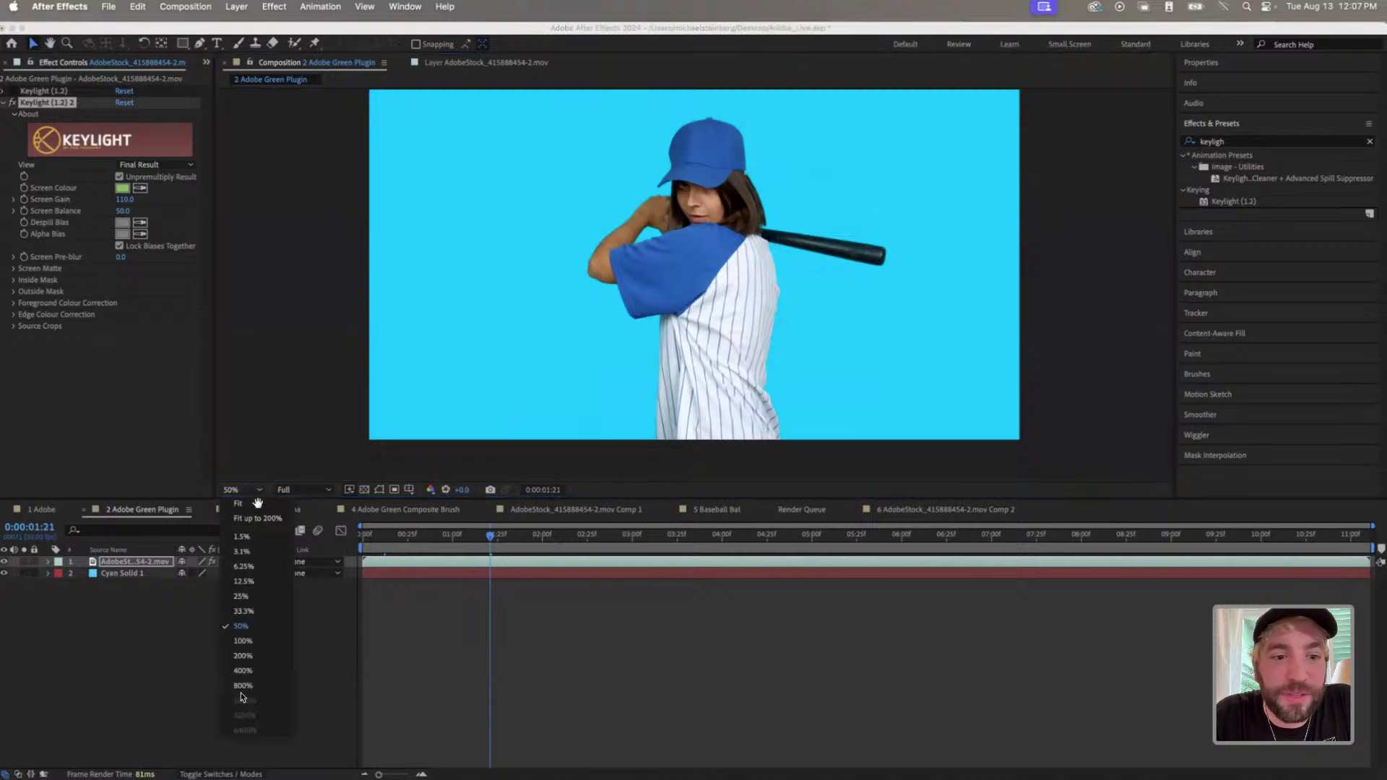
click(257, 503)
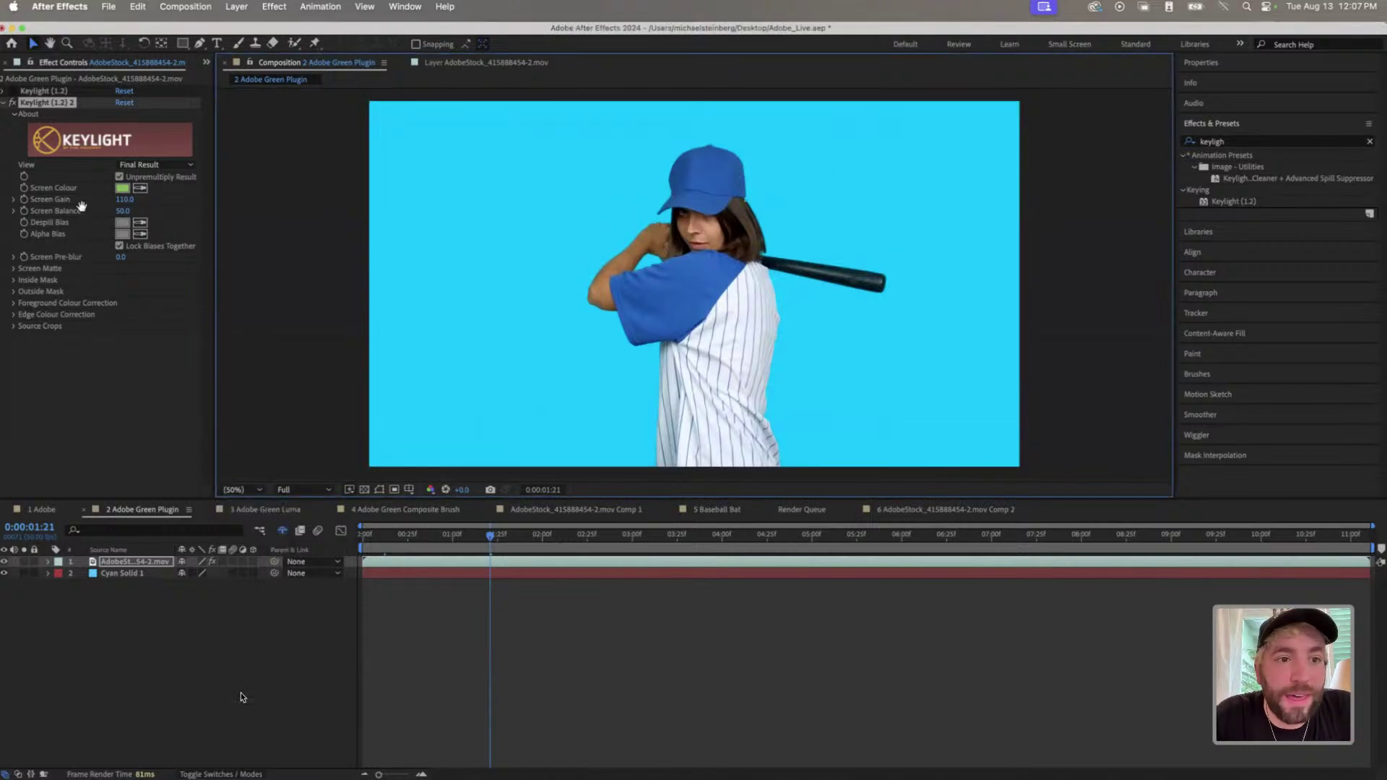
click(91, 117)
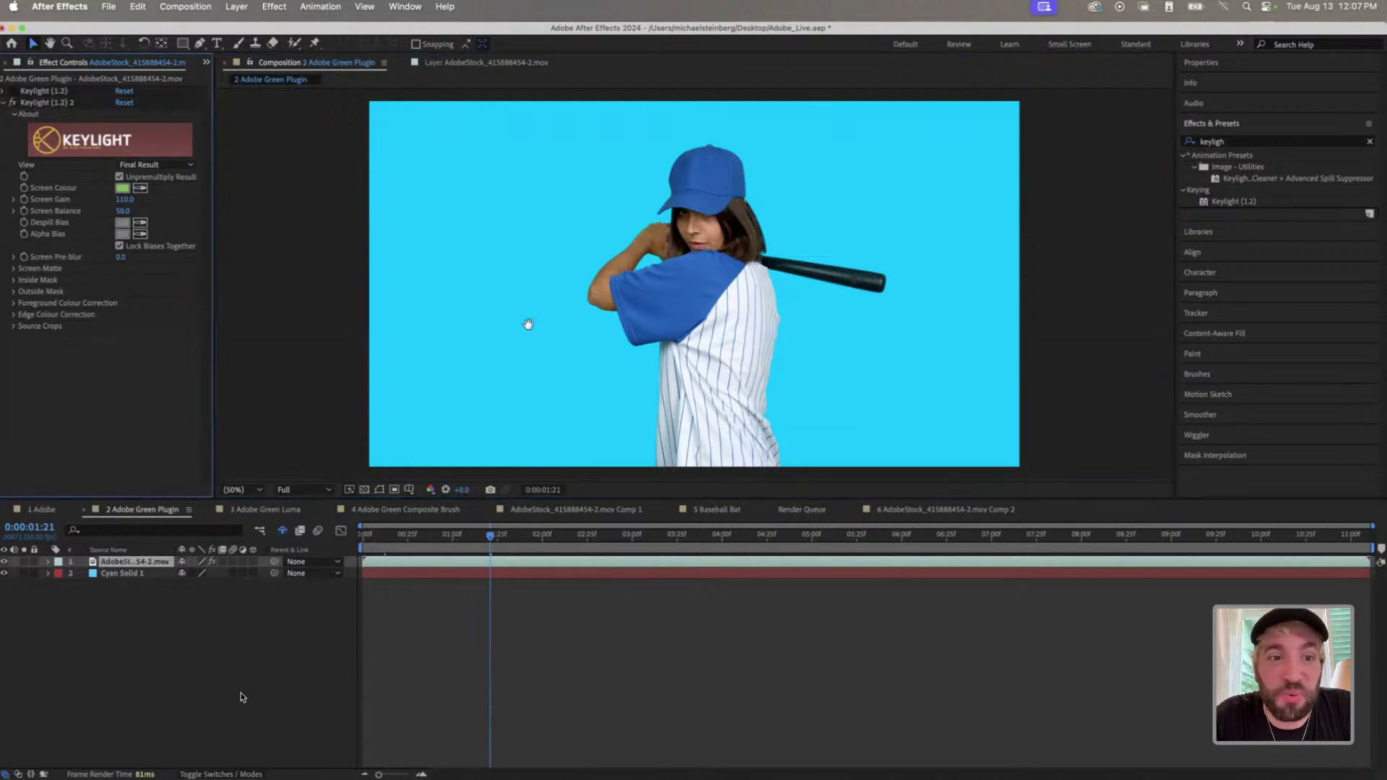
key(Return)
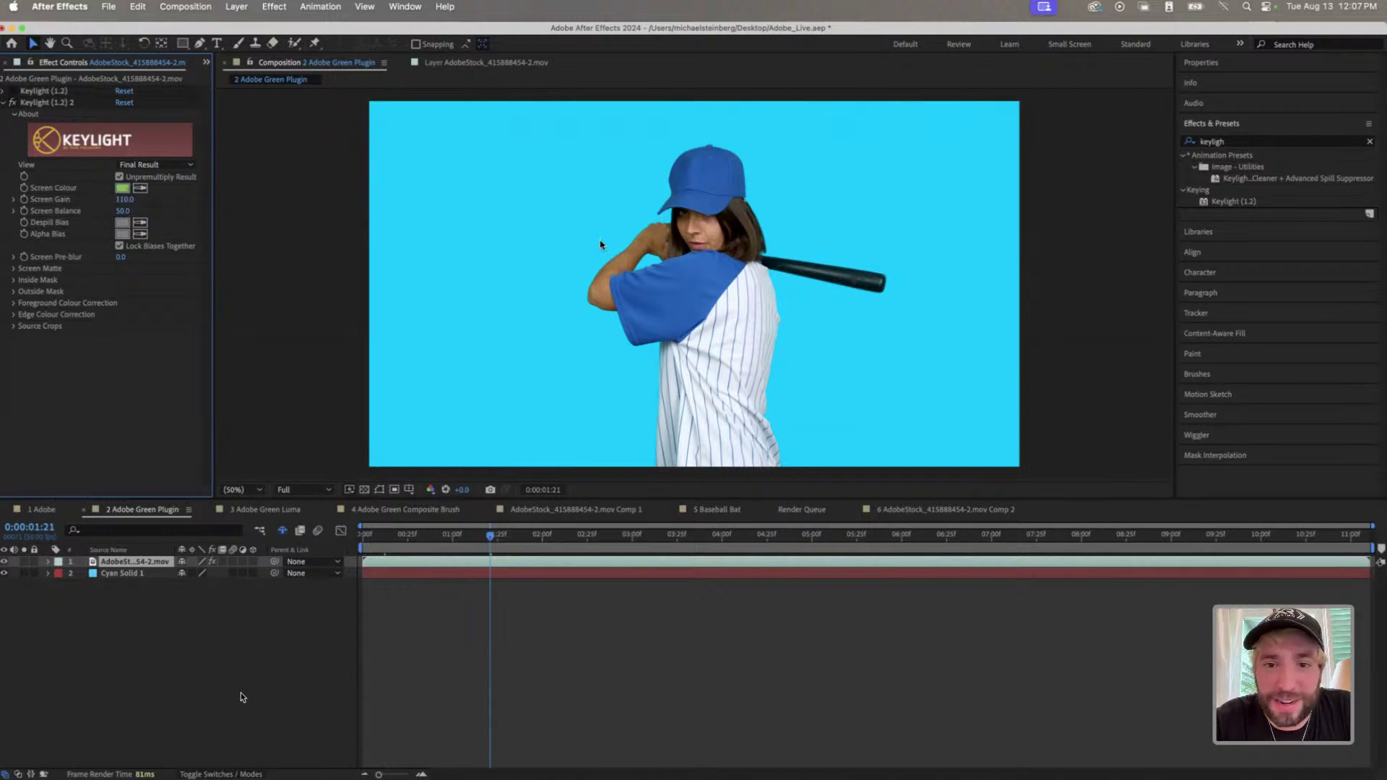
key(period)
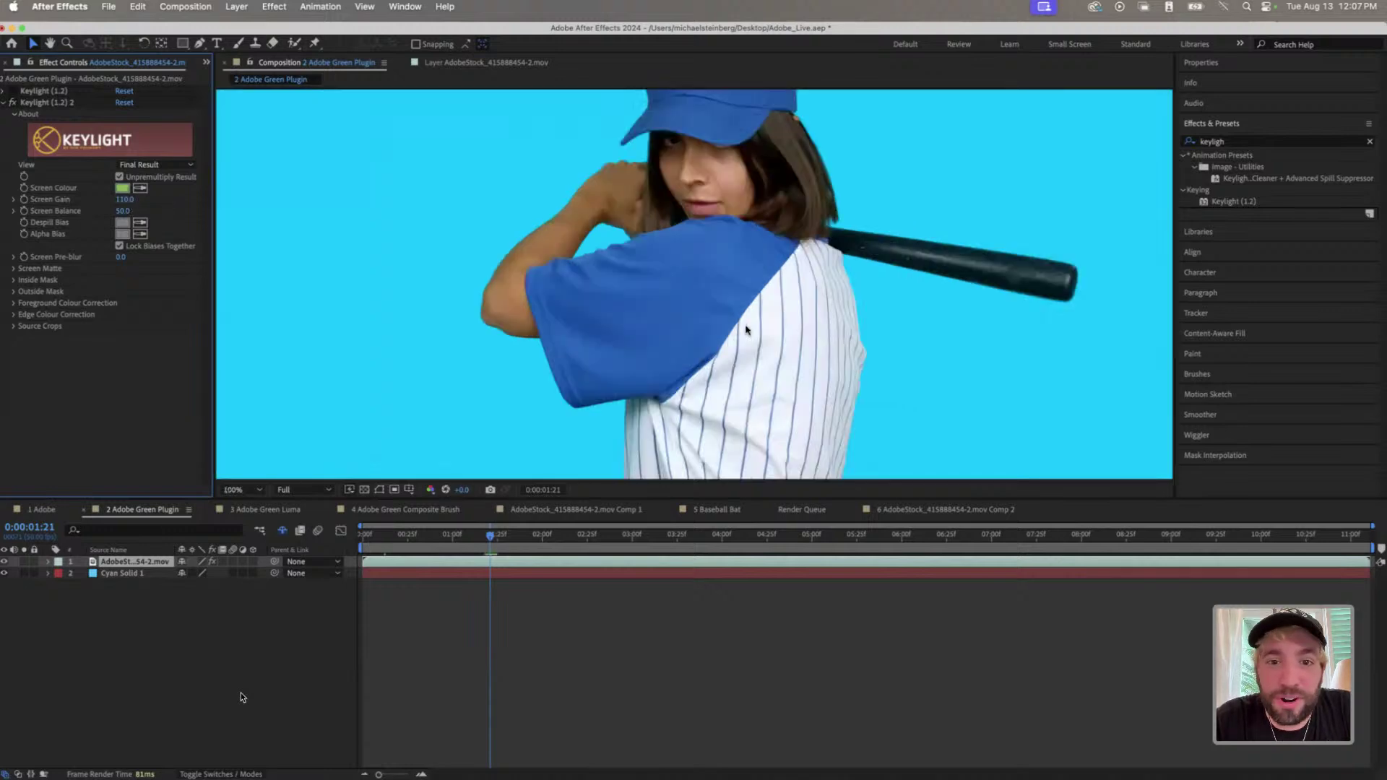
key(comma)
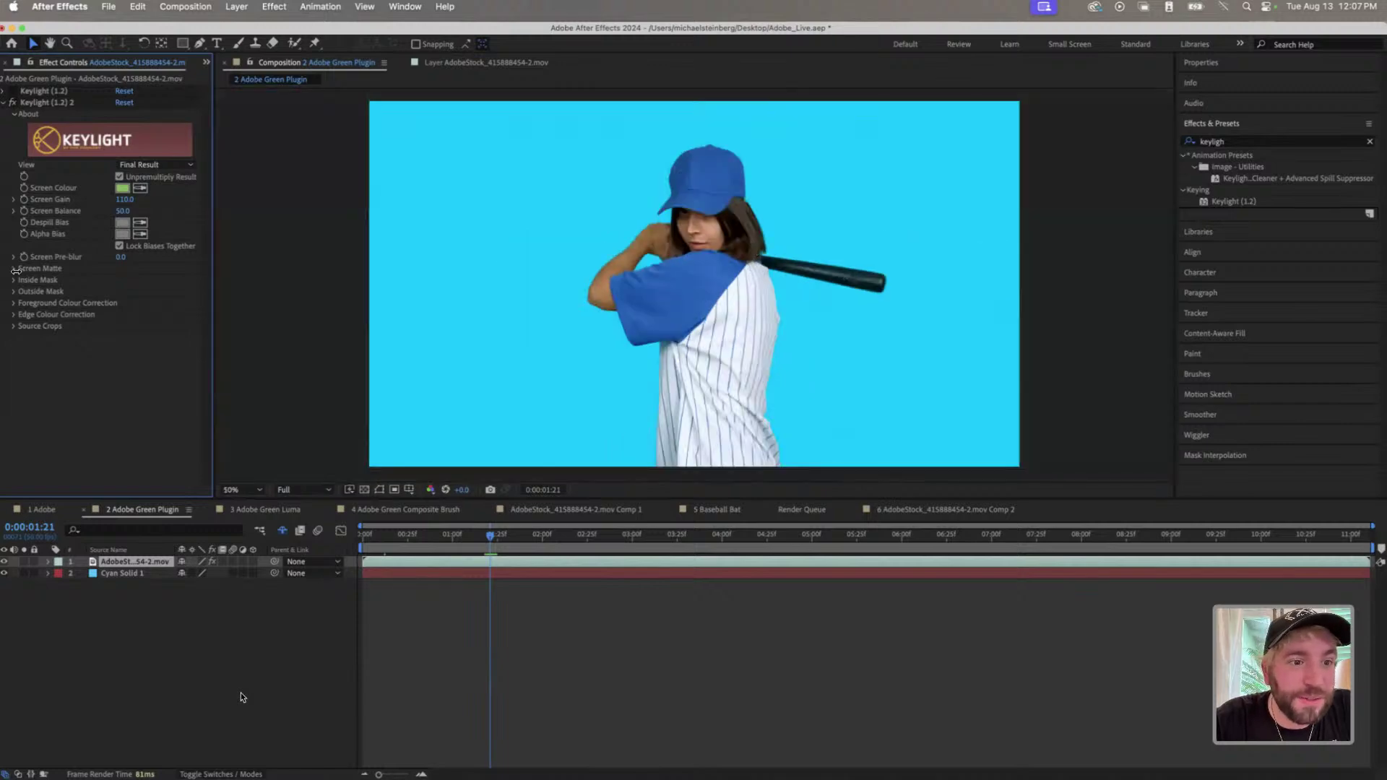
- Enable Edge Colour Correction in the second Keylight effect
click(15, 270)
click(26, 270)
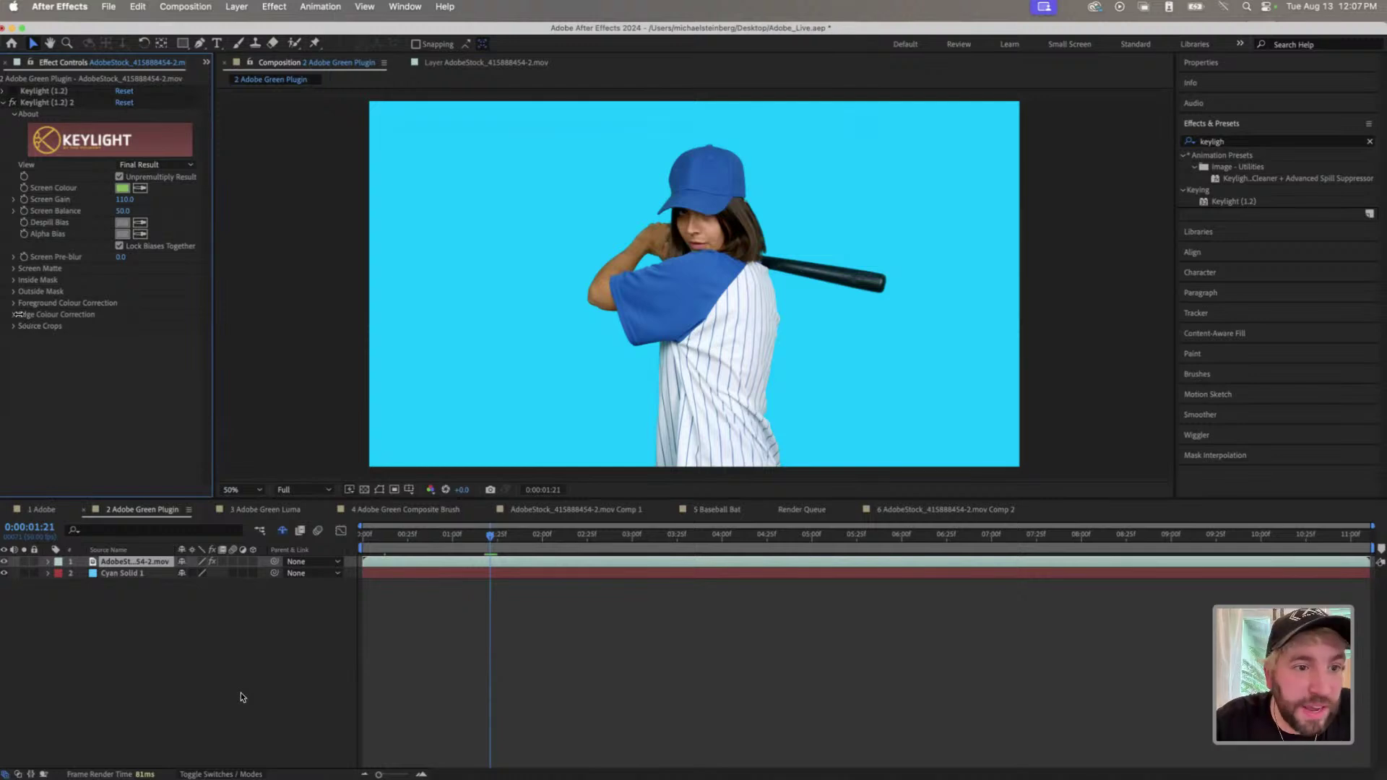
click(13, 314)
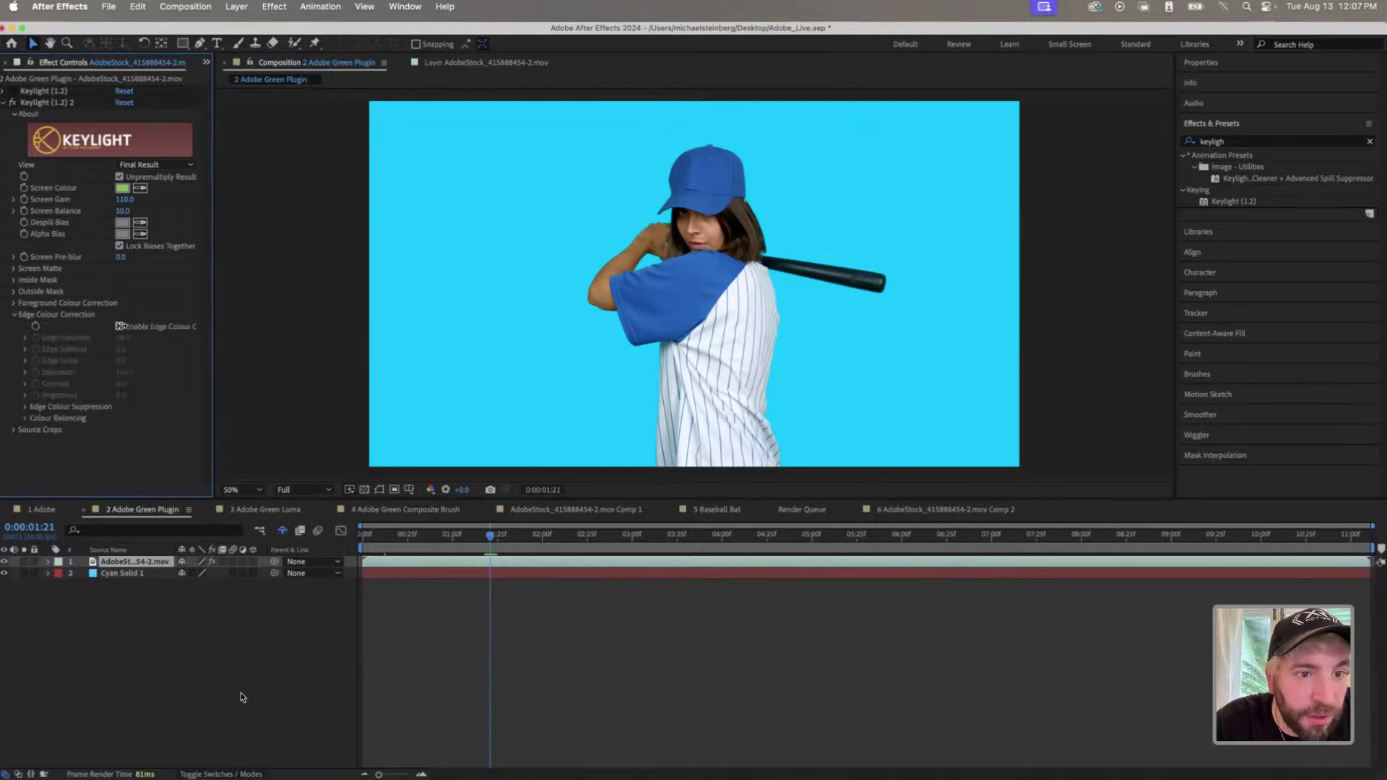
click(119, 326)
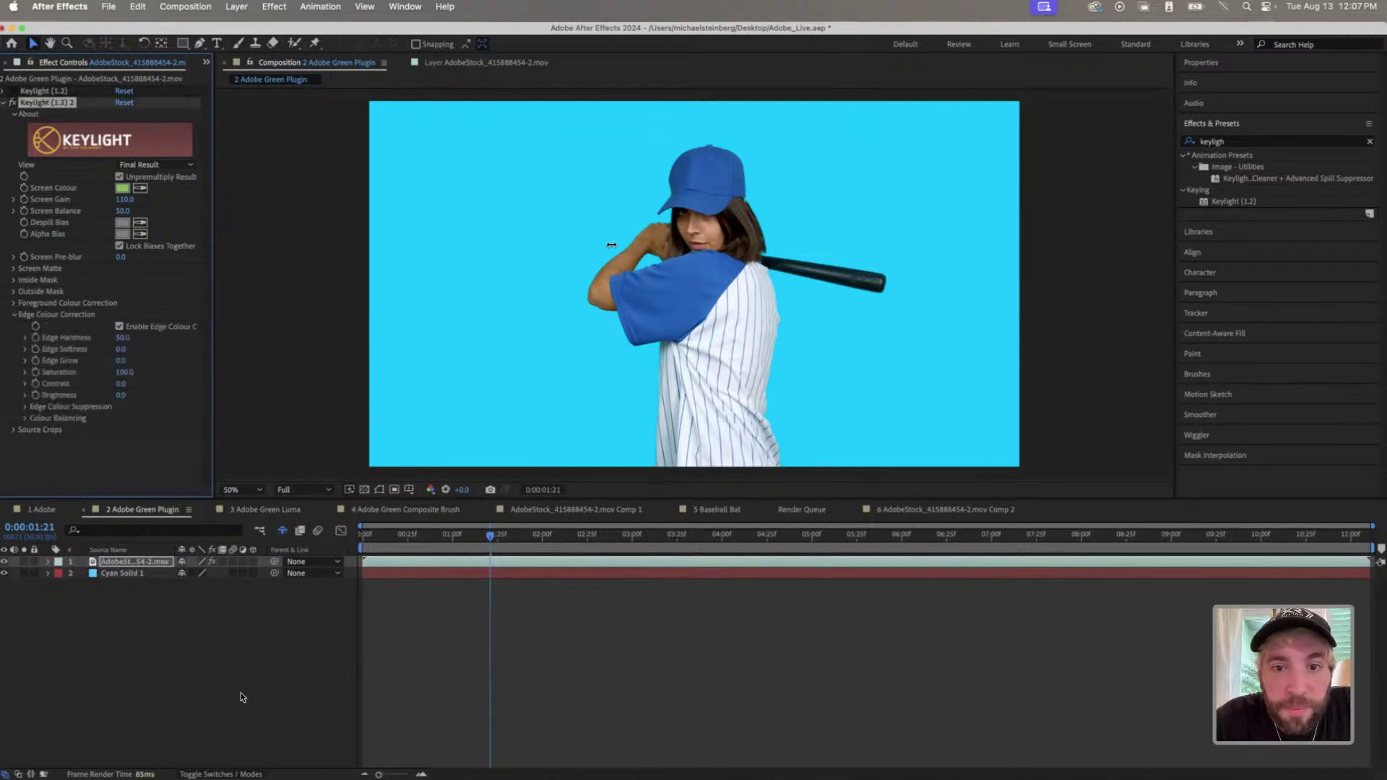
- Try other Edge Hardness, Edge Softness and Edge Grow values, including a softness of 64.4, and undo the changes
key(slash)
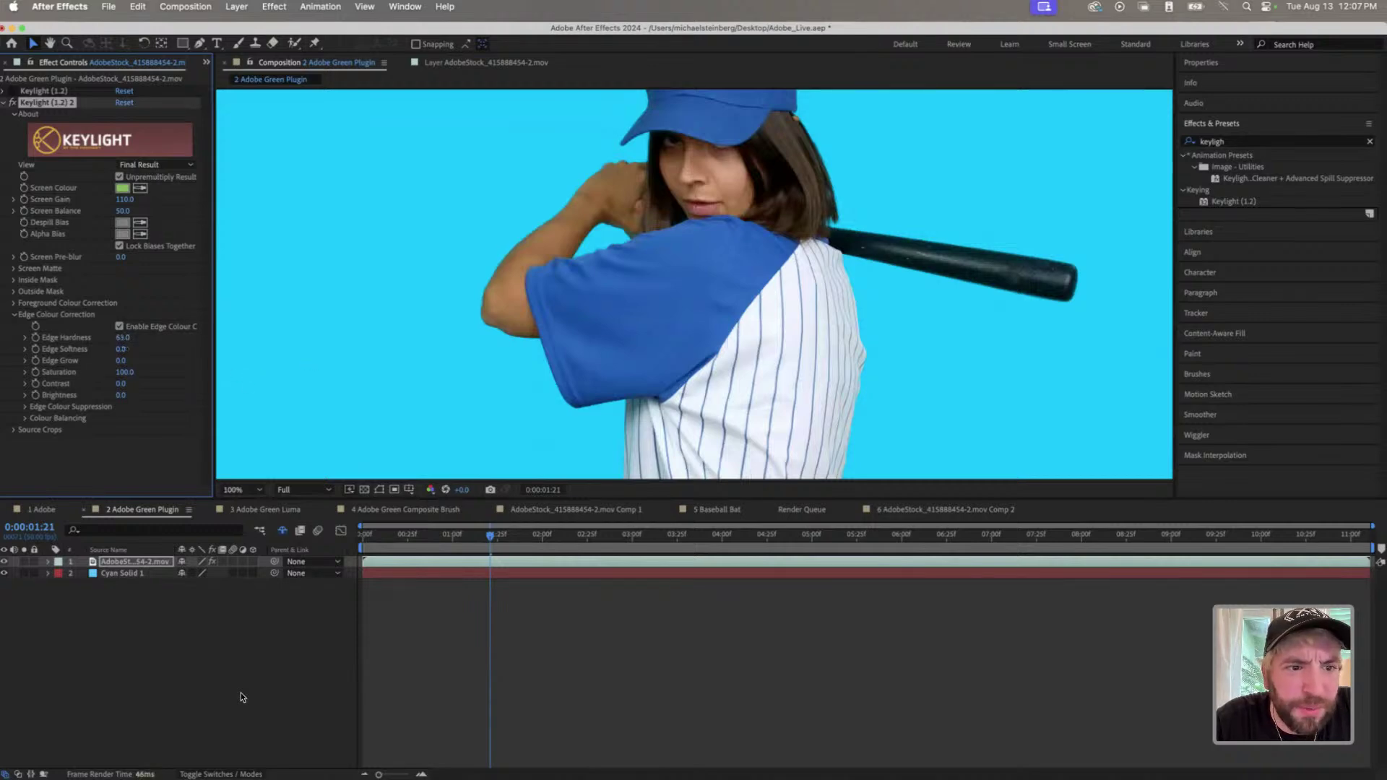
click(120, 349)
drag(131, 349, 204, 352)
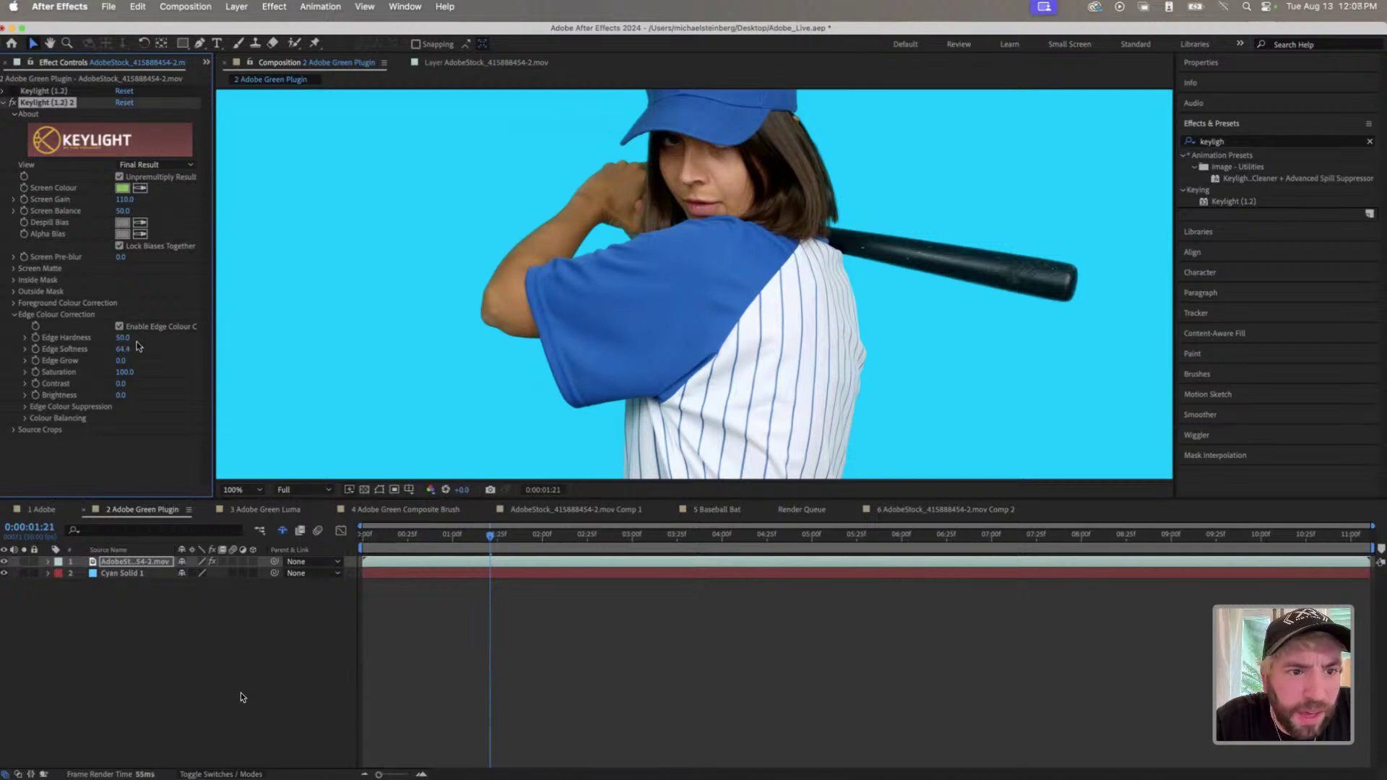
key(super+z)
drag(121, 362, 272, 349)
key(super+z)
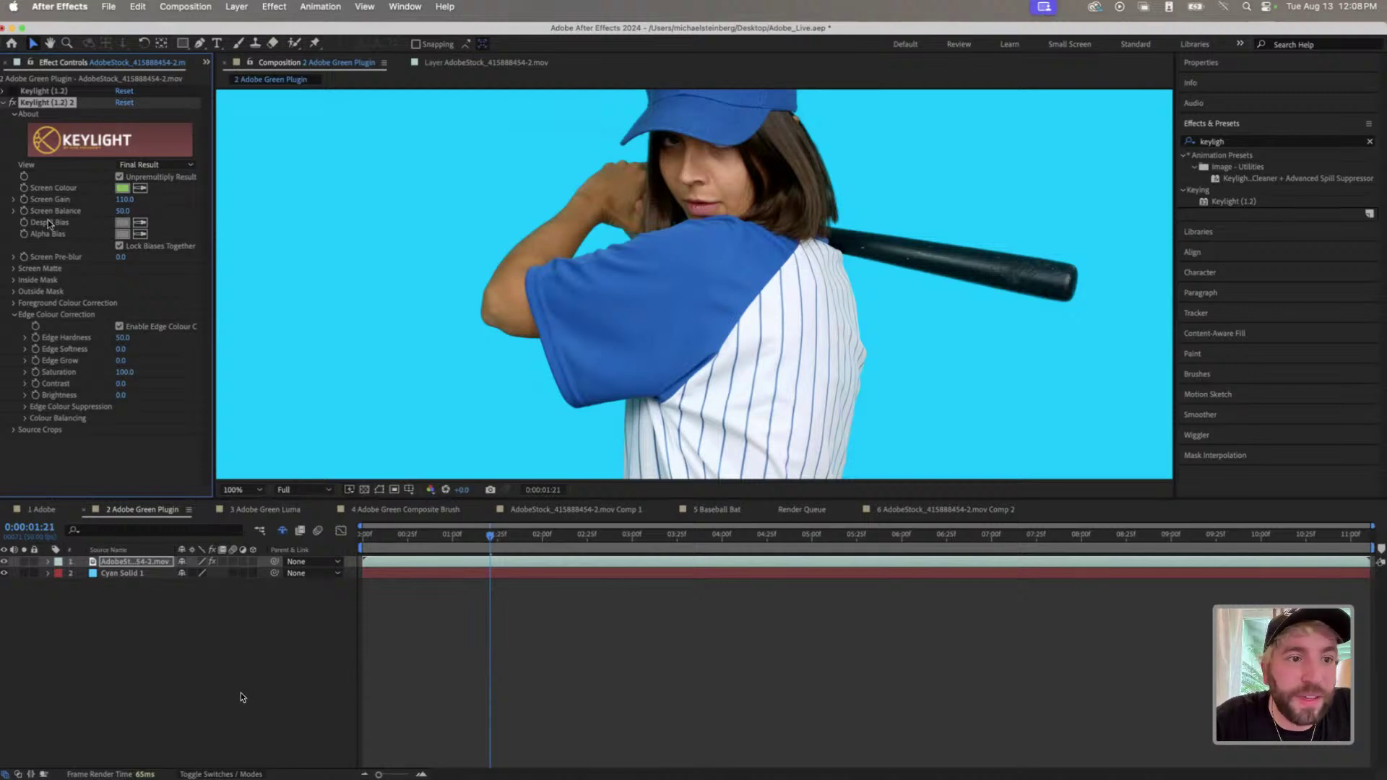
click(13, 314)
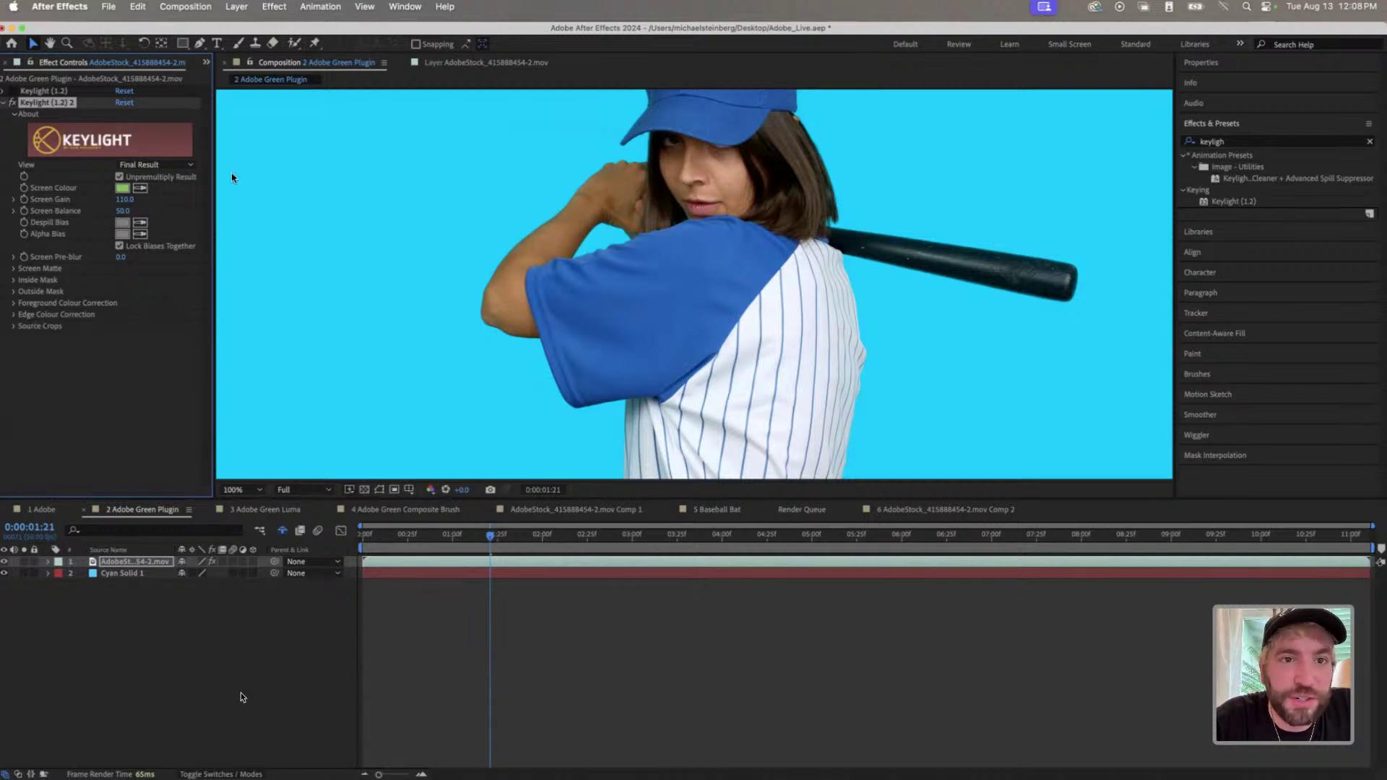
- Search the commands for "spill" and apply the Advanced Spill Suppressor effect to the baseball footage layer
click(445, 6)
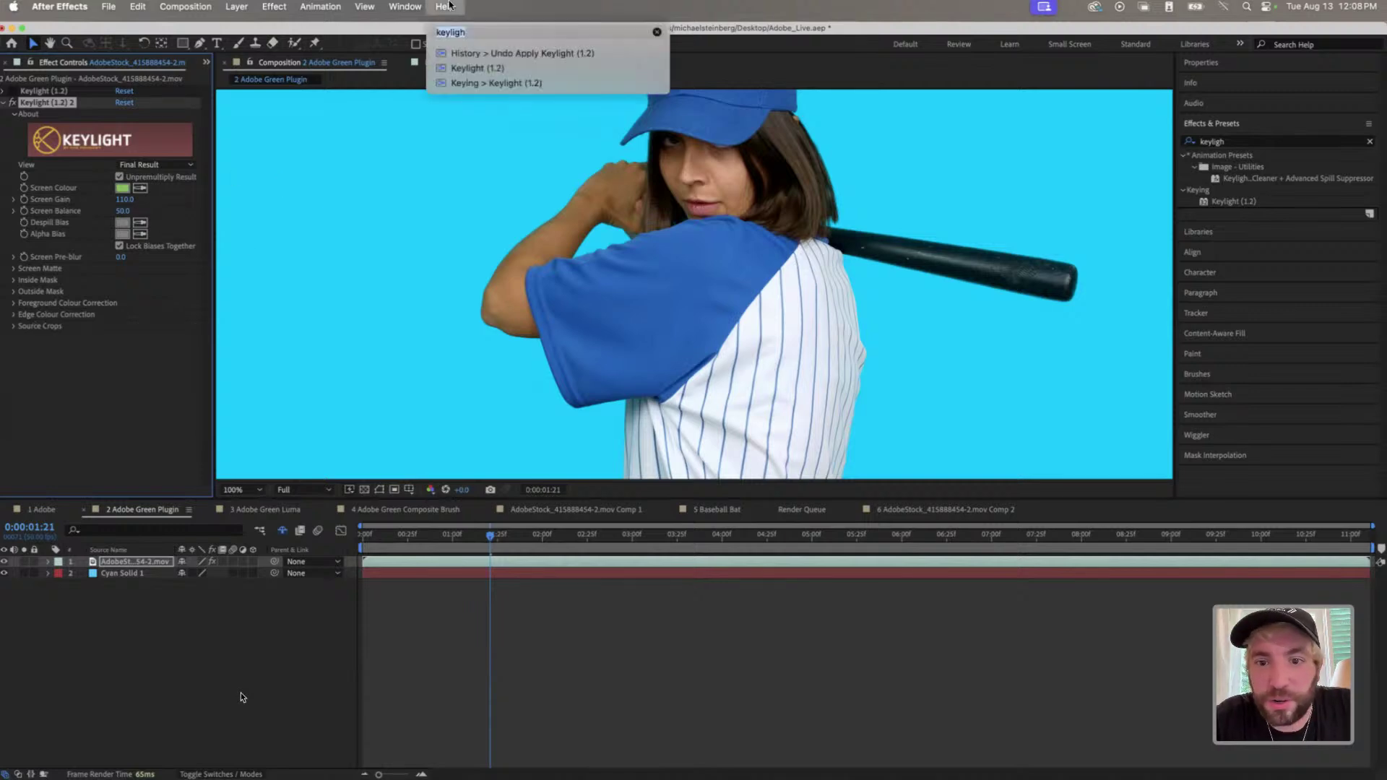
click(870, 207)
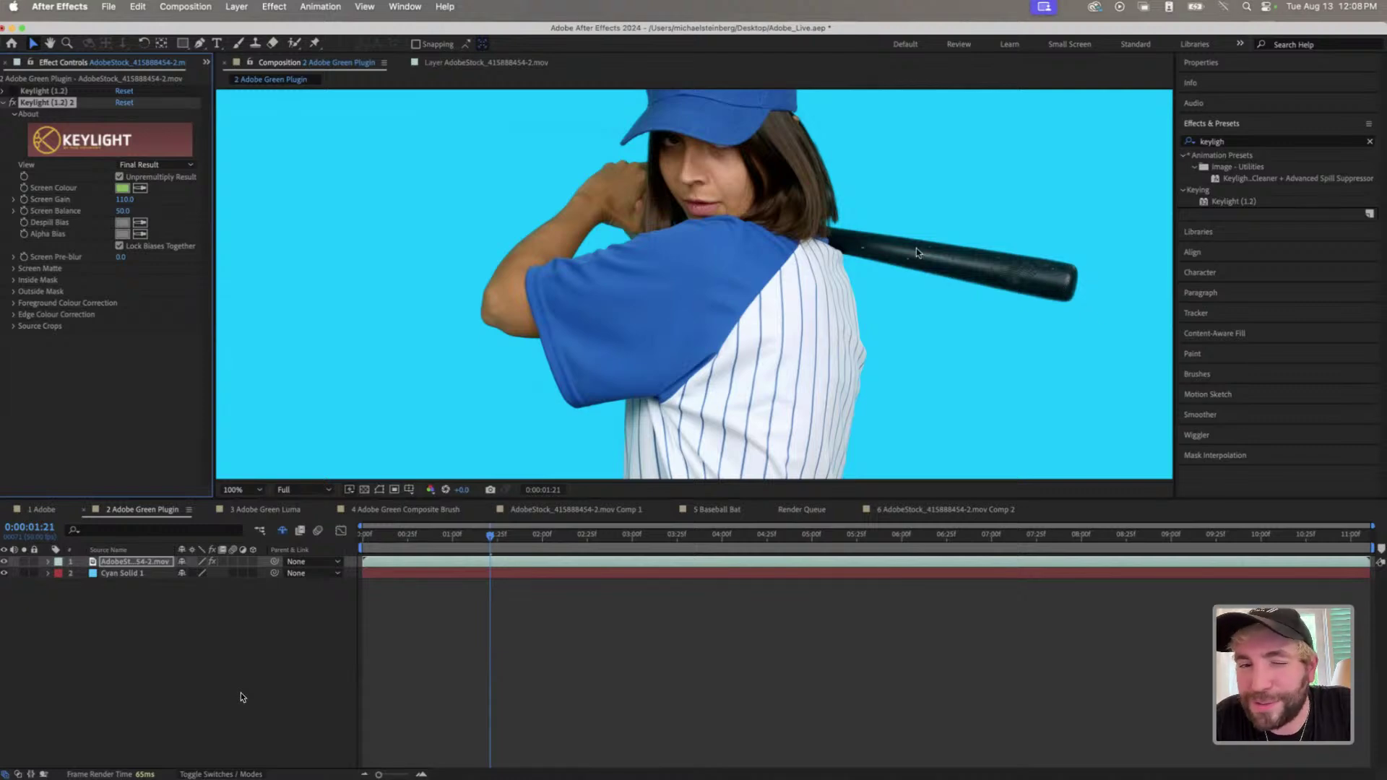
click(445, 7)
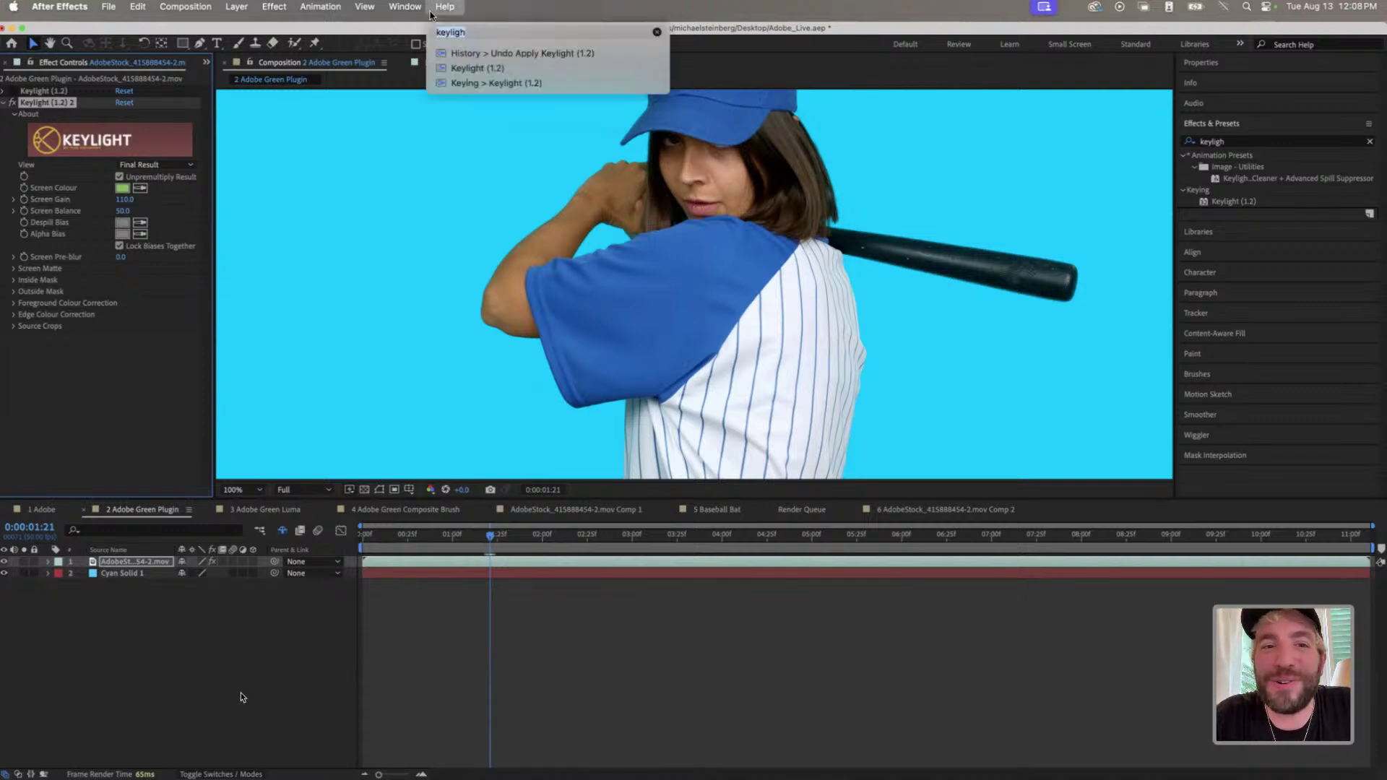
click(445, 7)
click(445, 6)
click(445, 6)
click(445, 7)
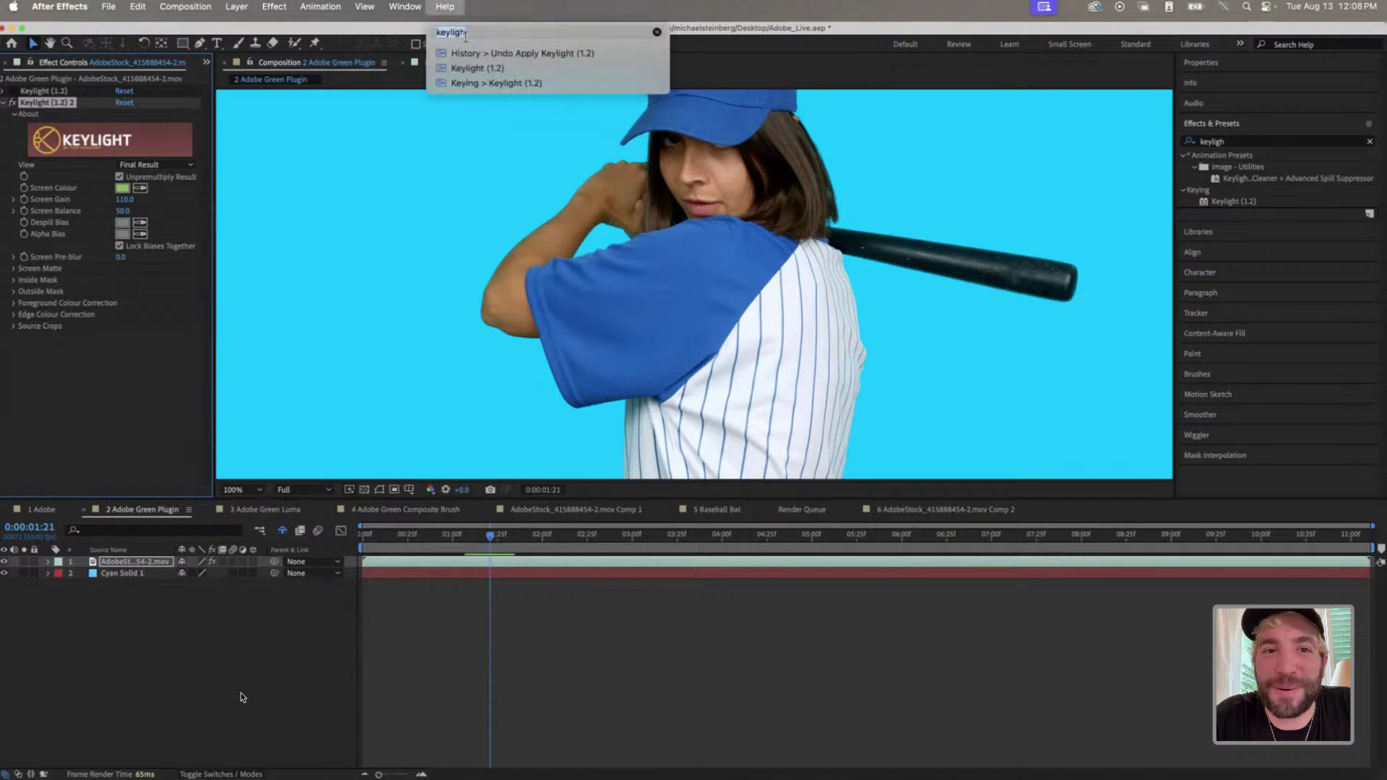
text(spill)
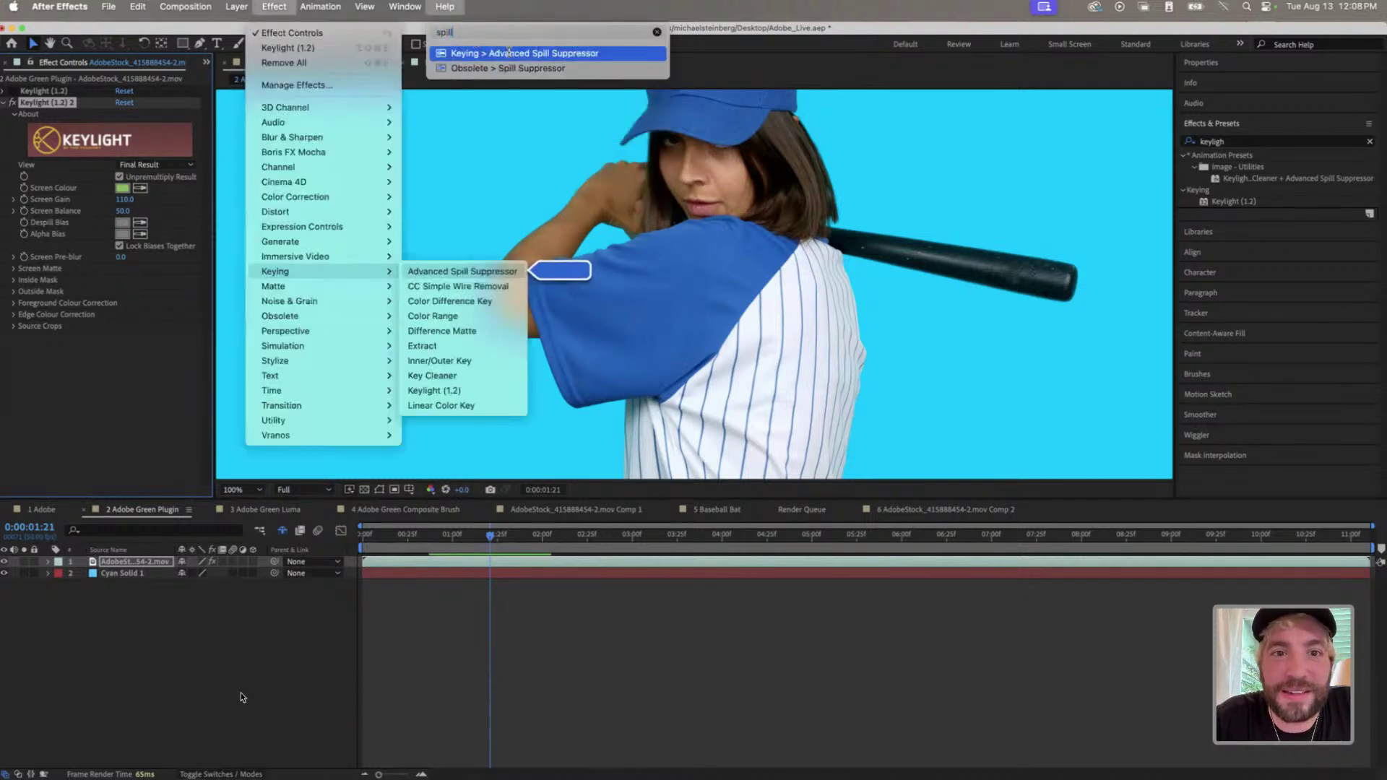
click(516, 54)
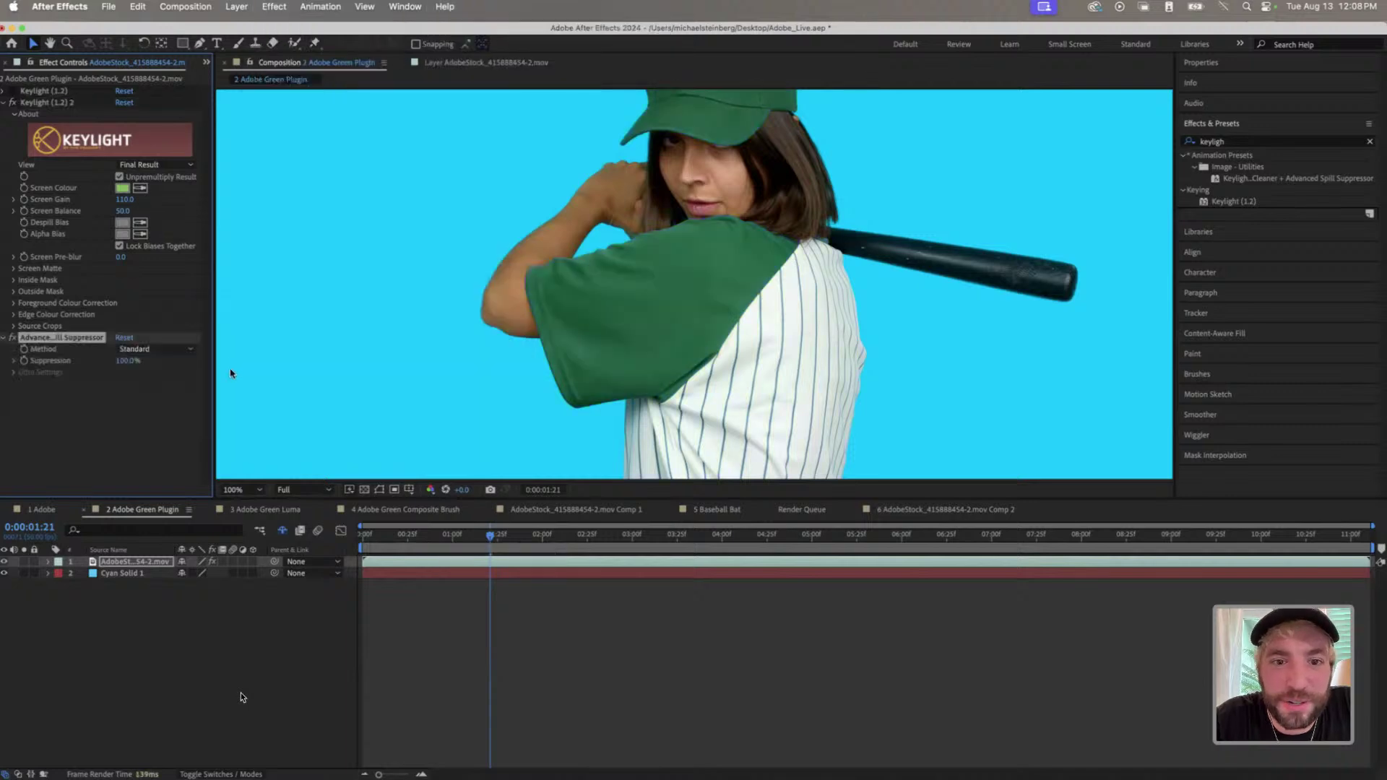
- Reduce the Advanced Spill Suppressor's Suppression to 0% while checking the bat's edge at 400% magnification
drag(124, 360, 49, 383)
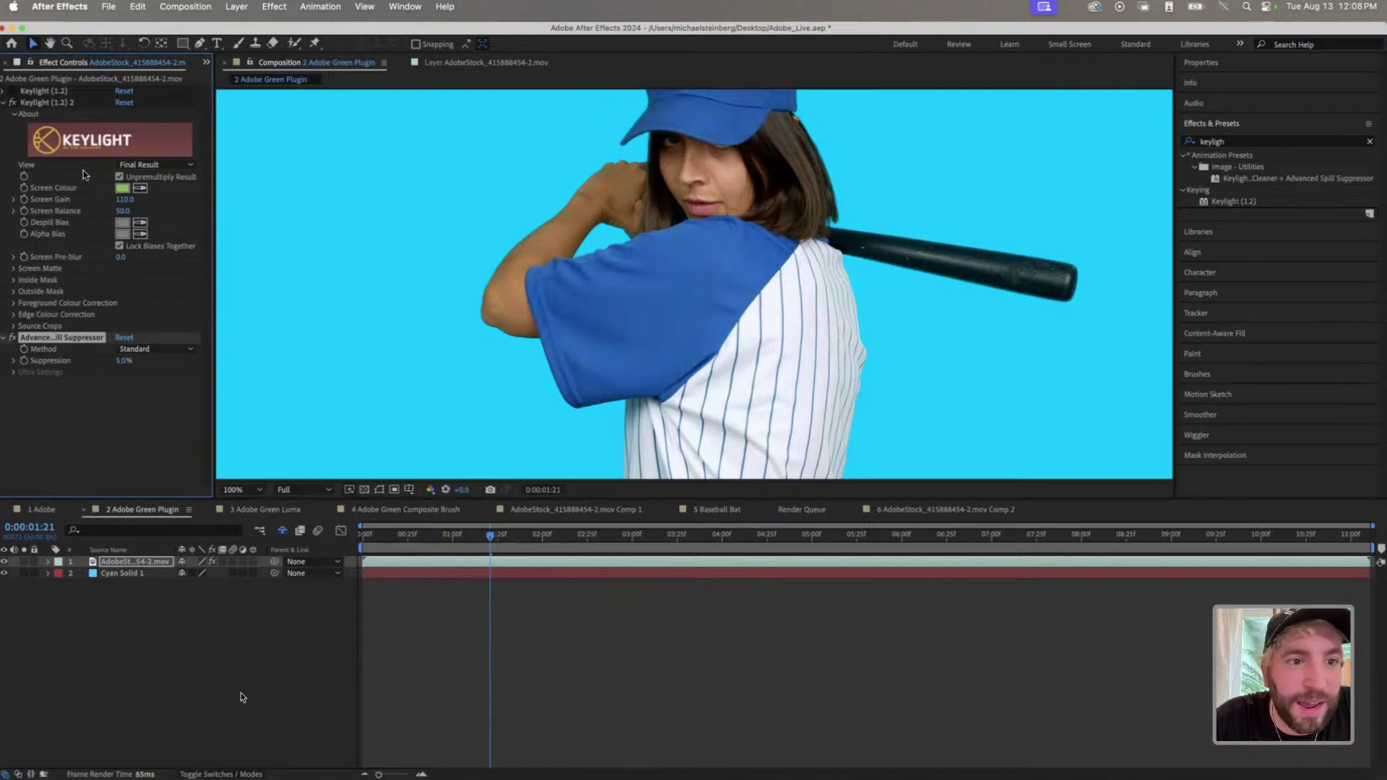
drag(124, 199, 116, 198)
key(super+z)
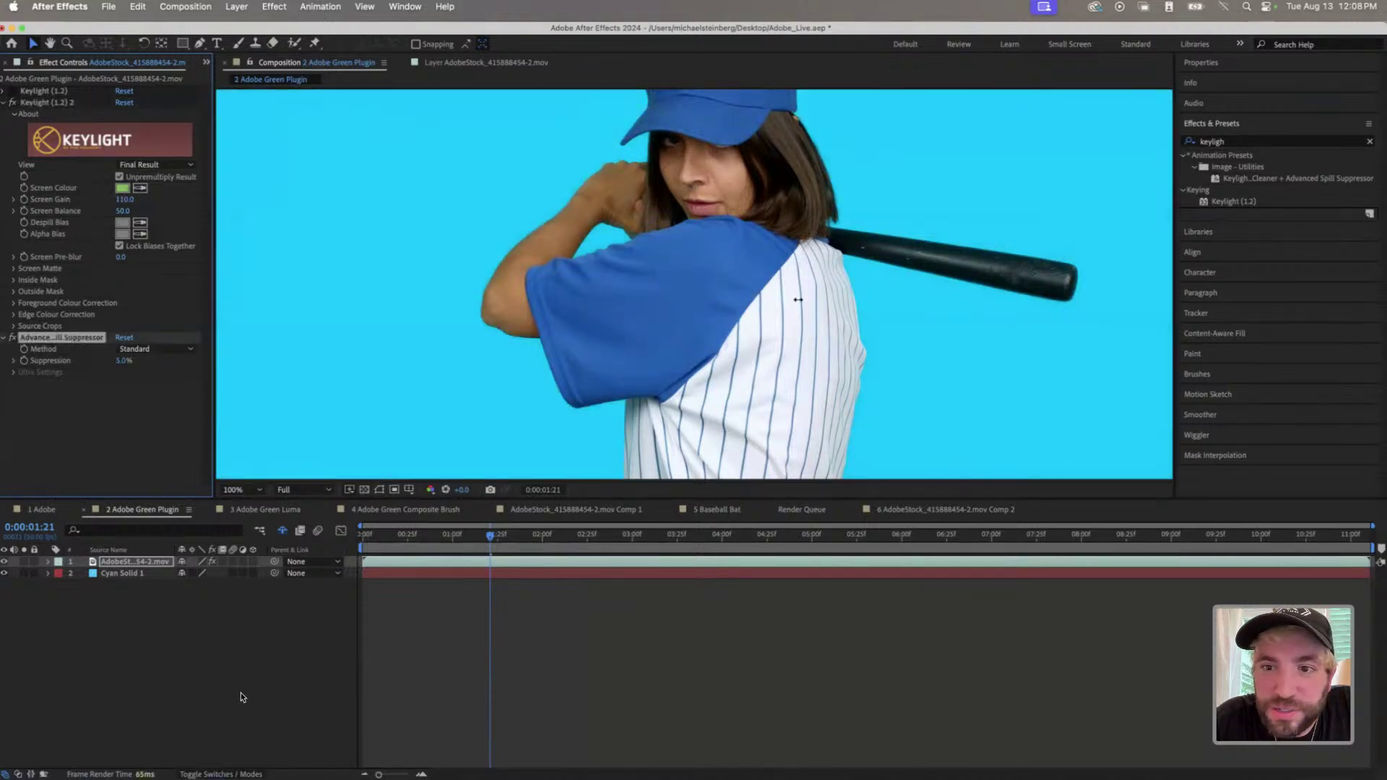
drag(875, 260, 652, 272)
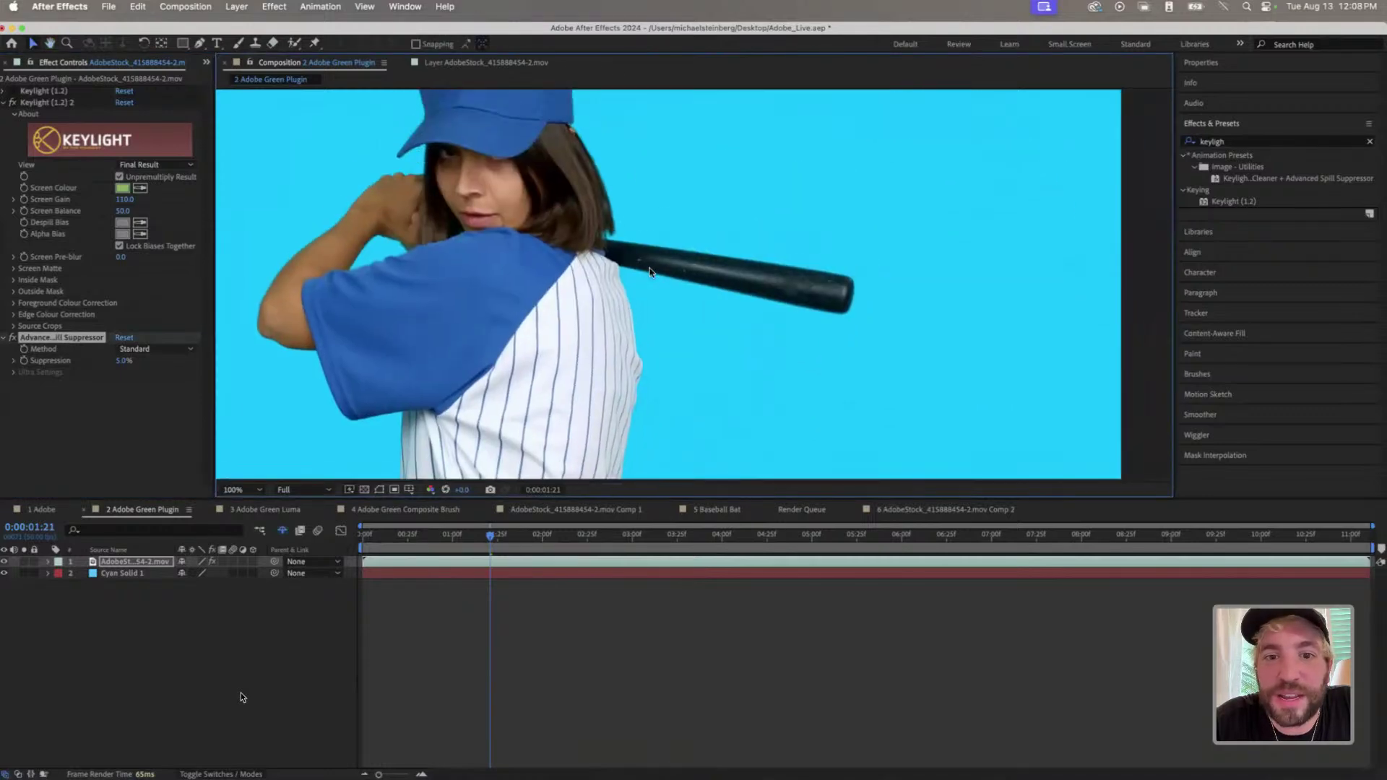
scroll(649, 273, up, 4)
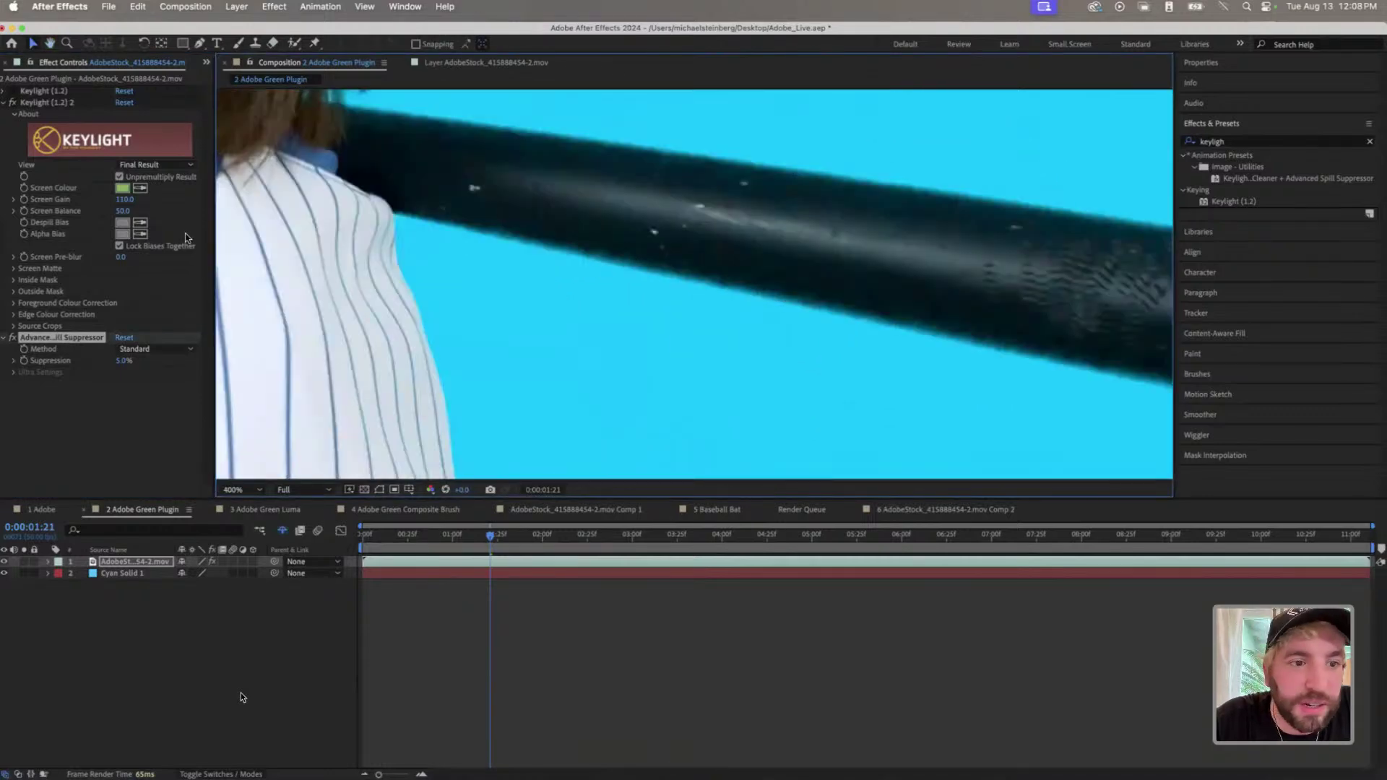
mouse_move(124, 361)
mouse_down()
mouse_move(187, 360)
mouse_move(120, 360)
mouse_up()
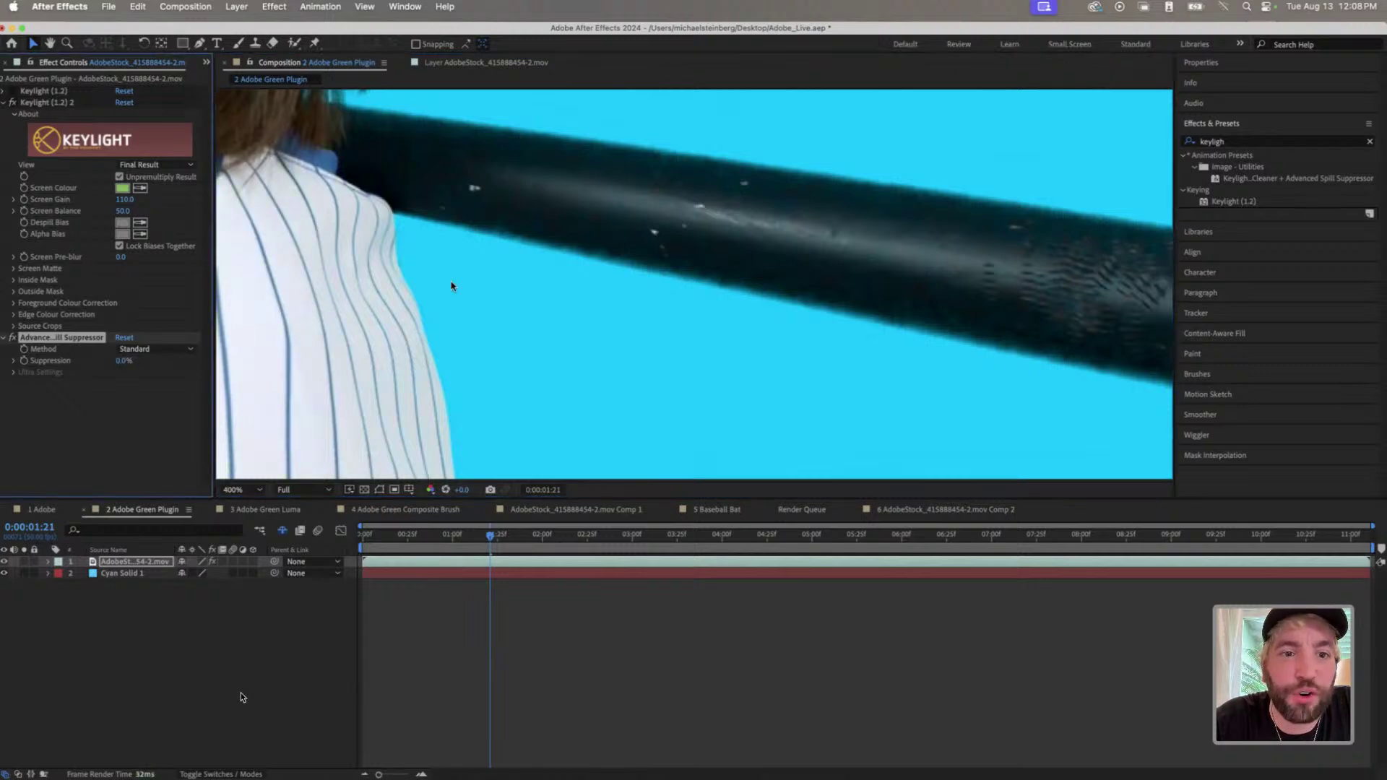
- Lower the second Keylight effect's Screen Gain to 47 so that the green background shows behind the batter
scroll(452, 285, down, 2)
scroll(455, 256, up, 5)
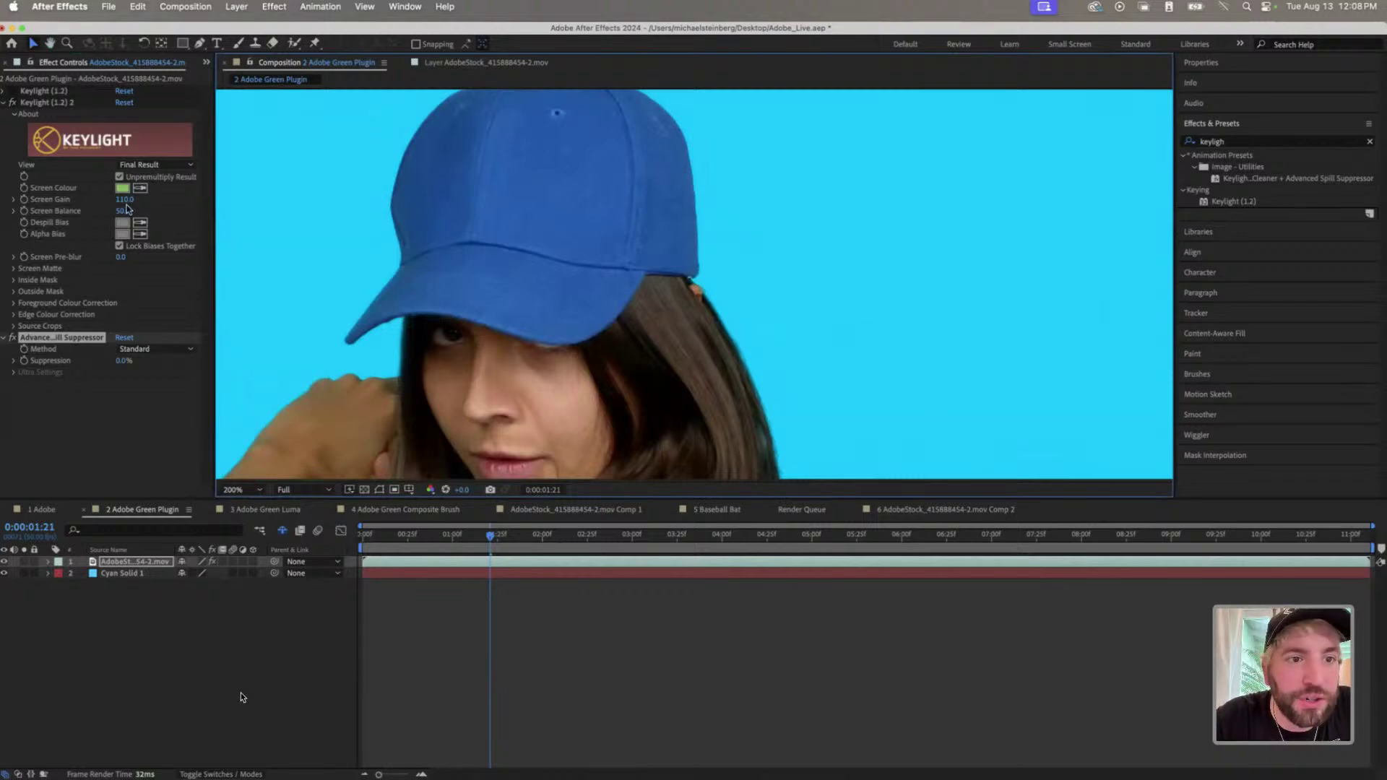
drag(124, 199, 90, 206)
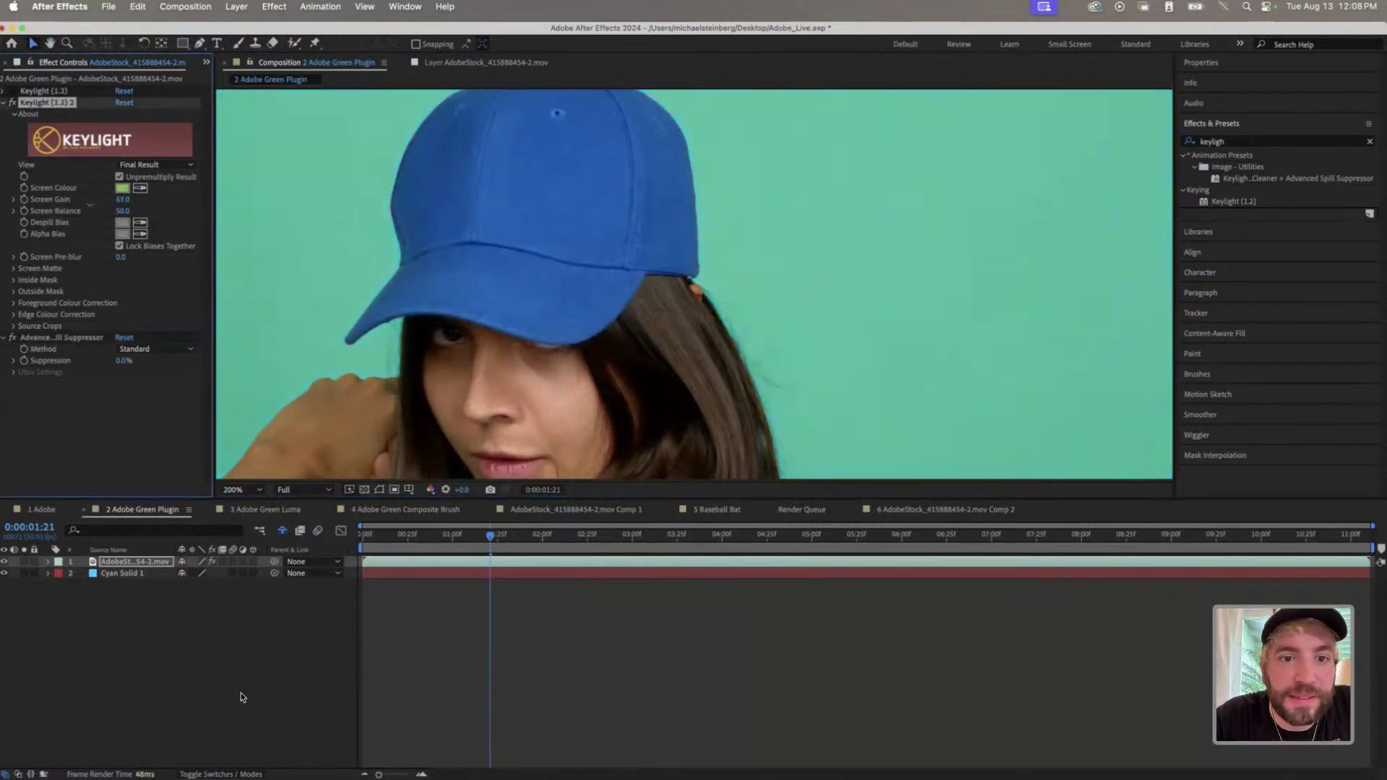
key(slash)
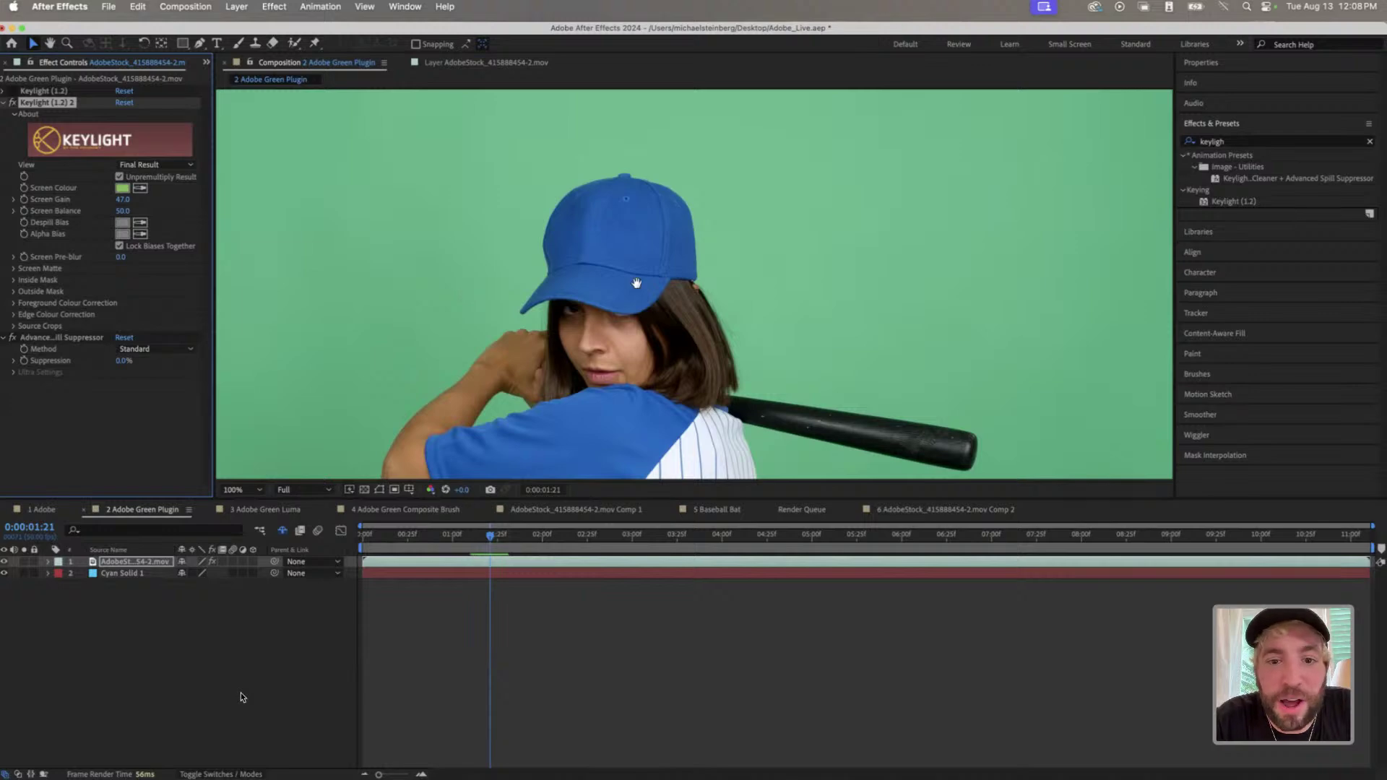
key(space)
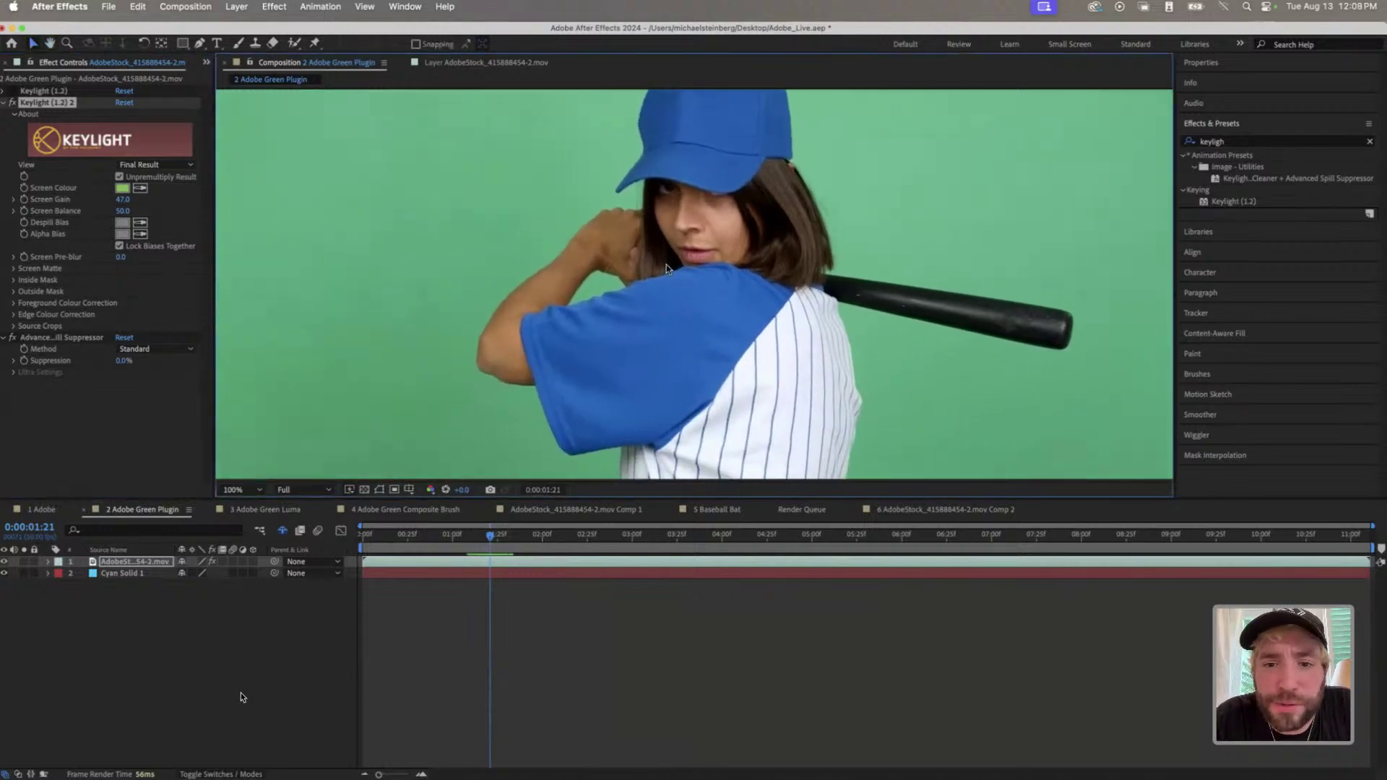
- Set the Advanced Spill Suppressor's Suppression to 22% with the batter viewed at 100% magnification
scroll(666, 264, down, 2)
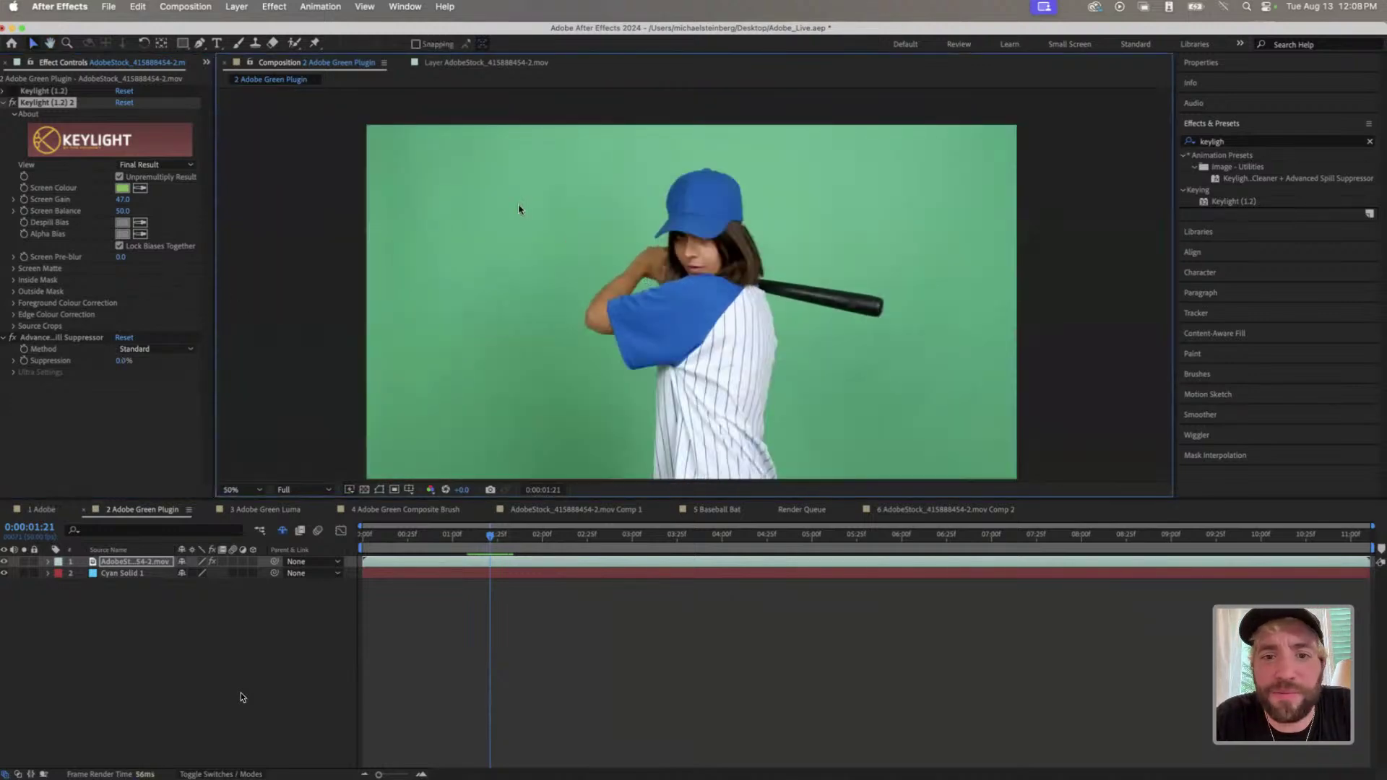
scroll(518, 206, up, 2)
key(v)
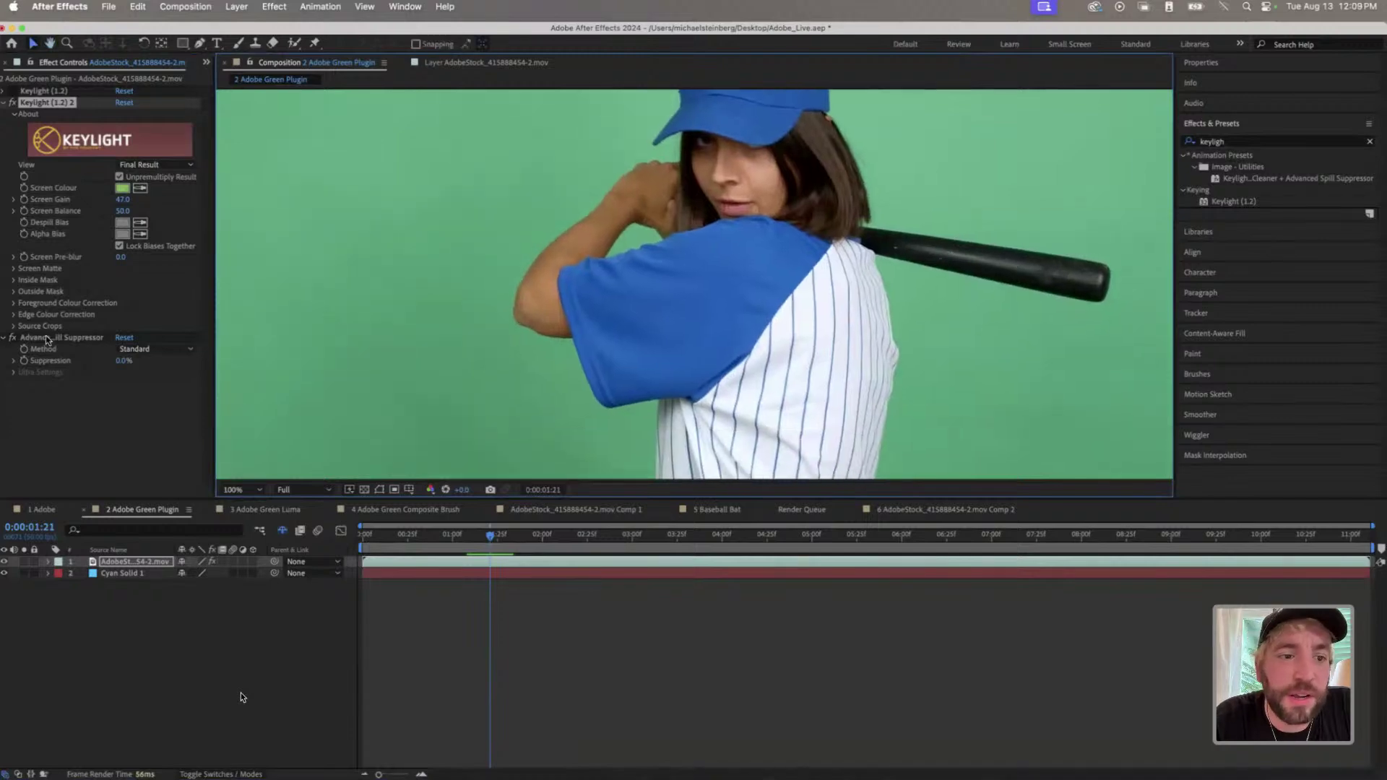
click(52, 339)
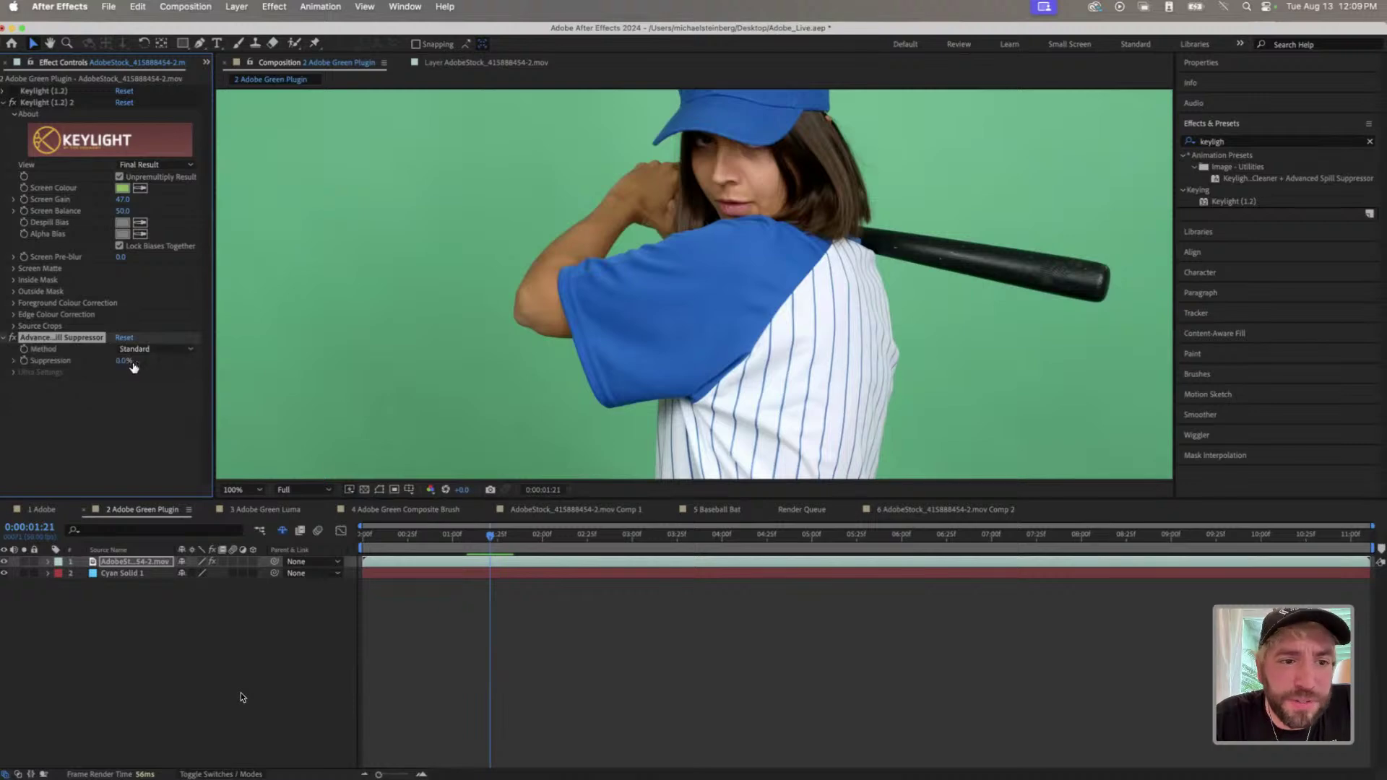
drag(133, 367, 131, 362)
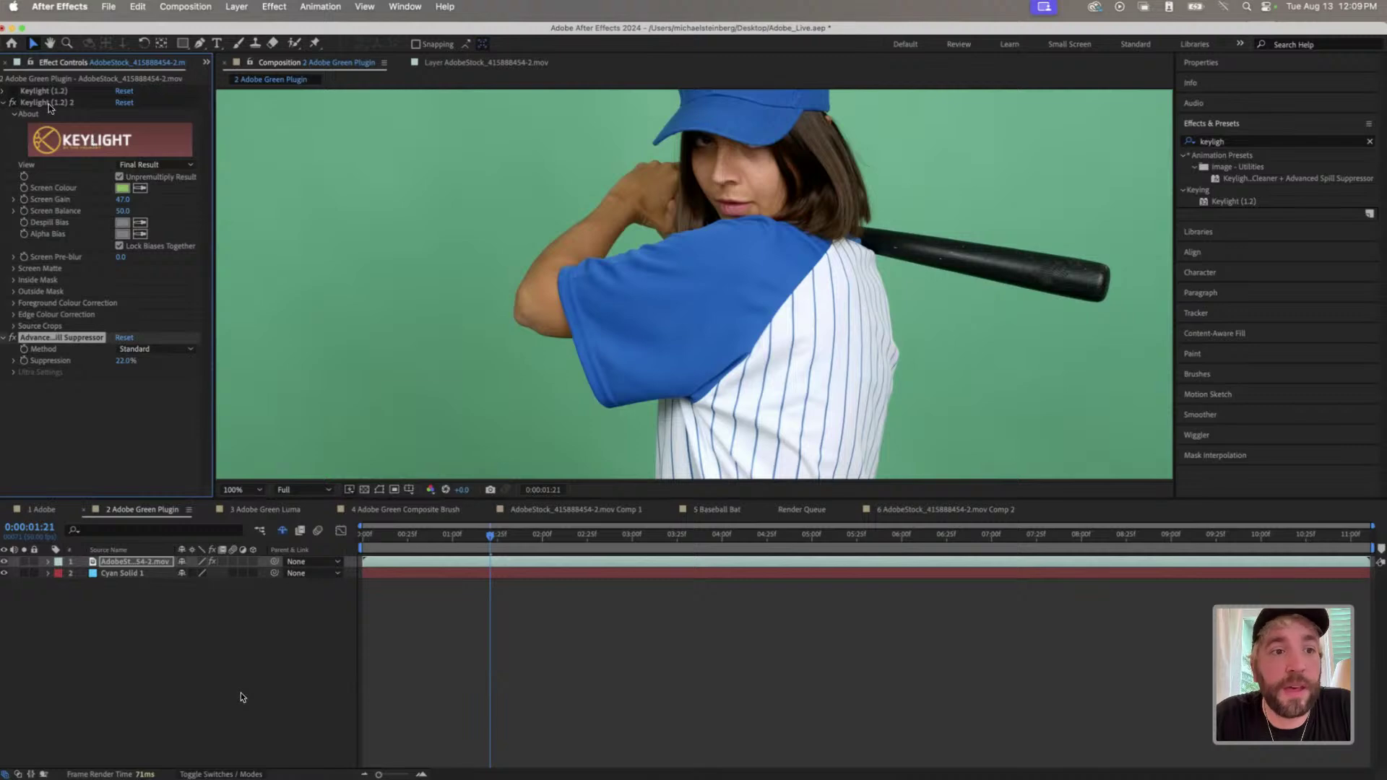
- Collapse and disable the second Keylight effect and turn the original Keylight effect back on
click(7, 104)
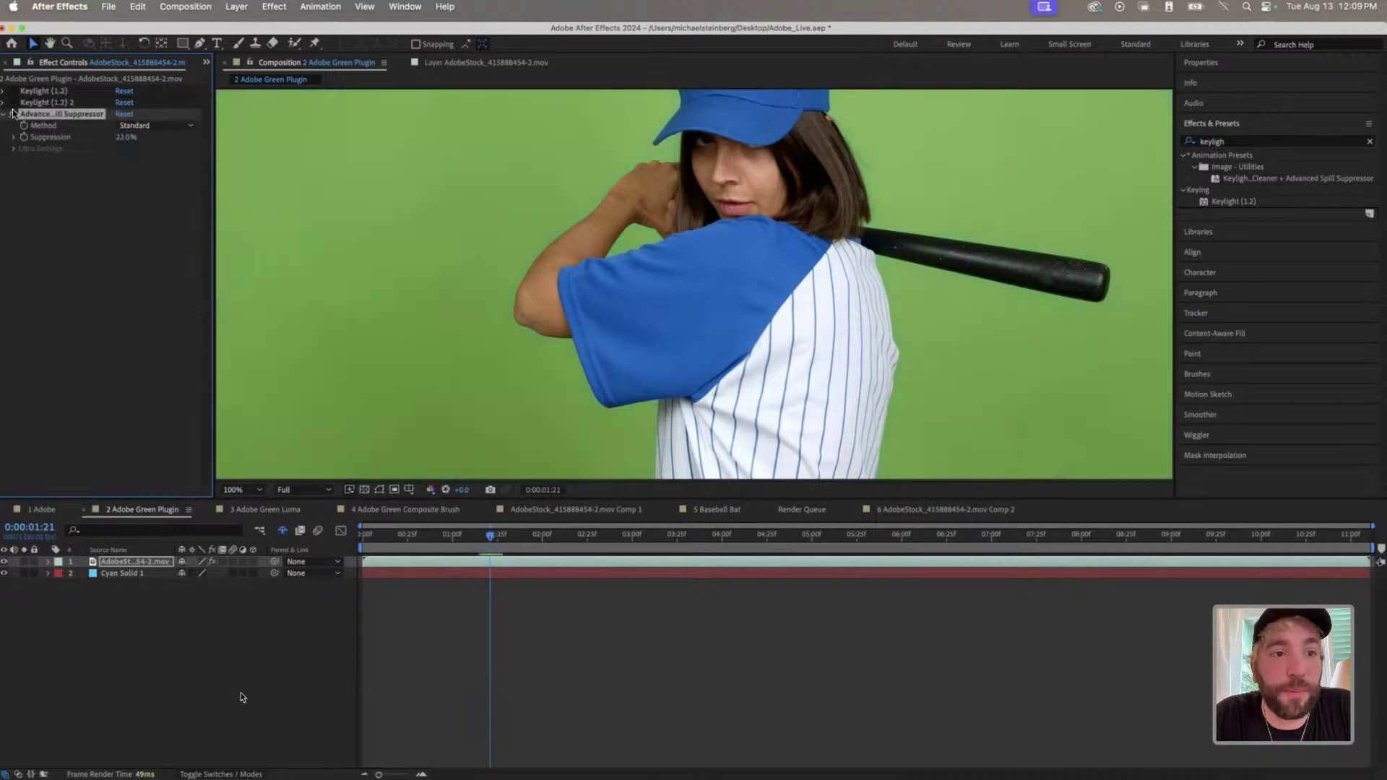
click(11, 103)
click(12, 92)
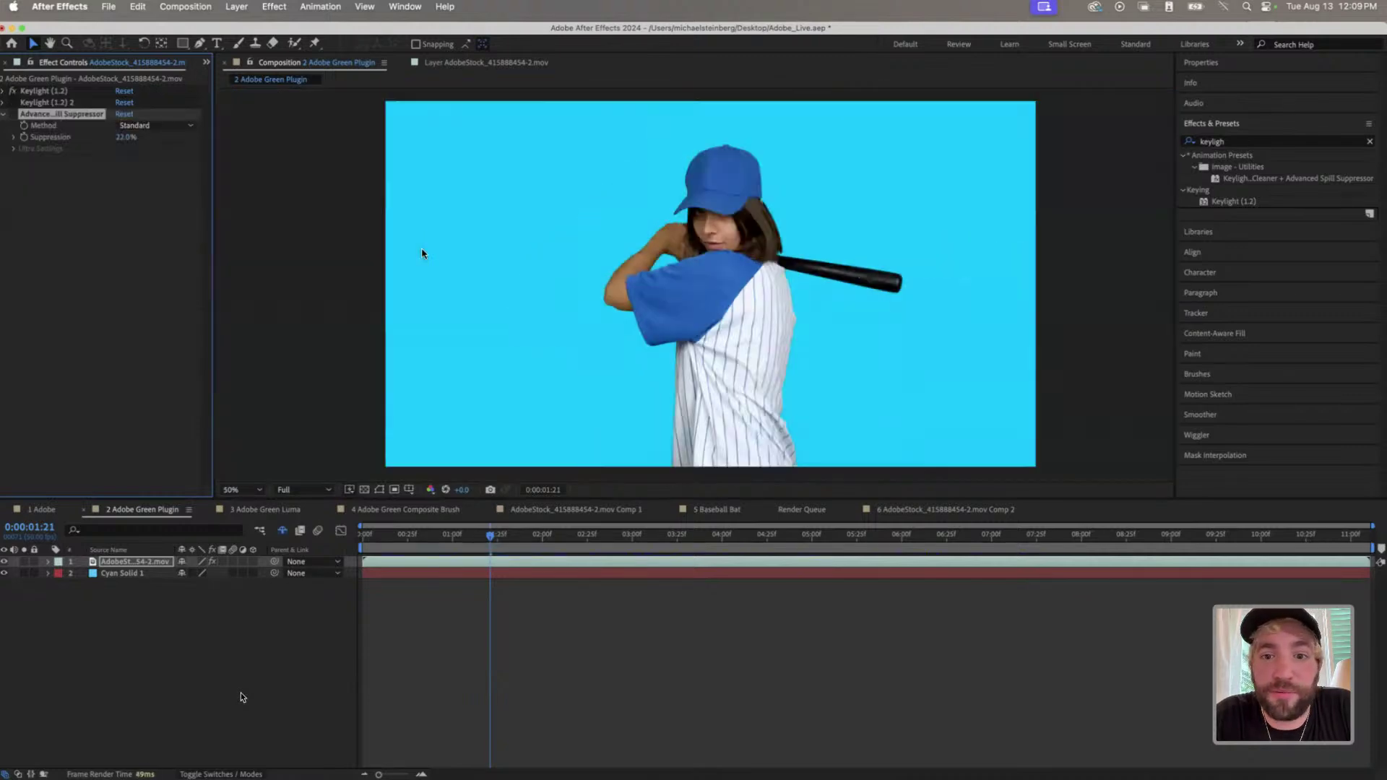
- Open the 3 Adobe Green Luma composition from the project and enlarge the batter to 200% magnification
click(206, 62)
click(250, 78)
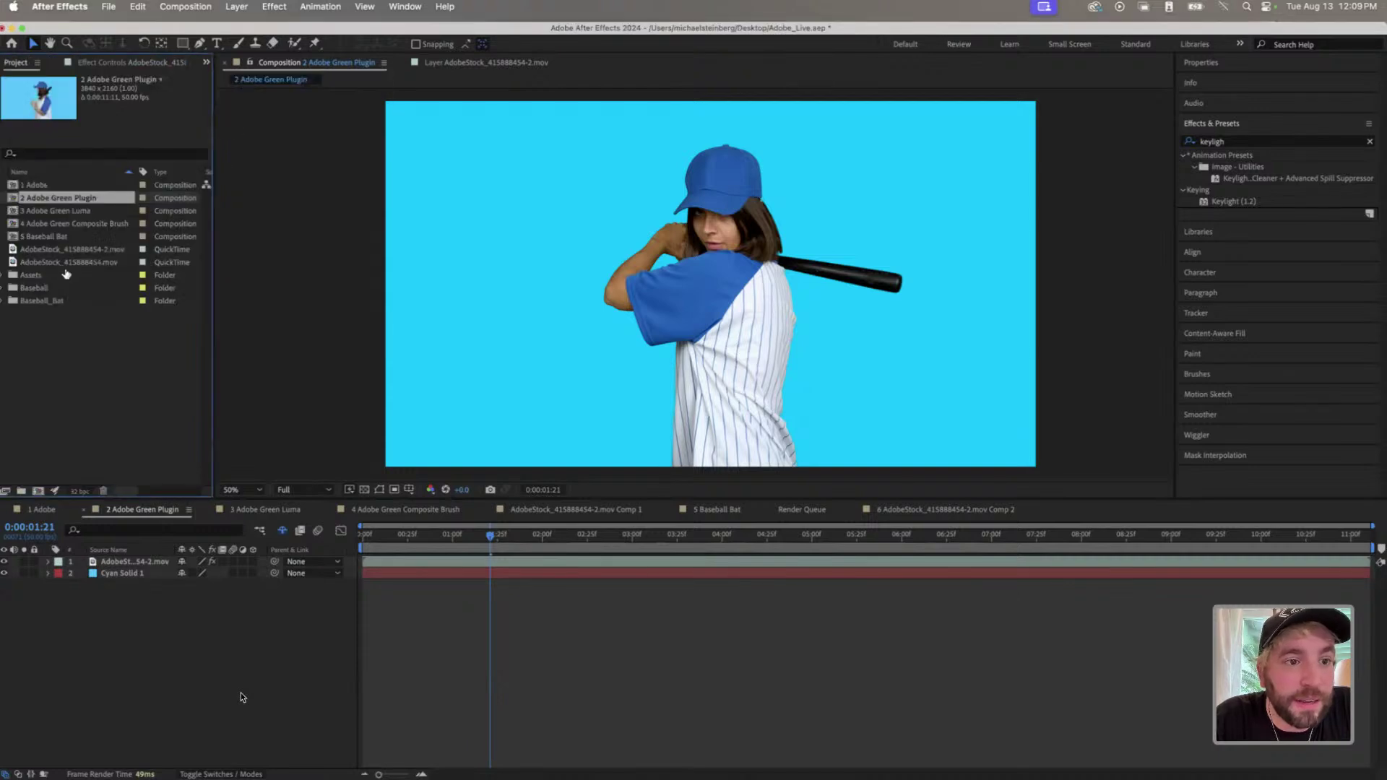
double_click(78, 212)
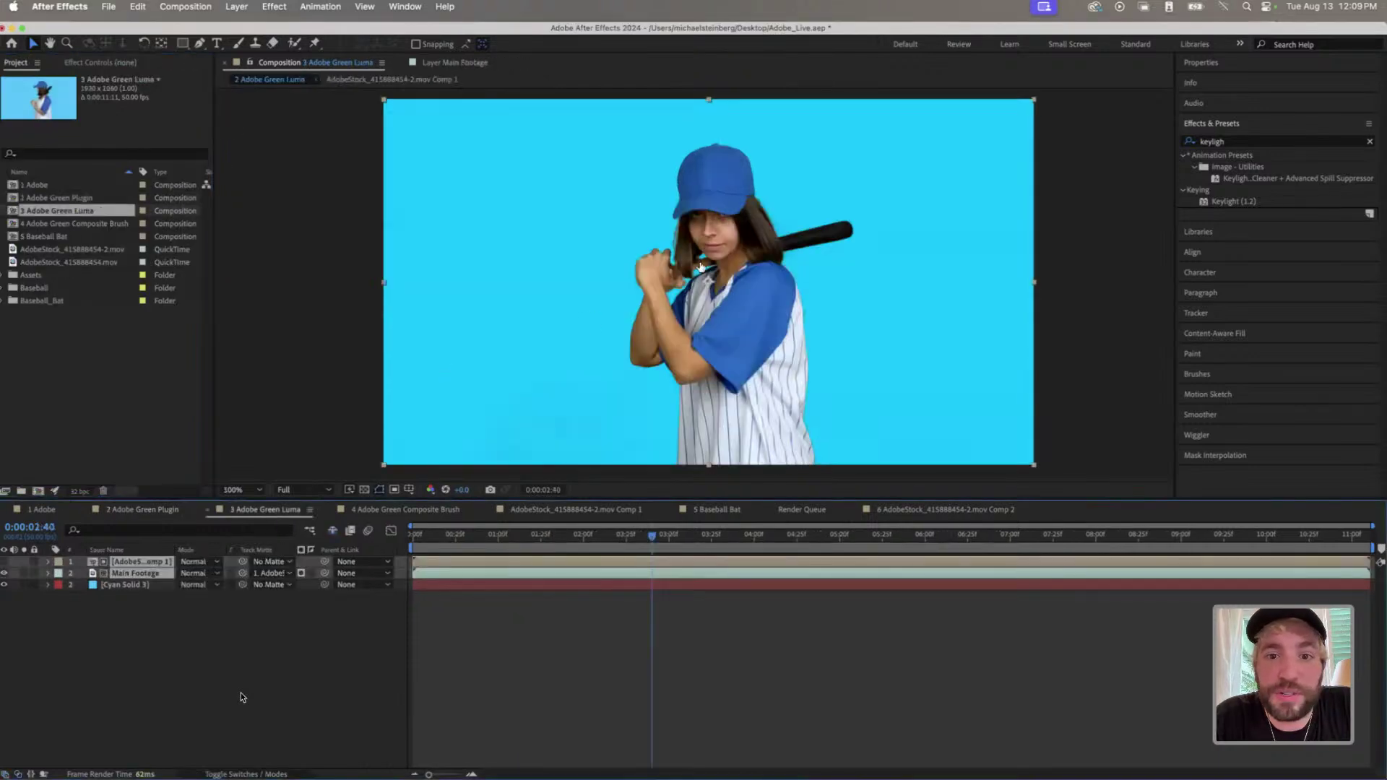
scroll(701, 268, up, 2)
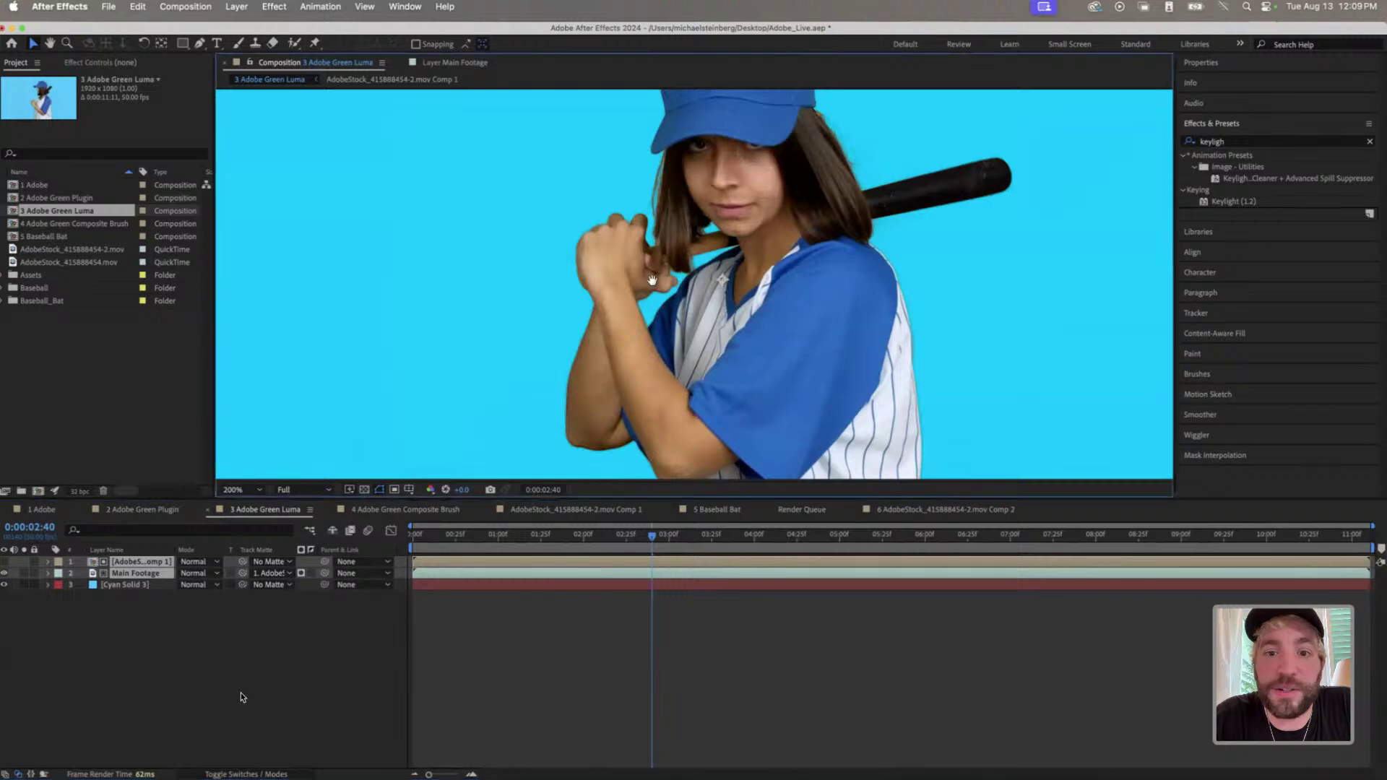
- Play the 3 Adobe Green Luma composition at 400% magnification, from 0:00:00:30 and again from 0:00:00:44, to inspect the hair edges
scroll(772, 244, up, 2)
scroll(773, 244, up, 2)
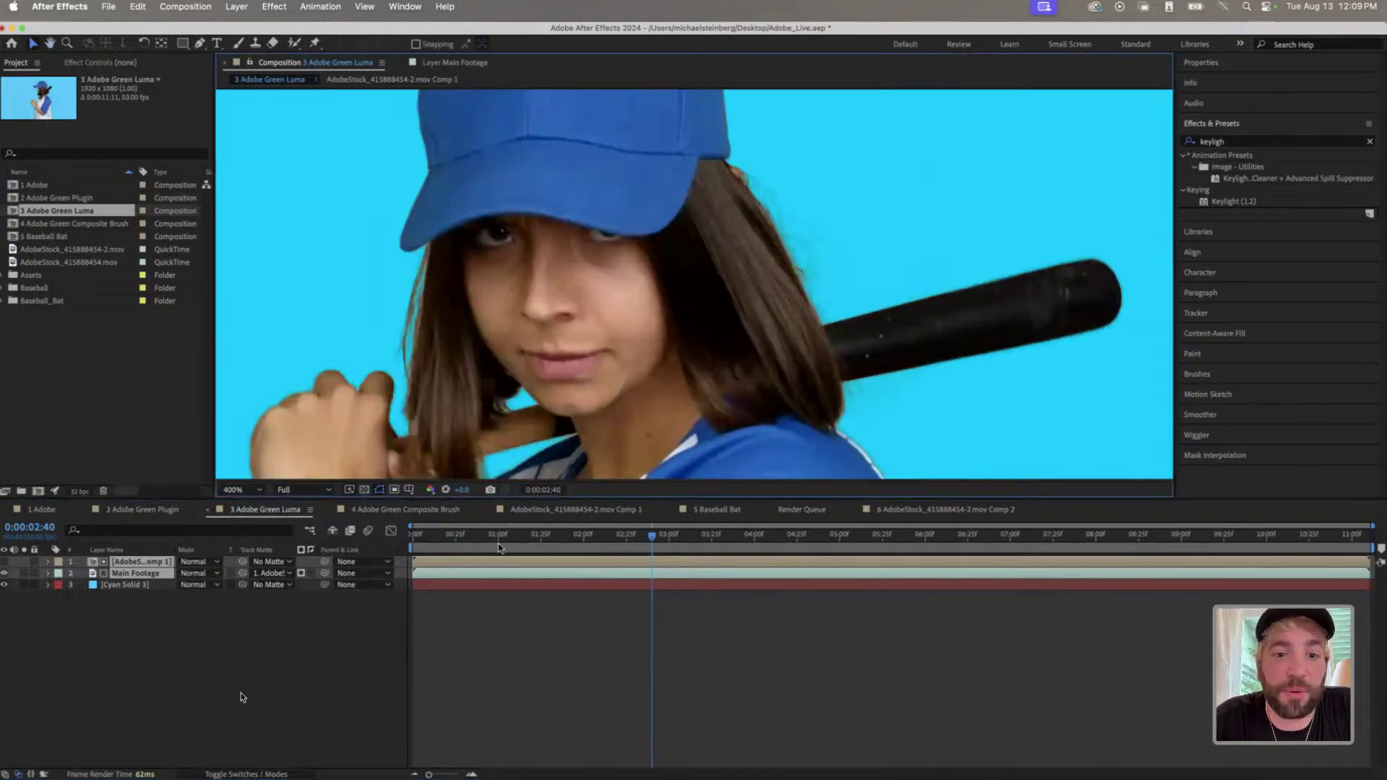
mouse_move(465, 547)
mouse_down()
mouse_move(486, 547)
mouse_move(463, 549)
mouse_up()
key(space)
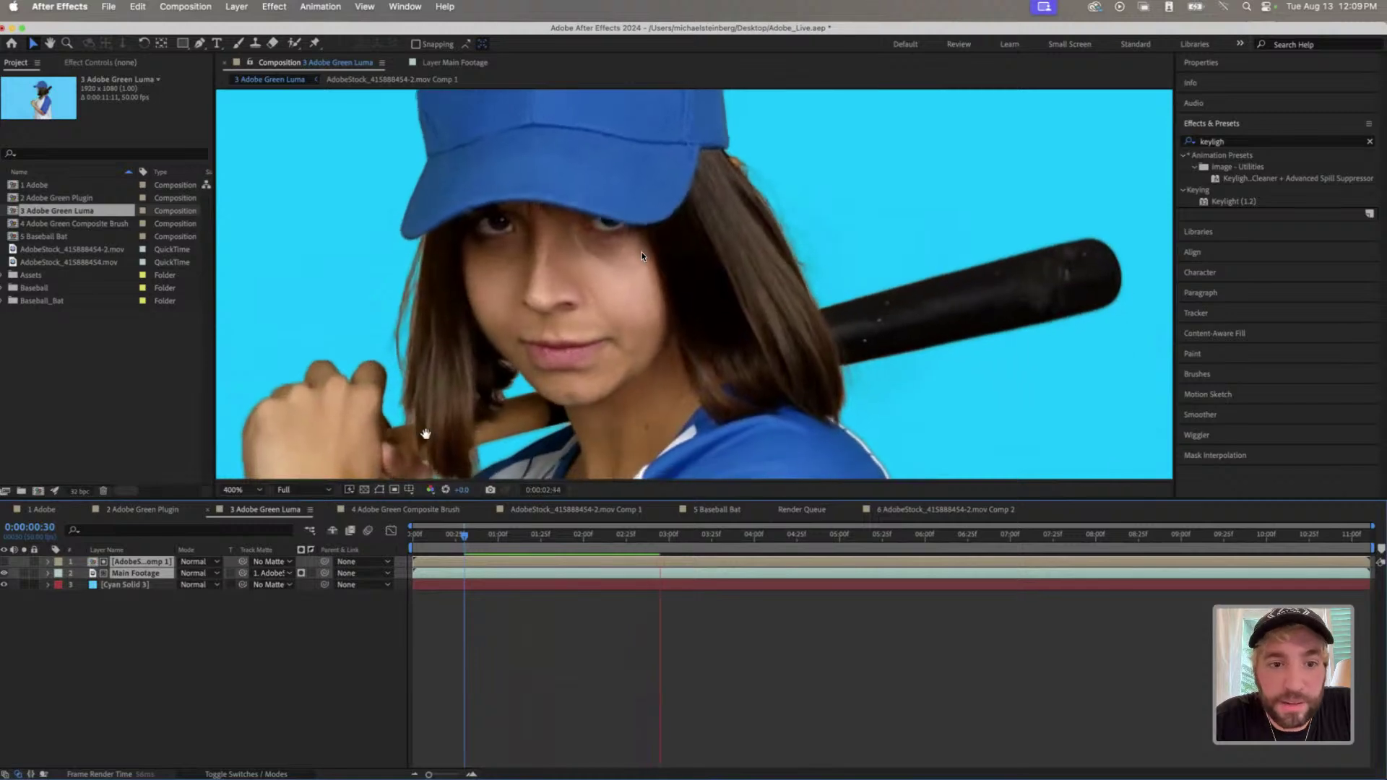
key(space)
click(490, 535)
key(space)
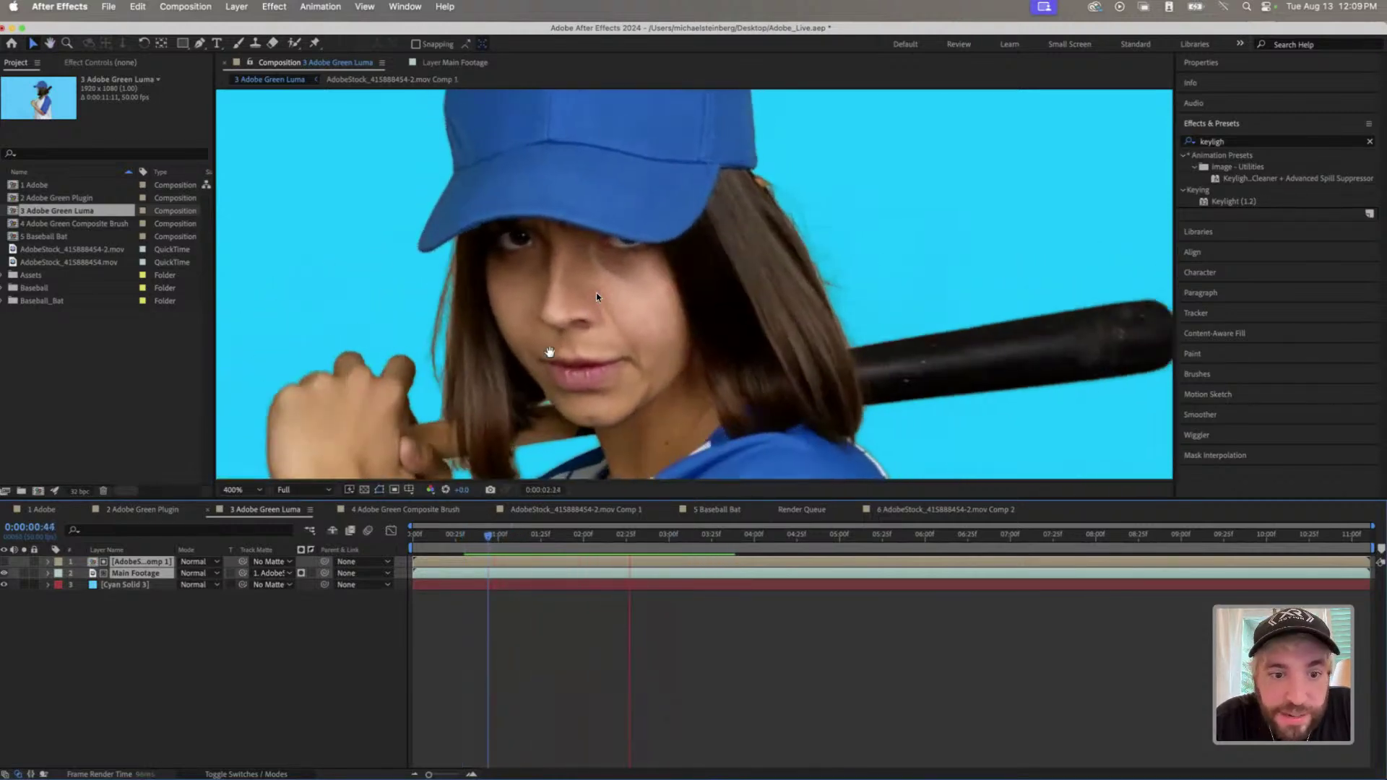
key(space)
- Switch to the 2 Adobe Green Plugin composition and examine the batter's keyed hair edges at 200% and 400% magnification across several frames
click(130, 510)
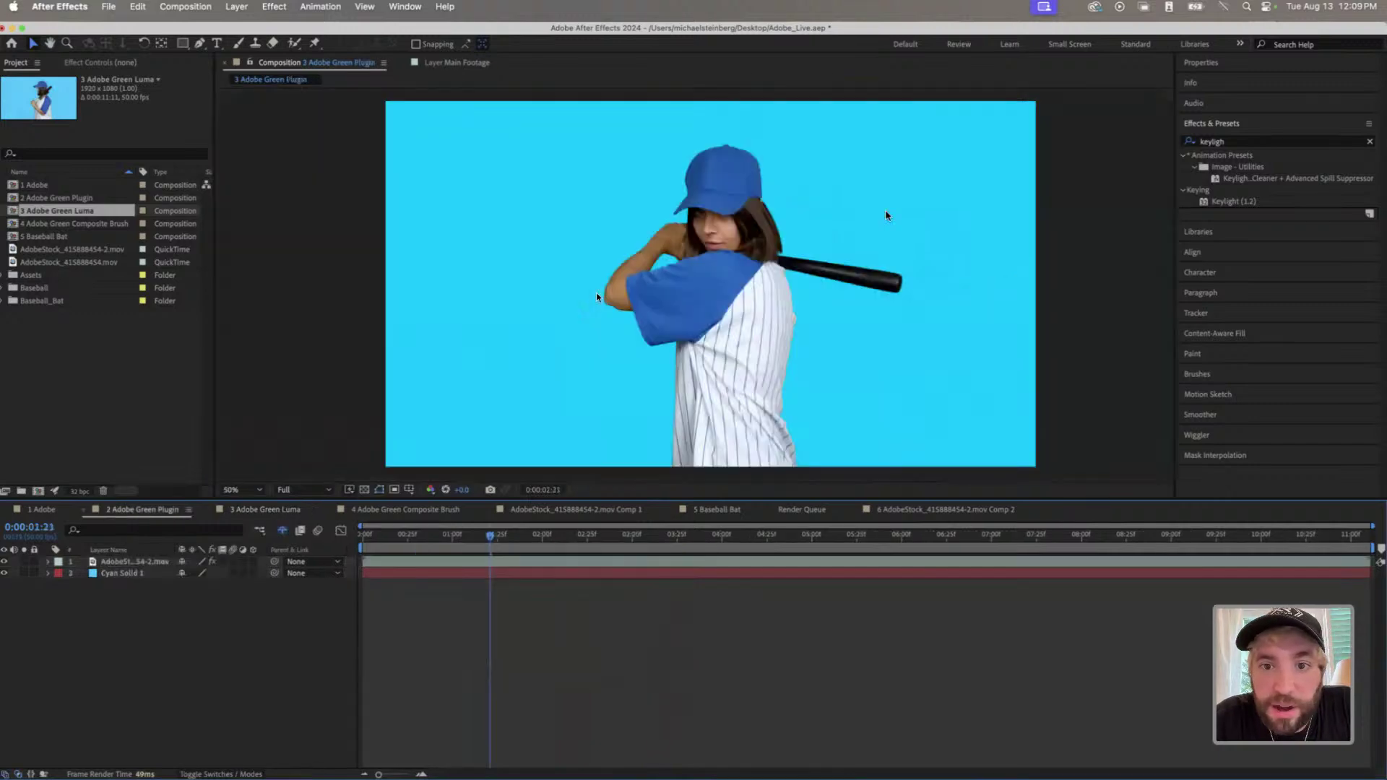
scroll(887, 215, up, 4)
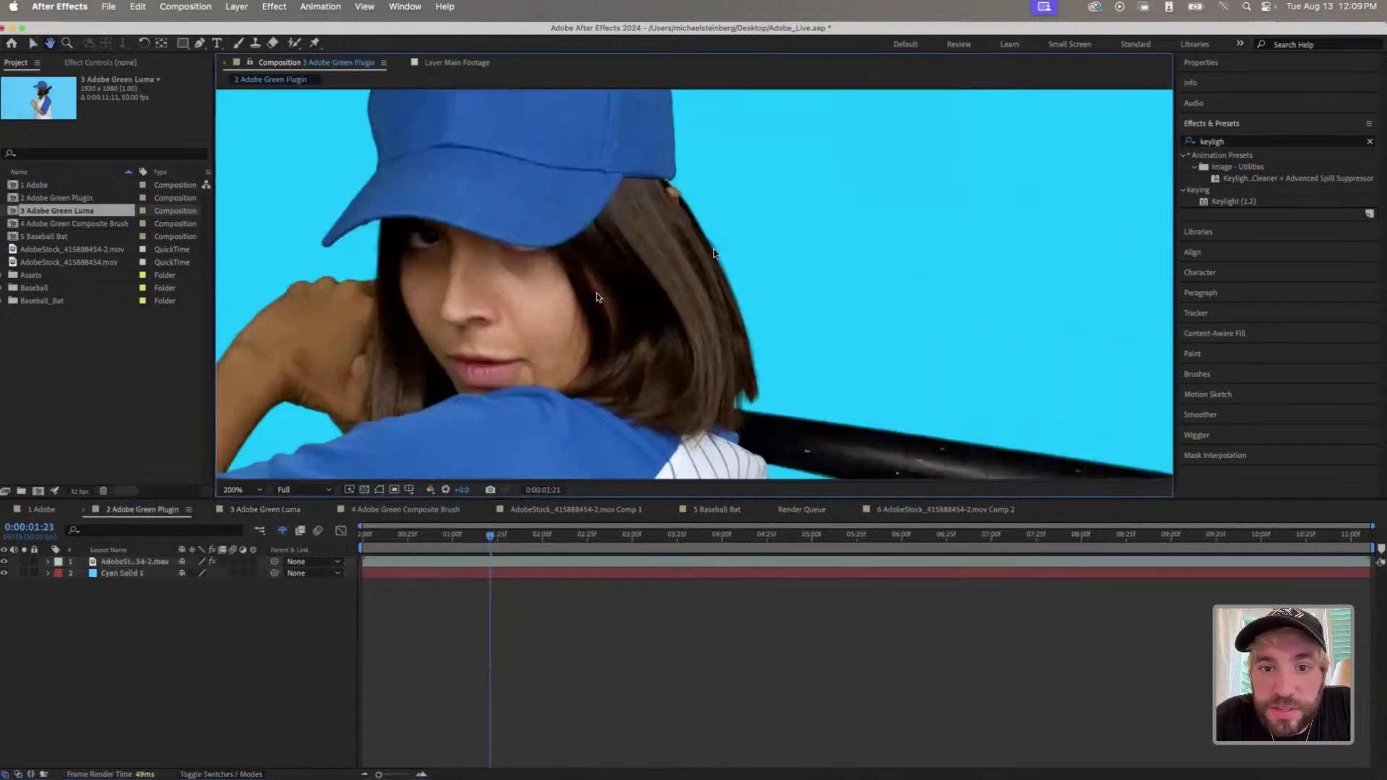
key(v)
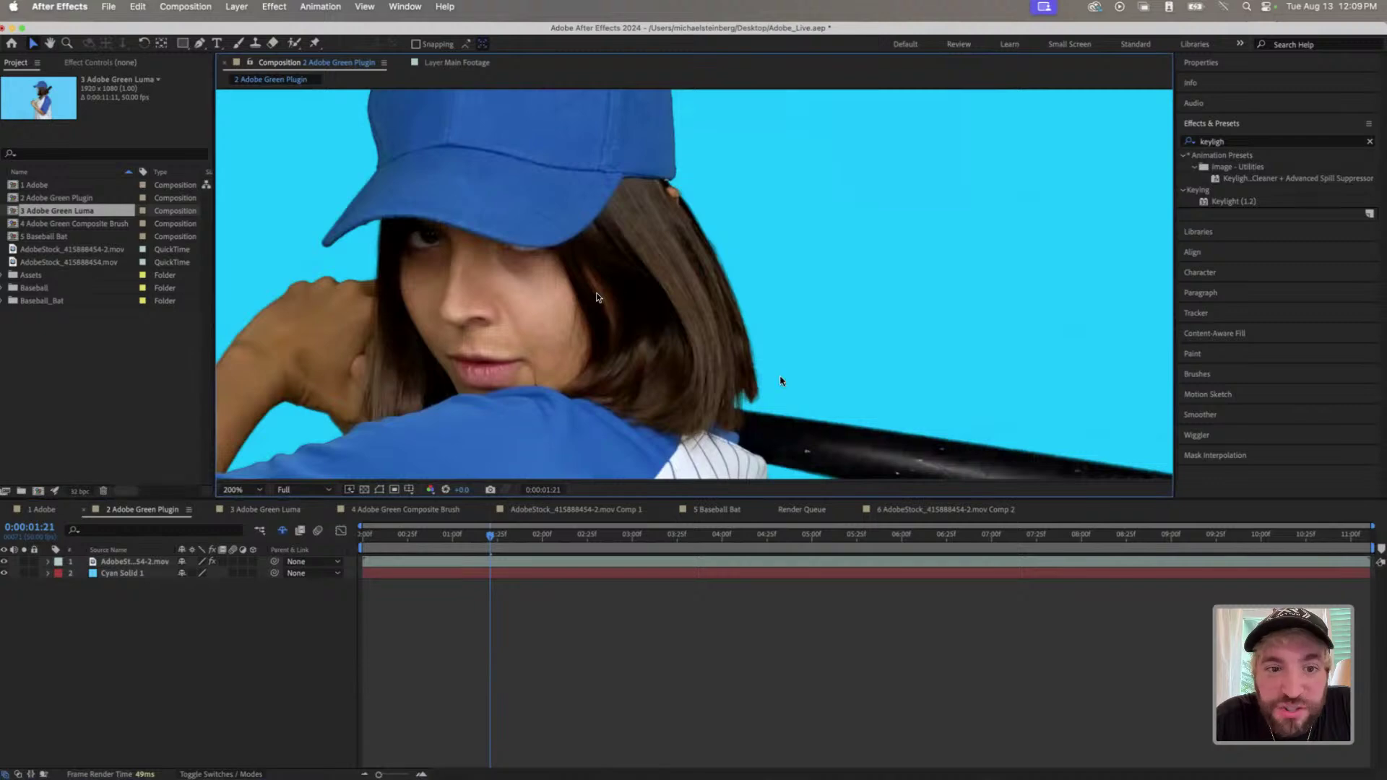
key(space)
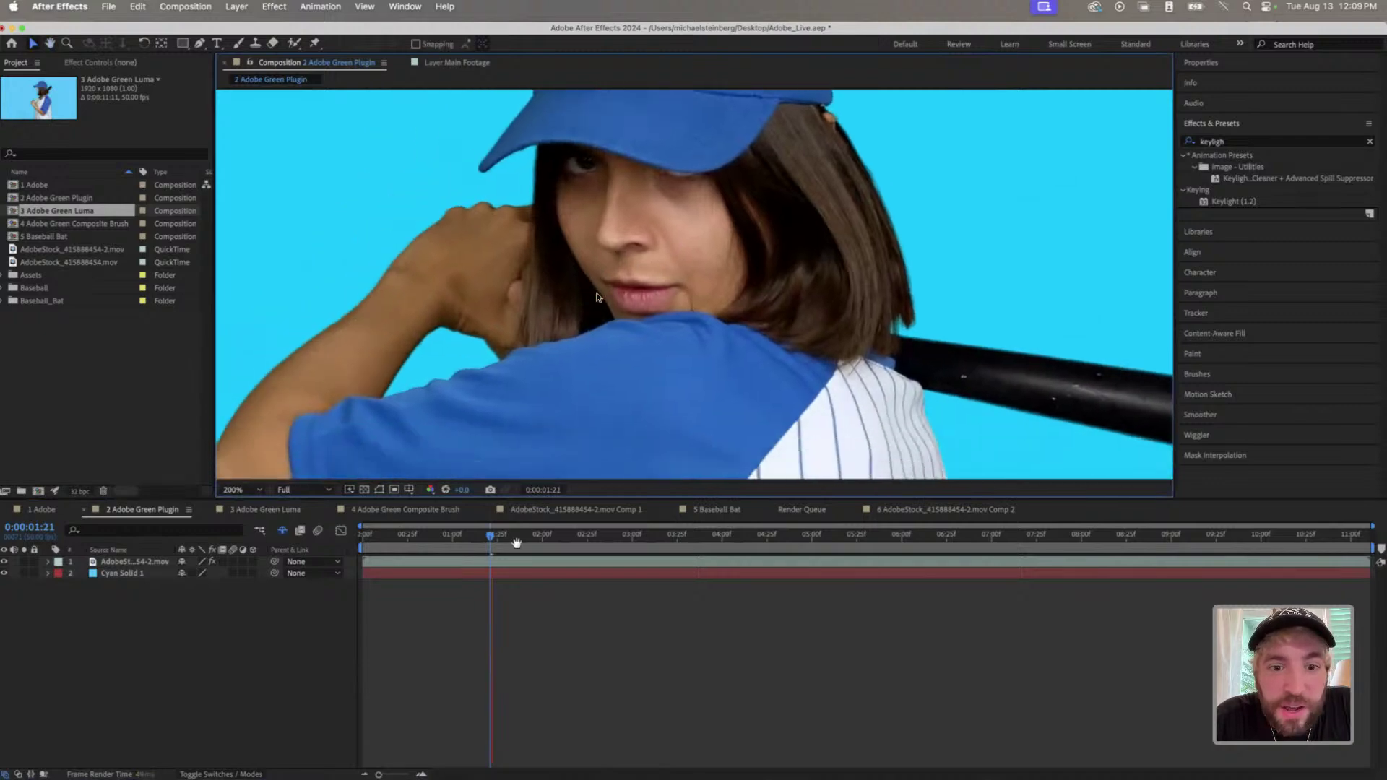
key(space)
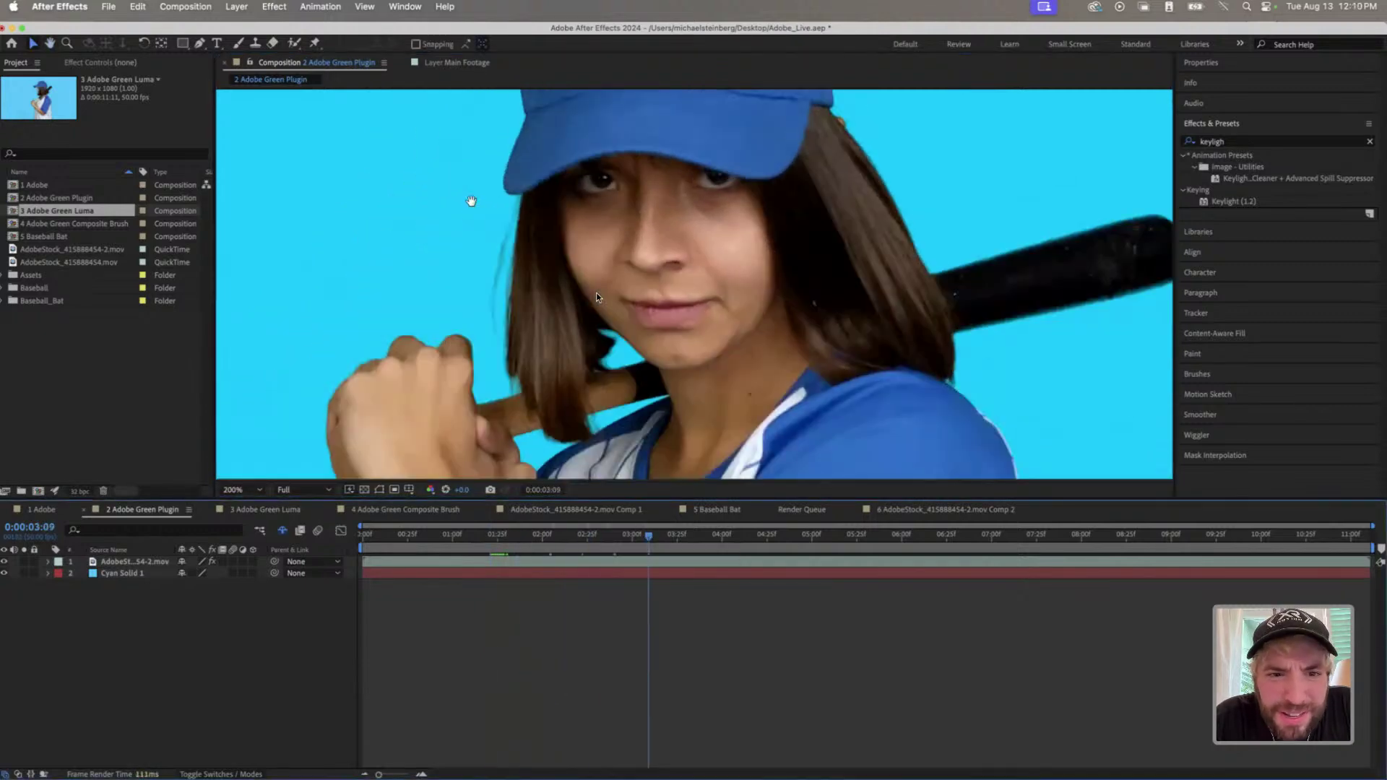
key(period)
drag(430, 279, 748, 338)
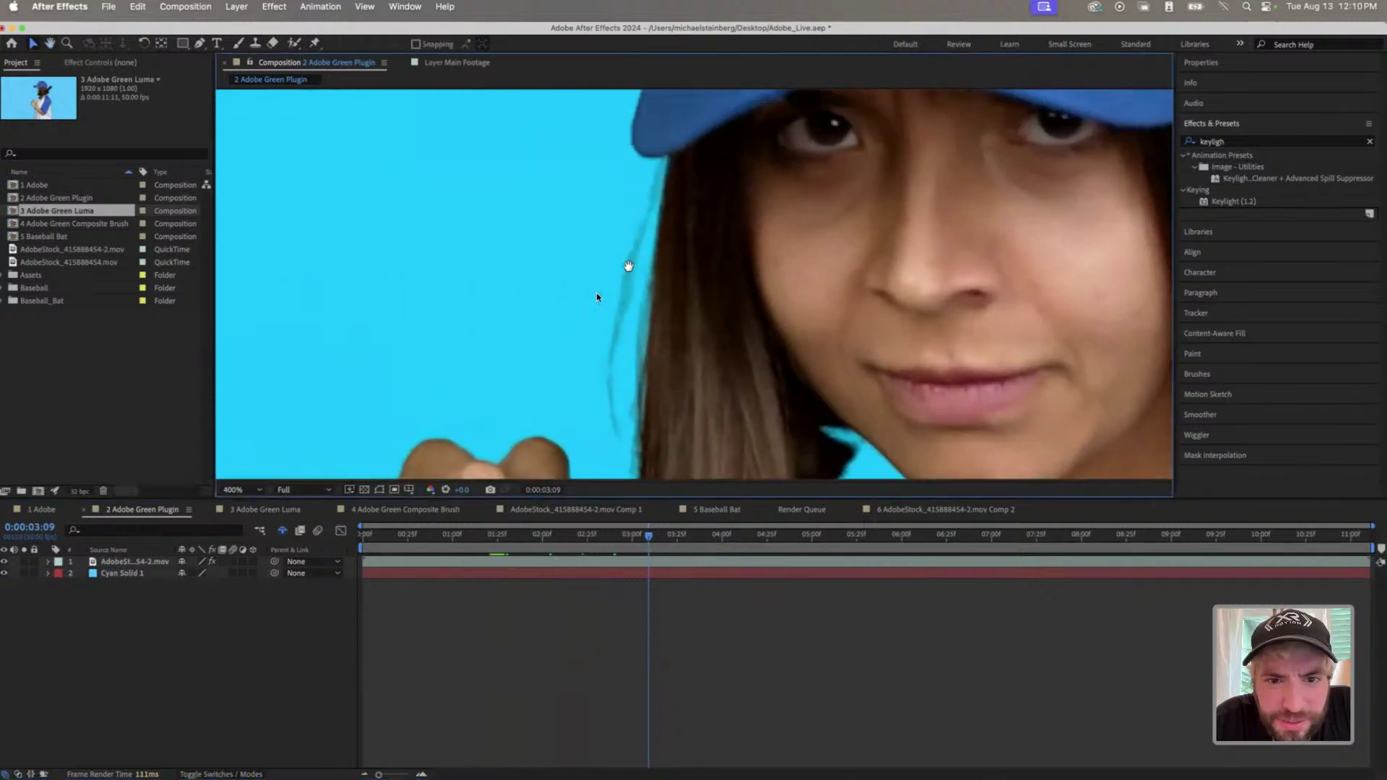
drag(644, 534, 538, 534)
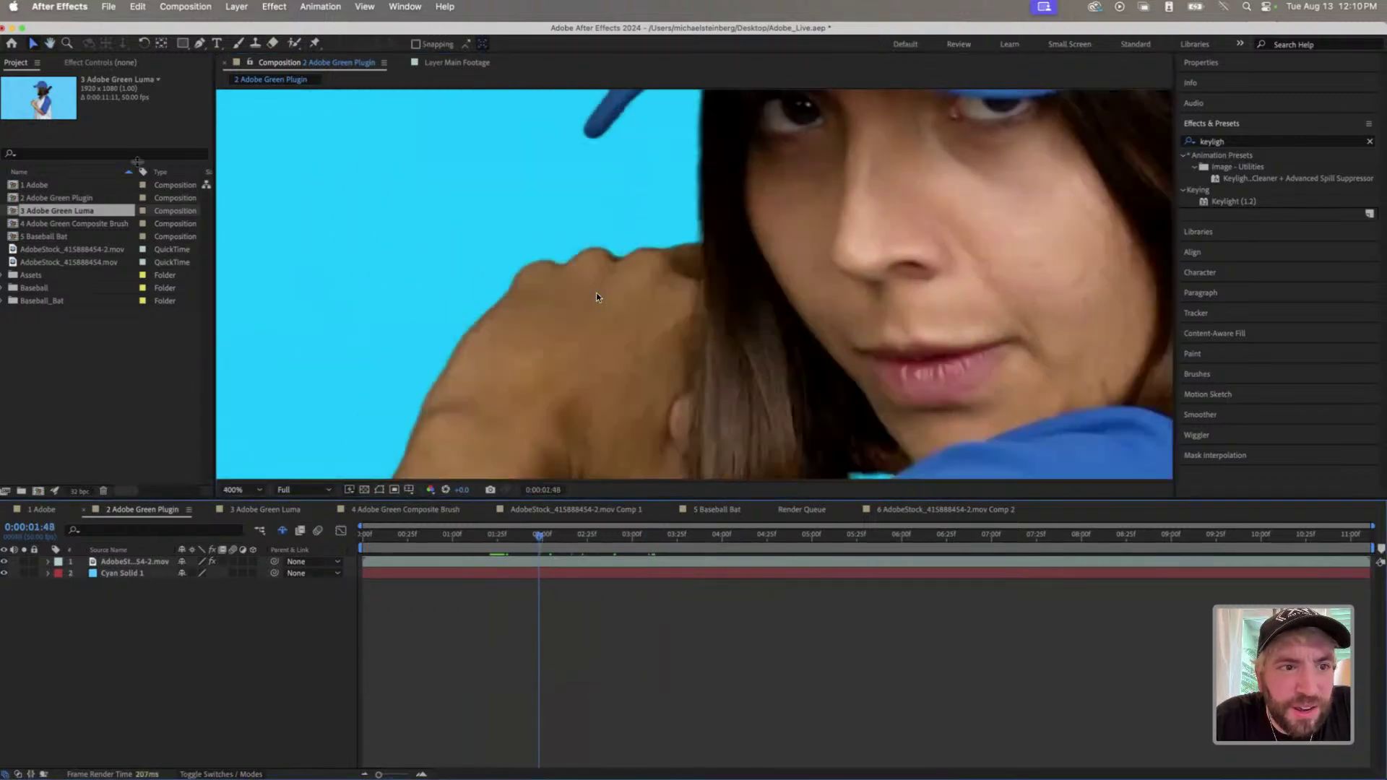
- Show the effects on the AdobeStock_415888454-2.mov layer and play from 0:00:02:36 to check the loose hair and bat edges
click(106, 63)
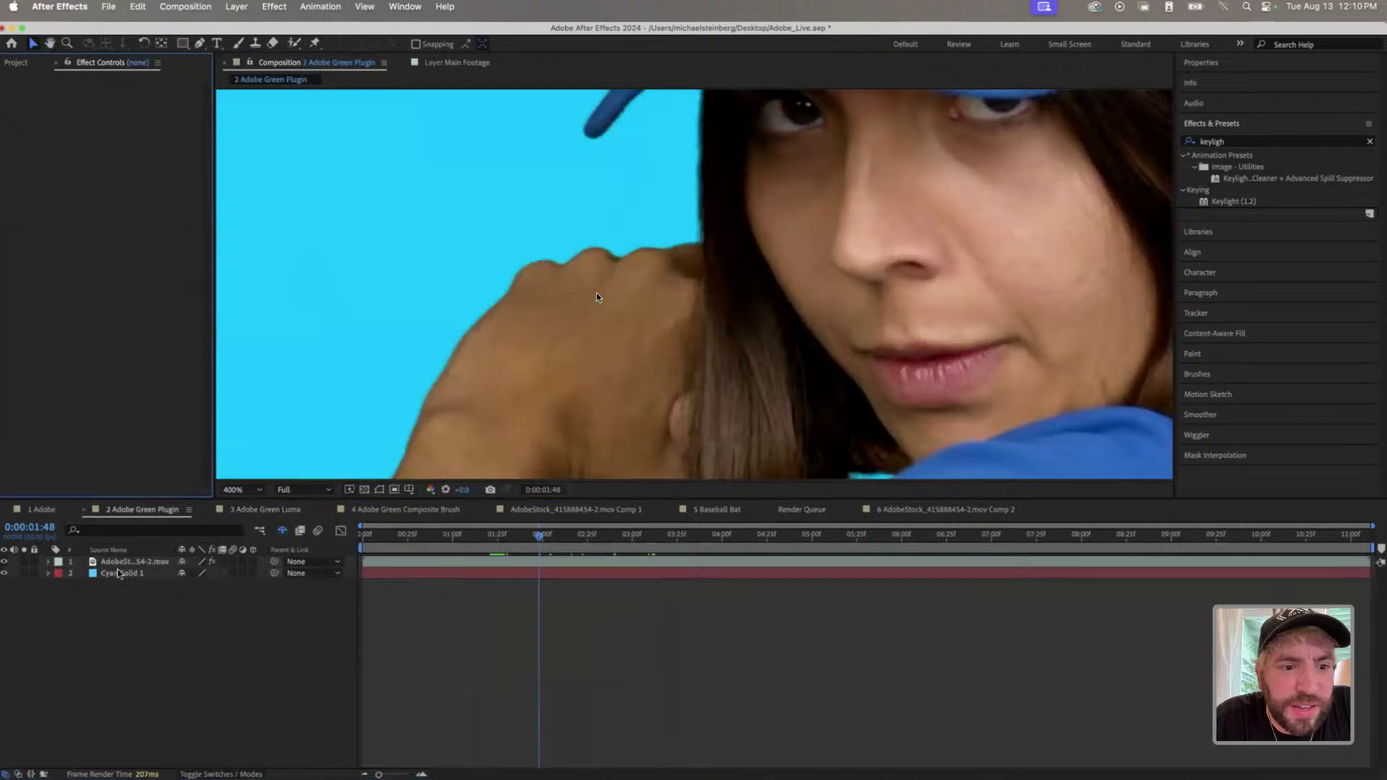
click(121, 572)
click(120, 562)
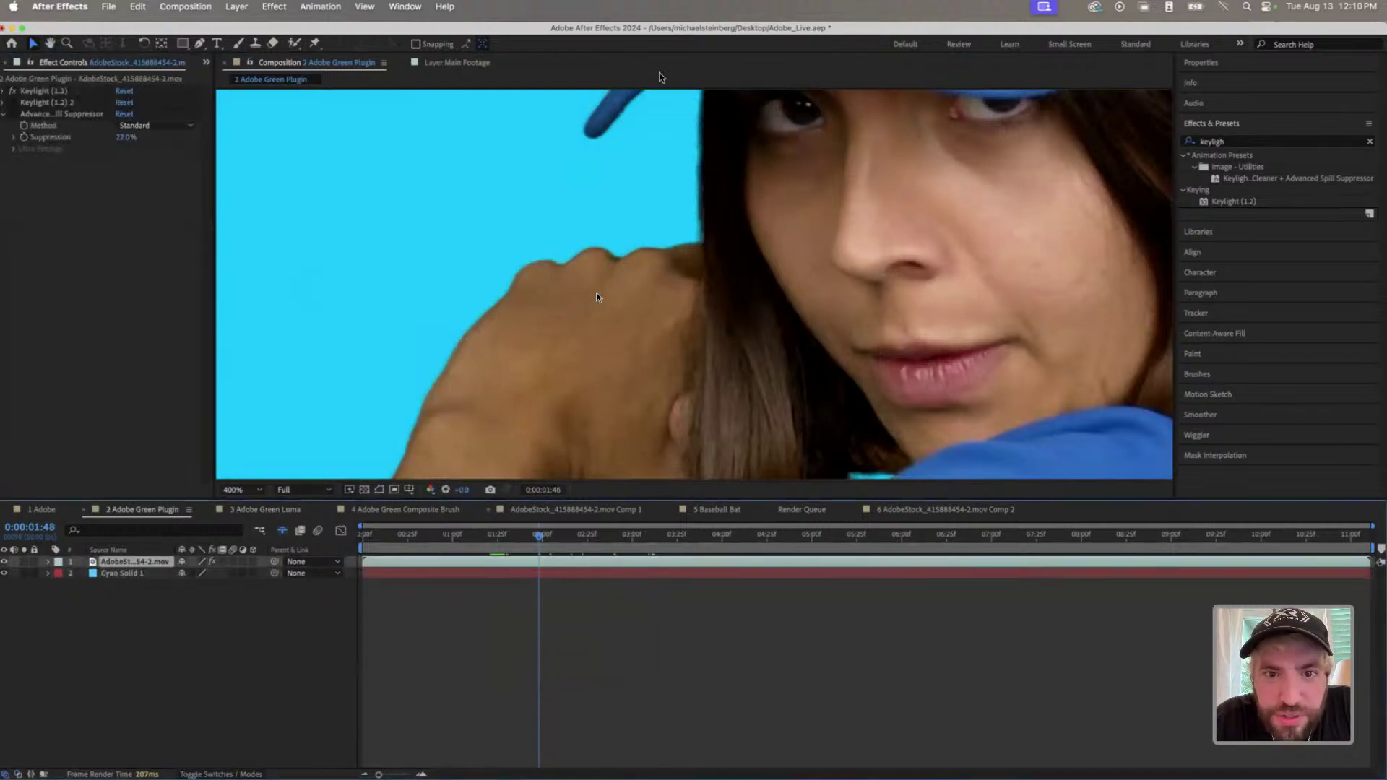
drag(542, 548, 607, 542)
key(space)
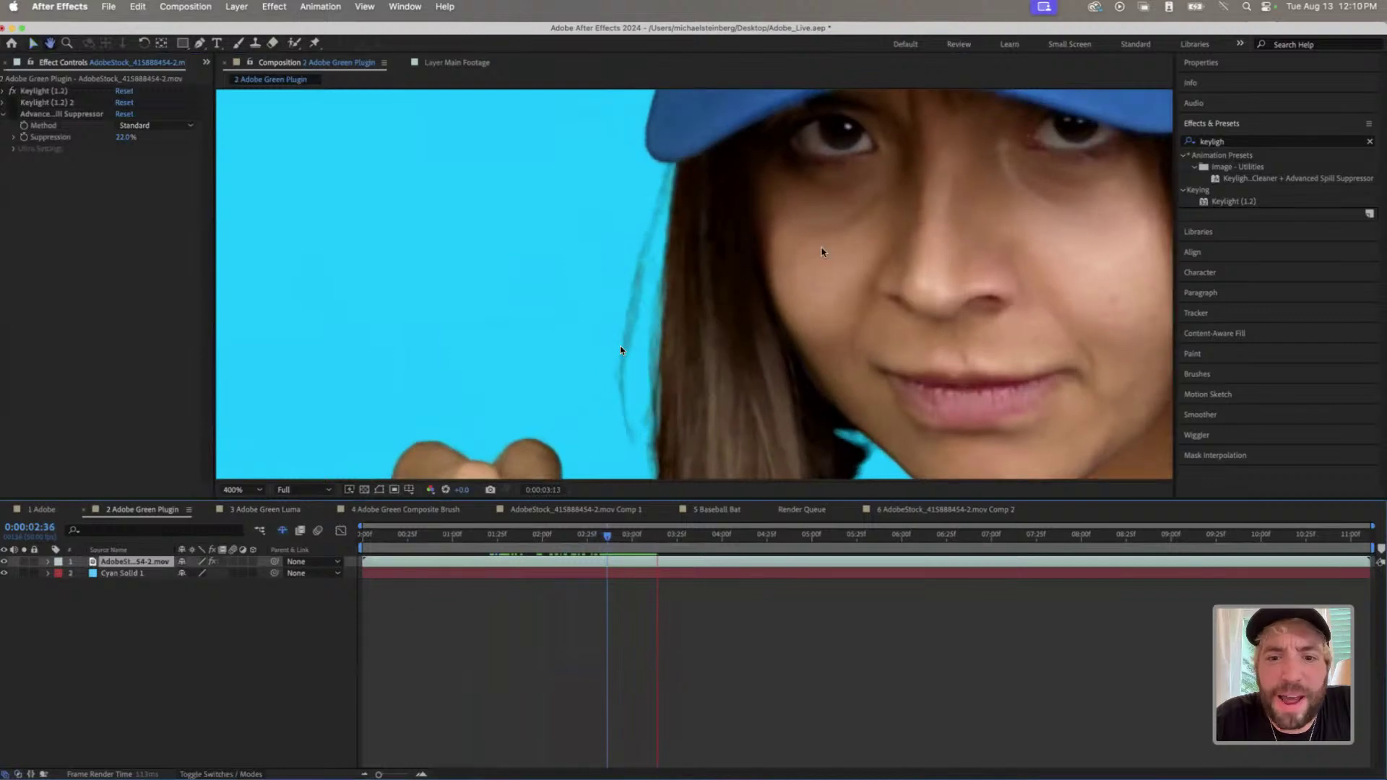
key(space)
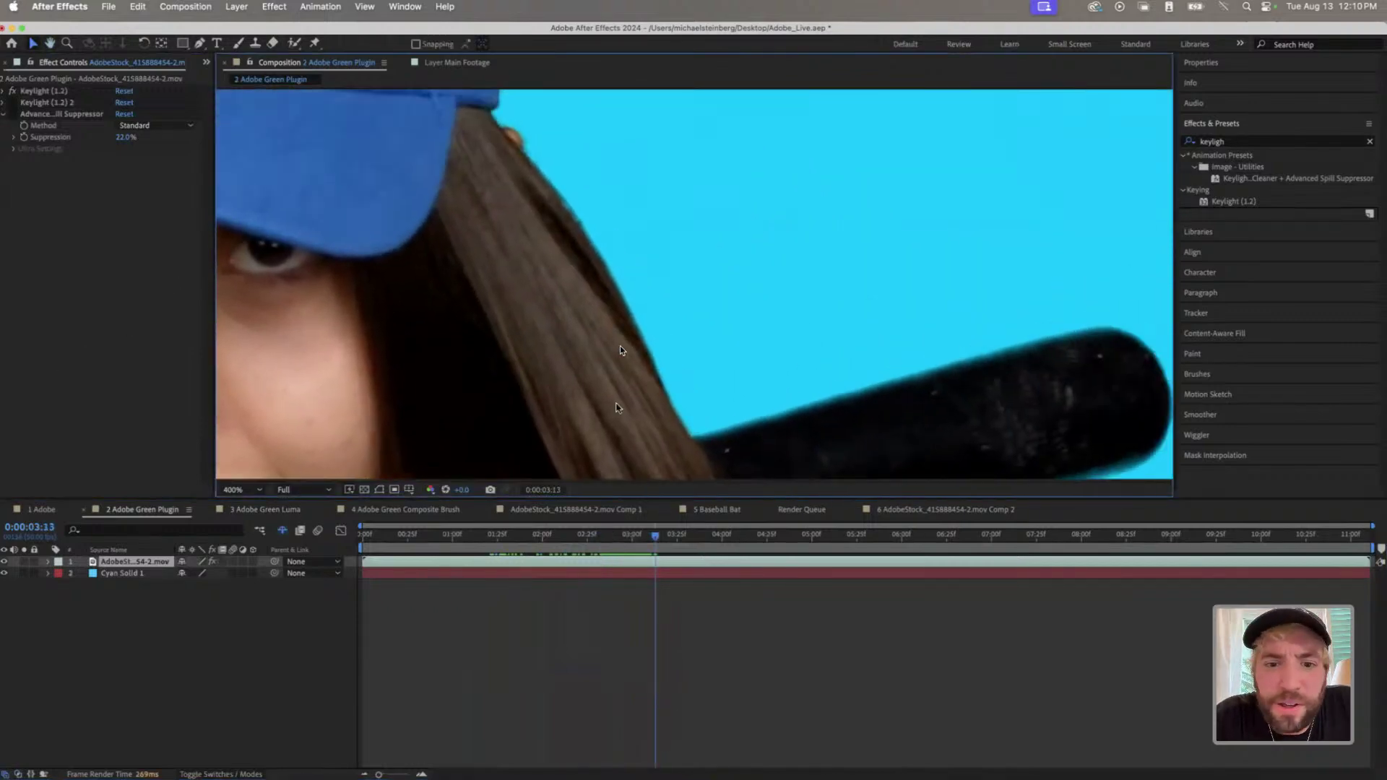
key(space)
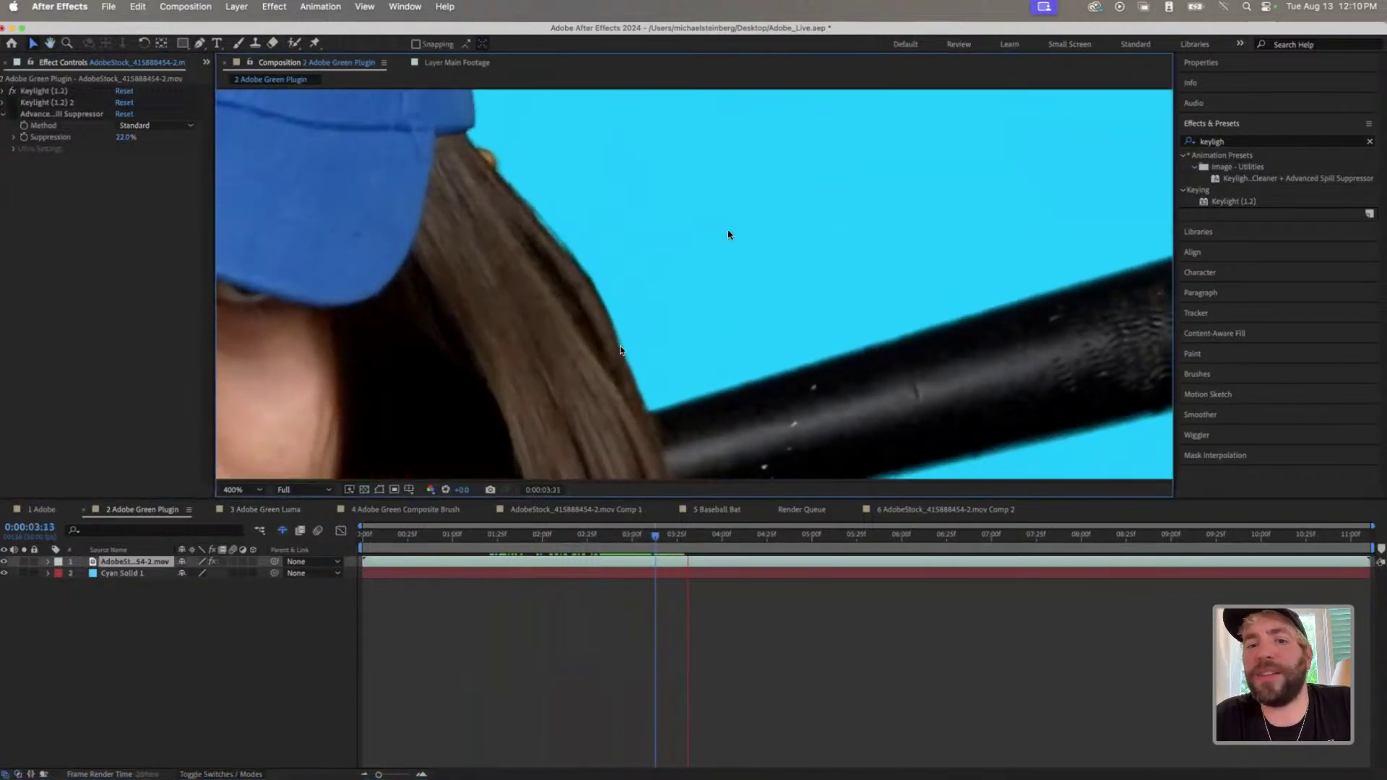
key(space)
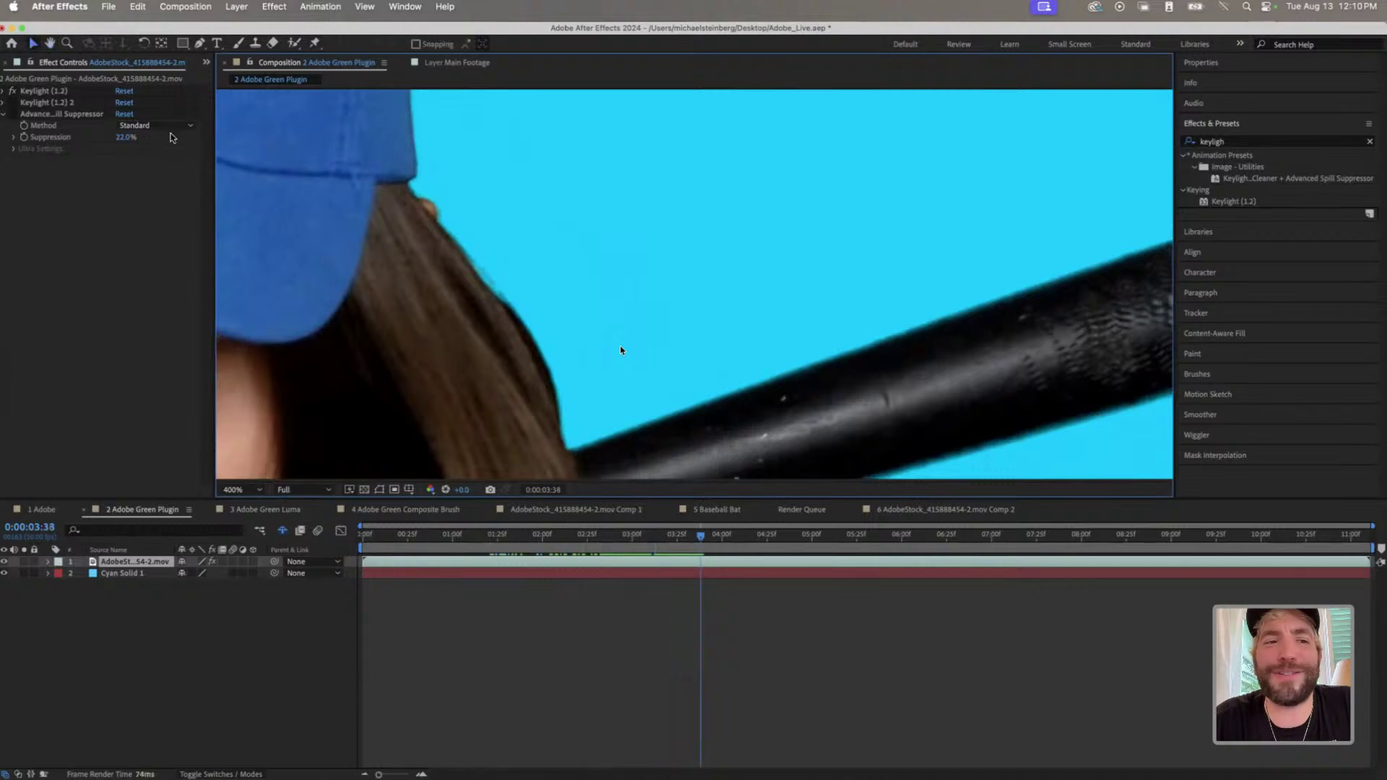
- Reopen the 3 Adobe Green Luma composition from the project and play it from 0:00:01:06 to compare the hair detail
click(205, 62)
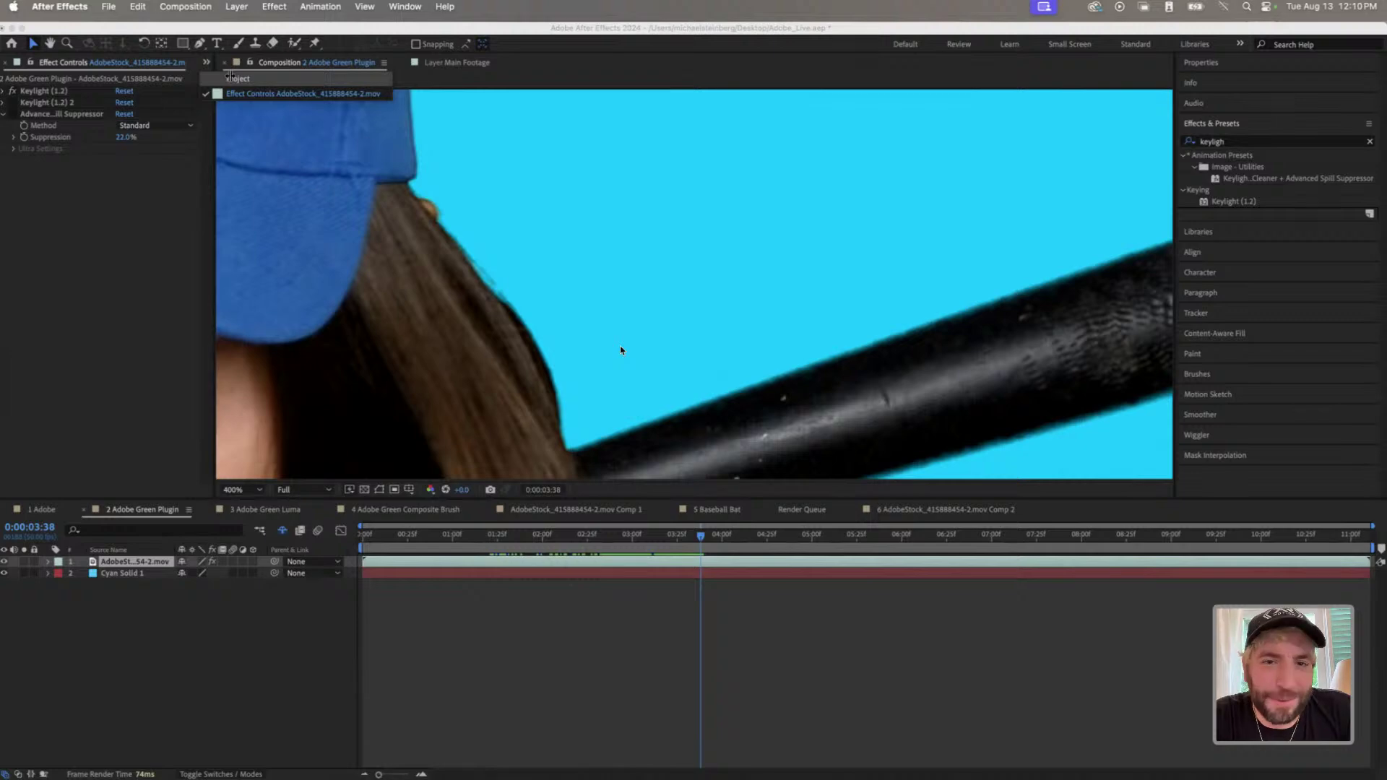
click(231, 78)
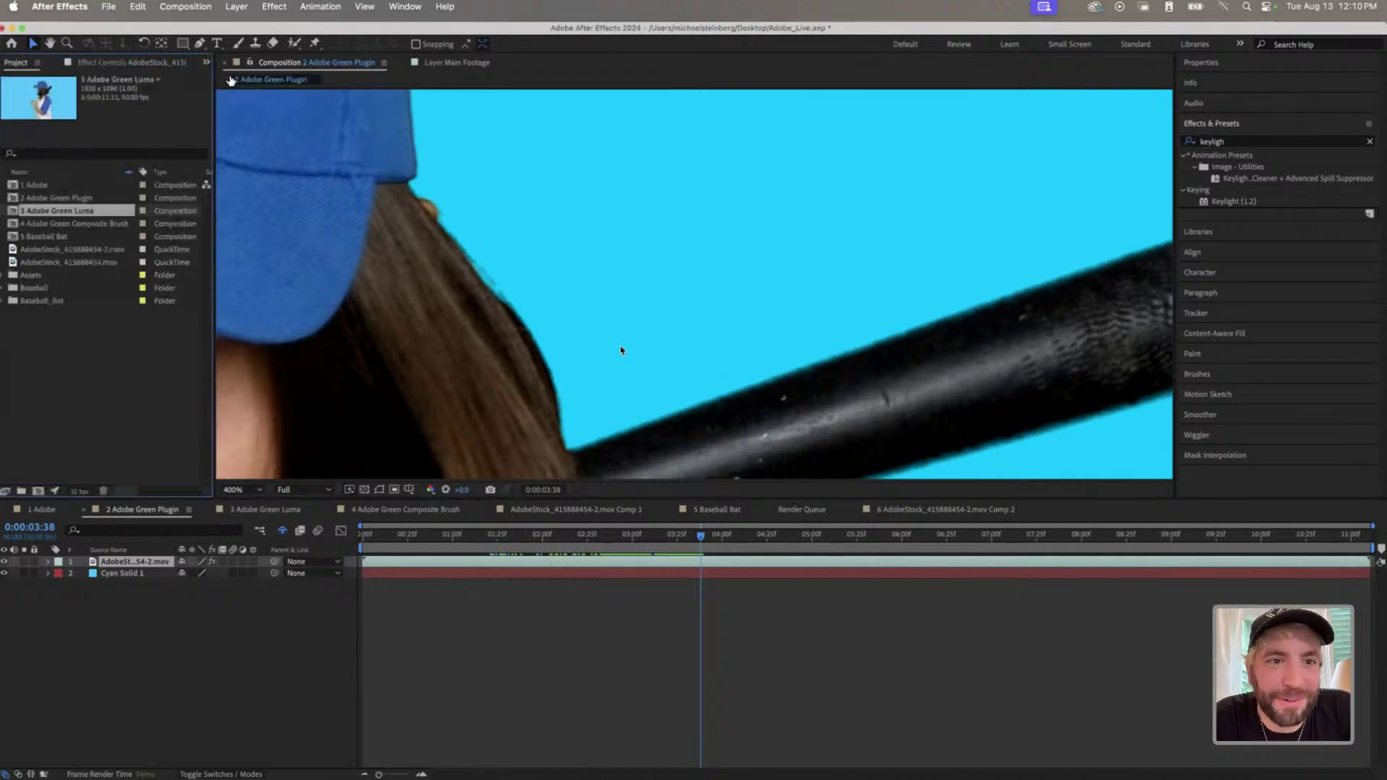
double_click(52, 211)
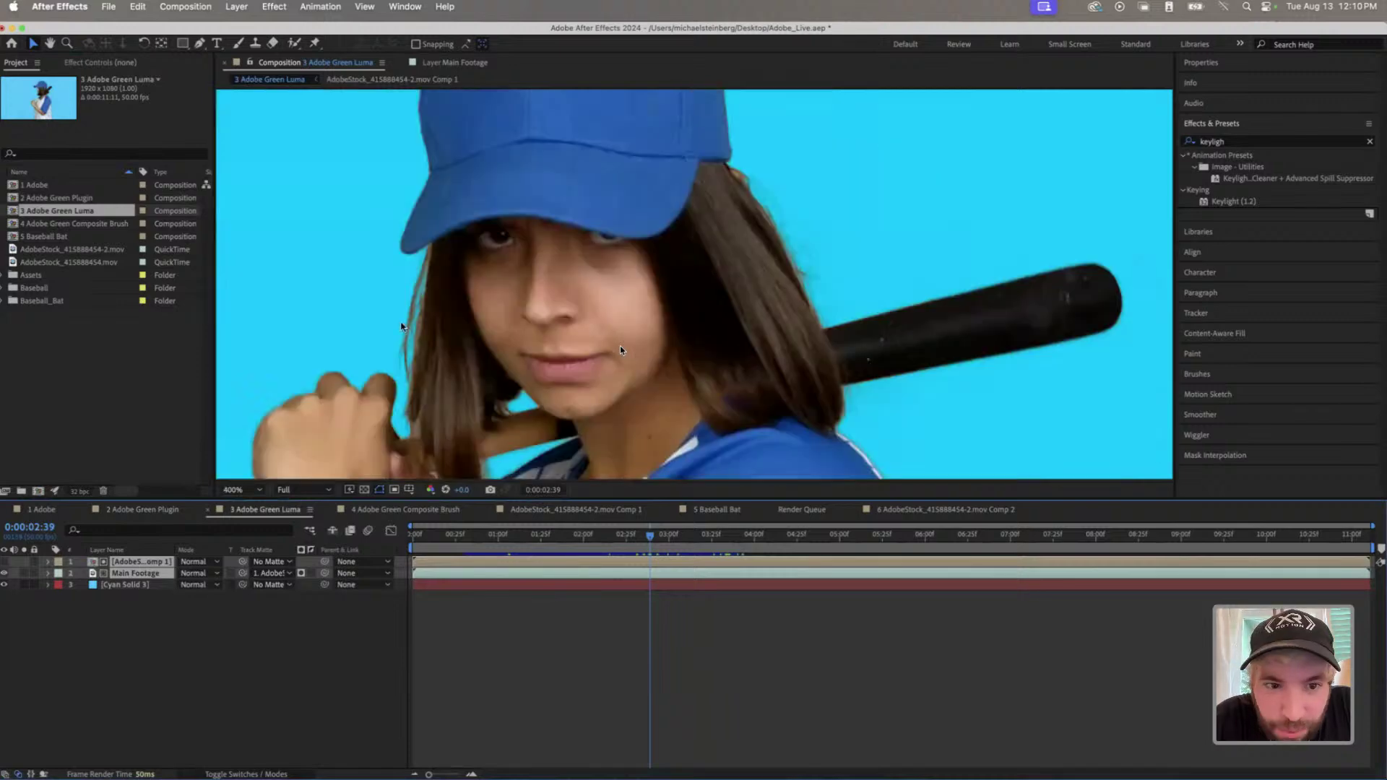
click(508, 535)
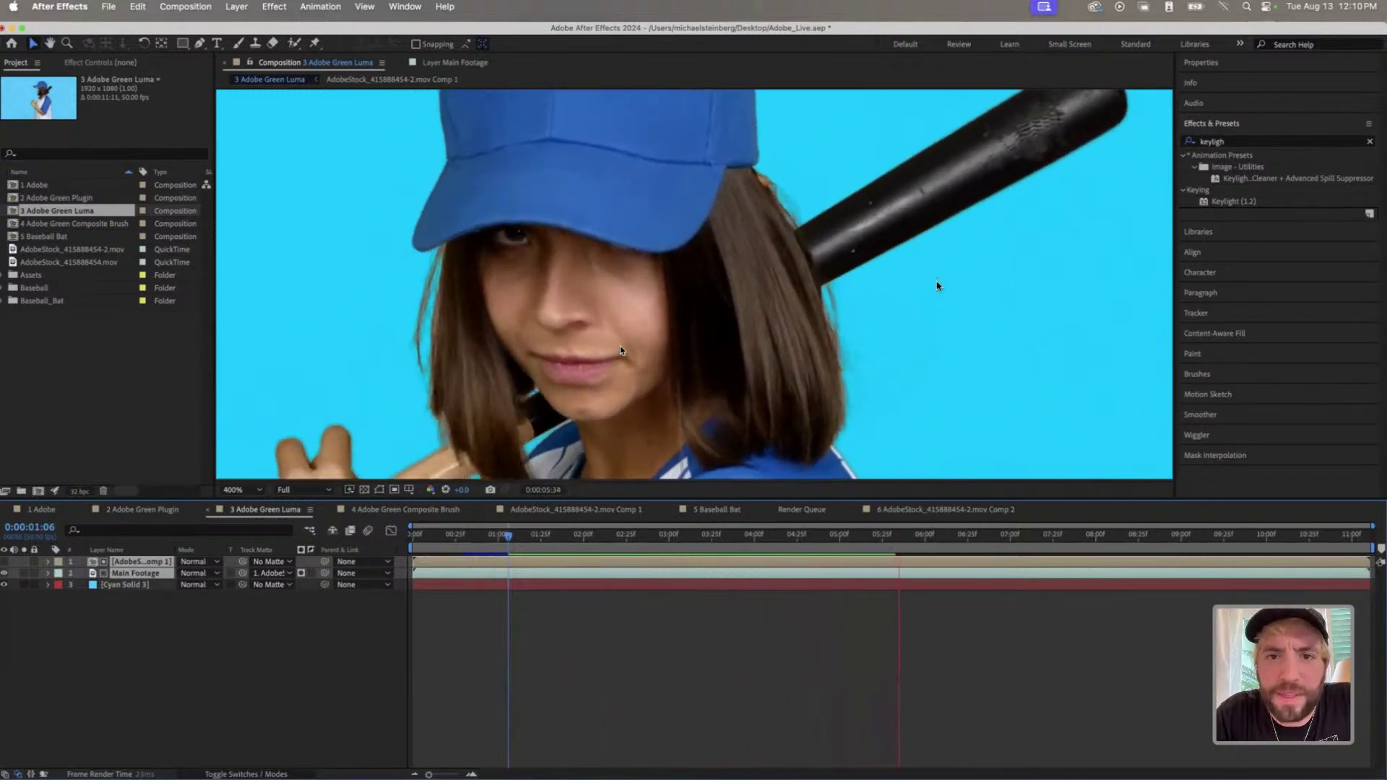
key(space)
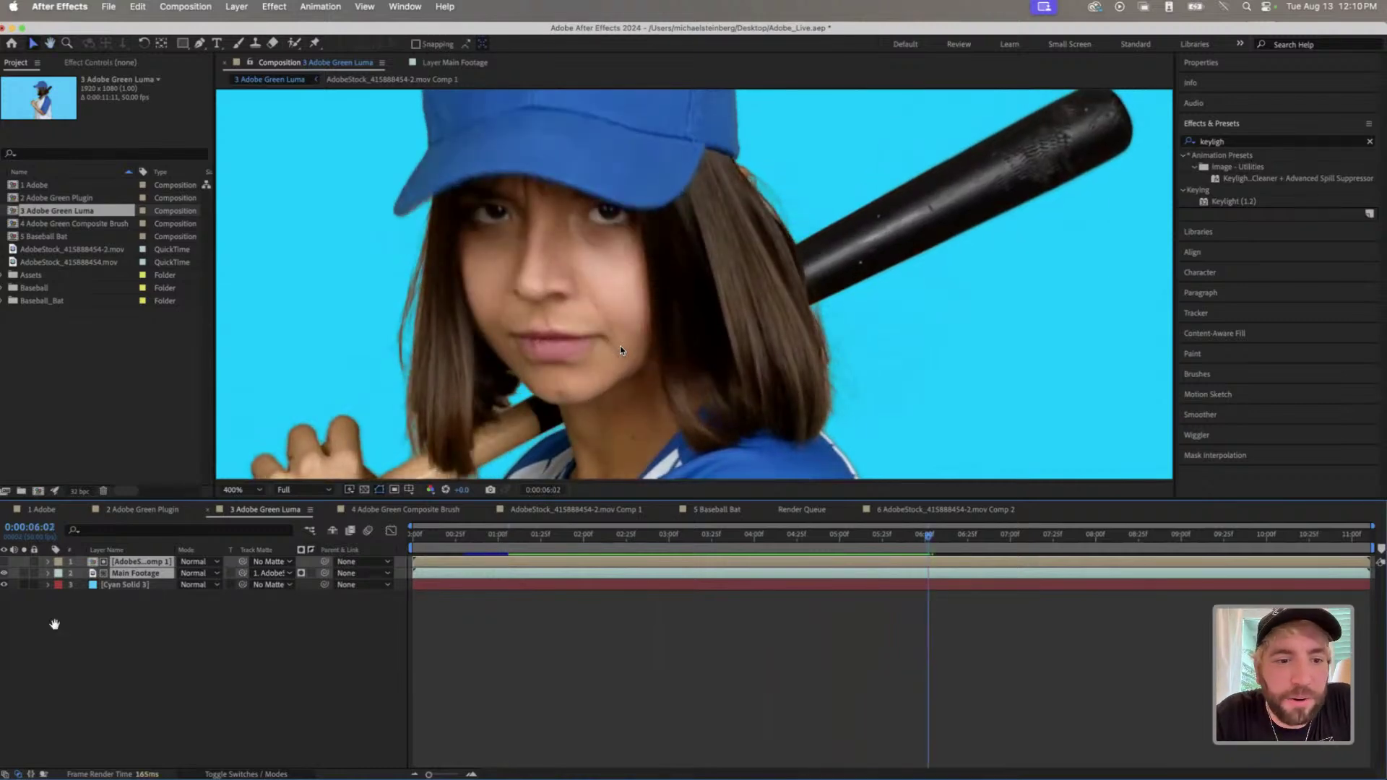
- Deselect the layers and play the composition from 0:00:01:04 at 100% magnification to review the overall key
click(139, 598)
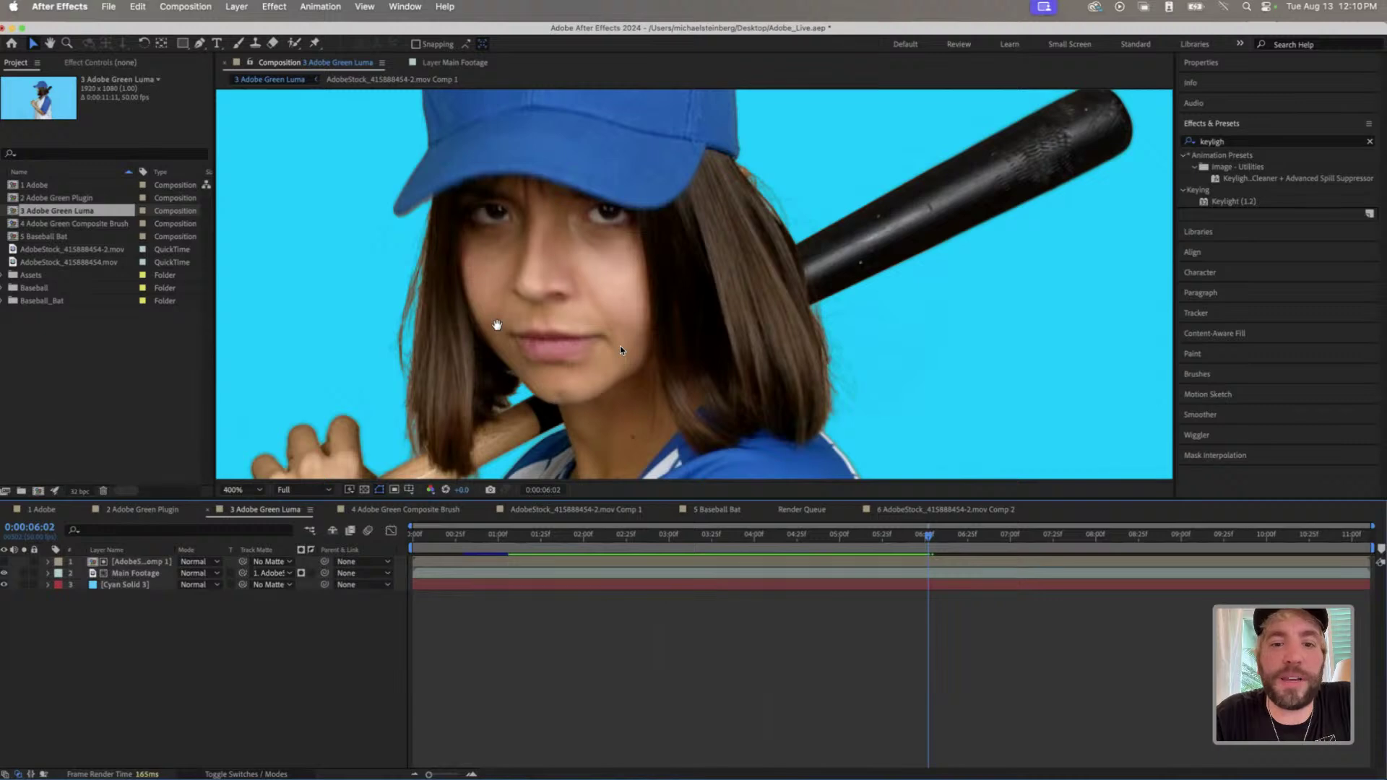
key(comma)
key(comma)
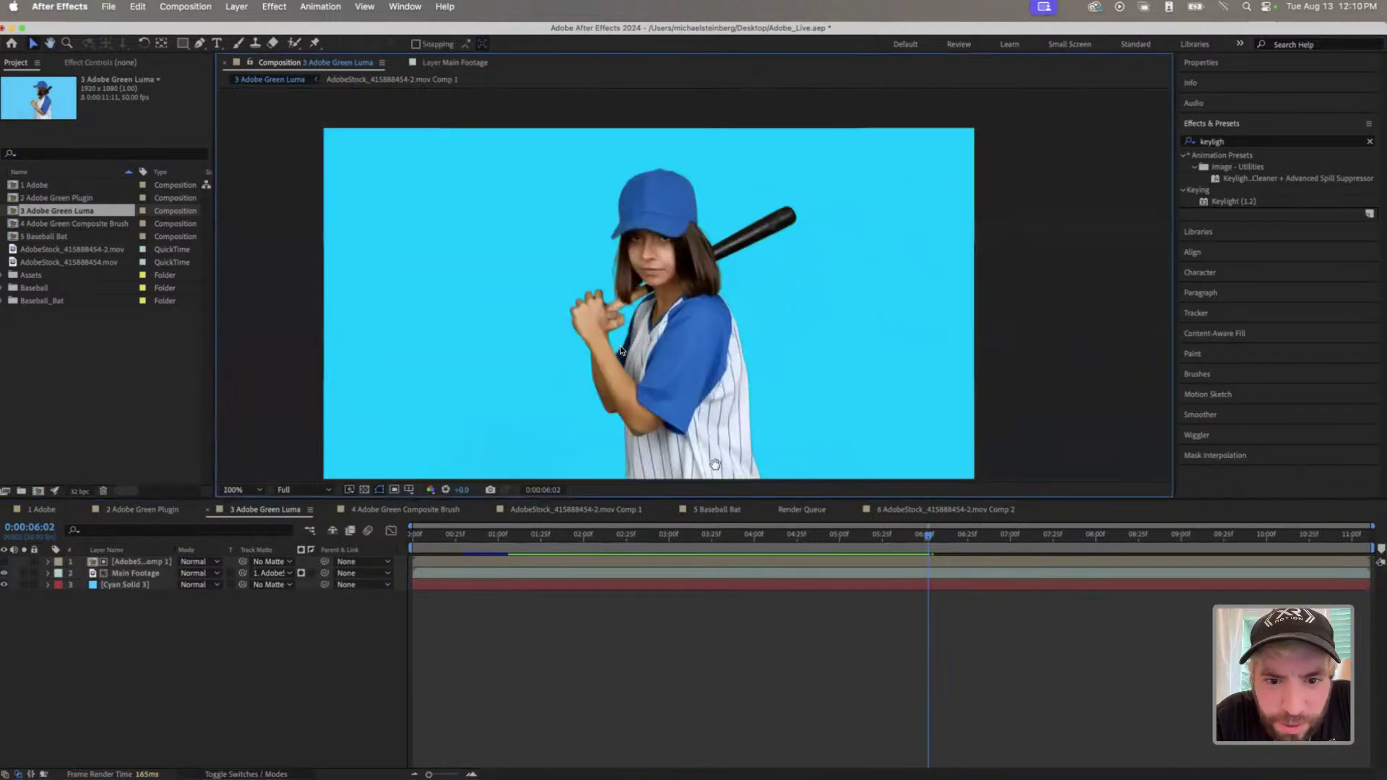
click(505, 534)
key(space)
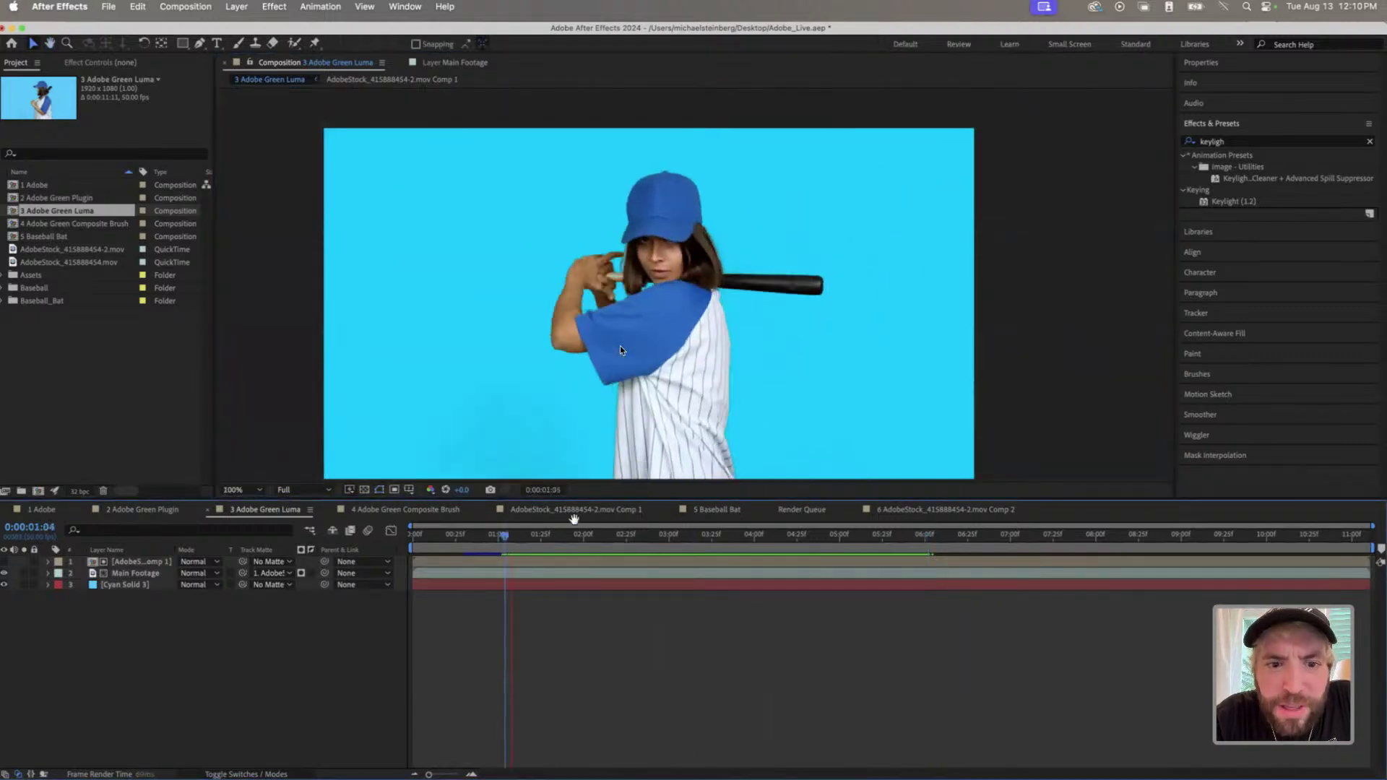
- Open the AdobeStock_415888454-2.mov Comp 1 matte composition, deselect its layers, and enlarge the hair edge beside the bat to 400% magnification
double_click(511, 369)
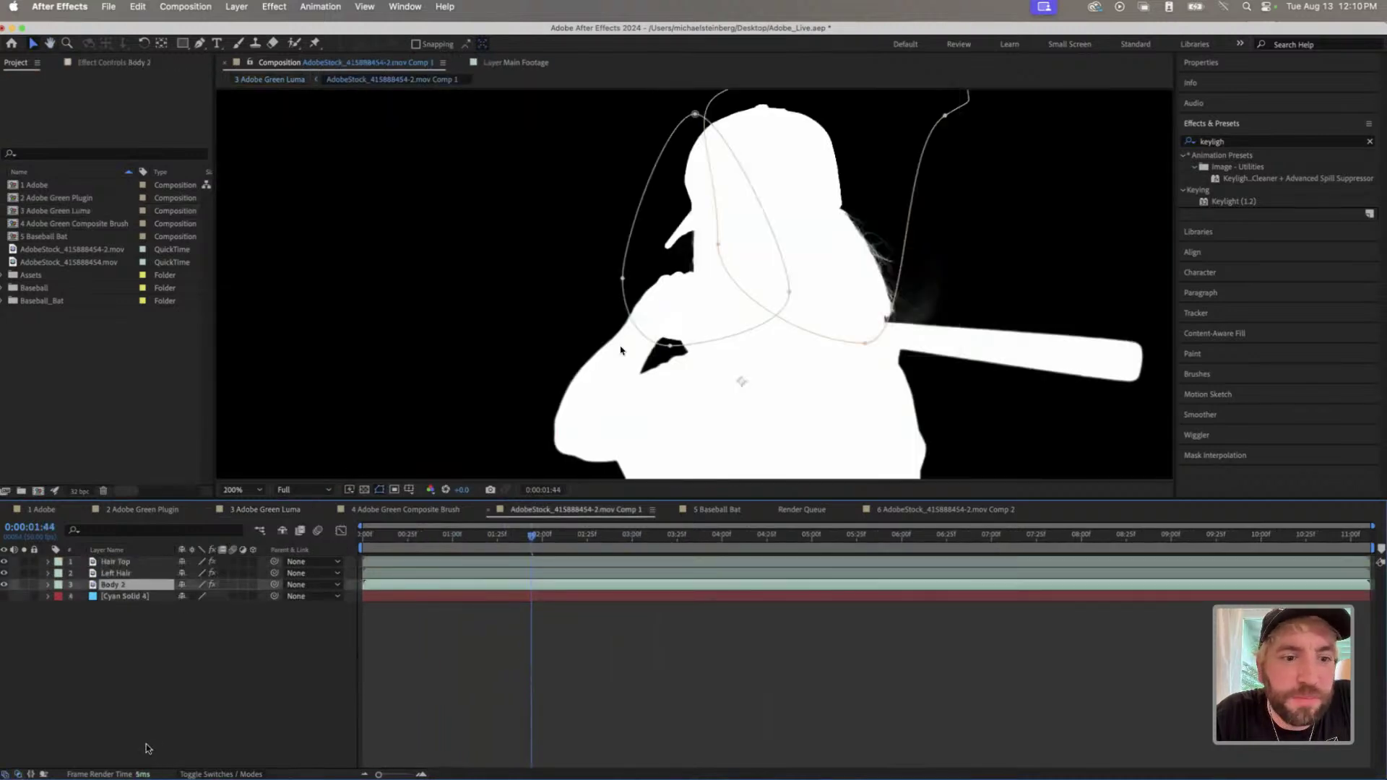
click(155, 712)
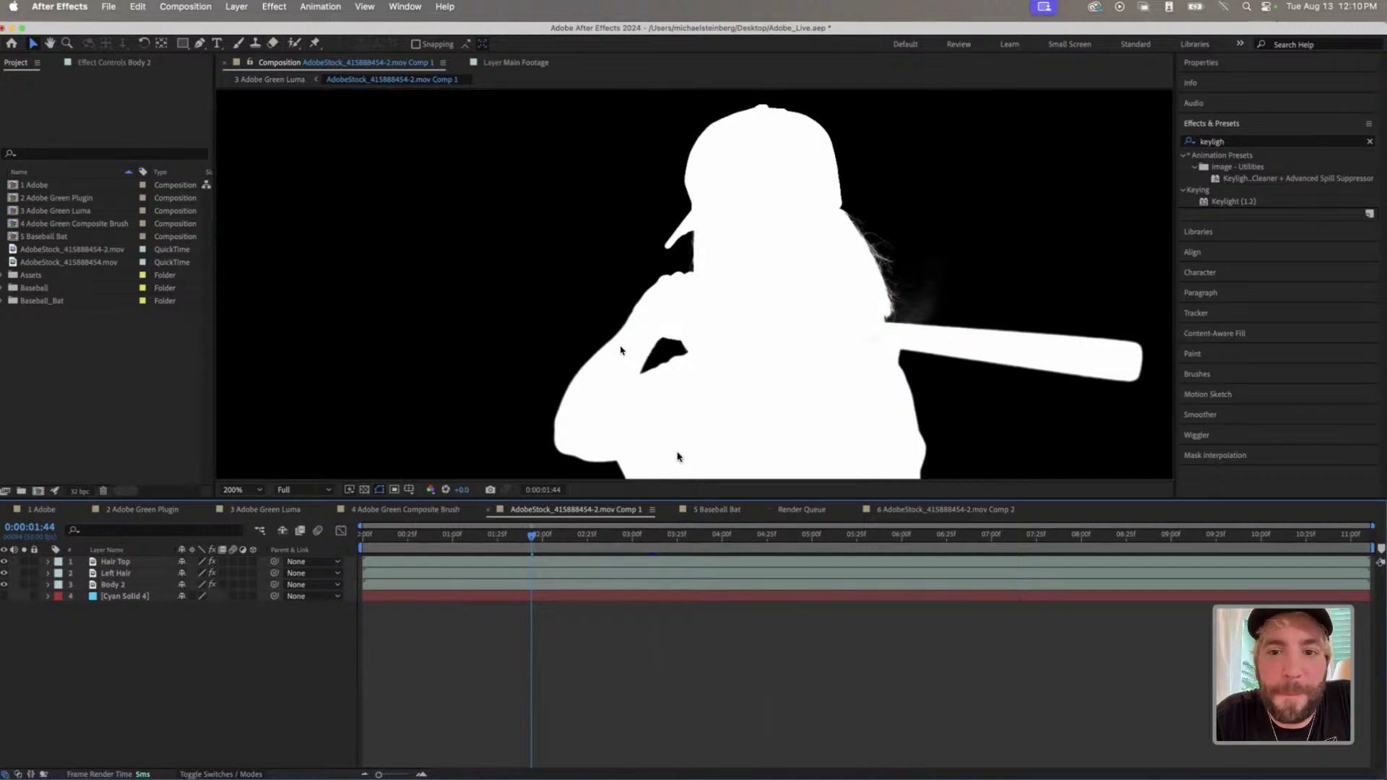
scroll(676, 457, down, 2)
scroll(824, 181, up, 4)
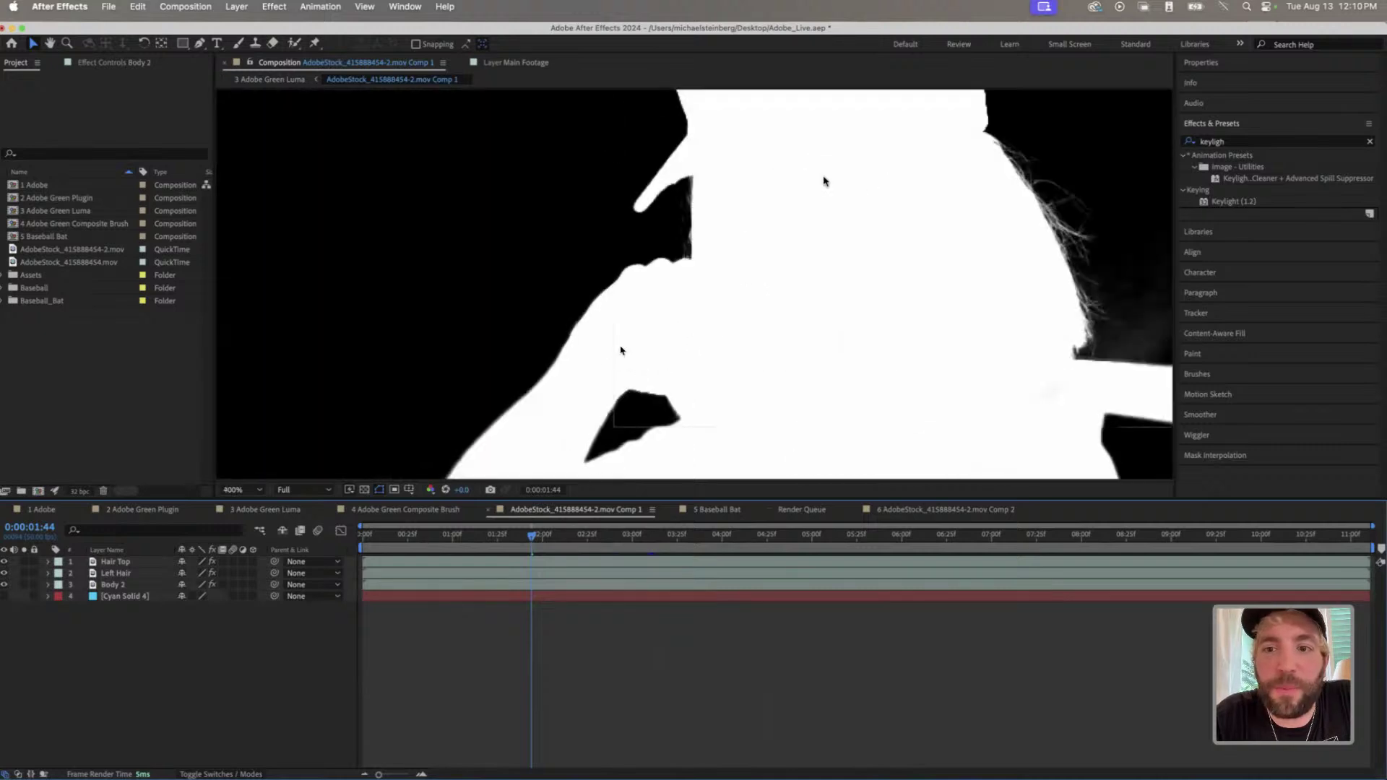
scroll(766, 184, right, 6)
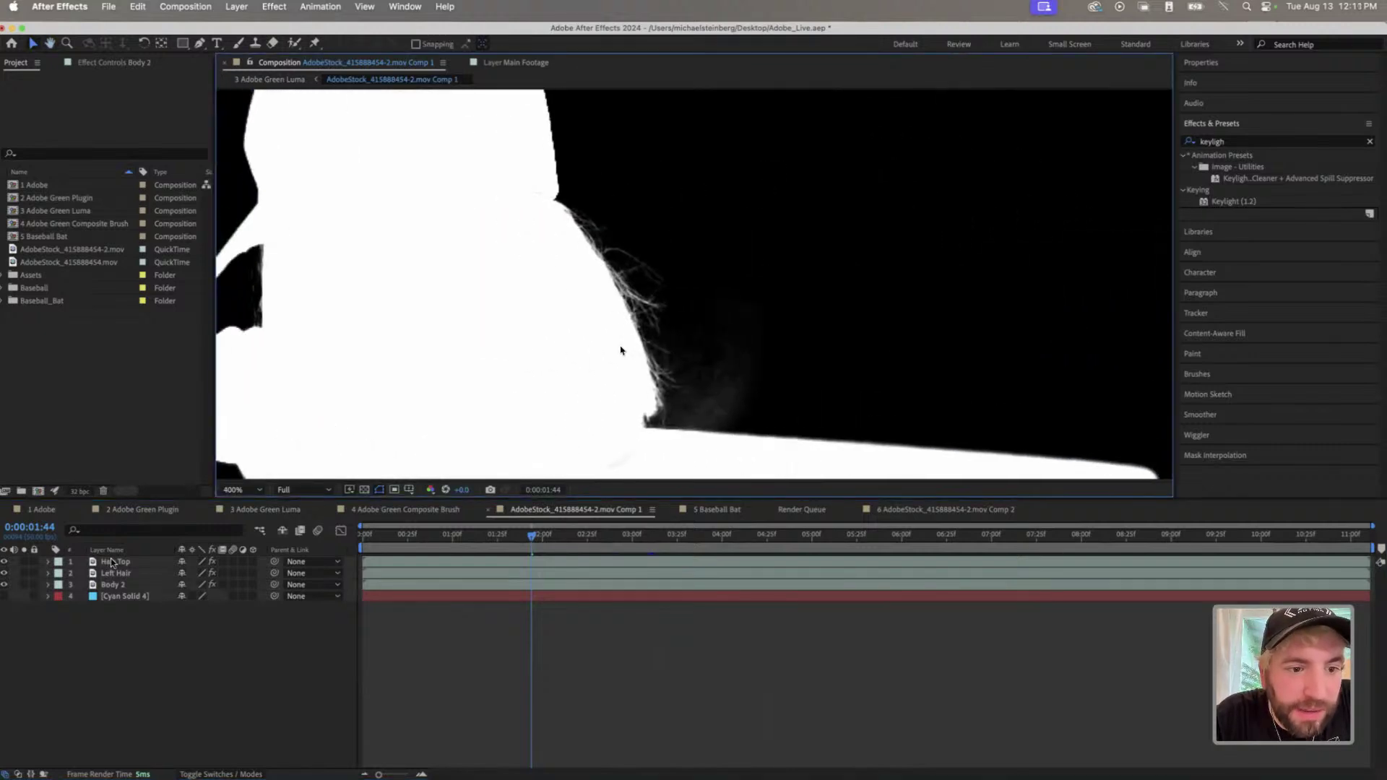
- Disable the Lumetri Color, Keylight and Fill effects on the Hair Top layer and collapse the Keylight and Fill settings
click(112, 562)
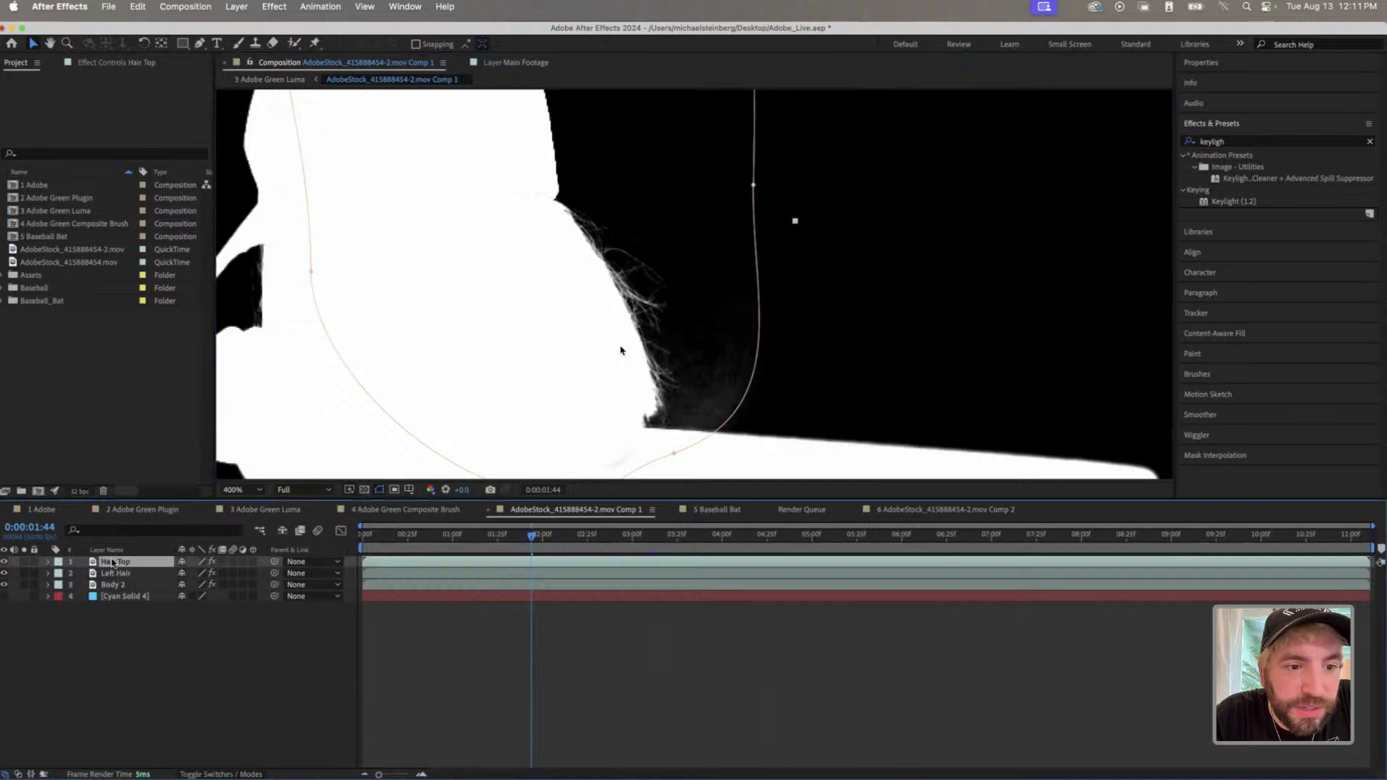
click(111, 65)
click(12, 91)
click(12, 102)
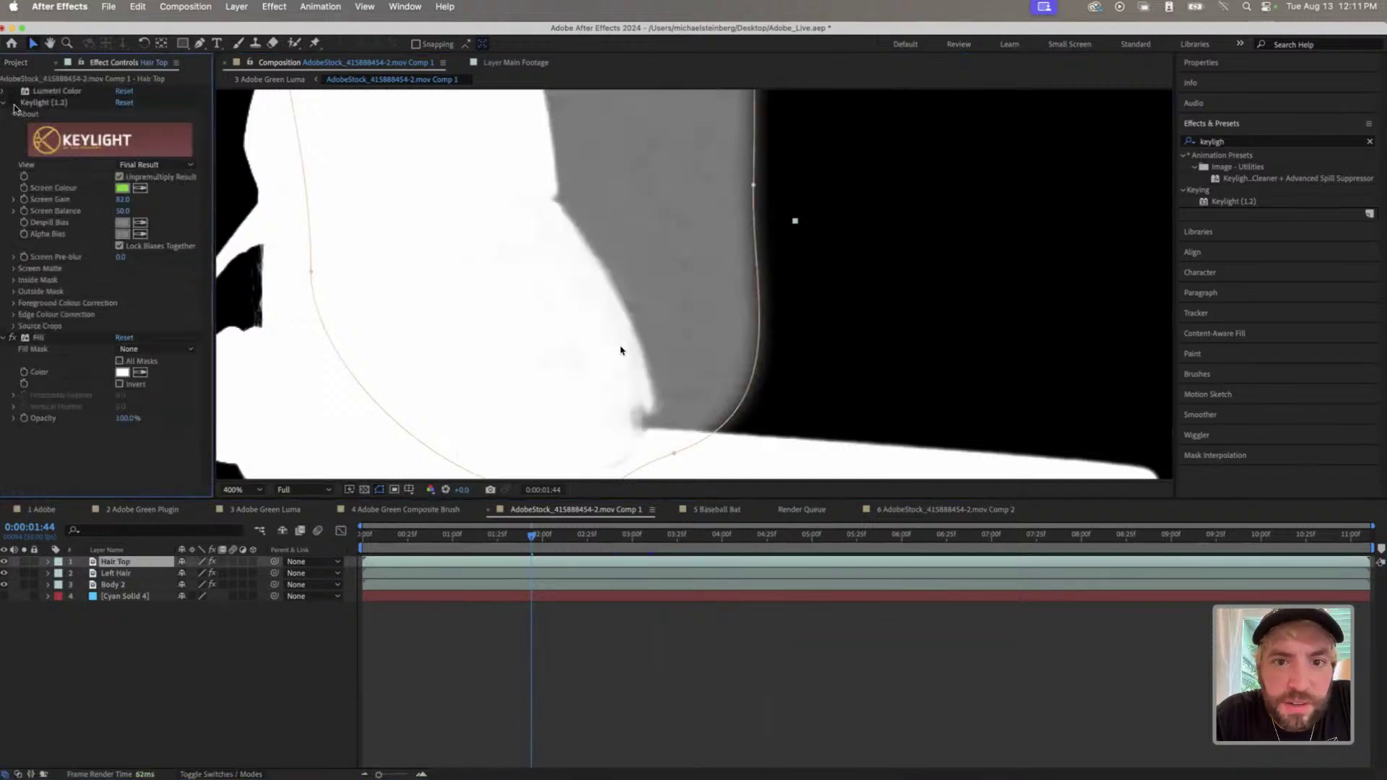
click(4, 103)
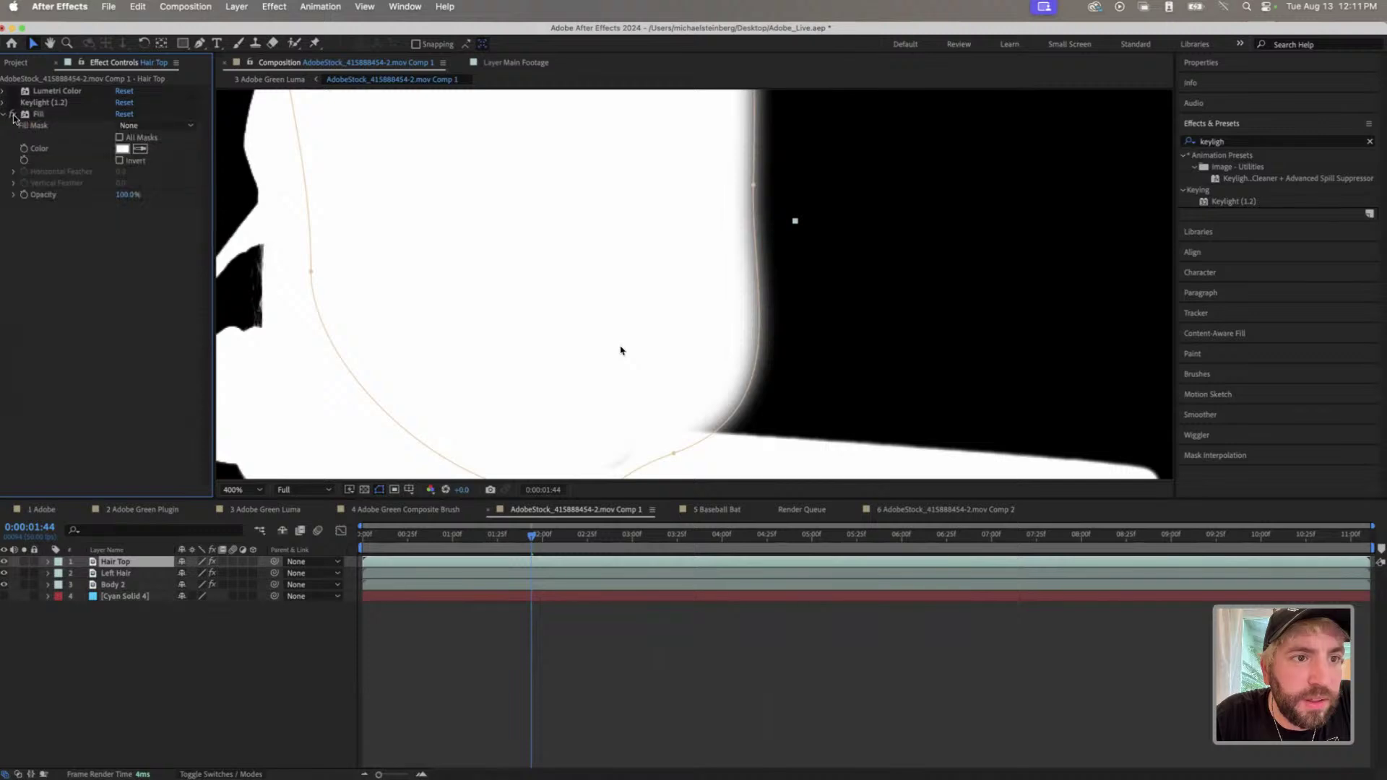
click(14, 115)
click(3, 114)
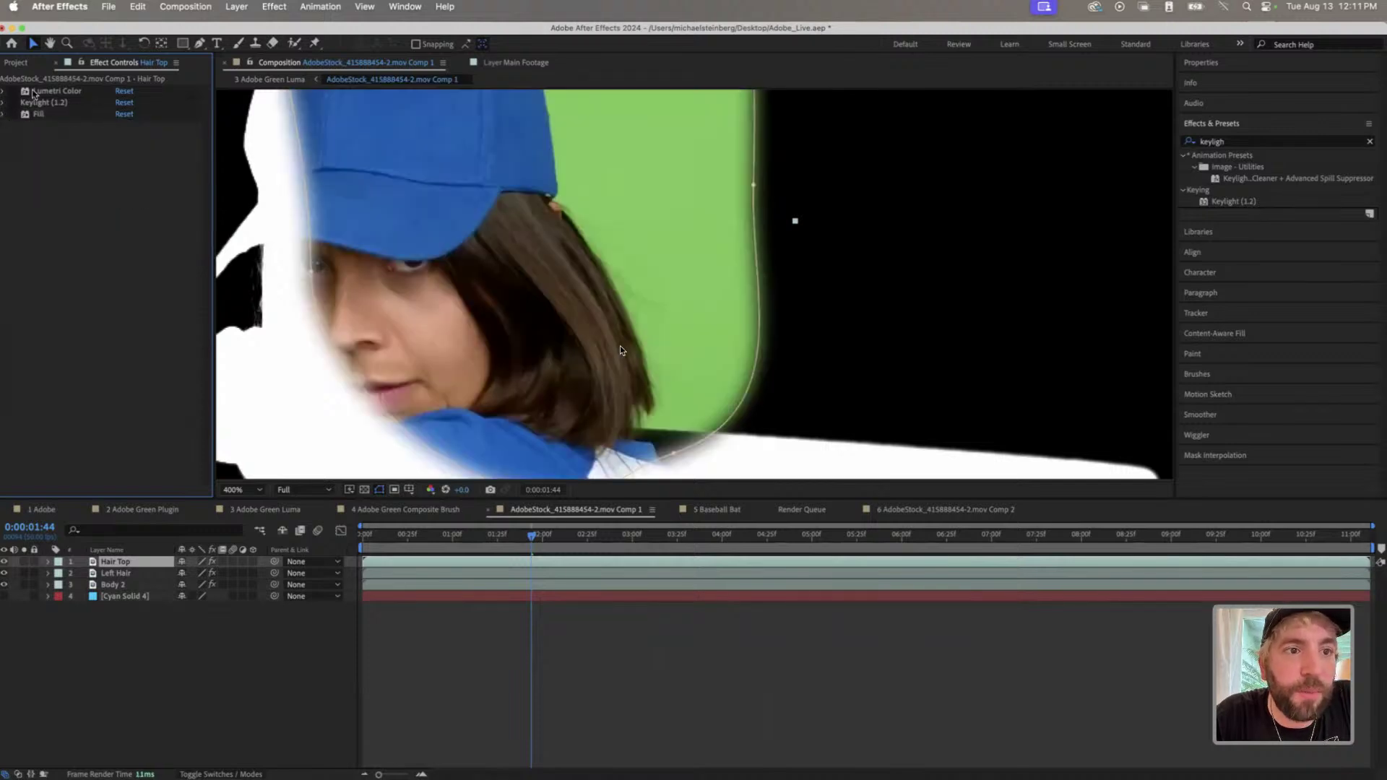
- Compare the Hair Top layer with Lumetri Color on and off, and look over the effect's Basic Correction and Curves settings
click(15, 92)
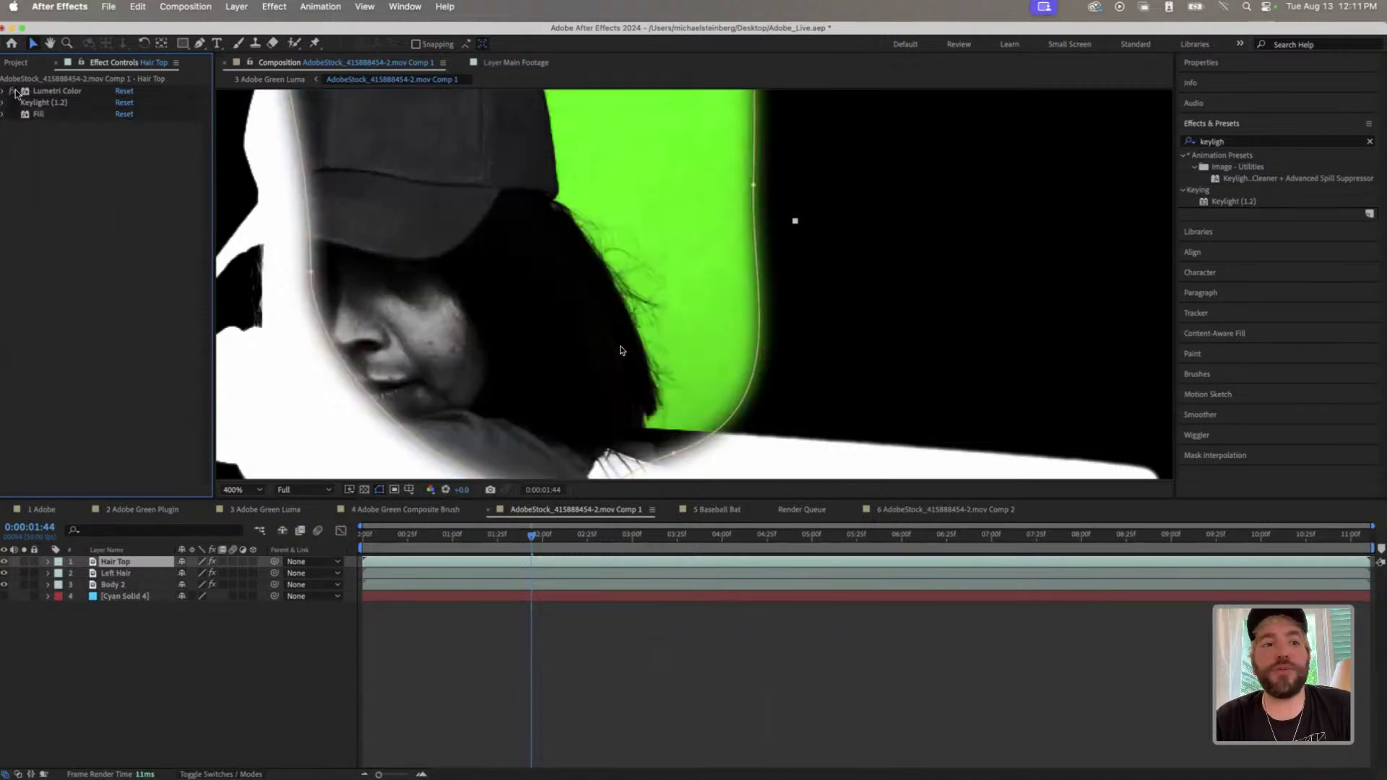
click(15, 92)
click(3, 92)
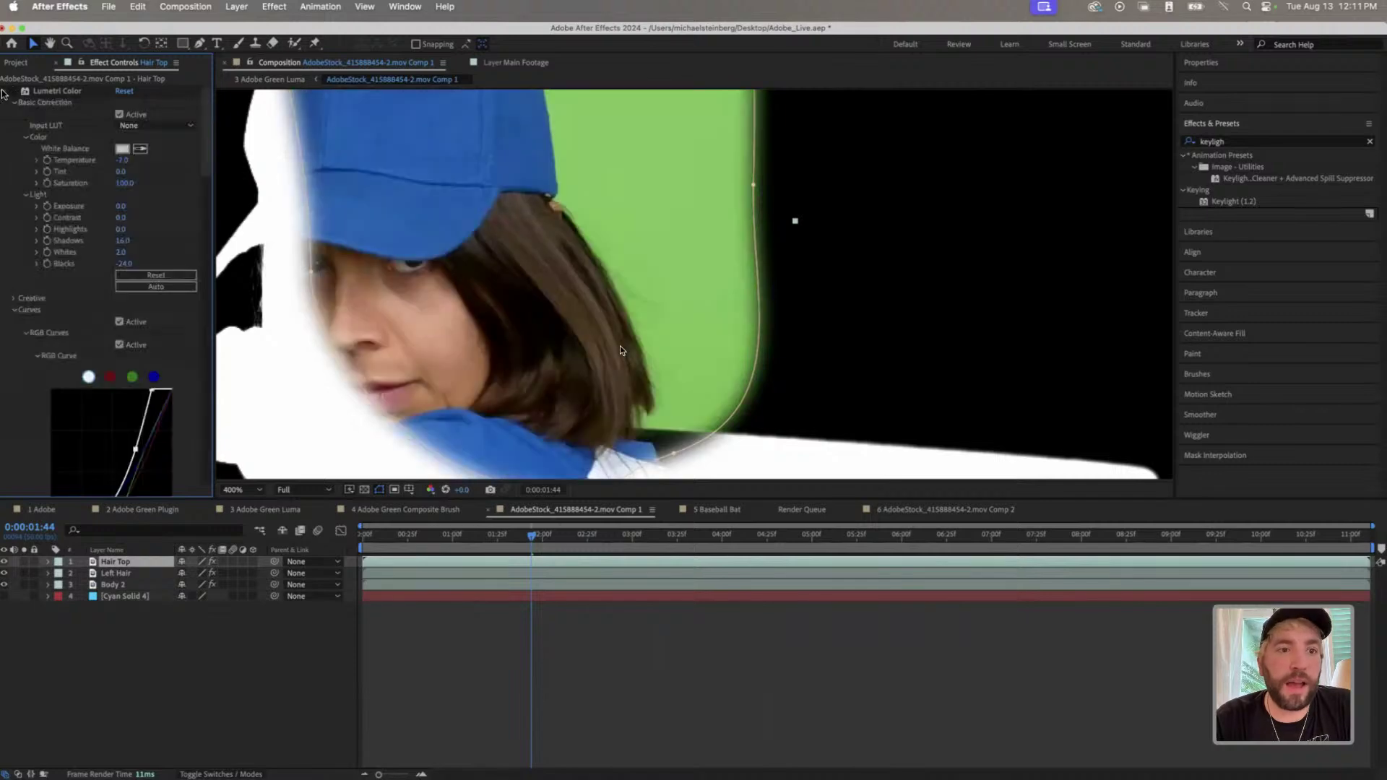
click(4, 92)
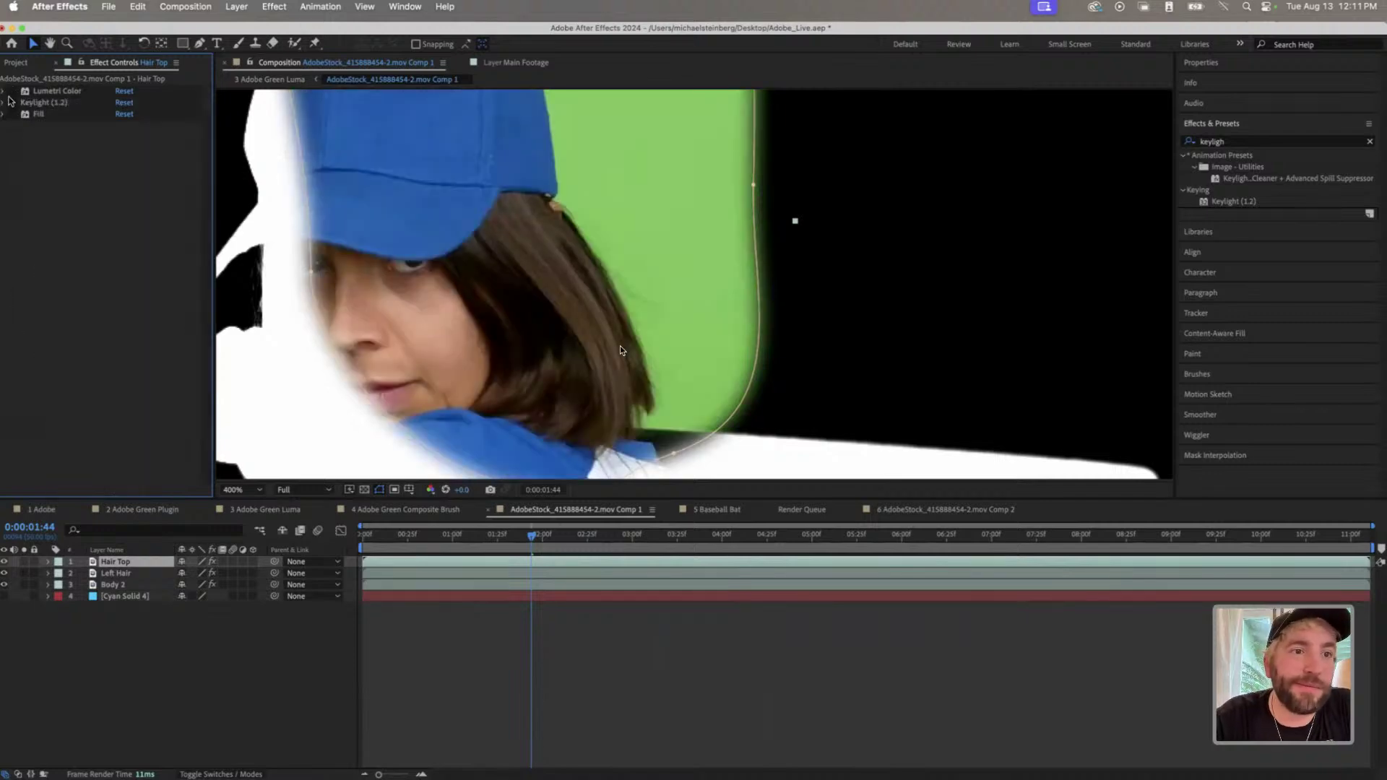
- Look through the Hair Top layer's Lumetri Color settings, from the RGB and hue saturation curves to the Color Wheels and HSL Secondary
click(5, 92)
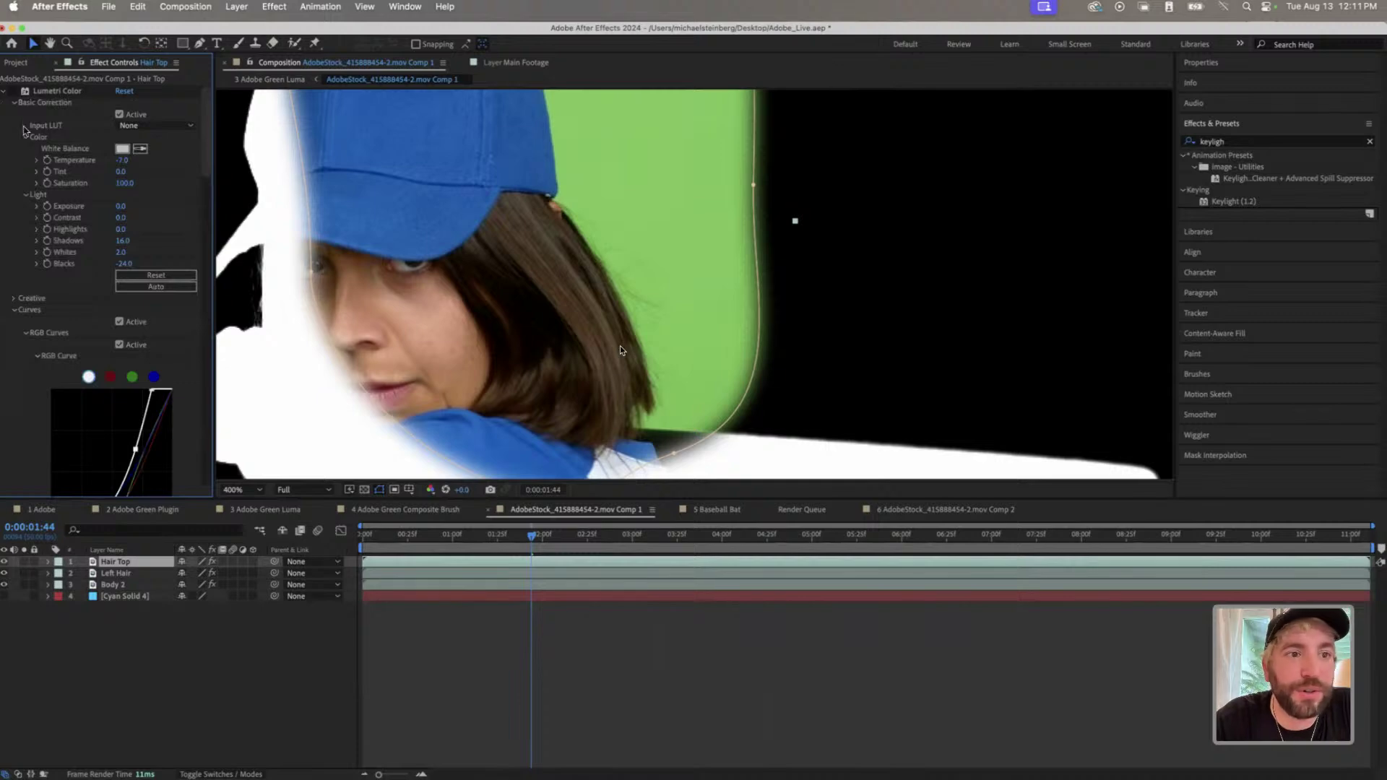
click(14, 104)
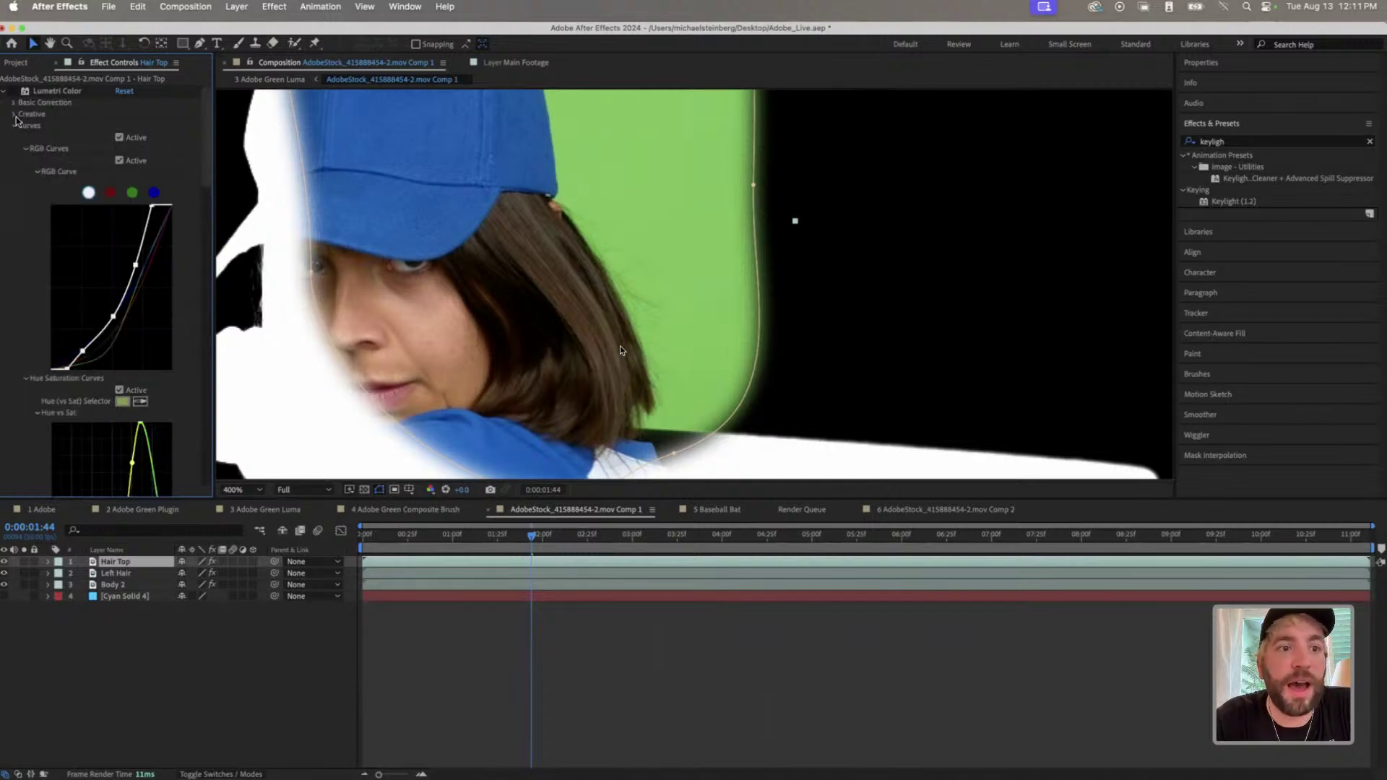
scroll(79, 183, down, 5)
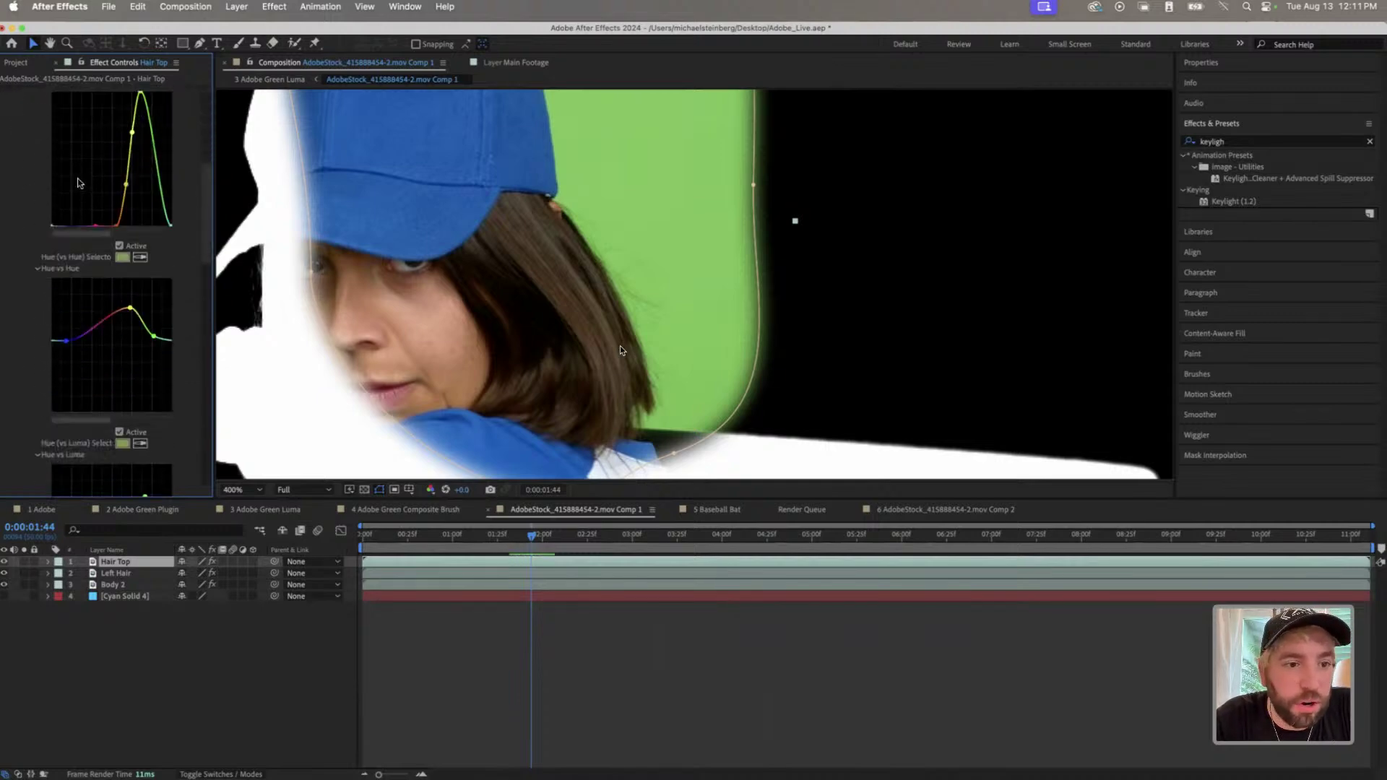
scroll(79, 183, down, 6)
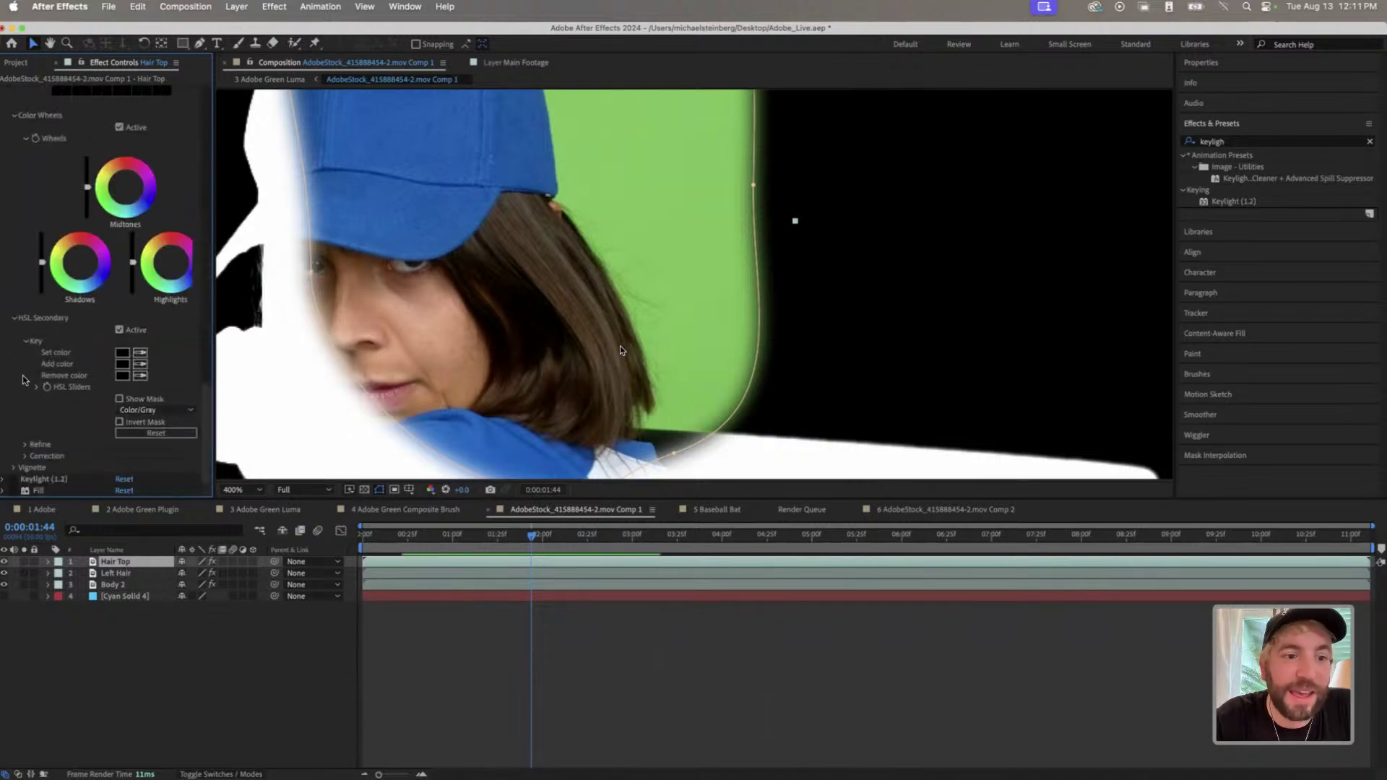
scroll(23, 376, up, 1)
scroll(24, 376, up, 10)
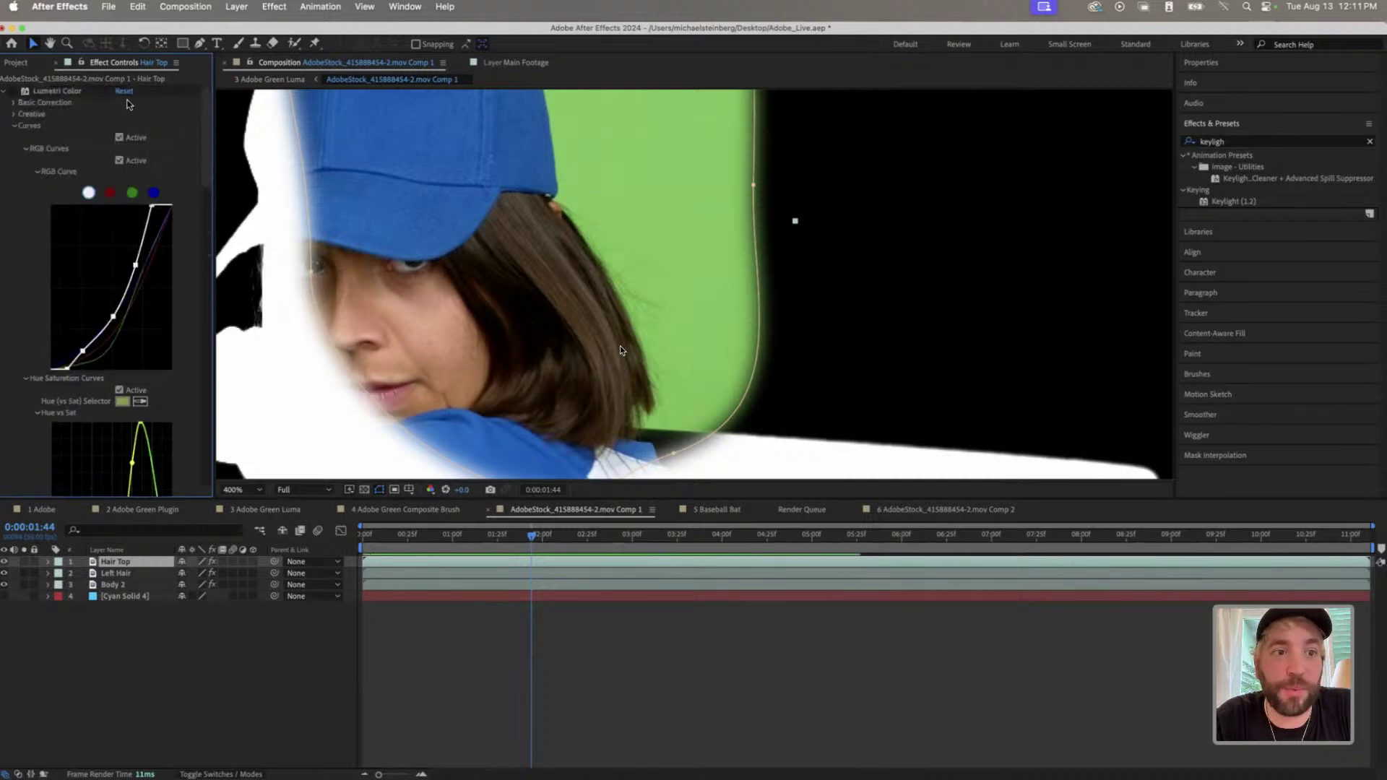
click(445, 7)
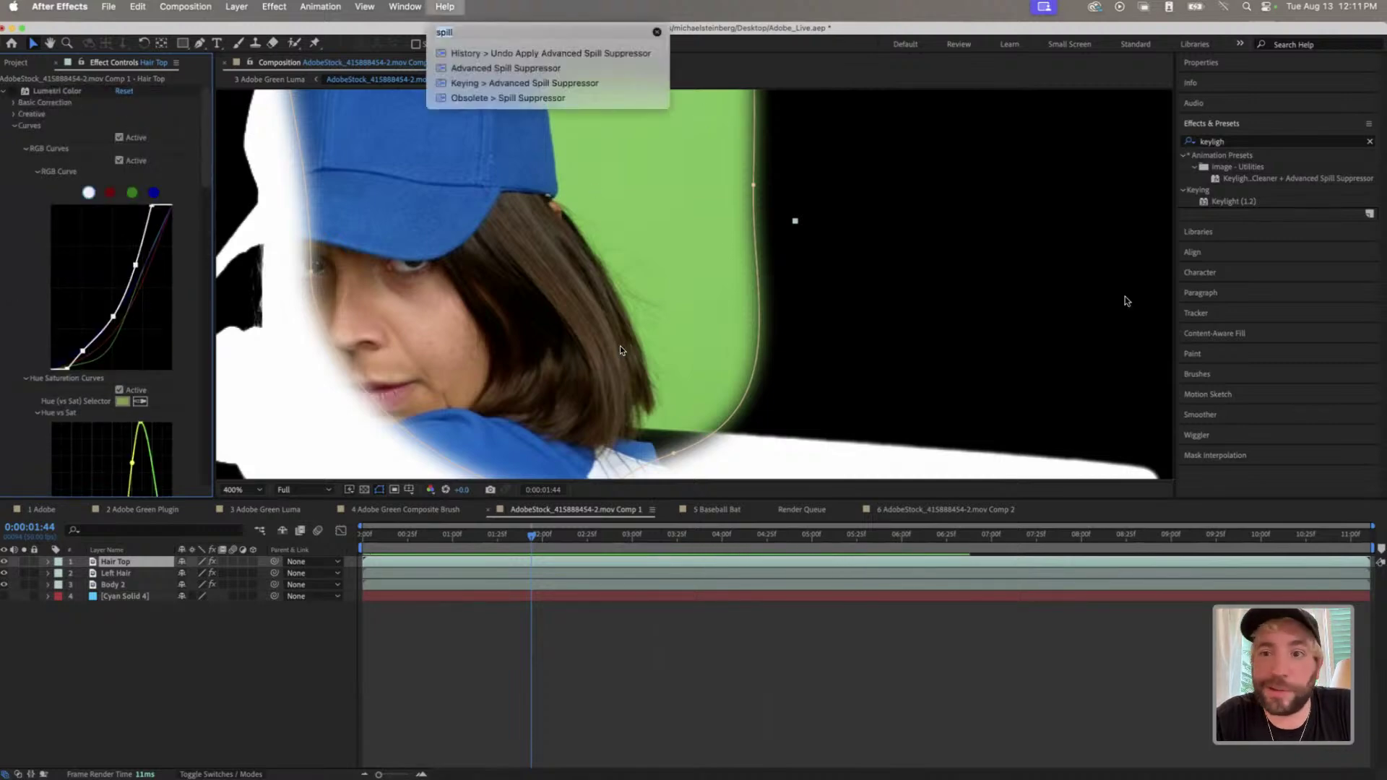
key(Escape)
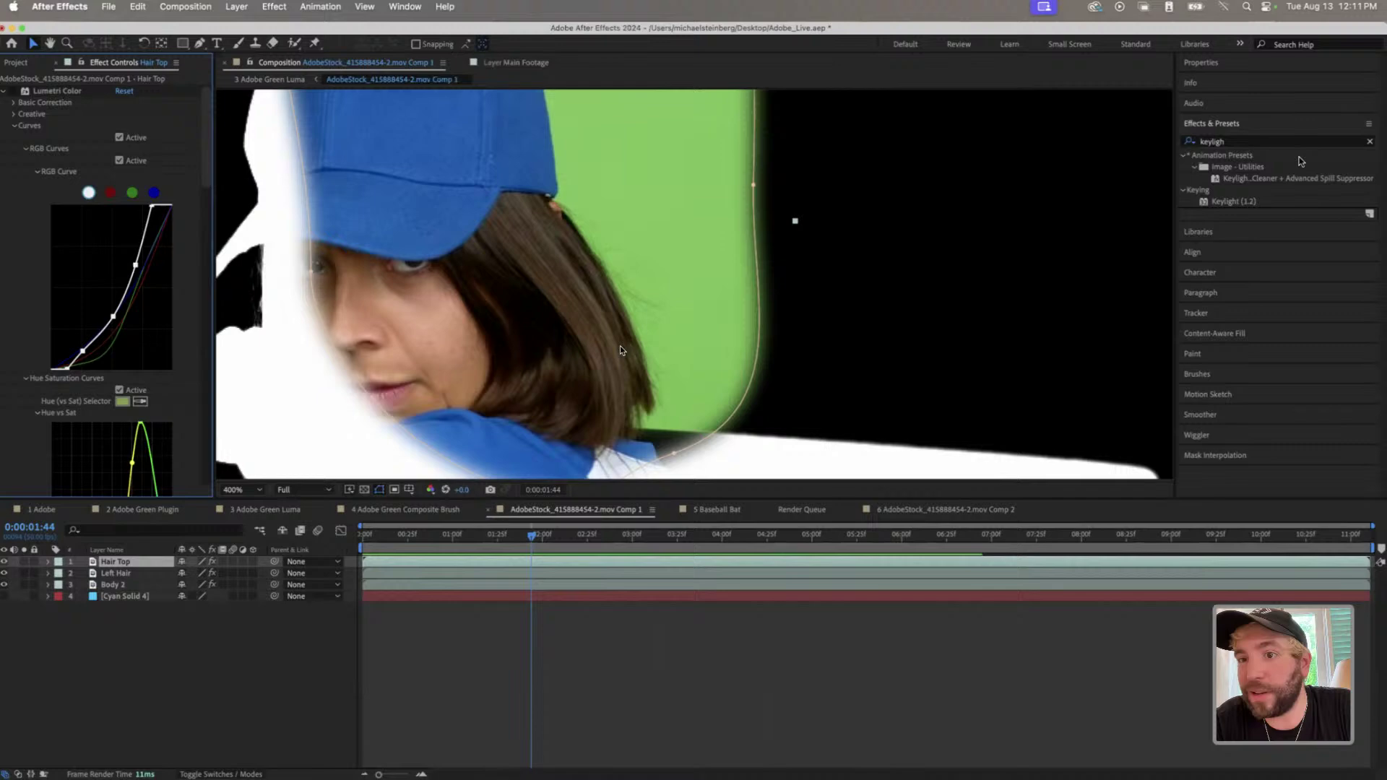
click(1252, 142)
text(h)
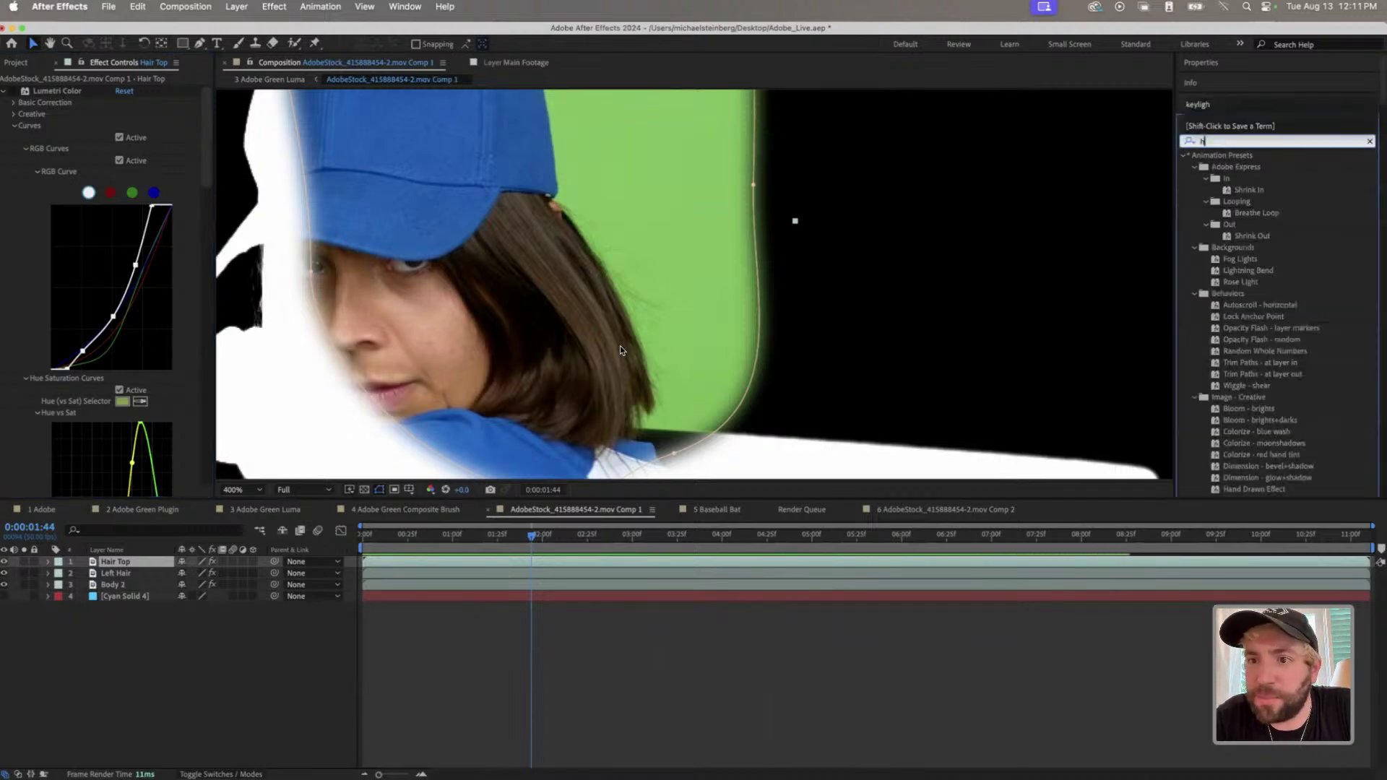
key(BackSpace)
text(lumi)
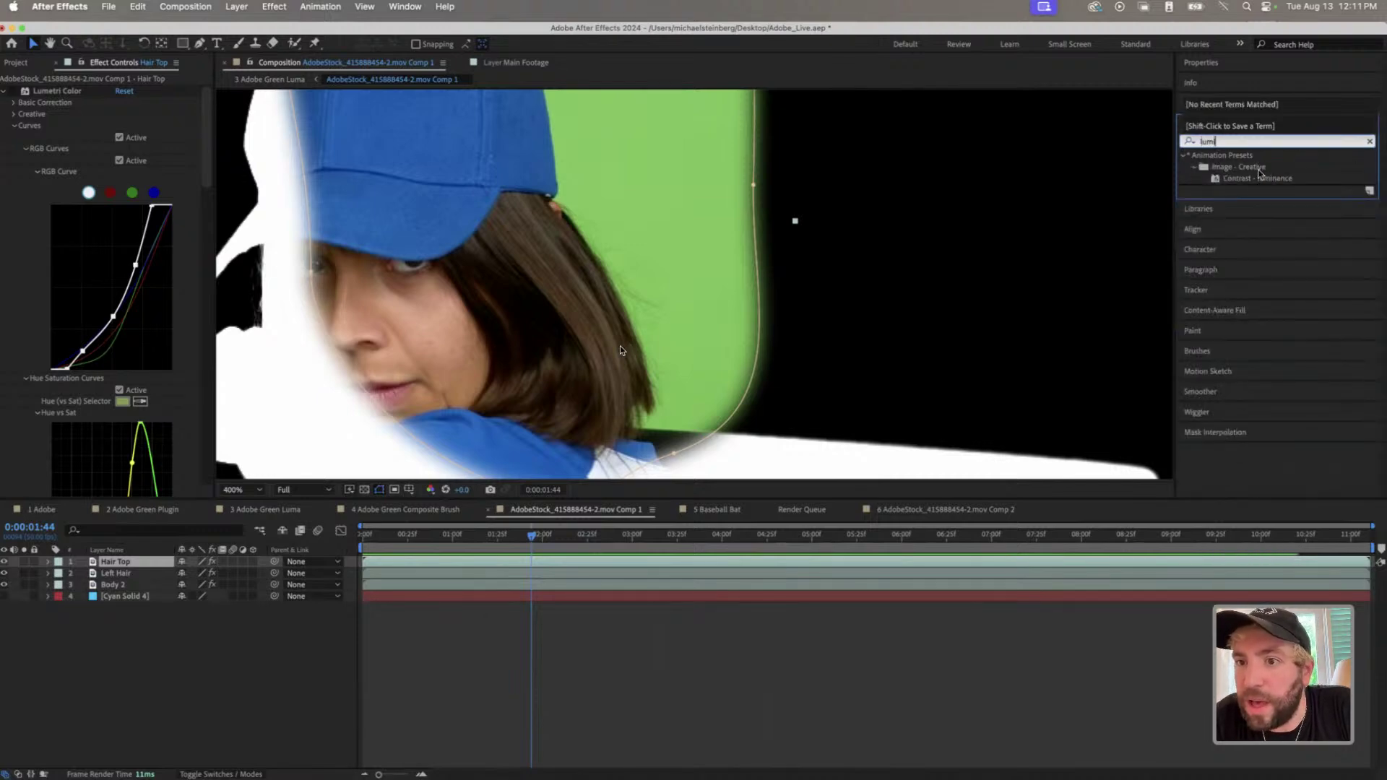
key(BackSpace)
key(BackSpace)
key(BackSpace)
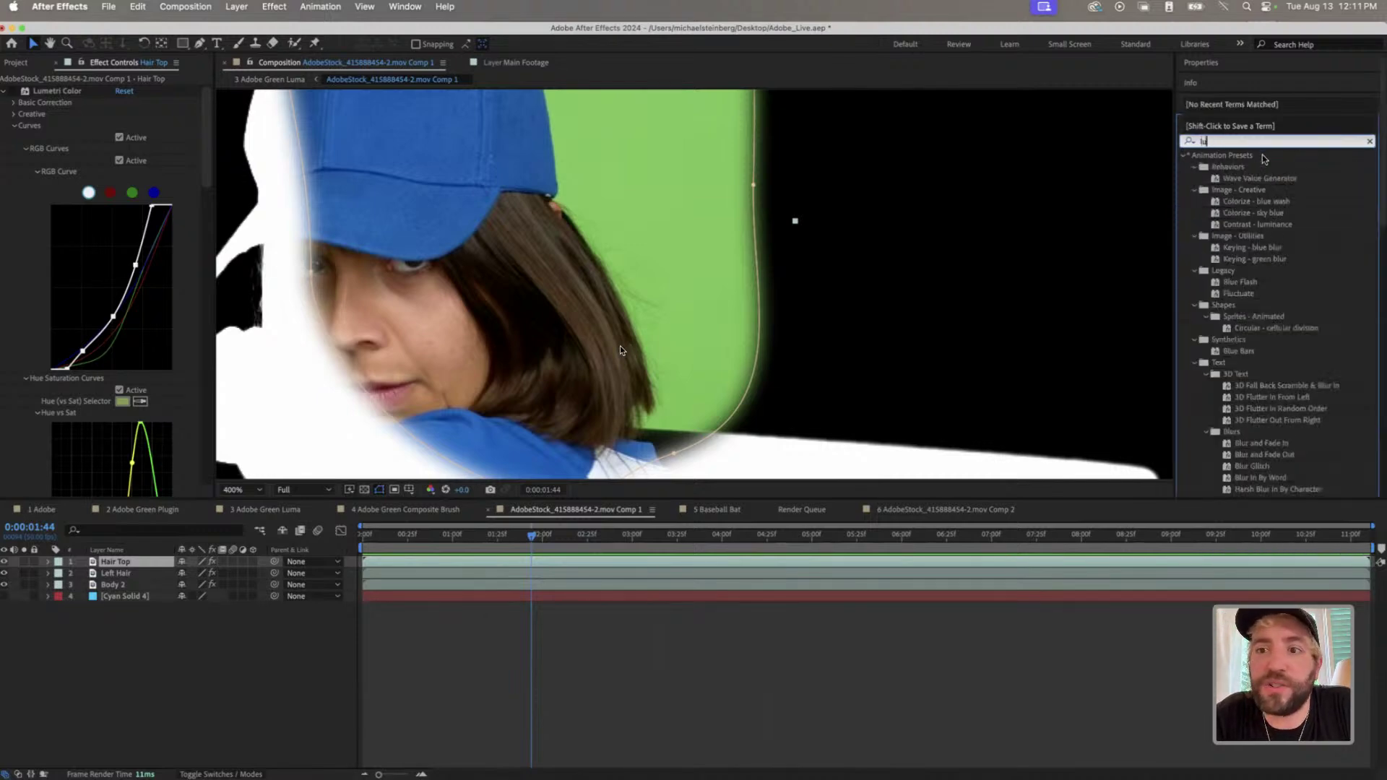
- Duplicate the Lumetri Color effect on the Hair Top layer and collapse both copies
click(64, 93)
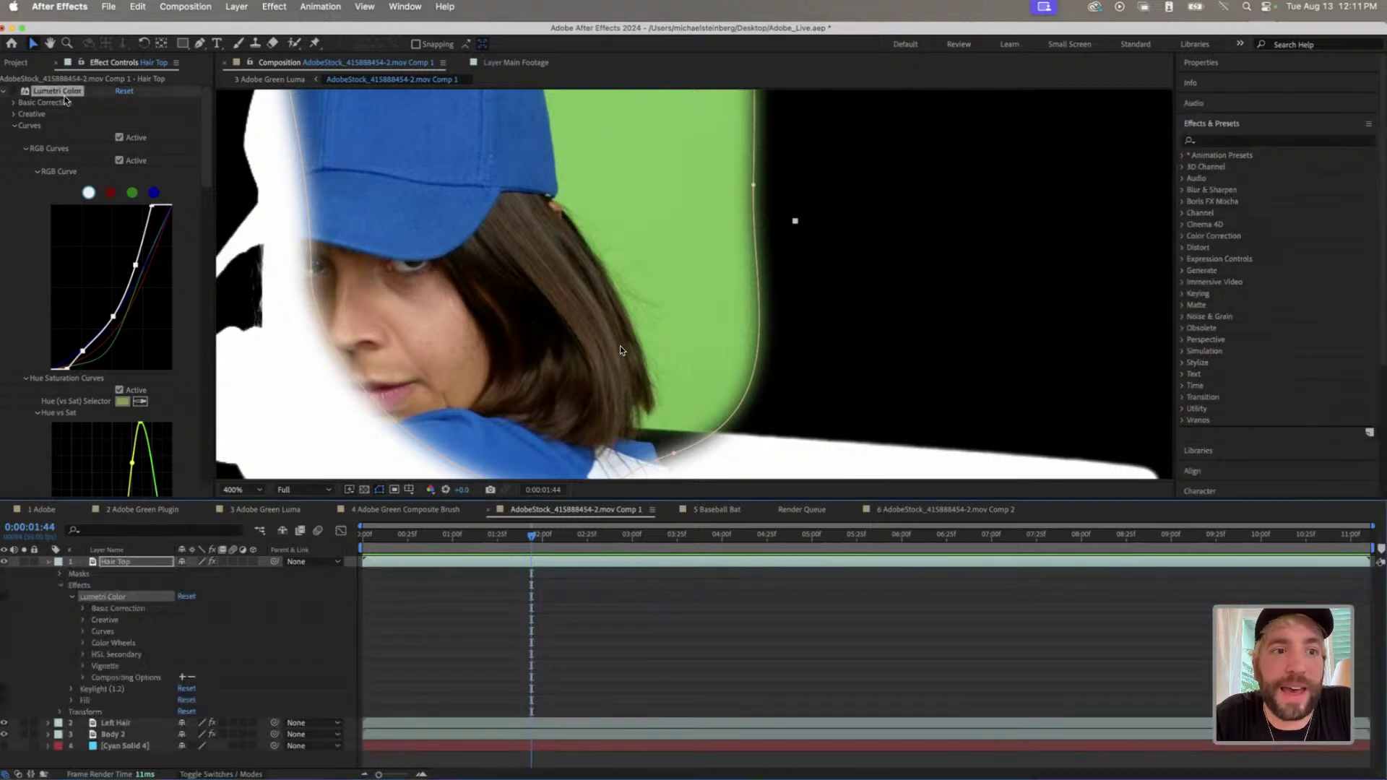
key(super+d)
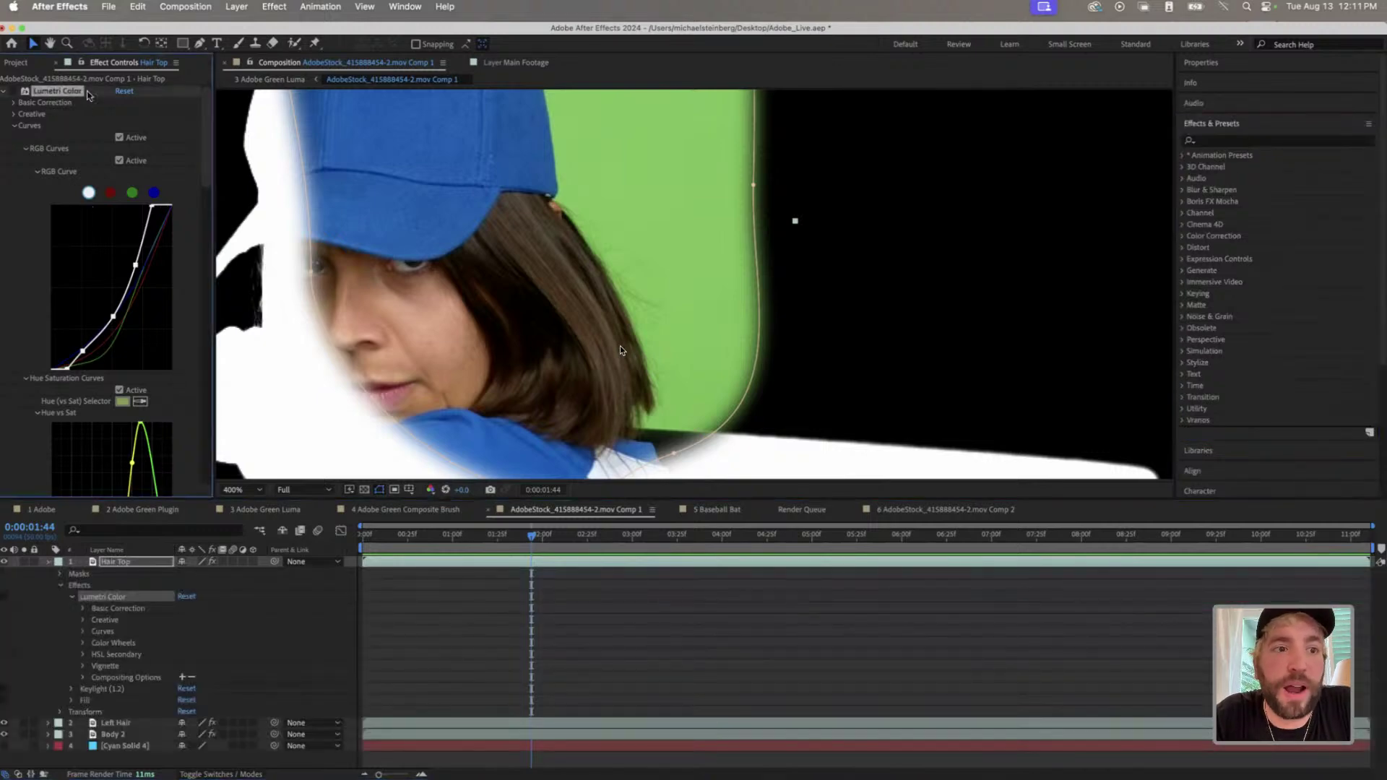
click(6, 92)
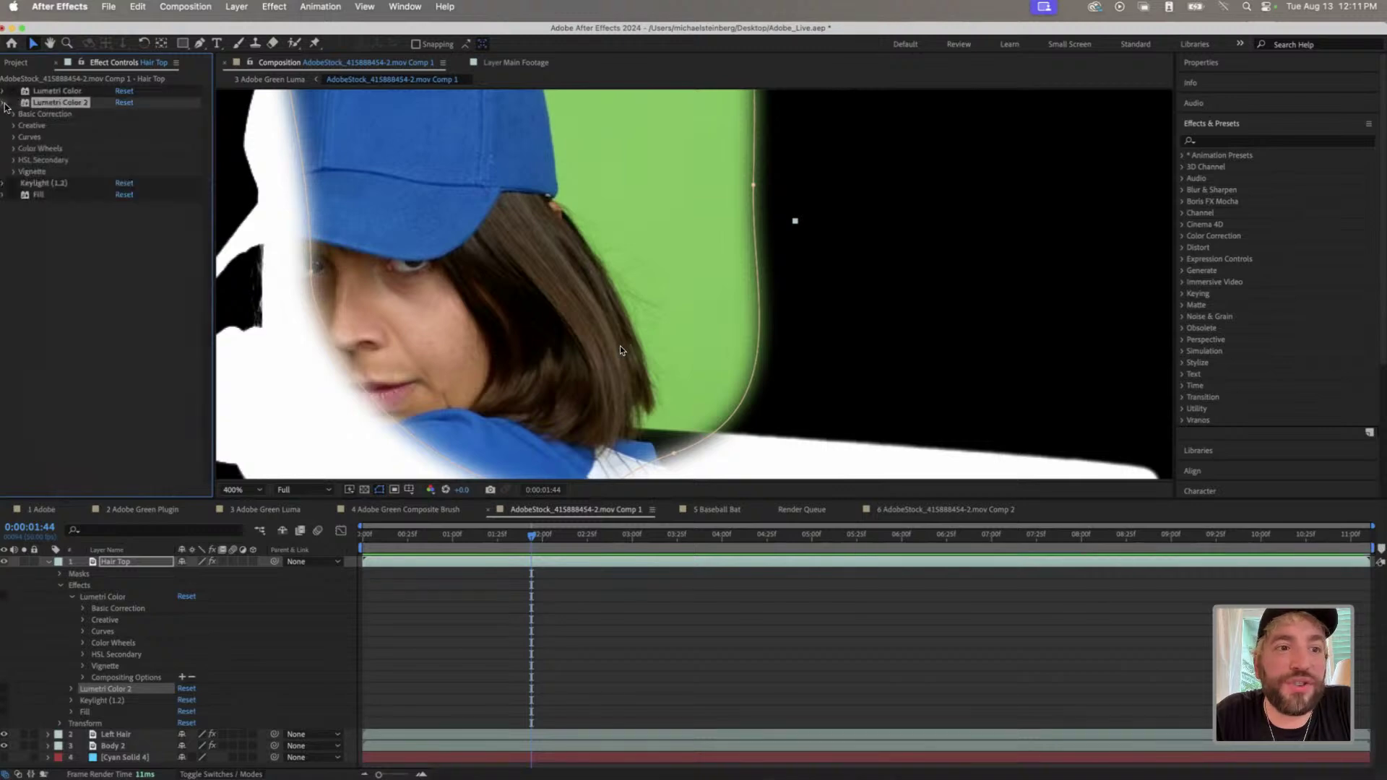
click(5, 104)
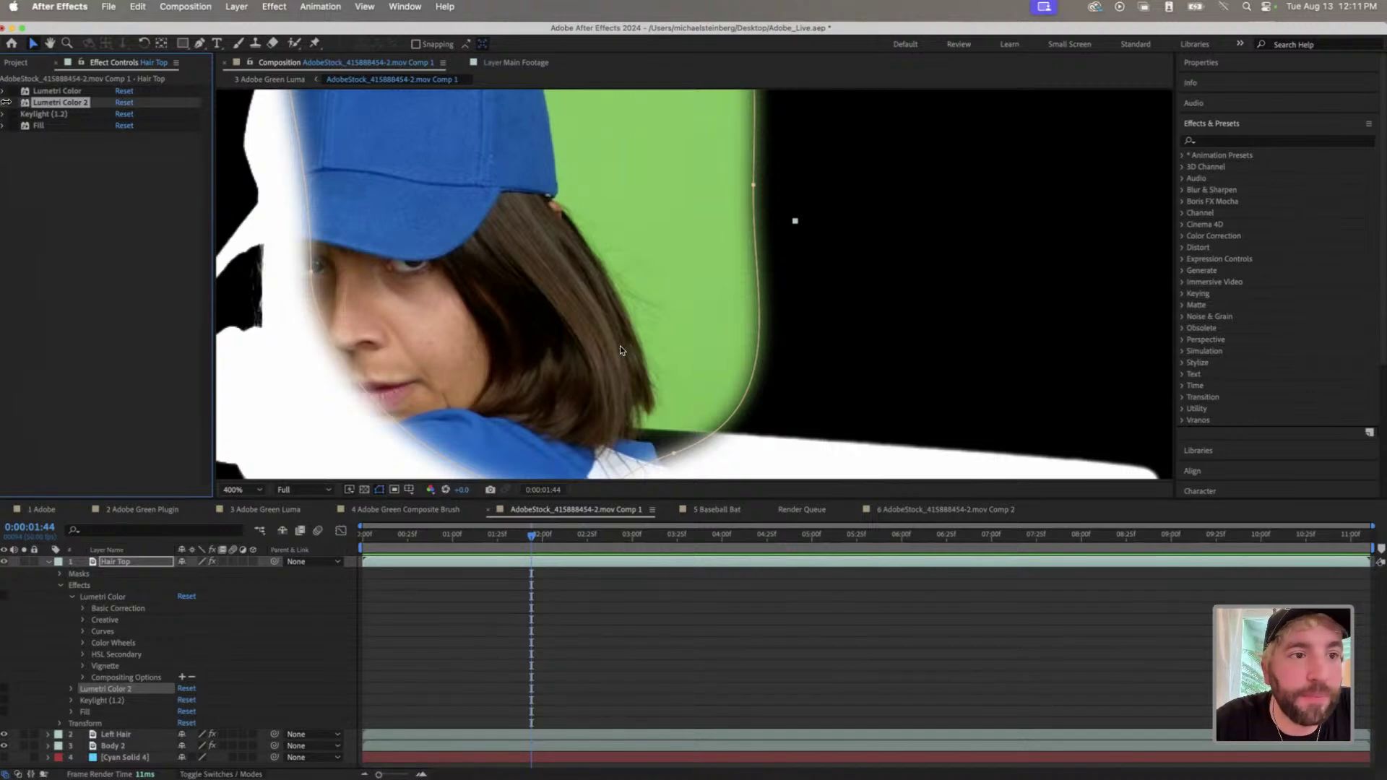
- Enable the original Lumetri Color effect on Hair Top and reset its settings
click(10, 91)
click(129, 92)
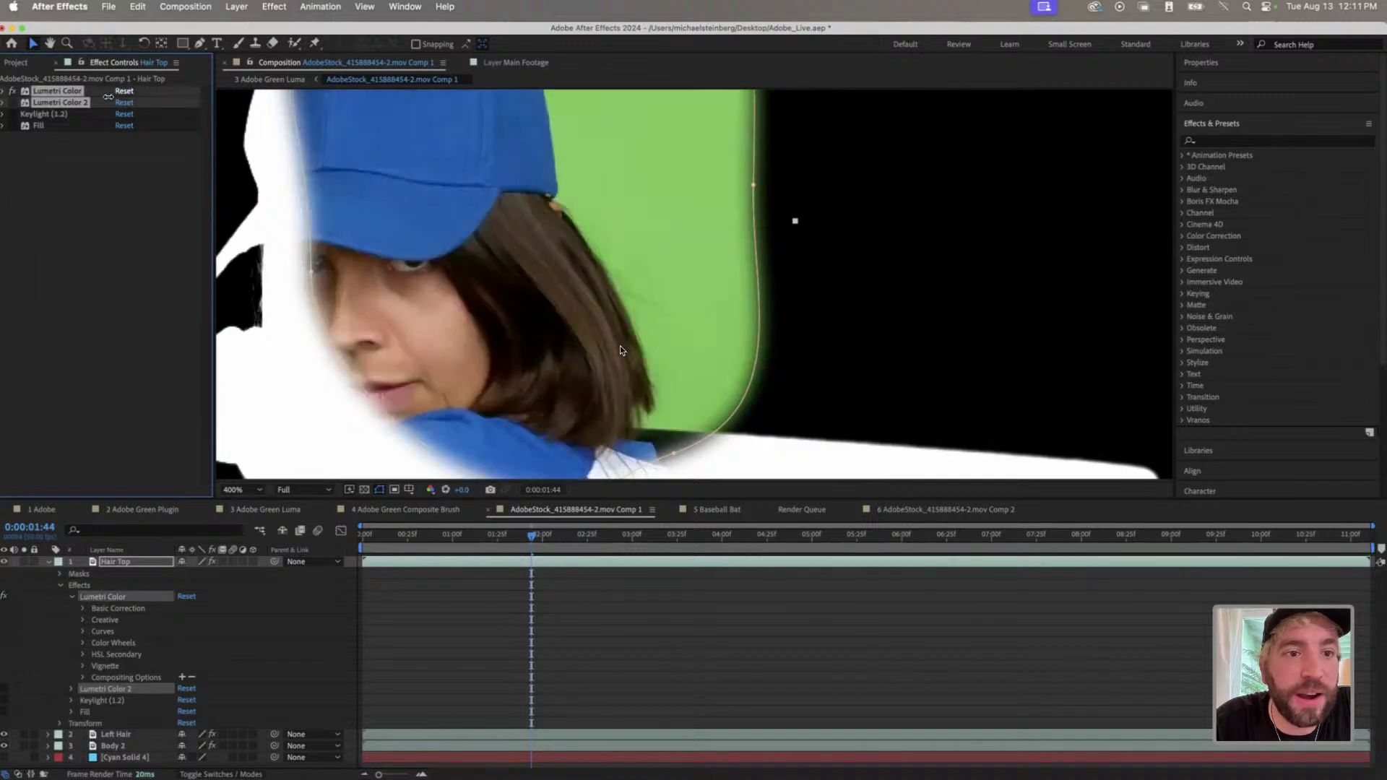
click(41, 175)
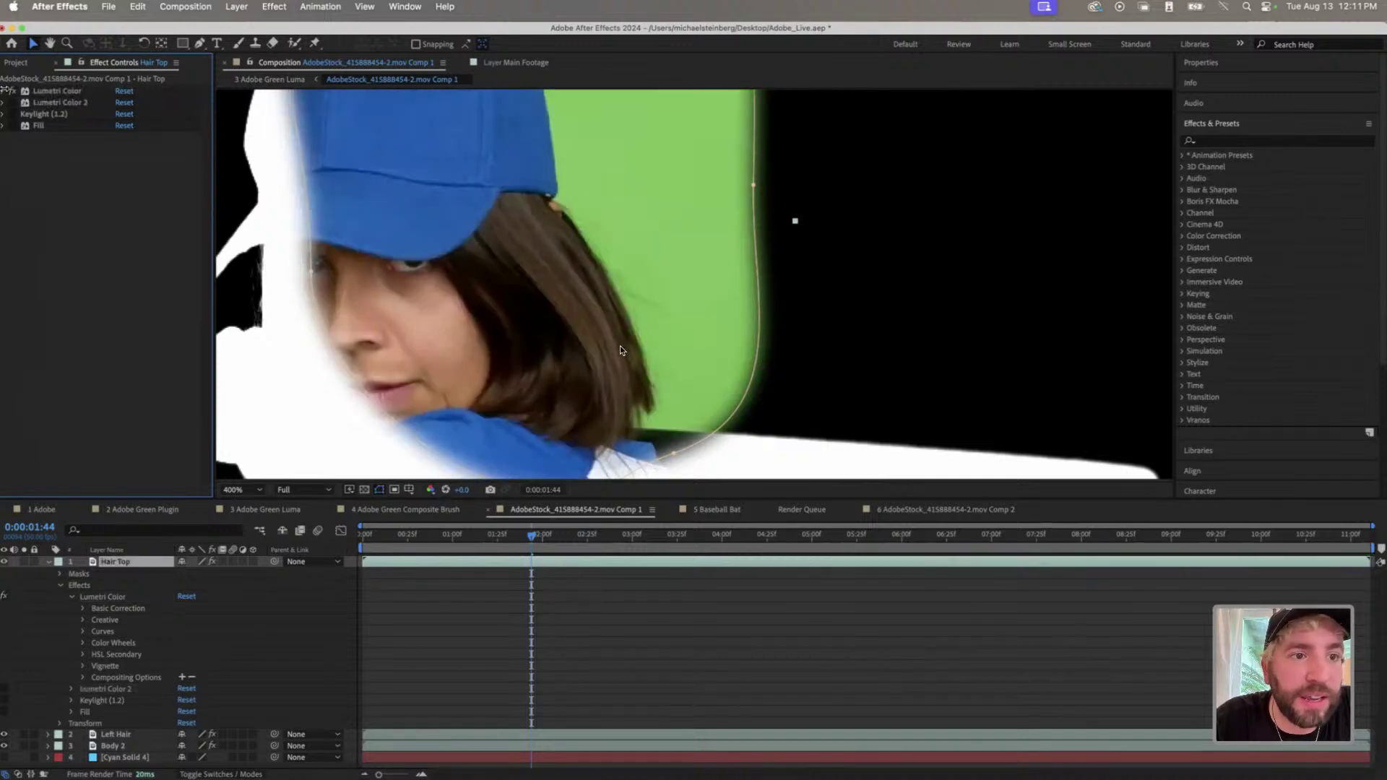
- Shape the first Lumetri Color effect's master RGB curve into a steep contrast curve, darkening the shadows and midtones and lifting the highlights
click(4, 91)
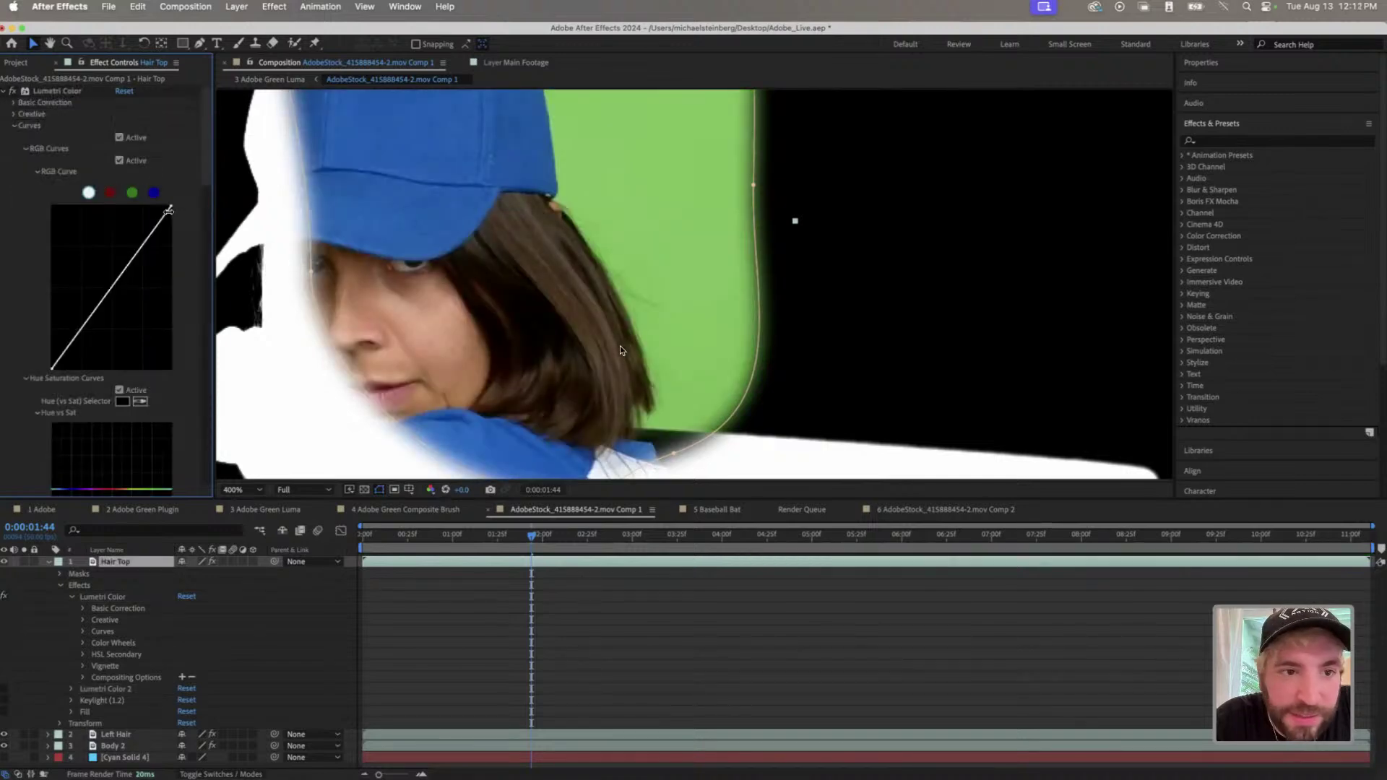
drag(164, 215, 141, 286)
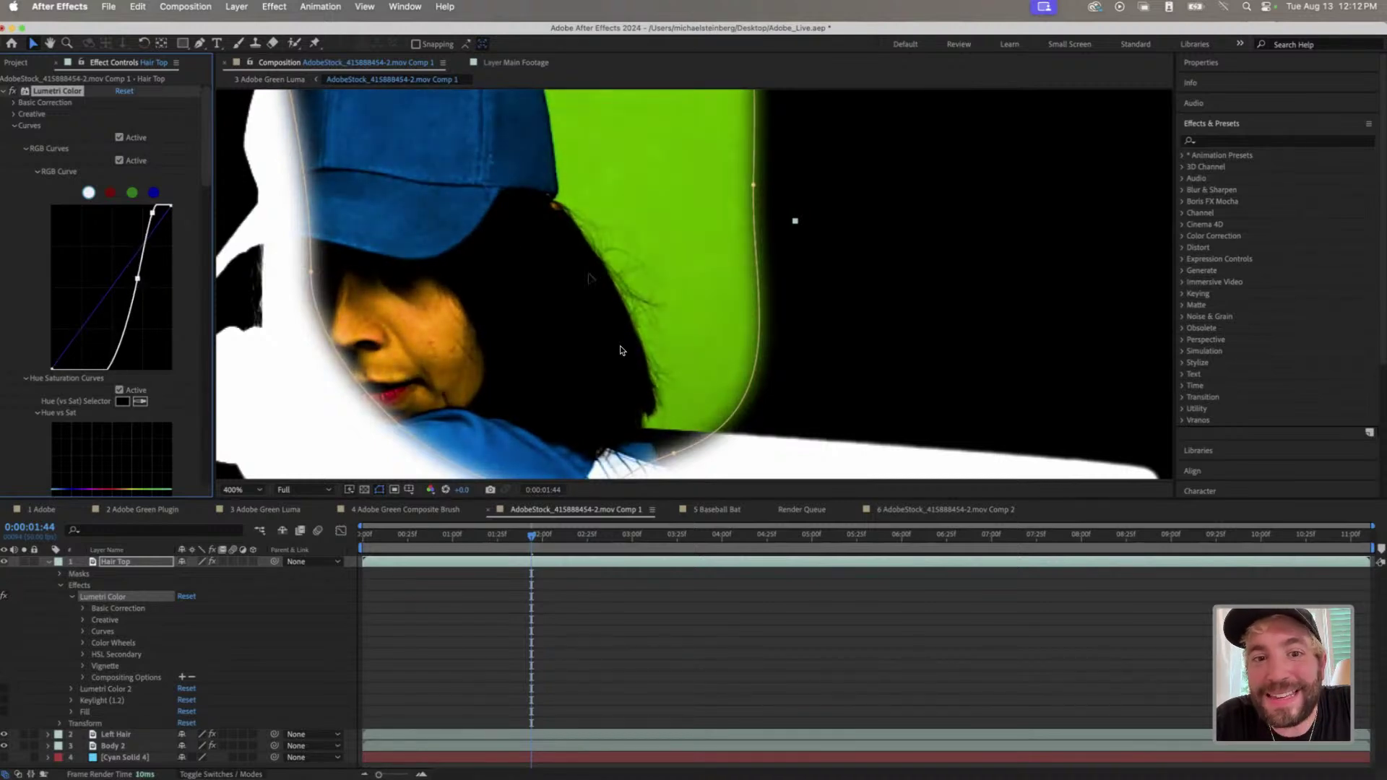
scroll(589, 278, up, 1)
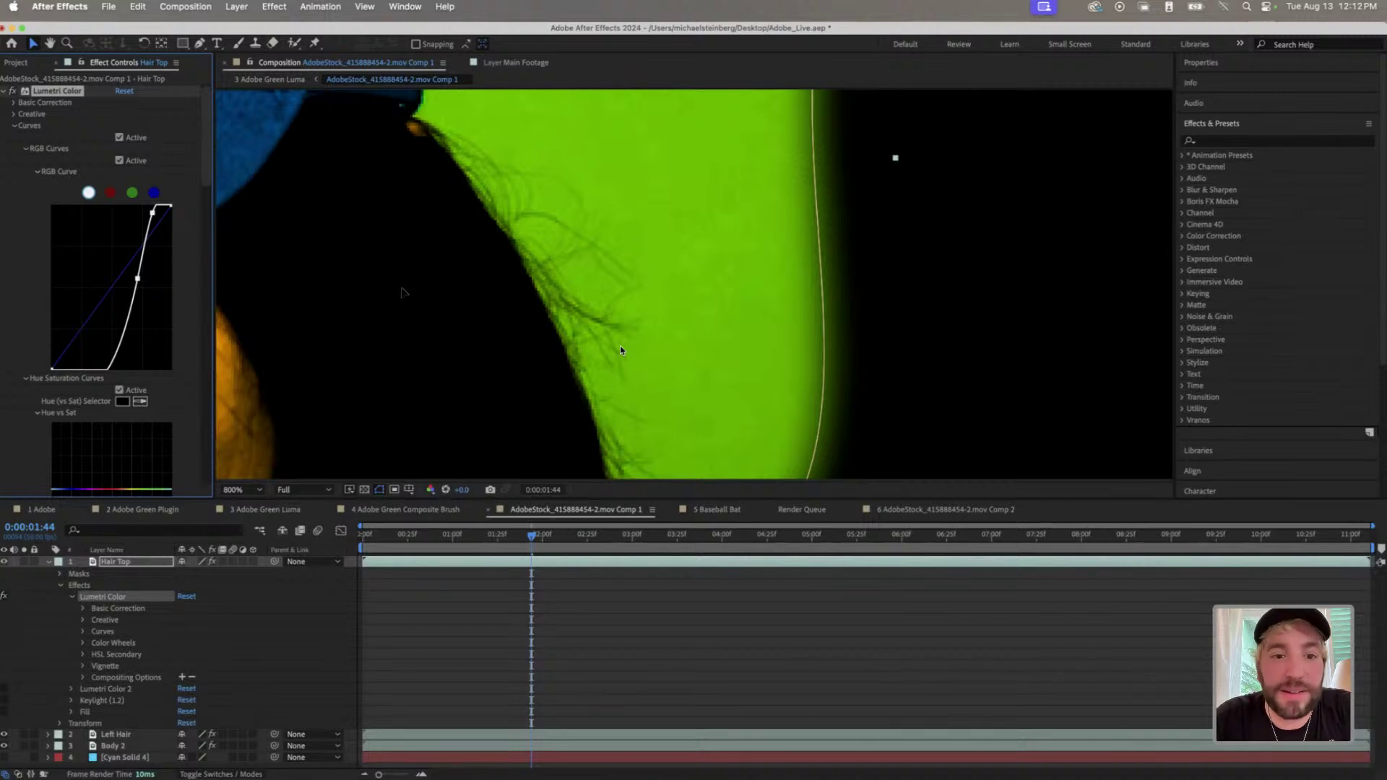
scroll(620, 350, down, 1)
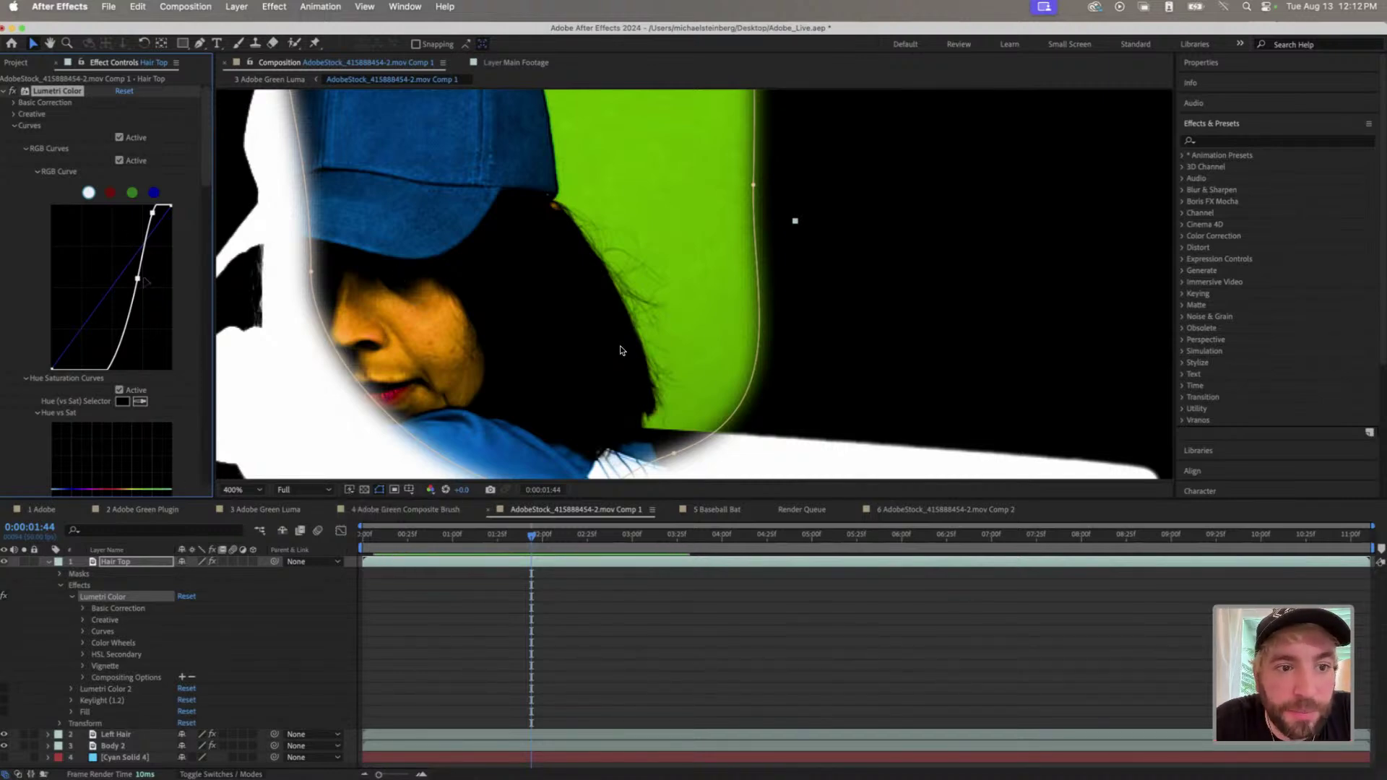
mouse_move(143, 281)
mouse_down()
mouse_move(150, 309)
mouse_move(130, 260)
mouse_move(135, 273)
mouse_up()
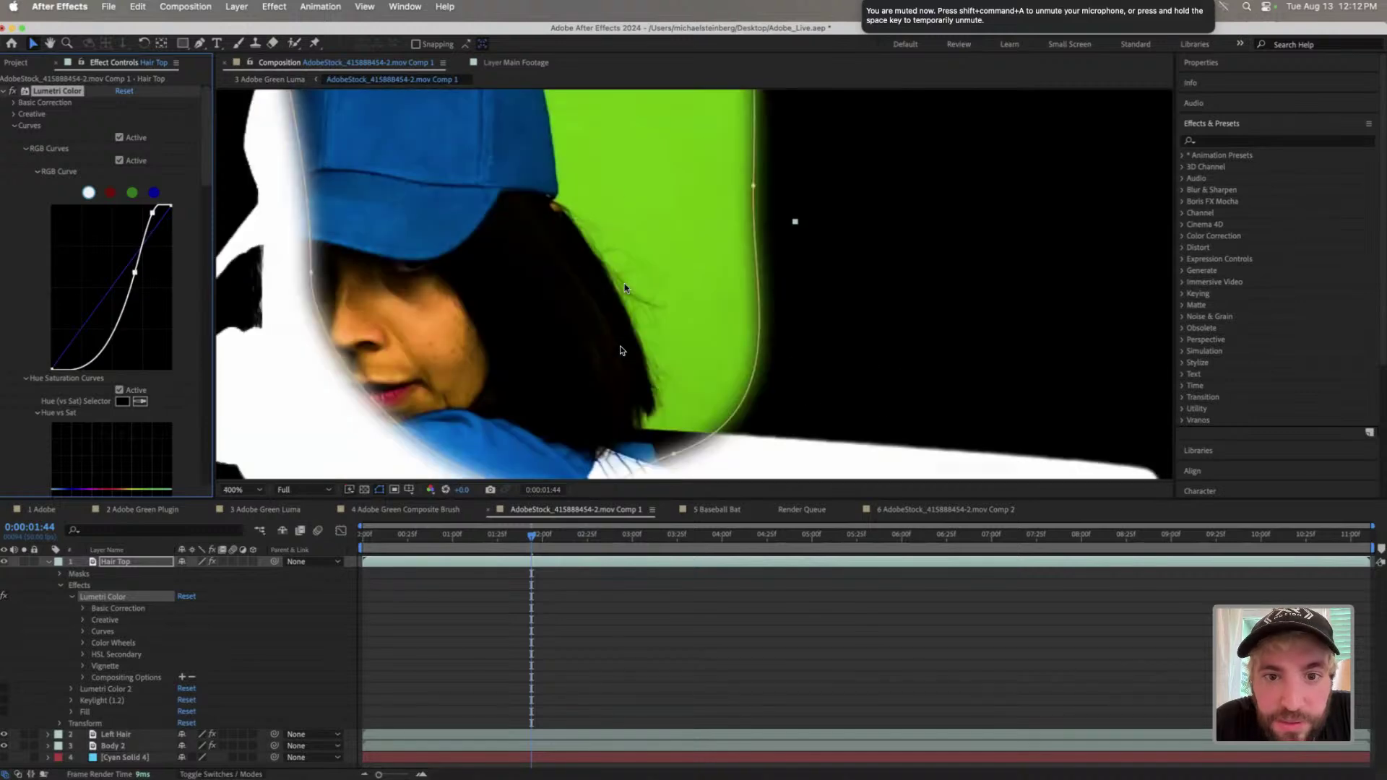
- Add points to the green channel curve in Lumetri Color, raising the upper midtones to brighten the green screen behind the hair
scroll(620, 351, up, 2)
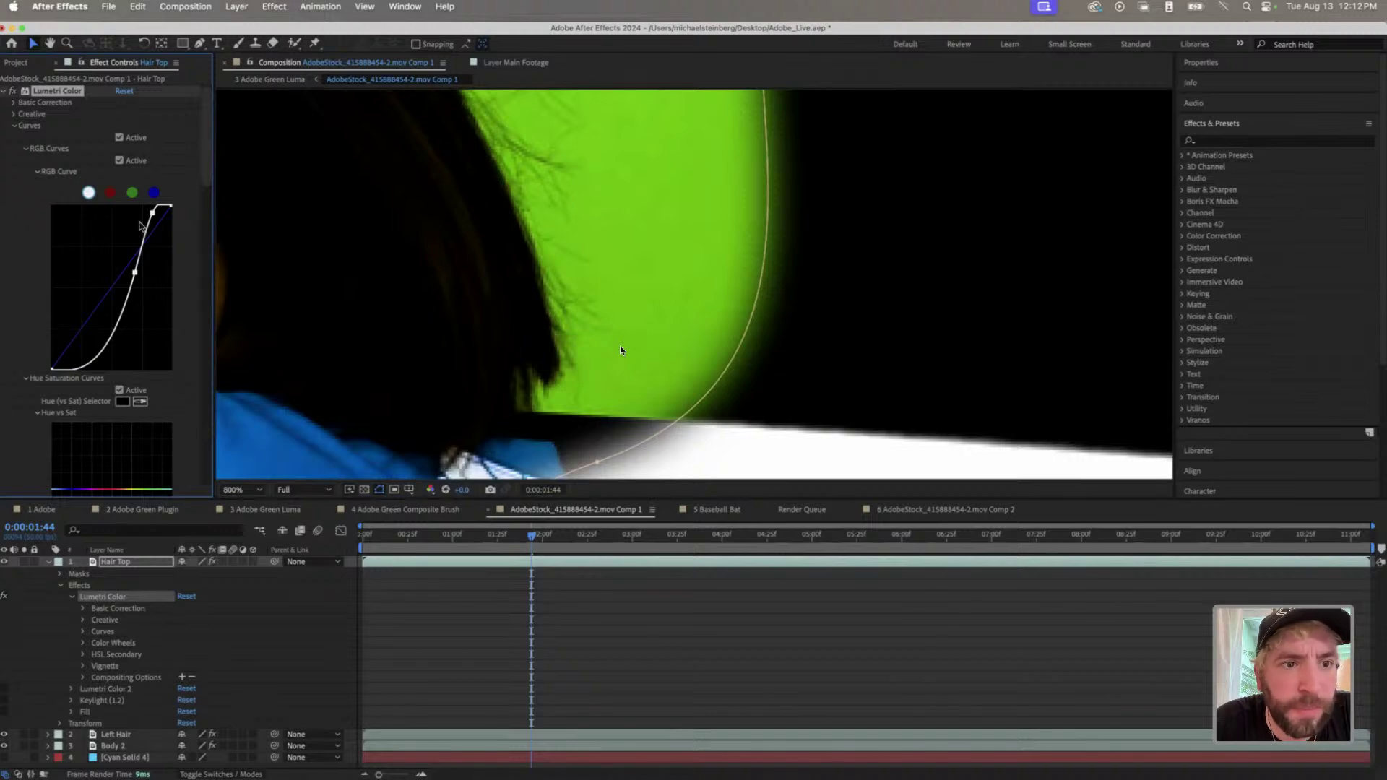
click(132, 192)
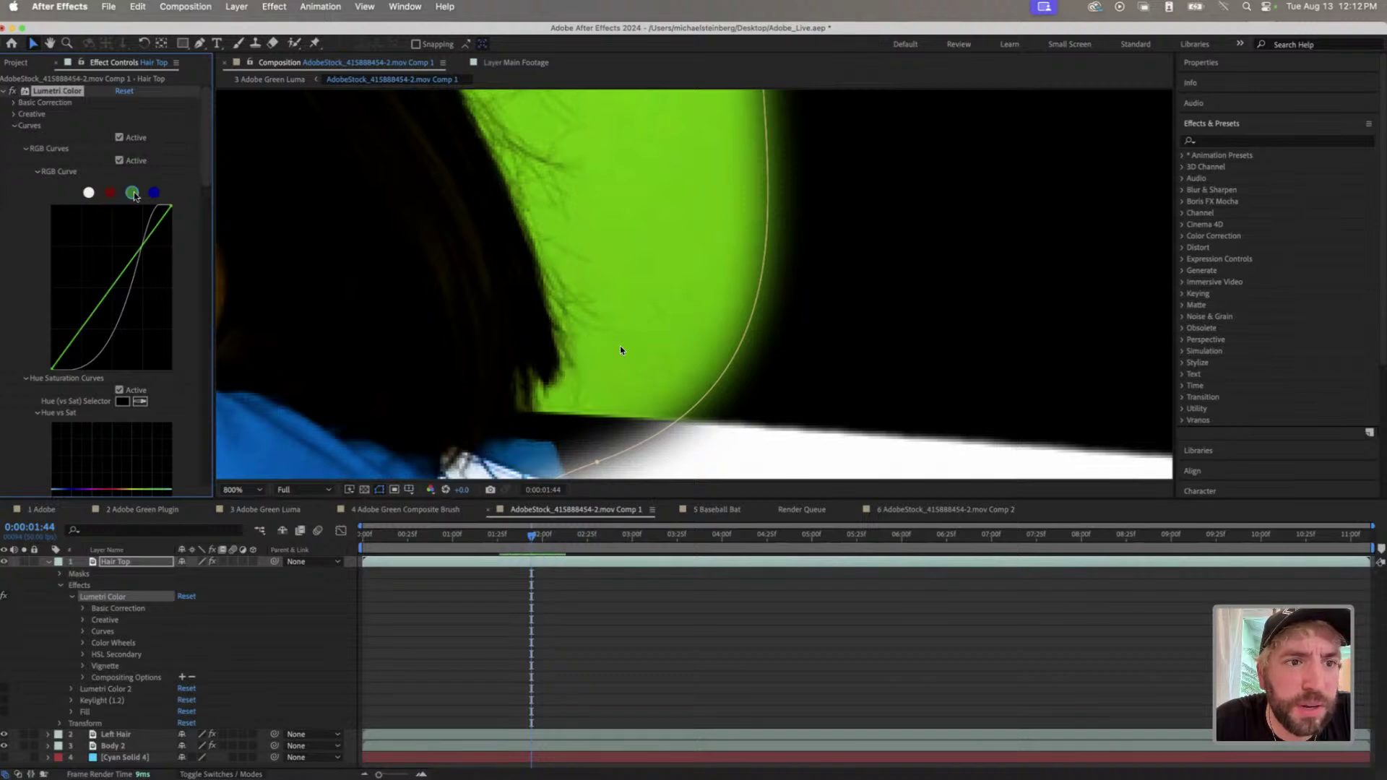
drag(138, 253, 80, 333)
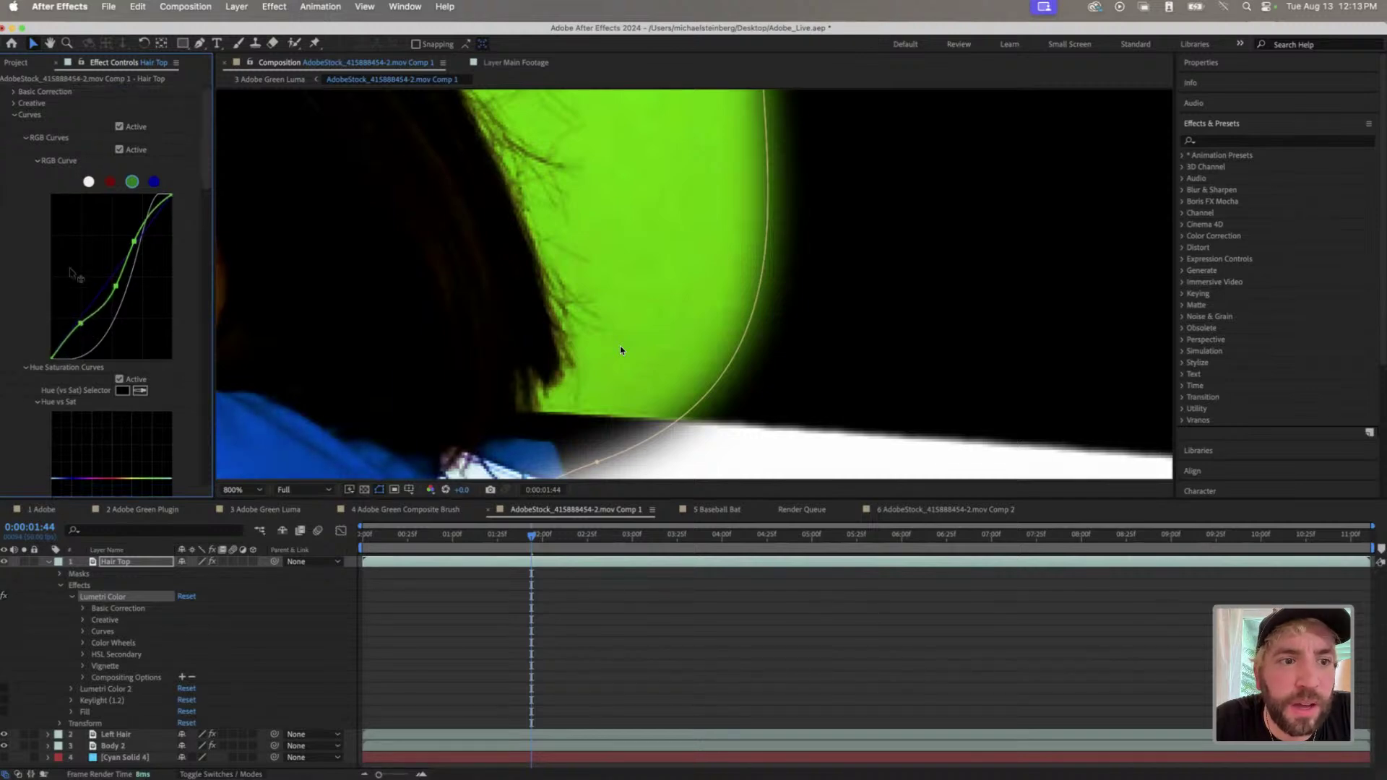
- Try raising Shadows to 18 and lowering Highlights in Lumetri Color's Basic Correction, and reset the section
click(14, 103)
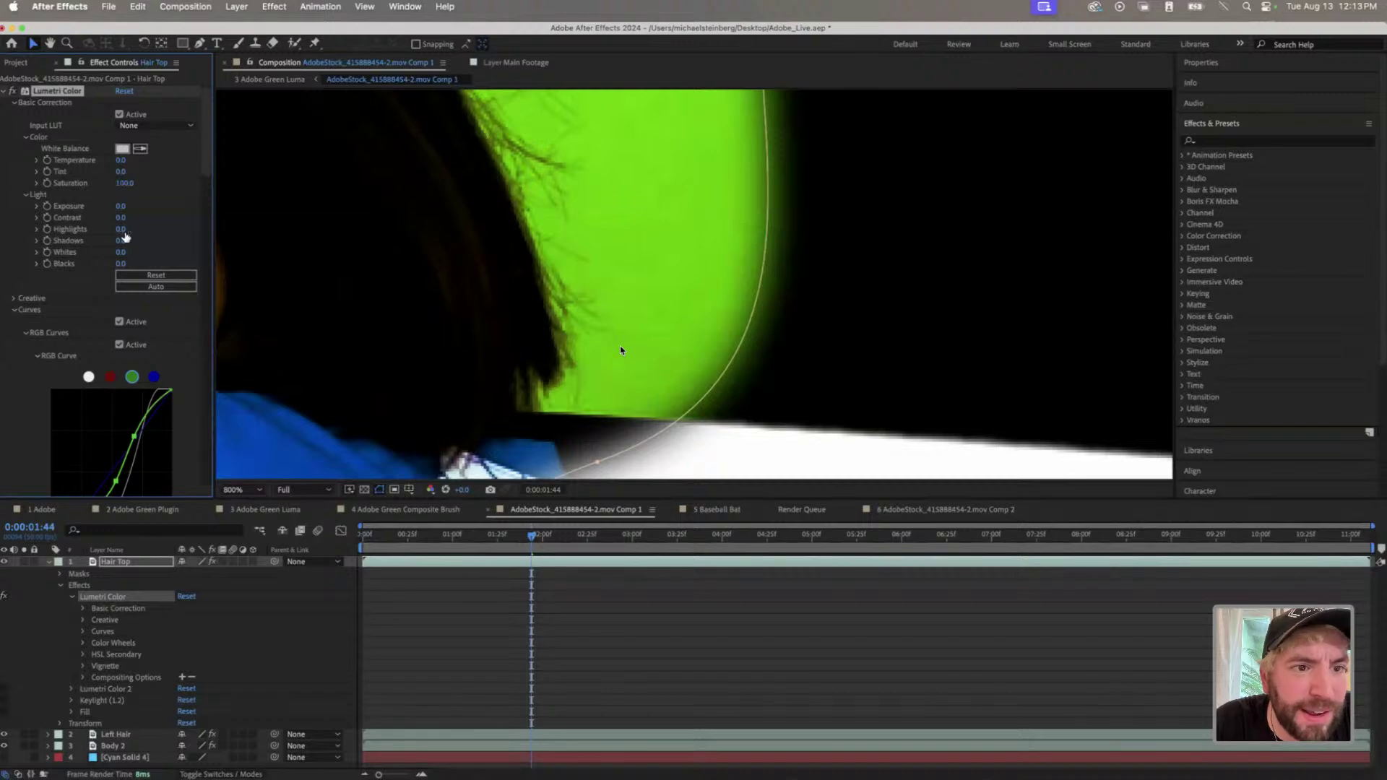
mouse_move(123, 229)
mouse_down()
mouse_move(114, 238)
mouse_move(127, 236)
mouse_up()
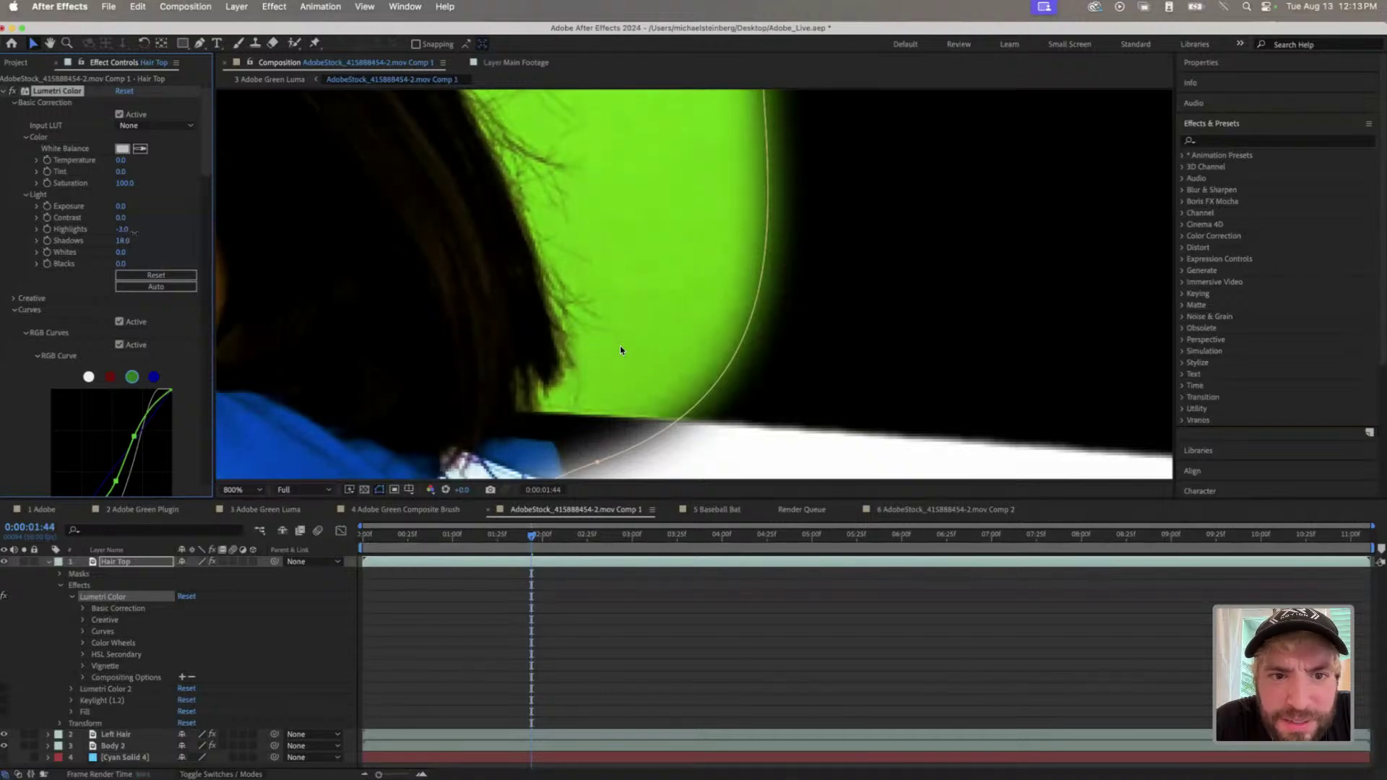
drag(122, 231, 99, 247)
click(156, 275)
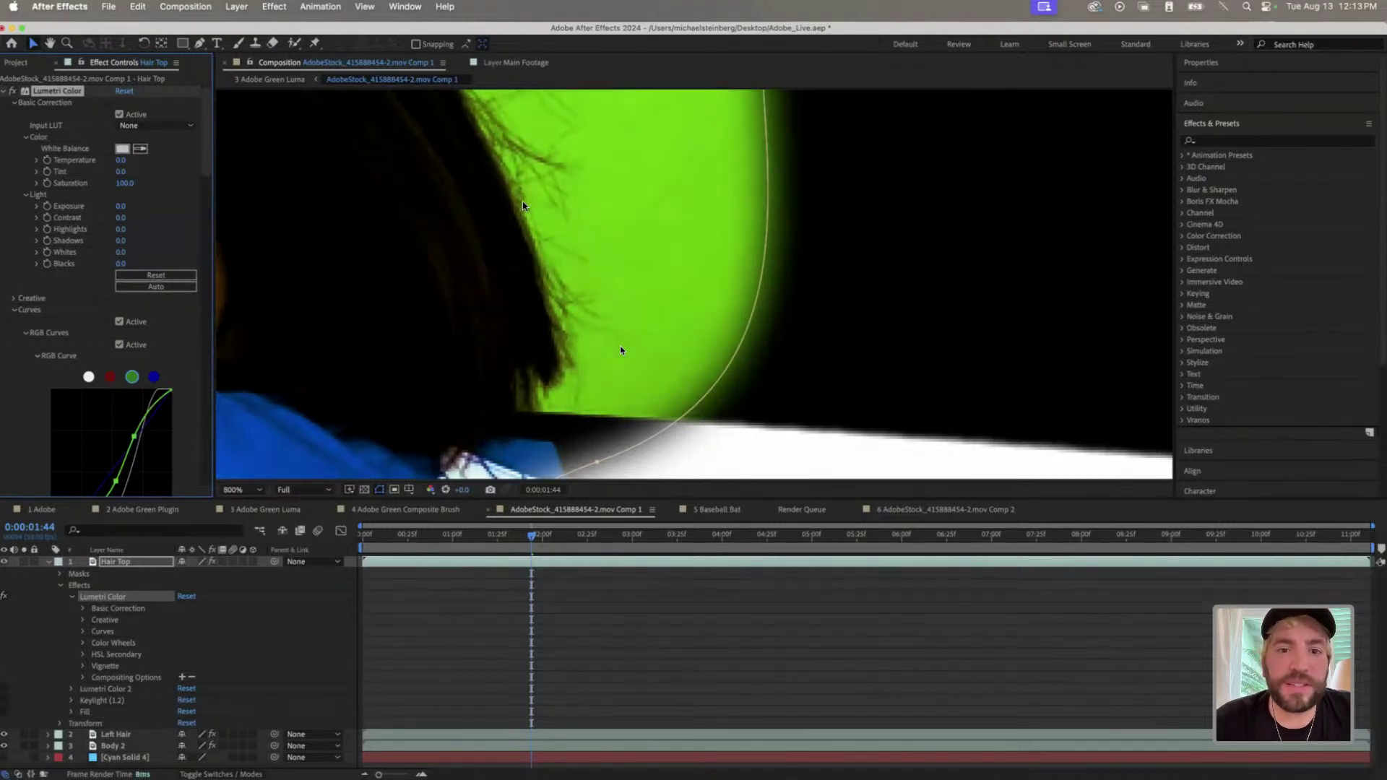
- Collapse the Lumetri Color settings, enable the Keylight (1.2) effect on Hair Top and expand its settings
scroll(533, 174, down, 2)
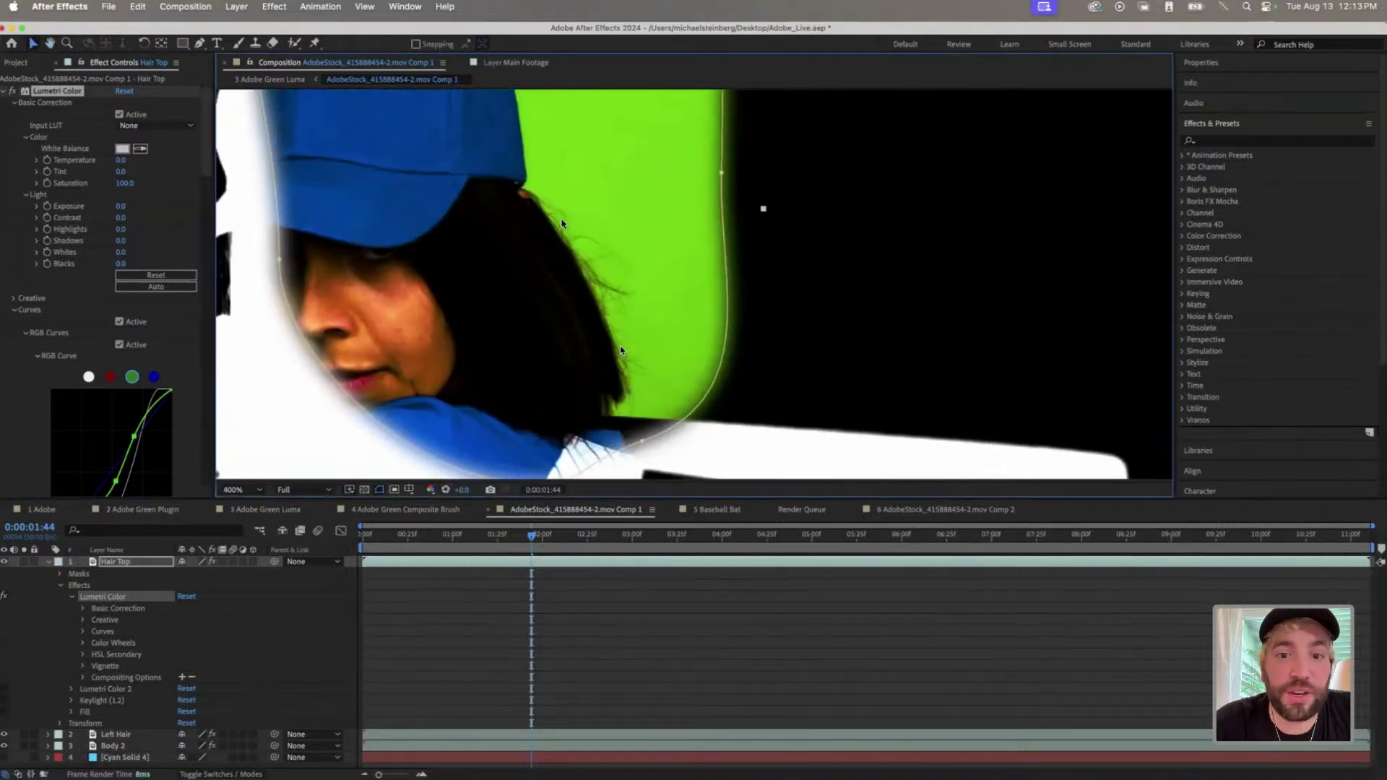
click(4, 92)
click(5, 102)
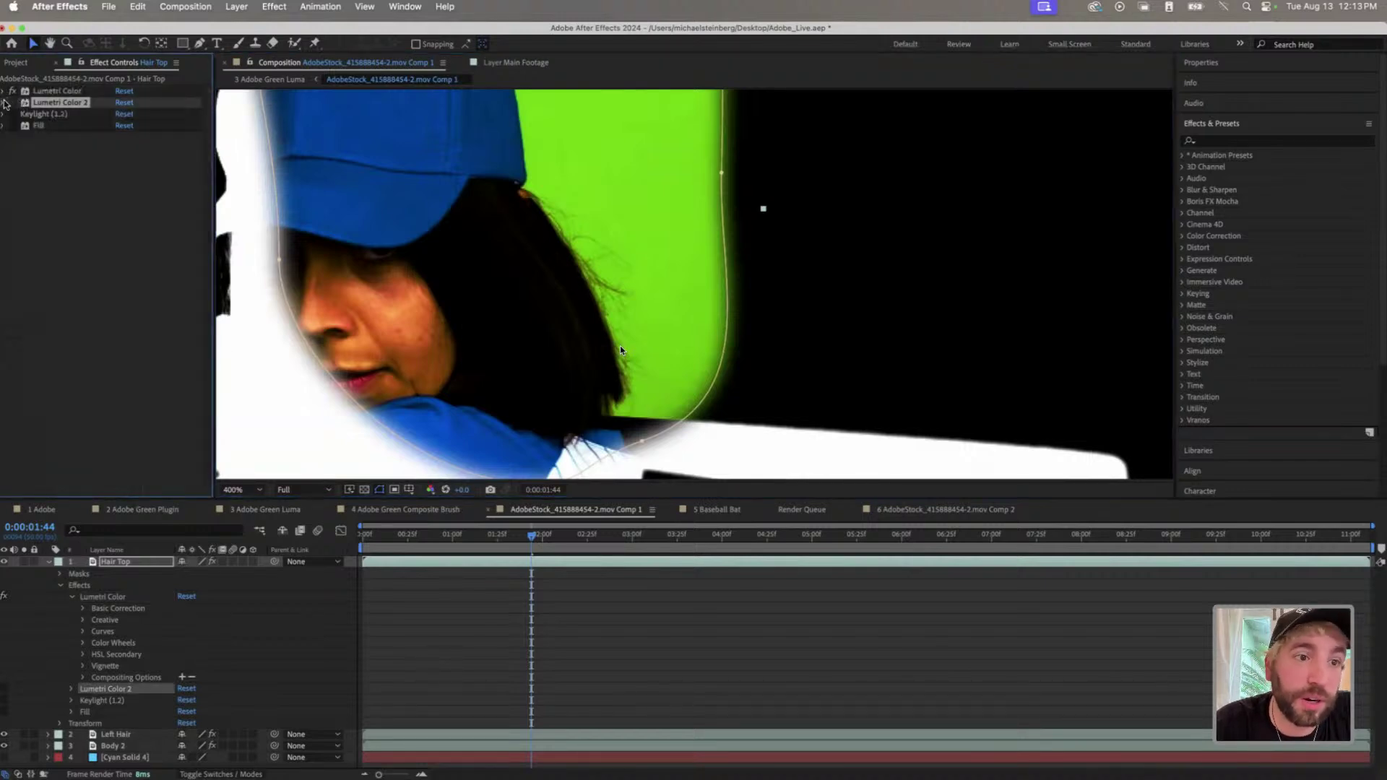
click(12, 114)
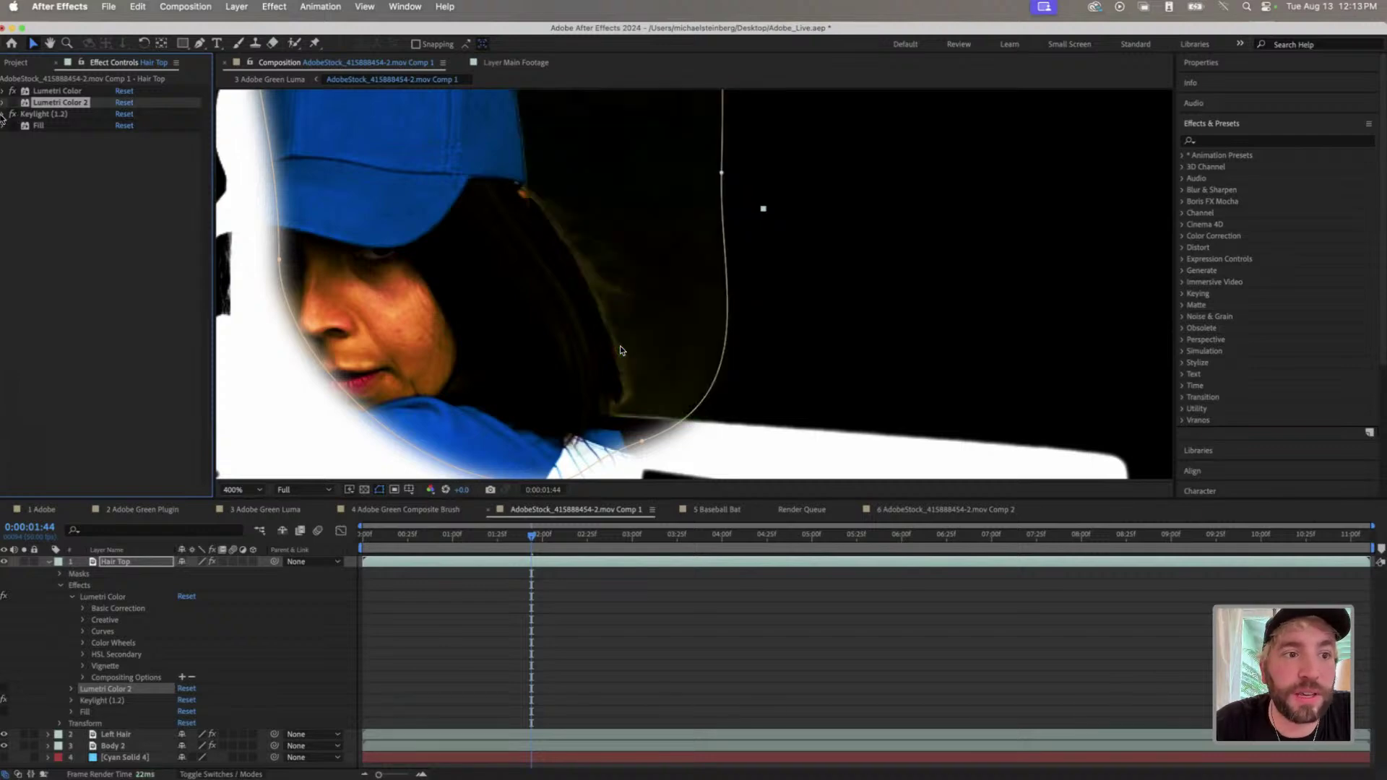
click(2, 115)
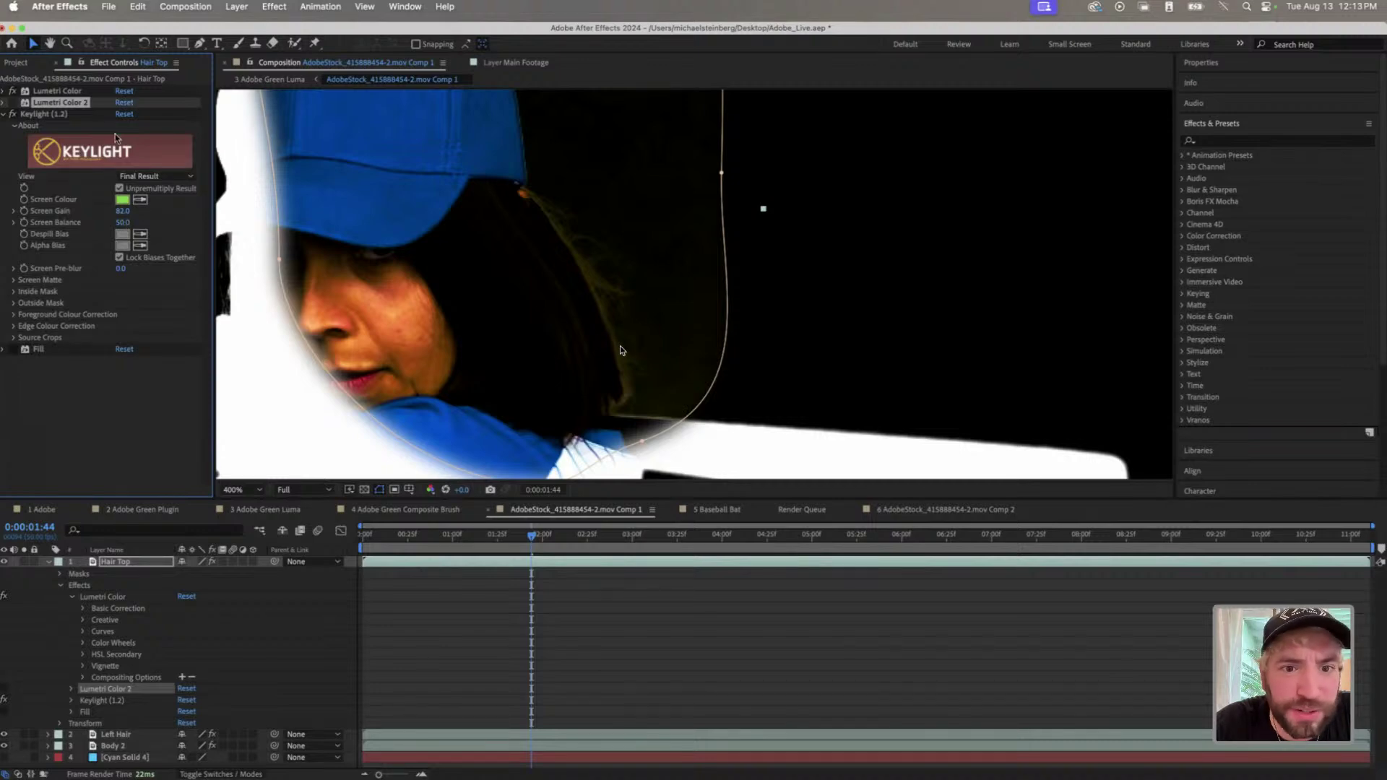
- Inspect the keyed hair edge at 800% magnification, return to 400%, and disable the Keylight and first Lumetri Color effects
key(period)
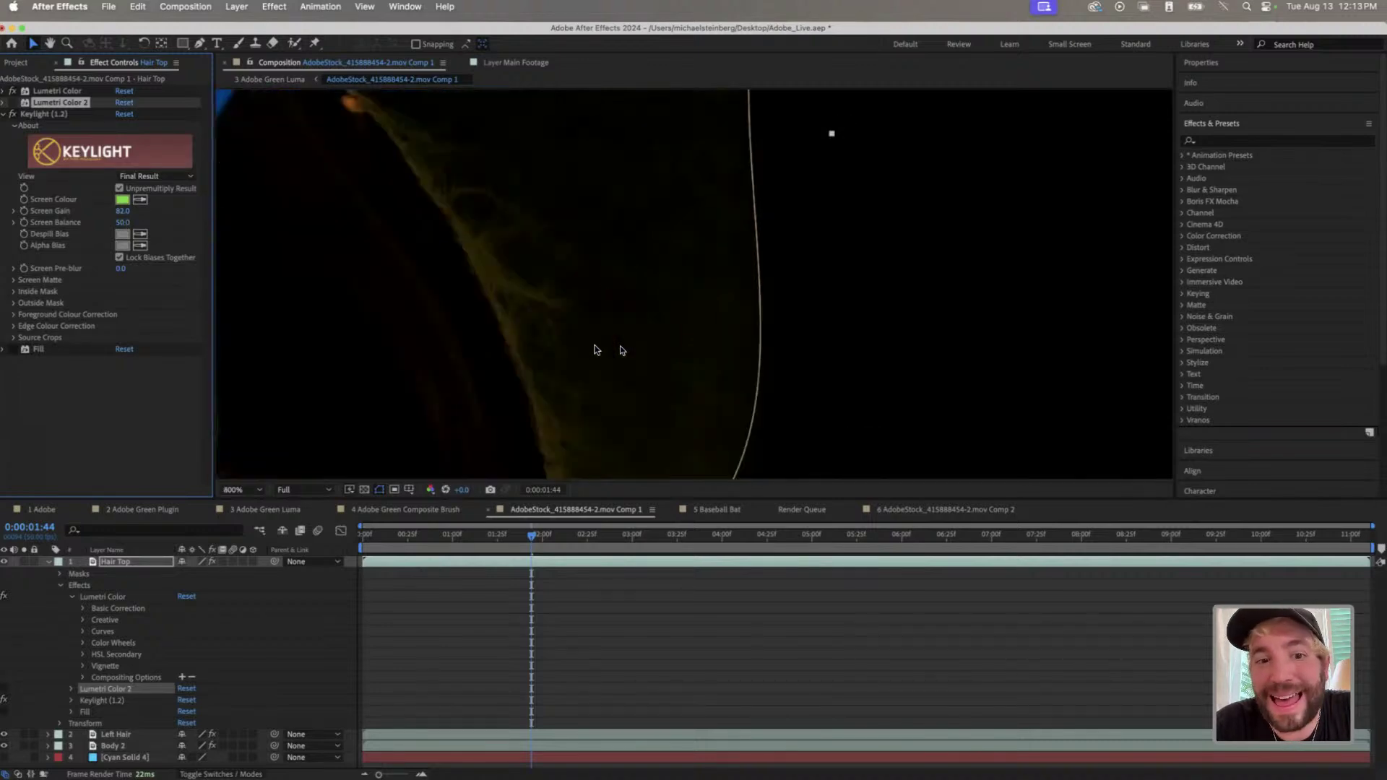
key(comma)
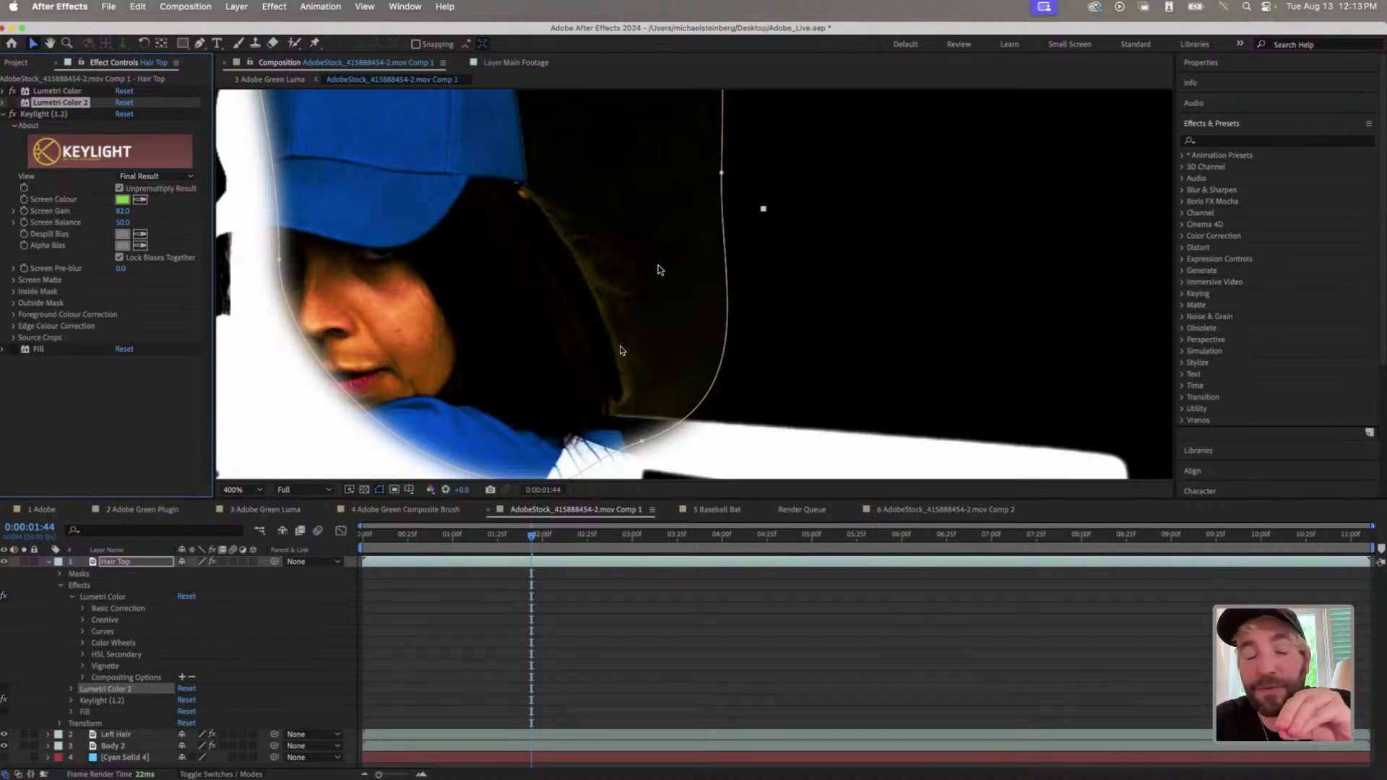
click(15, 116)
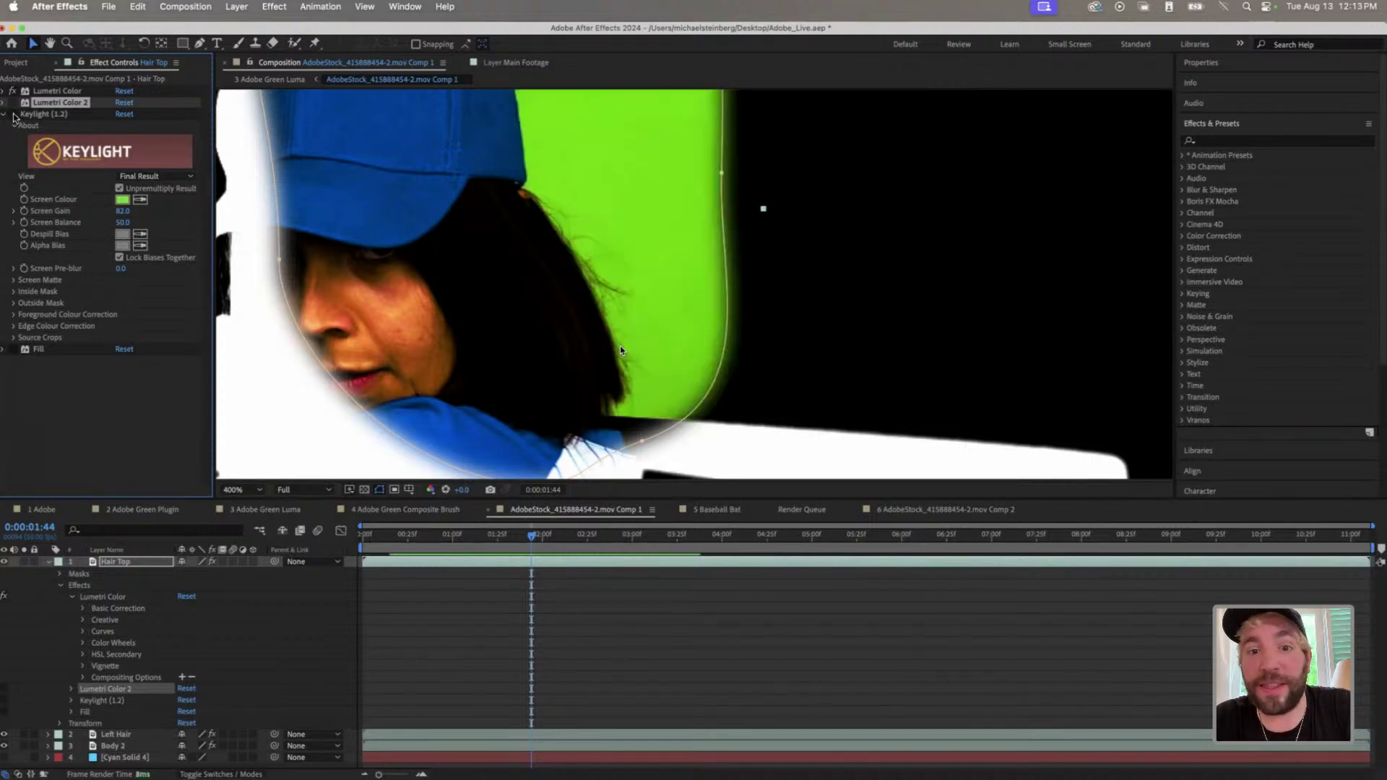
click(15, 92)
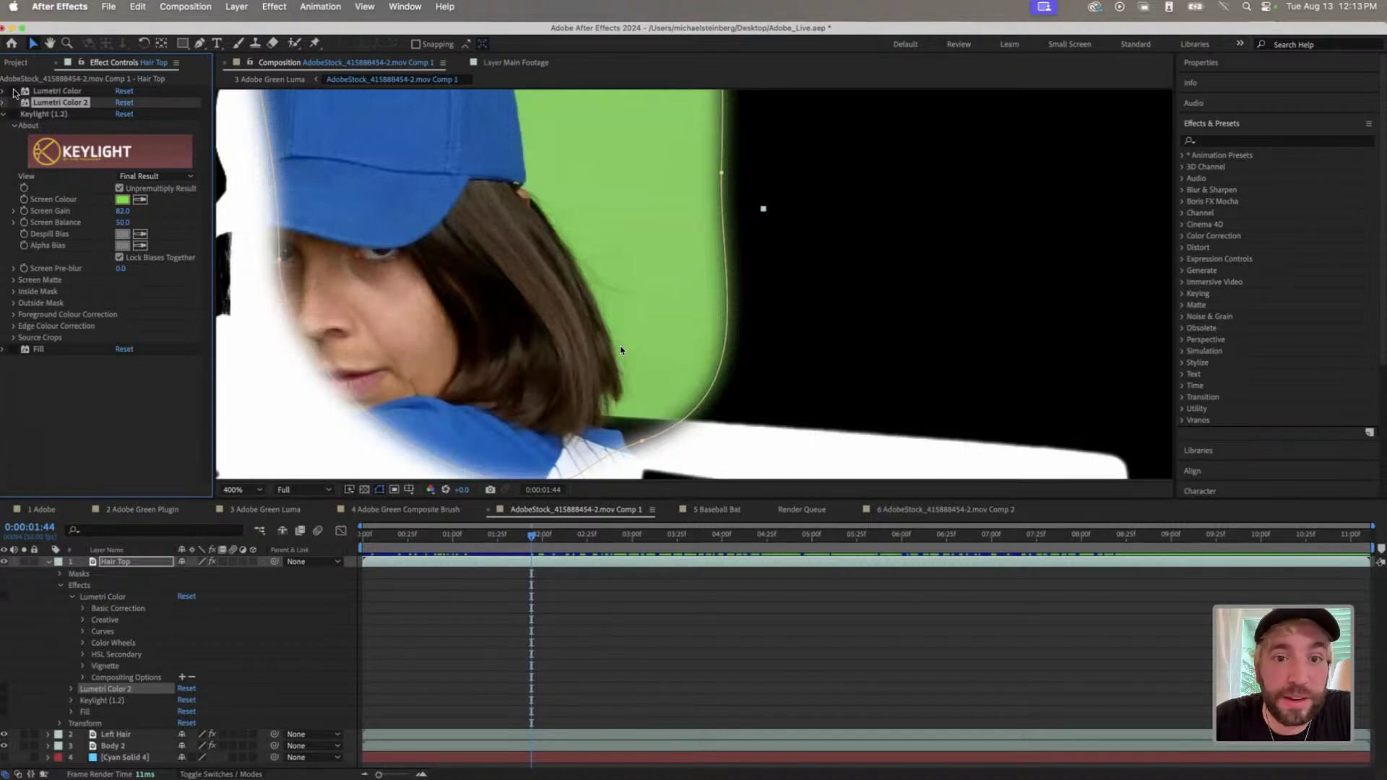
- Re-enable the first Lumetri Color effect and the Keylight (1.2) effect on Hair Top
click(14, 91)
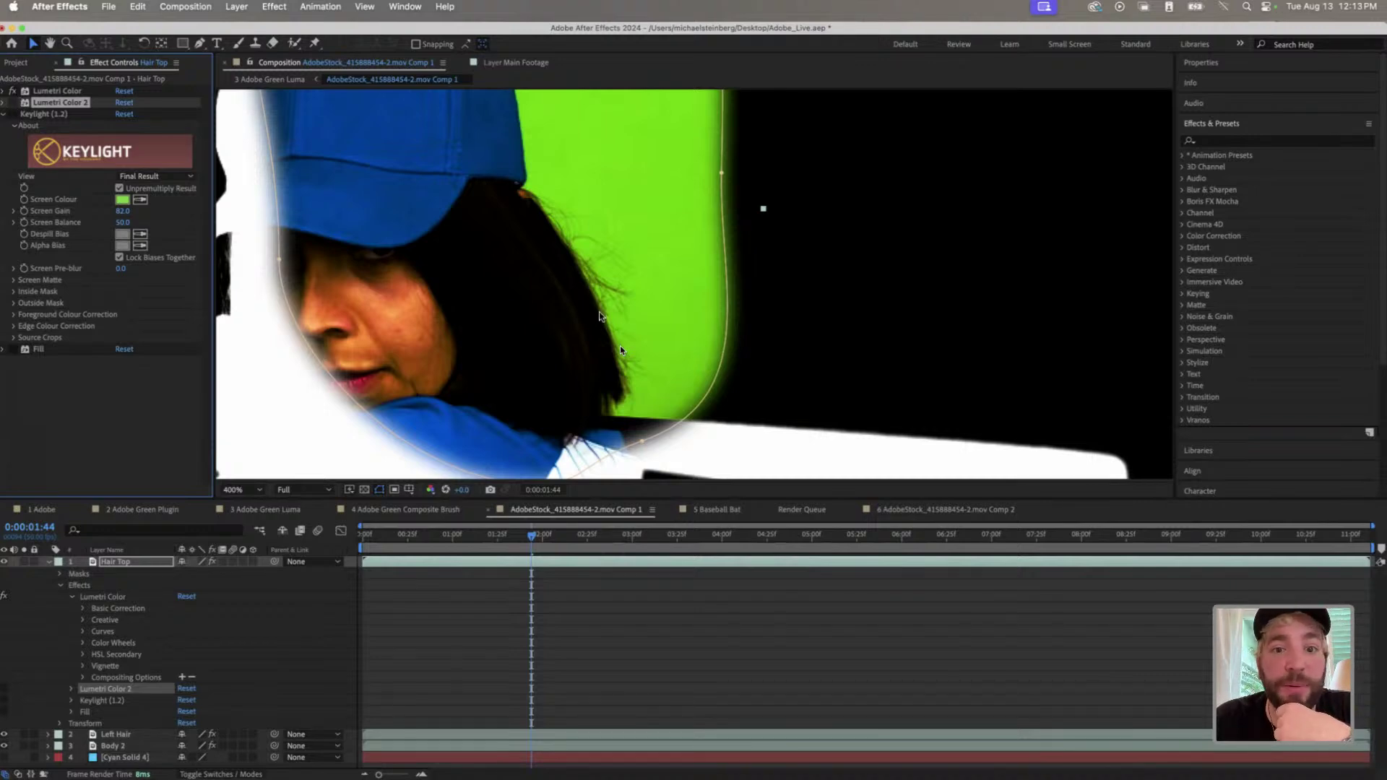
click(38, 114)
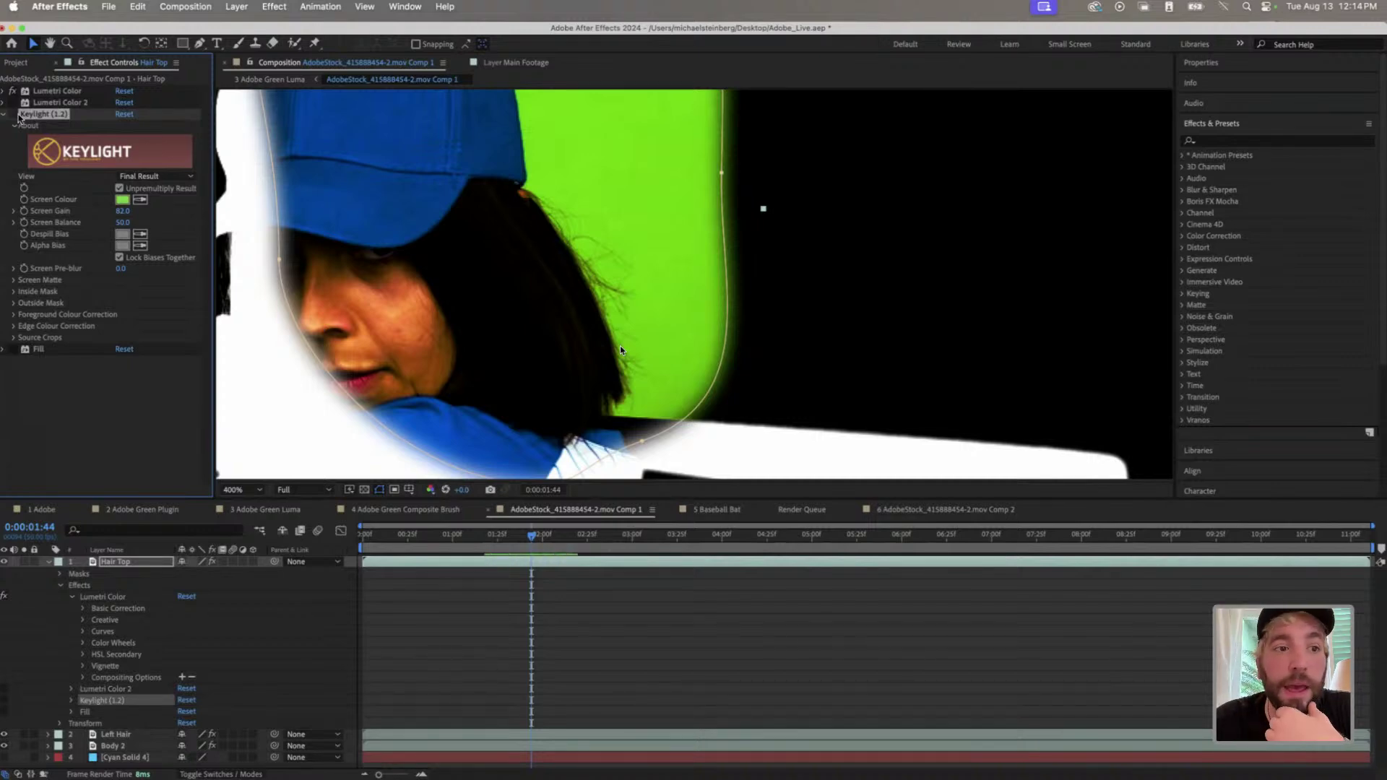
click(13, 114)
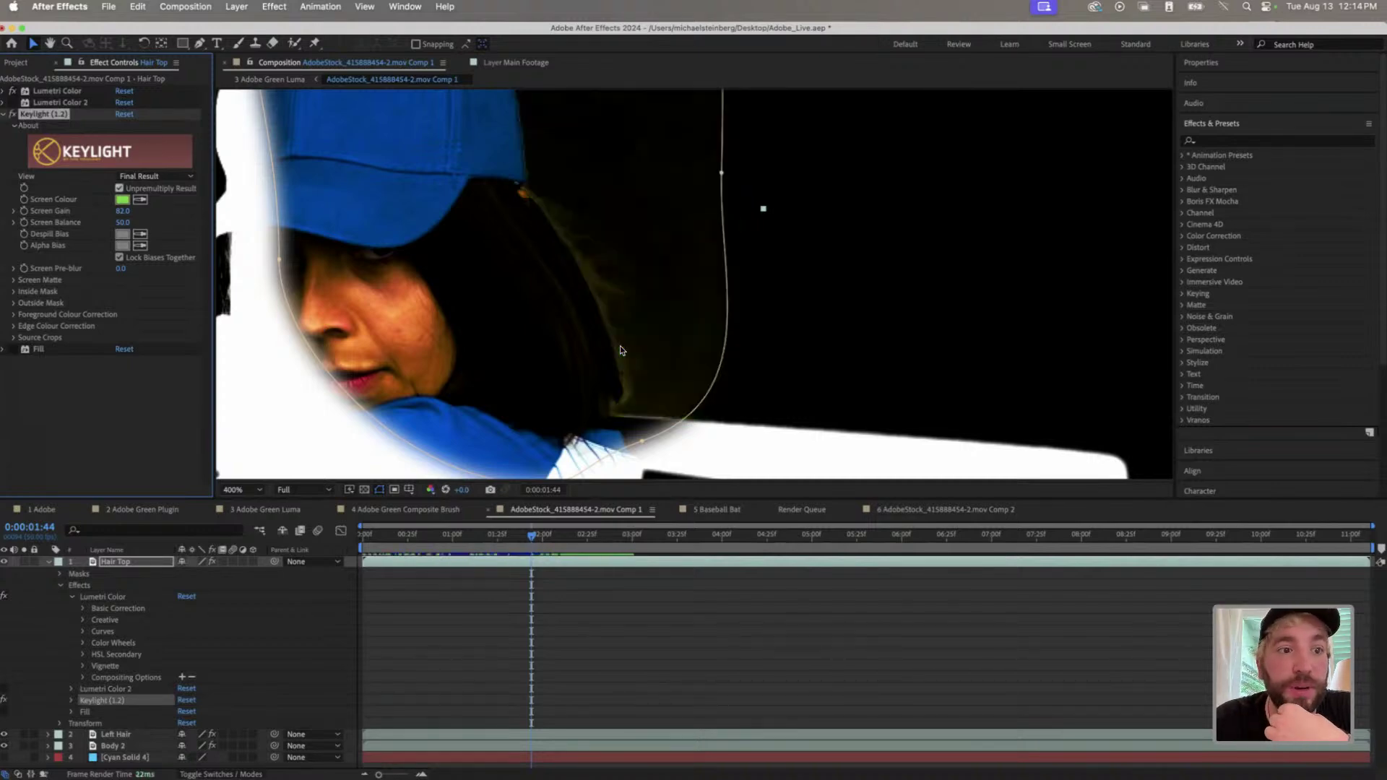
- Reset Keylight (1.2), sample the green beside the hair as the Screen Colour, and set Screen Gain to 82
click(124, 114)
click(141, 199)
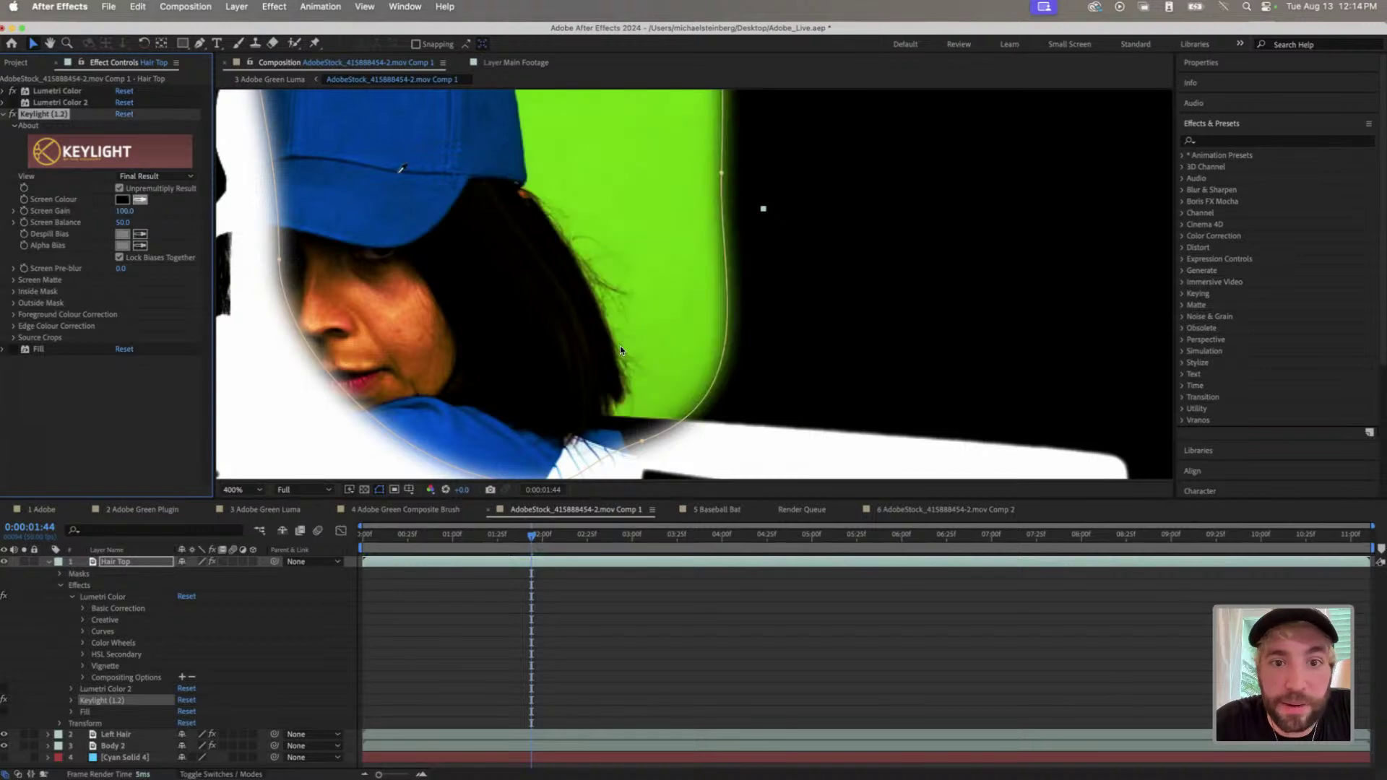
click(615, 179)
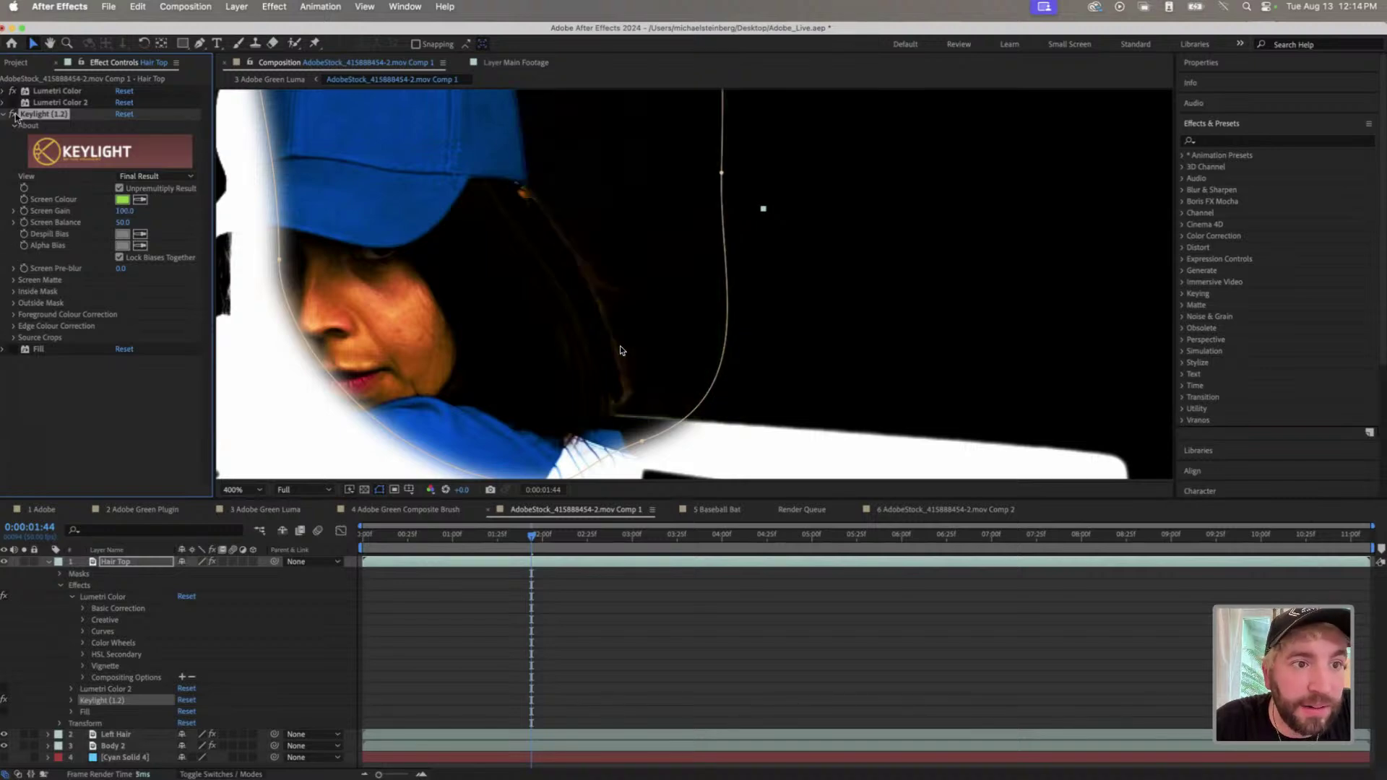
drag(124, 210, 110, 210)
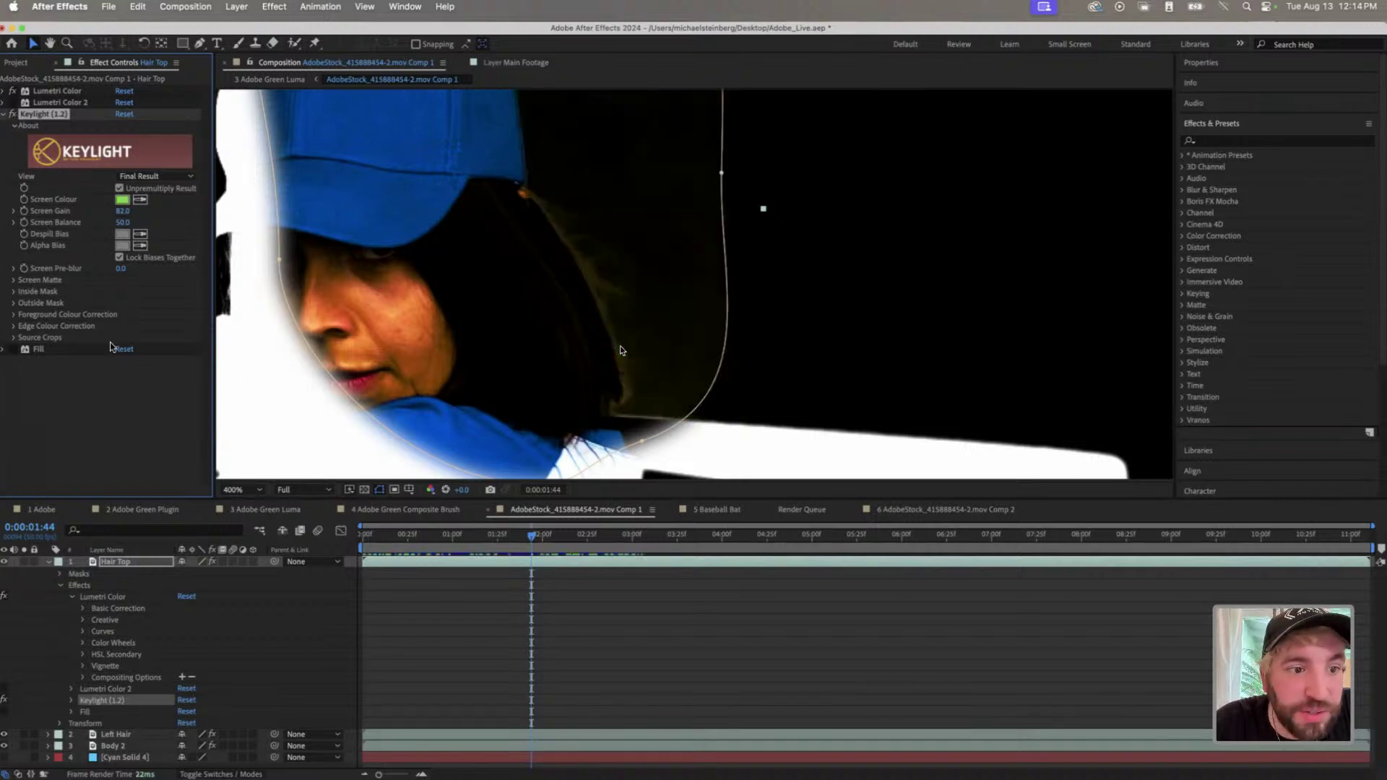
- Preview the hair matte with the existing Fill effect enabled, and disable that effect again
click(43, 350)
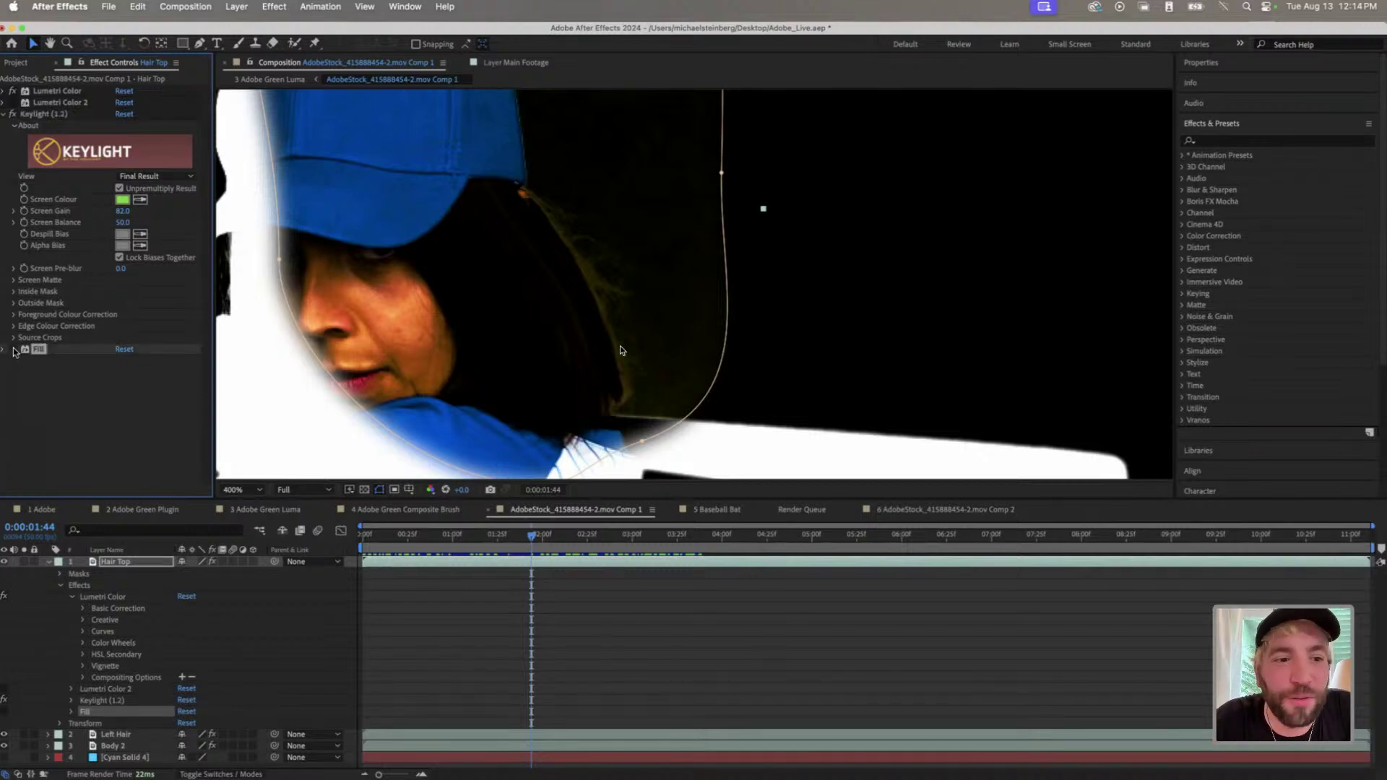
click(13, 350)
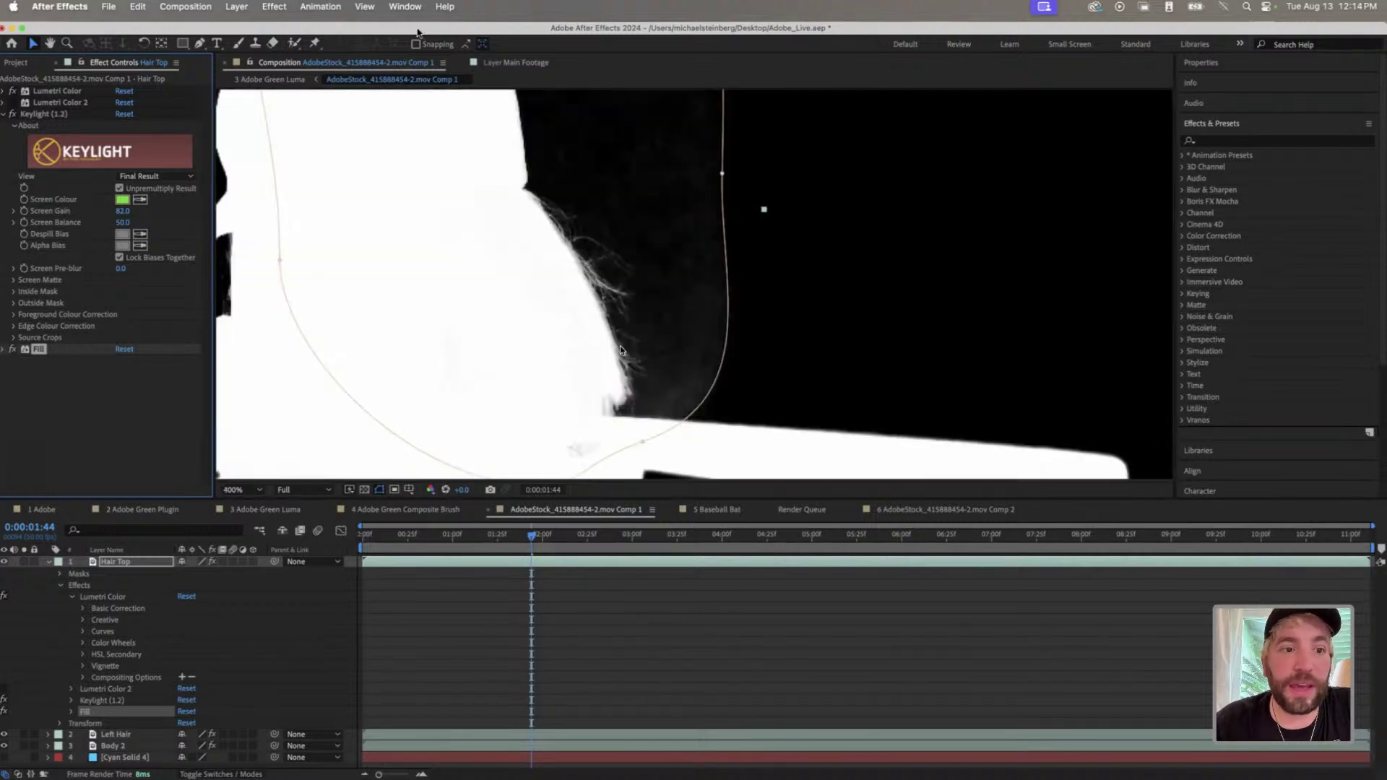
click(13, 350)
- Apply a second Fill effect to Hair Top and set its color to white
click(444, 7)
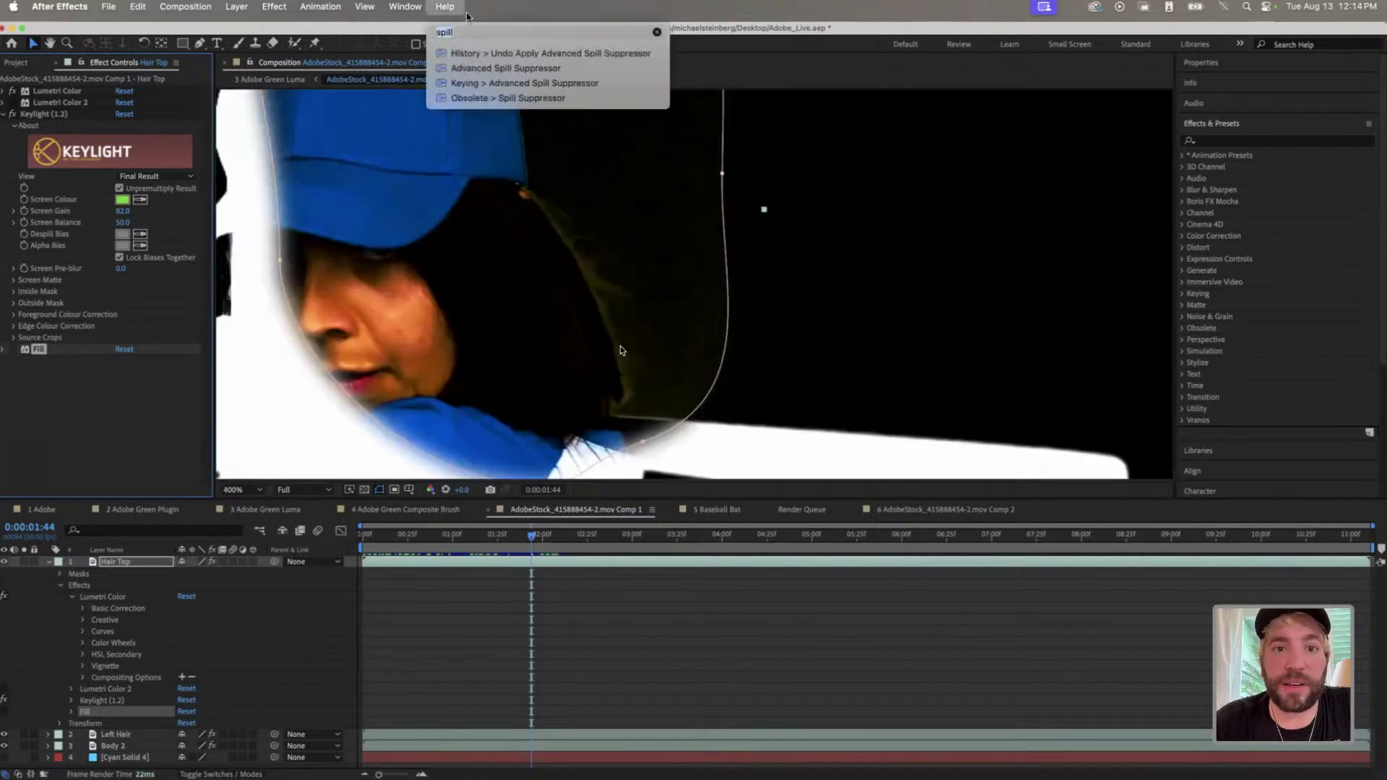
click(443, 6)
click(443, 7)
text(fill)
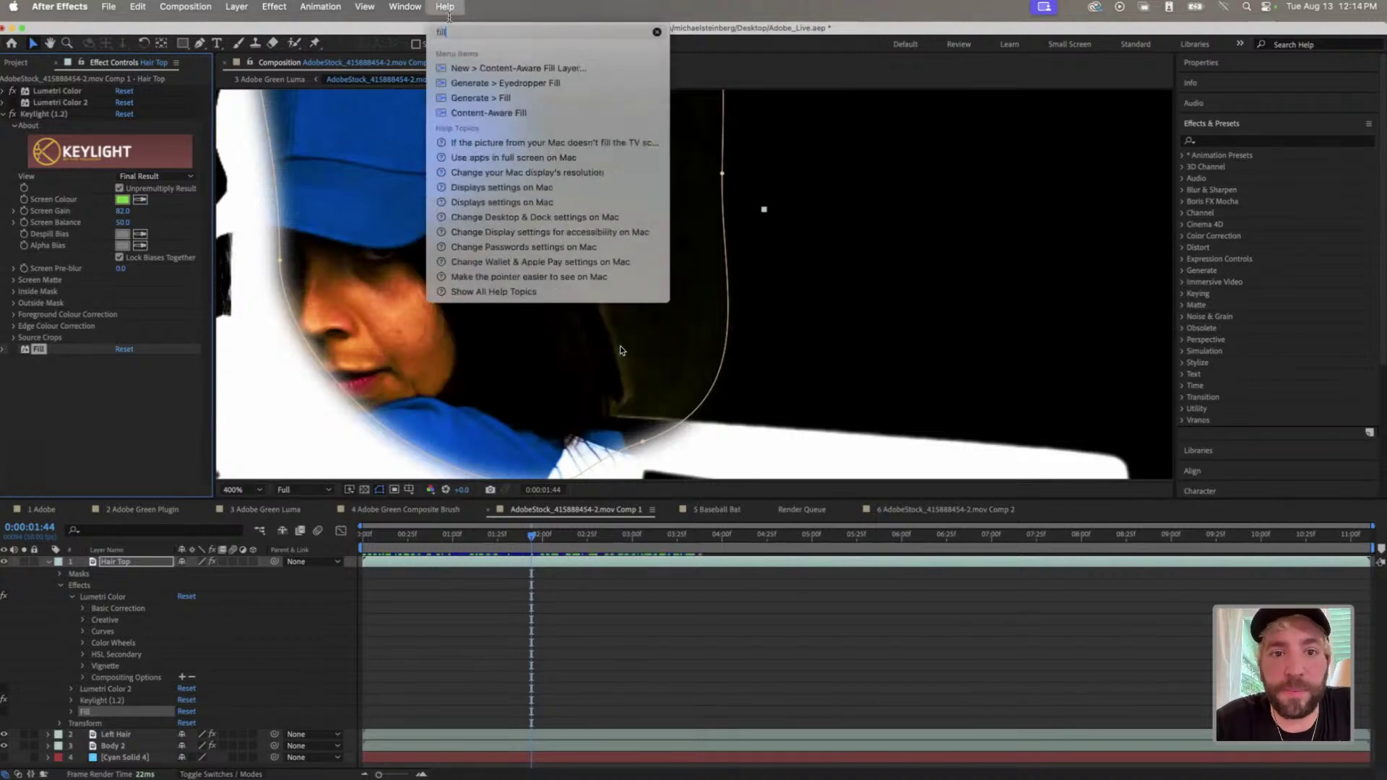
key(Down)
key(Down)
key(Down)
key(Return)
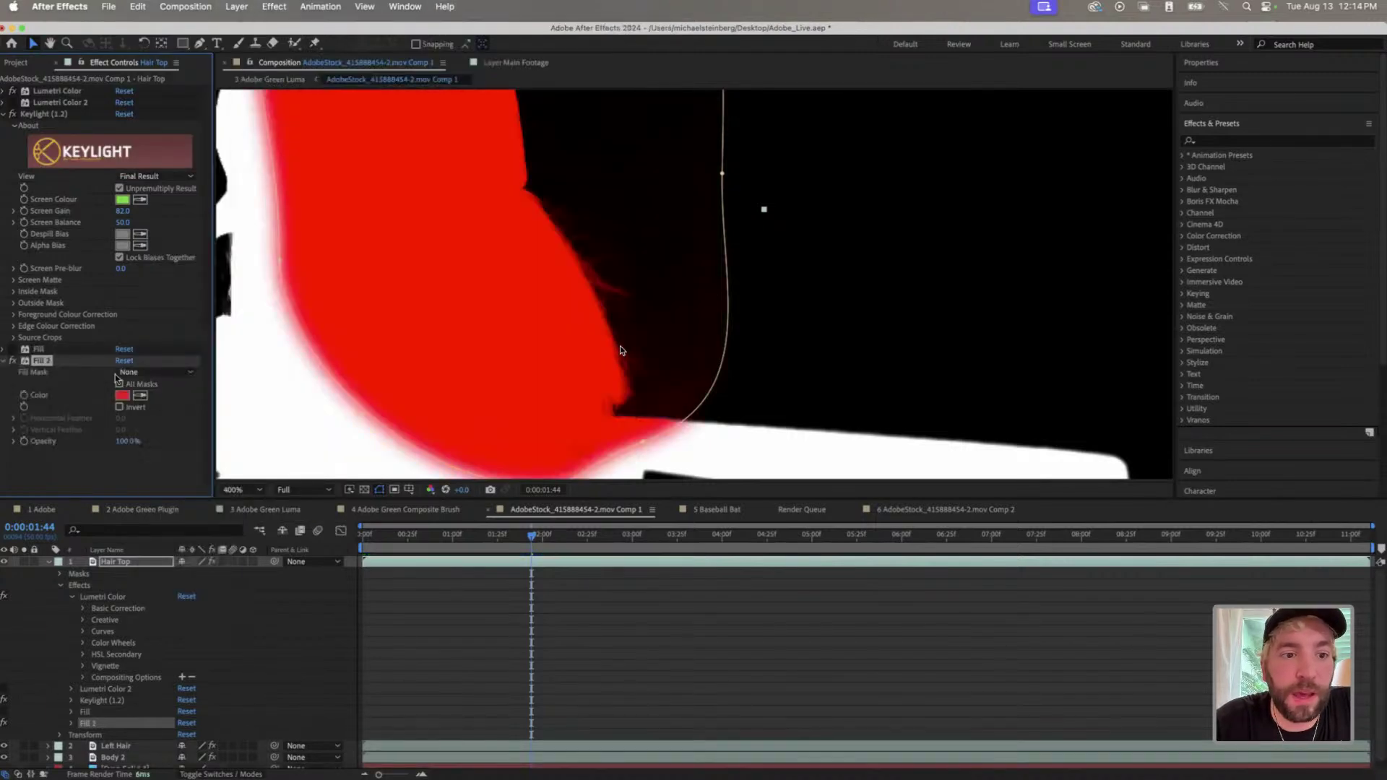
click(125, 395)
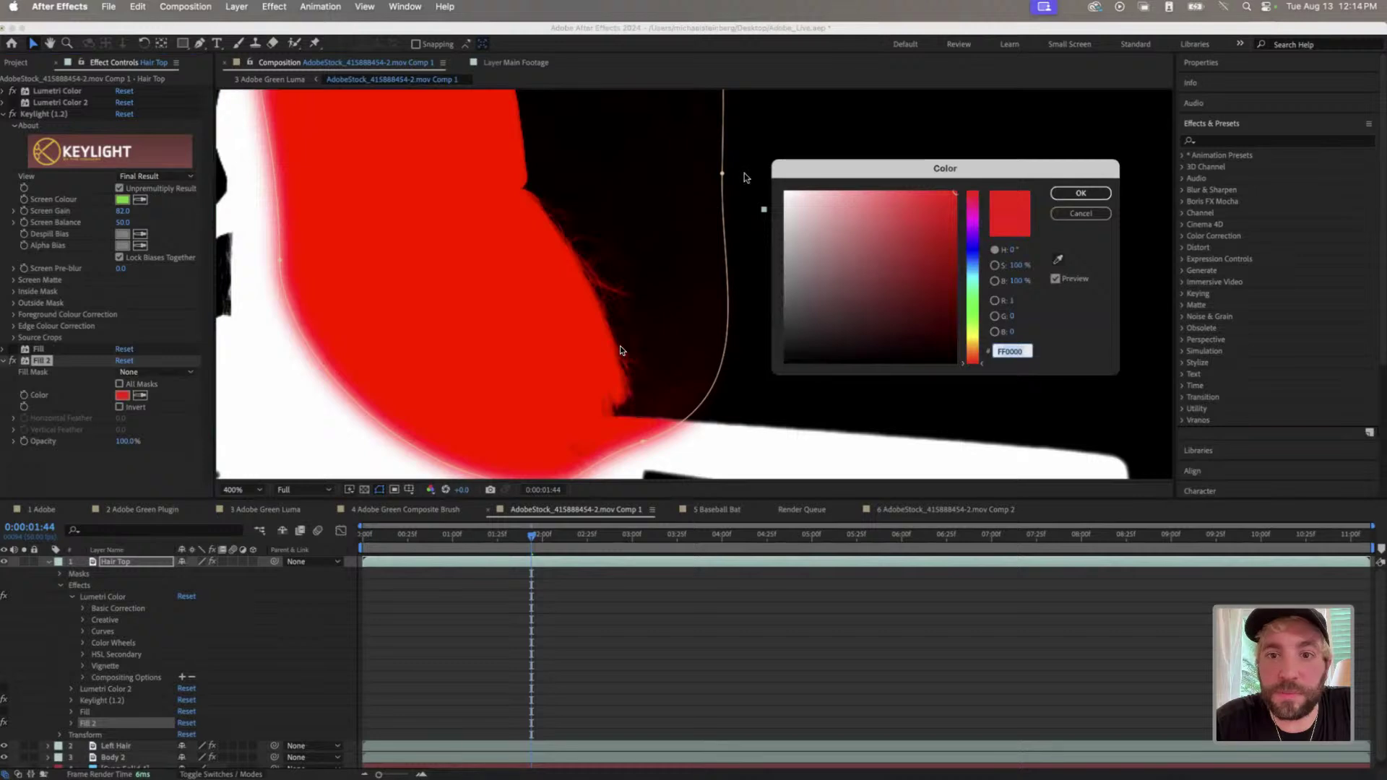
click(785, 192)
click(1081, 193)
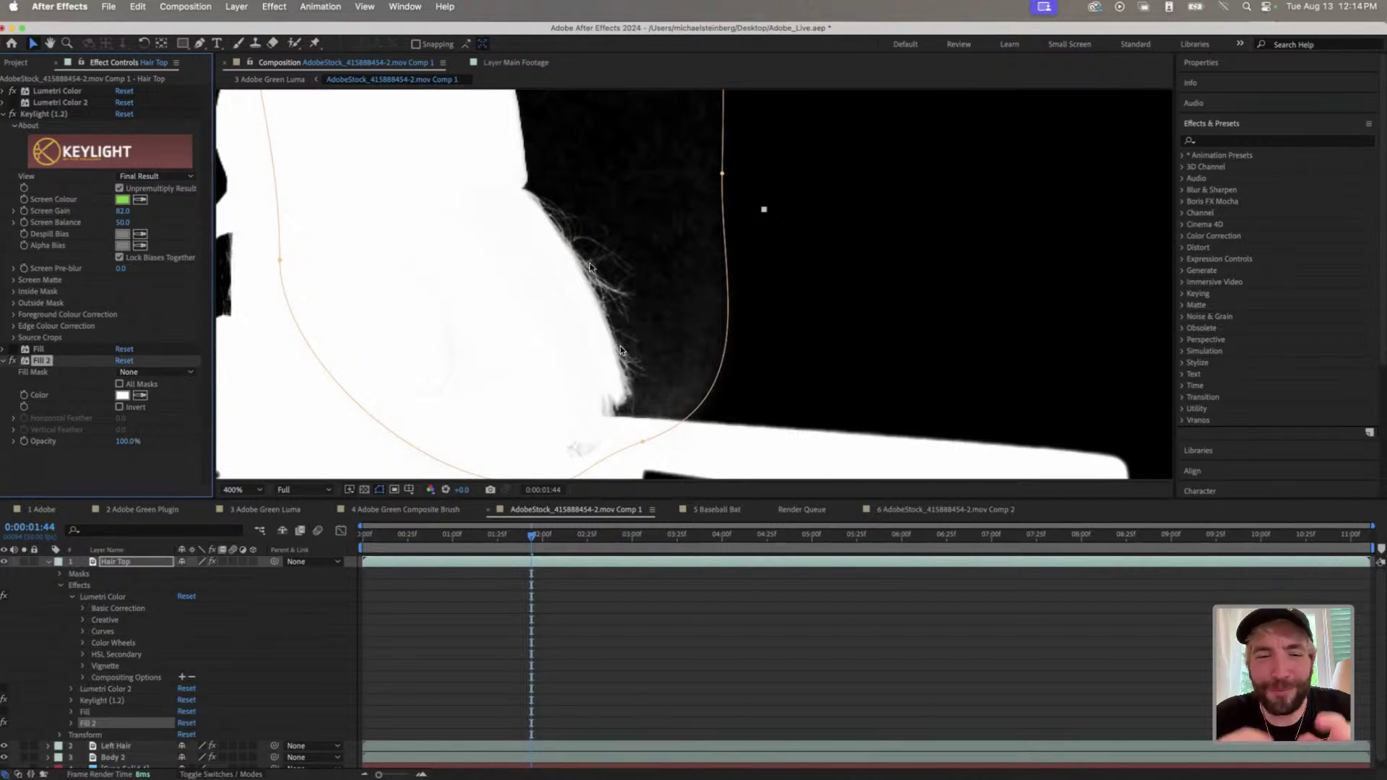
- Move the Hair Top mask's outer vertex inward, closer to the loose strands at the back of the hair
key(comma)
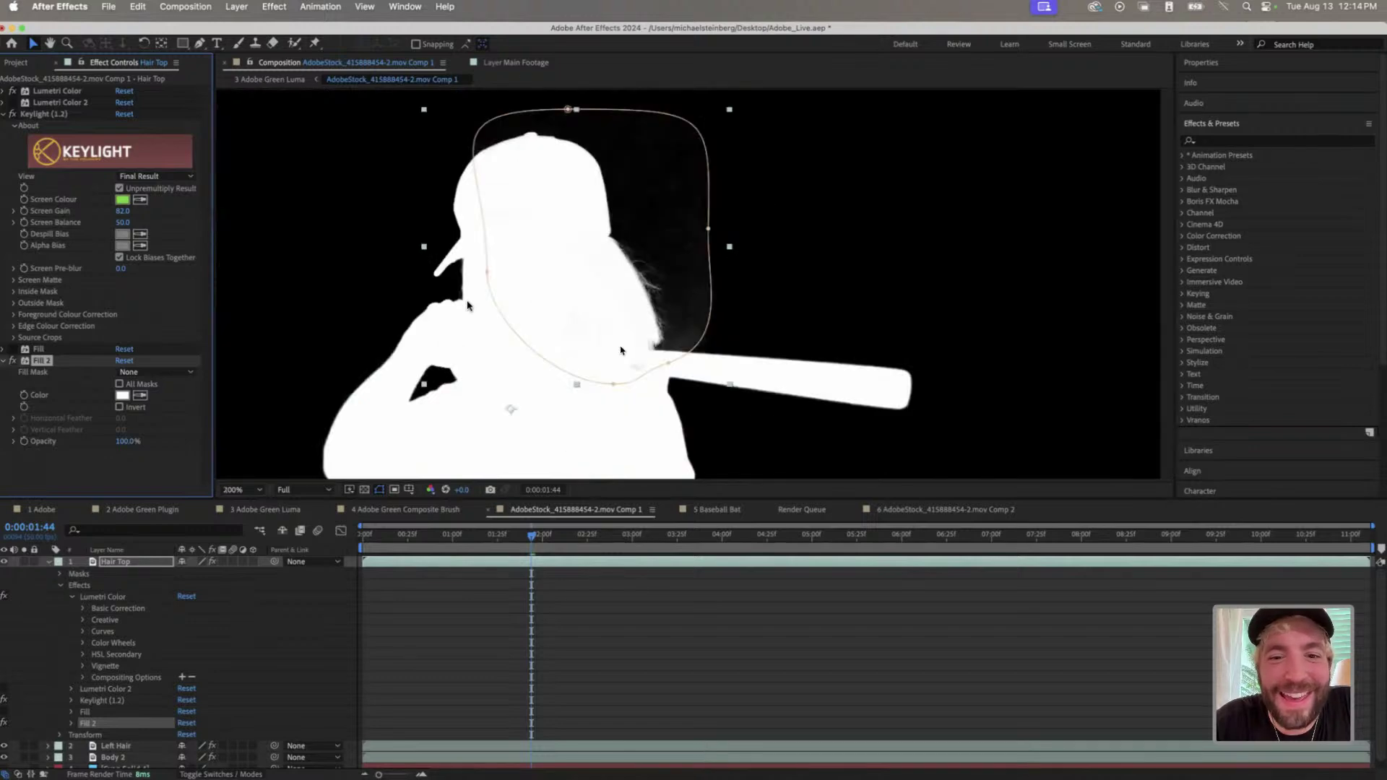
key(period)
drag(622, 159, 767, 153)
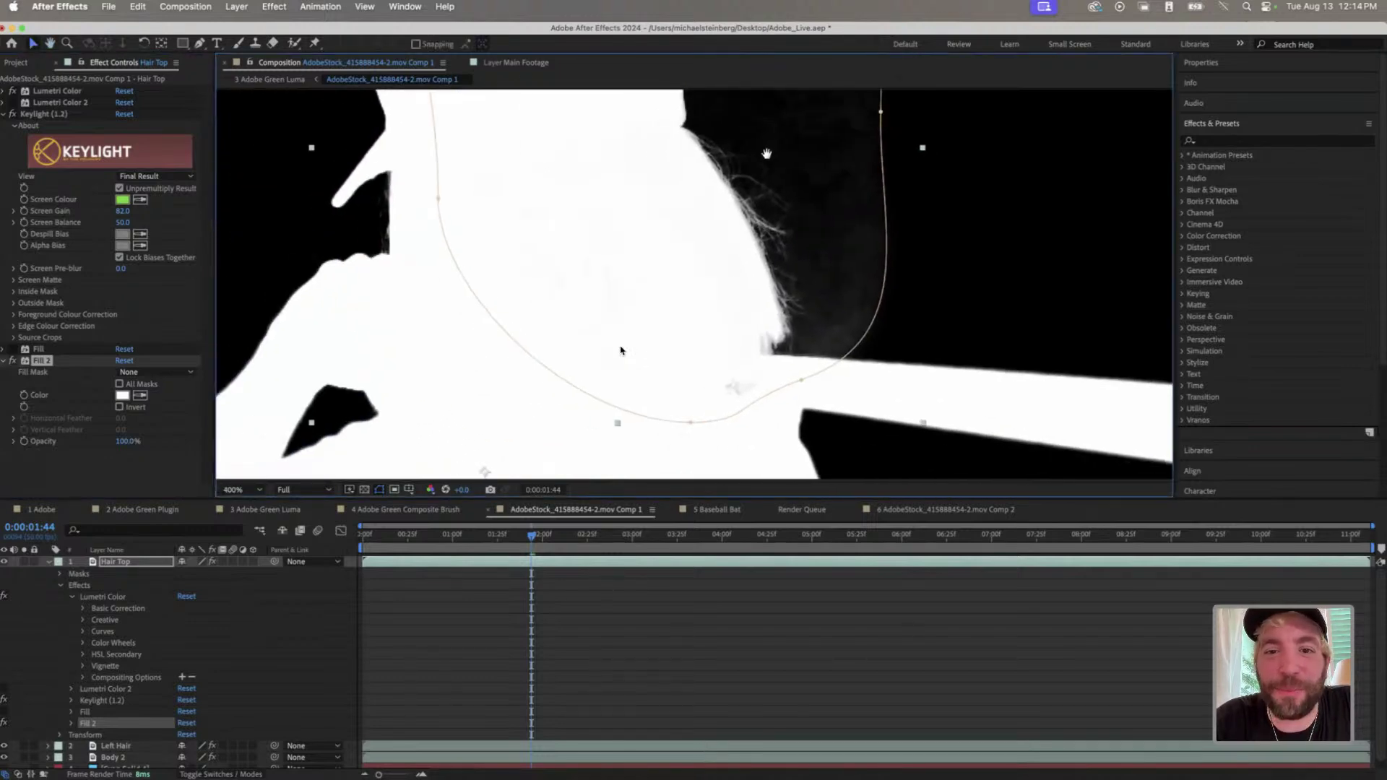
scroll(767, 153, left, 5)
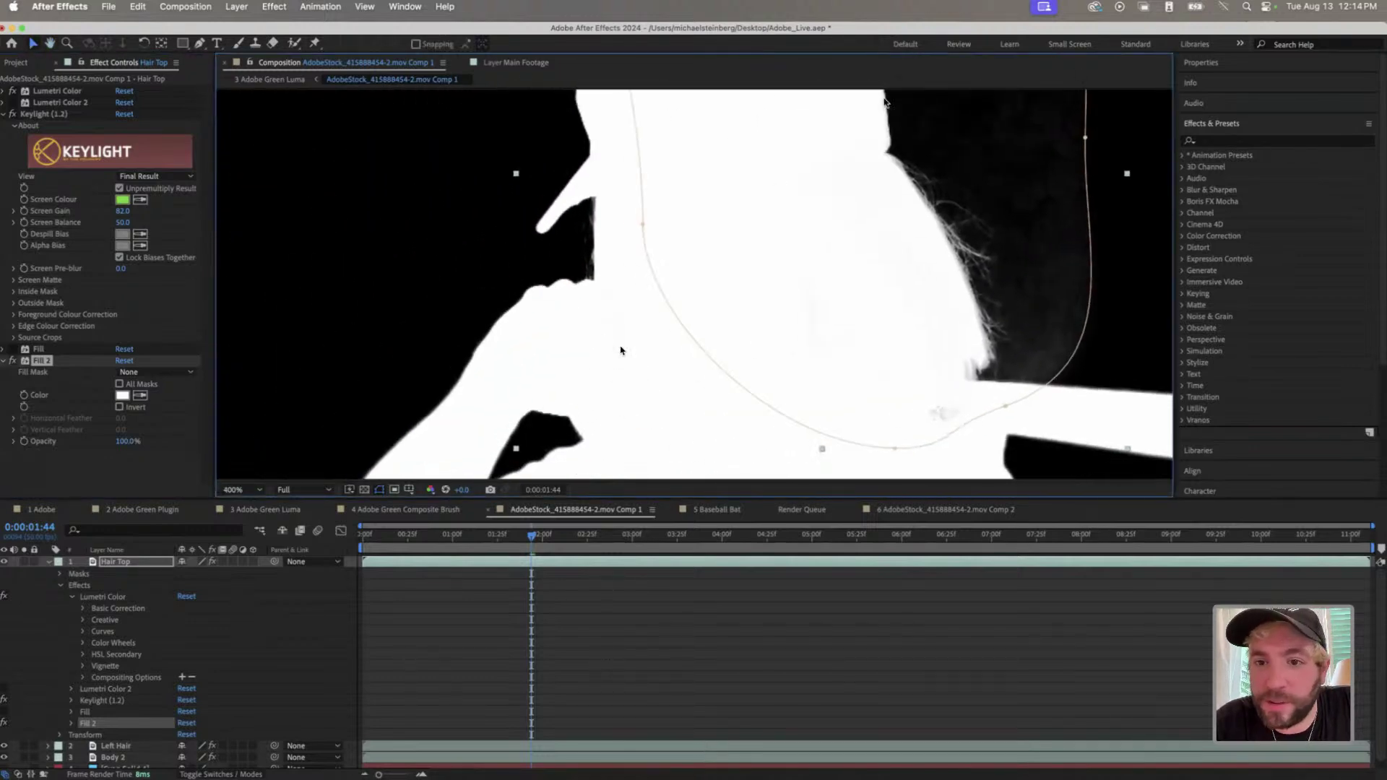
scroll(842, 248, right, 4)
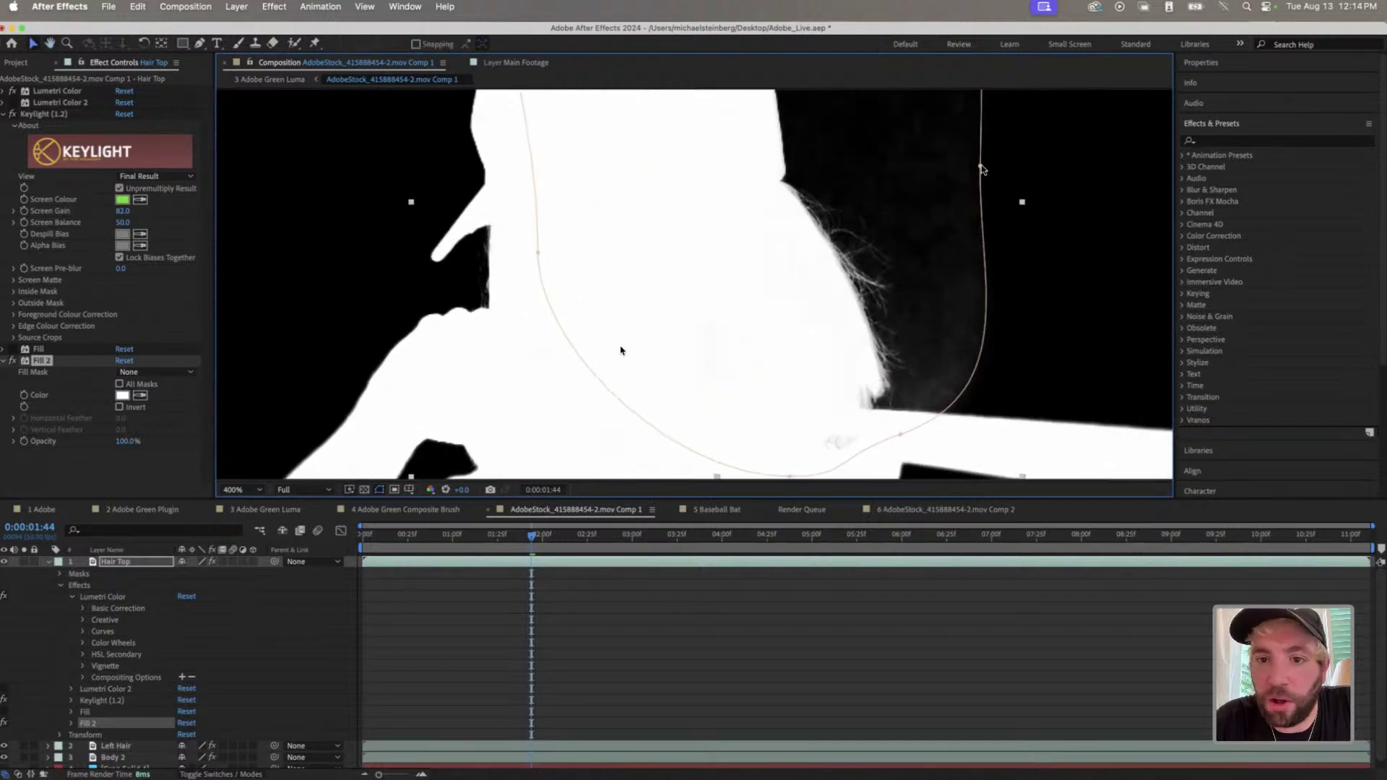
drag(981, 167, 902, 169)
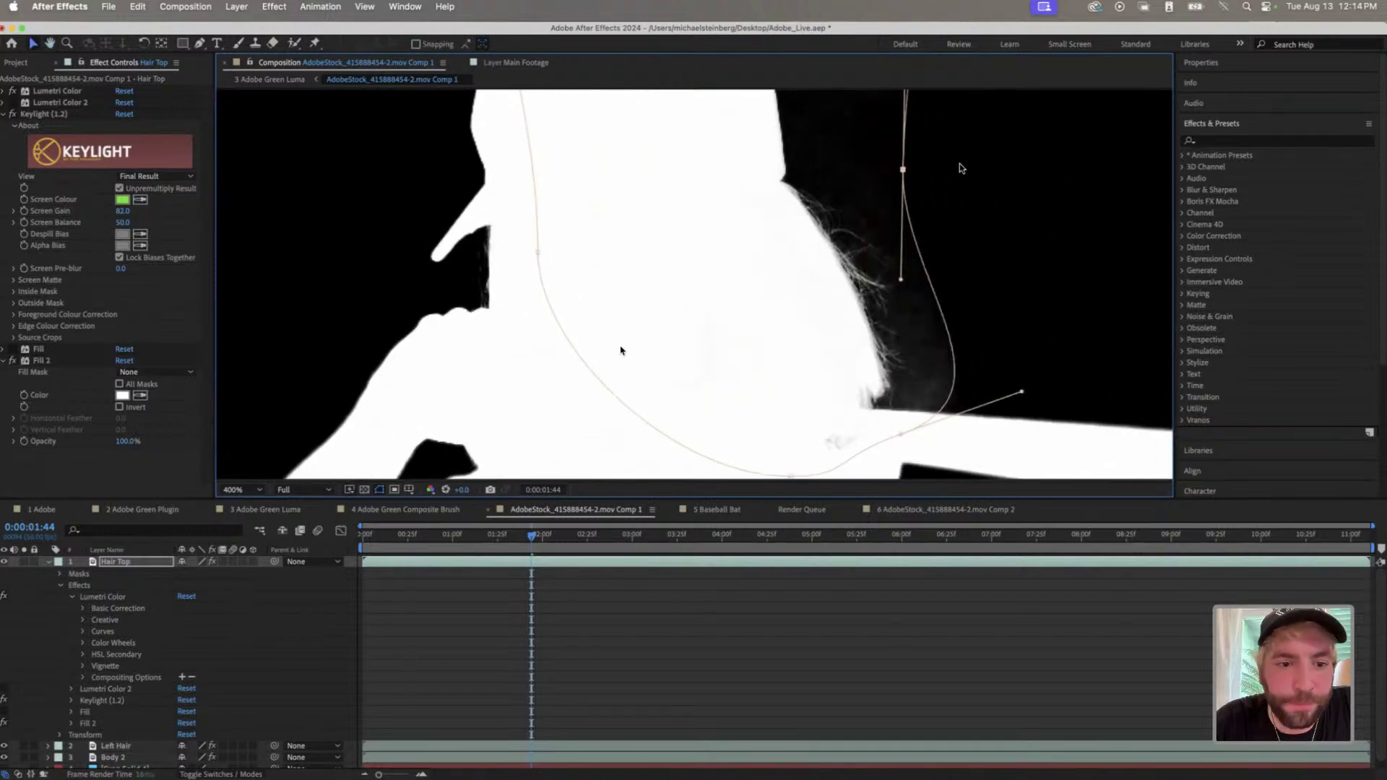
- Collapse the expanded properties of all layers and show the matte at 200% magnification with nothing selected
click(143, 563)
key(super+a)
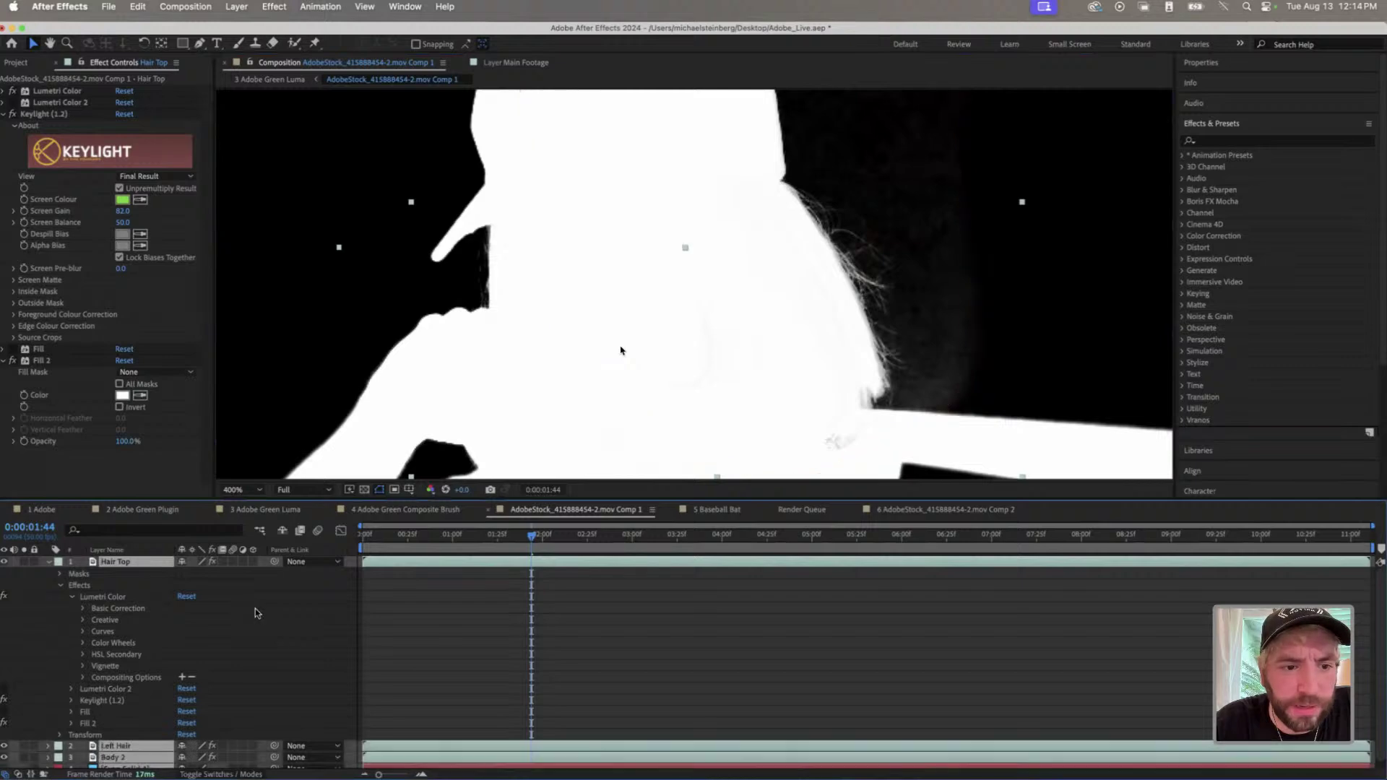
key(super+grave)
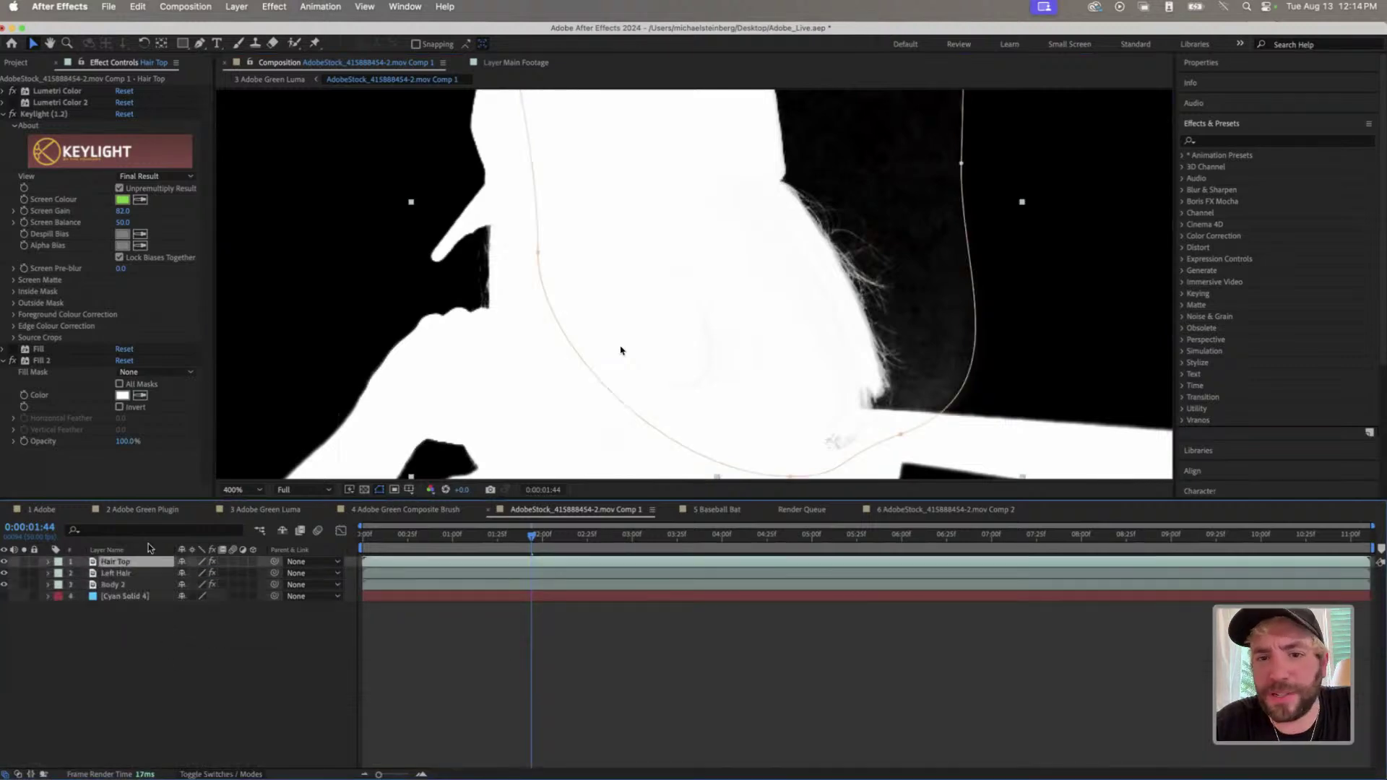
key(comma)
click(118, 613)
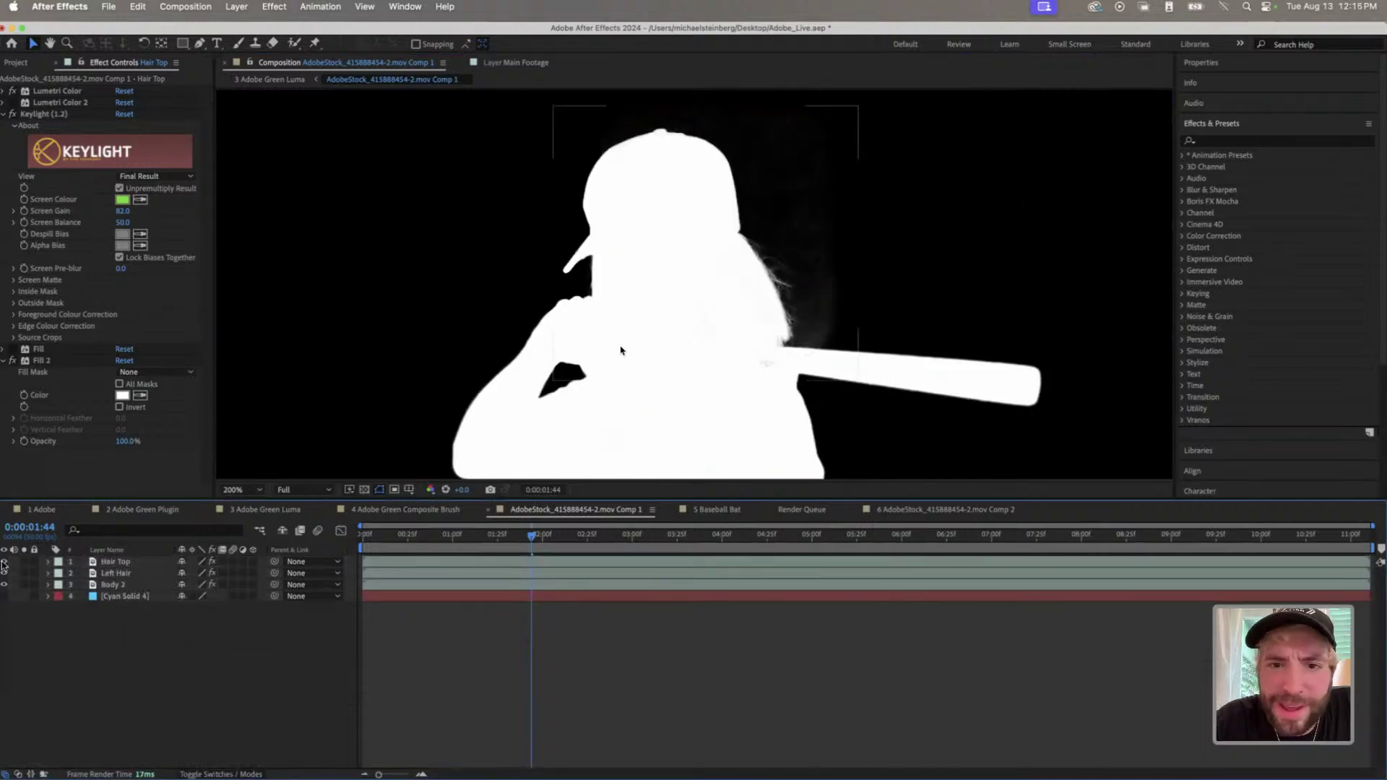
- Toggle the visibility of the Hair Top and Left Hair layers to check what each contributes to the matte
click(3, 561)
click(3, 561)
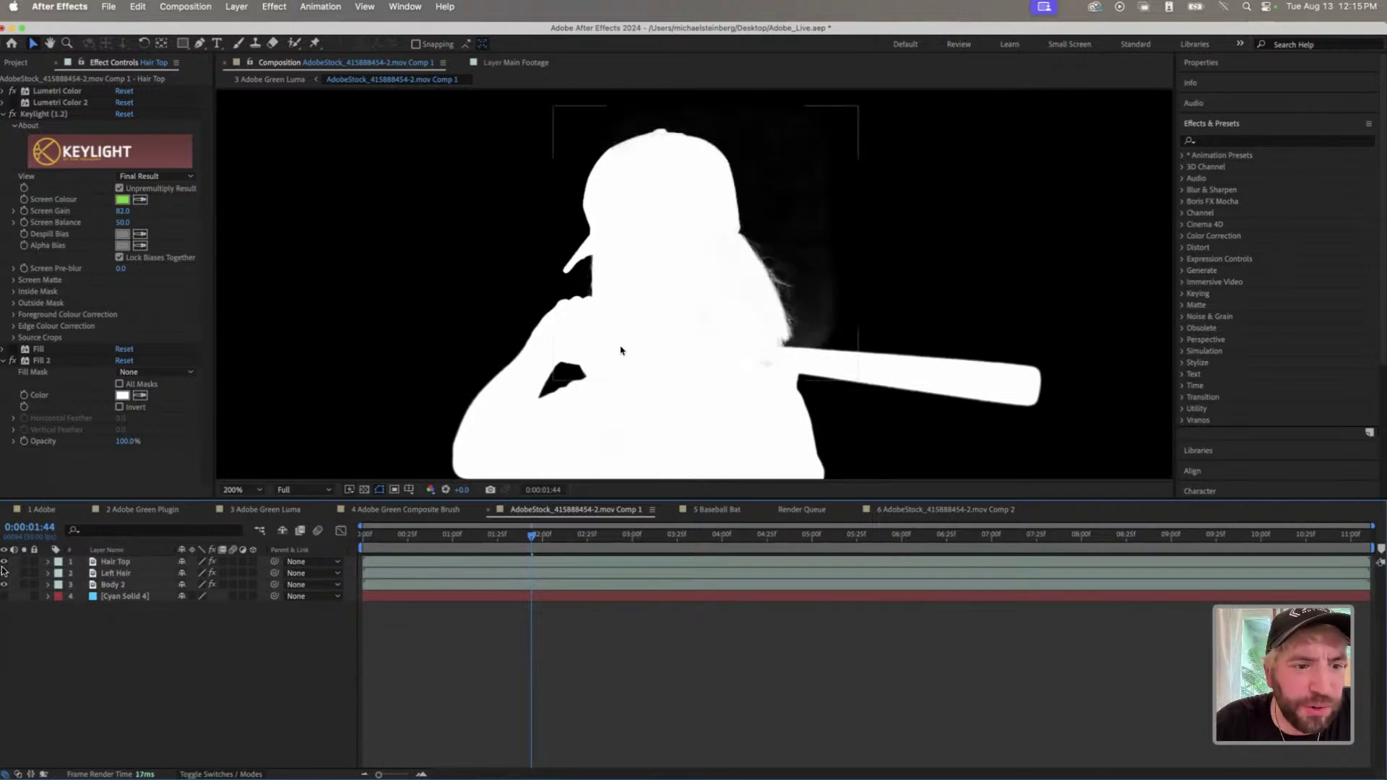
click(5, 573)
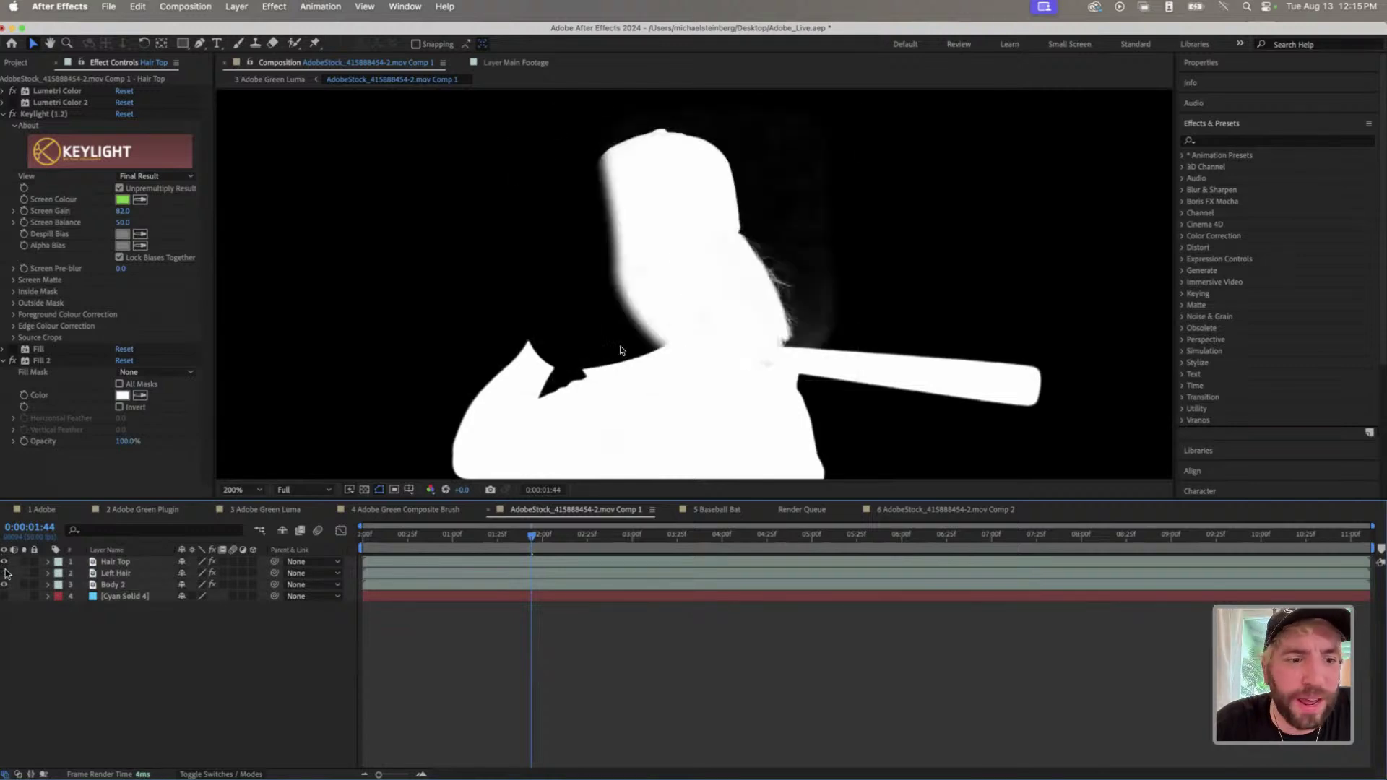
click(4, 573)
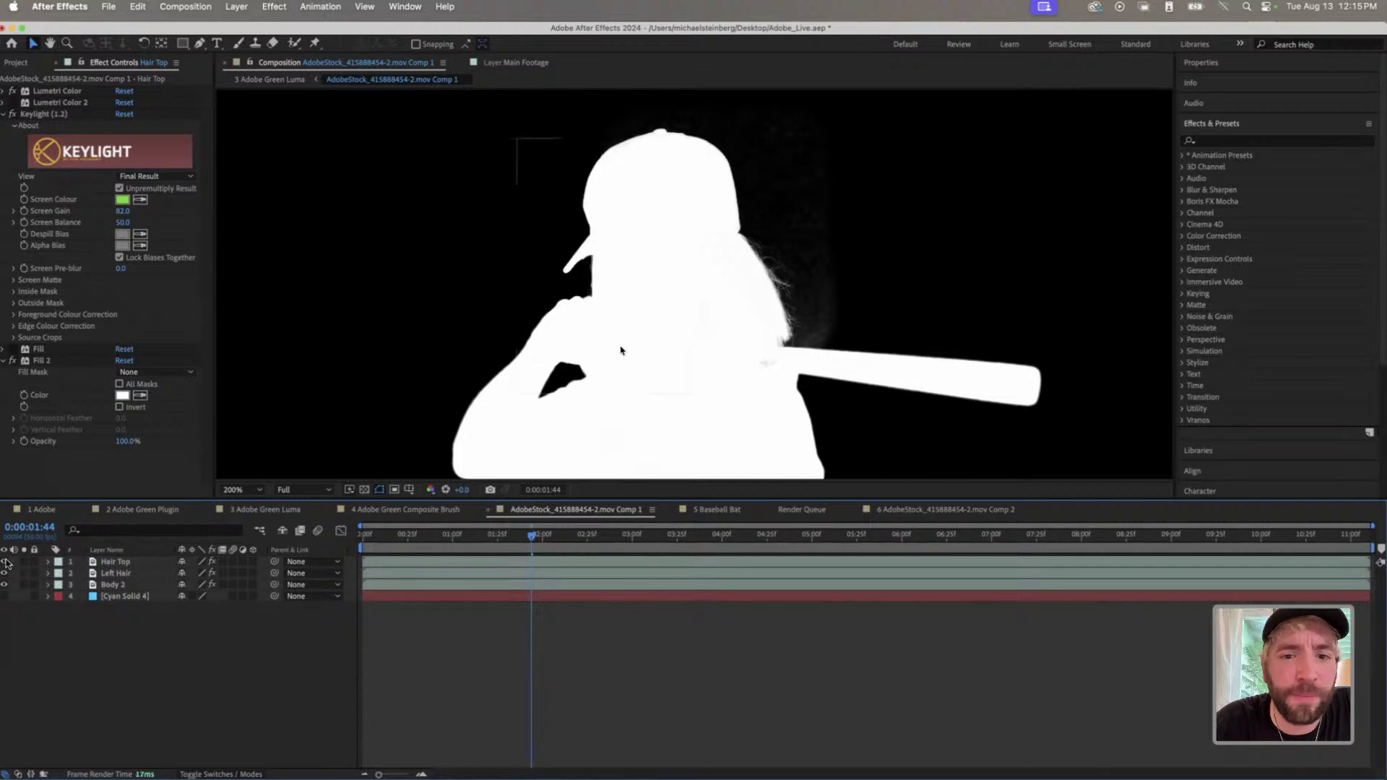
click(4, 562)
click(4, 562)
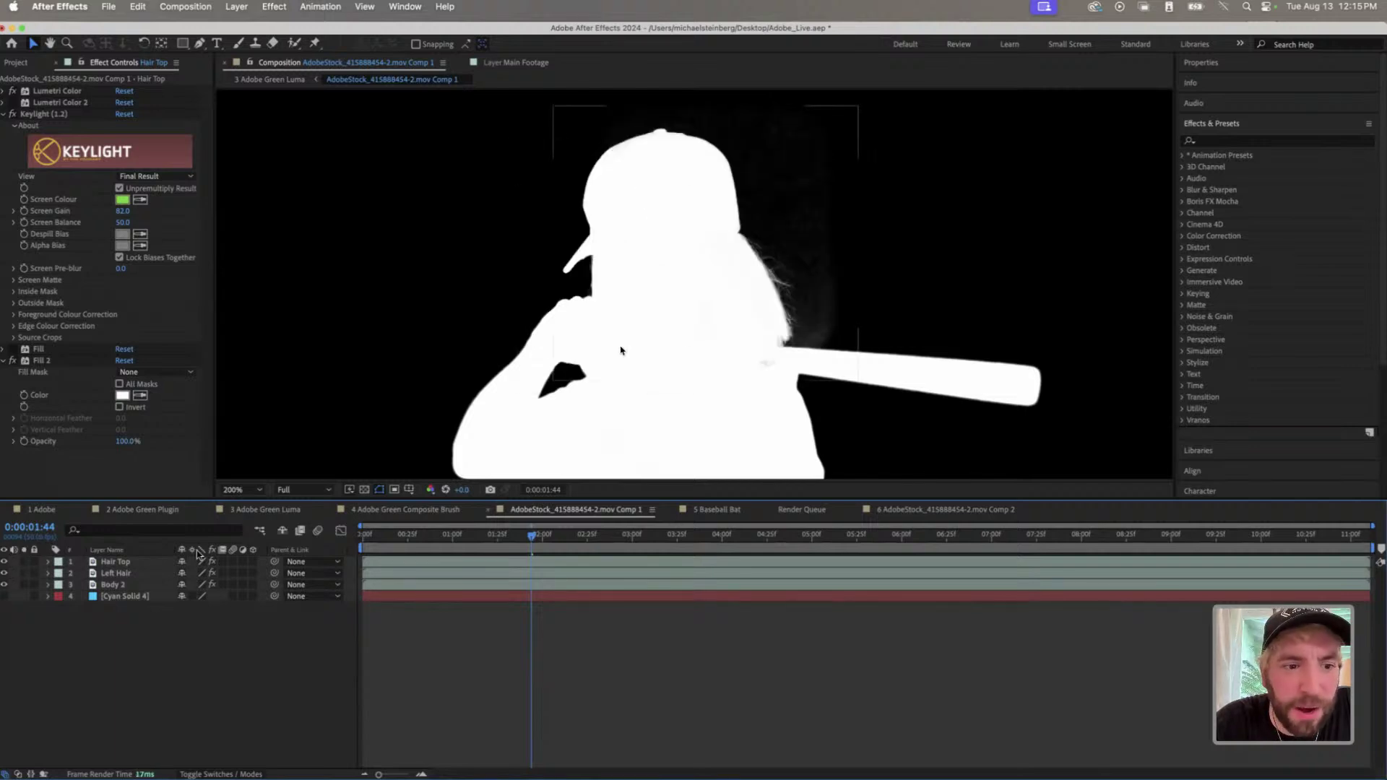
- Draw a closed, curved second mask around the outer hair edge on Hair Top with the Pen tool
click(126, 562)
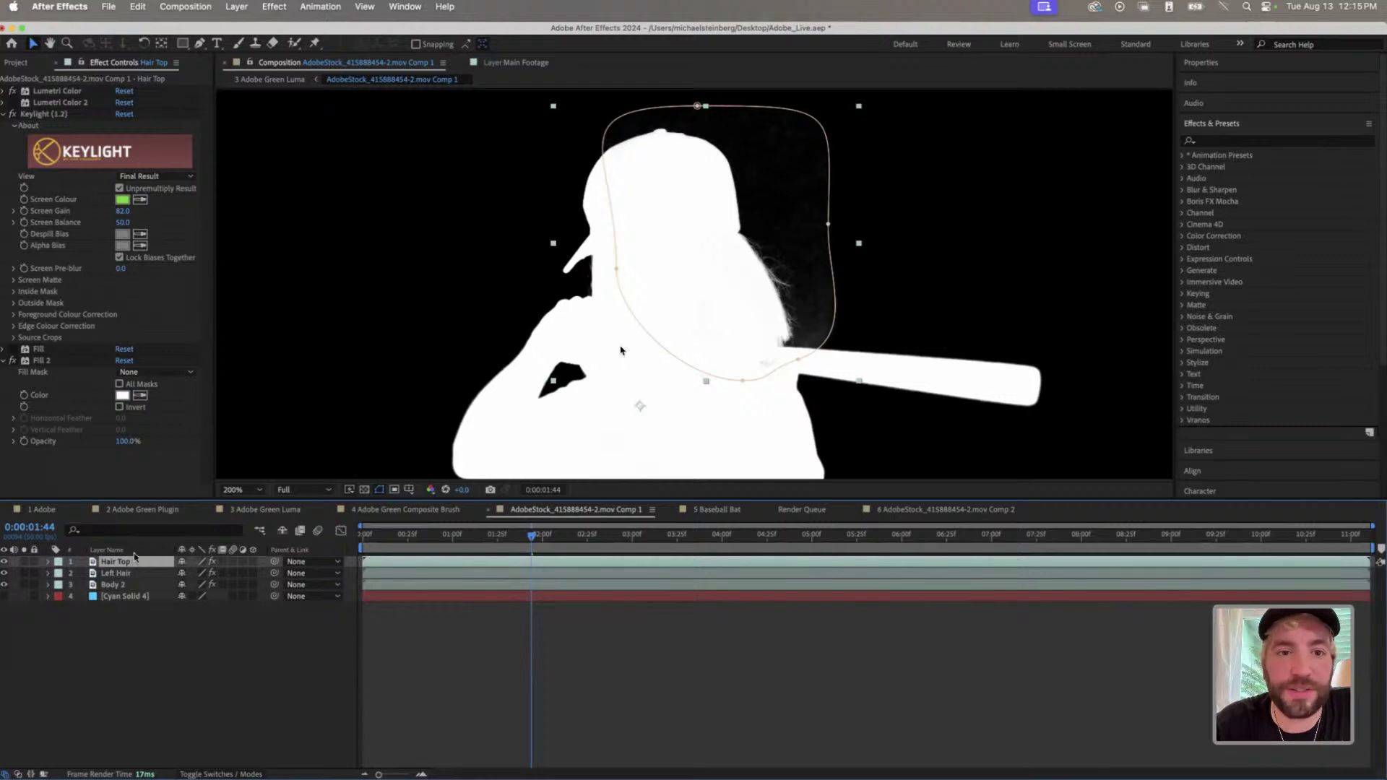
click(200, 43)
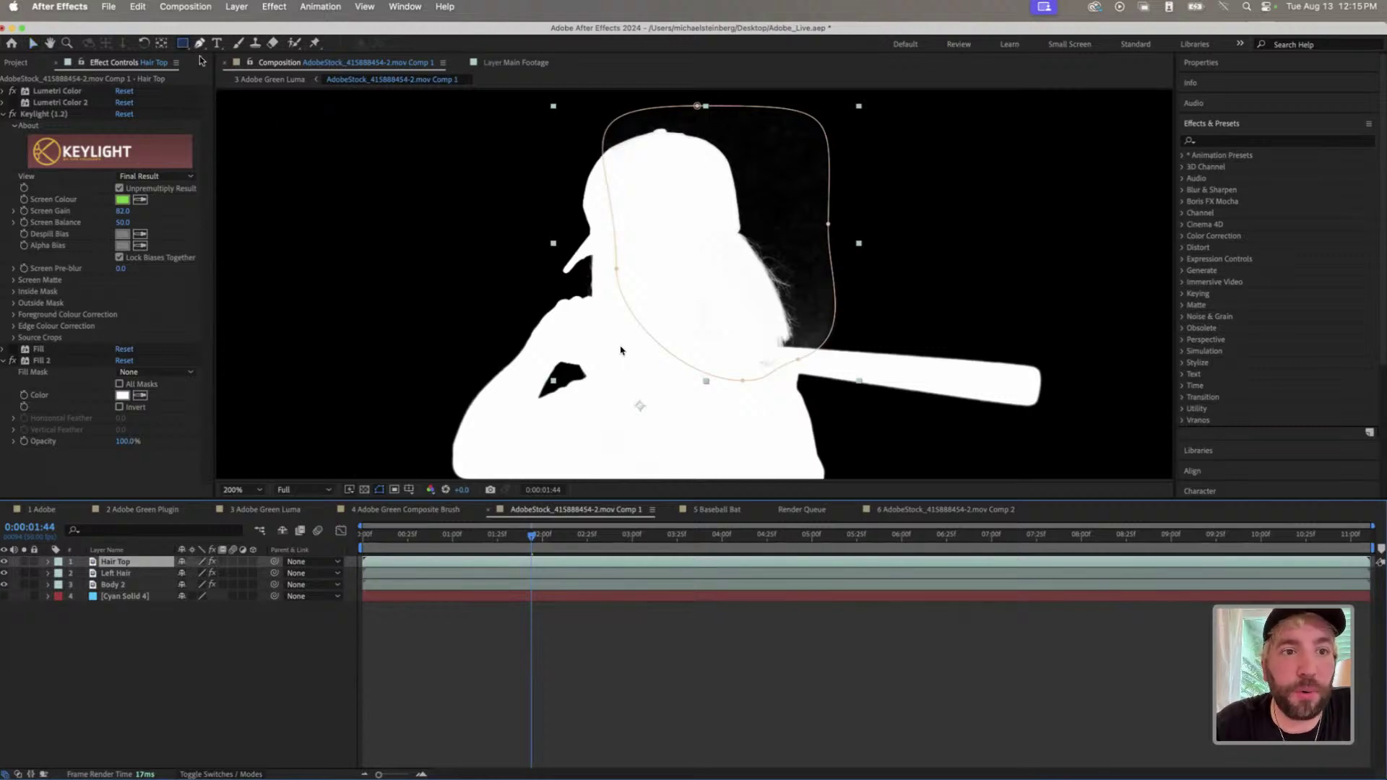
click(205, 46)
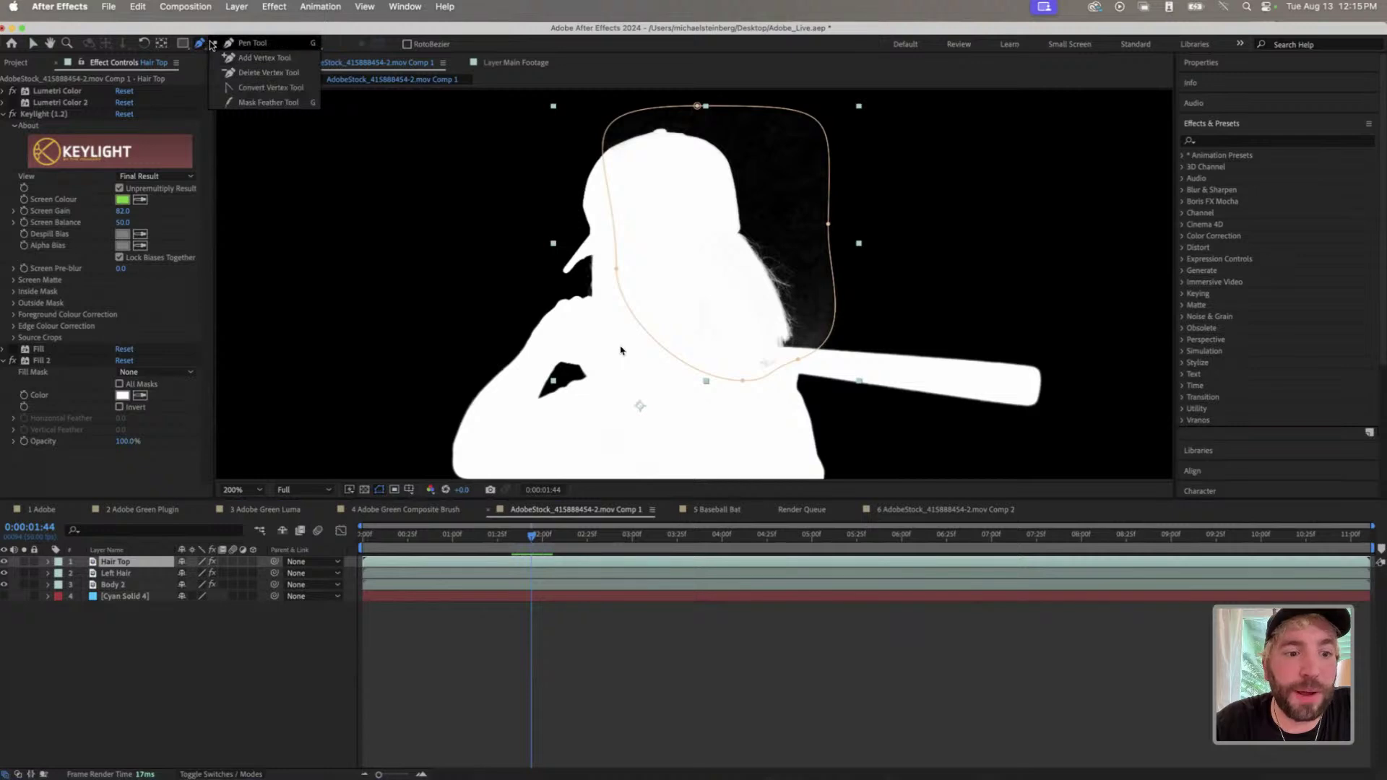
click(640, 271)
click(712, 250)
mouse_move(785, 222)
mouse_down()
mouse_move(816, 363)
mouse_move(787, 383)
mouse_up()
click(711, 250)
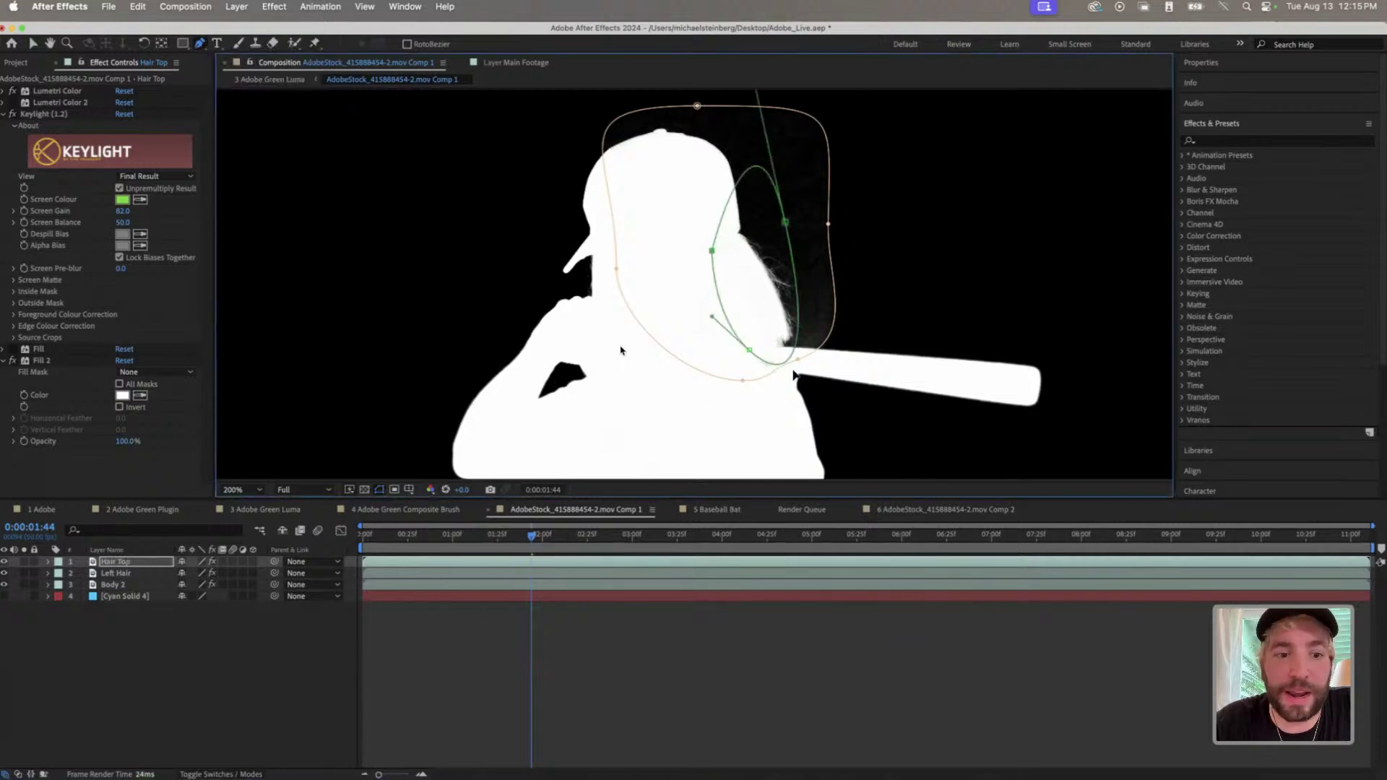
- Reveal the Hair Top masks, open the mode options of Mask 2, and delete that mask
click(145, 567)
key(m)
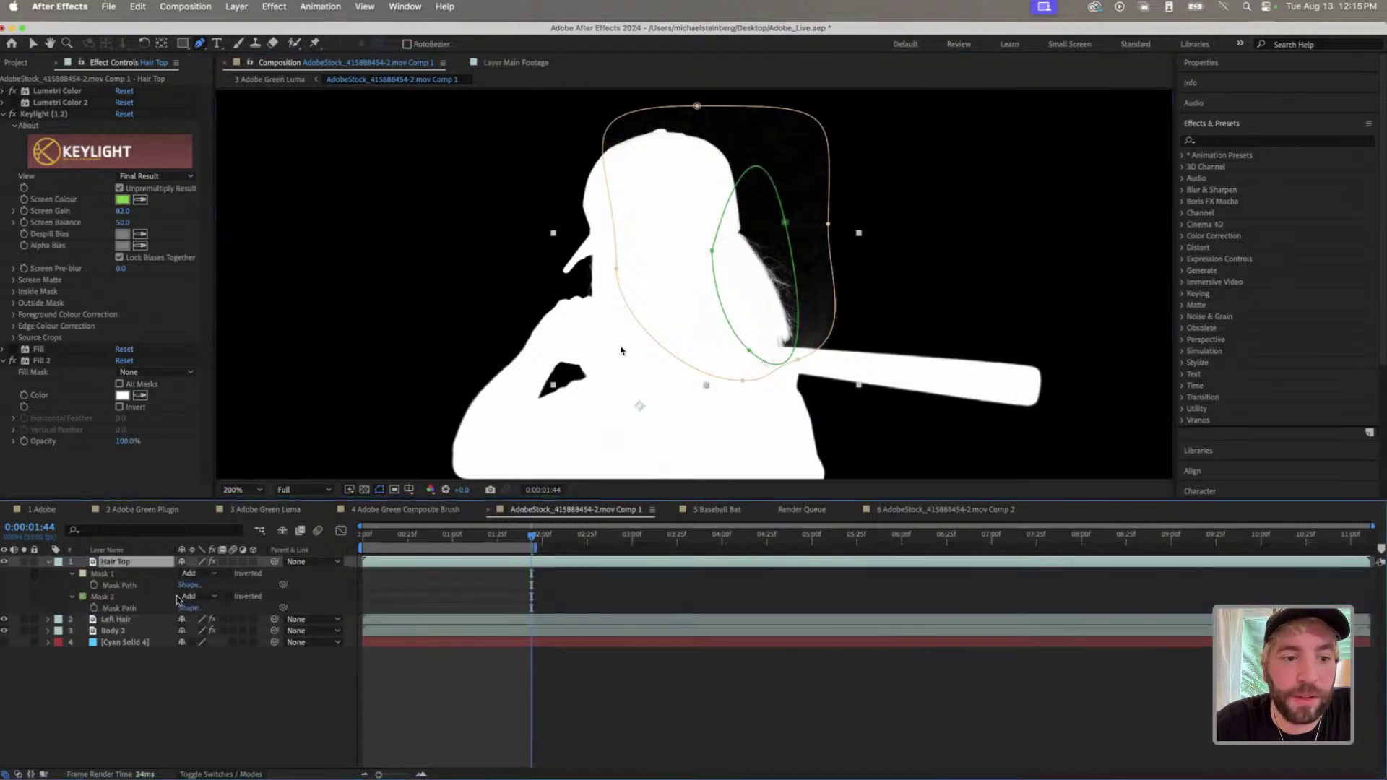
click(208, 599)
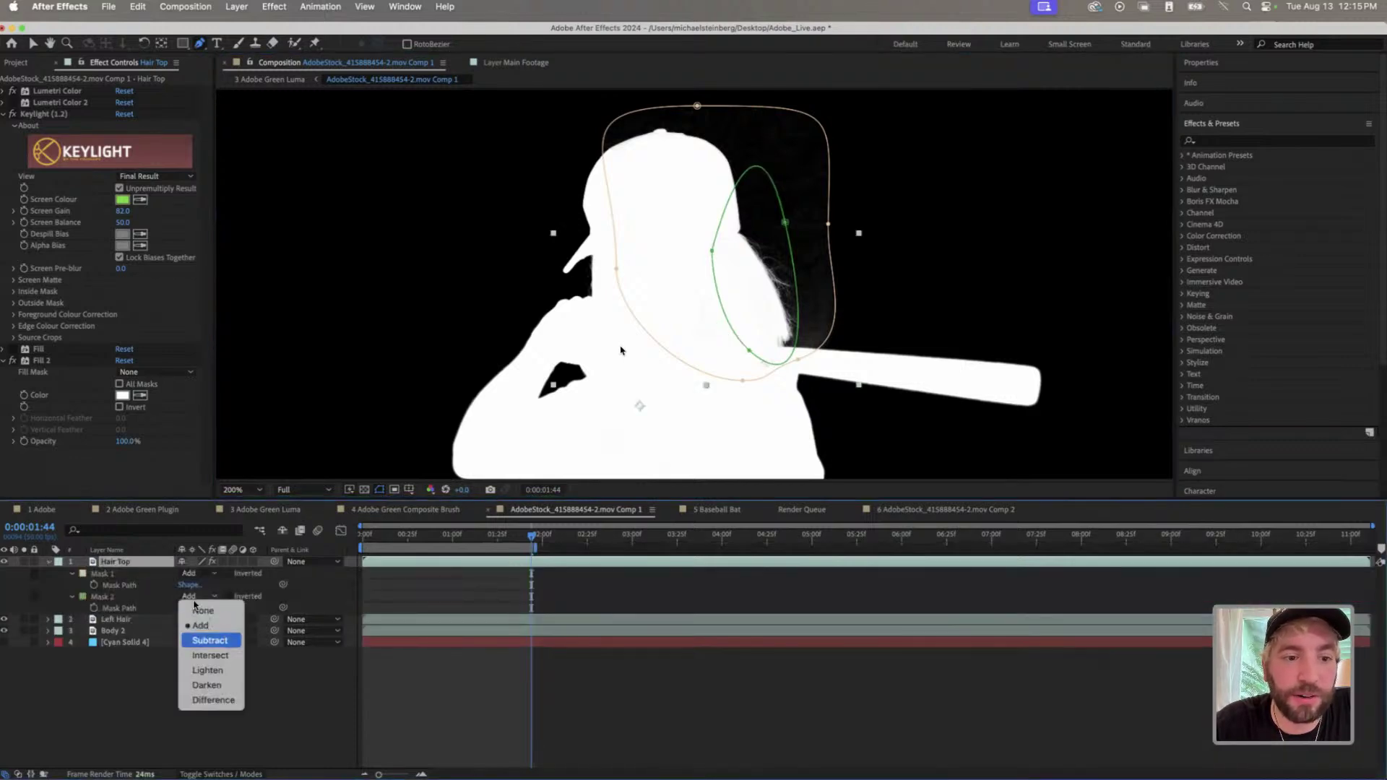
click(116, 596)
click(116, 597)
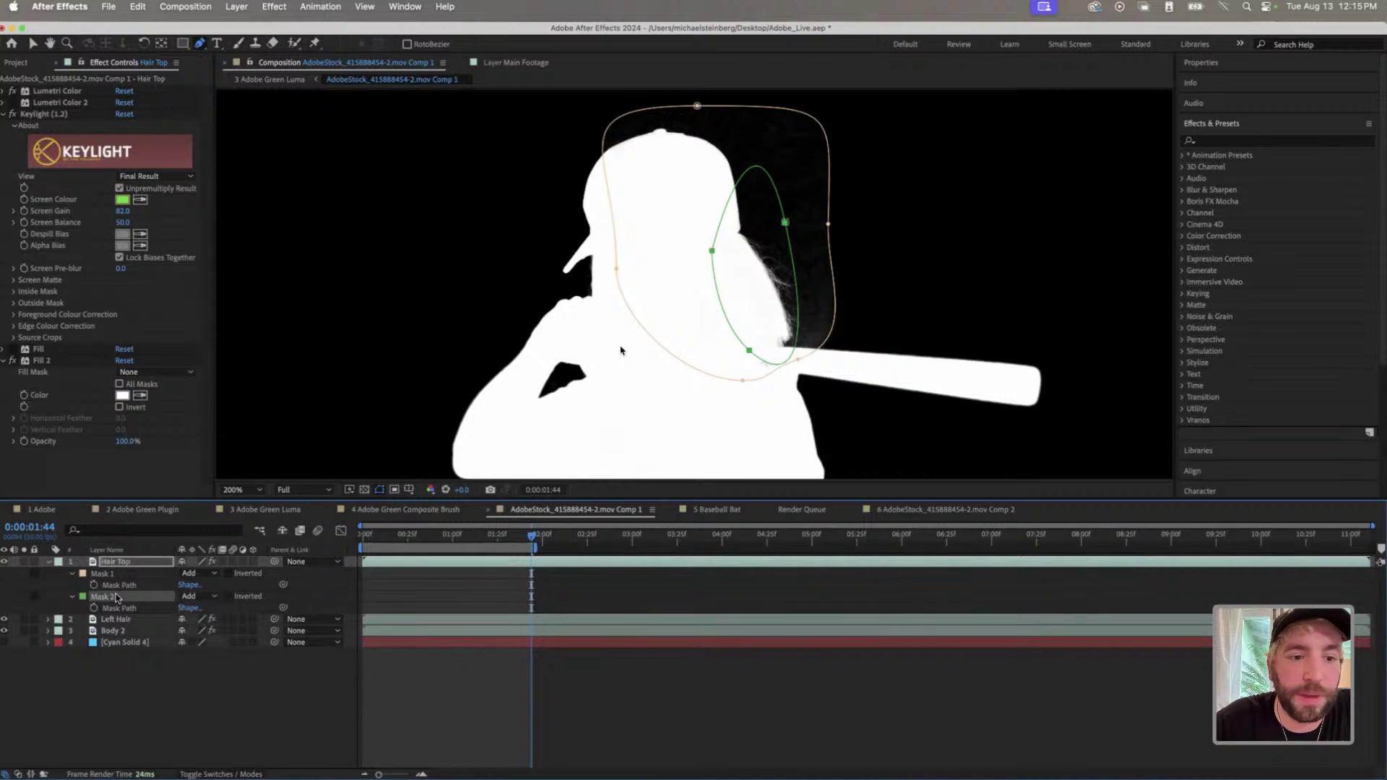
key(m)
- Collapse the properties of all layers, deselect them, and view the full silhouette matte at 100% magnification
click(121, 668)
key(super+a)
key(s)
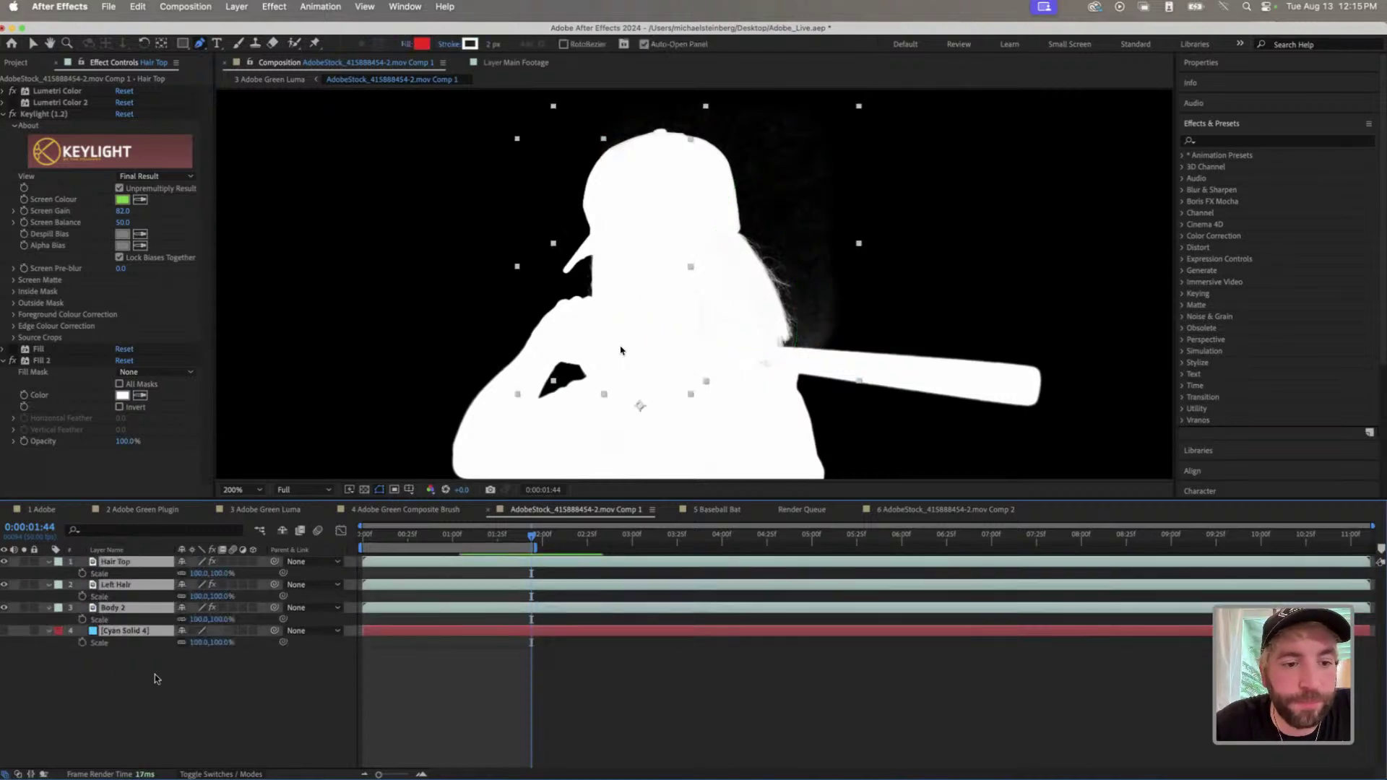
key(s)
click(157, 679)
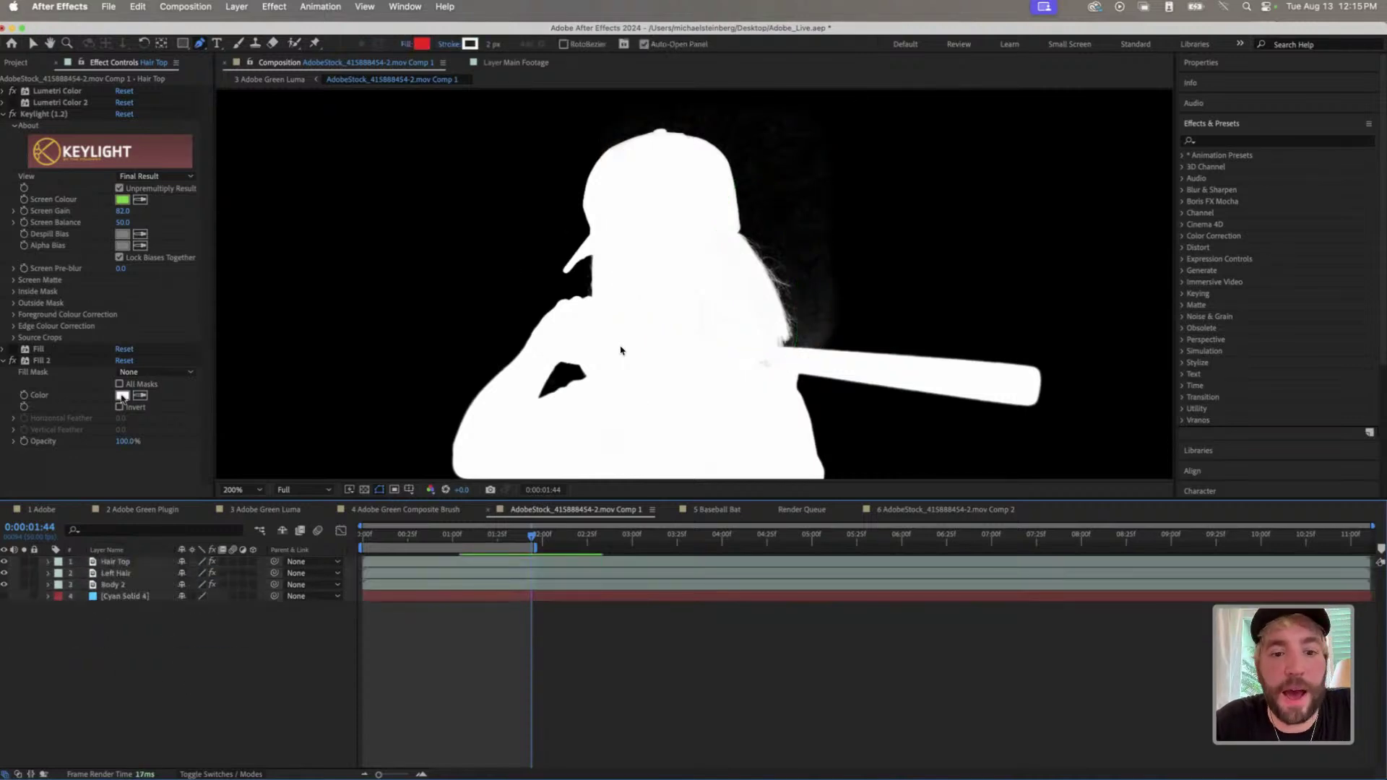
mouse_move(635, 309)
mouse_down()
mouse_move(619, 109)
mouse_move(625, 226)
mouse_move(743, 154)
mouse_up()
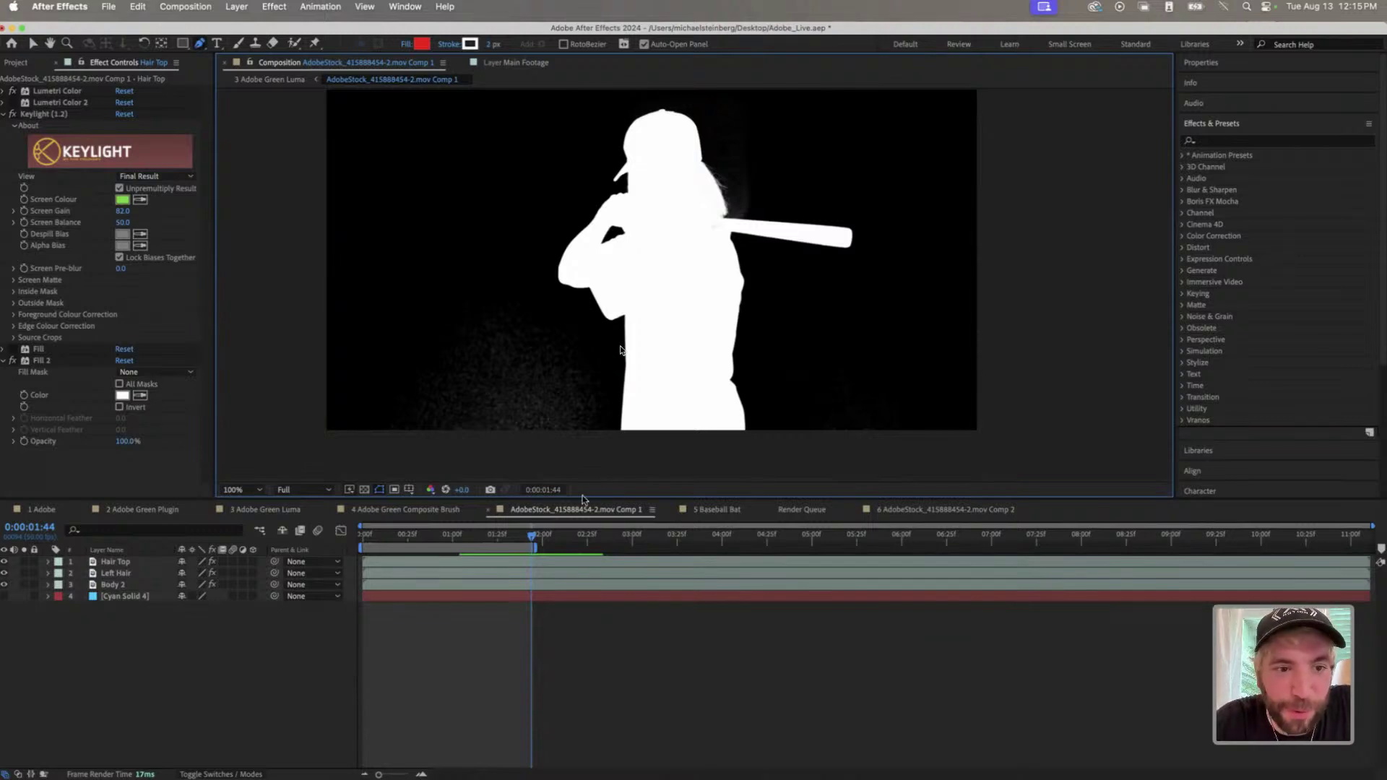
- View the 3 Adobe Green Luma composition from the project, and return to its nested matte composition
click(17, 62)
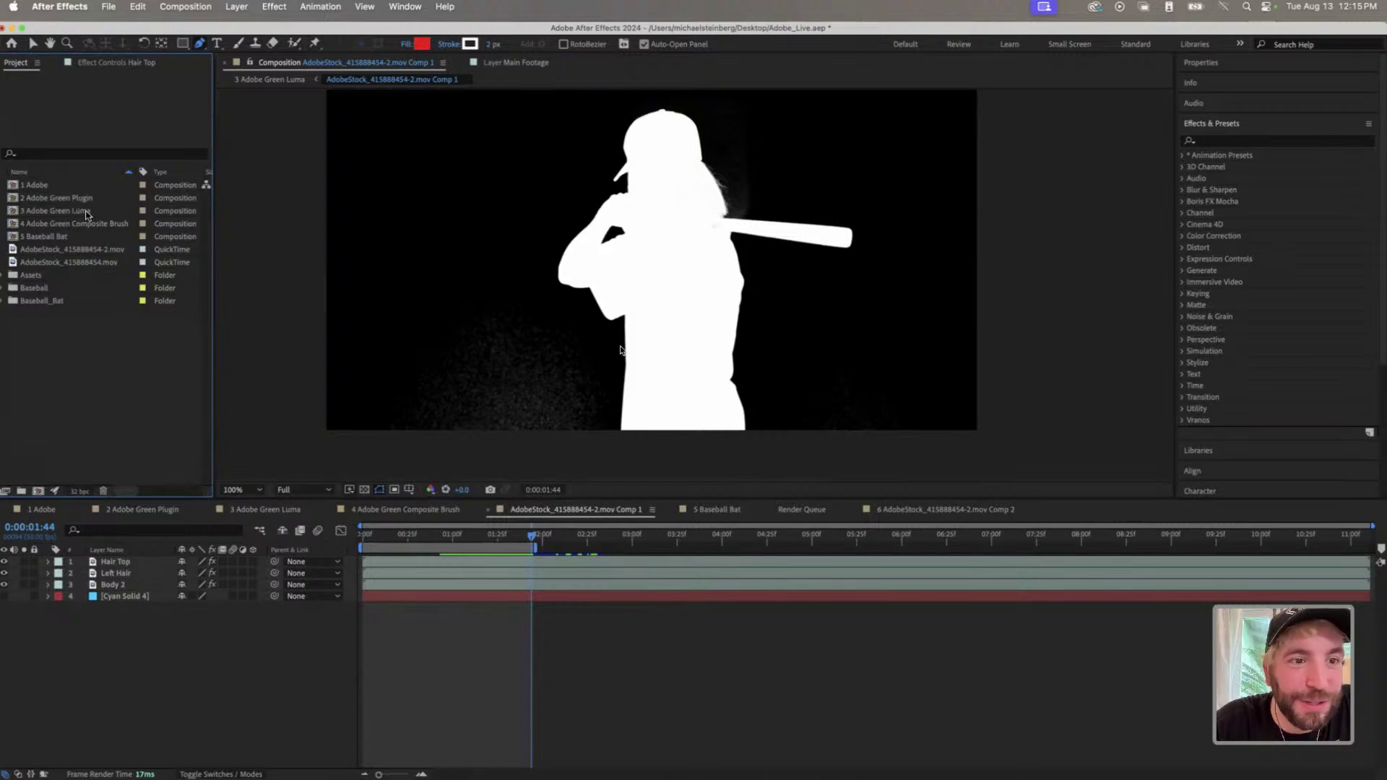
double_click(86, 211)
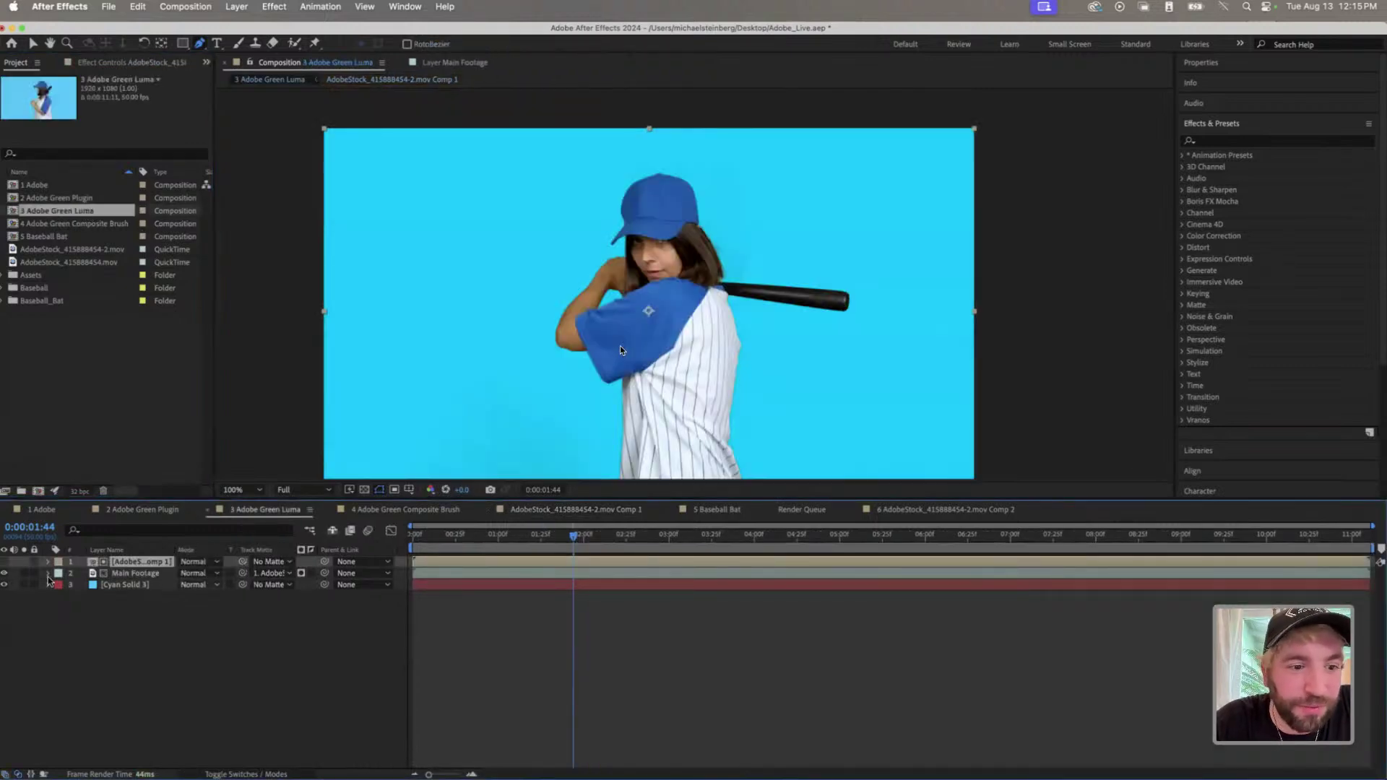
key(Delete)
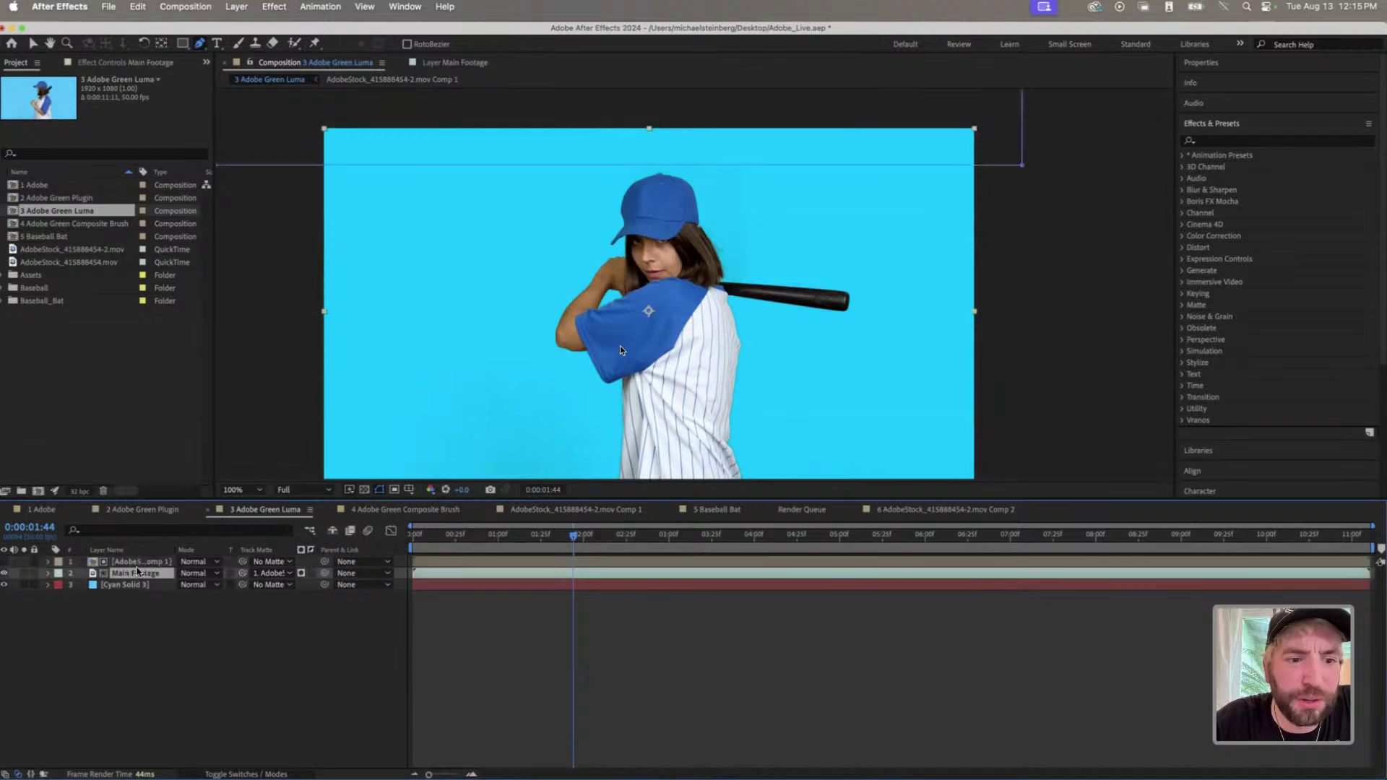
double_click(144, 562)
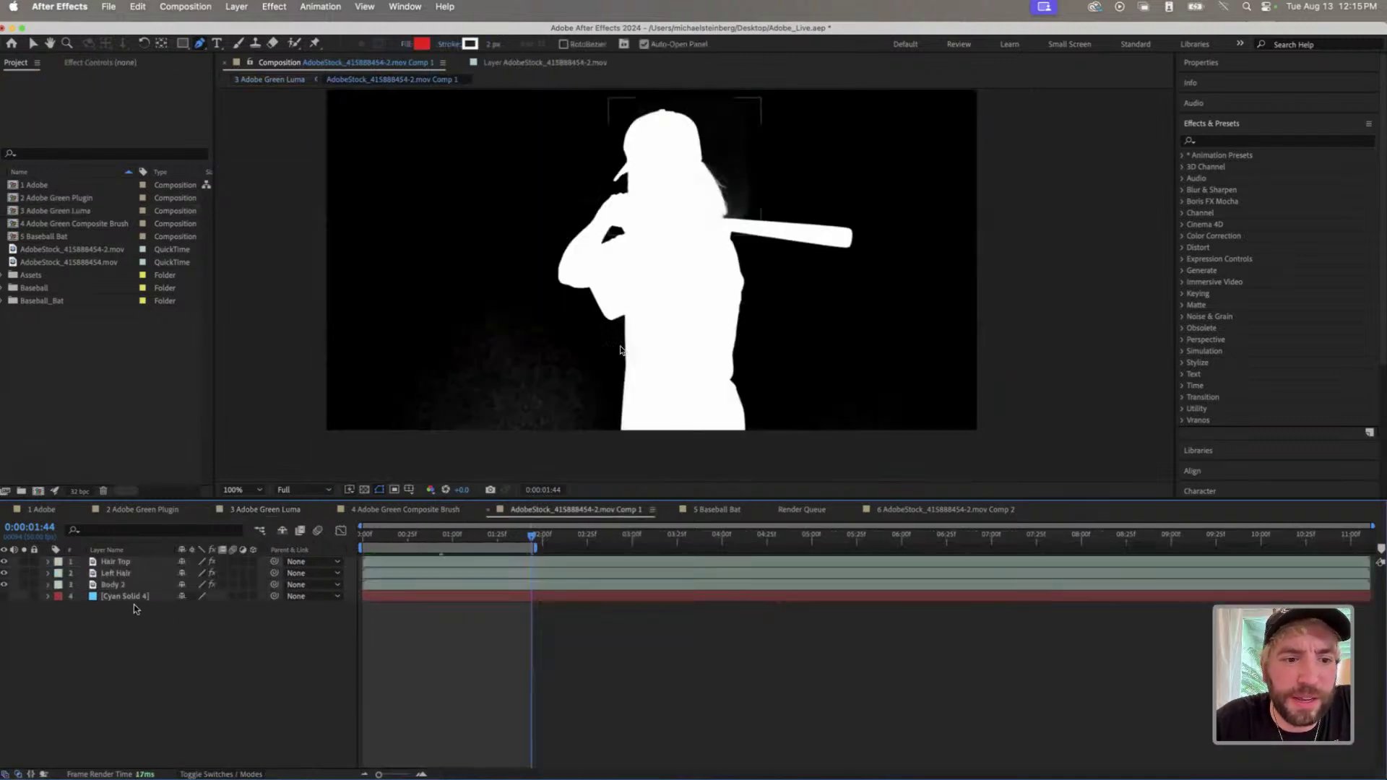
- Pre-compose the Hair Top, Left Hair and Body 2 layers together as a composition named "LUMA Footage"
shift+click(129, 562)
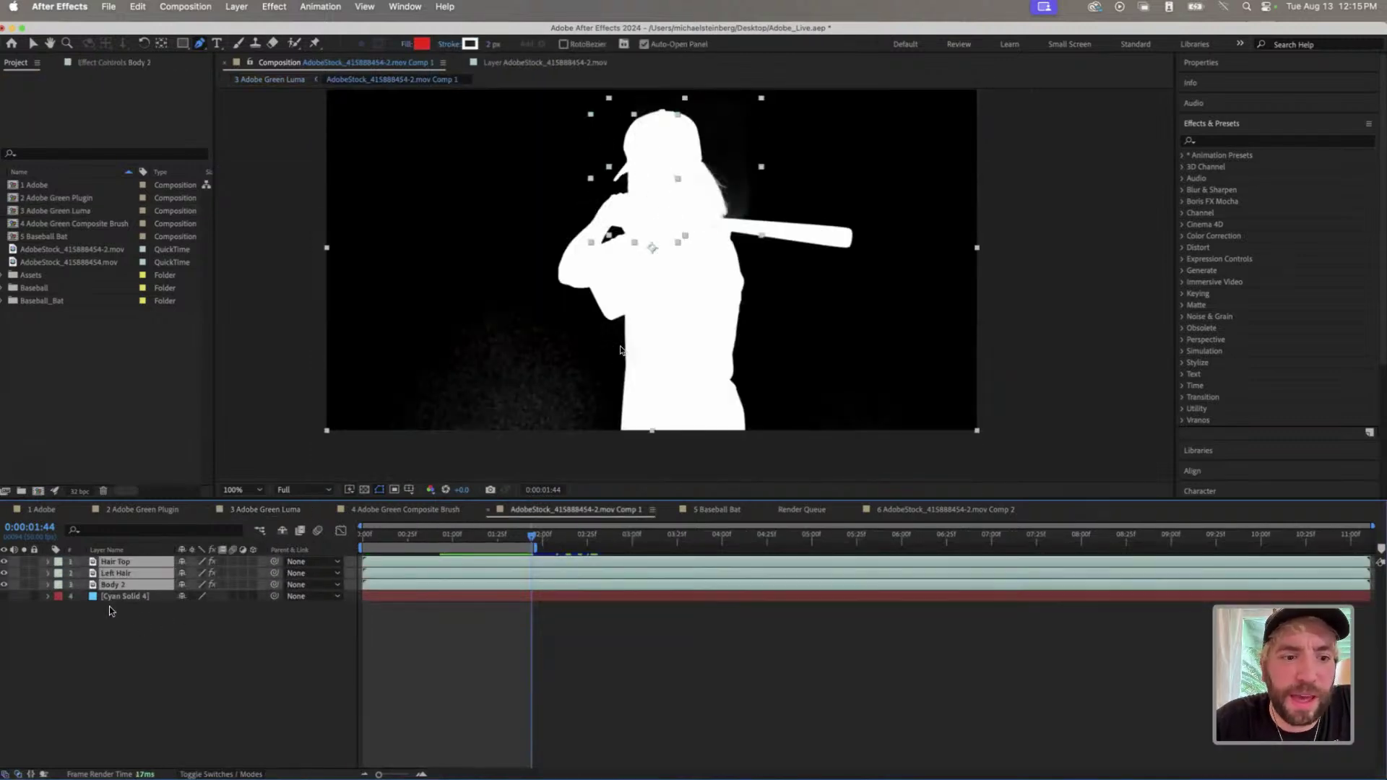
click(113, 611)
click(119, 597)
click(114, 584)
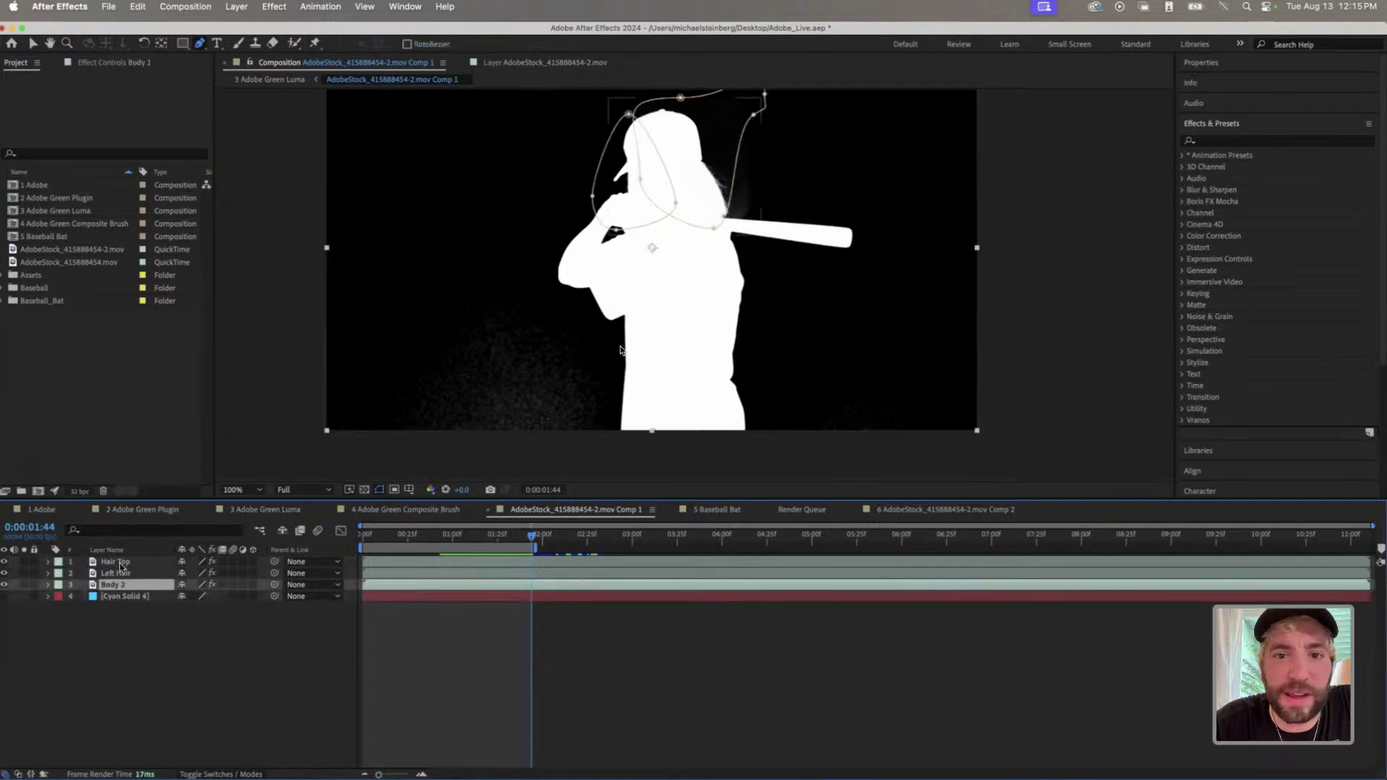
shift+click(116, 561)
key(super+shift+c)
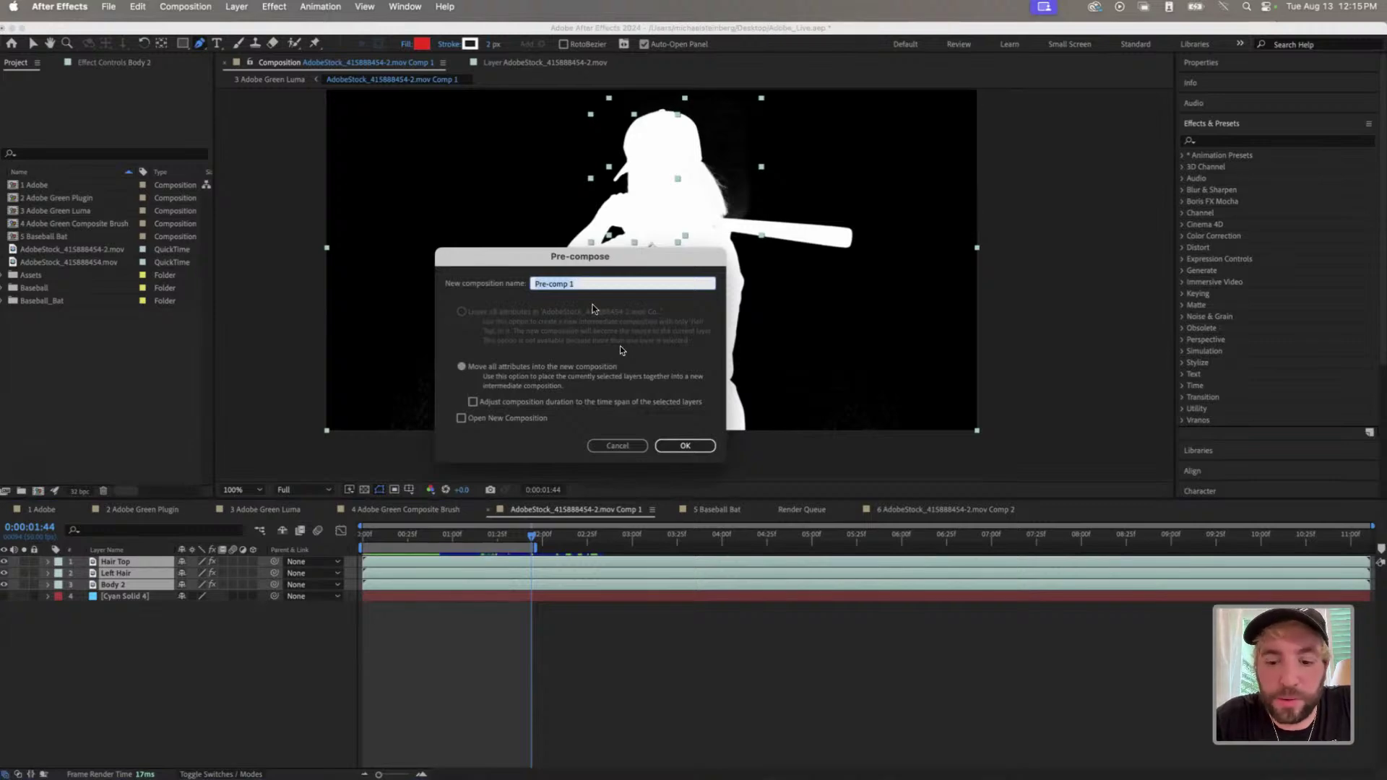
text(LUMA)
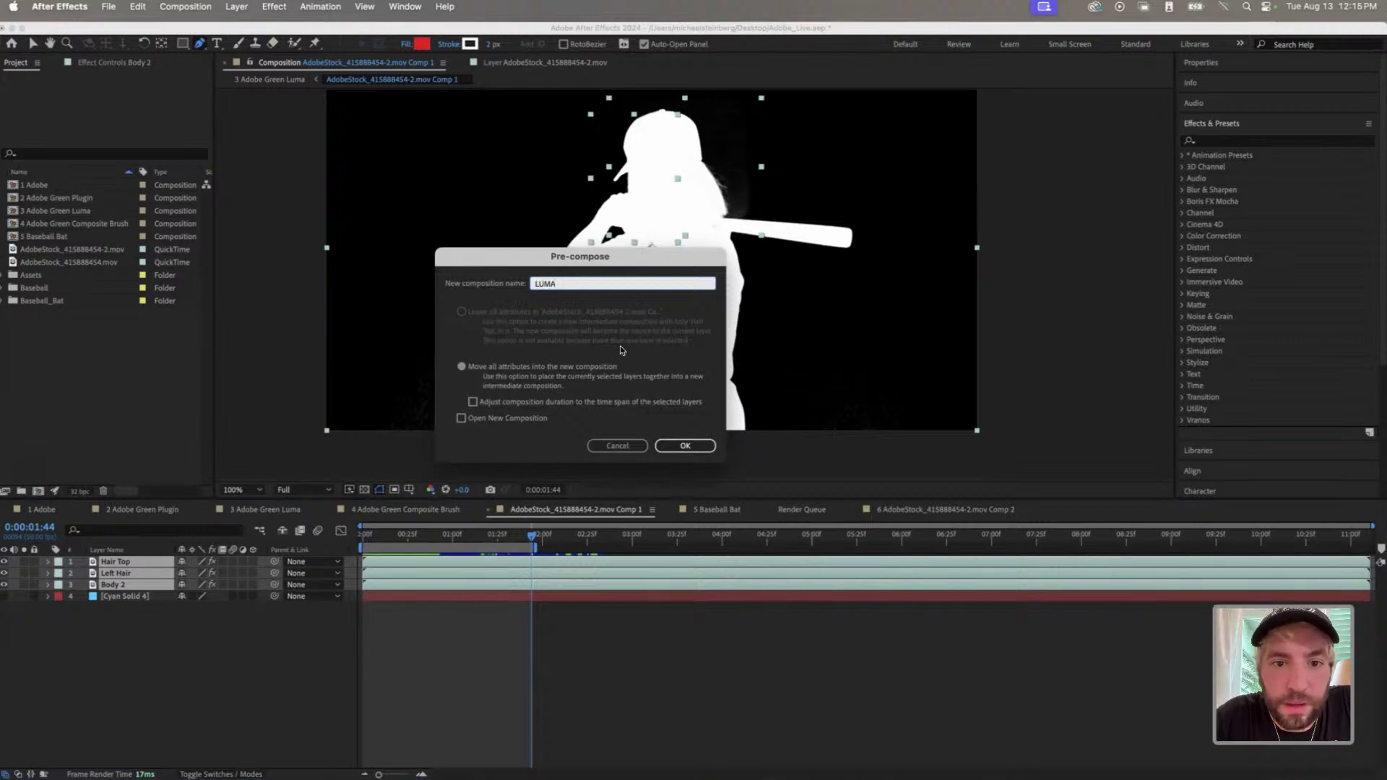
text( Footage)
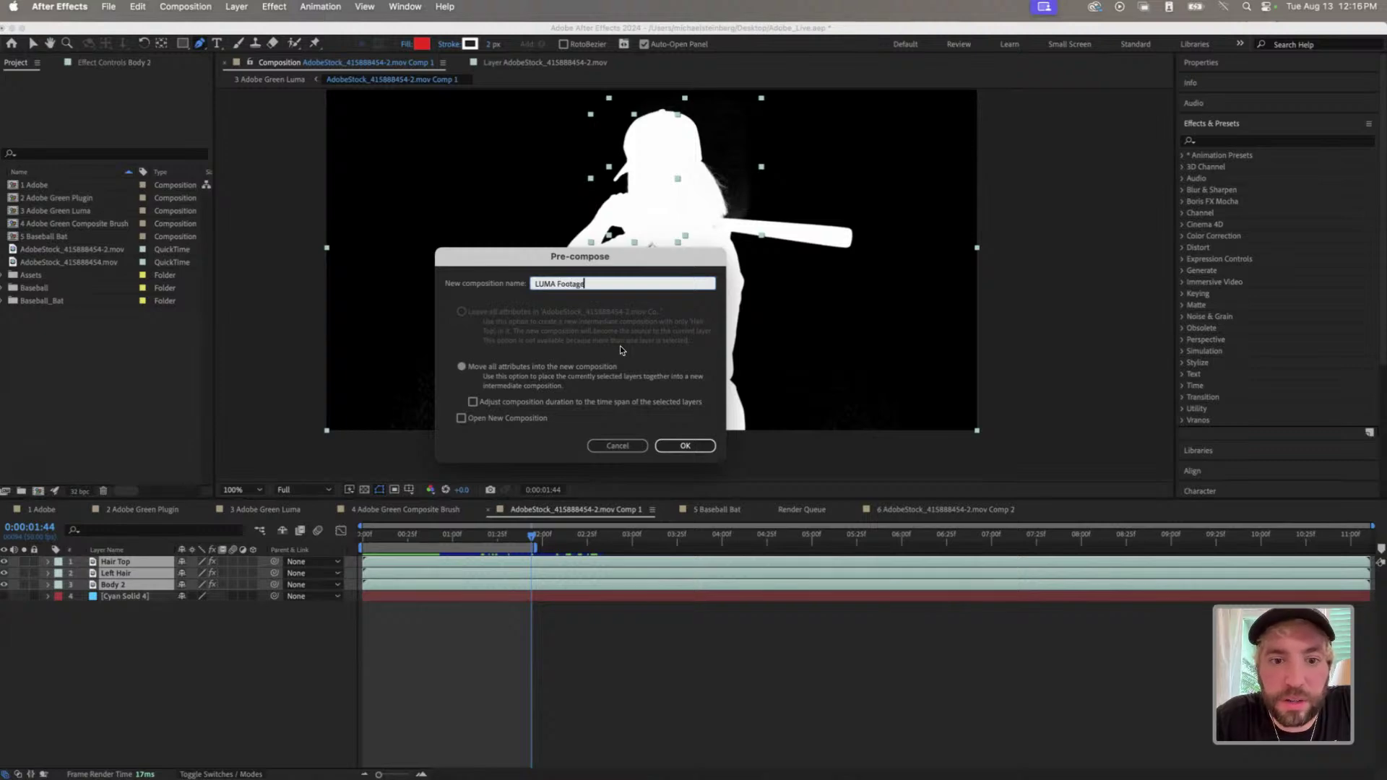
key(Tab)
key(Return)
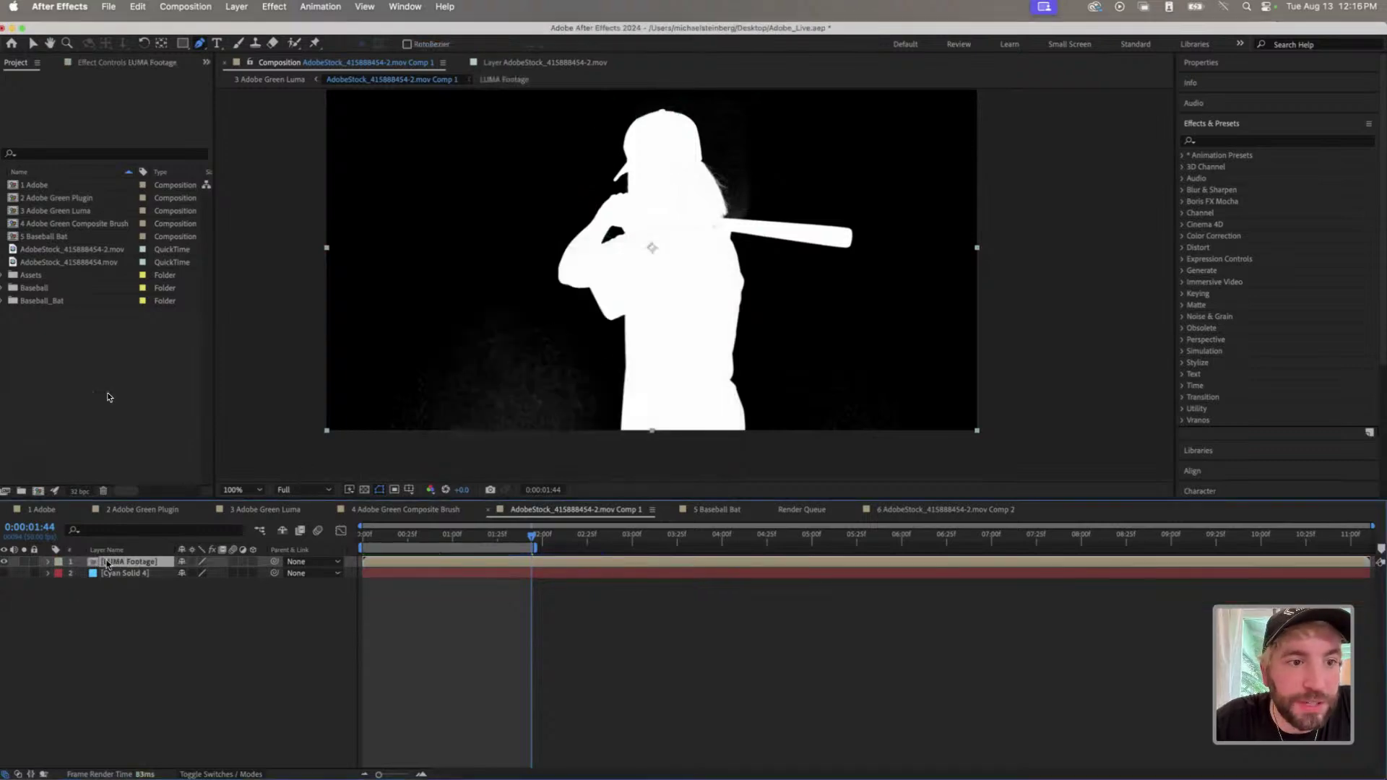
- Add the original AdobeStock_415888454.mov footage to the composition above the LUMA Footage layer
click(48, 223)
click(47, 236)
click(48, 249)
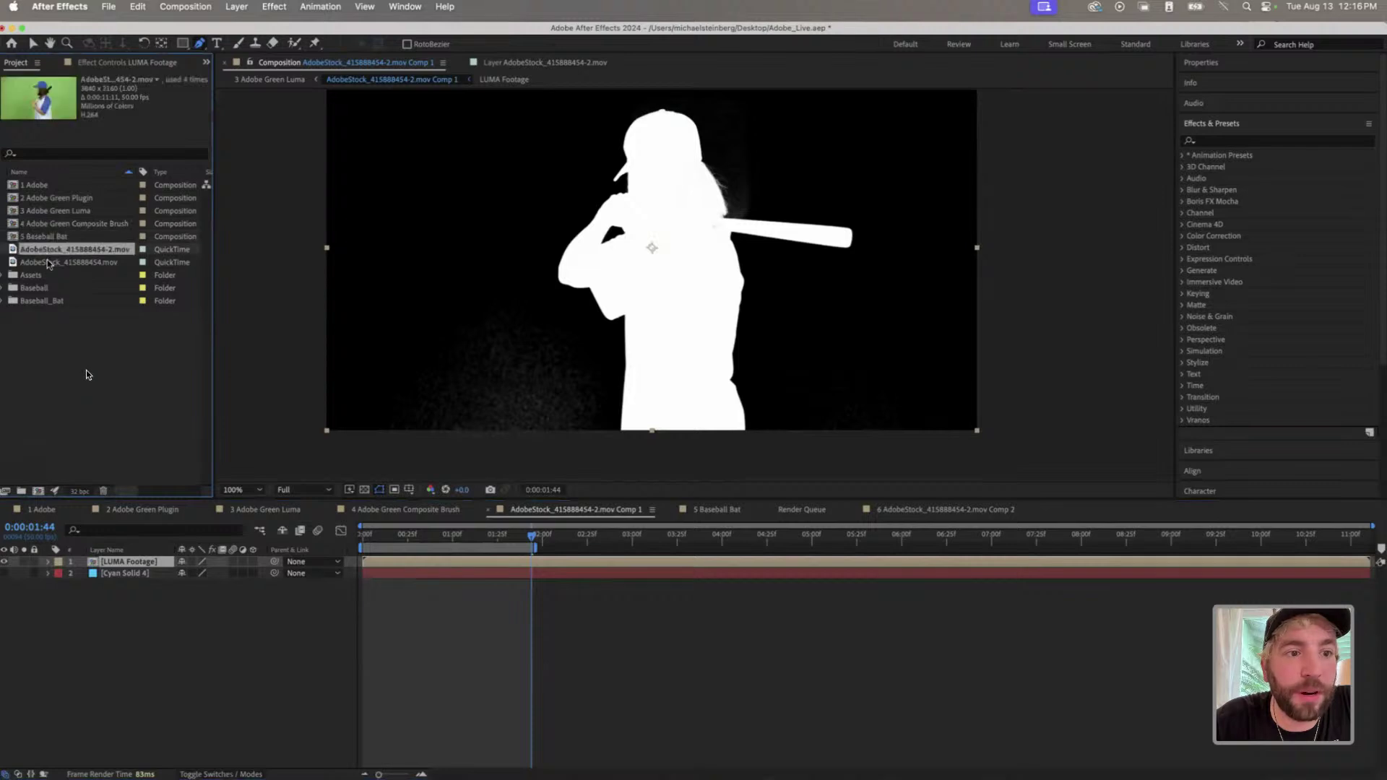
click(48, 263)
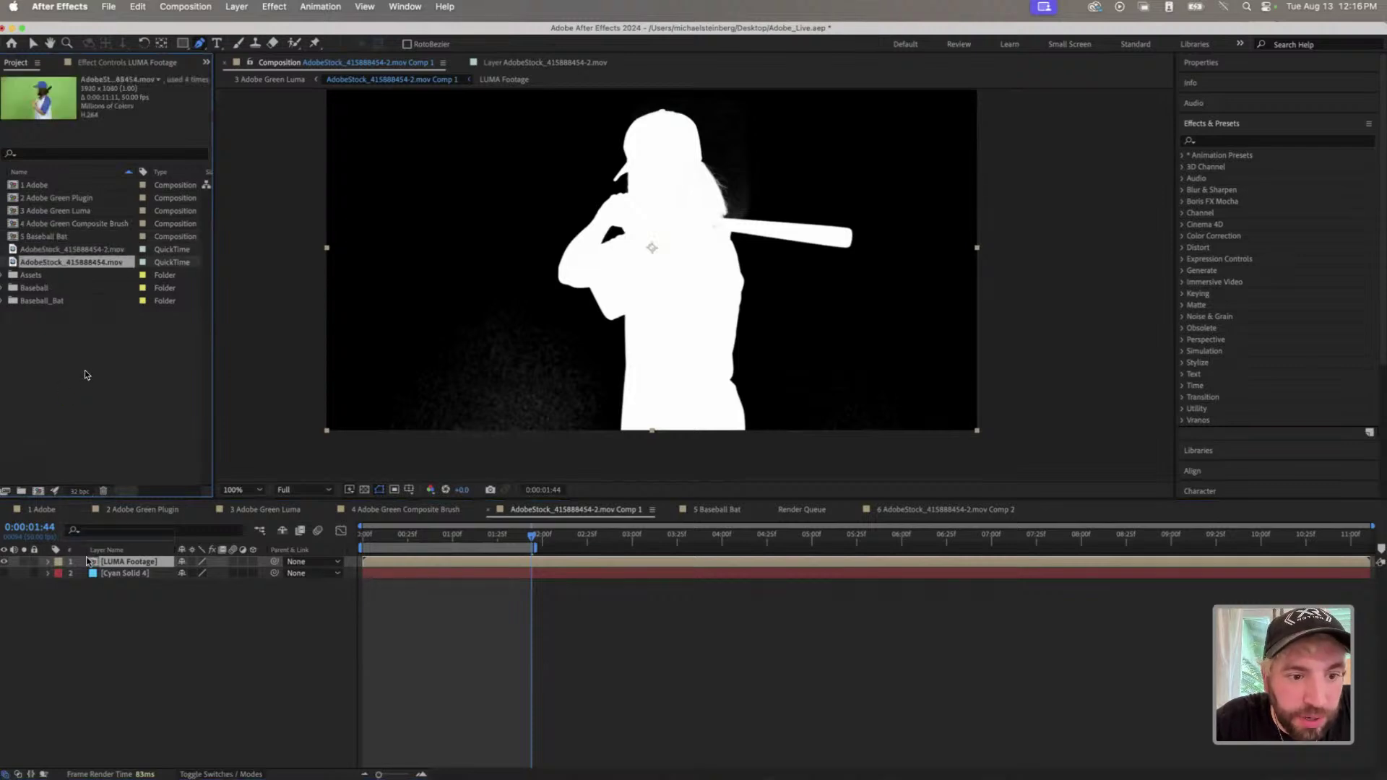
click(88, 561)
key(super+slash)
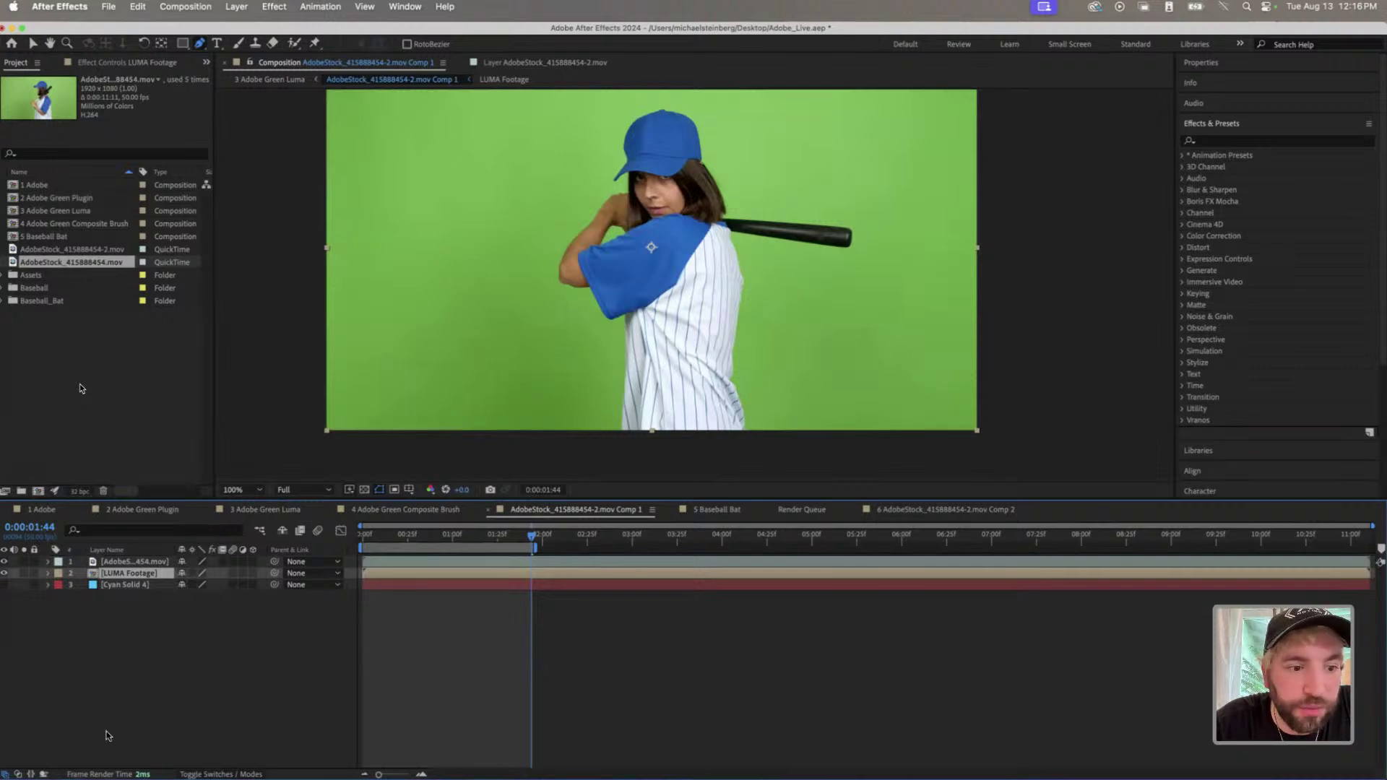
- Toggle the visibility of the green-screen footage layer repeatedly to compare it with the white silhouette beneath
click(4, 562)
click(5, 561)
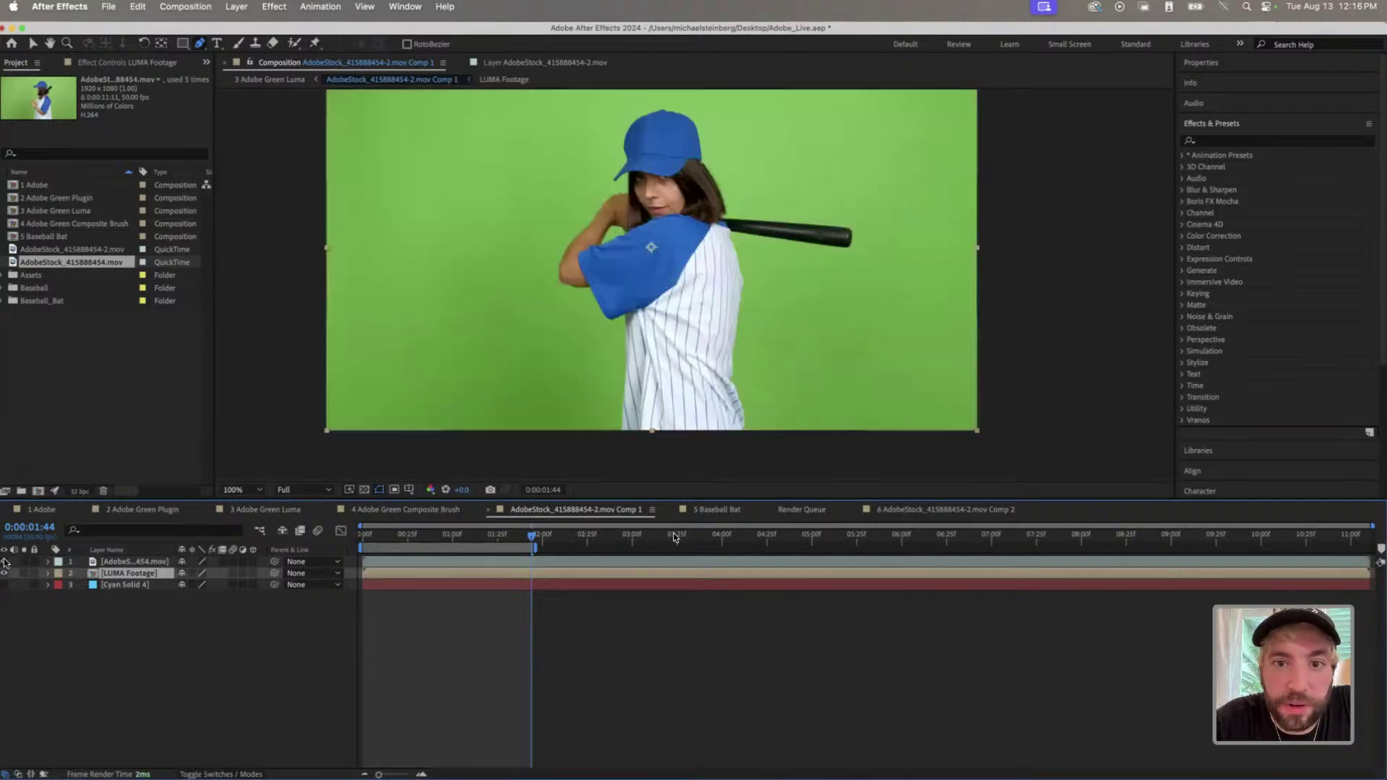
click(5, 561)
click(5, 561)
click(4, 561)
click(5, 561)
click(4, 561)
click(5, 562)
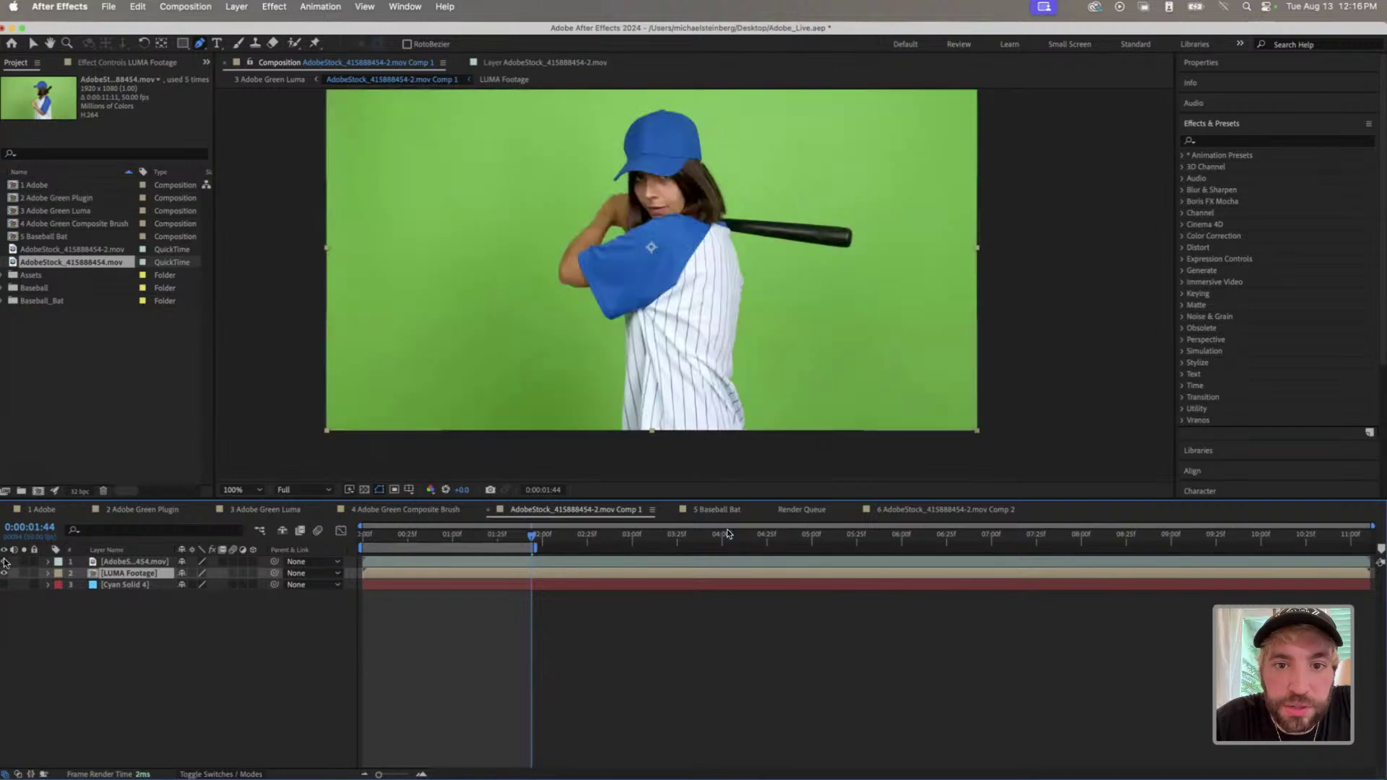
click(5, 561)
click(4, 562)
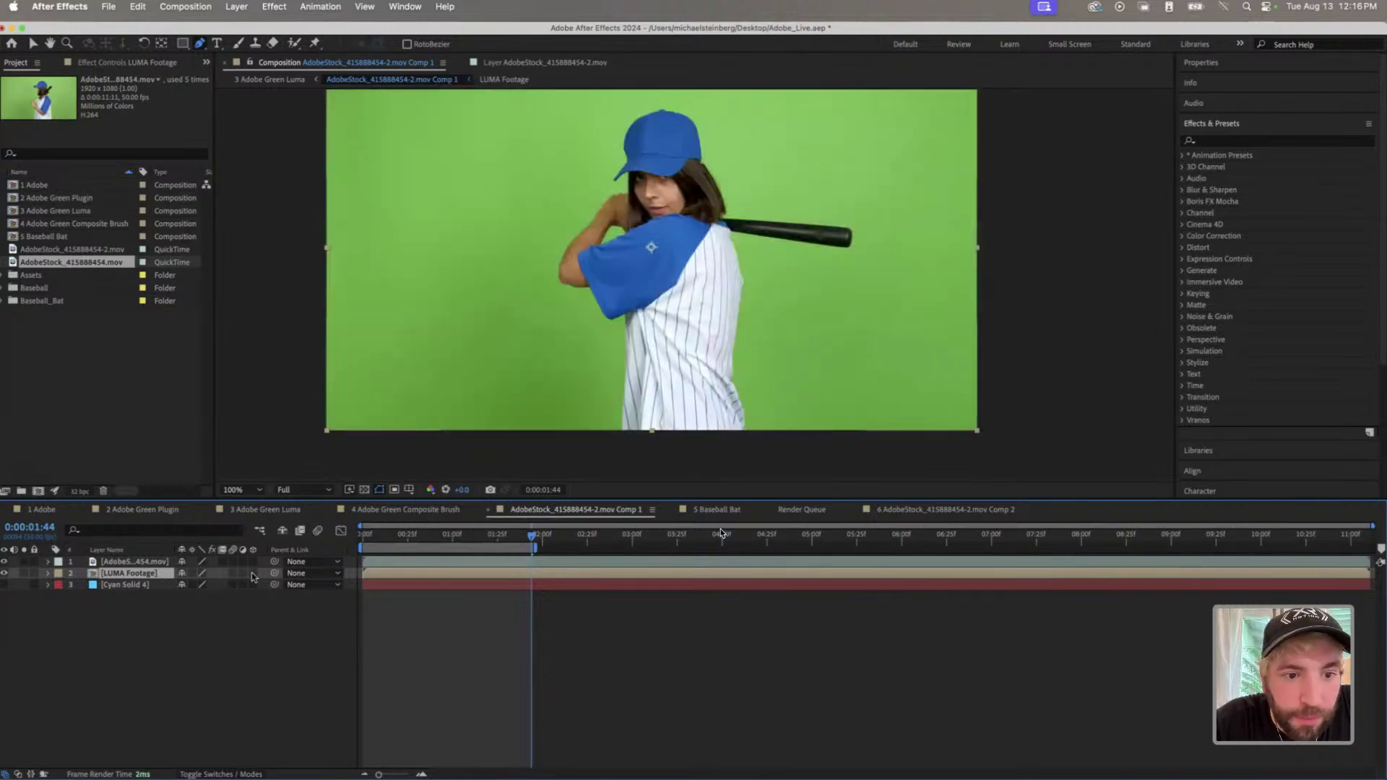
- Show the blending mode and track matte settings for the layers, and check the matte choices for LUMA Footage
click(243, 774)
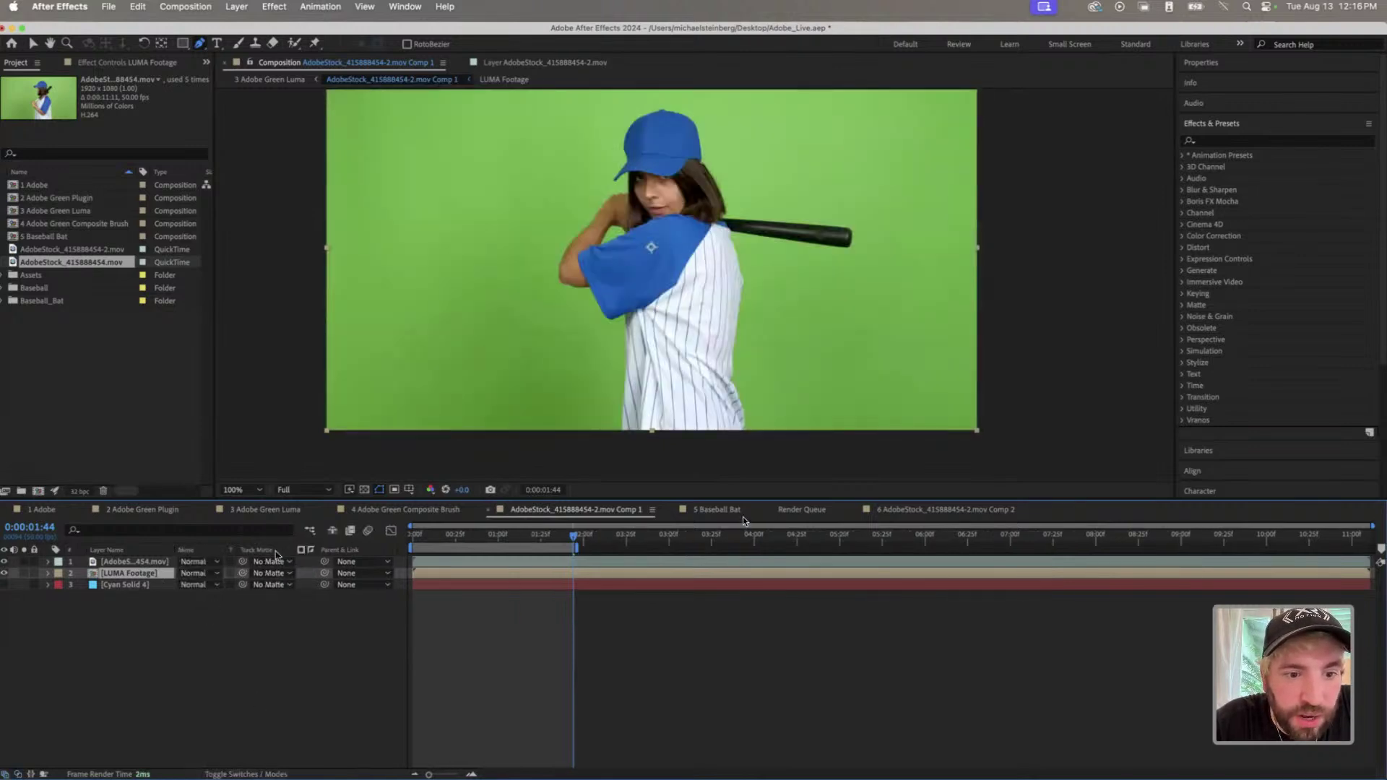
click(274, 574)
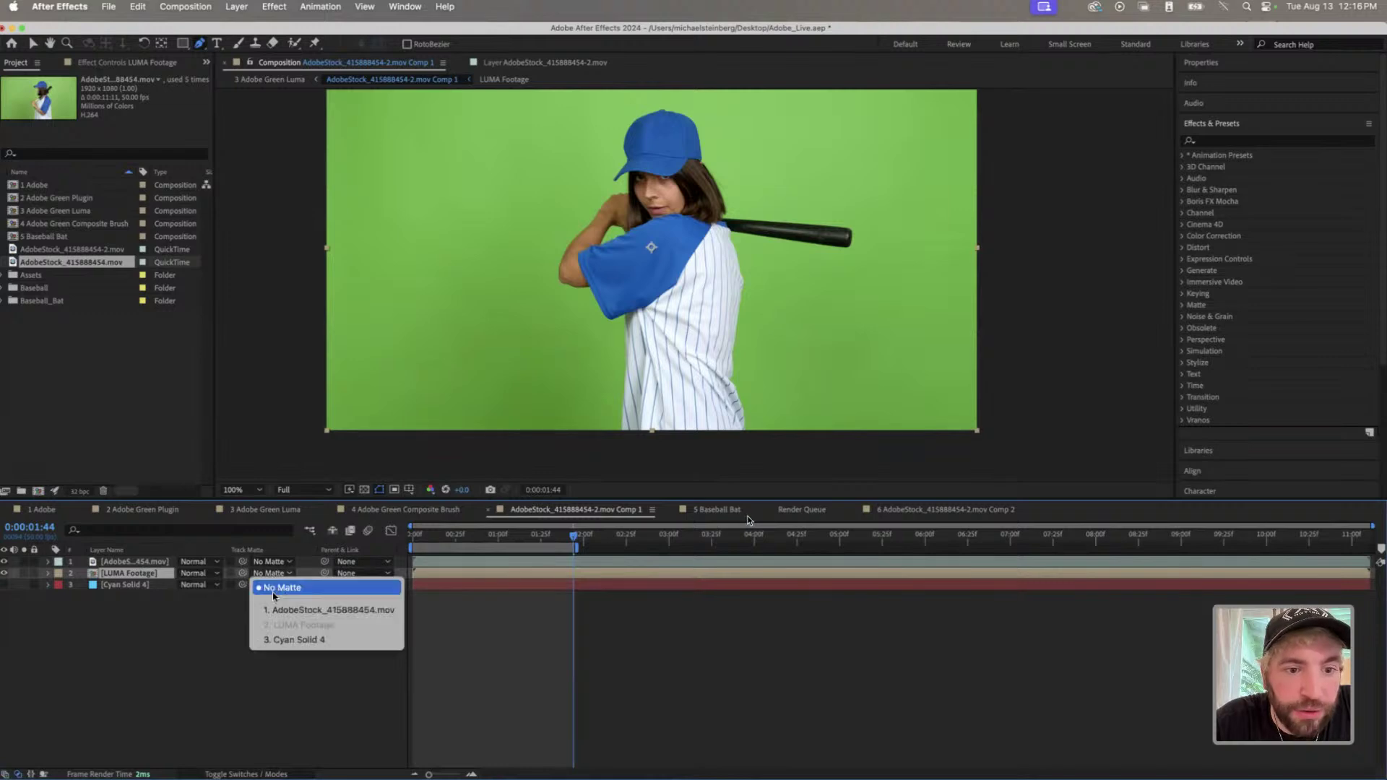
click(217, 604)
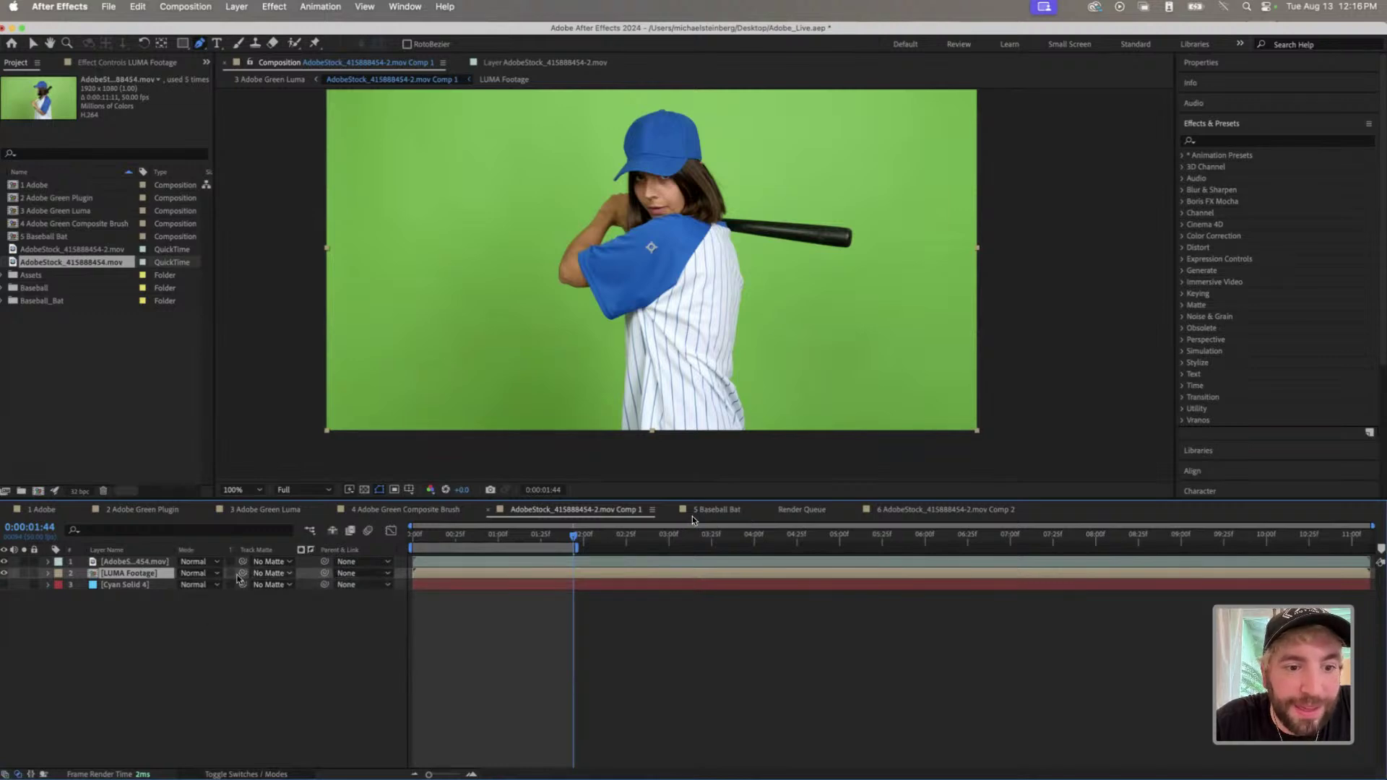
- Try to use the green-screen footage layer as the track matte of LUMA Footage
drag(242, 573, 156, 562)
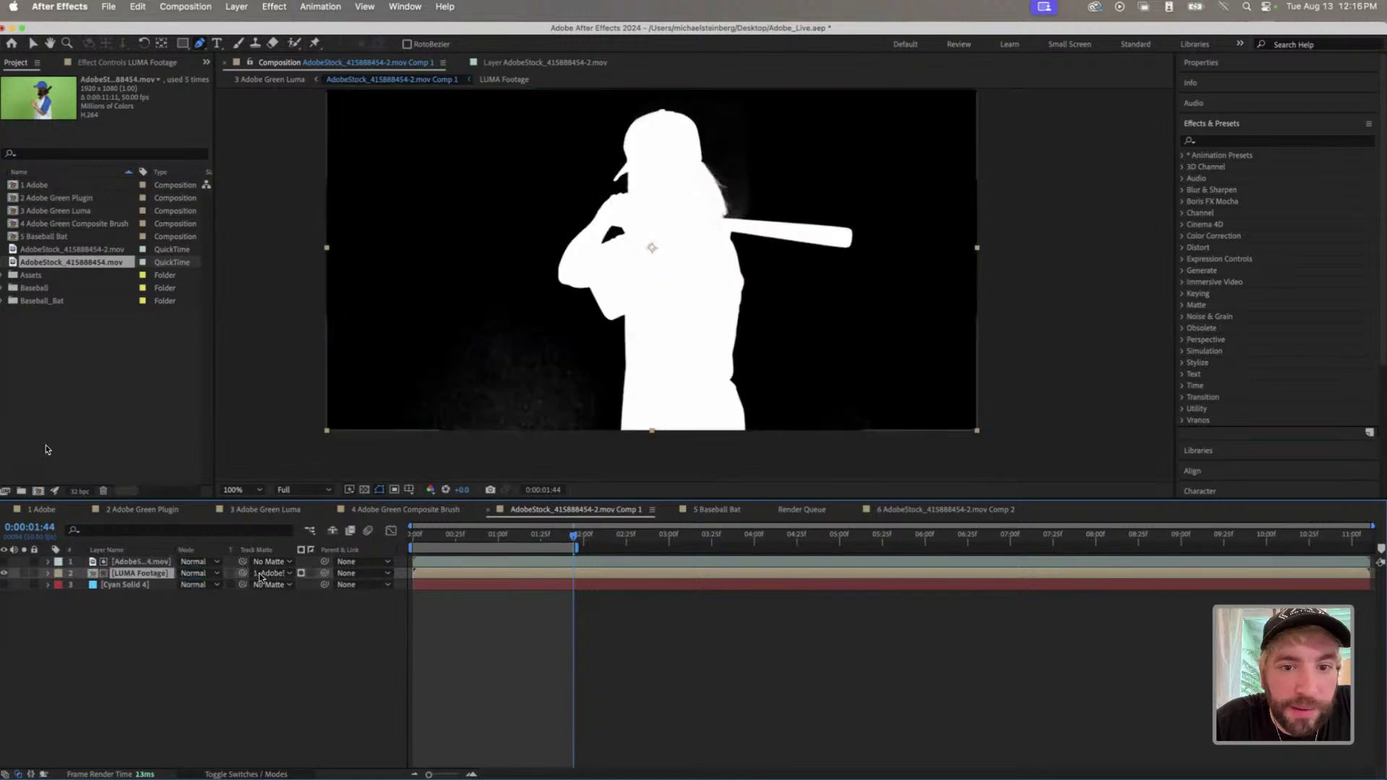
click(269, 575)
click(276, 582)
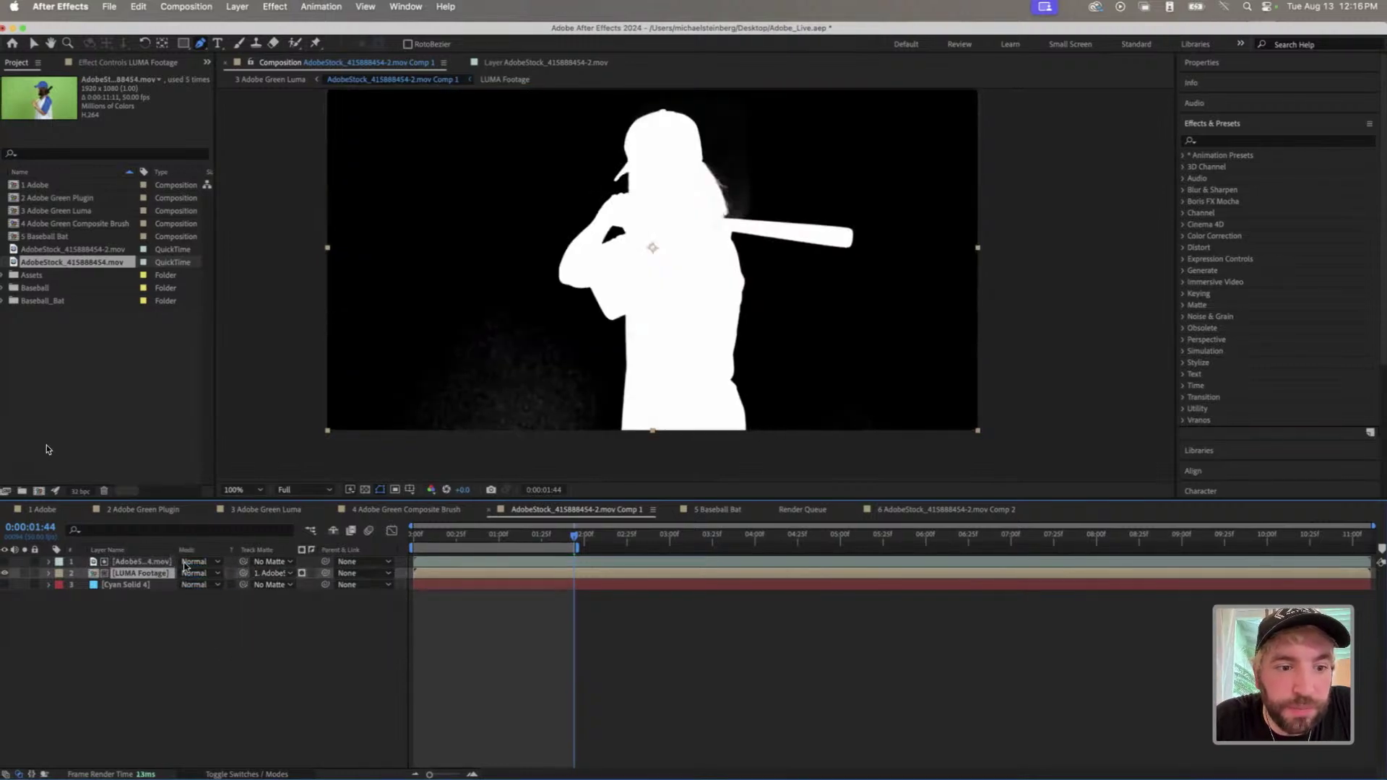
- Place the green-screen footage layer below LUMA Footage and set its track matte to LUMA Footage
drag(140, 562, 148, 581)
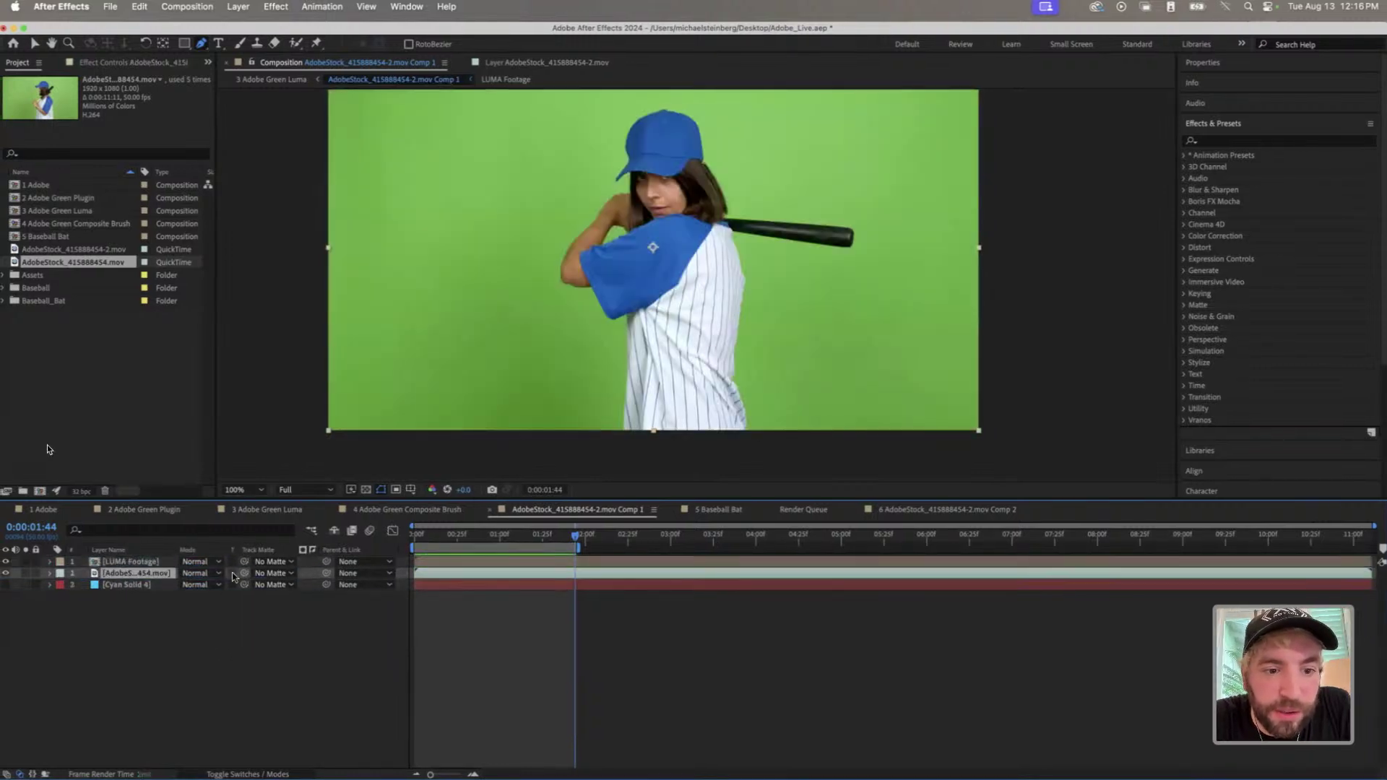
click(267, 574)
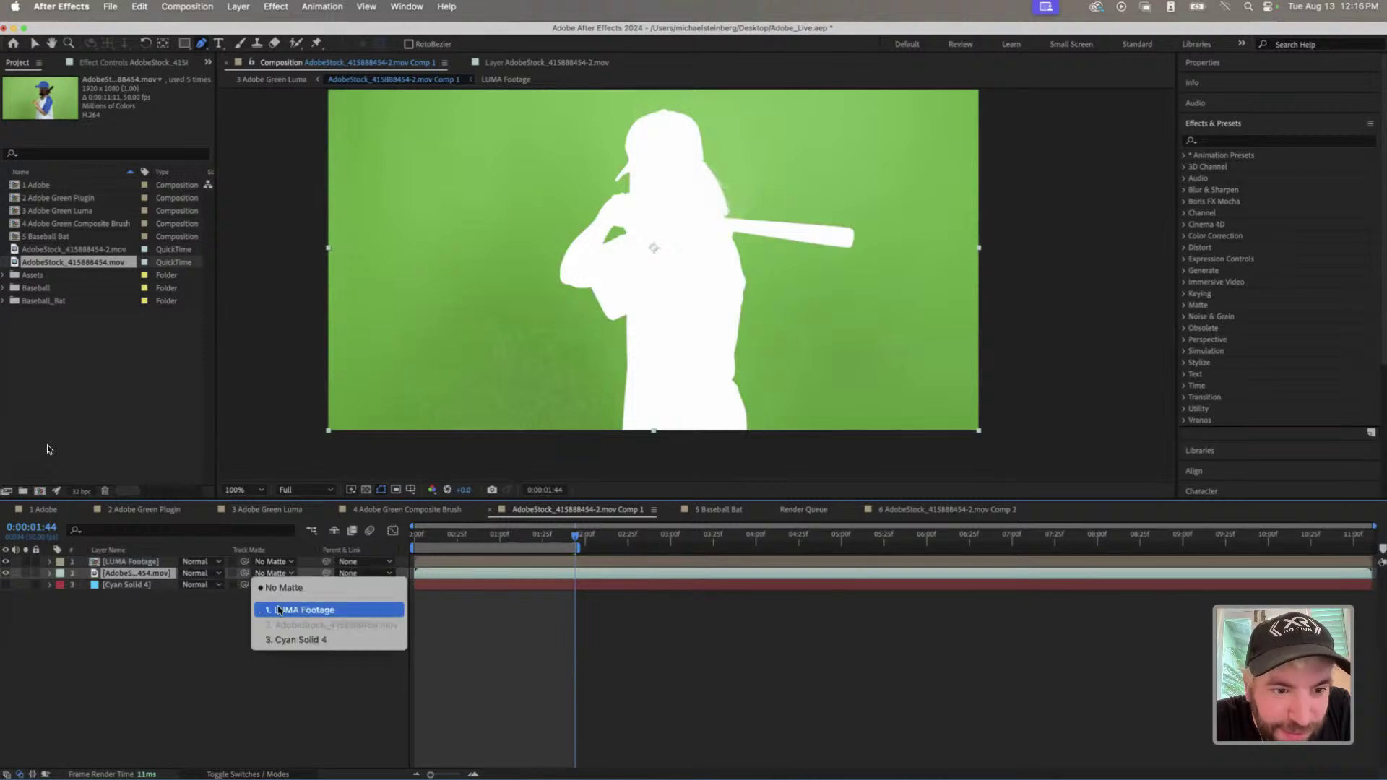
click(282, 609)
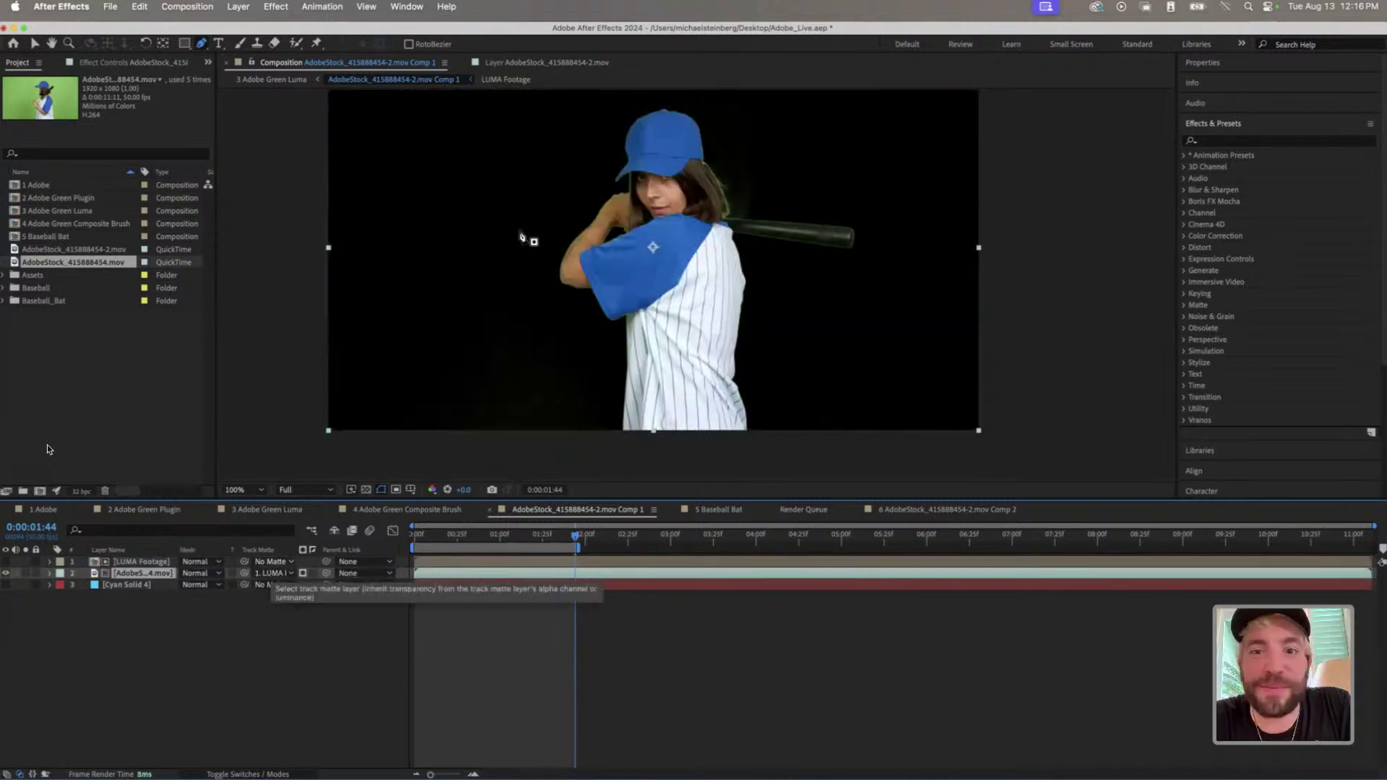
key(comma)
key(period)
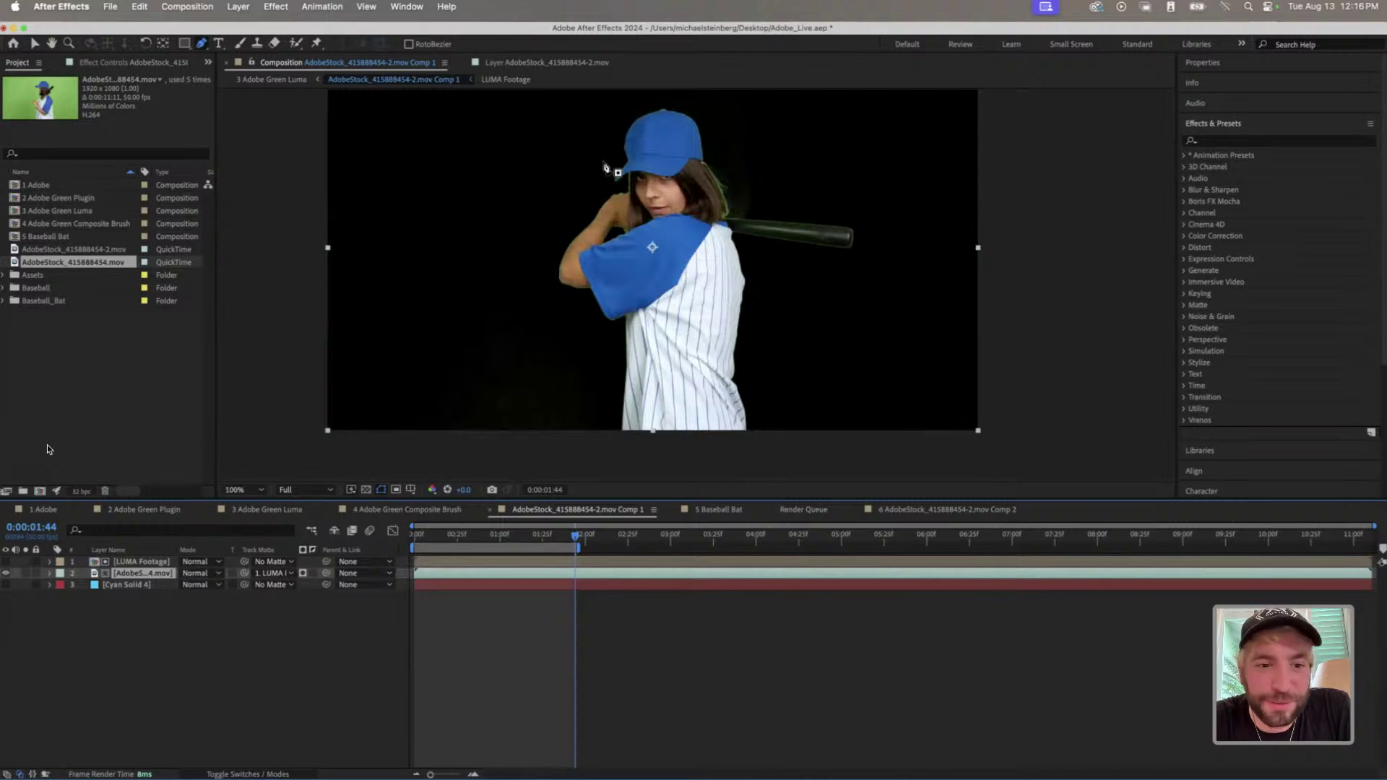
- Examine the LUMA Footage and green-screen footage layers in turn, along with the track matte choice that links them
click(130, 563)
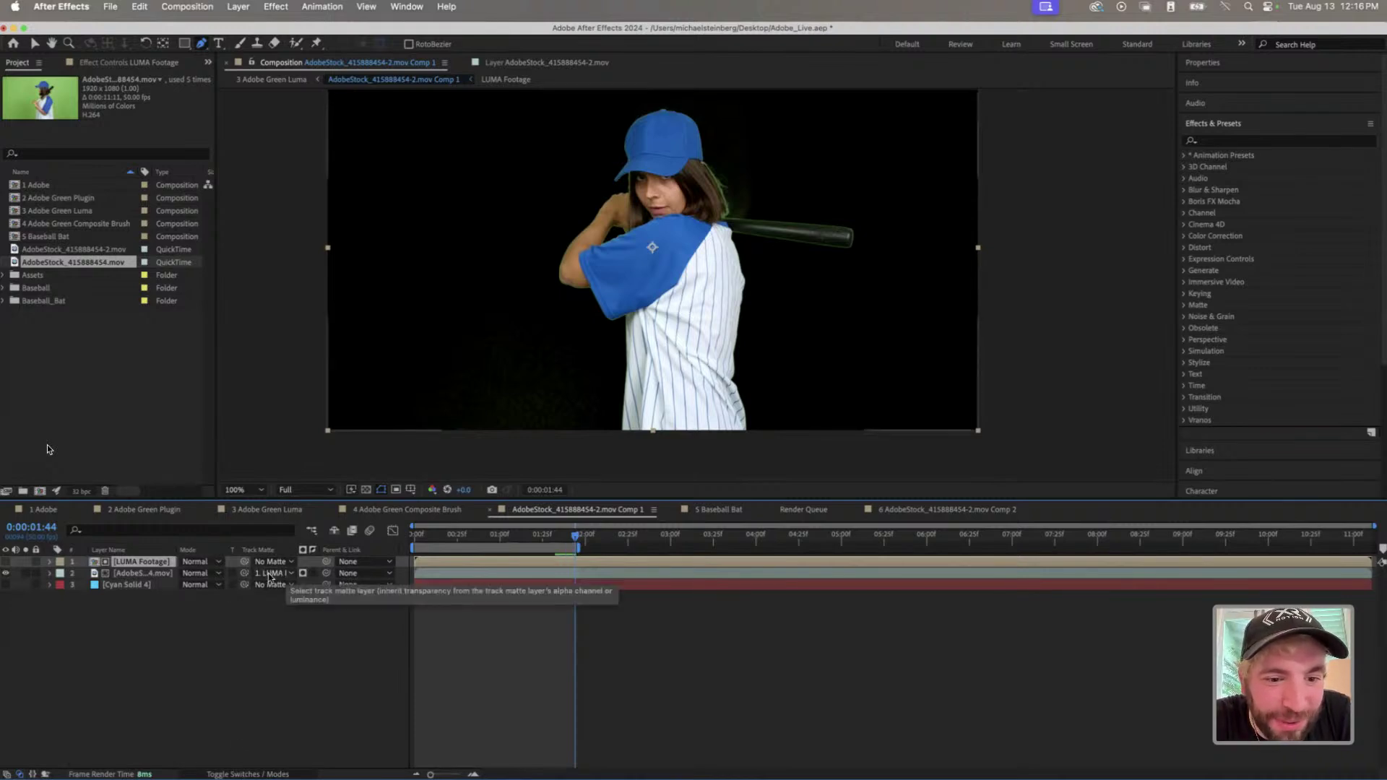
click(266, 575)
click(160, 575)
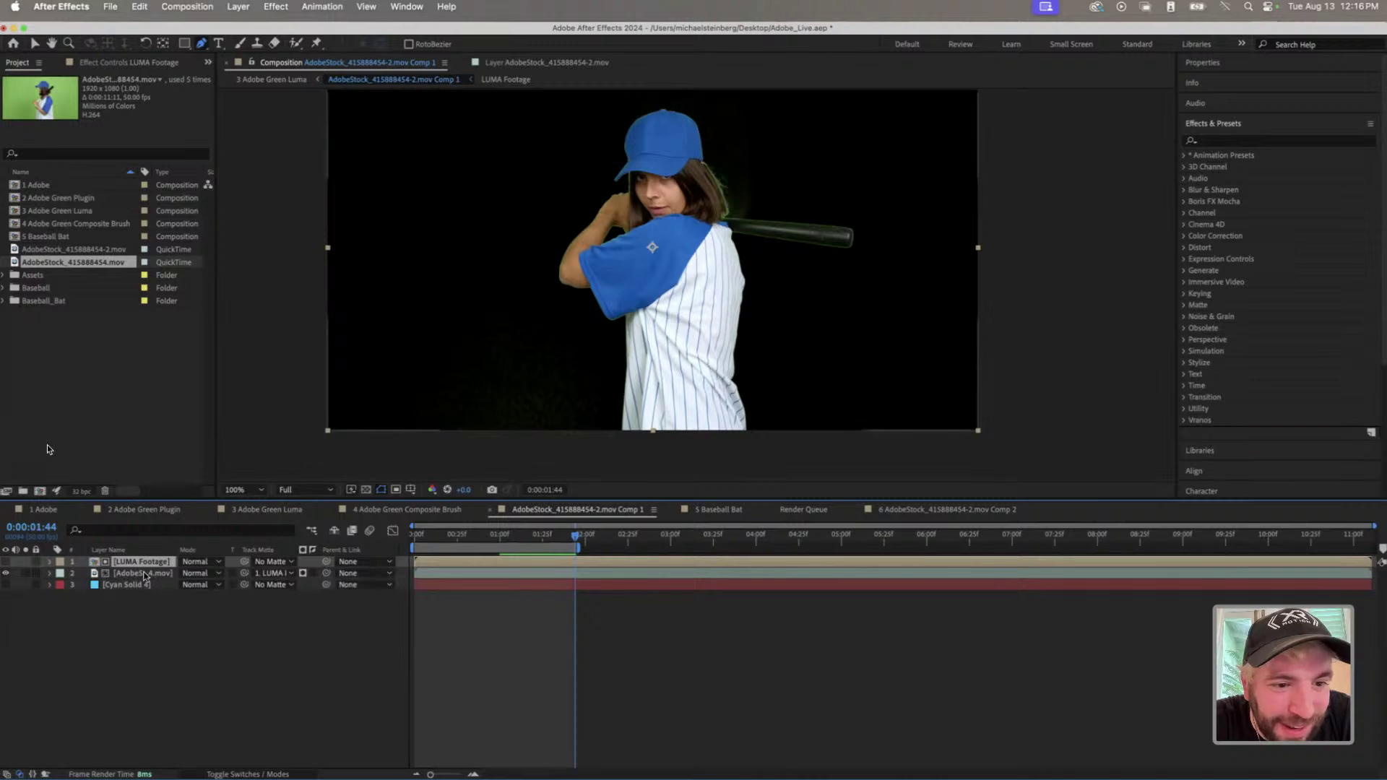
click(145, 573)
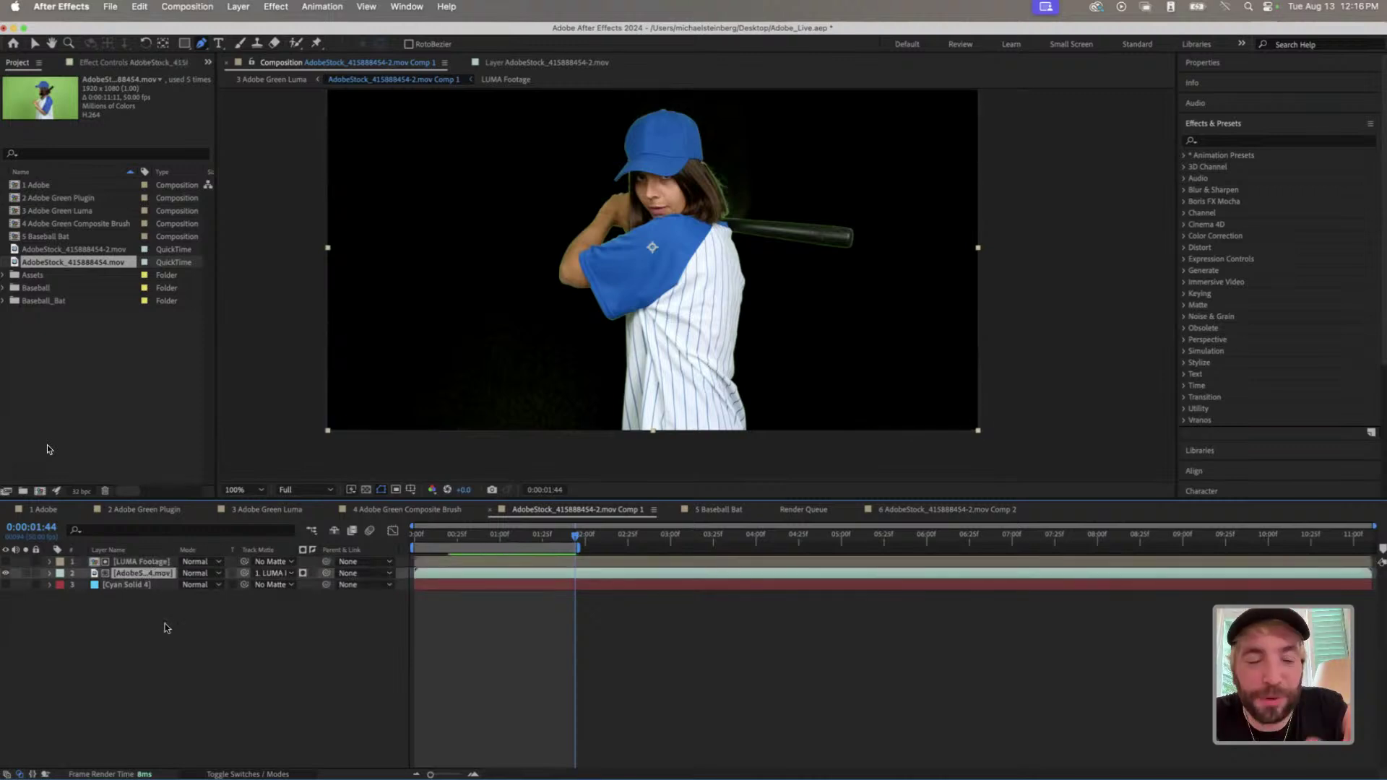
click(137, 563)
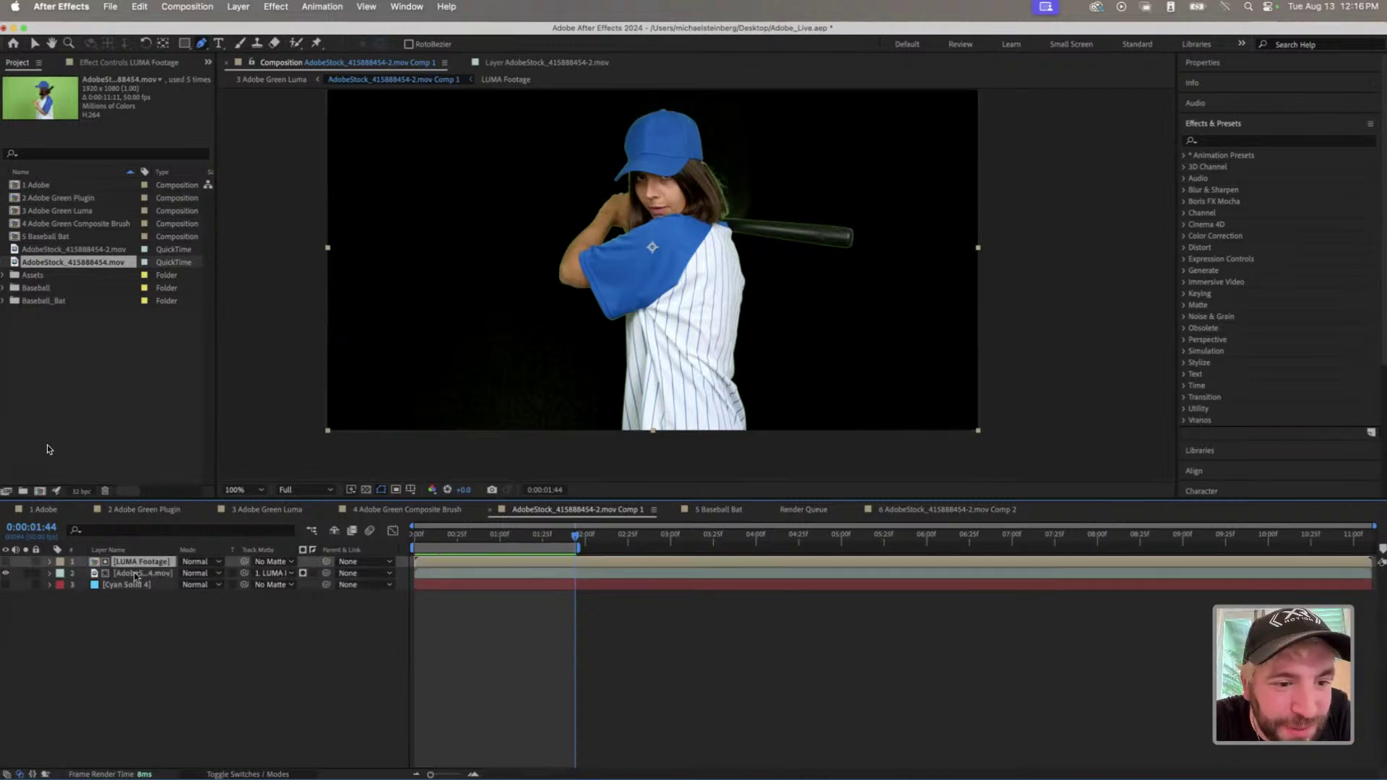
click(134, 575)
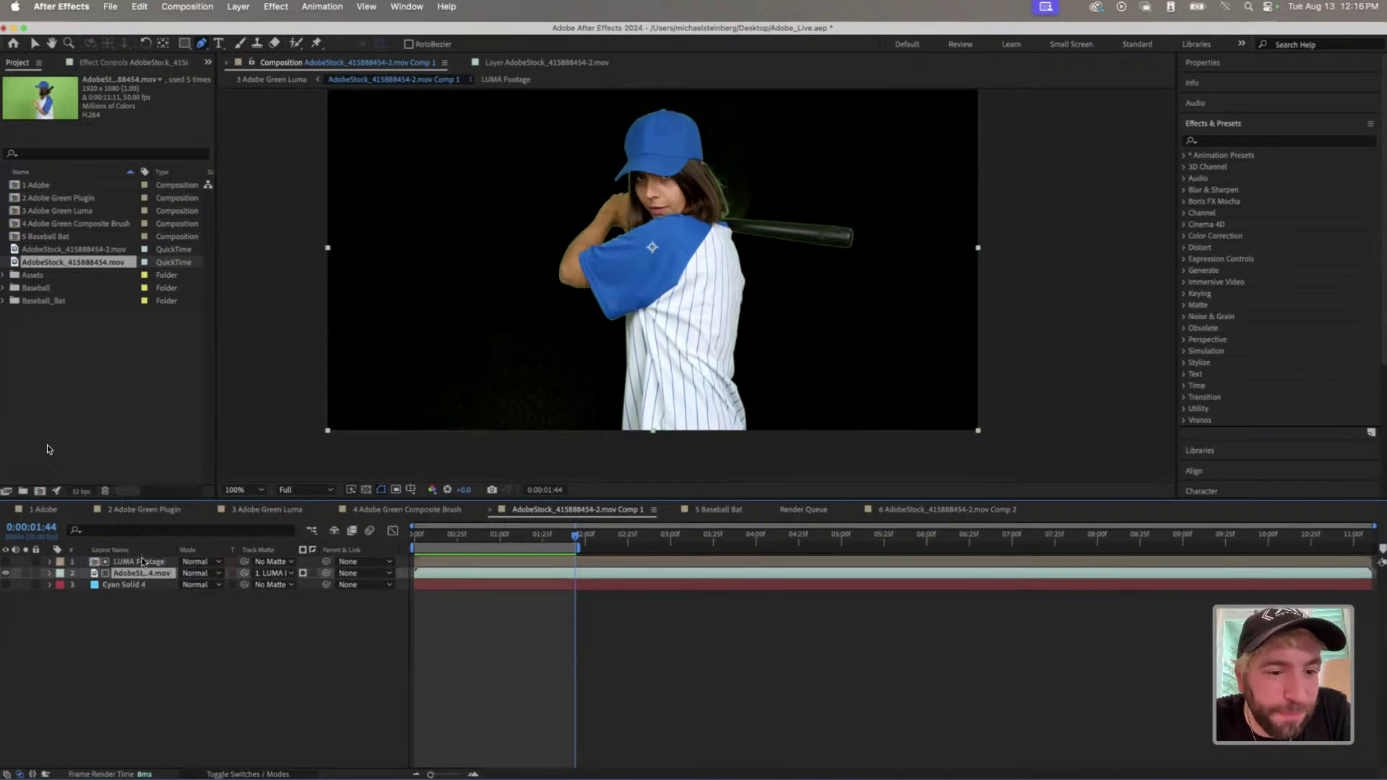
click(142, 562)
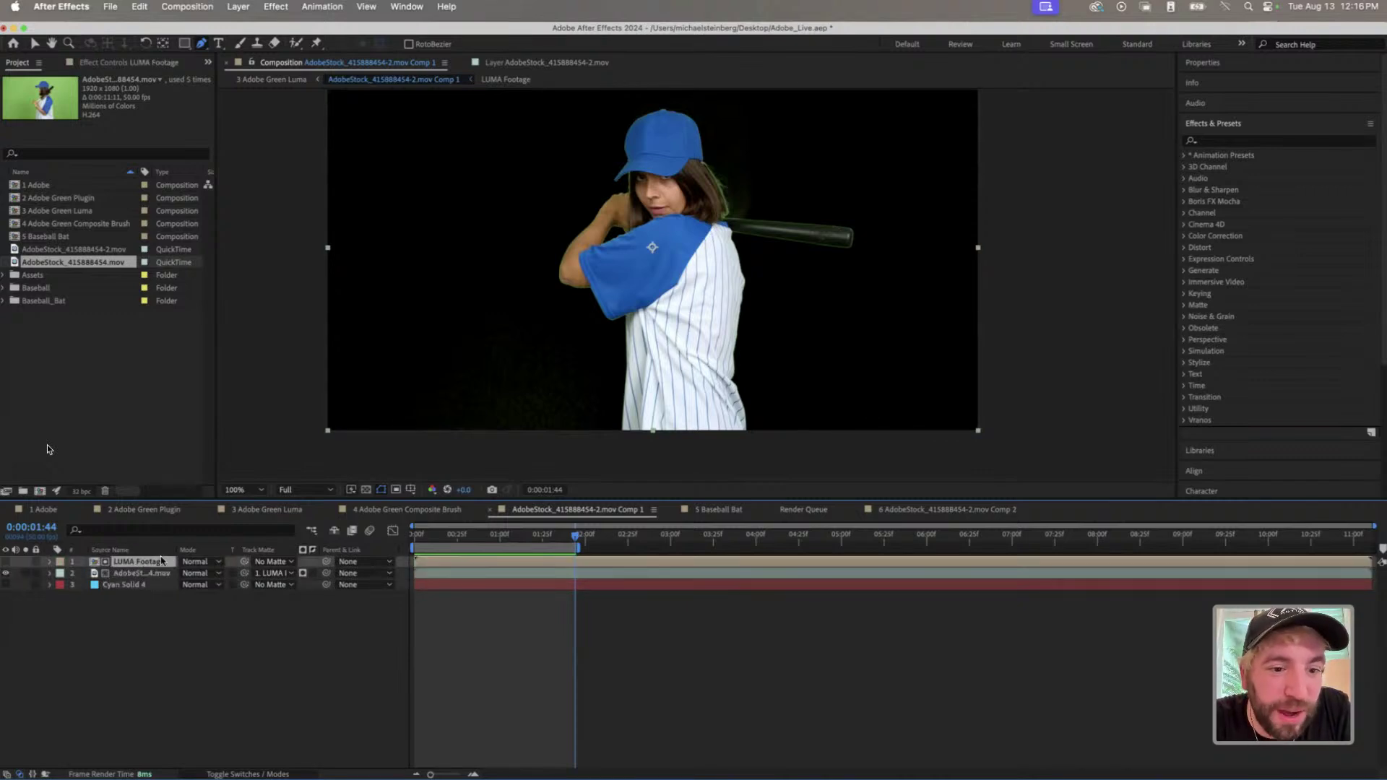
click(260, 574)
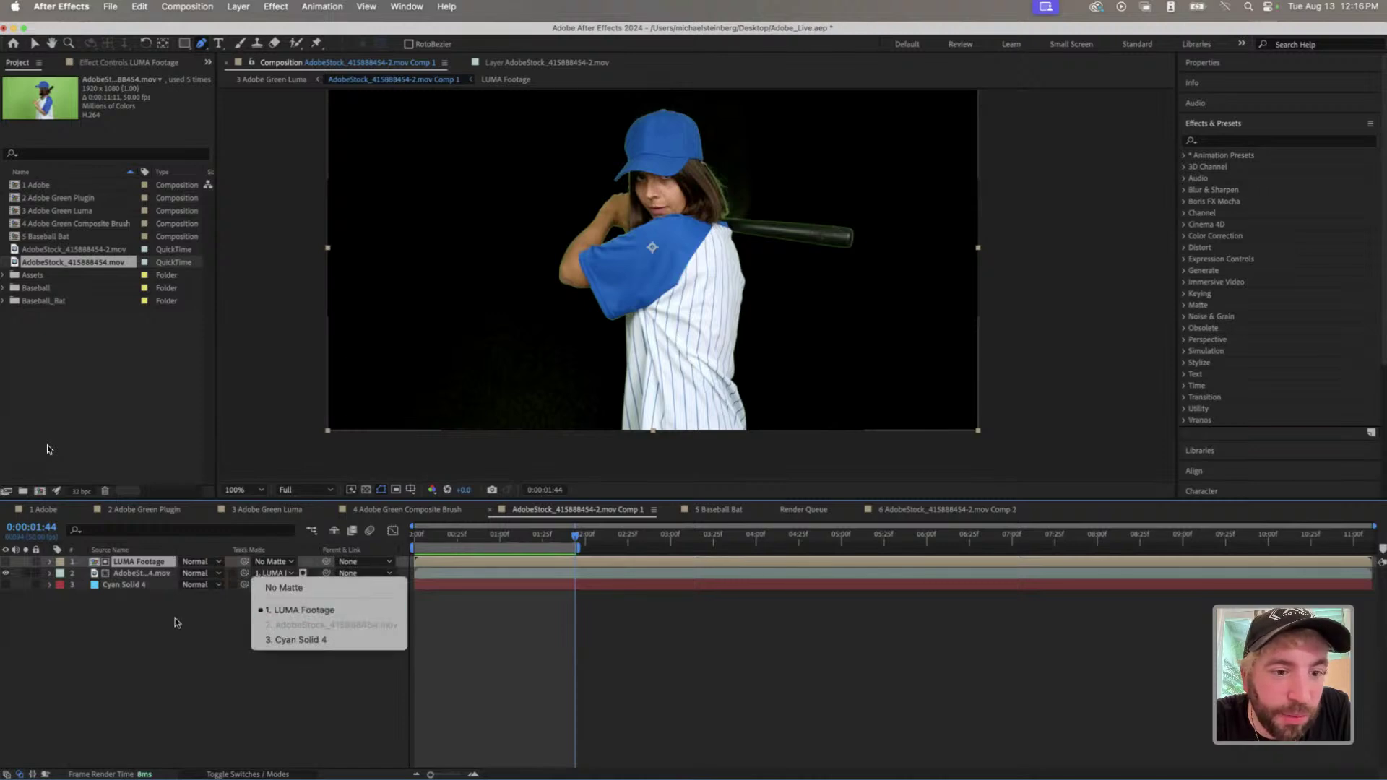
click(166, 589)
click(160, 577)
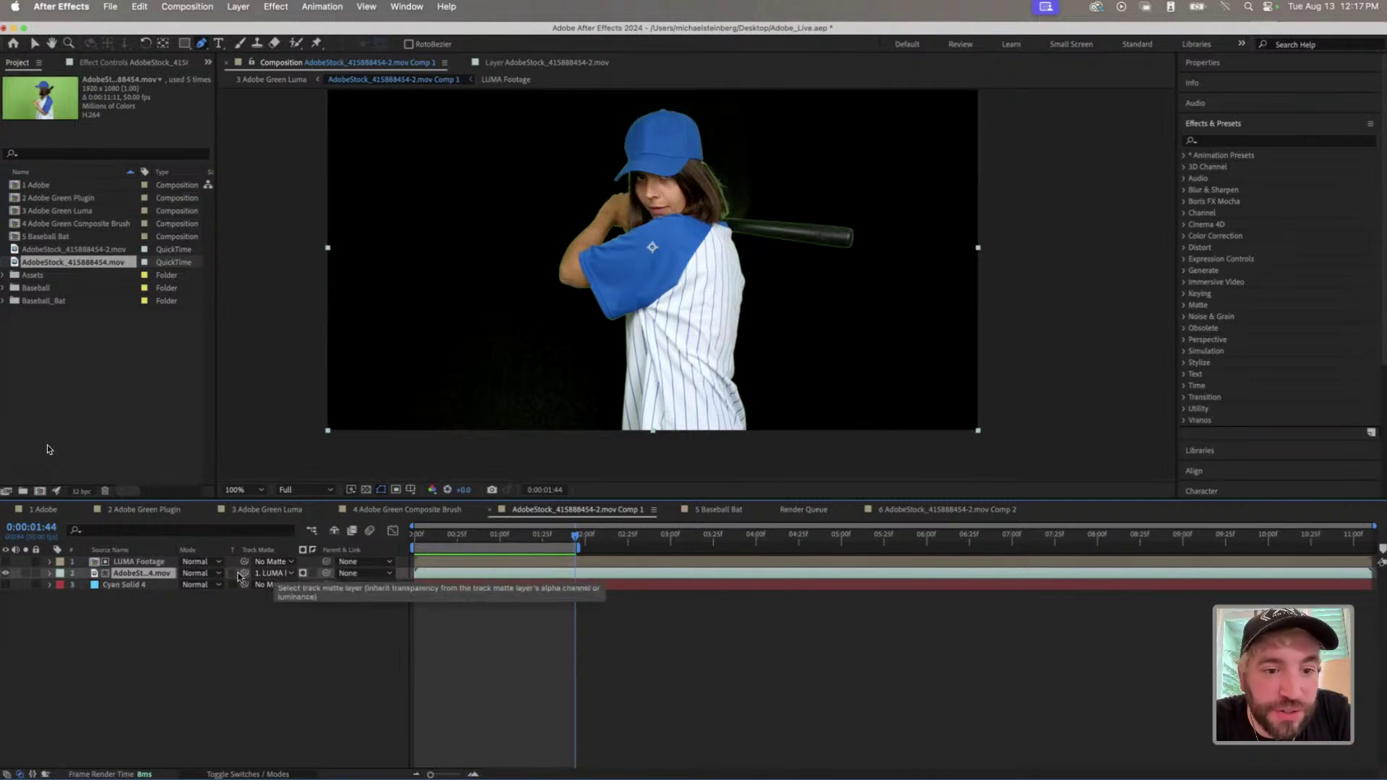
- Apply the Advanced Spill Suppressor effect to the matted green-screen footage layer
scroll(686, 153, up, 2)
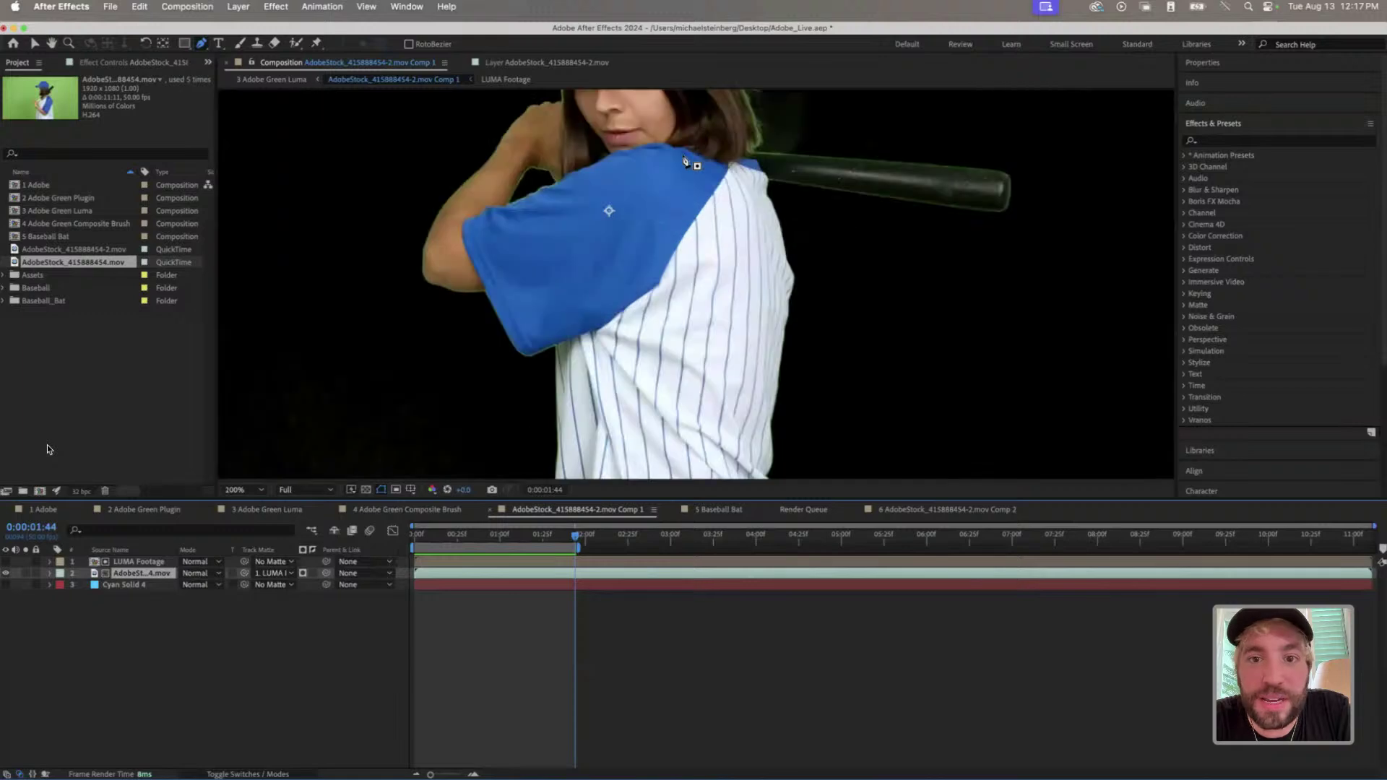
key(g)
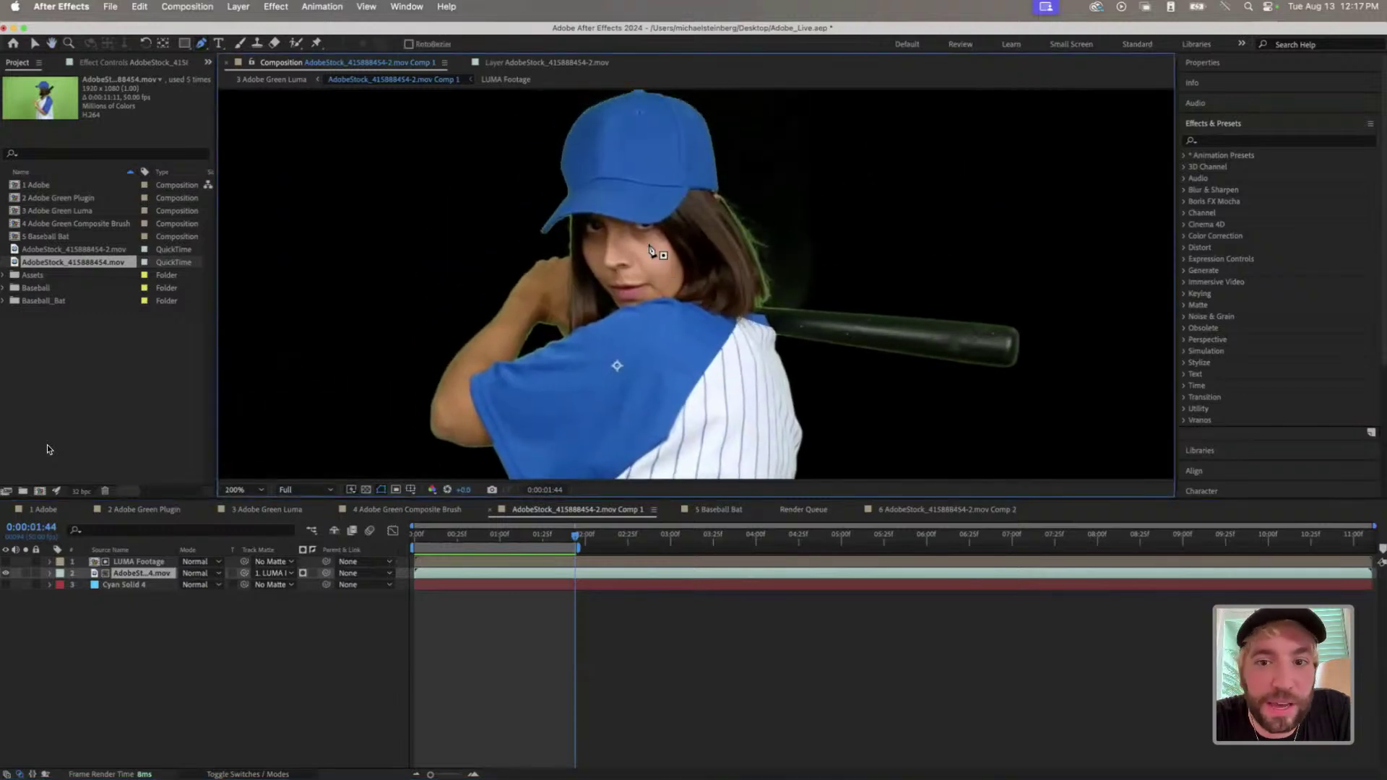
scroll(540, 273, up, 1)
scroll(534, 271, down, 1)
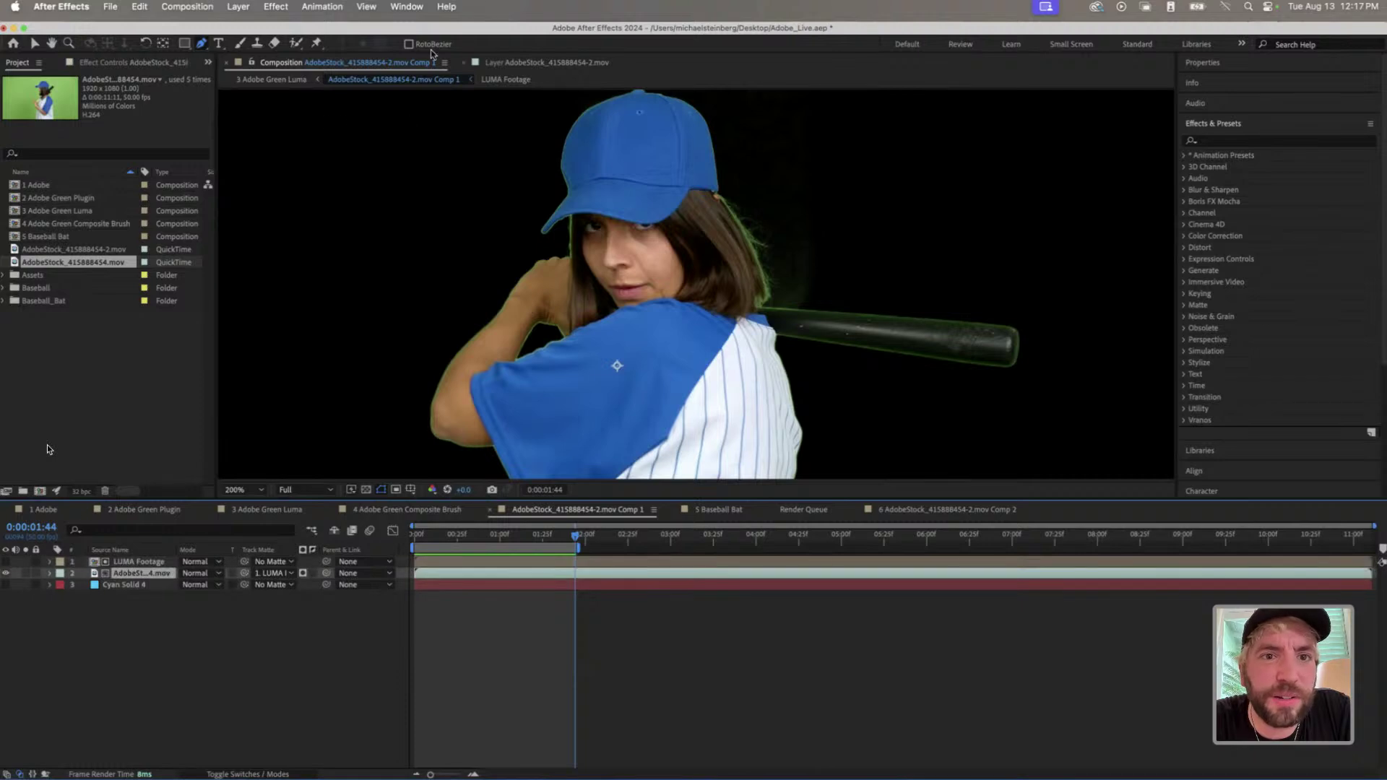
click(458, 7)
text(sp)
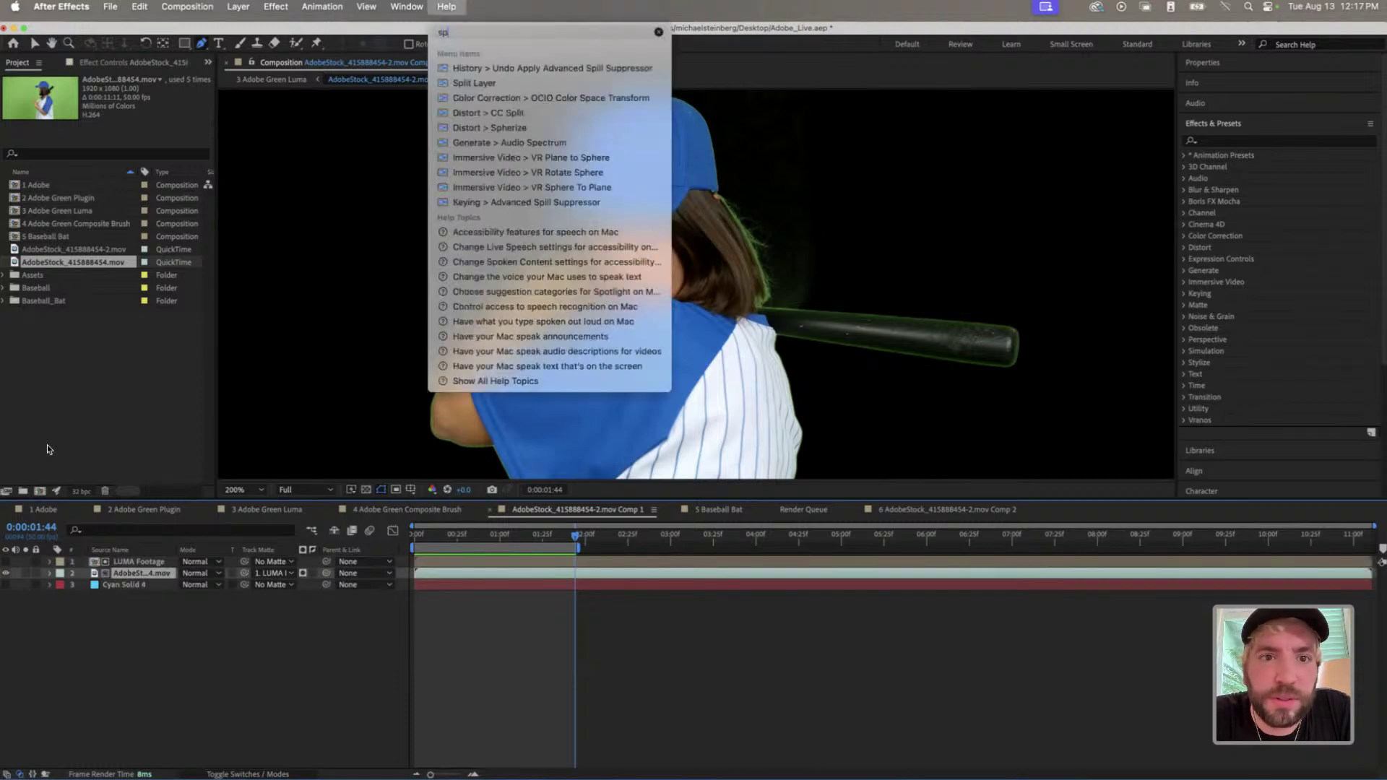
text(ill)
click(531, 33)
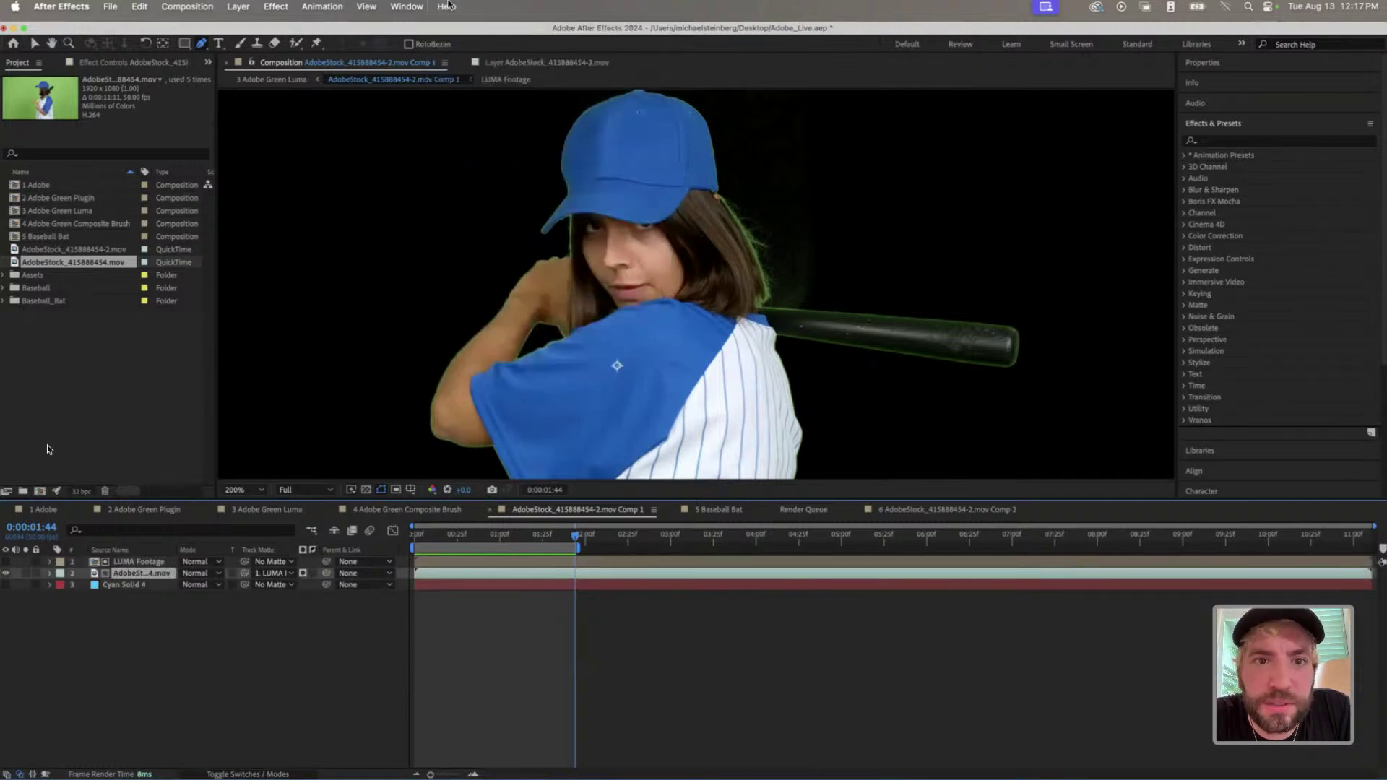
click(448, 6)
click(520, 63)
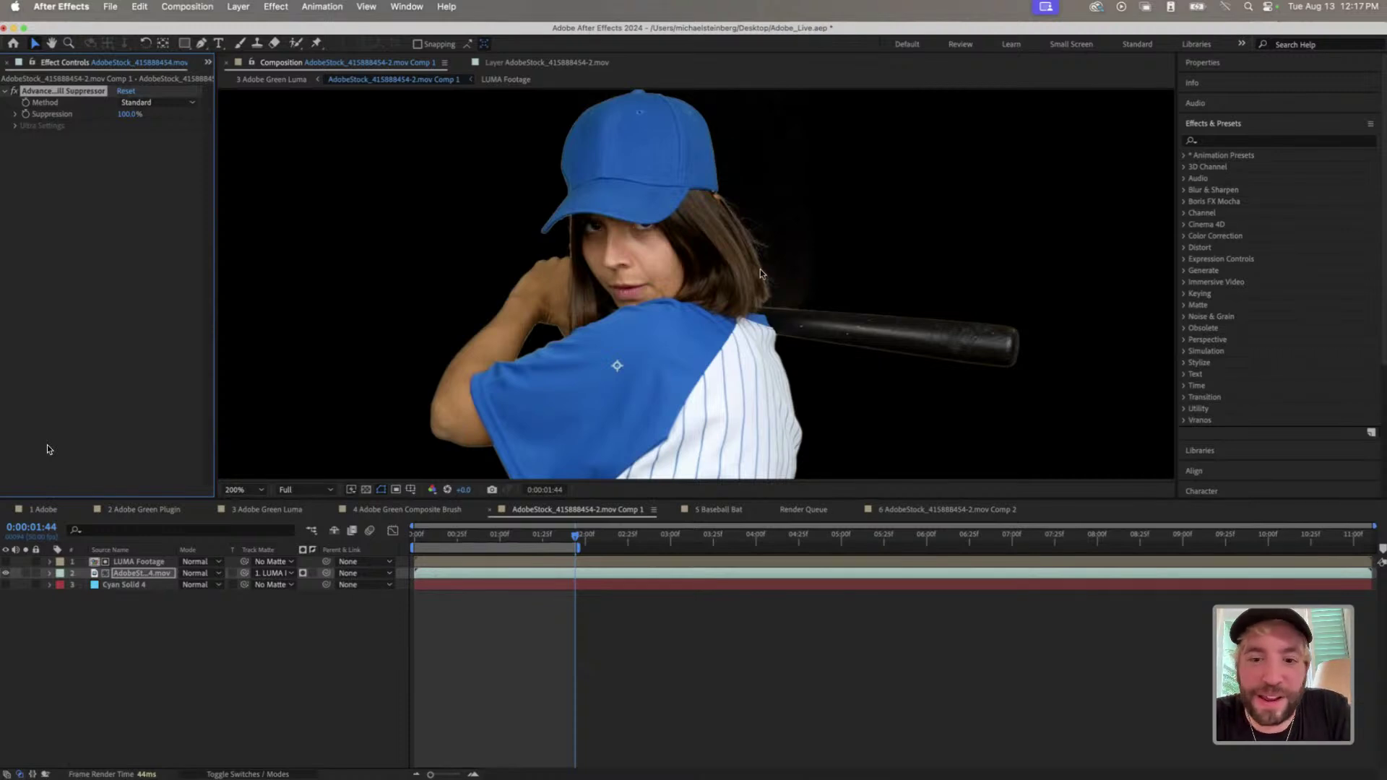
- In the LUMA Footage composition, pull the right side of the Hair Top layer's mask closer to the hair
key(period)
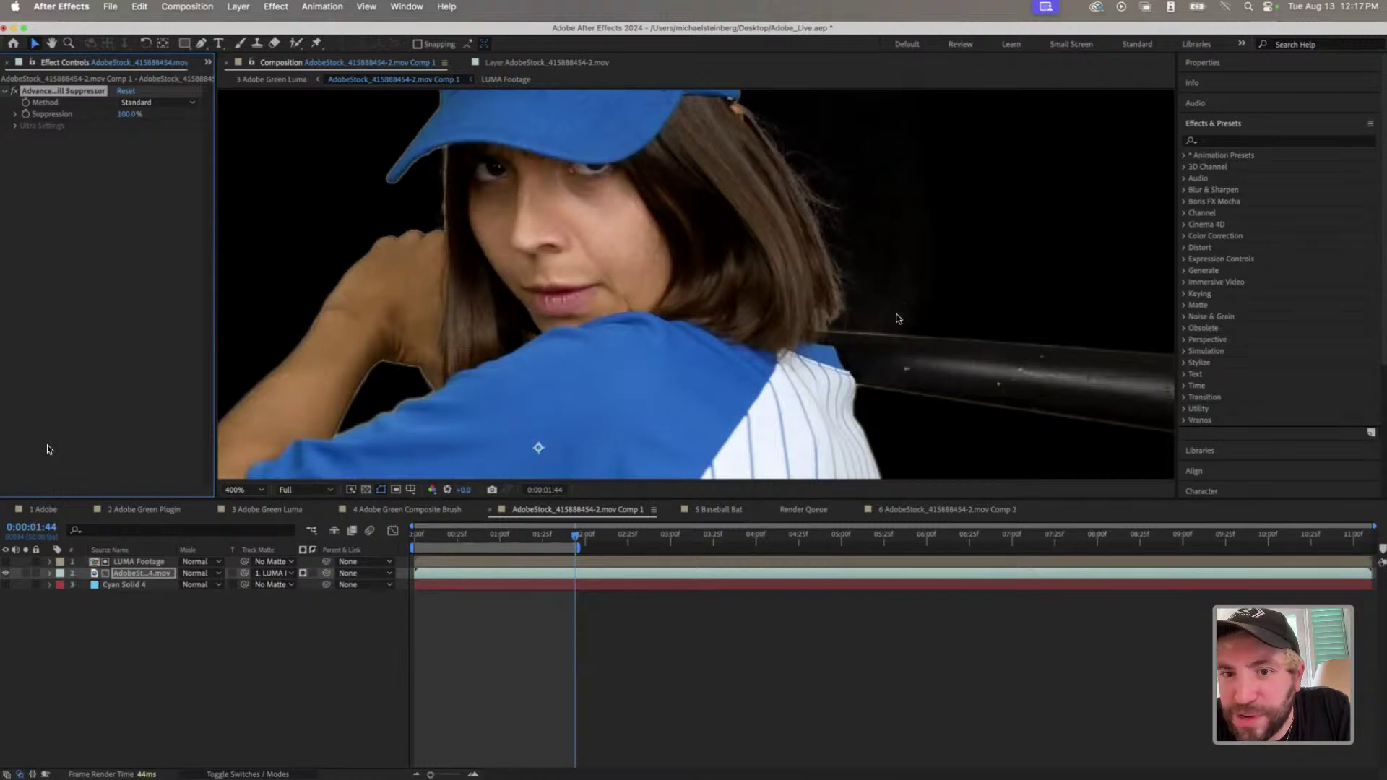
double_click(139, 563)
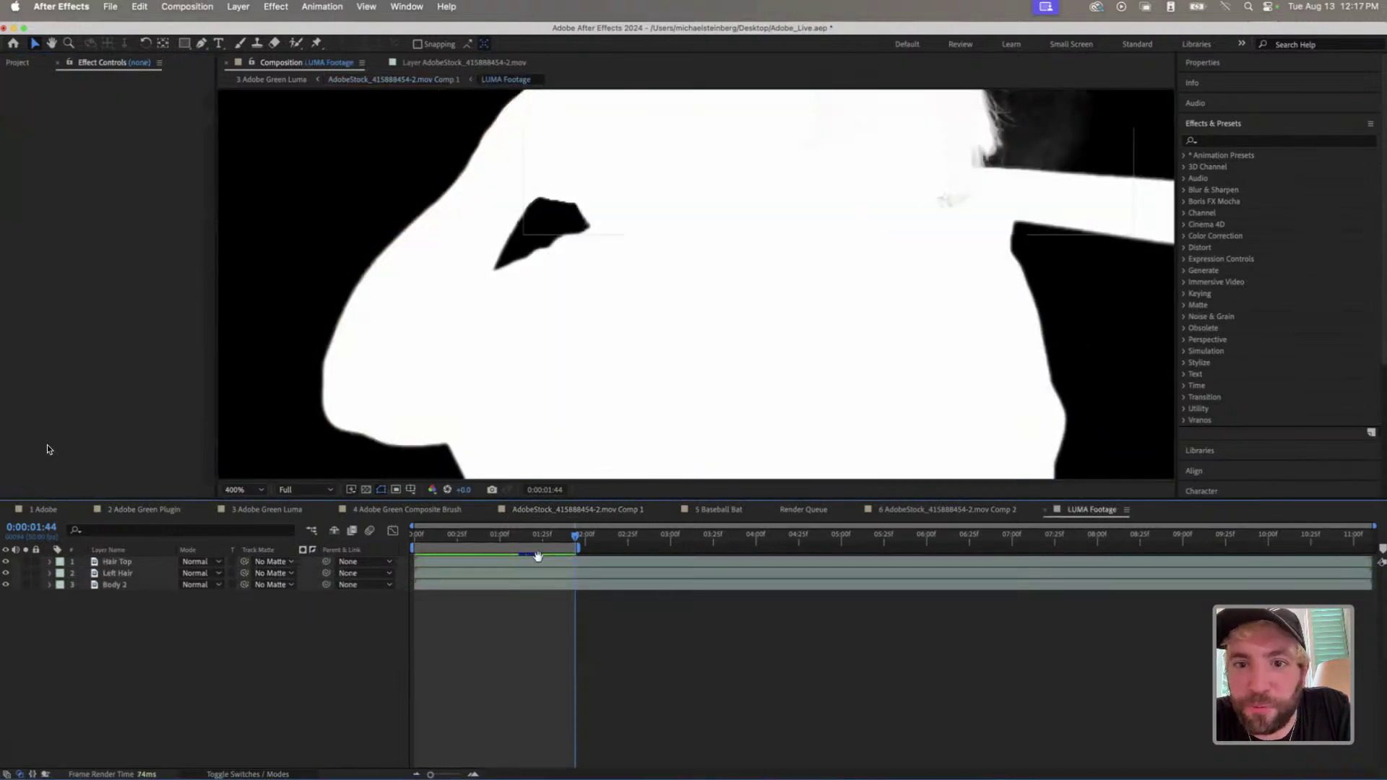
click(110, 550)
click(137, 573)
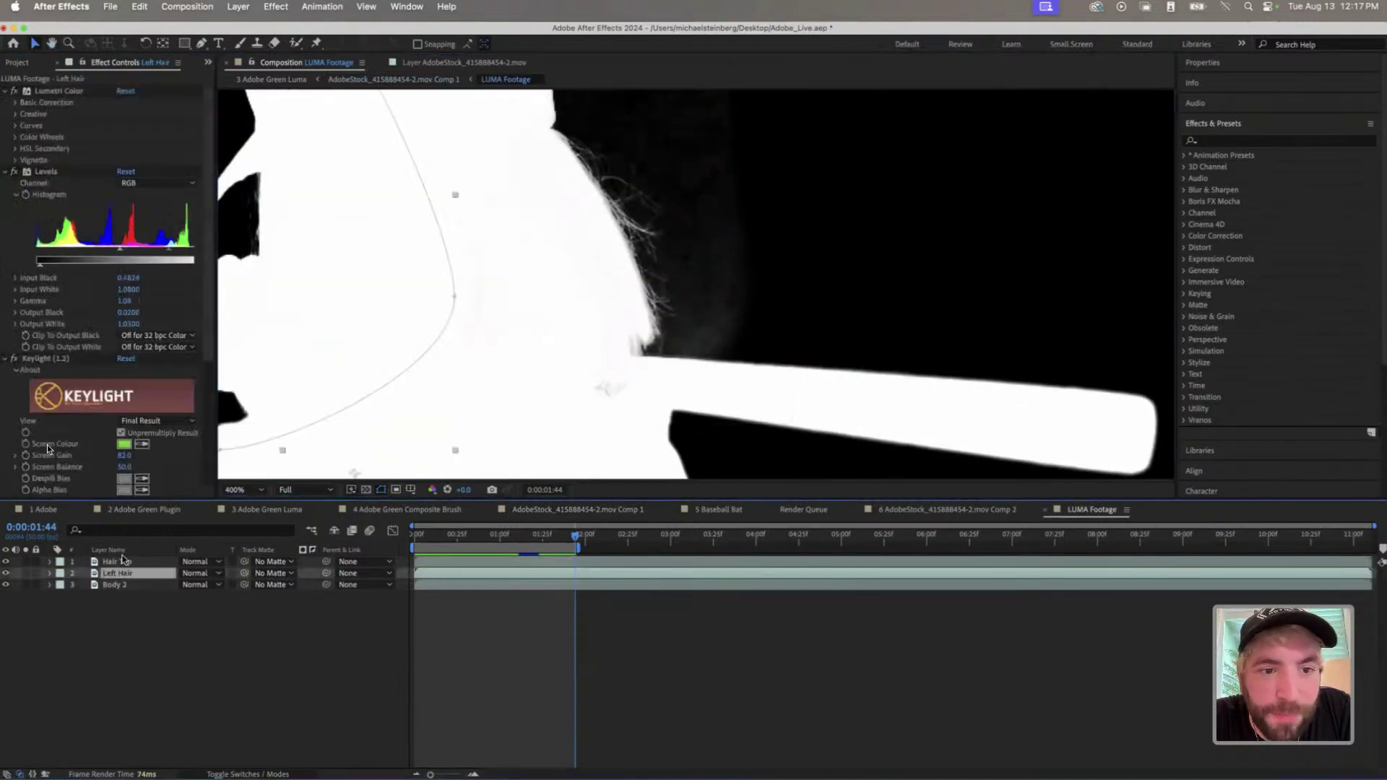
click(124, 562)
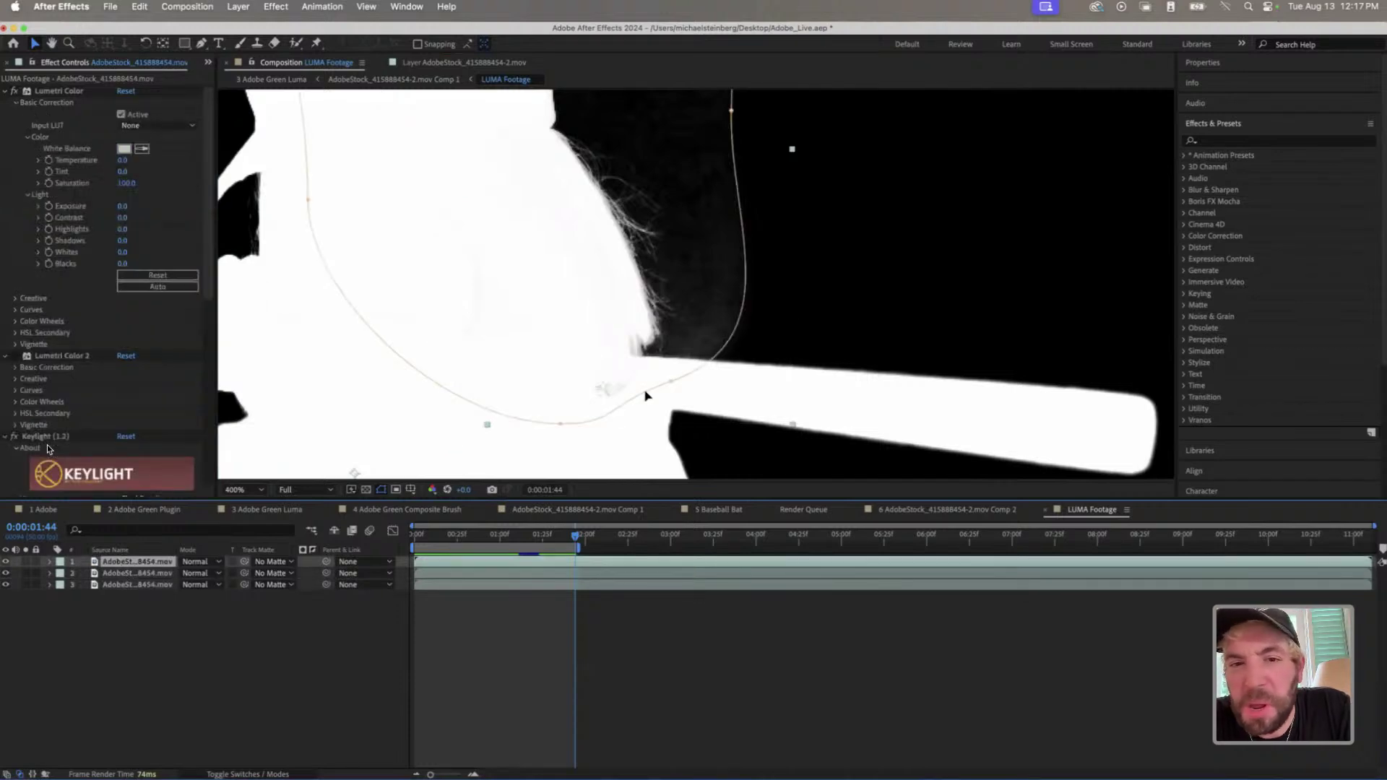
drag(734, 230, 653, 256)
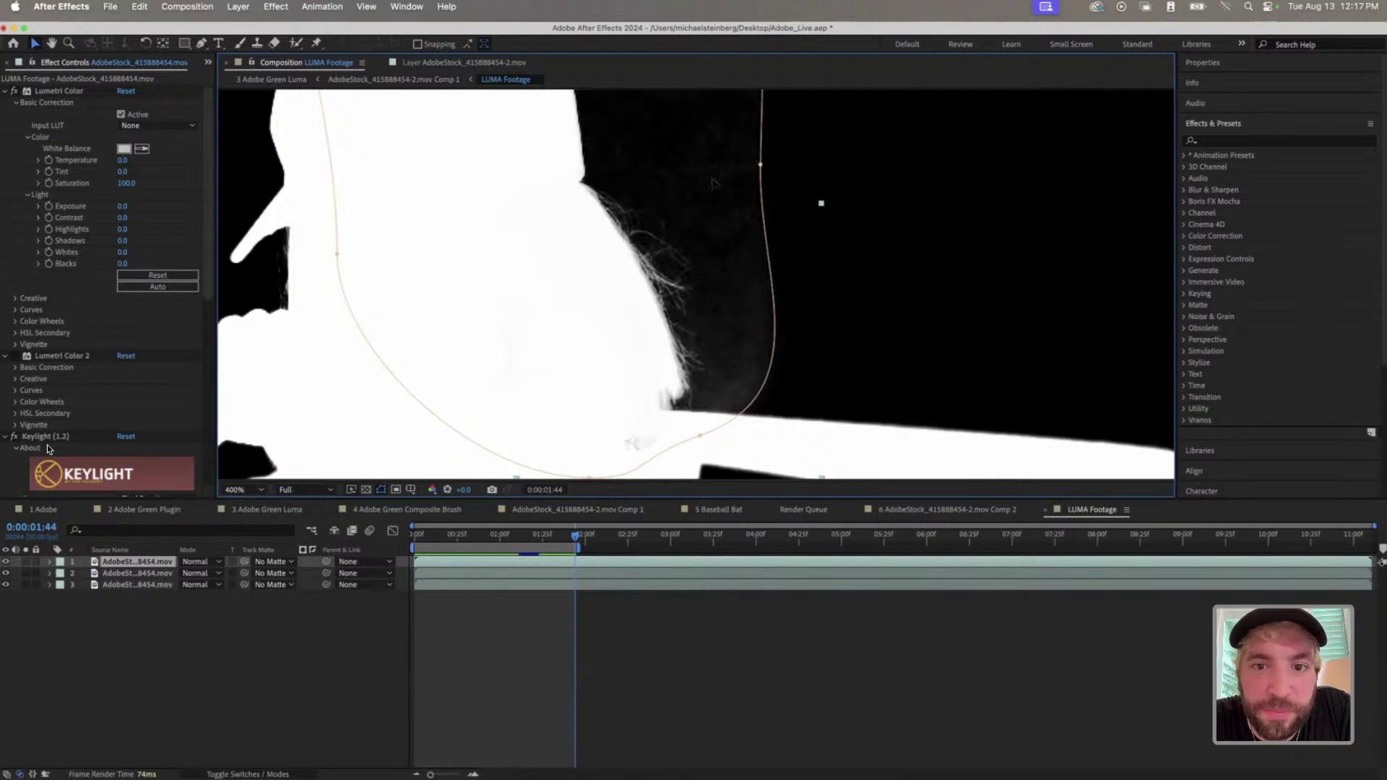
drag(758, 165, 706, 419)
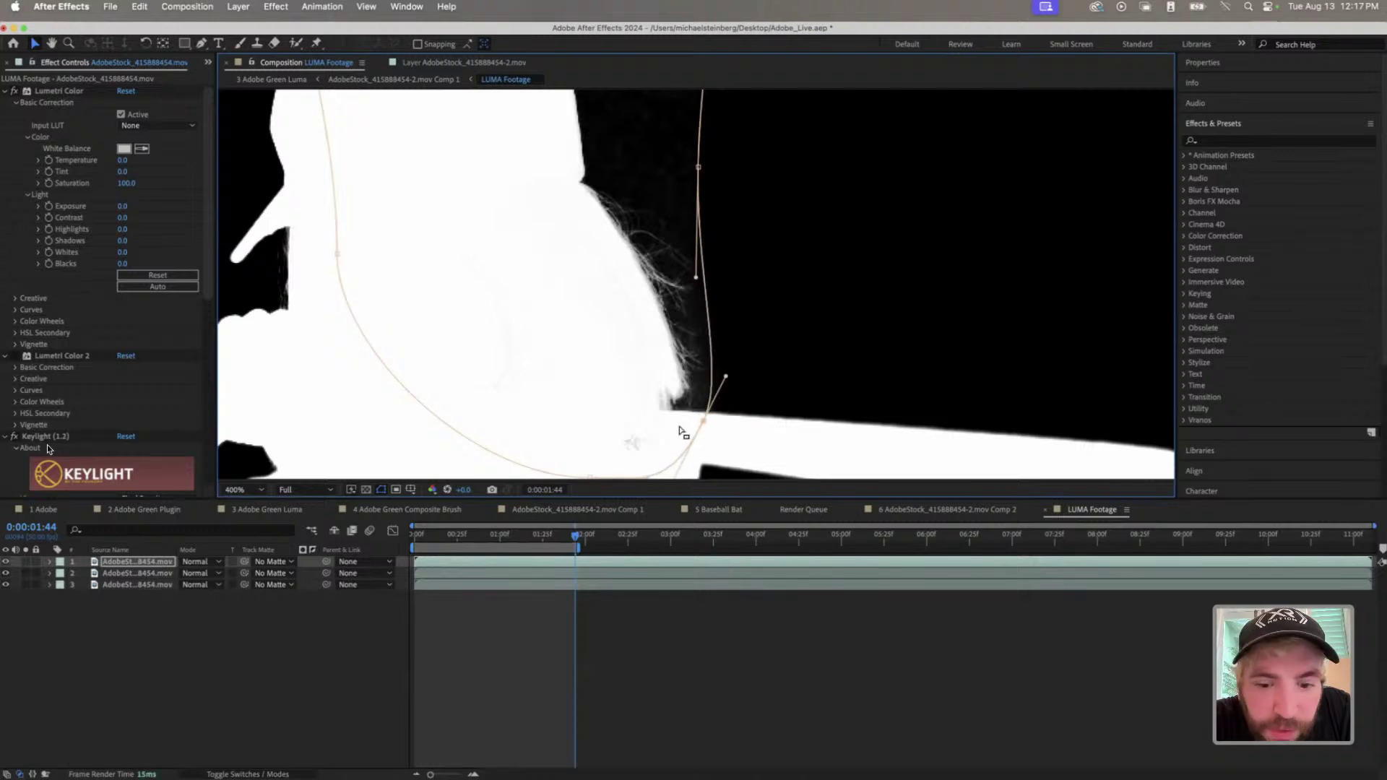
- Keyframe the Hair Top layer's Mask Path at 0:00:01:44 and tighten the mask around the hair at 0:00:01:21
key(alt+m)
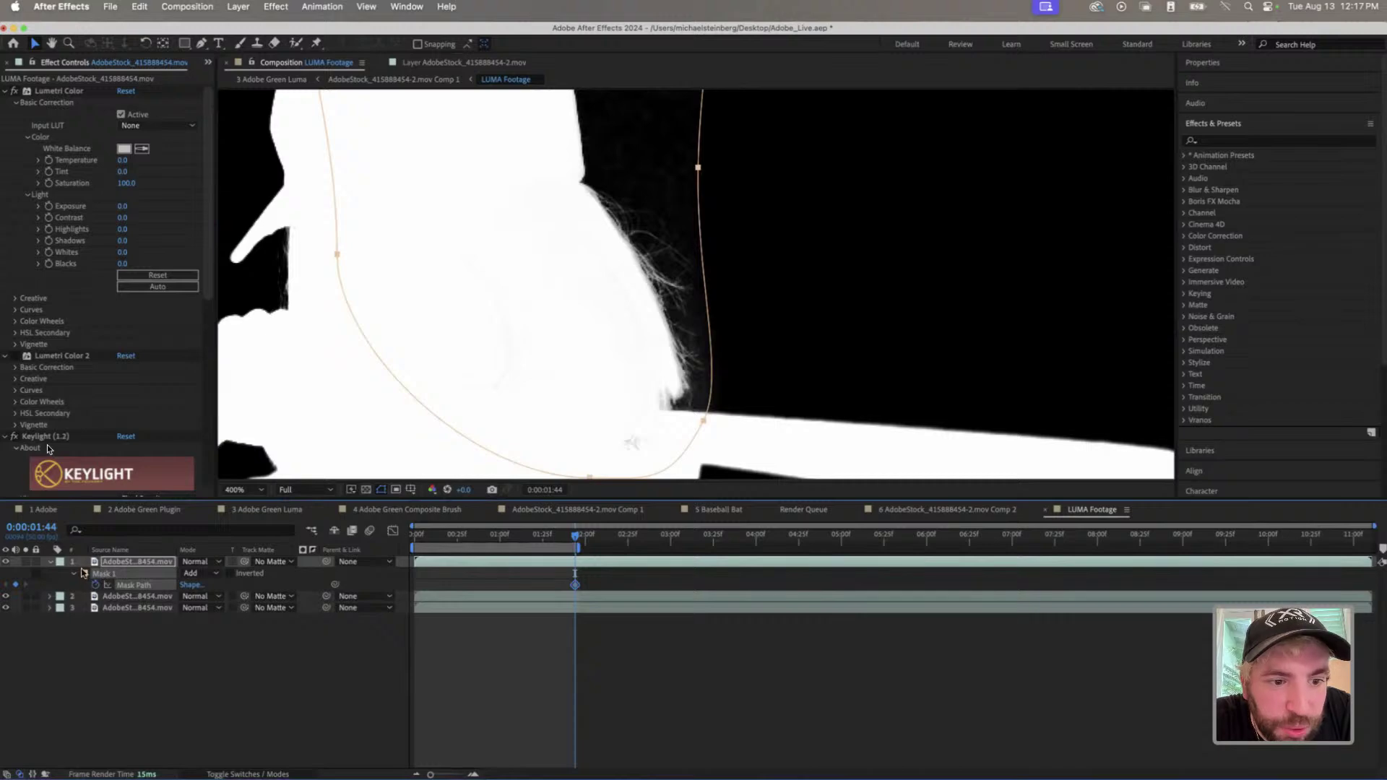
click(74, 573)
click(75, 573)
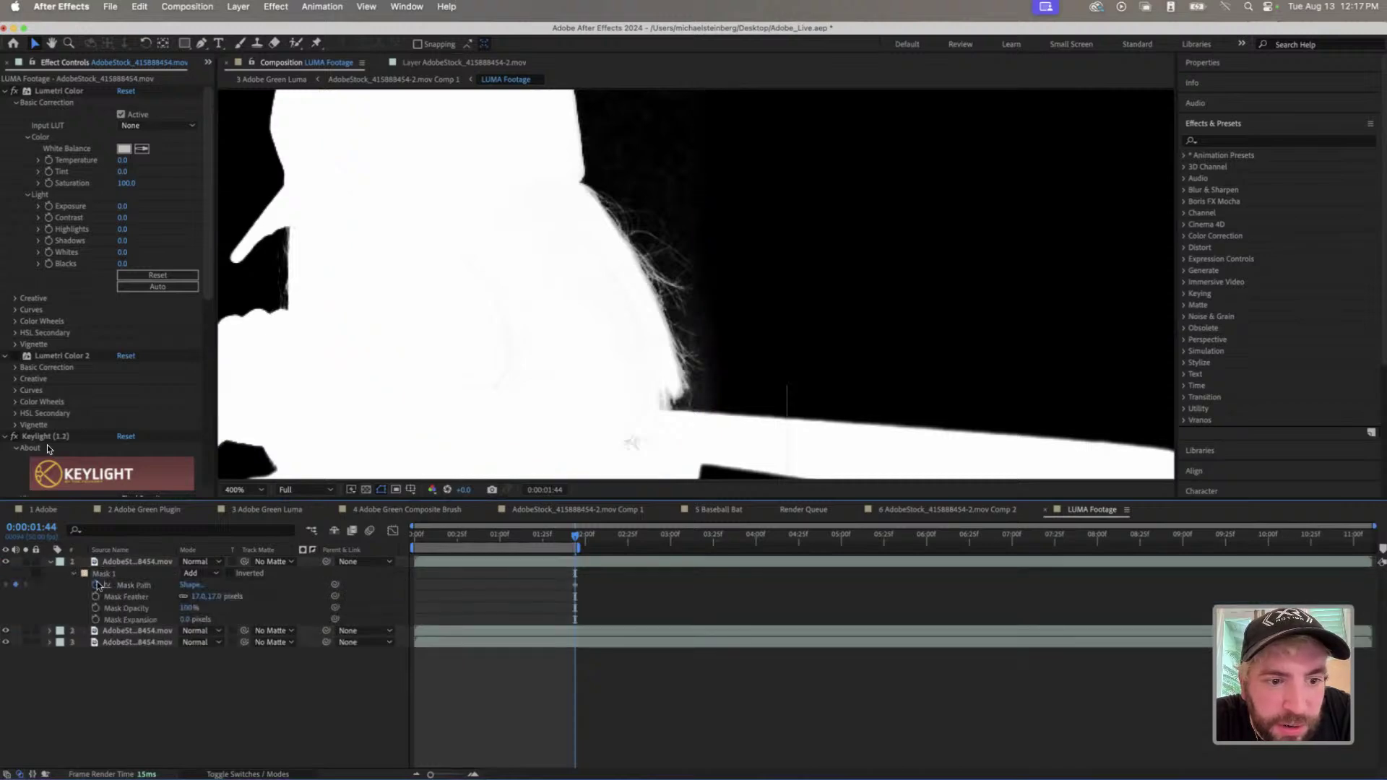
drag(574, 538, 531, 553)
click(533, 558)
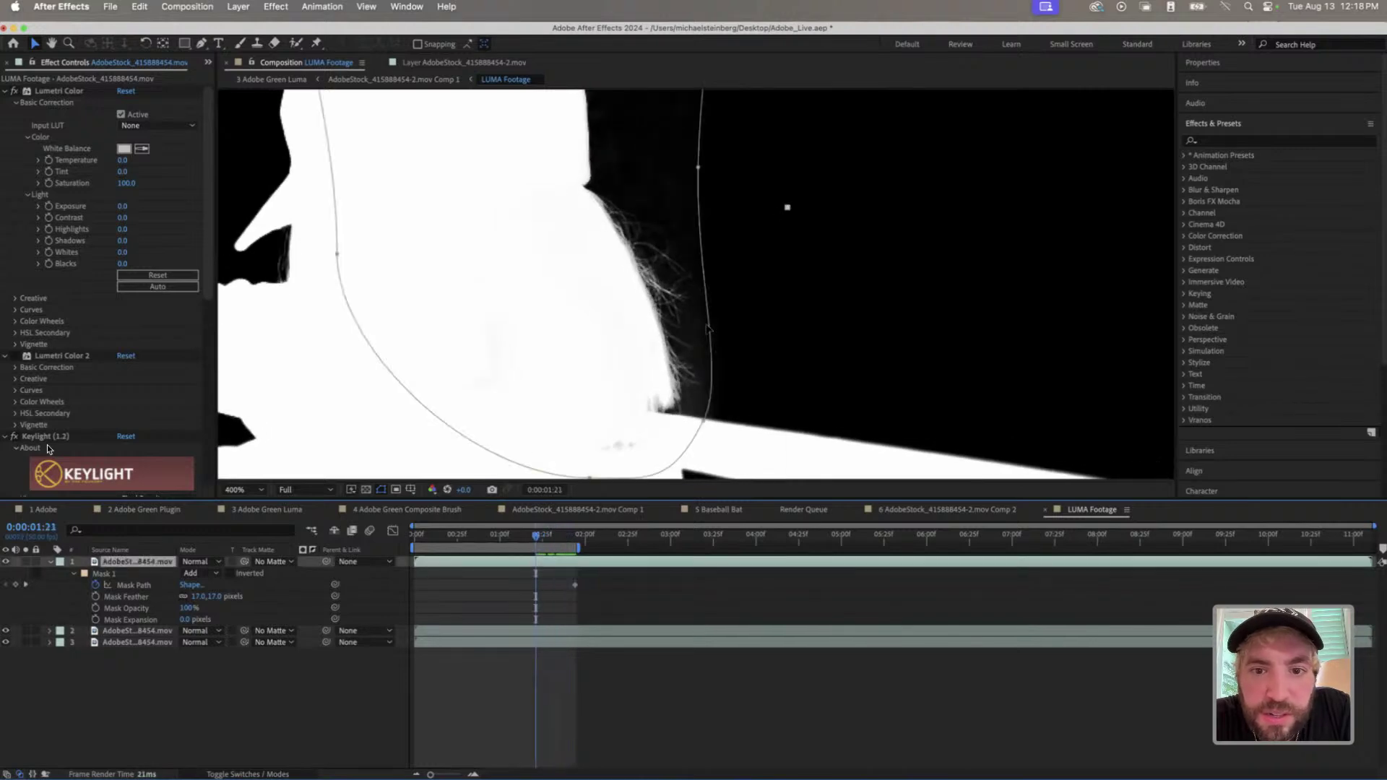
drag(702, 421, 695, 418)
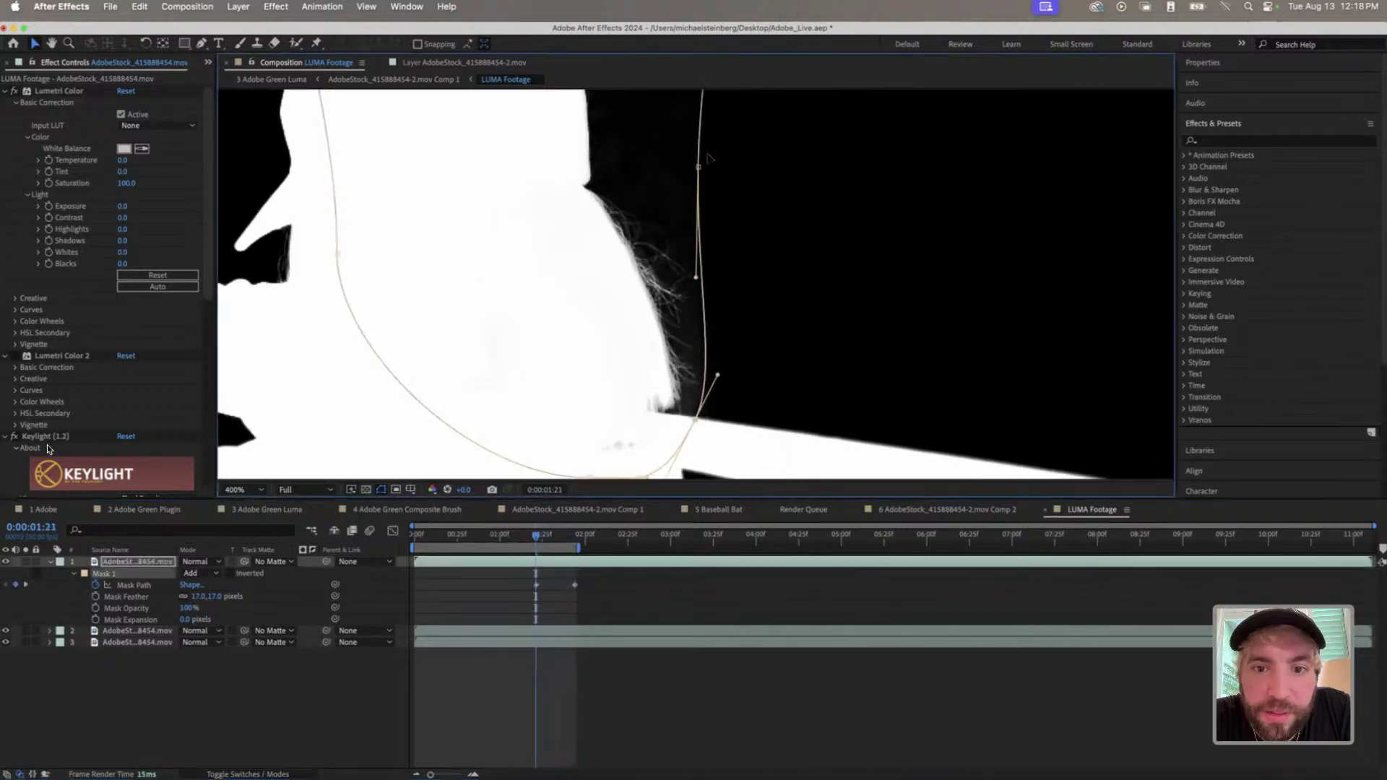
drag(697, 167, 687, 169)
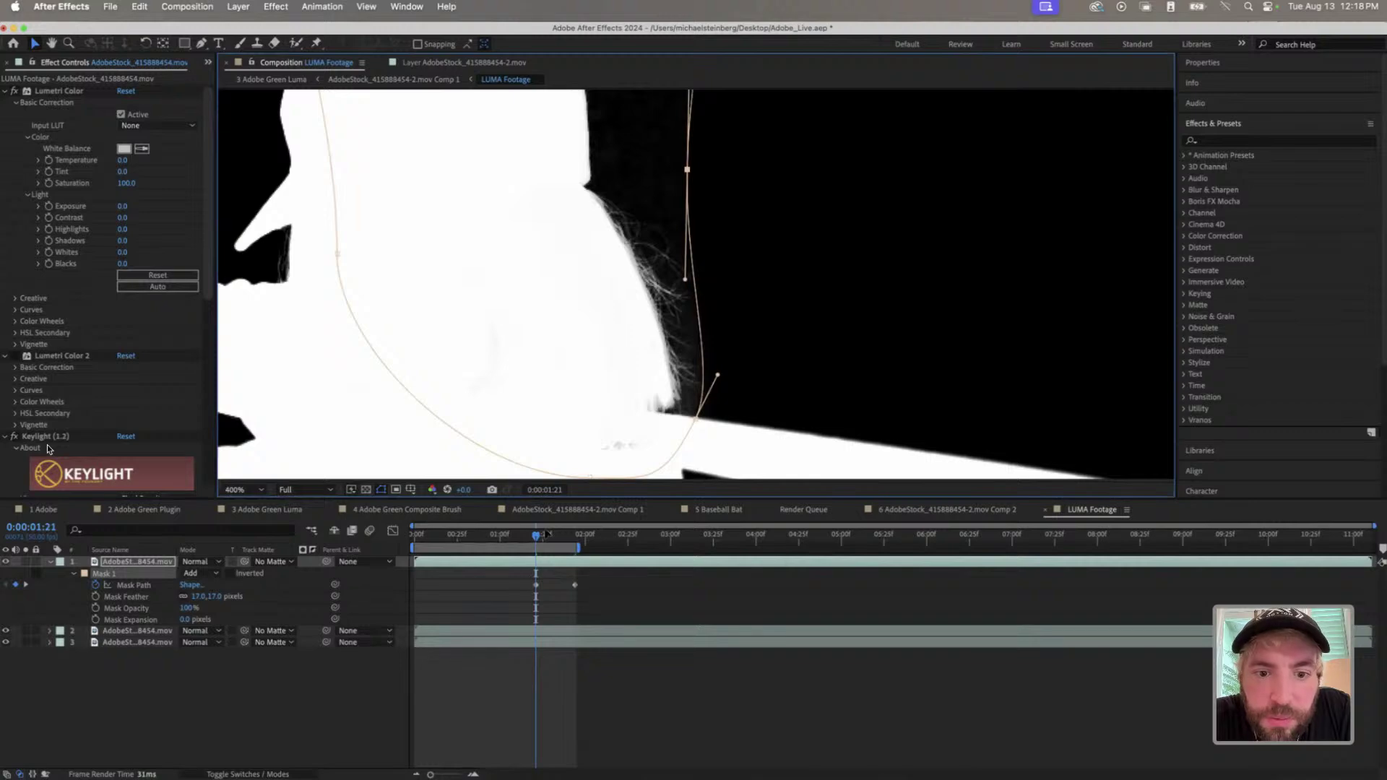
key(space)
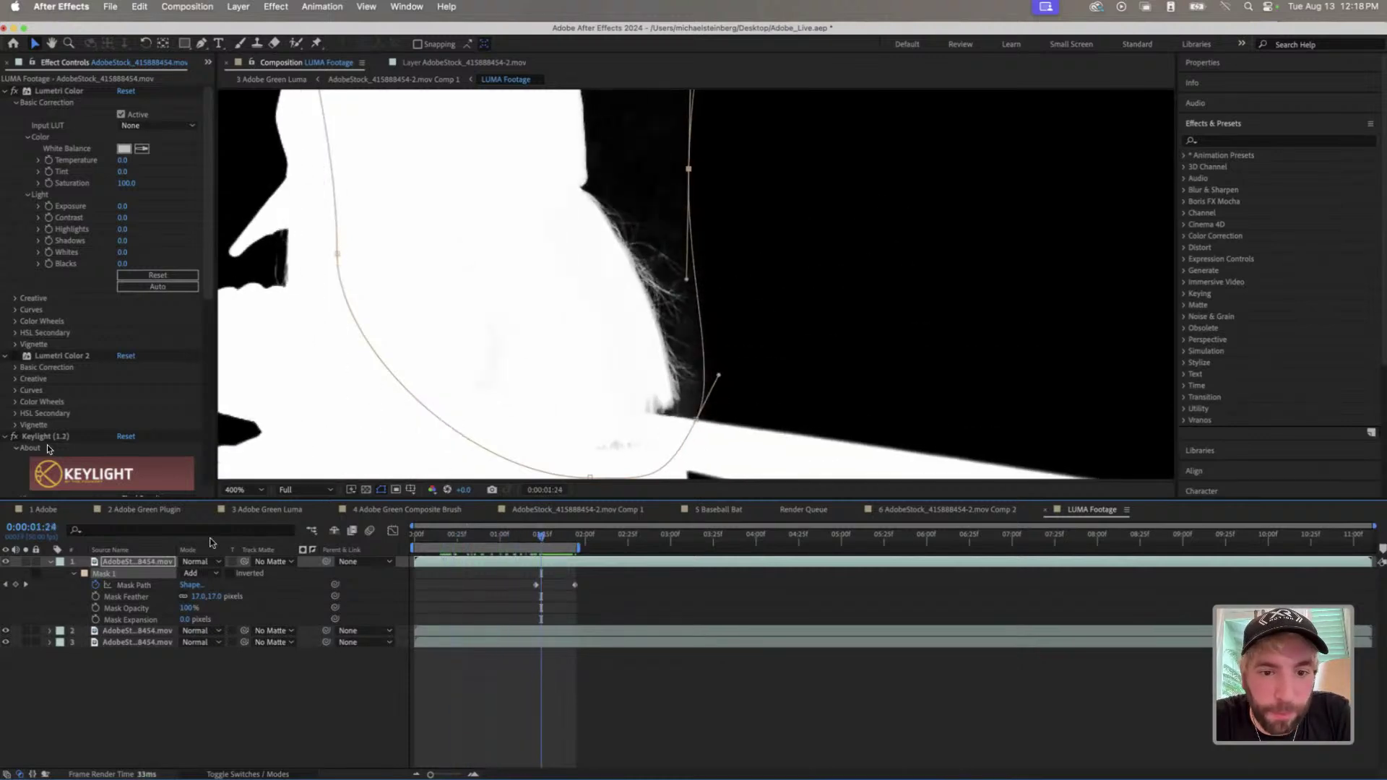
- Open the 3 Adobe Green Luma composition and make its nested keyed footage layer visible at 0:00:00:25
click(449, 514)
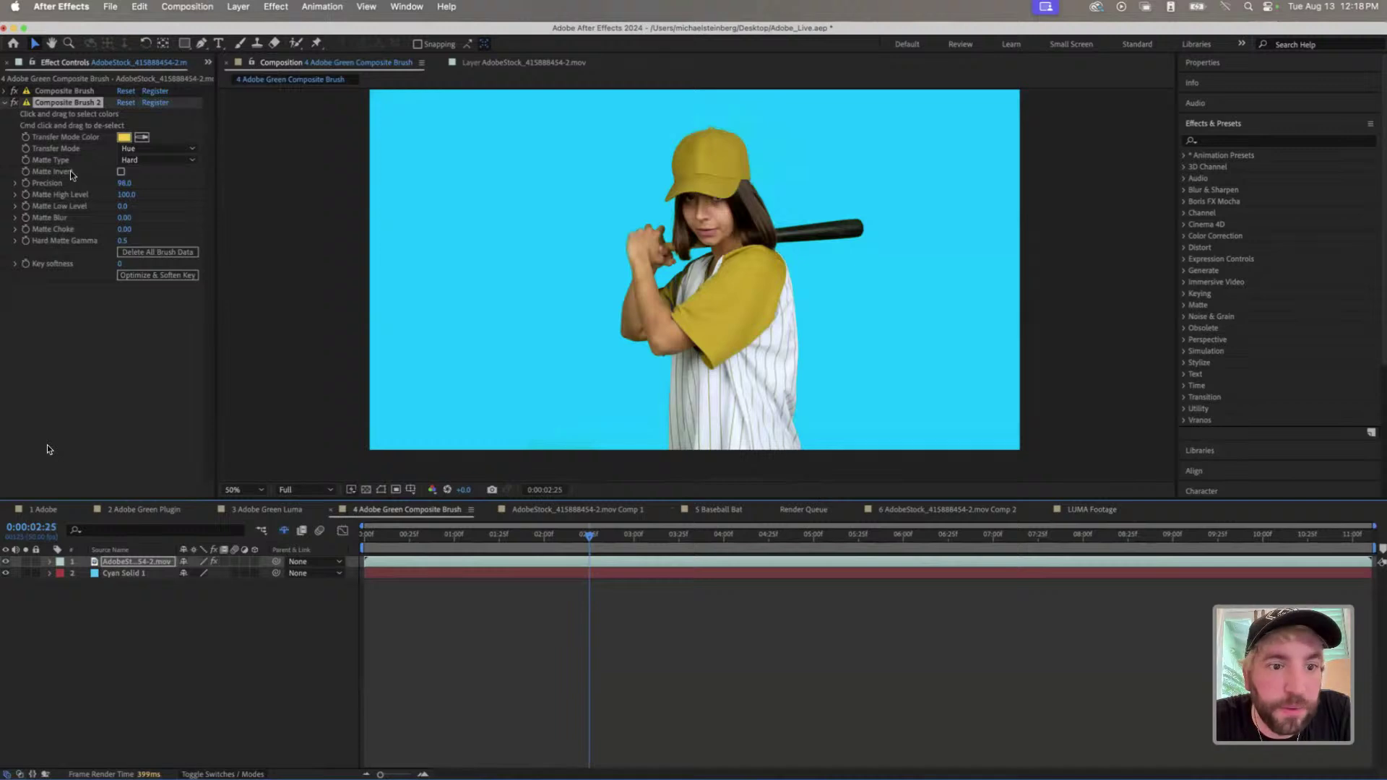
click(1084, 511)
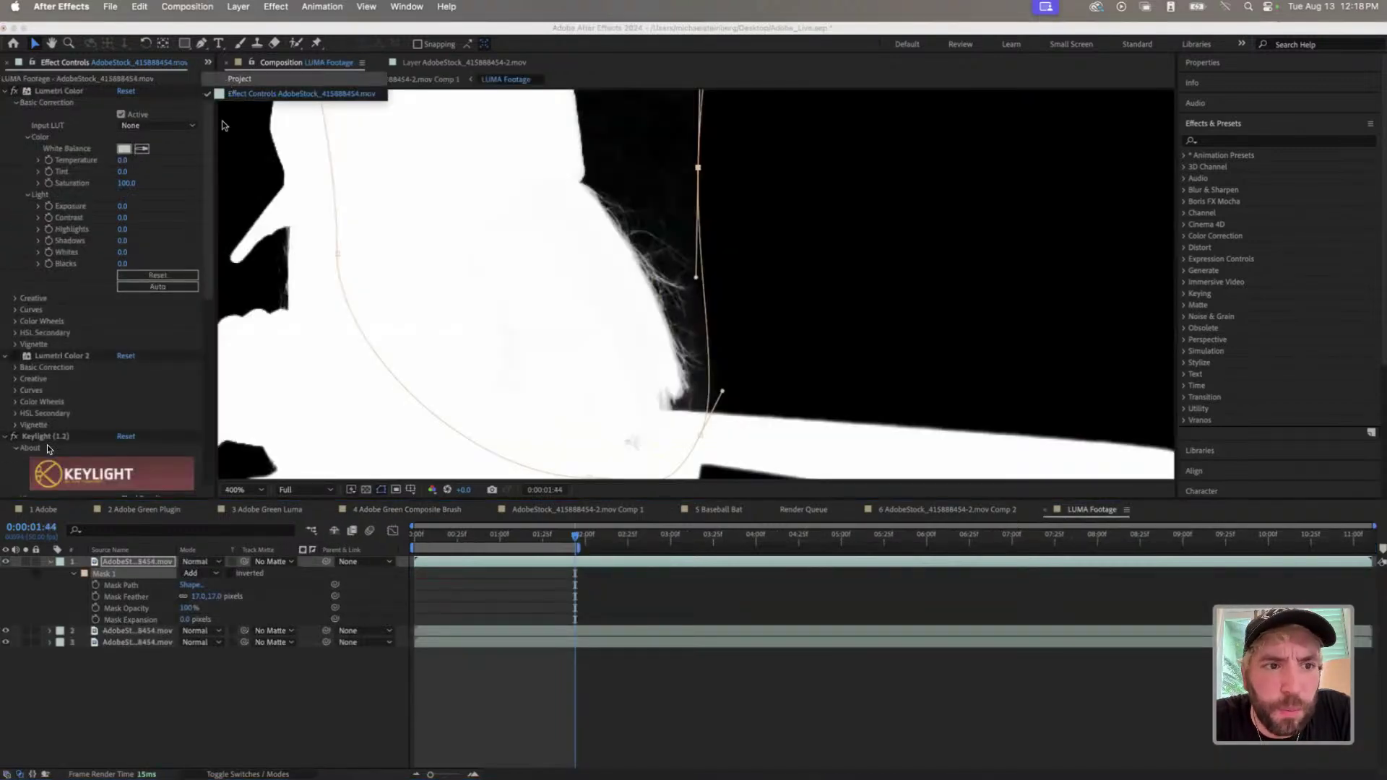
key(super+0)
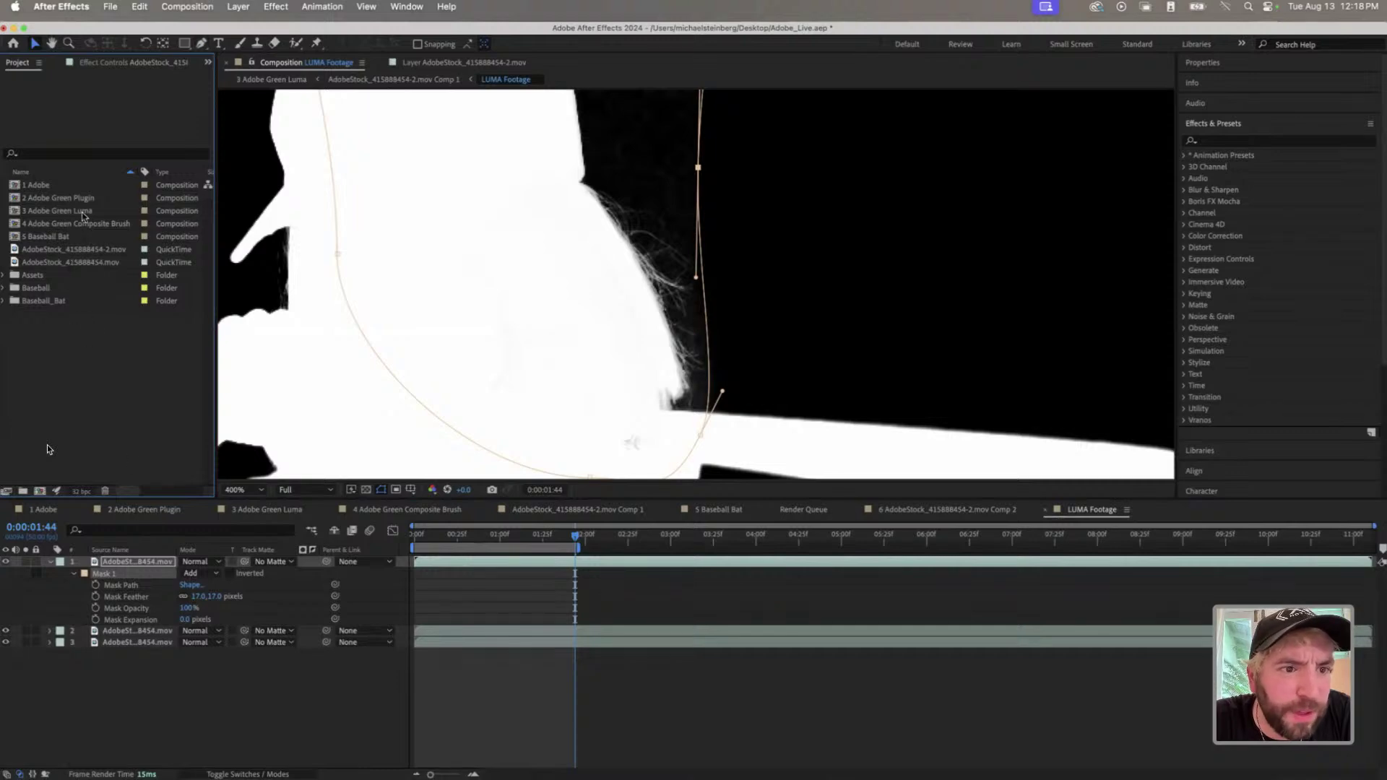
double_click(87, 211)
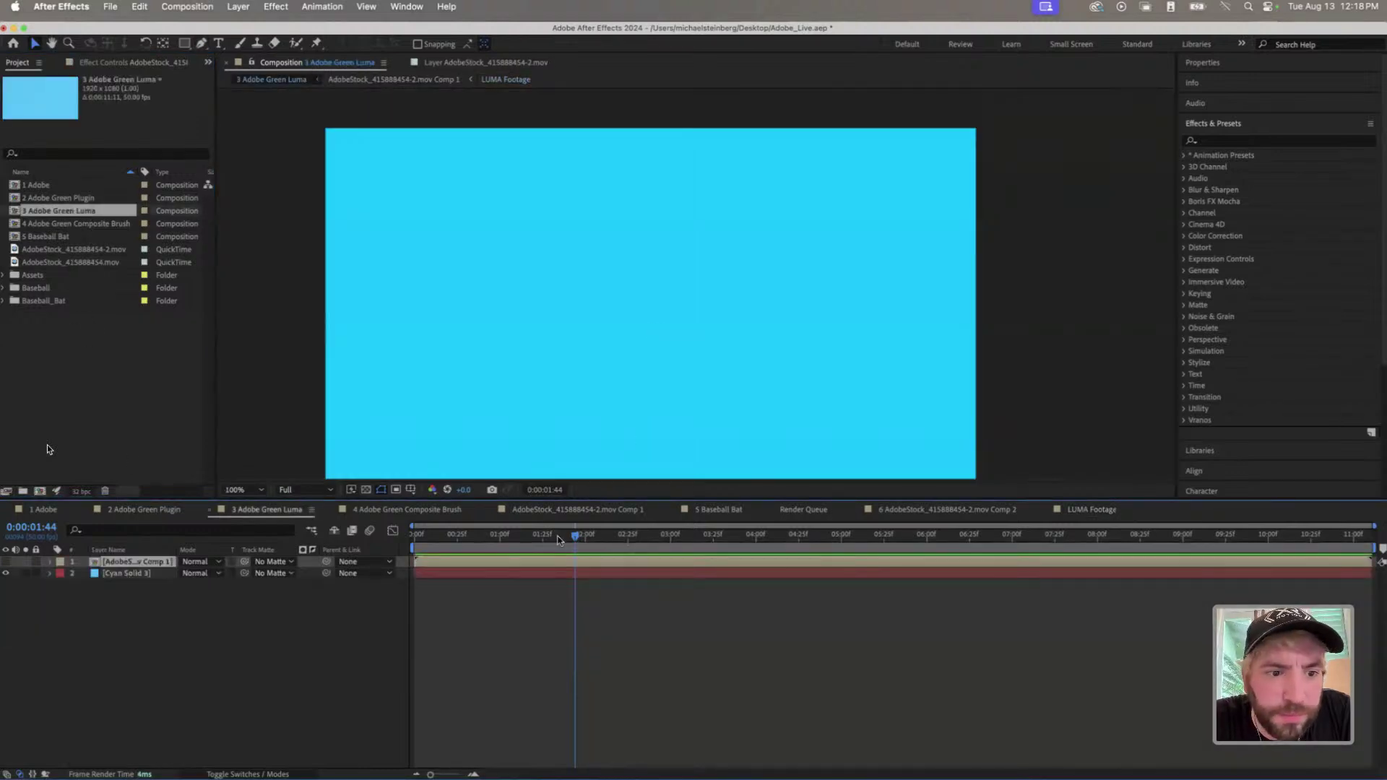
drag(558, 538, 457, 535)
click(6, 561)
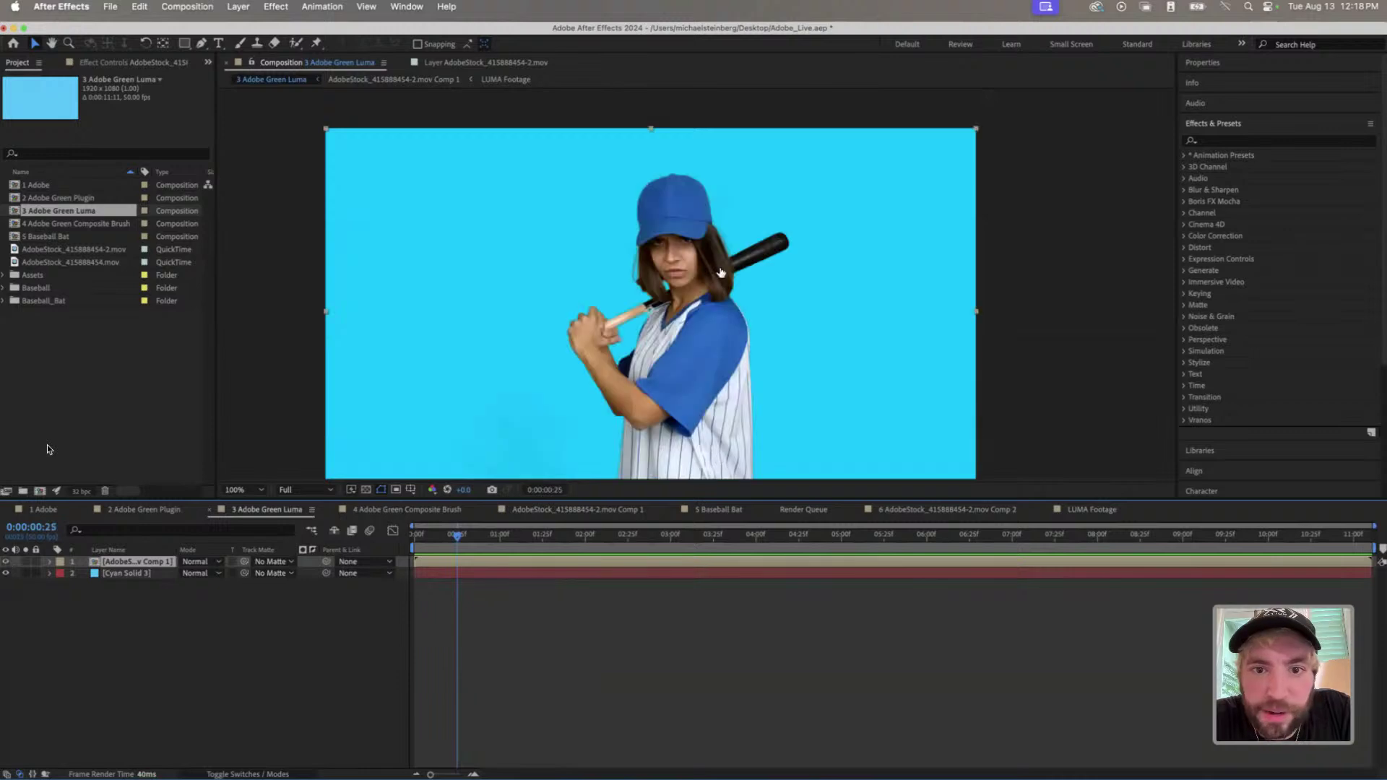
- Examine the keyed hair and bat edges against the cyan background at 0:00:00:25 and 0:00:02:21
scroll(721, 273, up, 2)
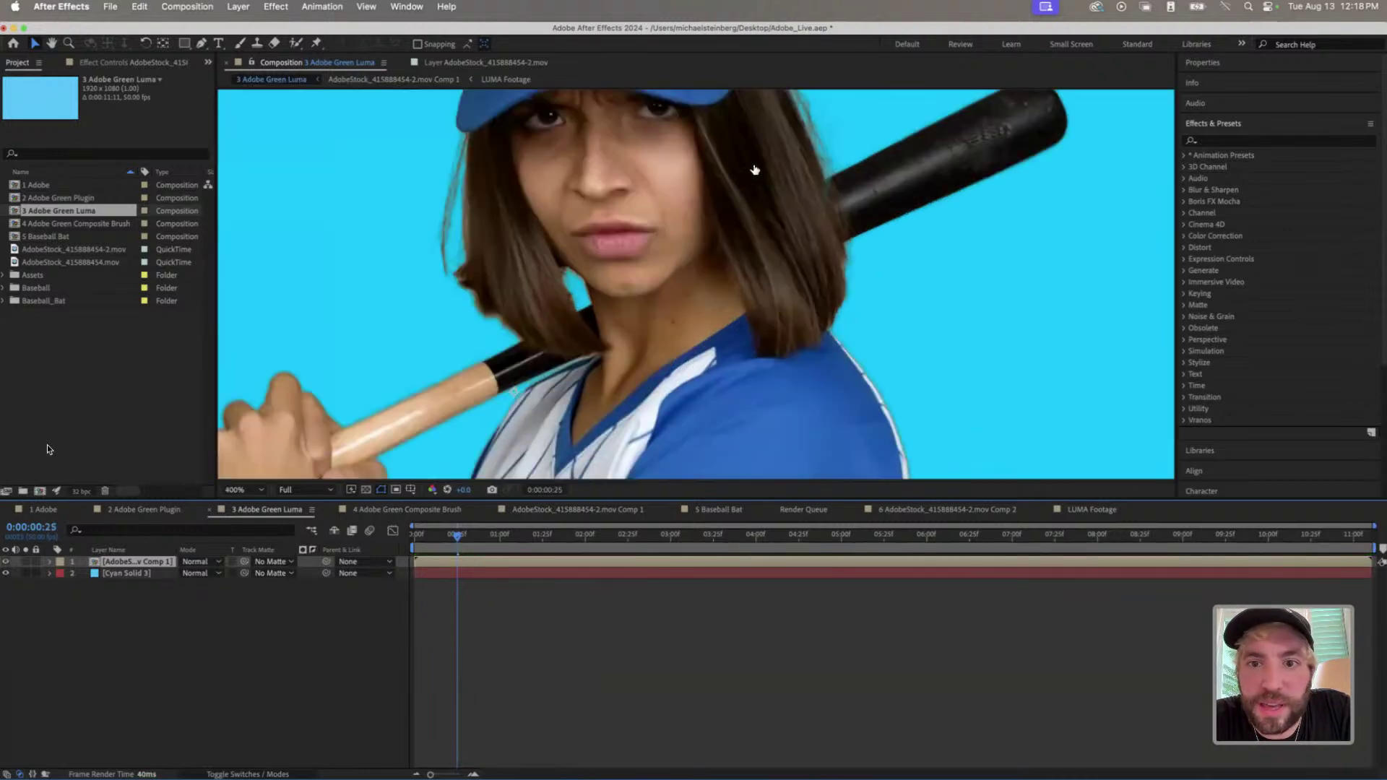
drag(758, 237, 715, 294)
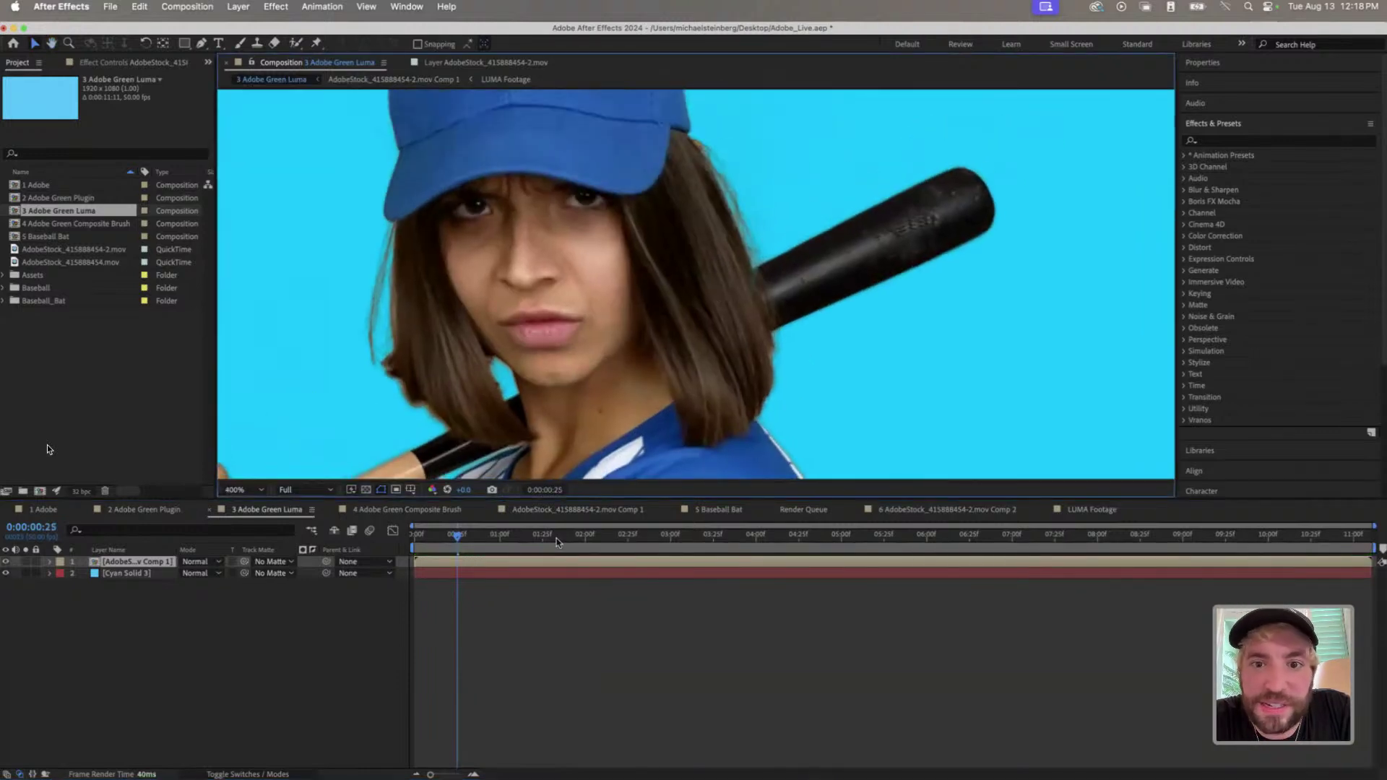
drag(556, 542, 621, 535)
scroll(495, 255, down, 2)
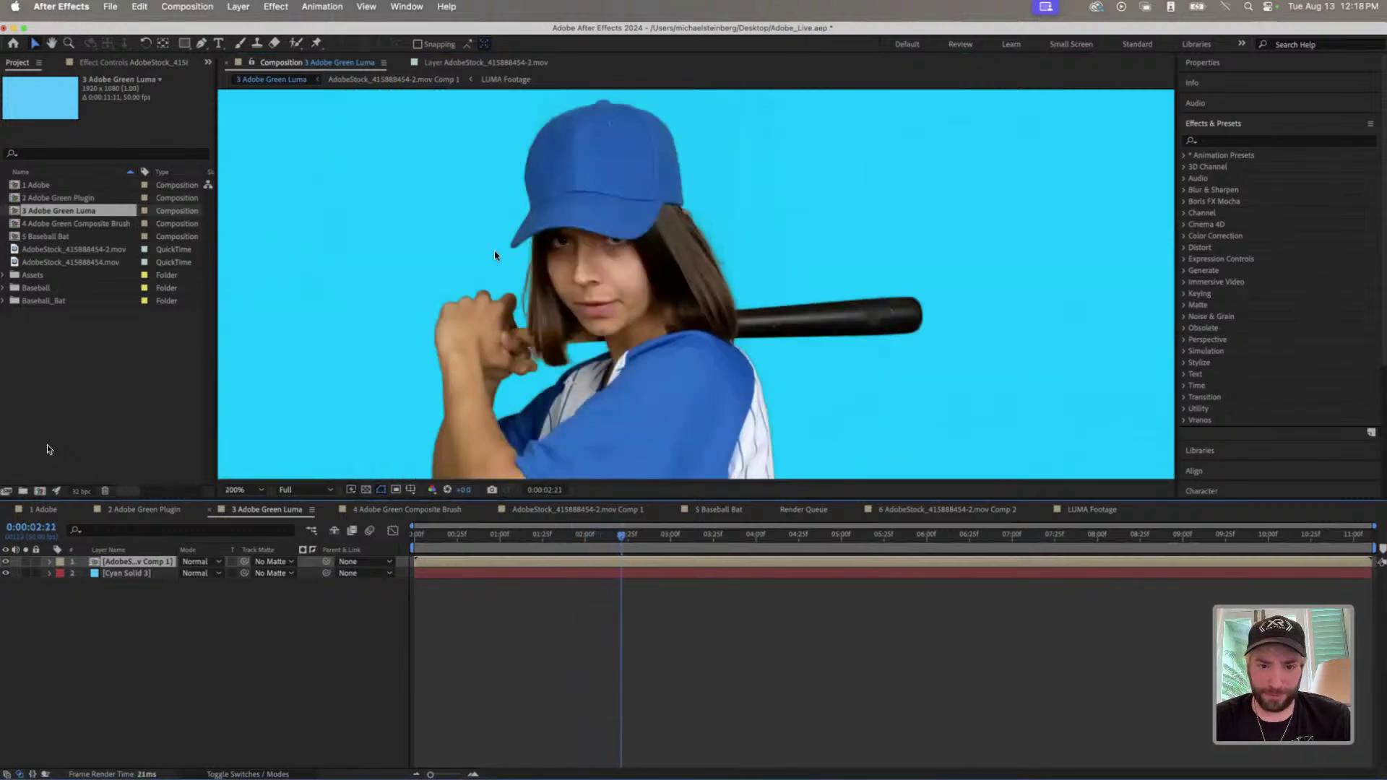
scroll(538, 384, down, 2)
scroll(537, 384, up, 2)
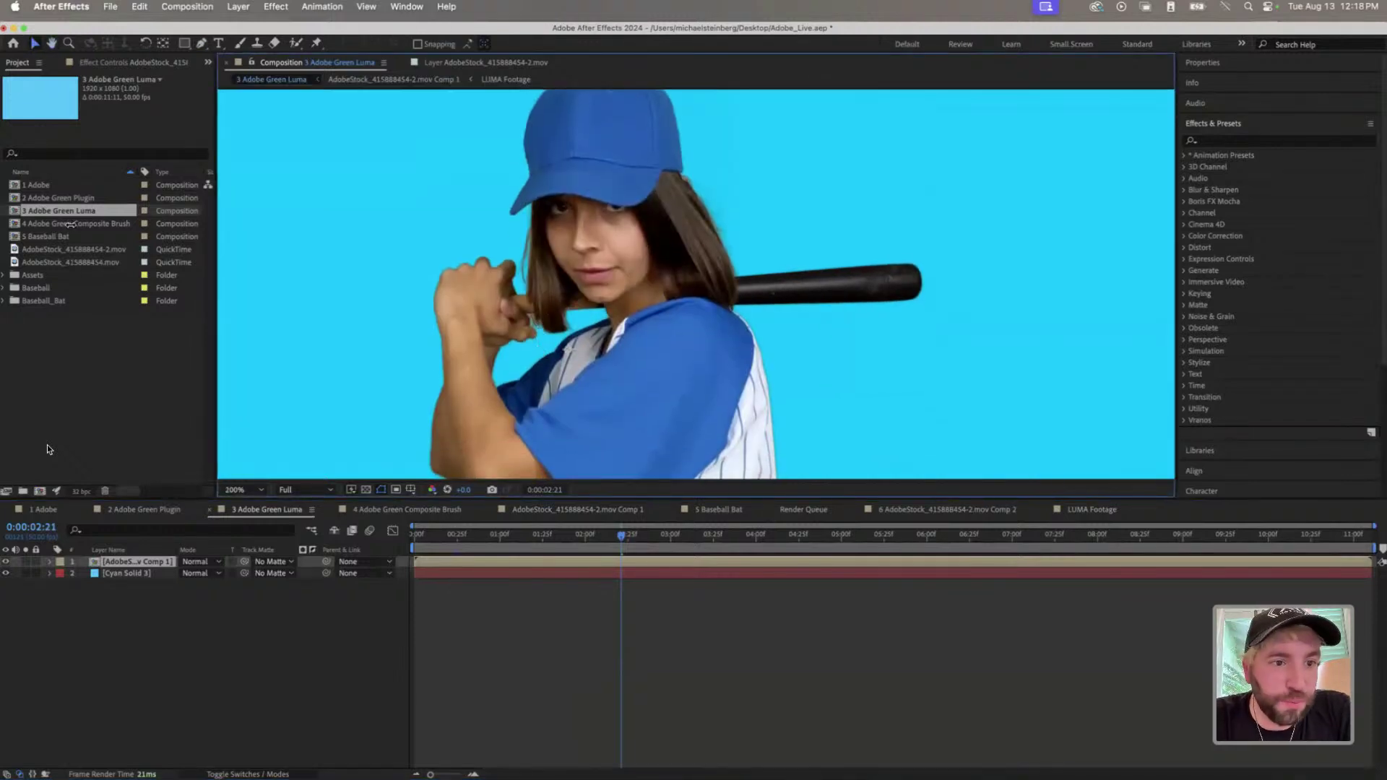
- Open the 4 Adobe Green Composite Brush composition and show the settings of both Composite Brush effects
double_click(71, 224)
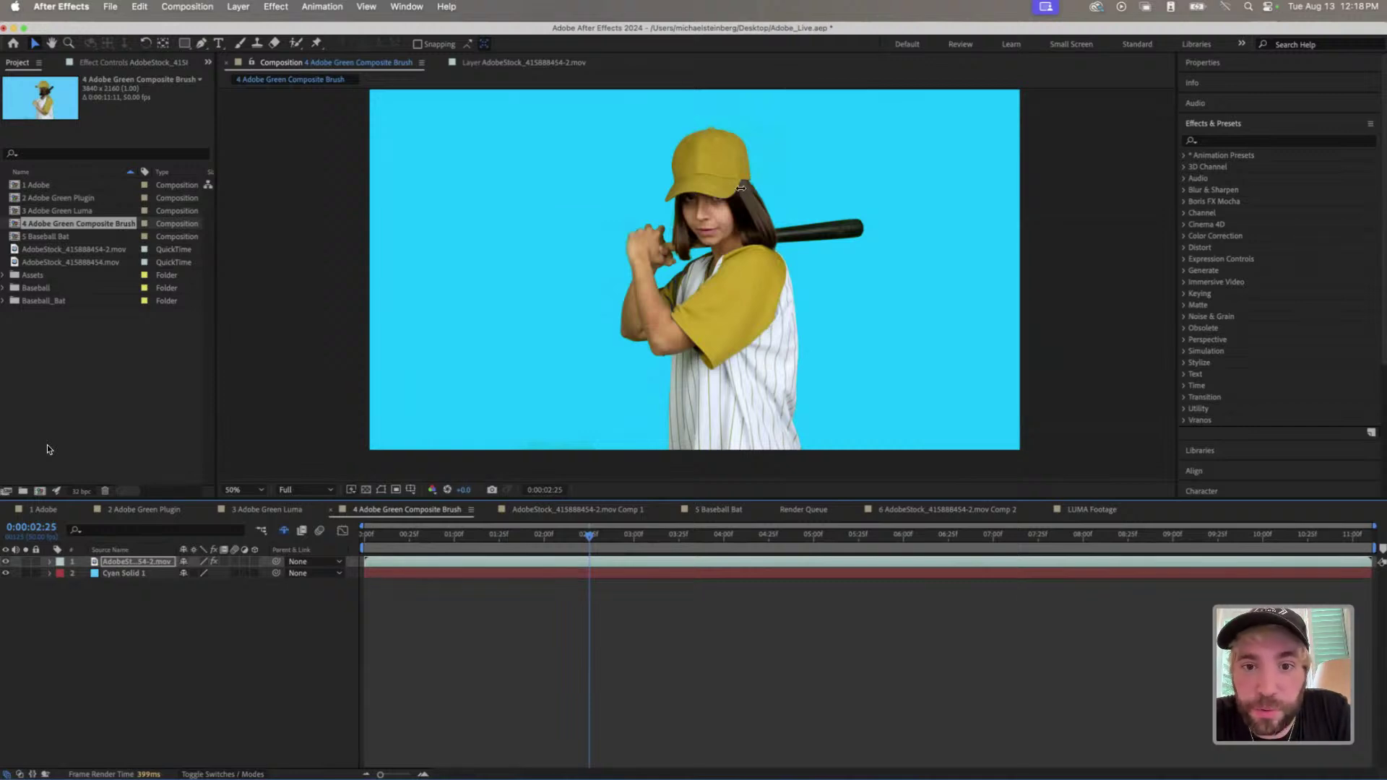
click(151, 62)
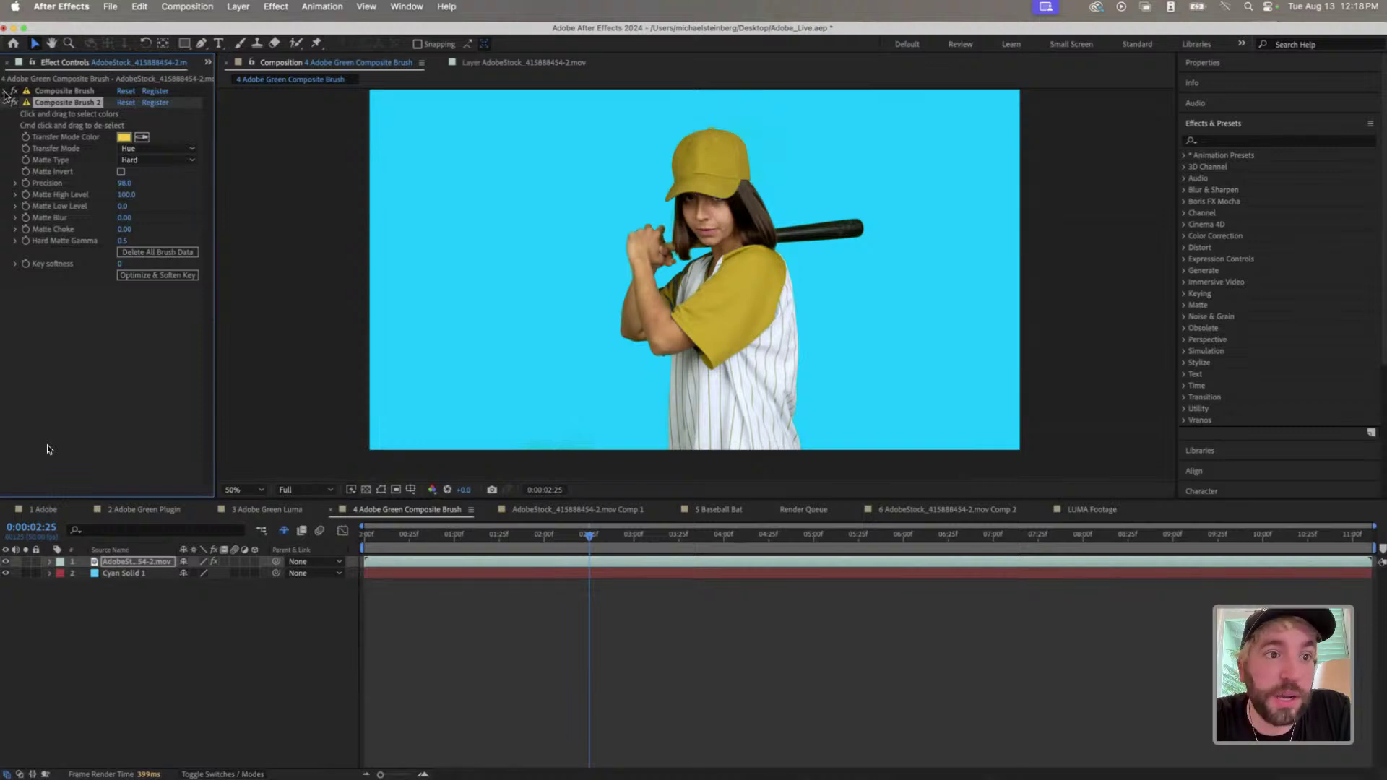
click(6, 91)
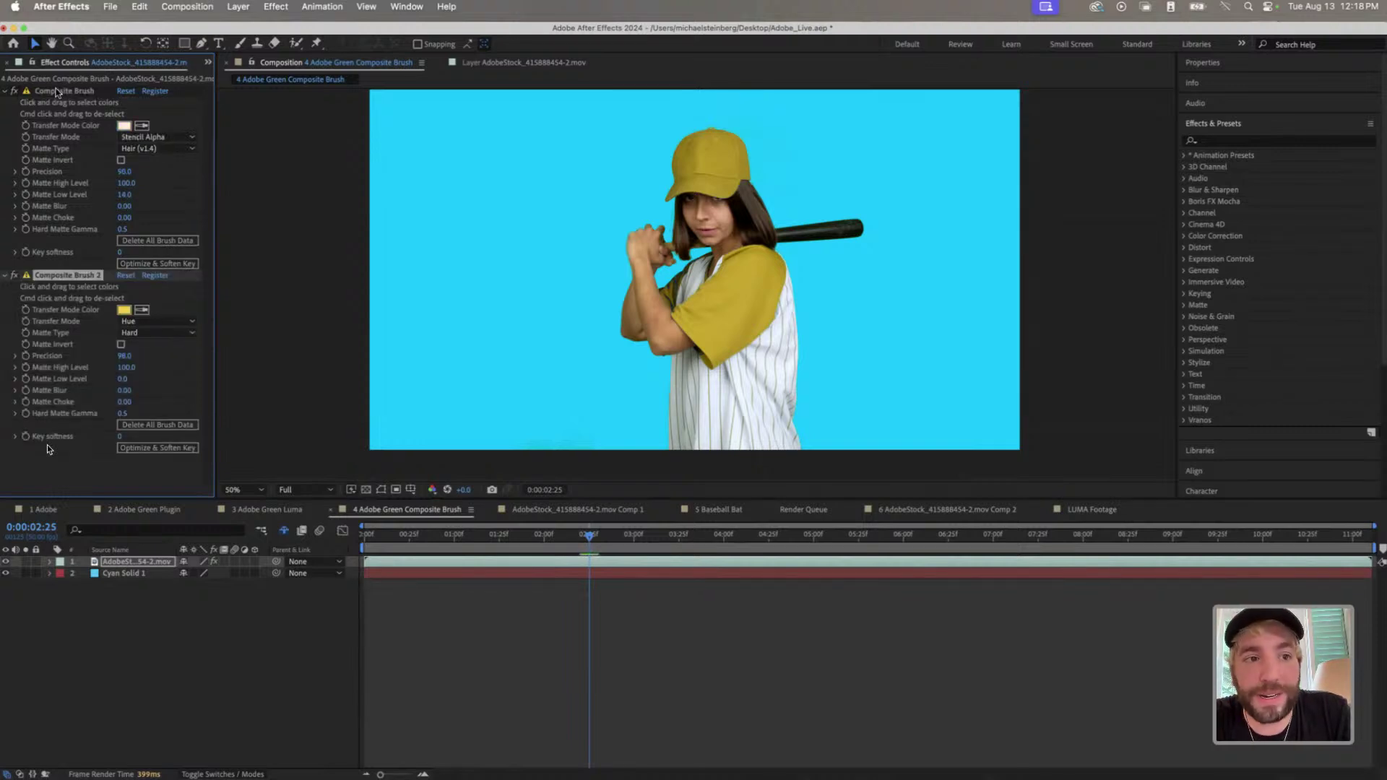
click(56, 92)
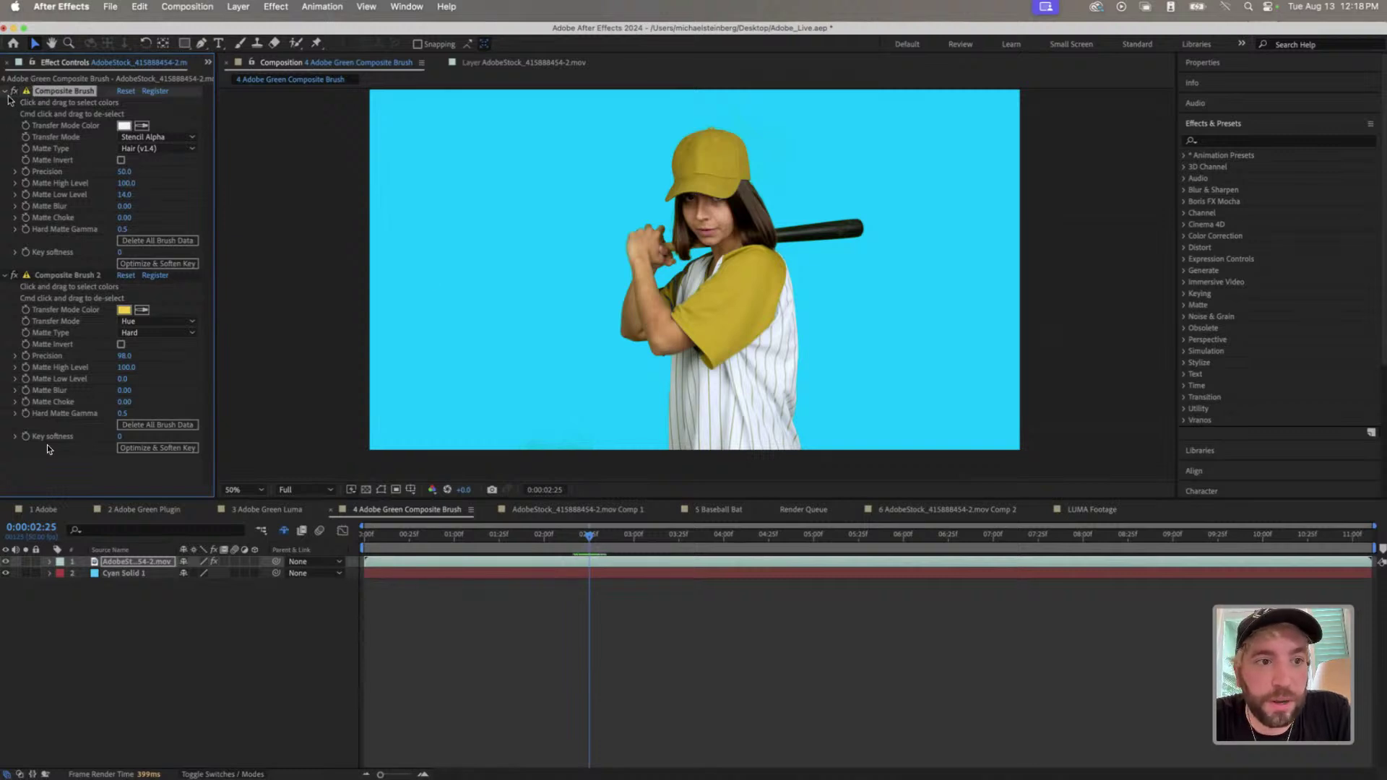
- Turn off both Composite Brush effects and apply a third Composite Brush to the footage layer
click(13, 276)
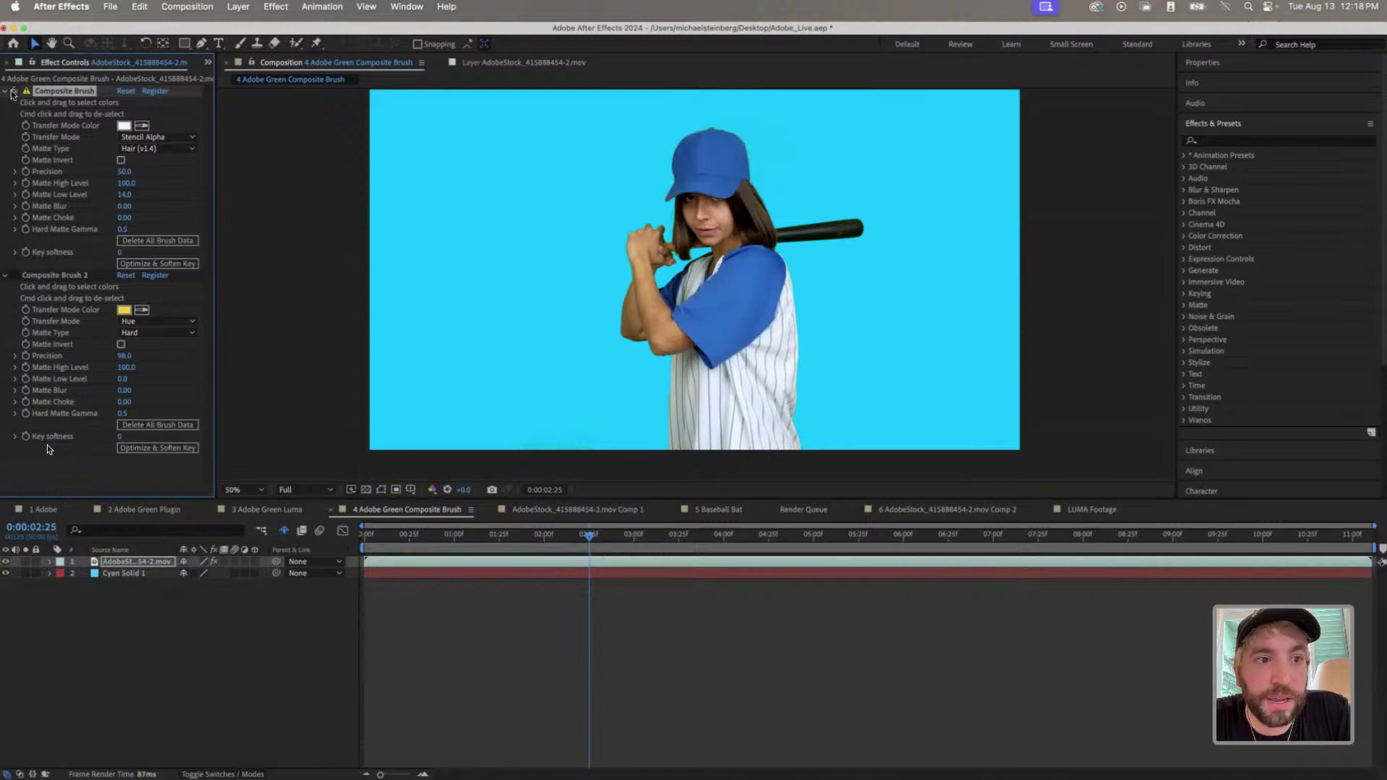
click(13, 92)
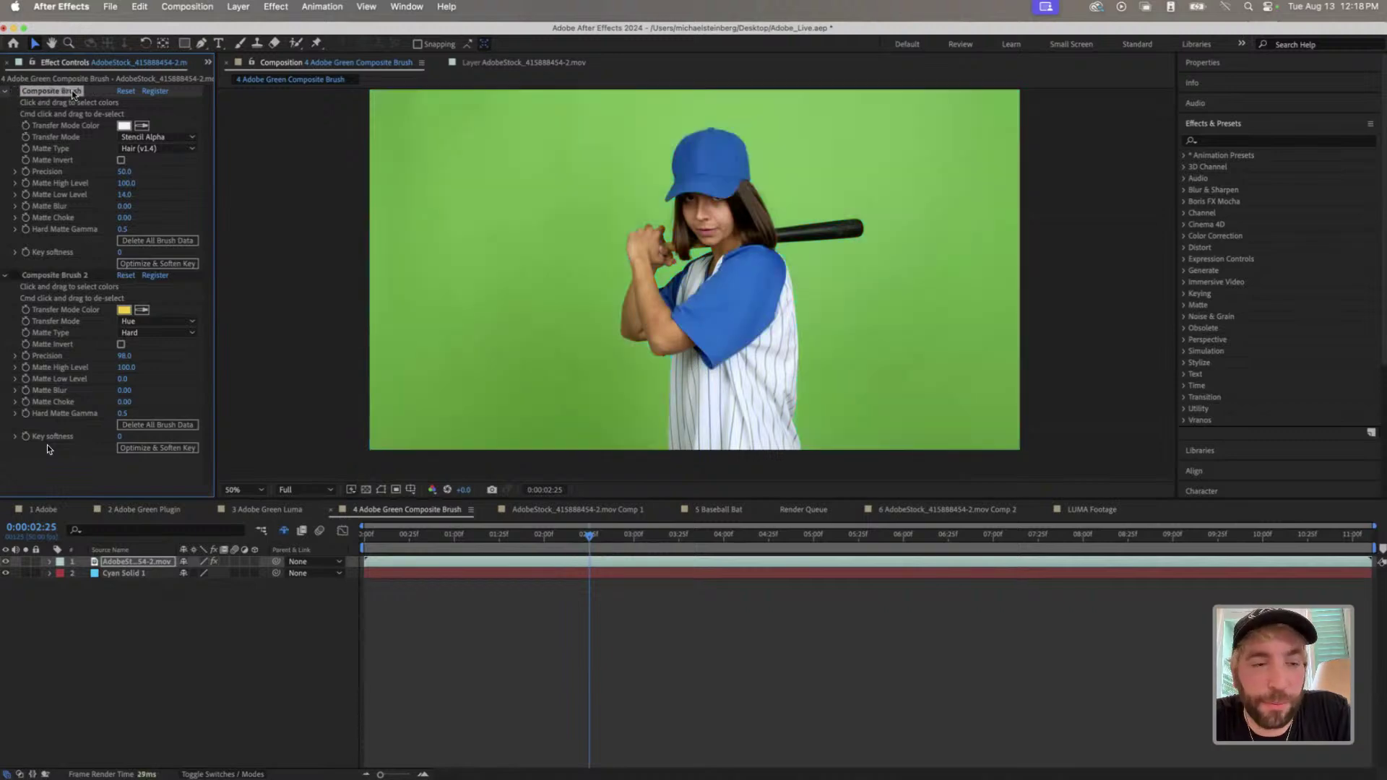
click(275, 6)
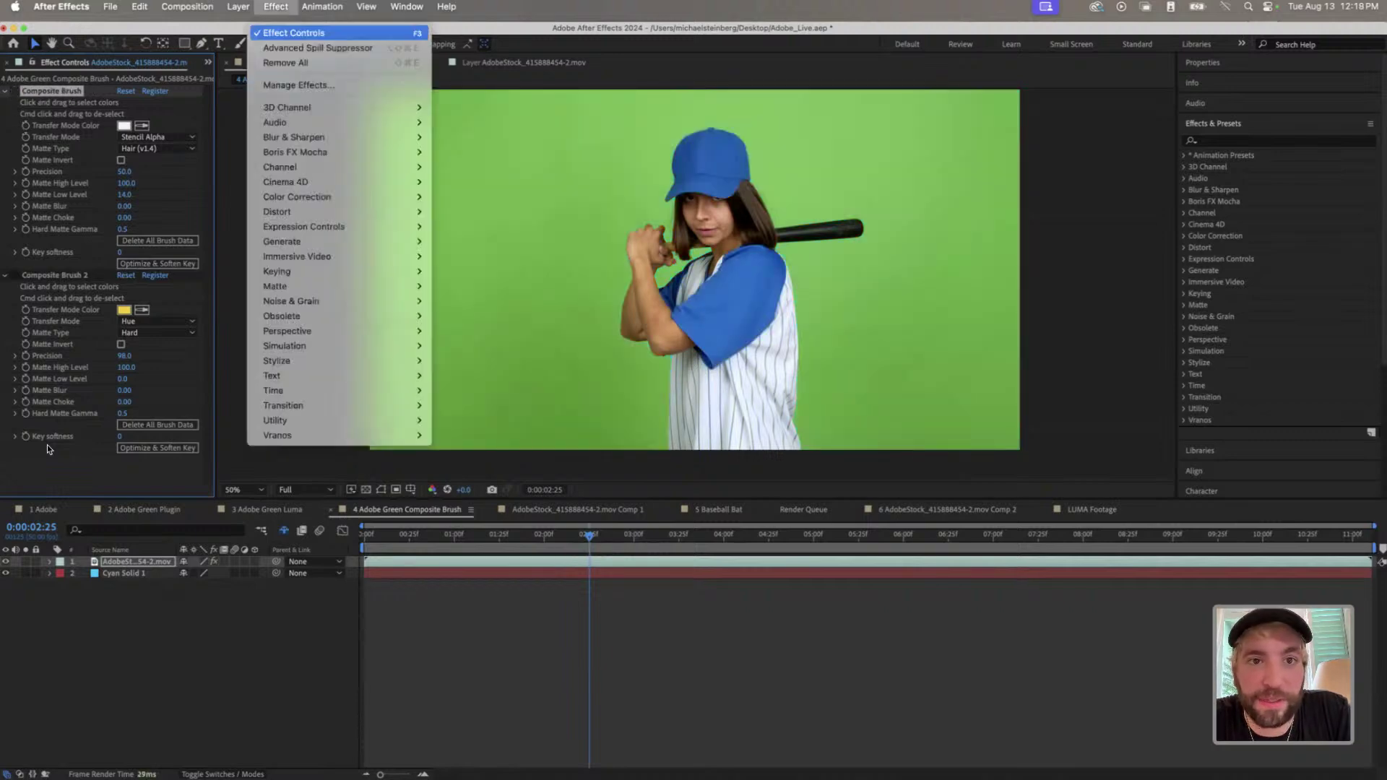
mouse_move(446, 6)
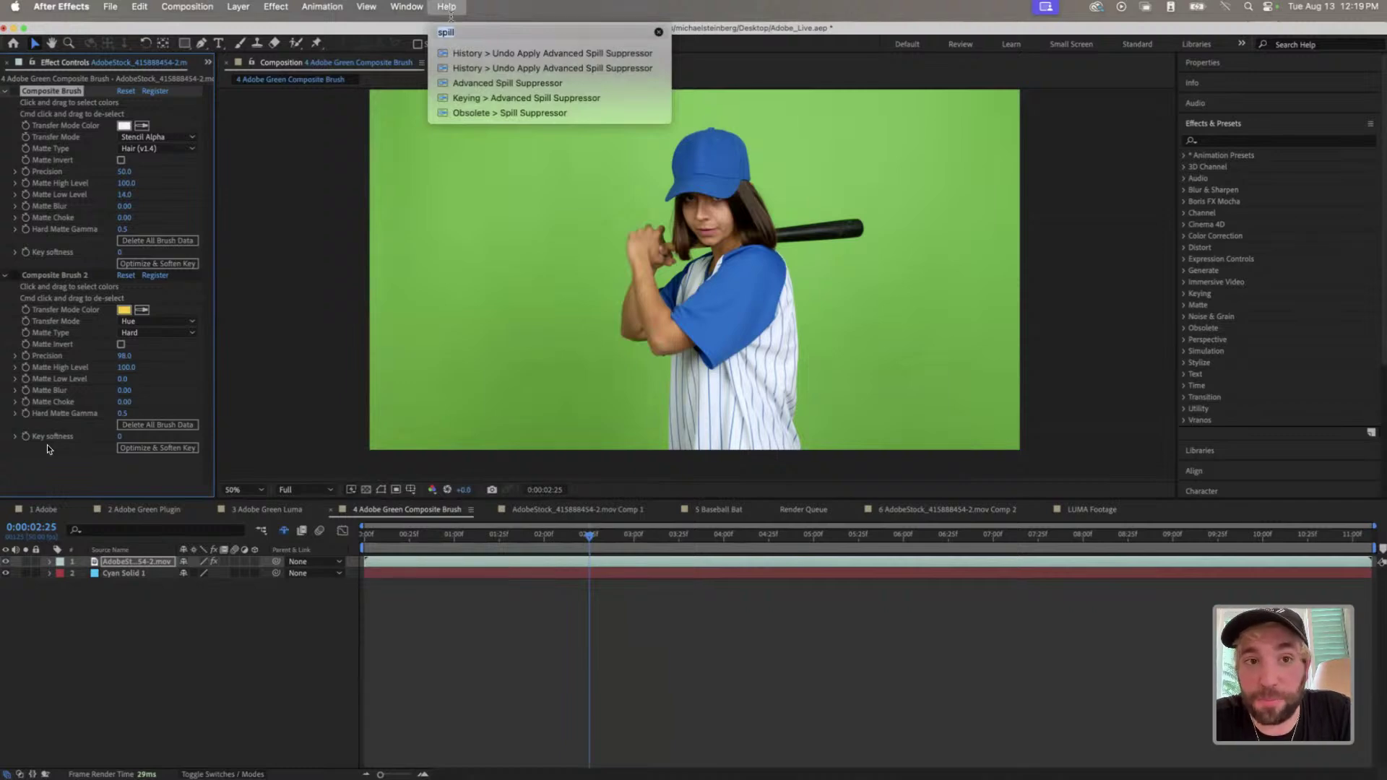
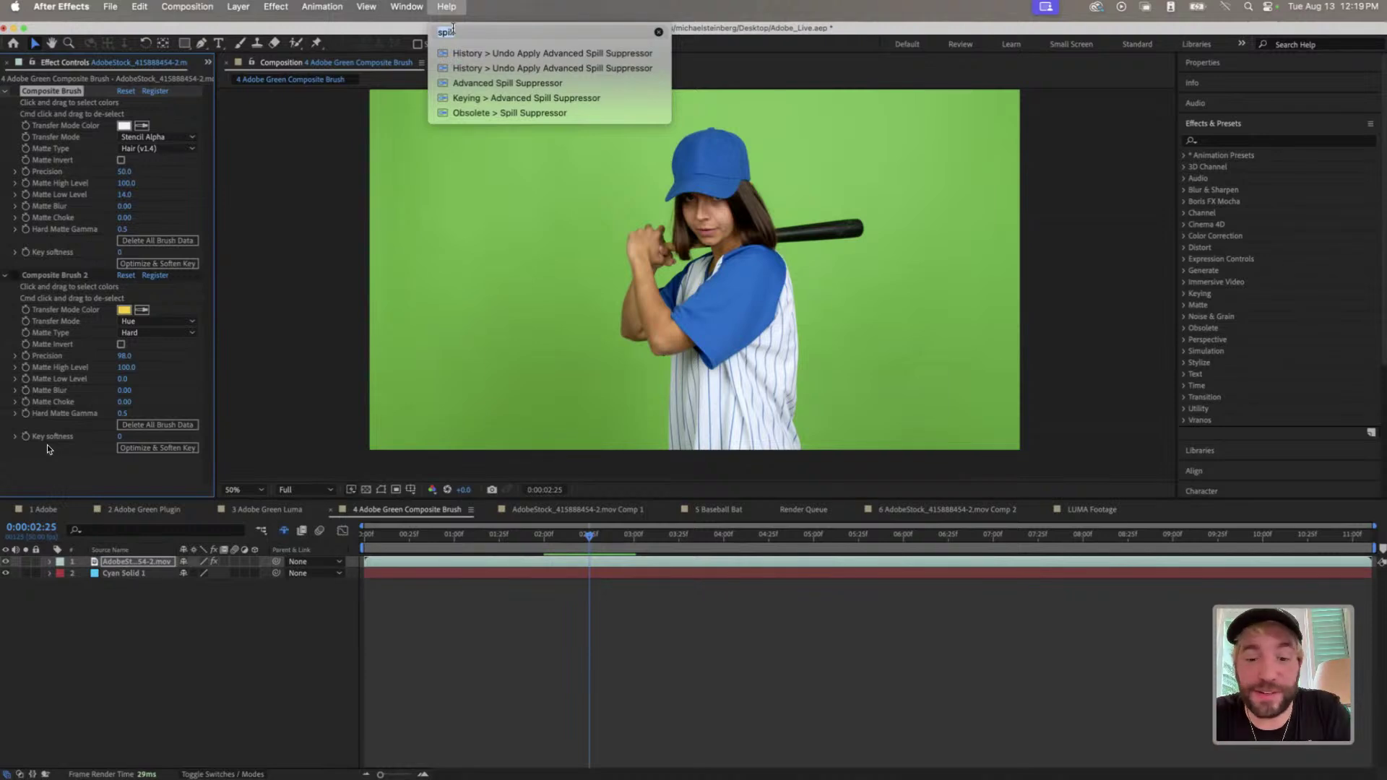
text(compos)
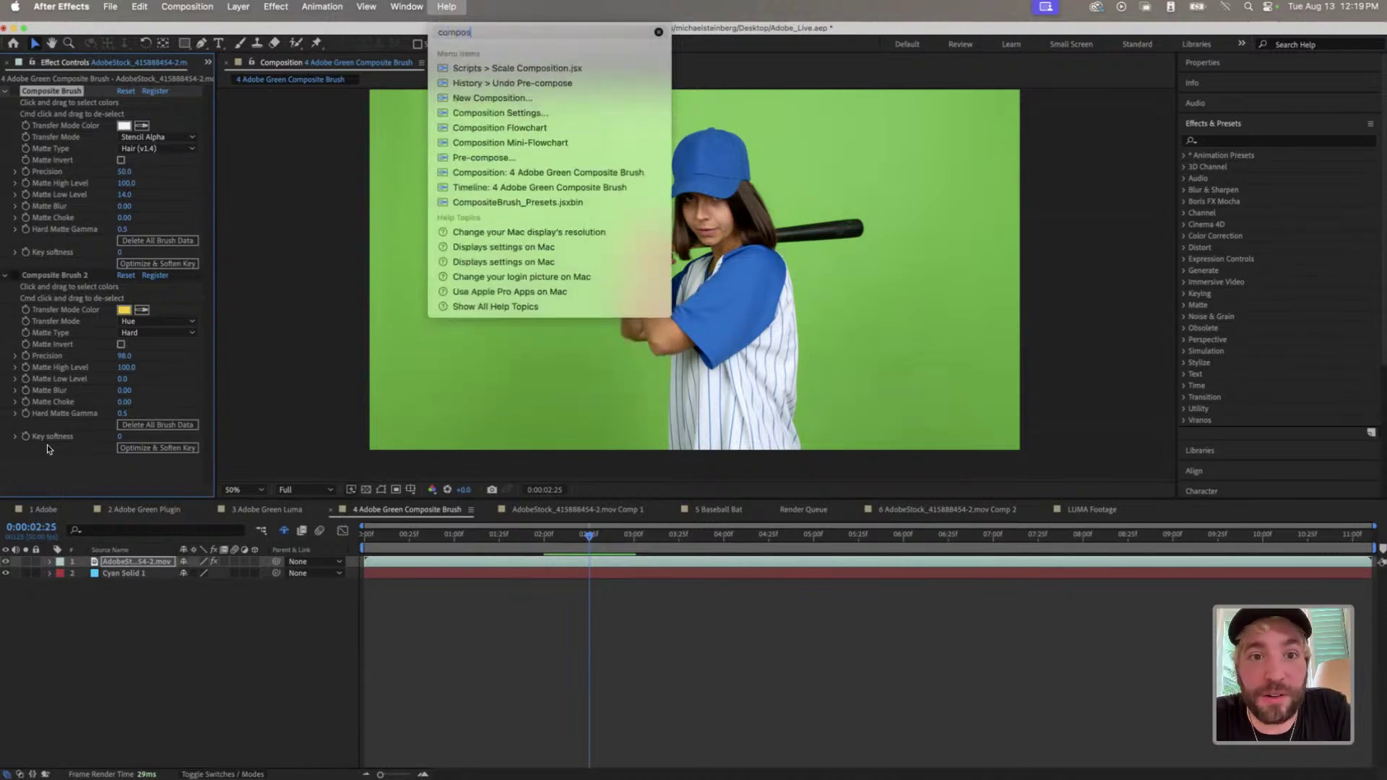
text(ite br)
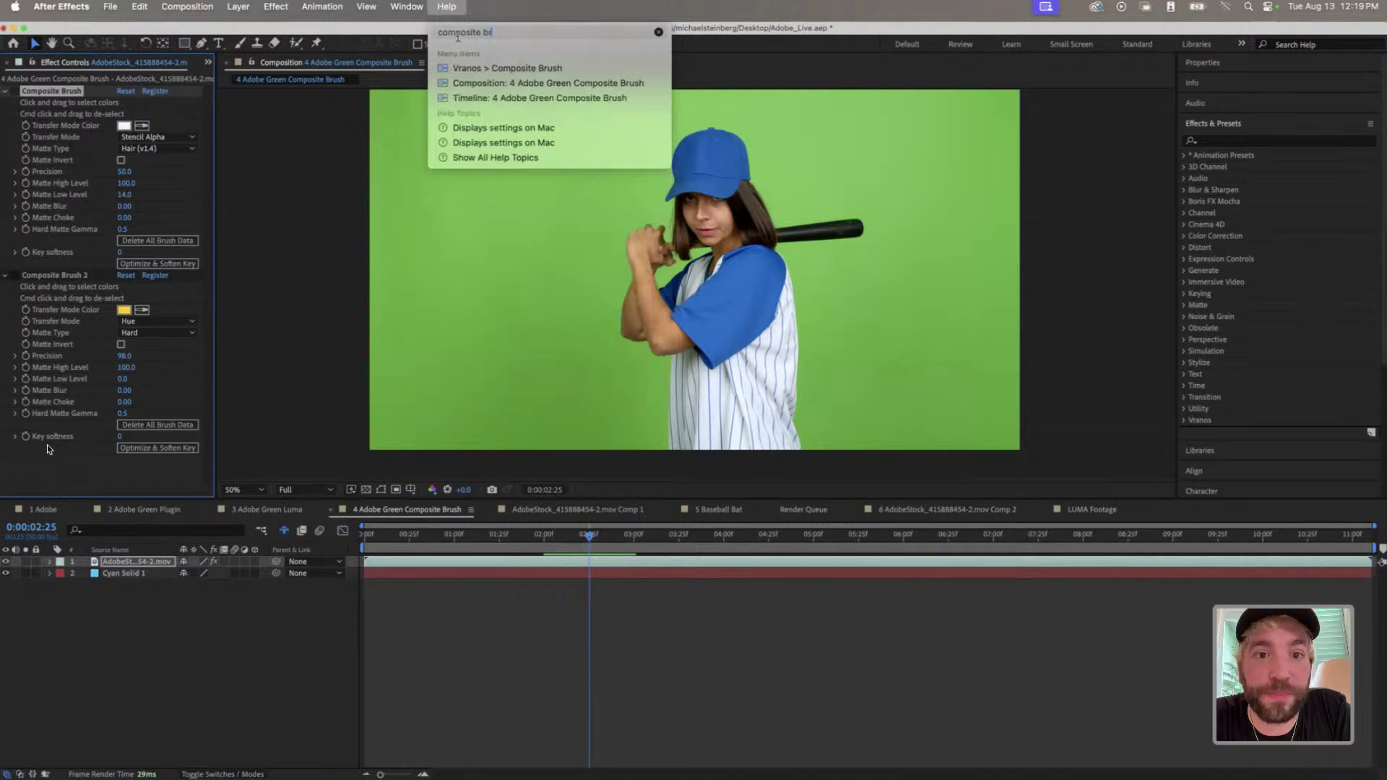
key(Down)
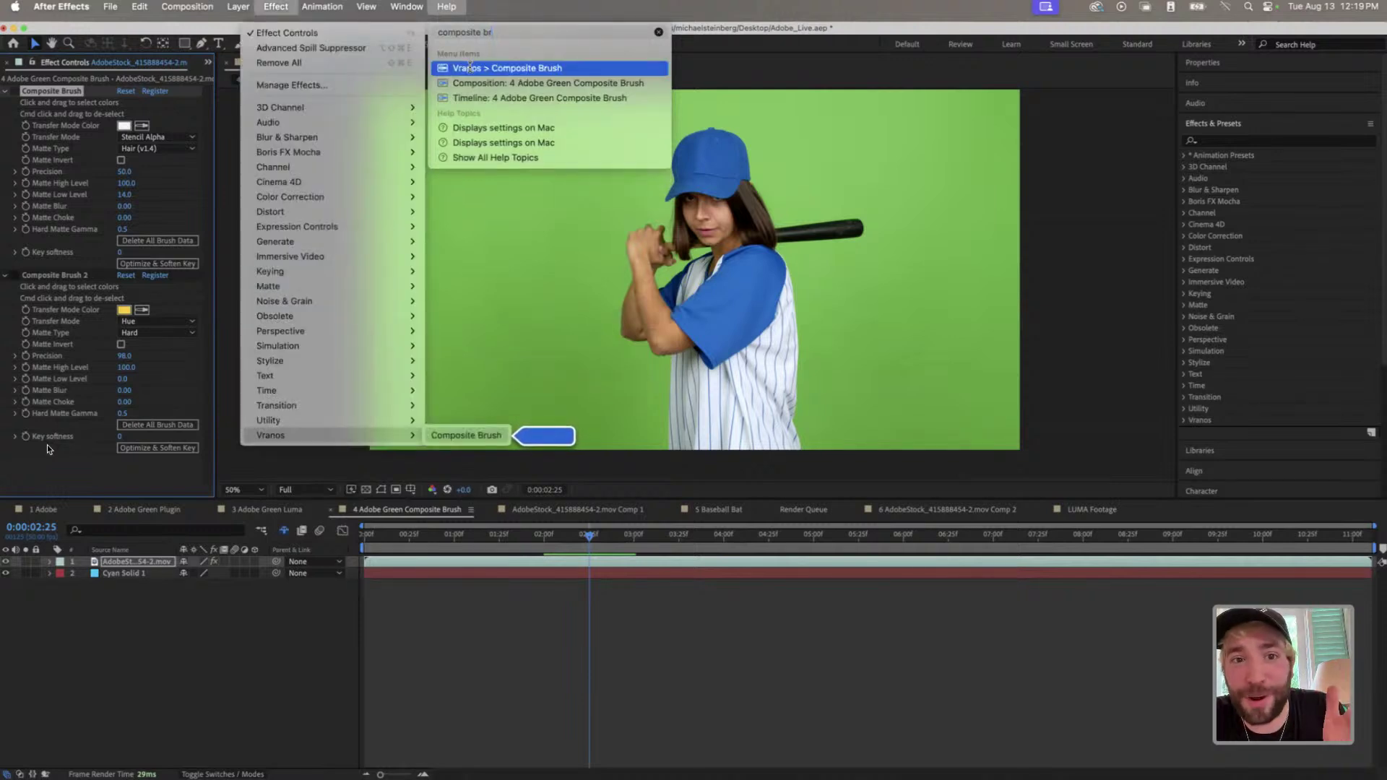
key(Return)
- Turn Composite Brush 2 back on and duplicate the footage layer
scroll(86, 153, up, 5)
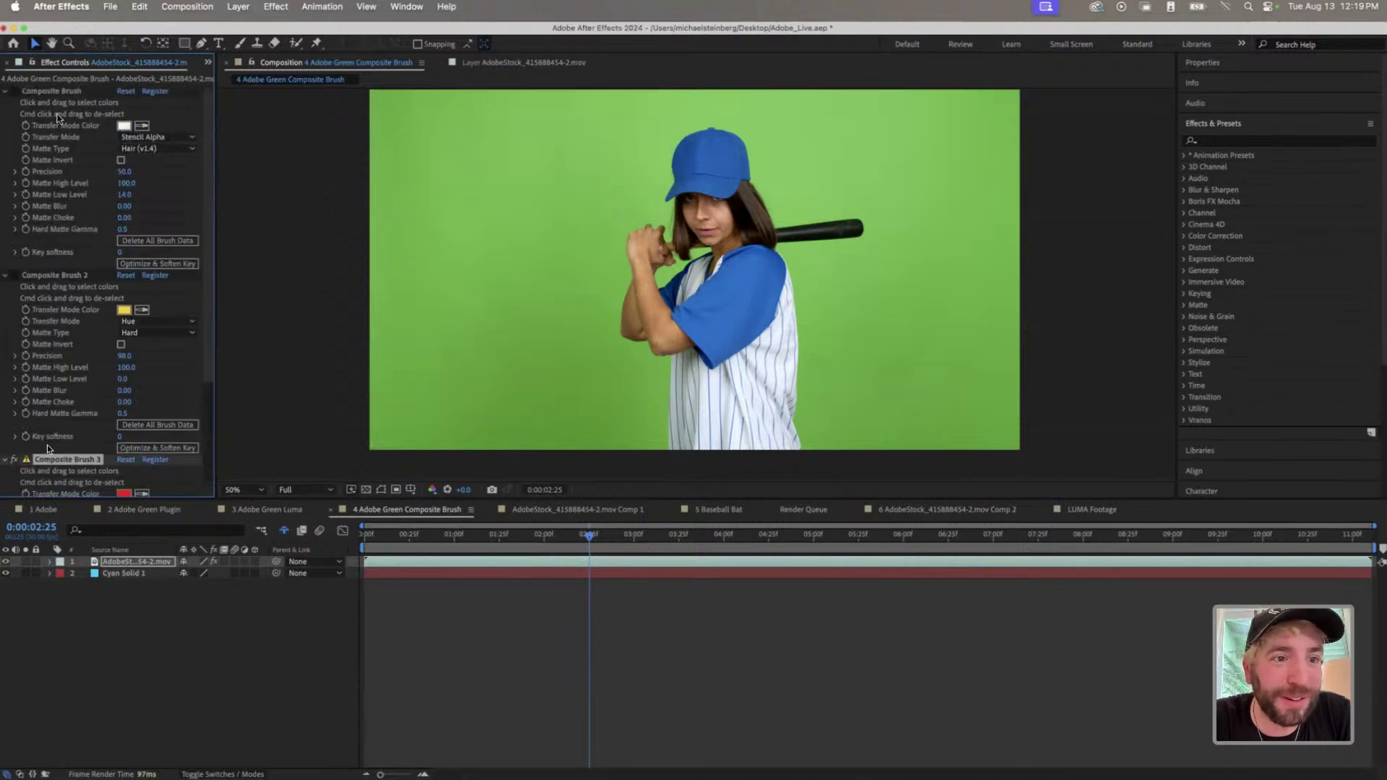
key(Up)
key(Up)
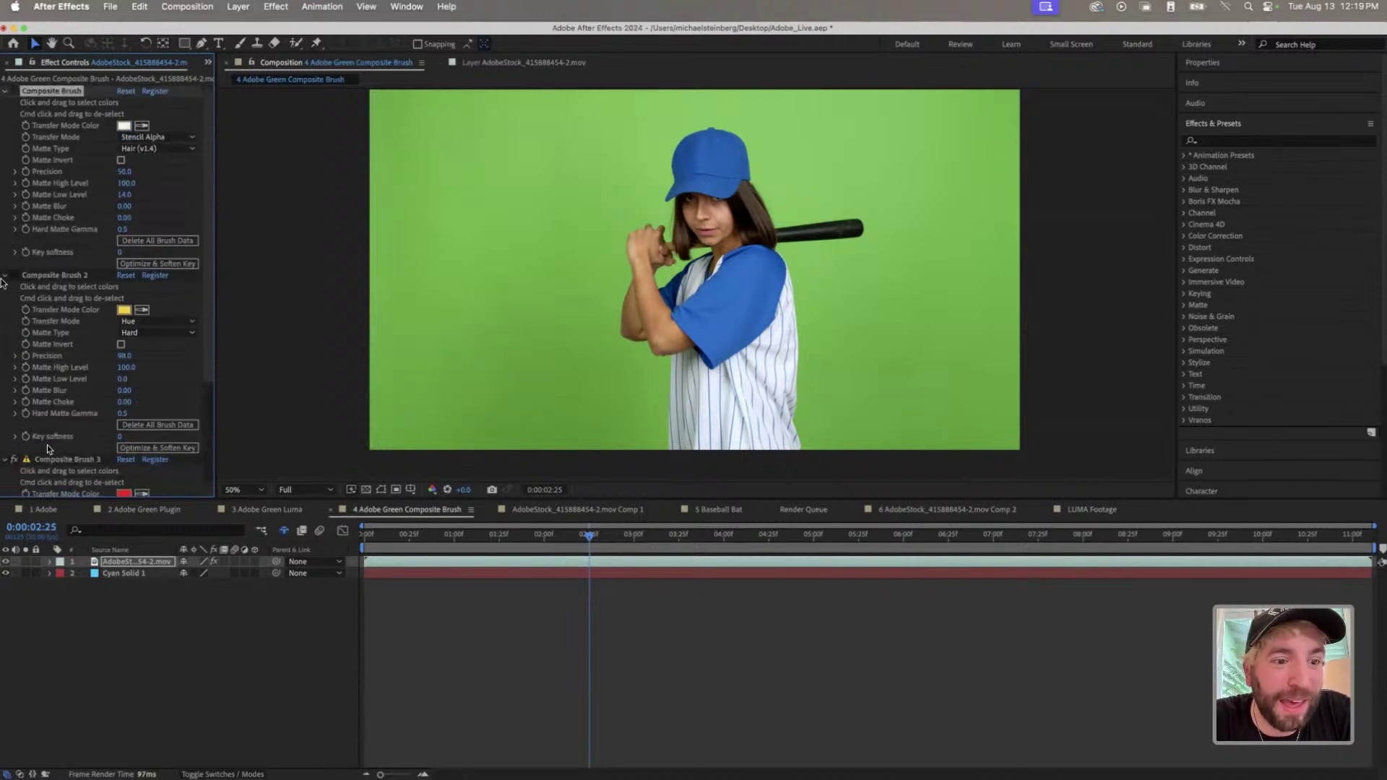
key(Down)
key(Down)
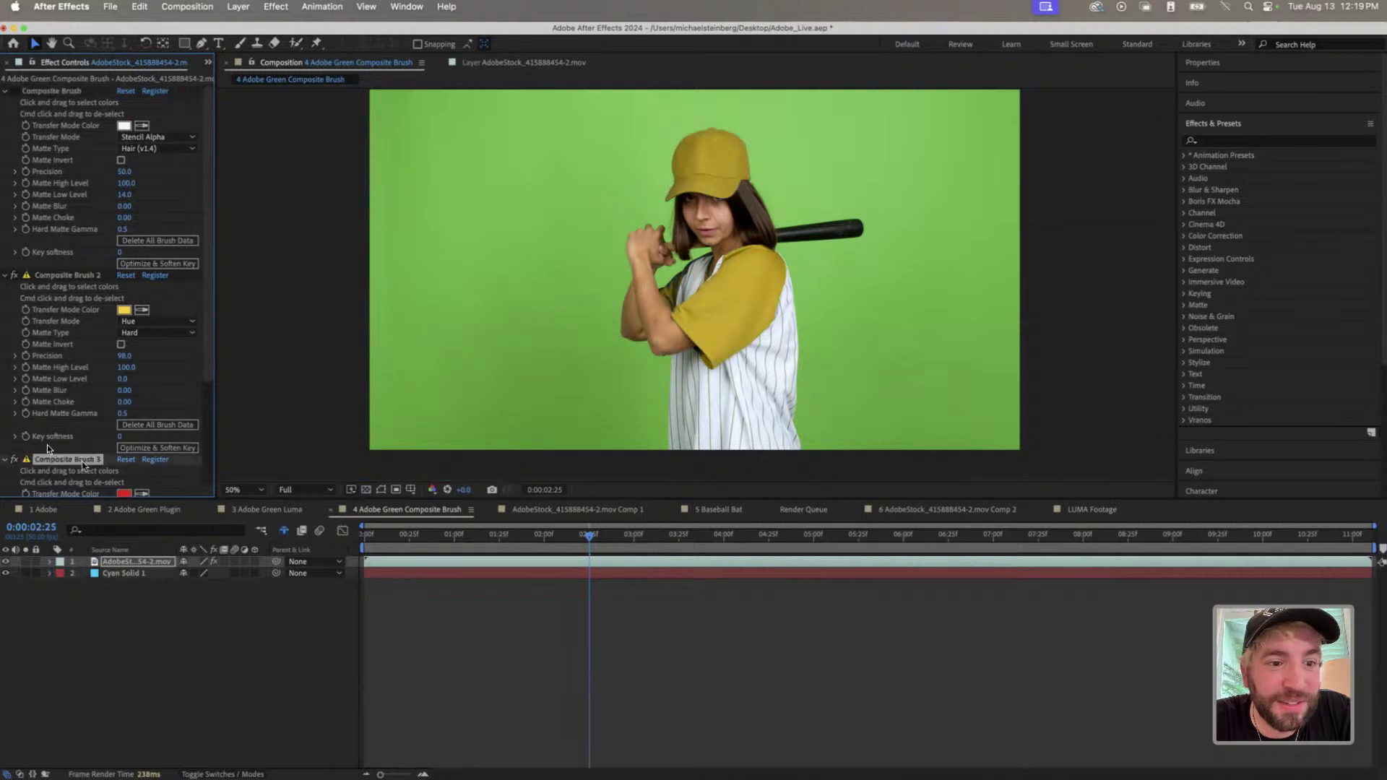
scroll(46, 444, down, 4)
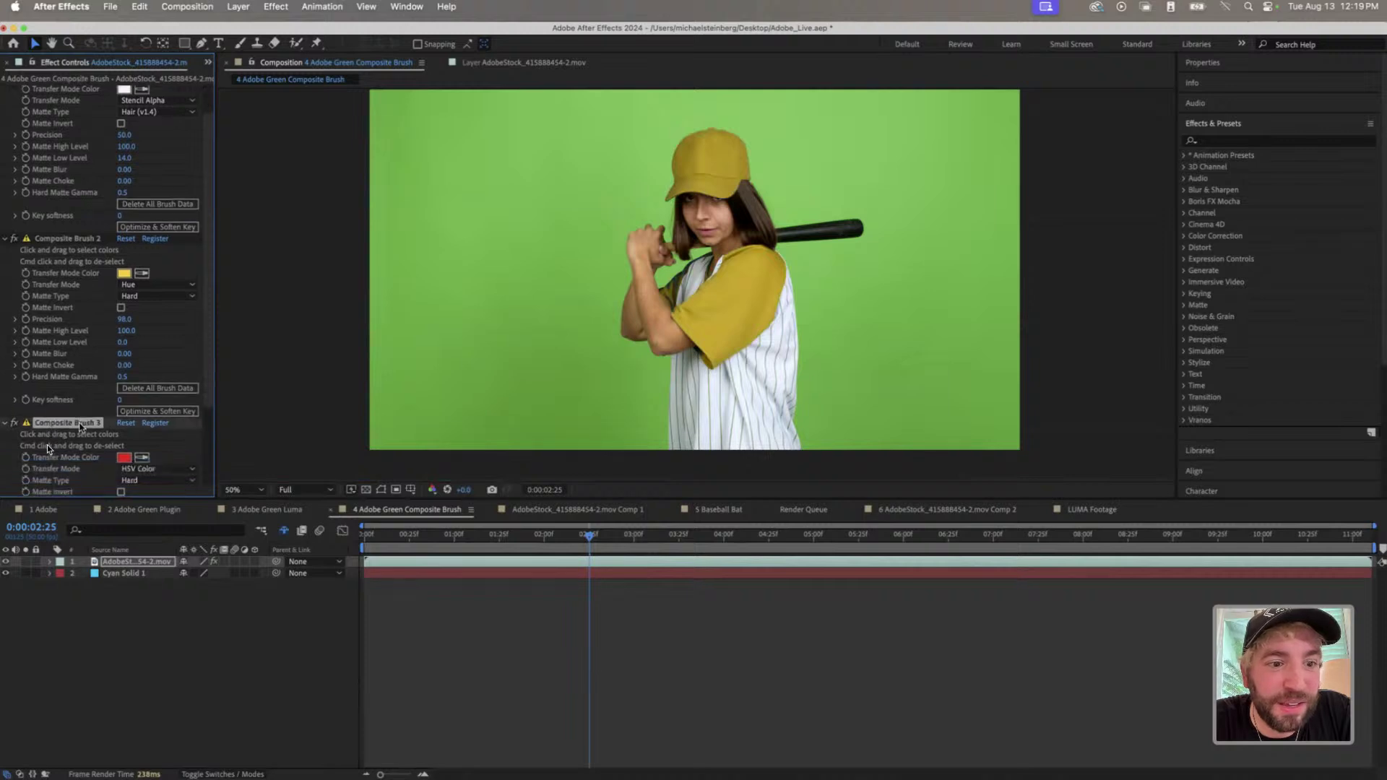
click(136, 551)
key(super+d)
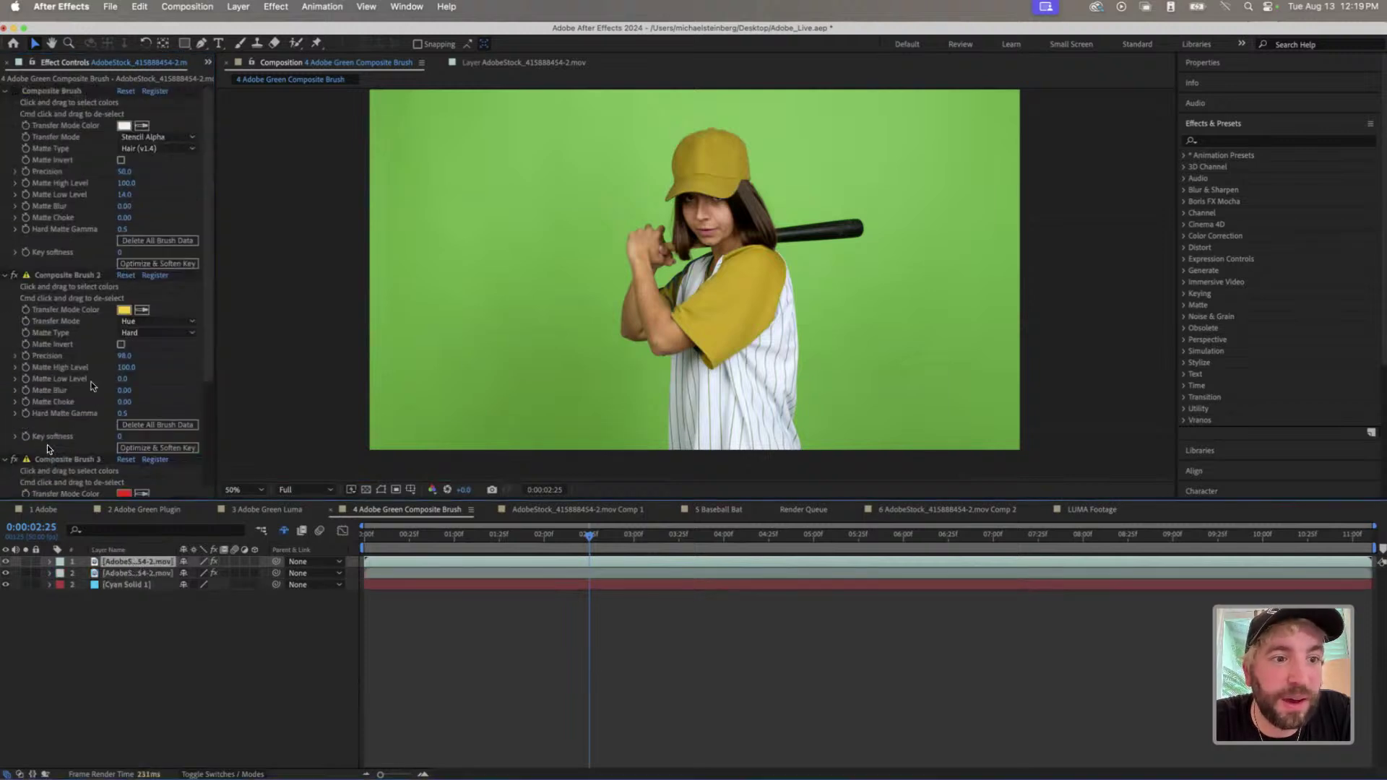
- Delete the first two Composite Brush effects from the upper footage copy and hide the lower copy
click(70, 88)
shift+click(70, 90)
key(Delete)
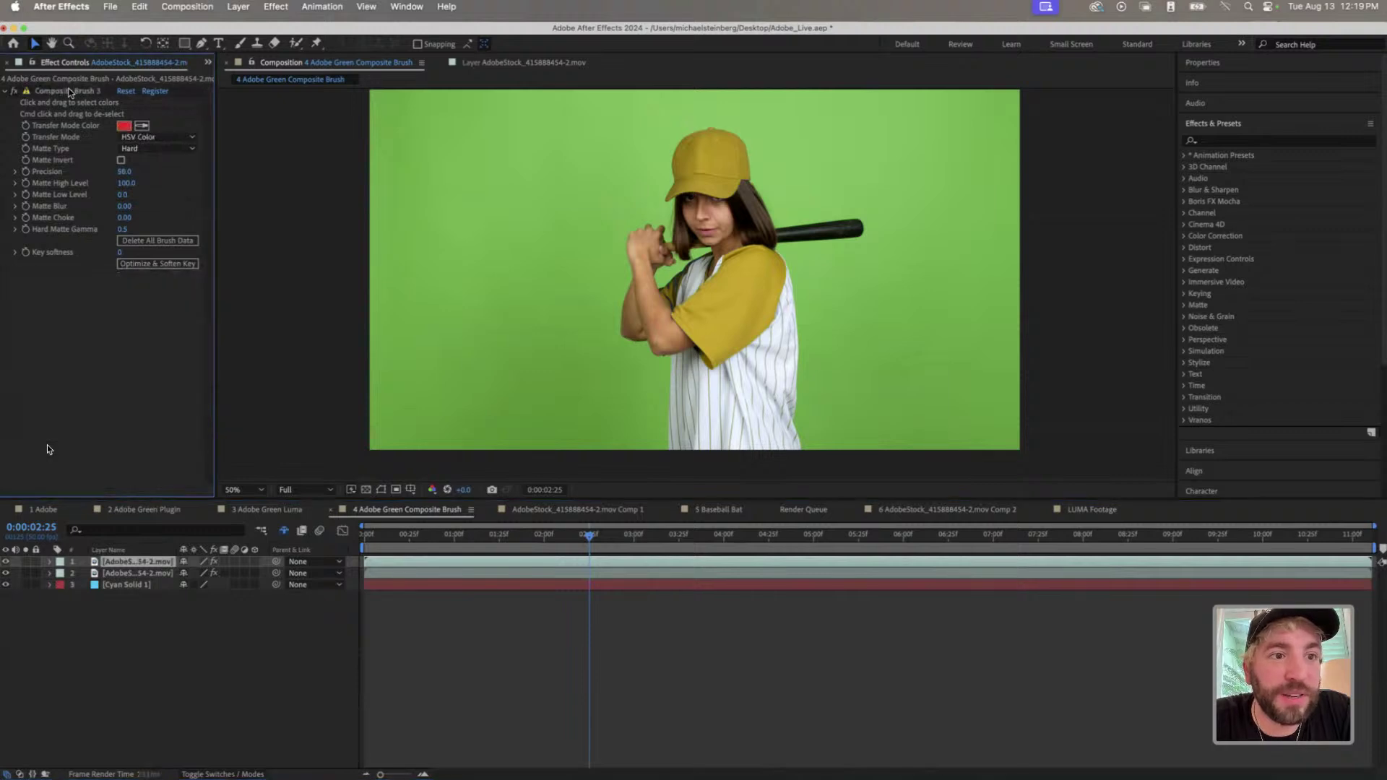
click(7, 573)
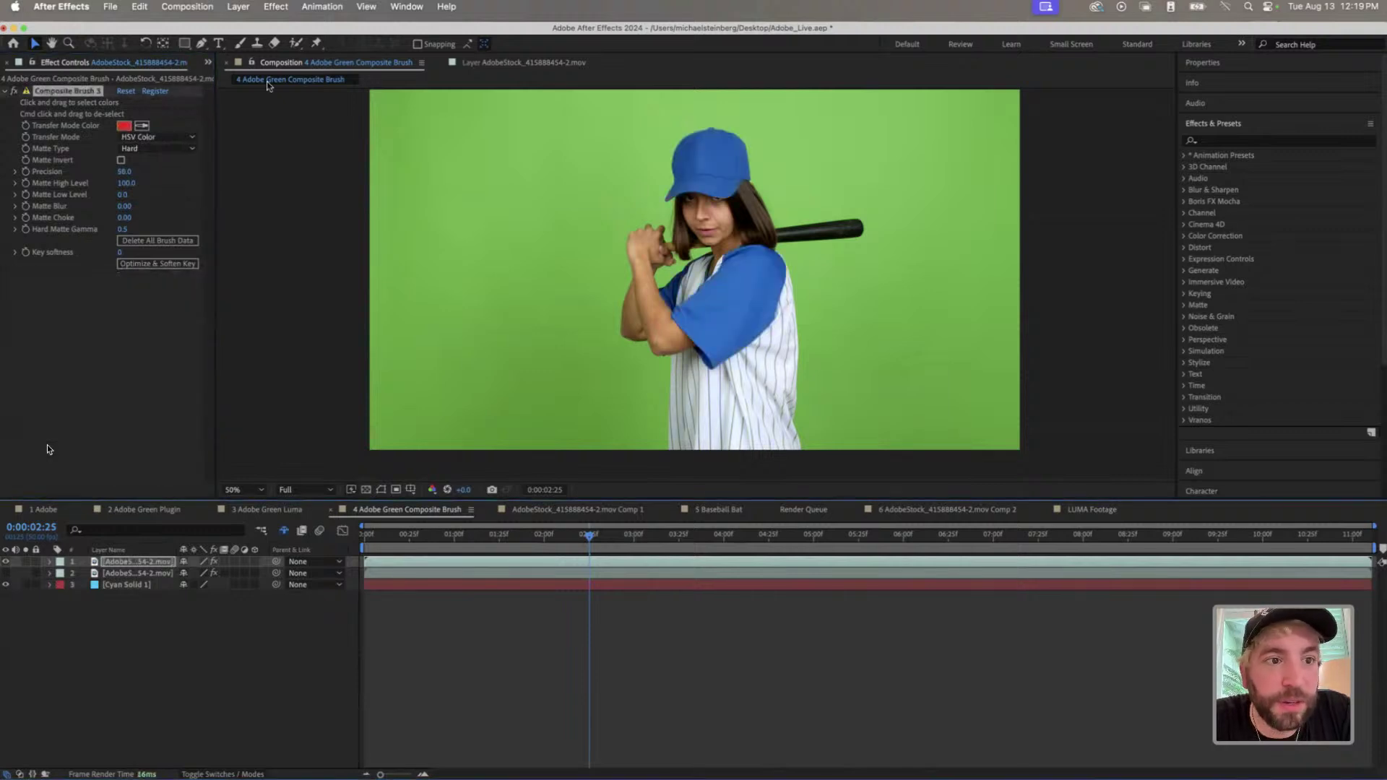
- Open the upper footage copy in the Layer viewer and brush across the green background to select it with Composite Brush 3
double_click(140, 563)
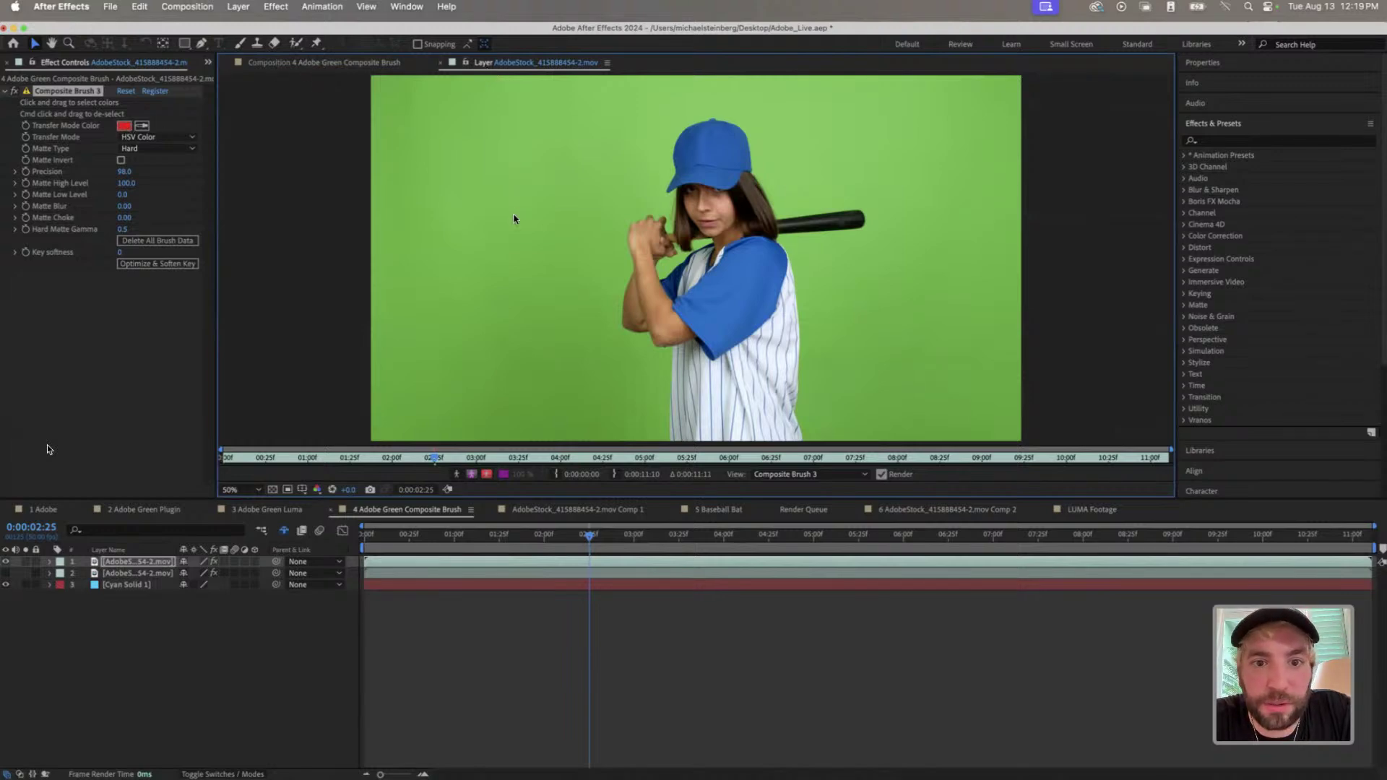
mouse_move(513, 218)
mouse_down()
mouse_move(495, 335)
mouse_move(510, 331)
mouse_move(554, 396)
mouse_up()
drag(626, 119, 623, 128)
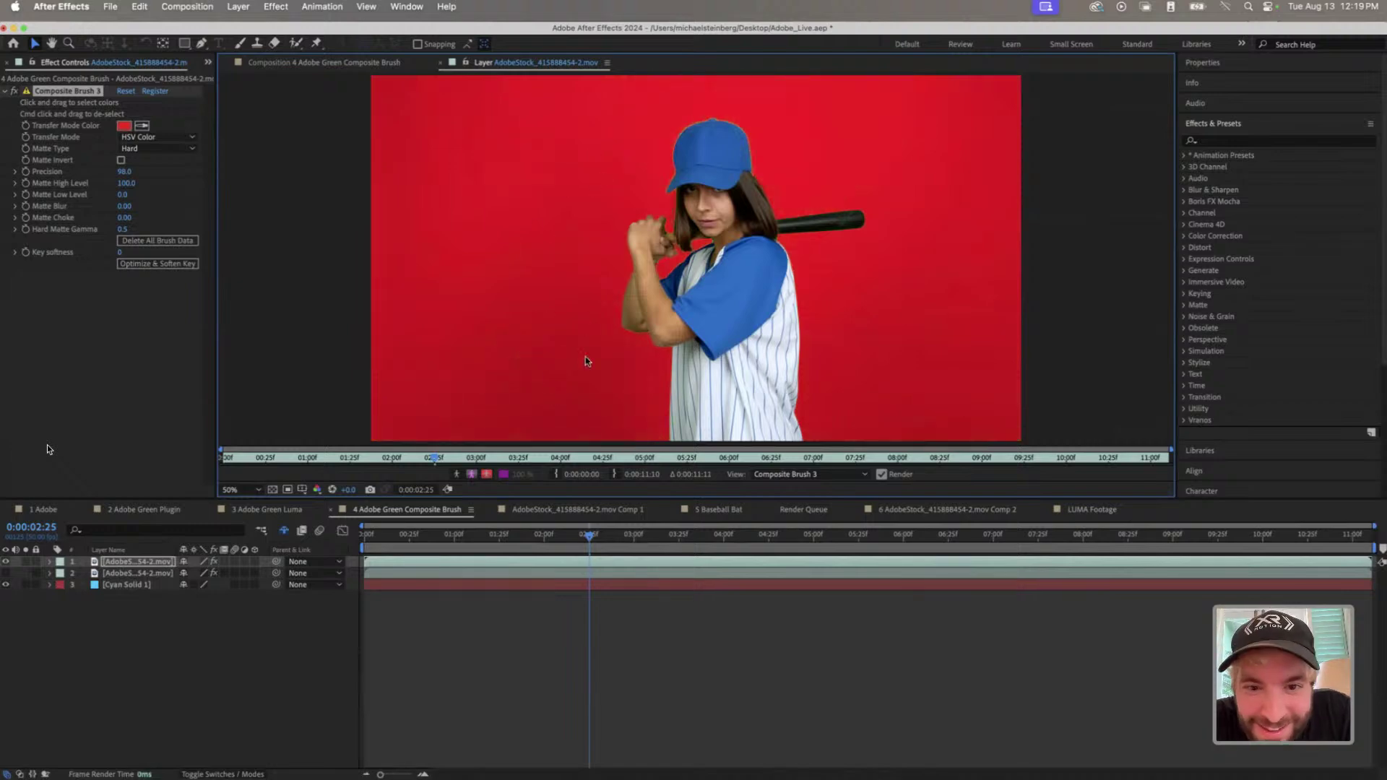
scroll(586, 361, up, 4)
scroll(451, 382, down, 2)
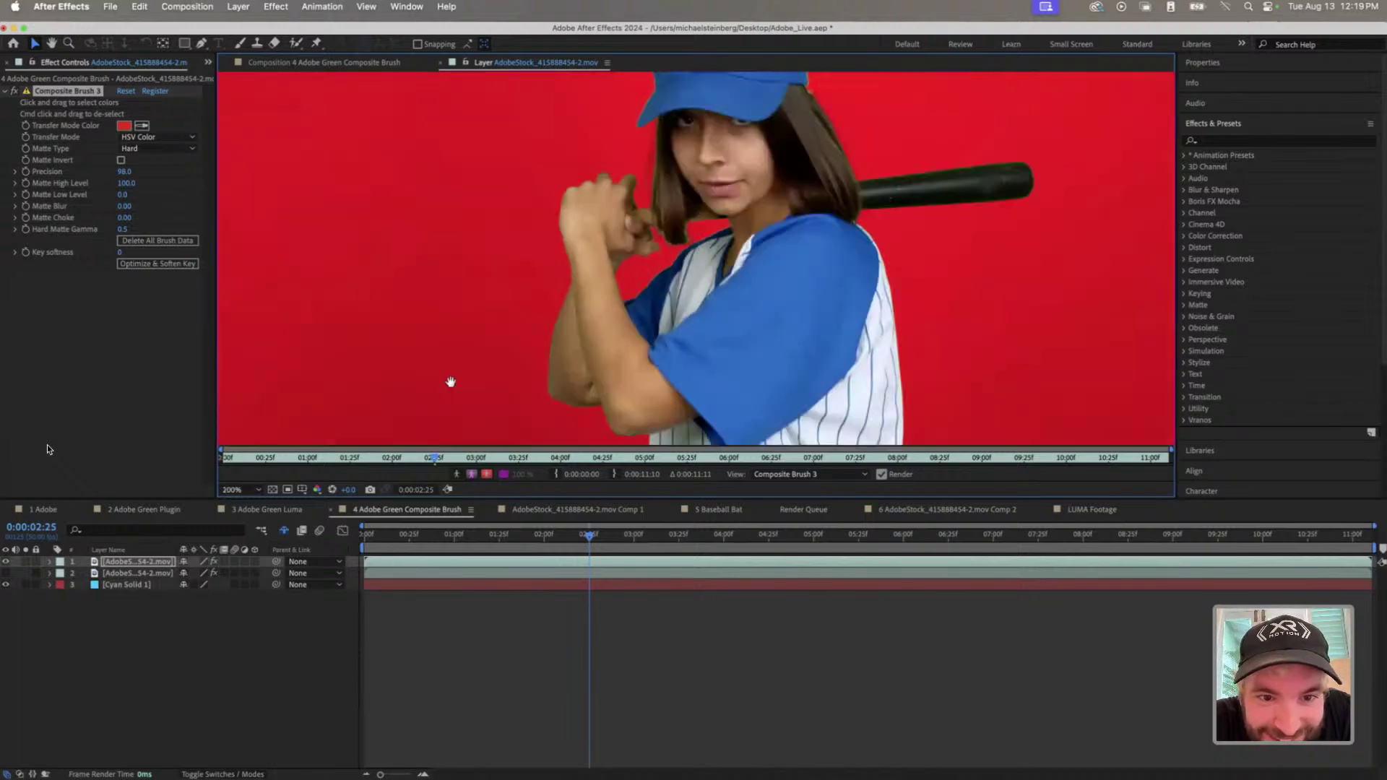
drag(451, 381, 487, 405)
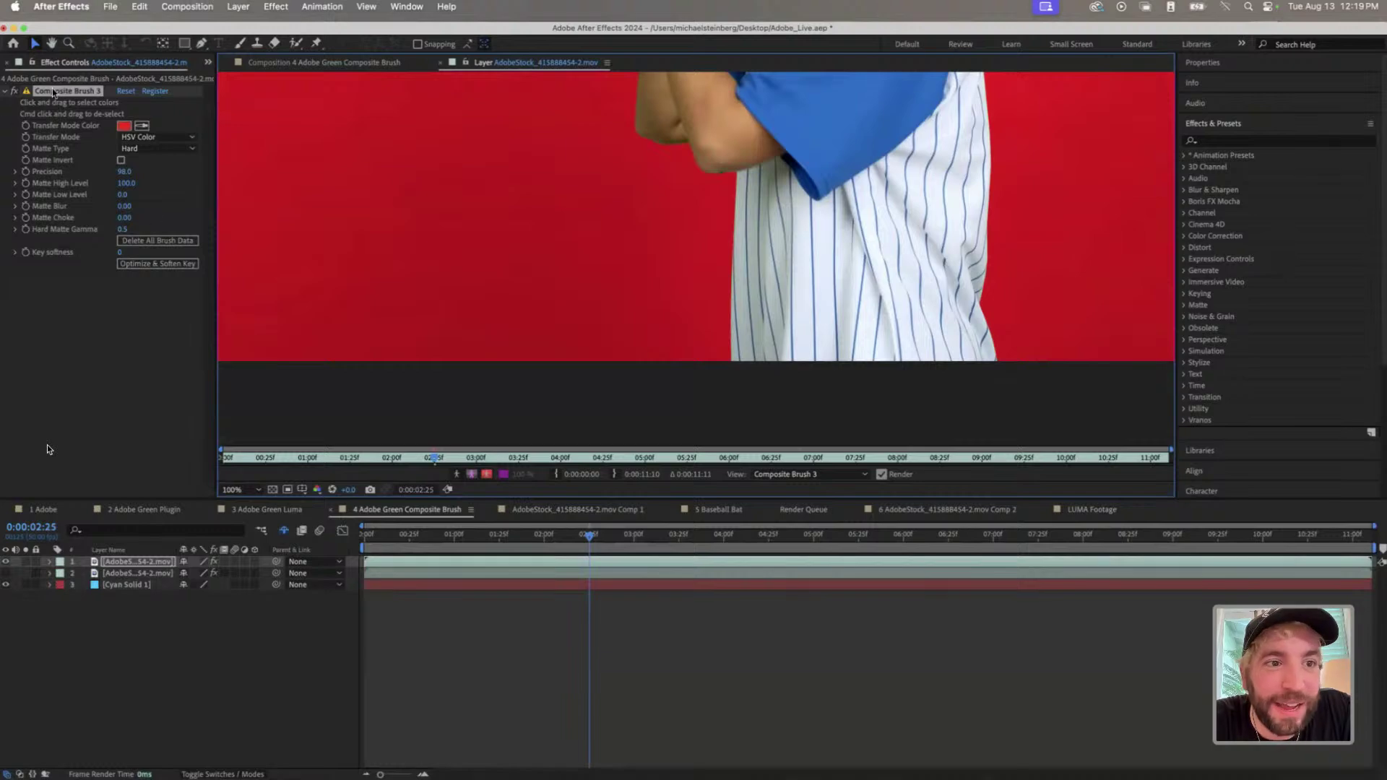
- Duplicate Composite Brush 3, try the Hue transfer mode on the copy, reset it and set its Matte Type to Soft
key(super+d)
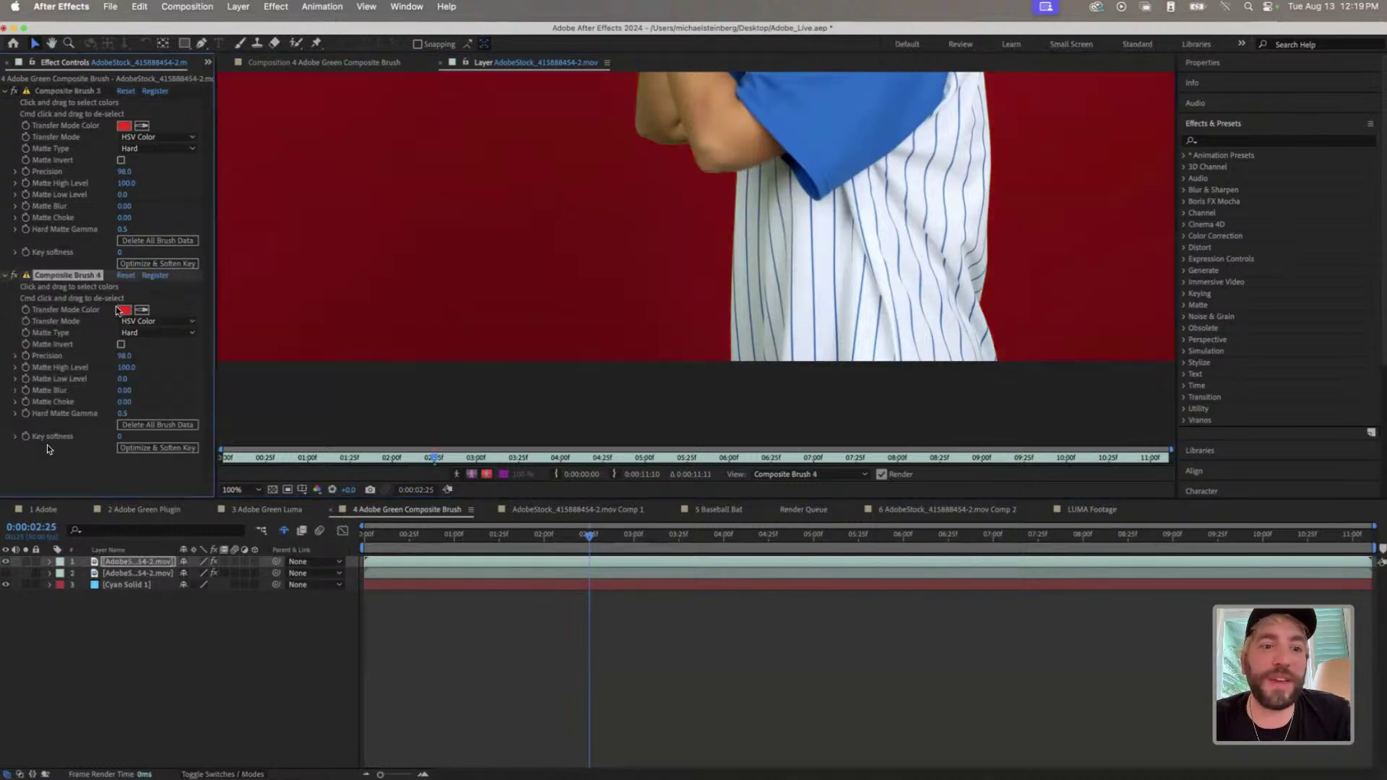
click(148, 321)
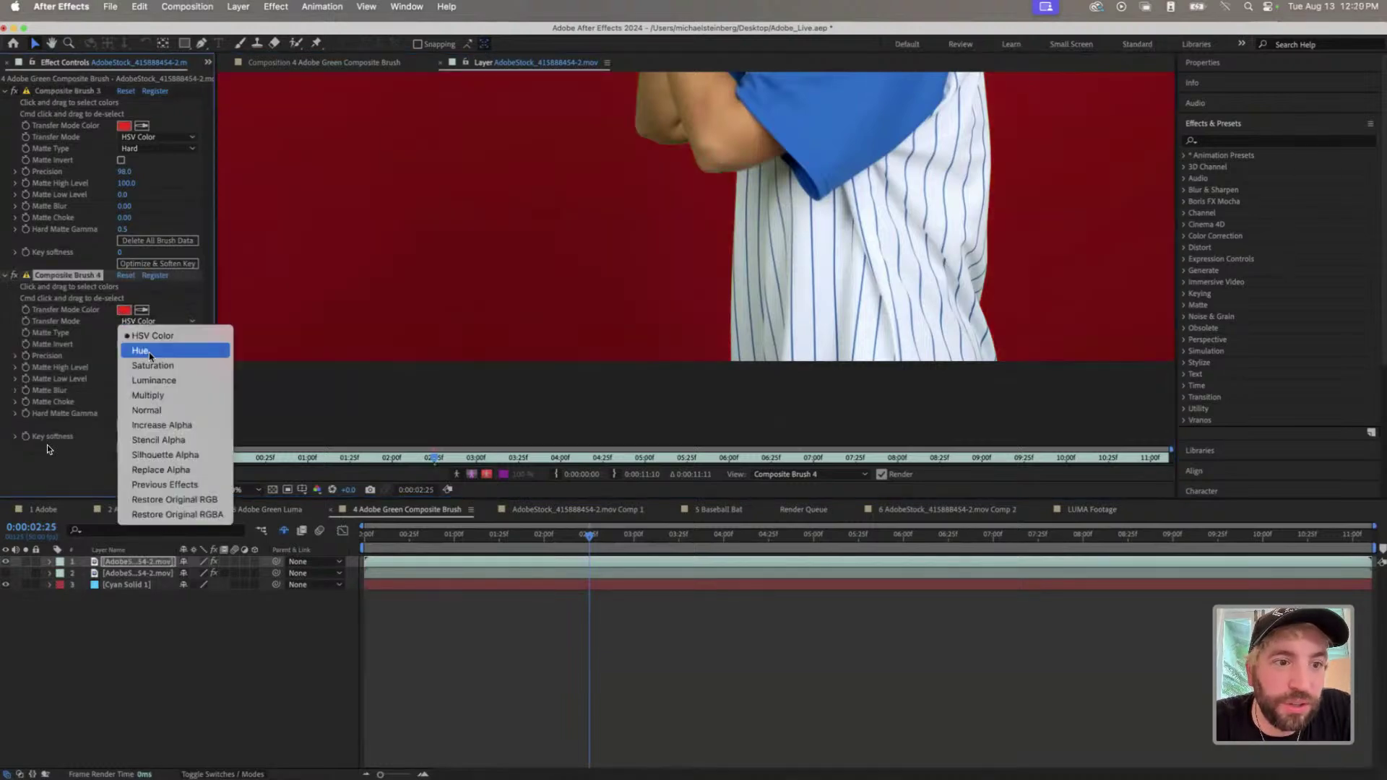
click(149, 356)
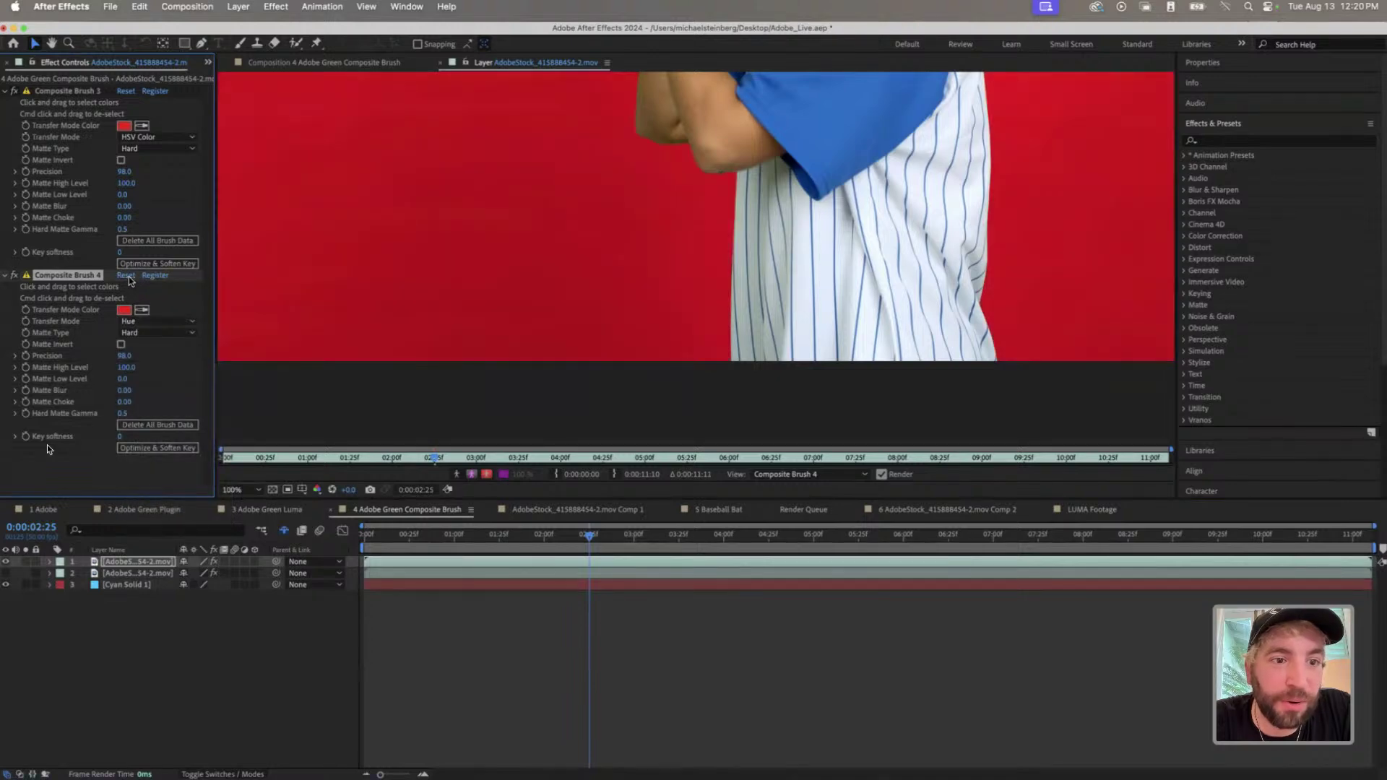
click(126, 276)
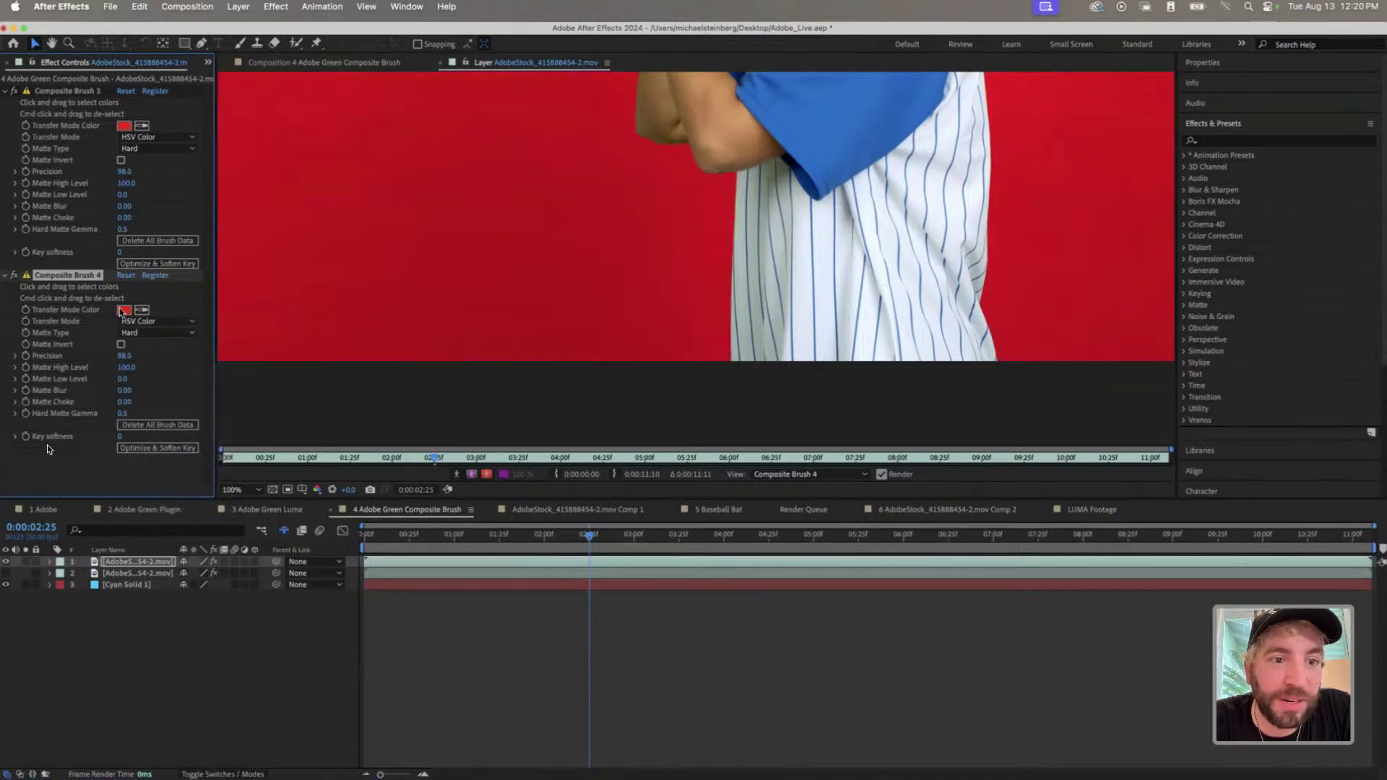
click(155, 334)
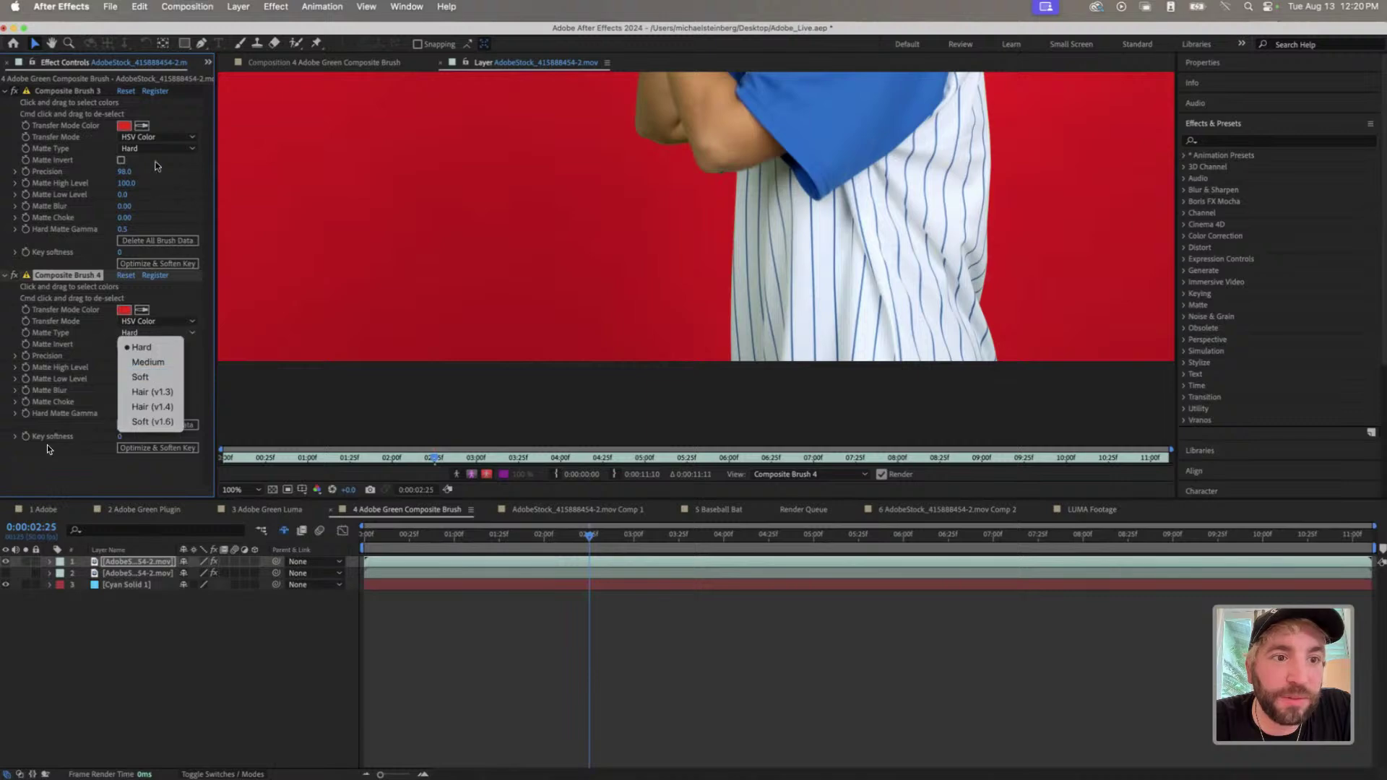
click(156, 137)
- Keep Composite Brush 3's Transfer Mode at HSV Color and set its Matte Type to Hair (v1.4)
click(156, 137)
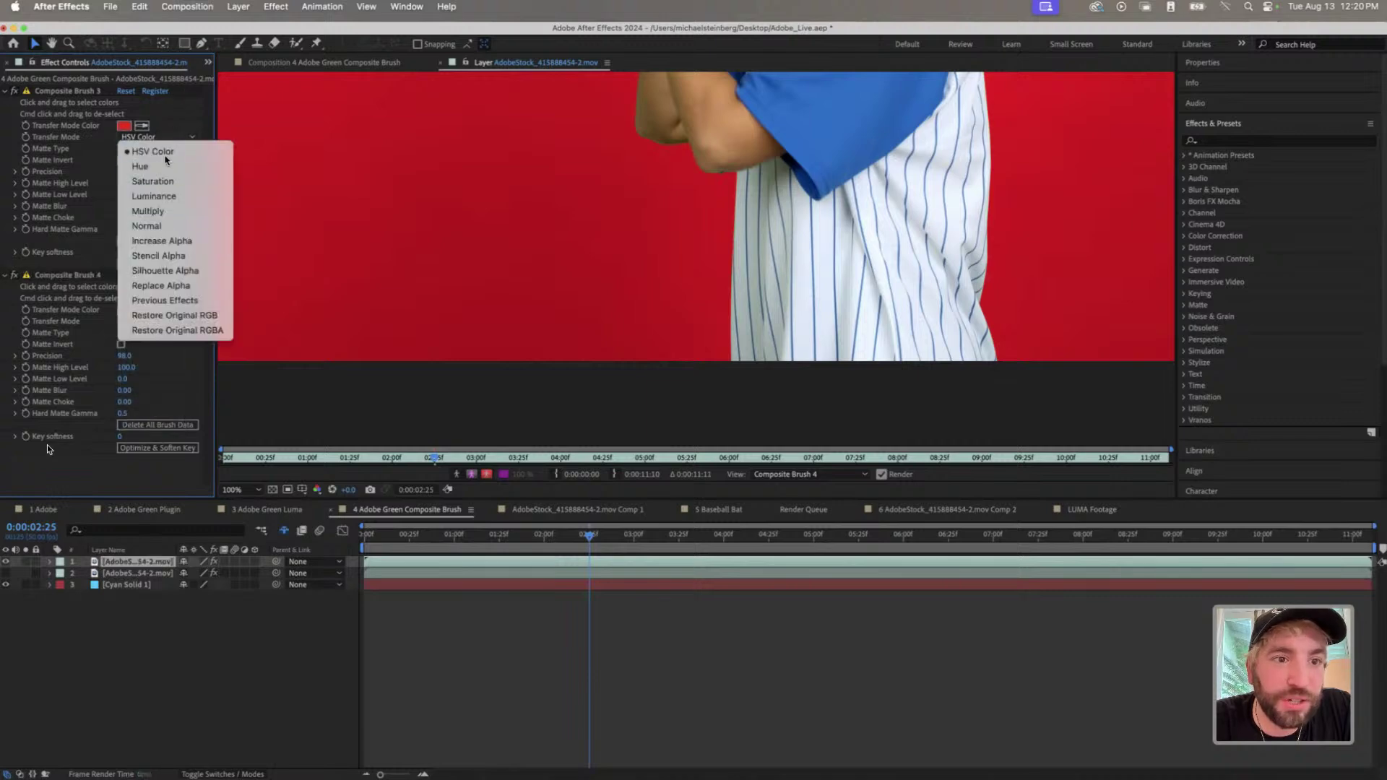
click(166, 153)
click(167, 149)
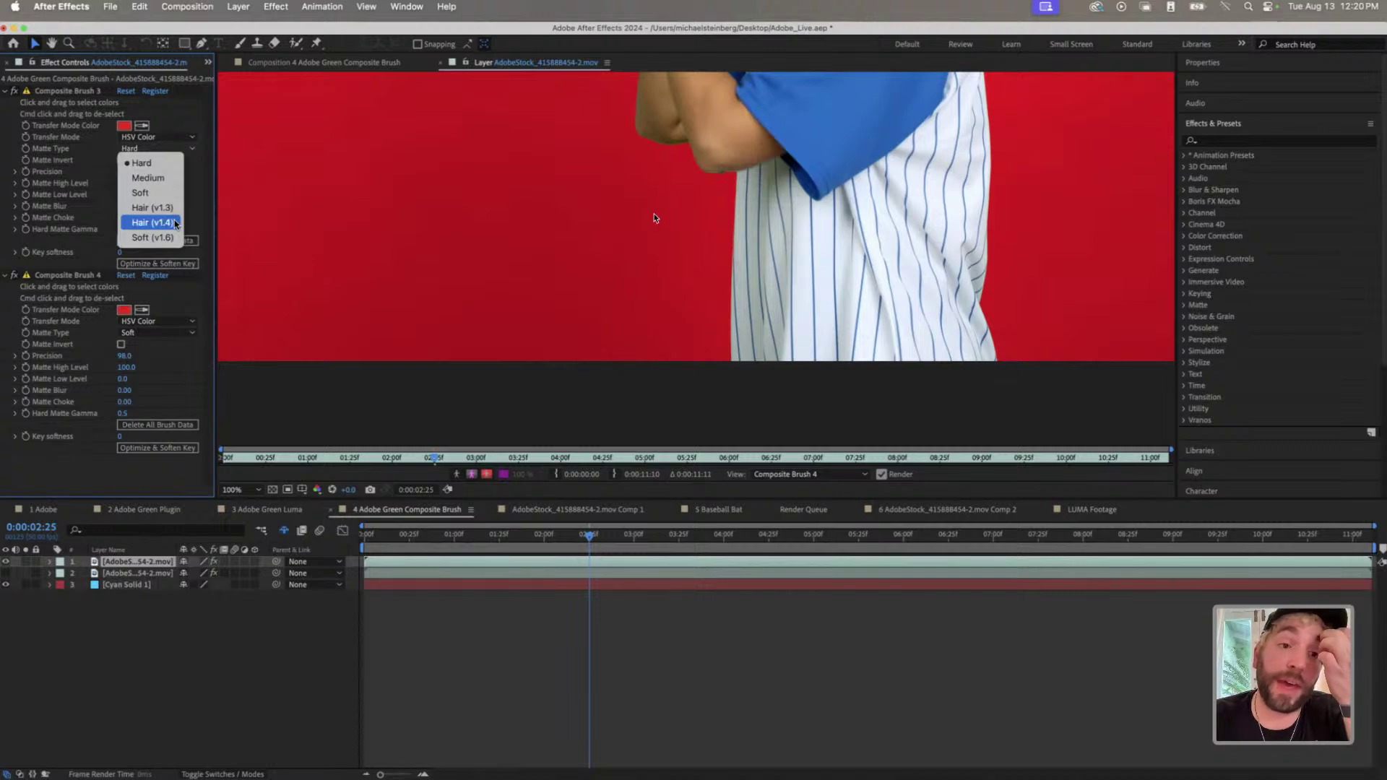
click(175, 224)
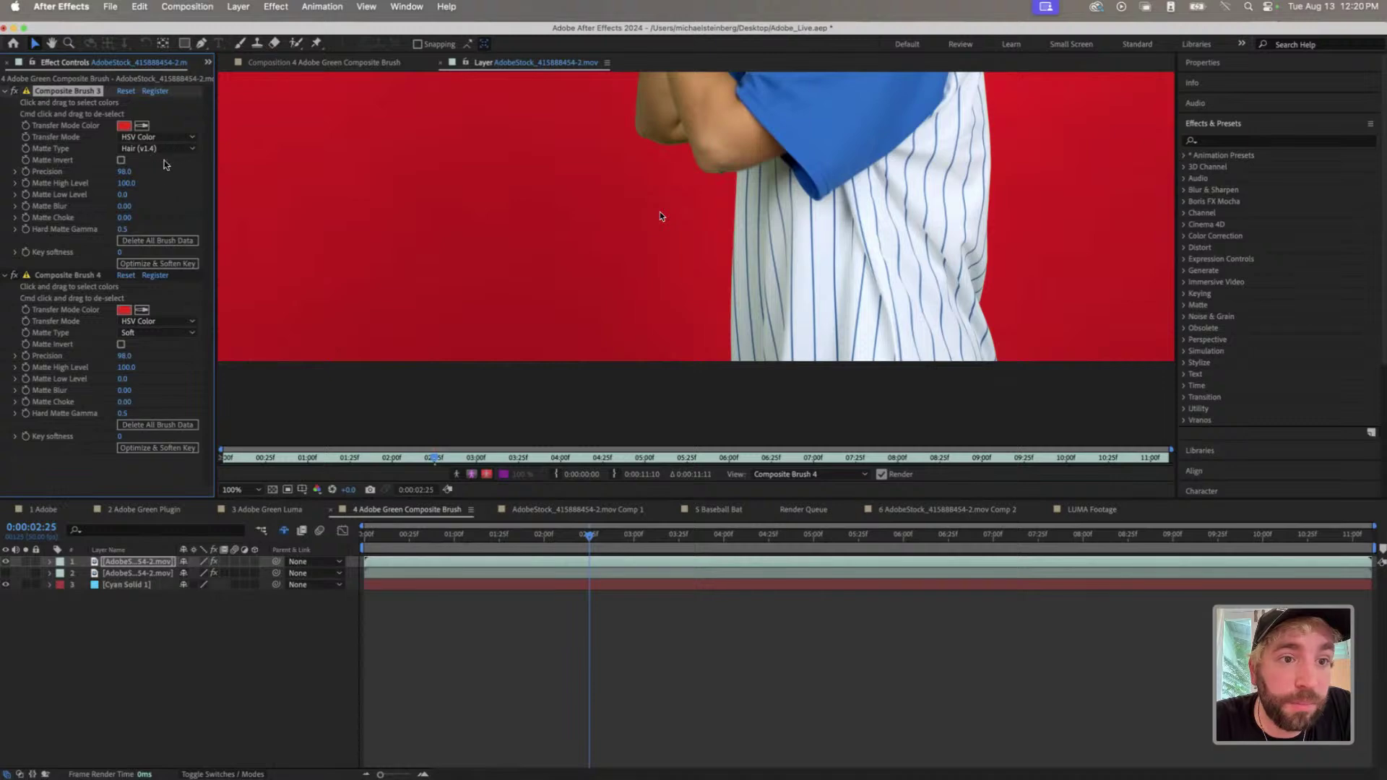
click(415, 309)
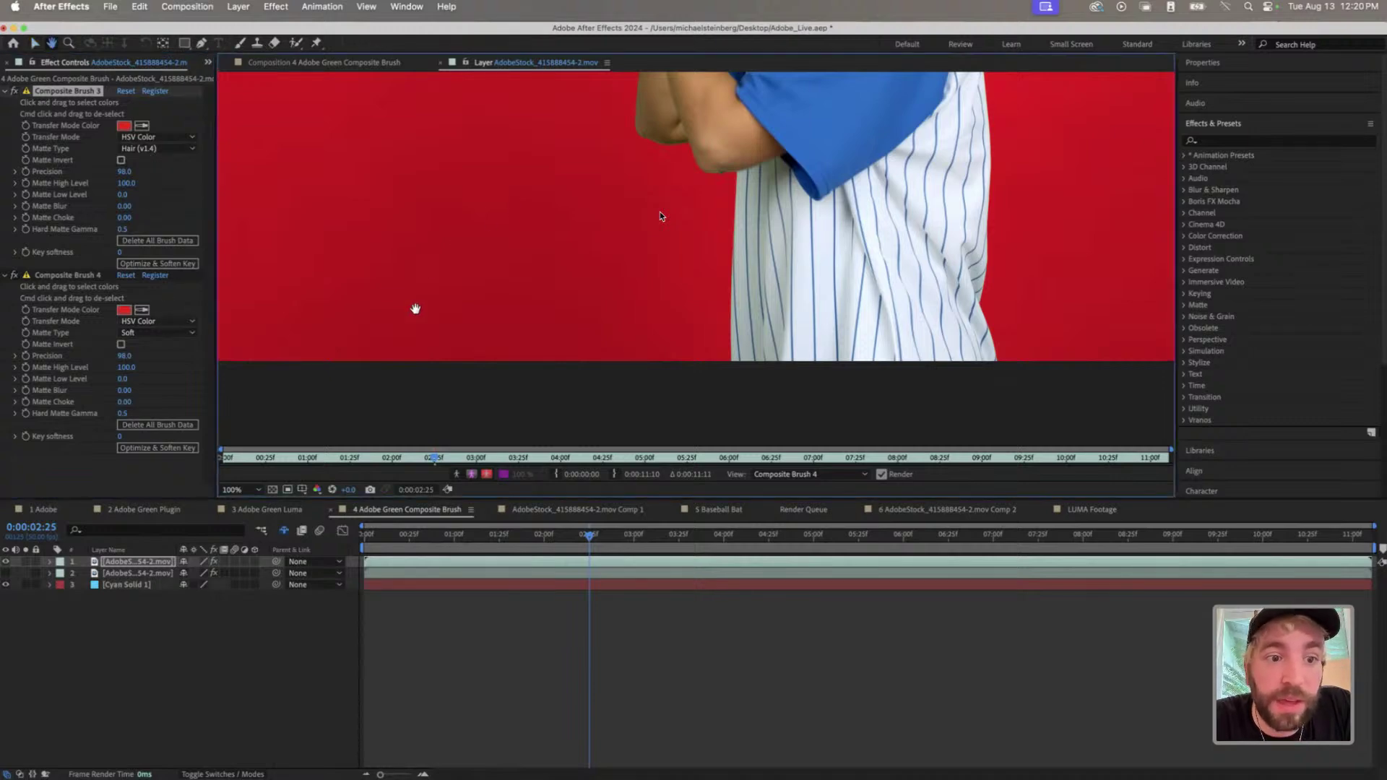
drag(415, 309, 274, 519)
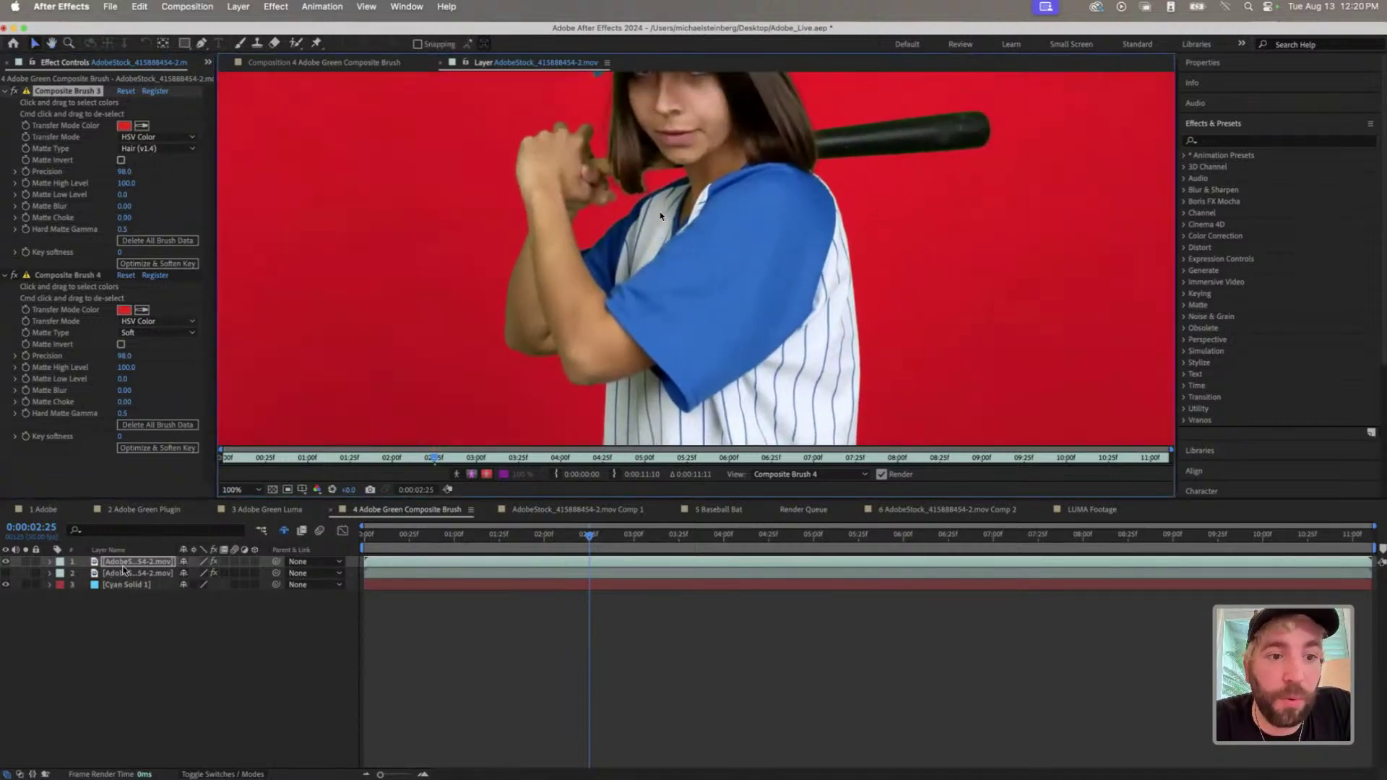
- Try Increase Alpha as Composite Brush 3's Transfer Mode, and settle on Stencil Alpha
click(172, 137)
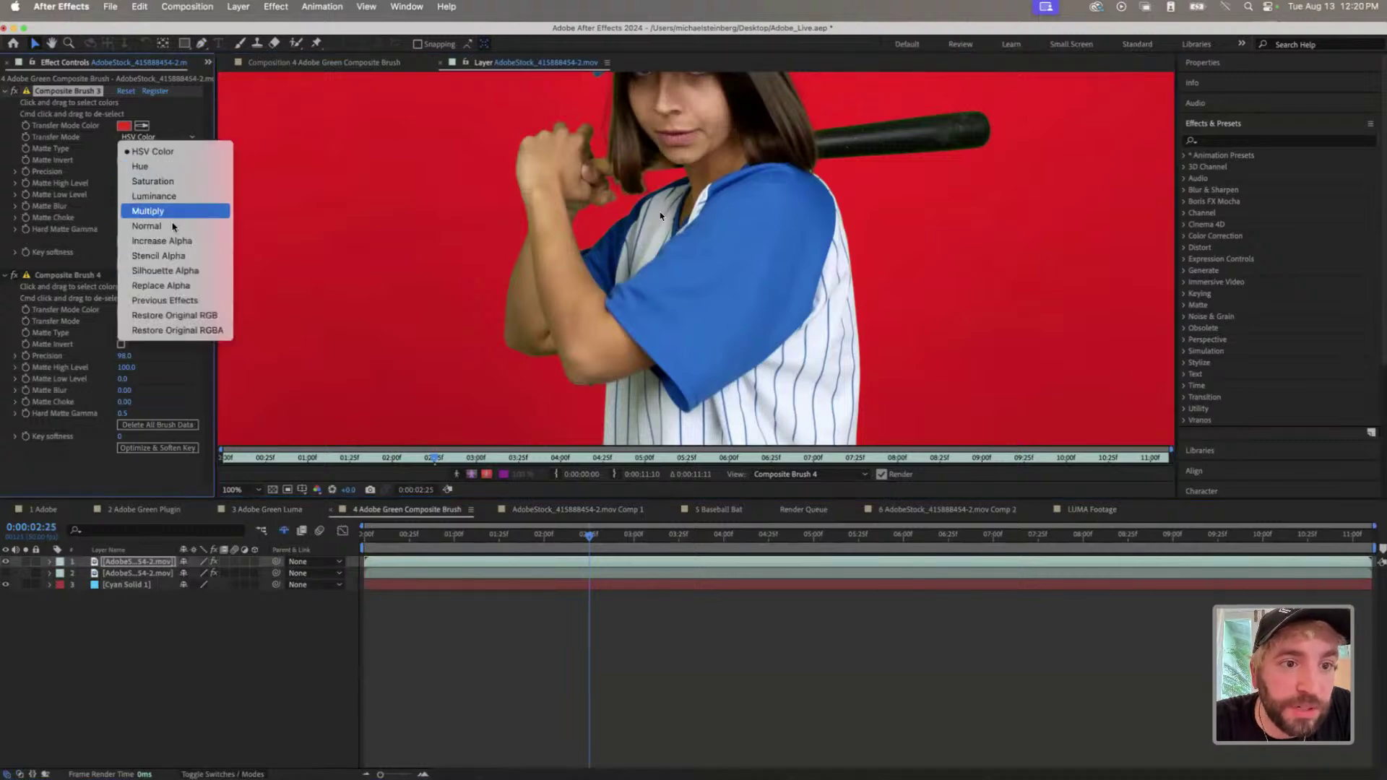
click(173, 241)
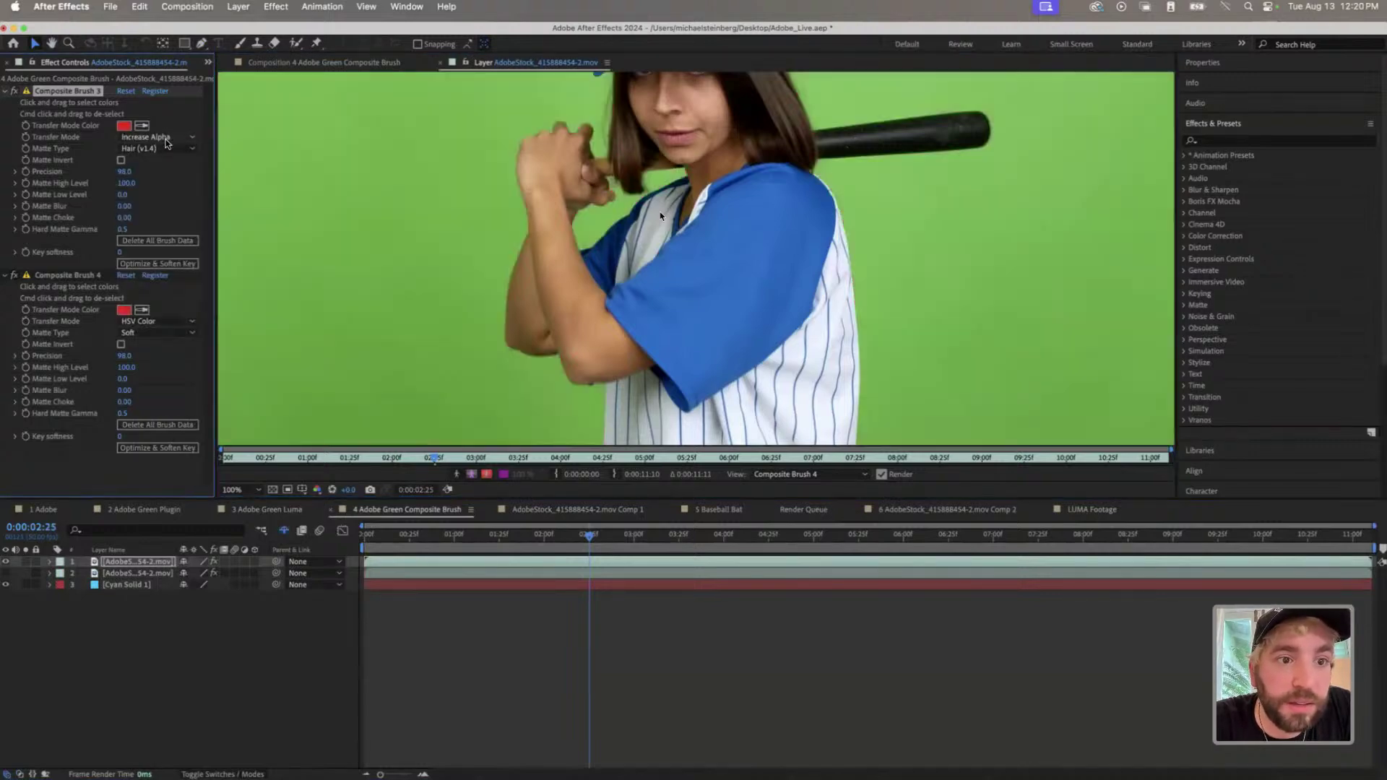
click(167, 137)
click(177, 255)
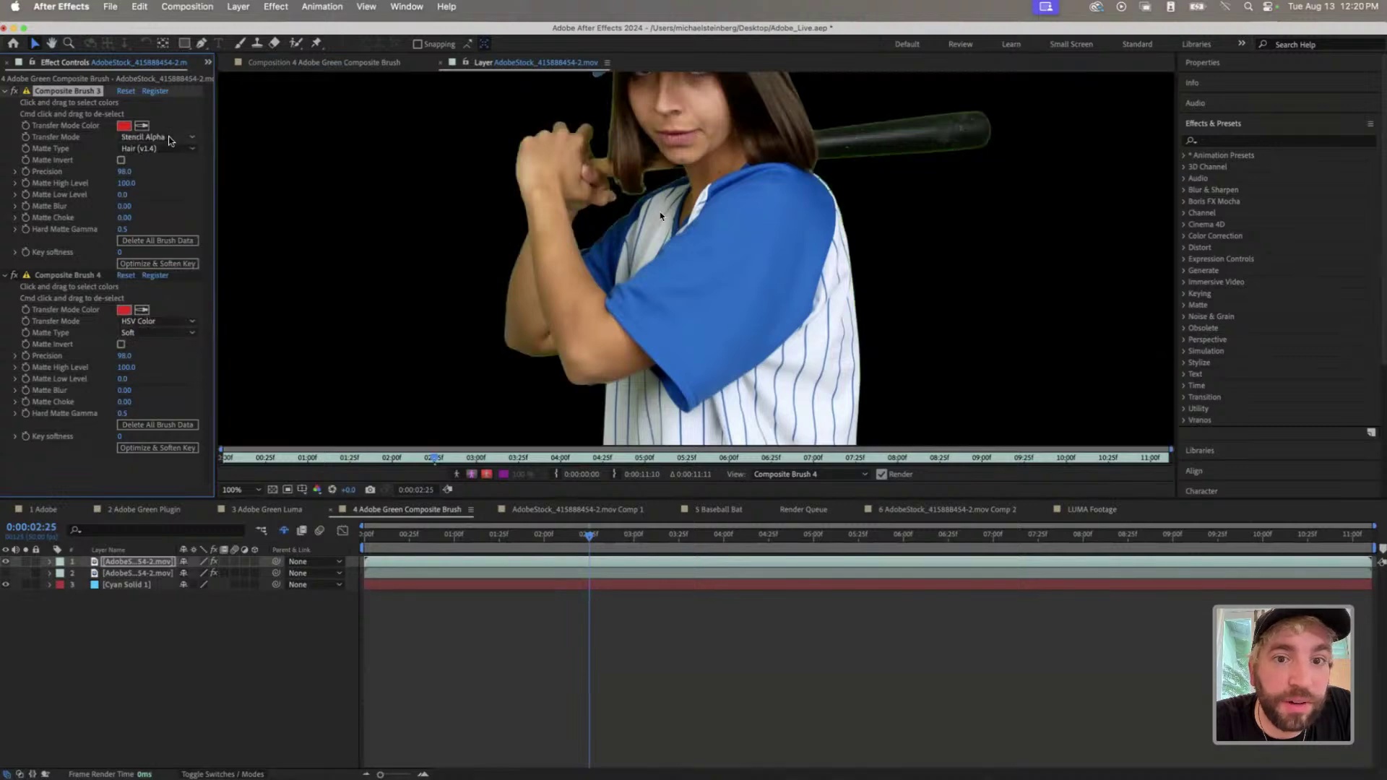
- Review the Composite Brush settings on the hidden footage copy and return to the upper copy
click(137, 574)
scroll(567, 273, down, 2)
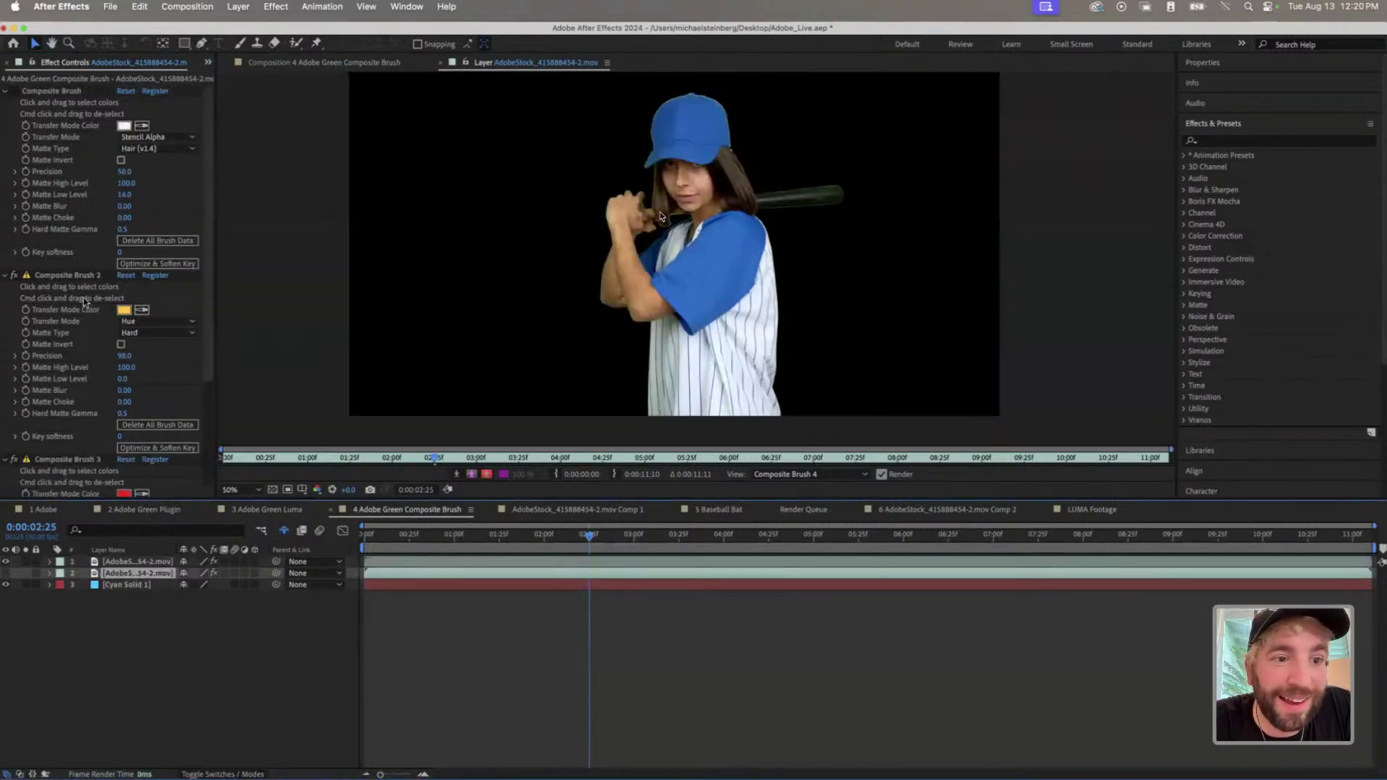
click(71, 278)
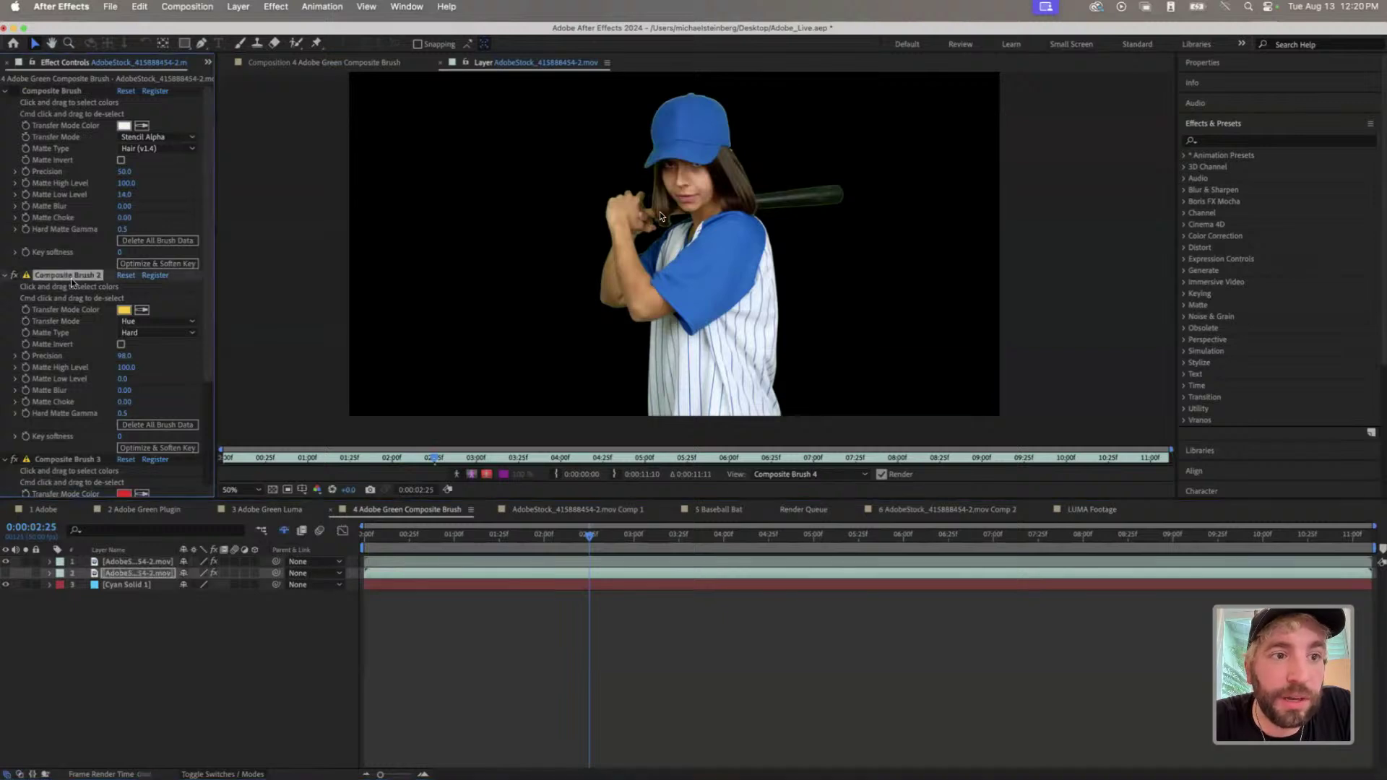
key(super+Up)
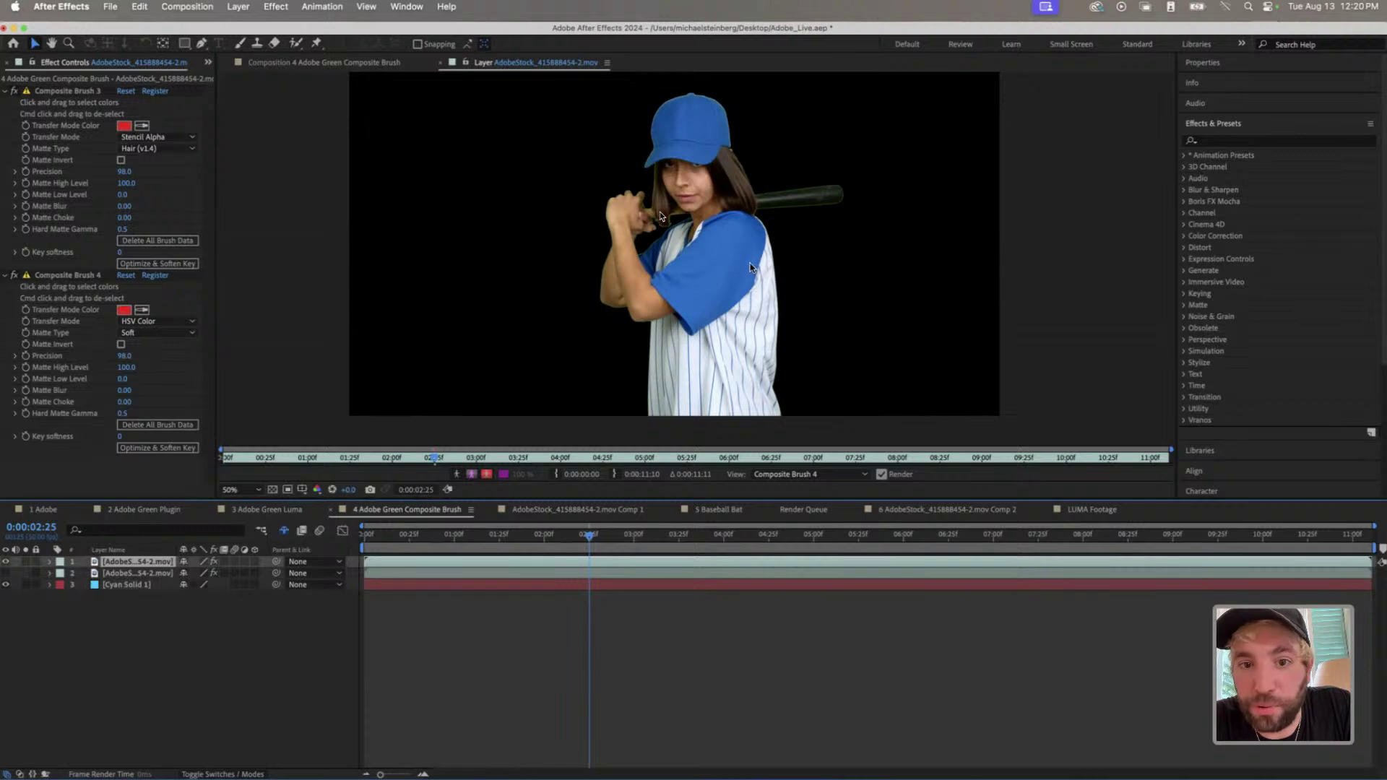
- Set Composite Brush 4's Transfer Mode to Hue and pick the batter's blue sleeve as the color to replace
click(162, 323)
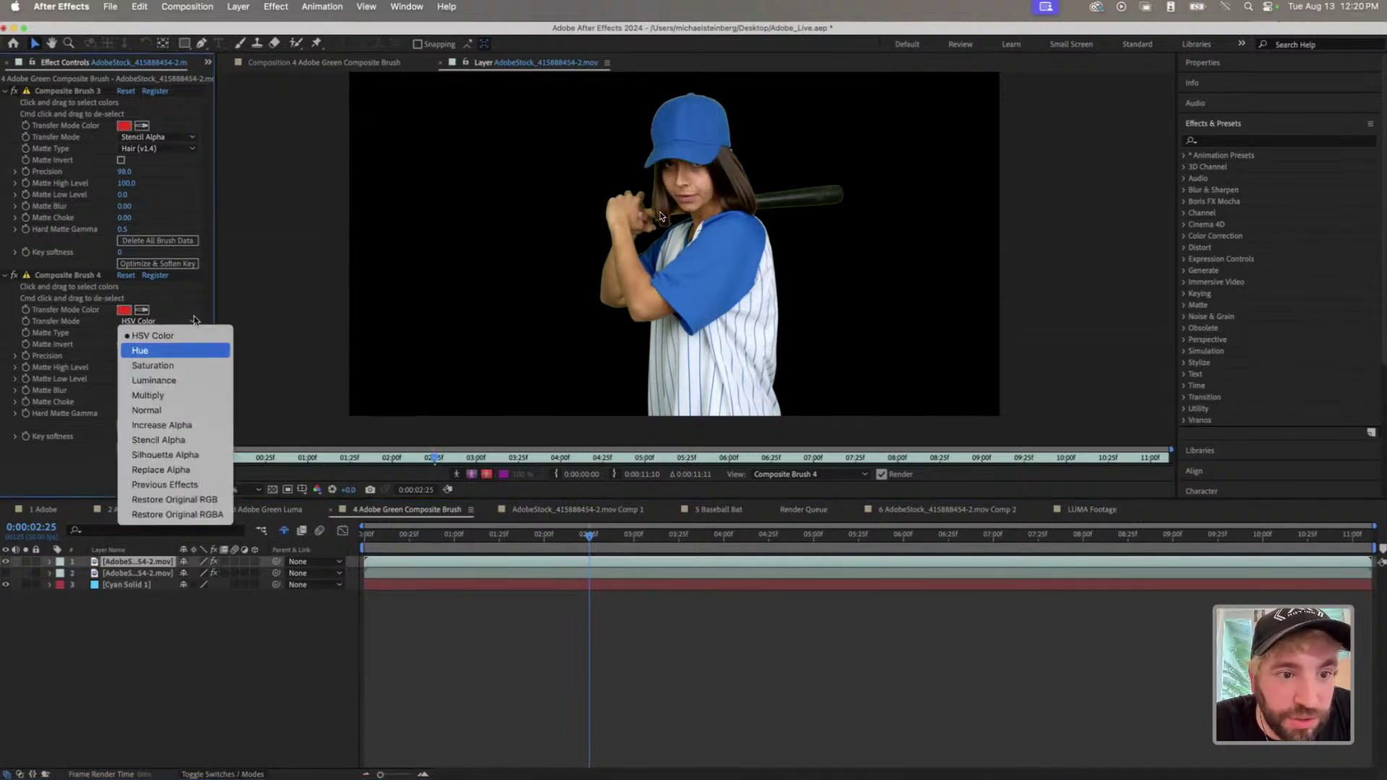
click(173, 352)
scroll(722, 270, up, 2)
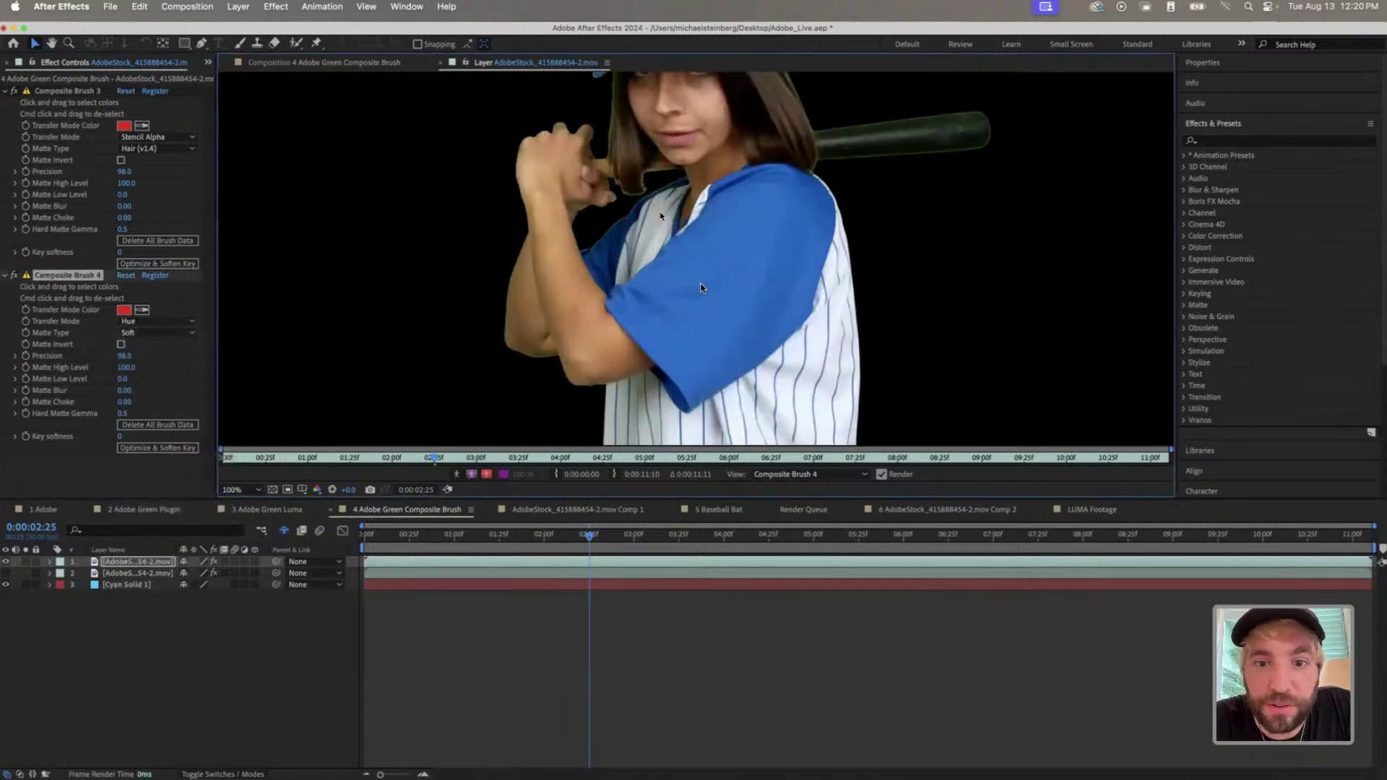
- Set Composite Brush 4's Transfer Mode Color to a dark olive yellow
click(123, 320)
click(124, 309)
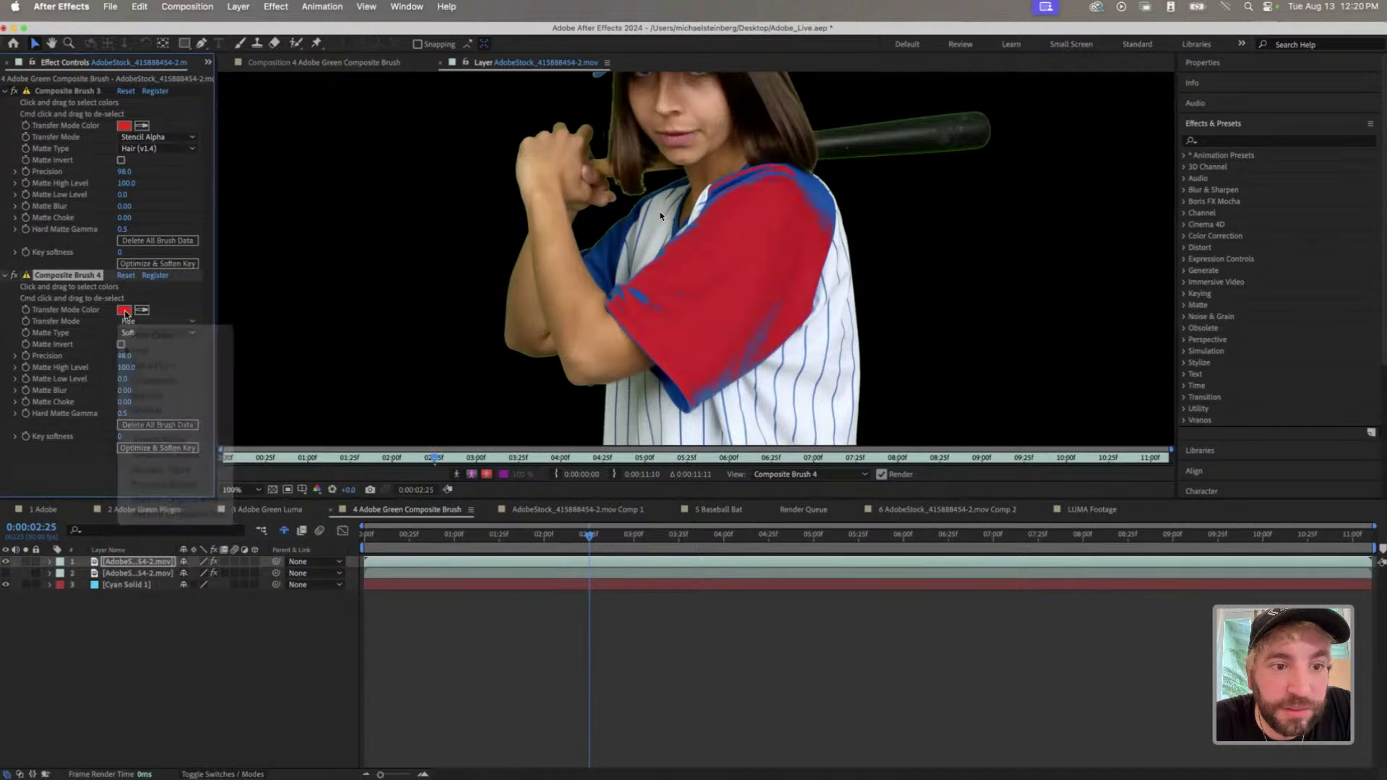
click(982, 336)
click(953, 261)
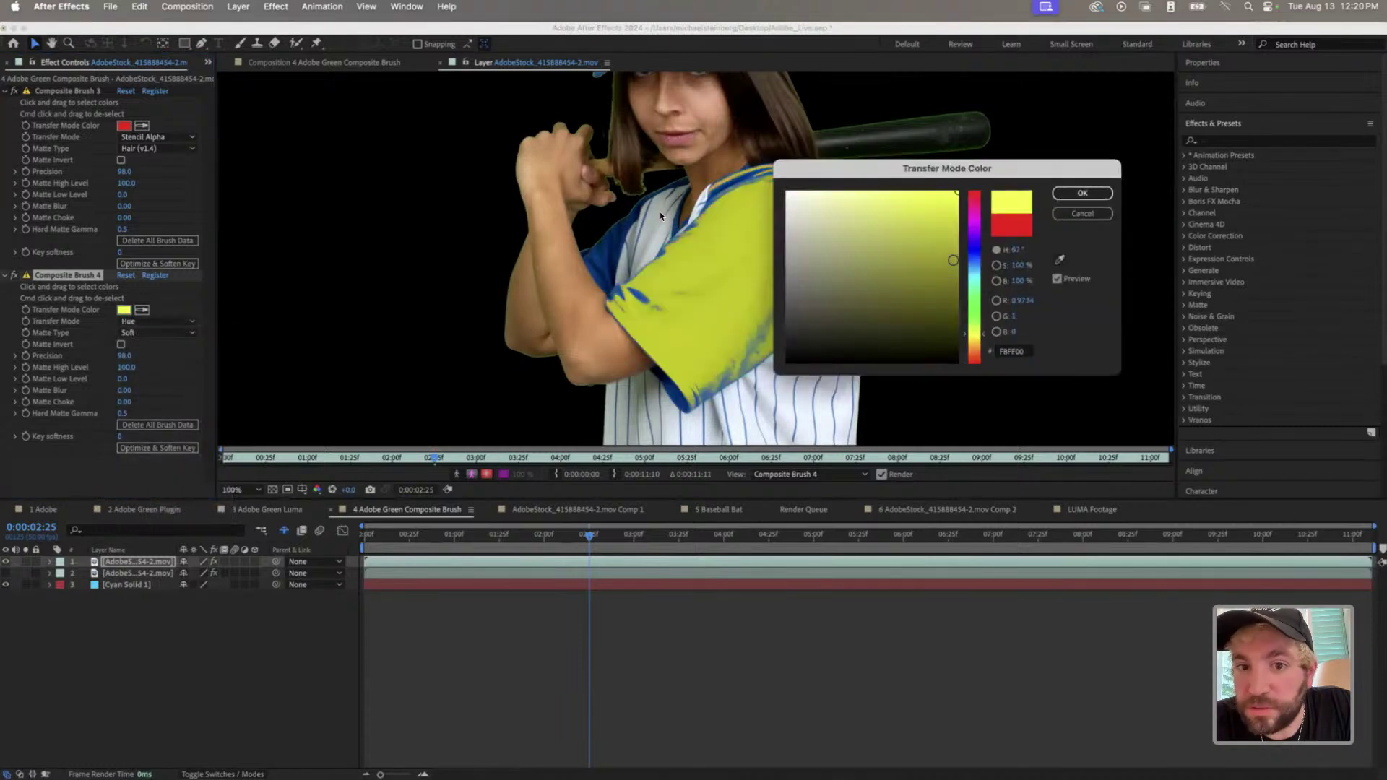
click(1078, 194)
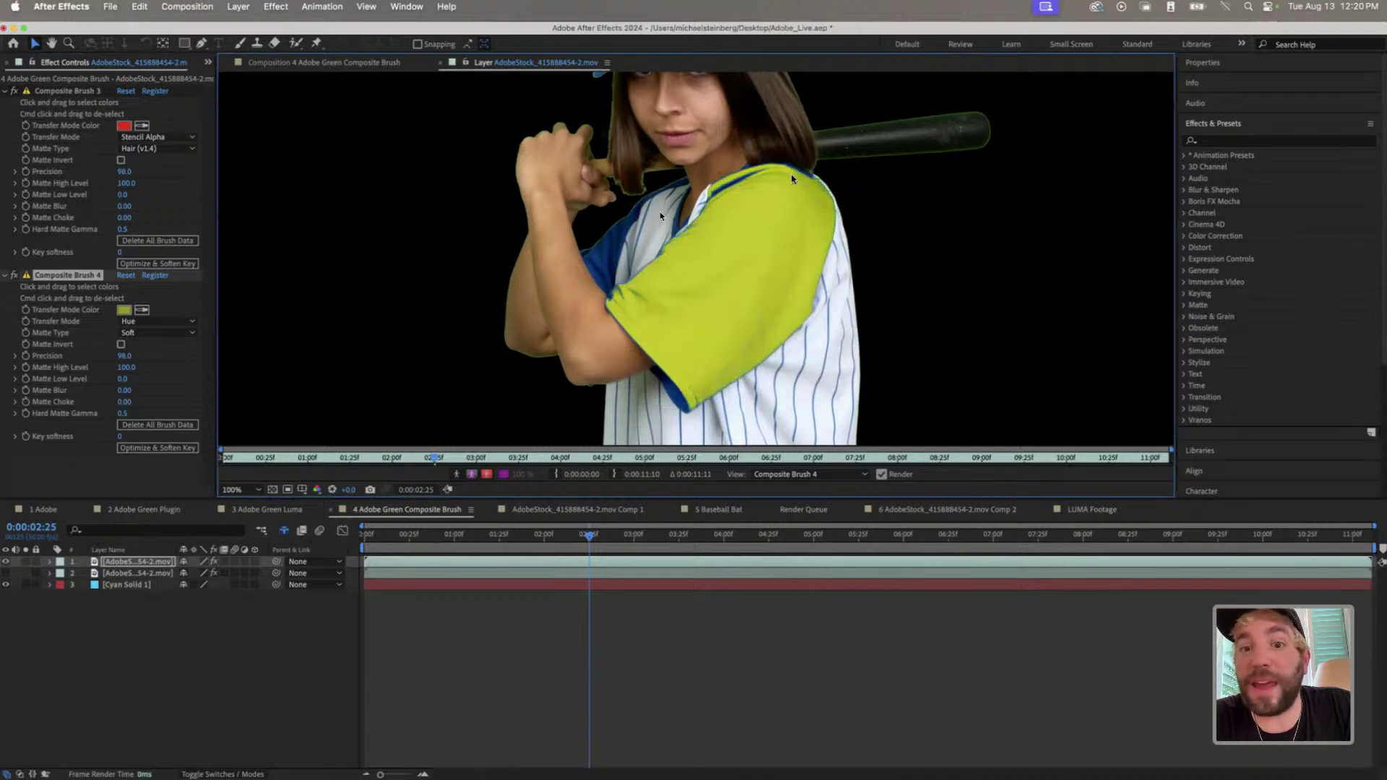
- Brush the remaining blue areas on the sleeves and the cap brim to extend Composite Brush 4's recoloring
drag(734, 186, 727, 226)
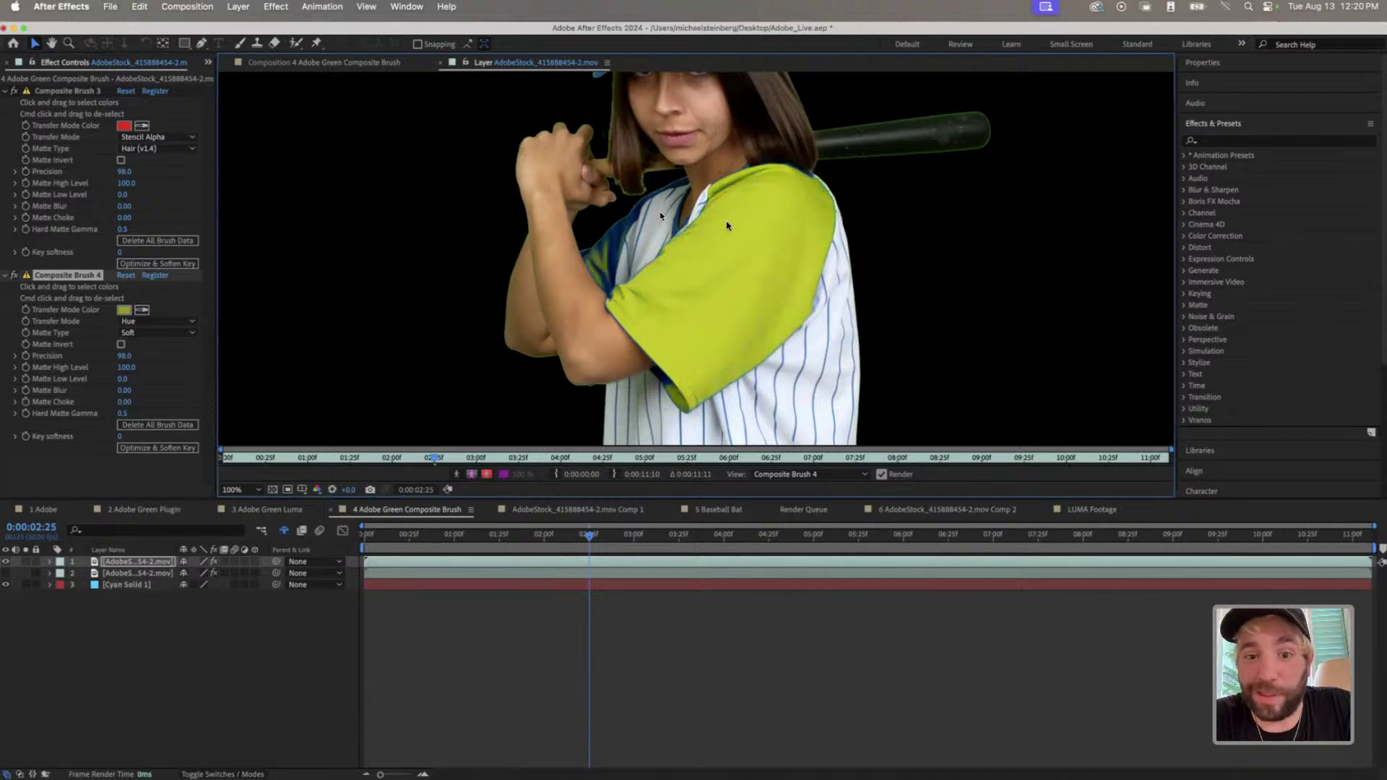
click(665, 381)
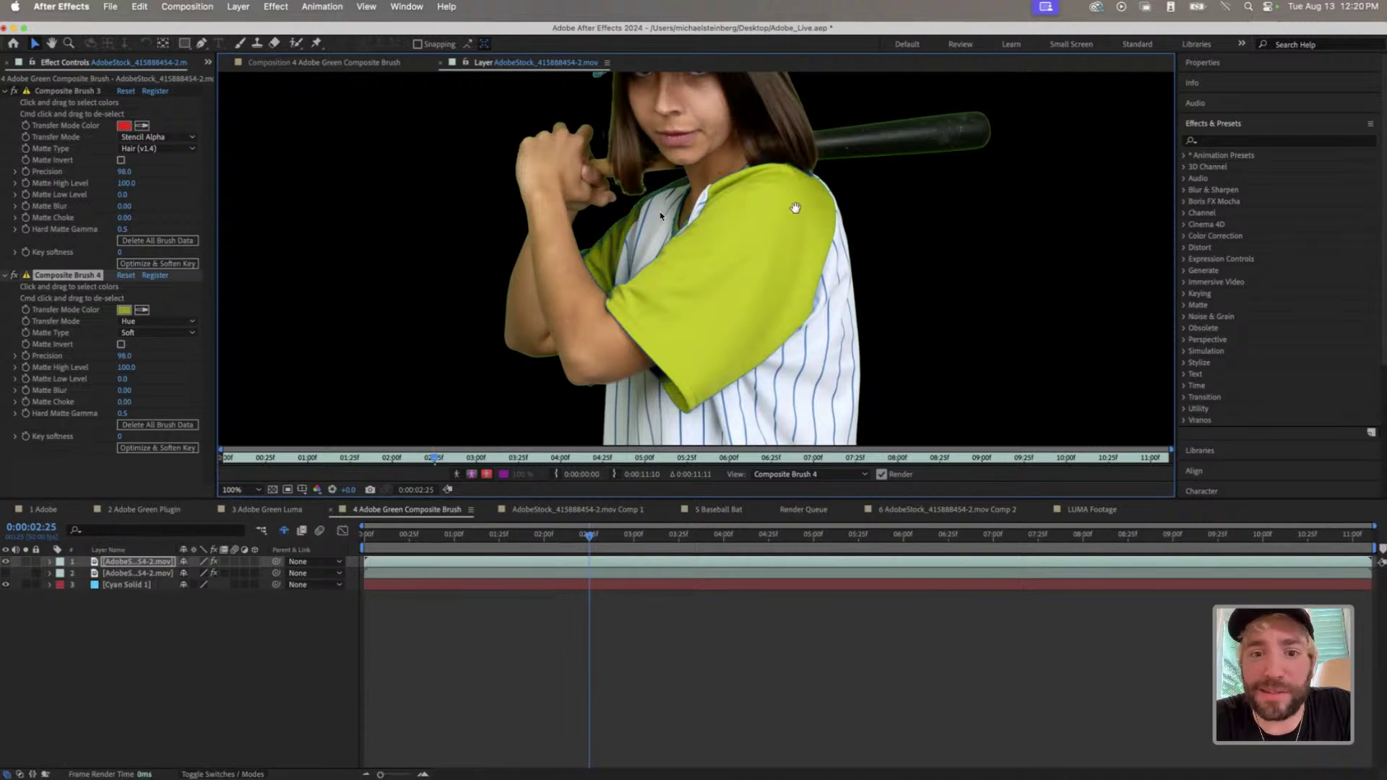
drag(795, 208, 813, 428)
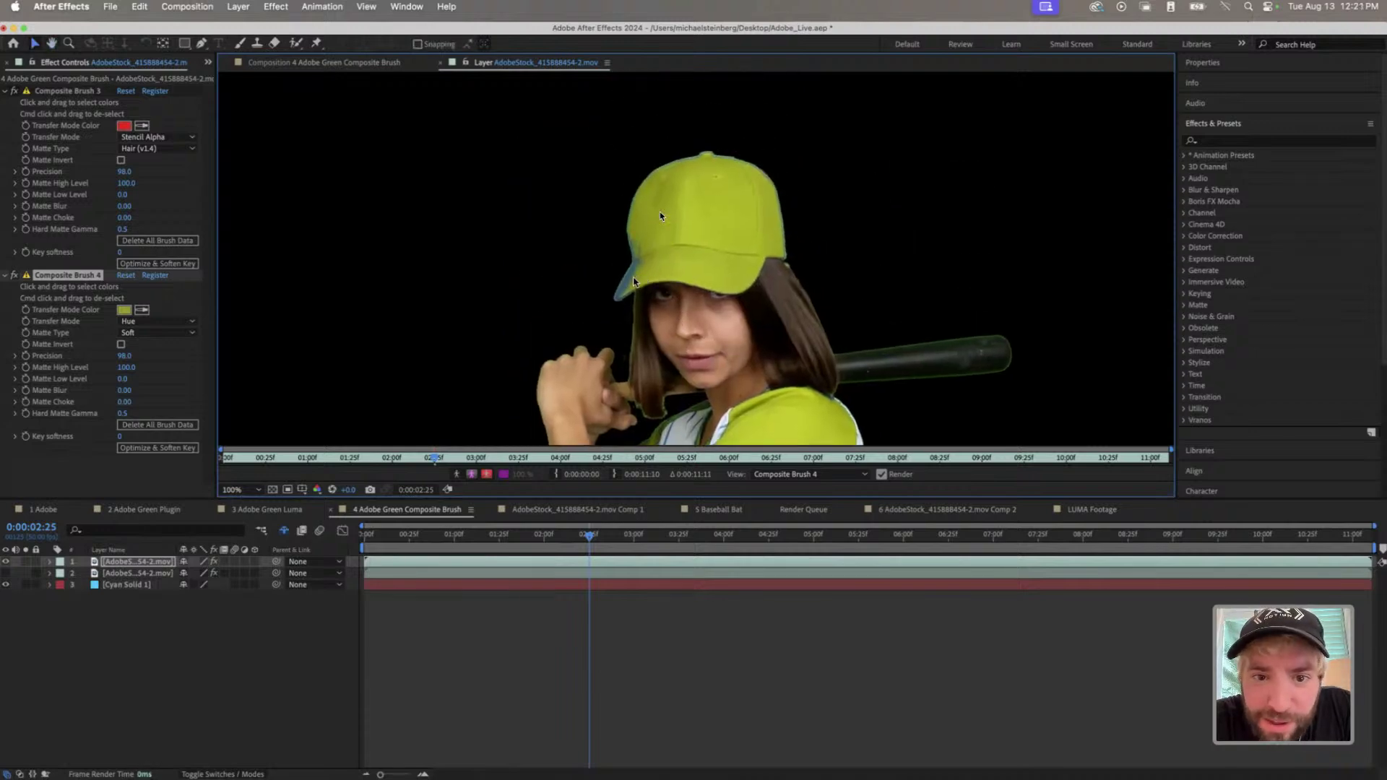
click(635, 281)
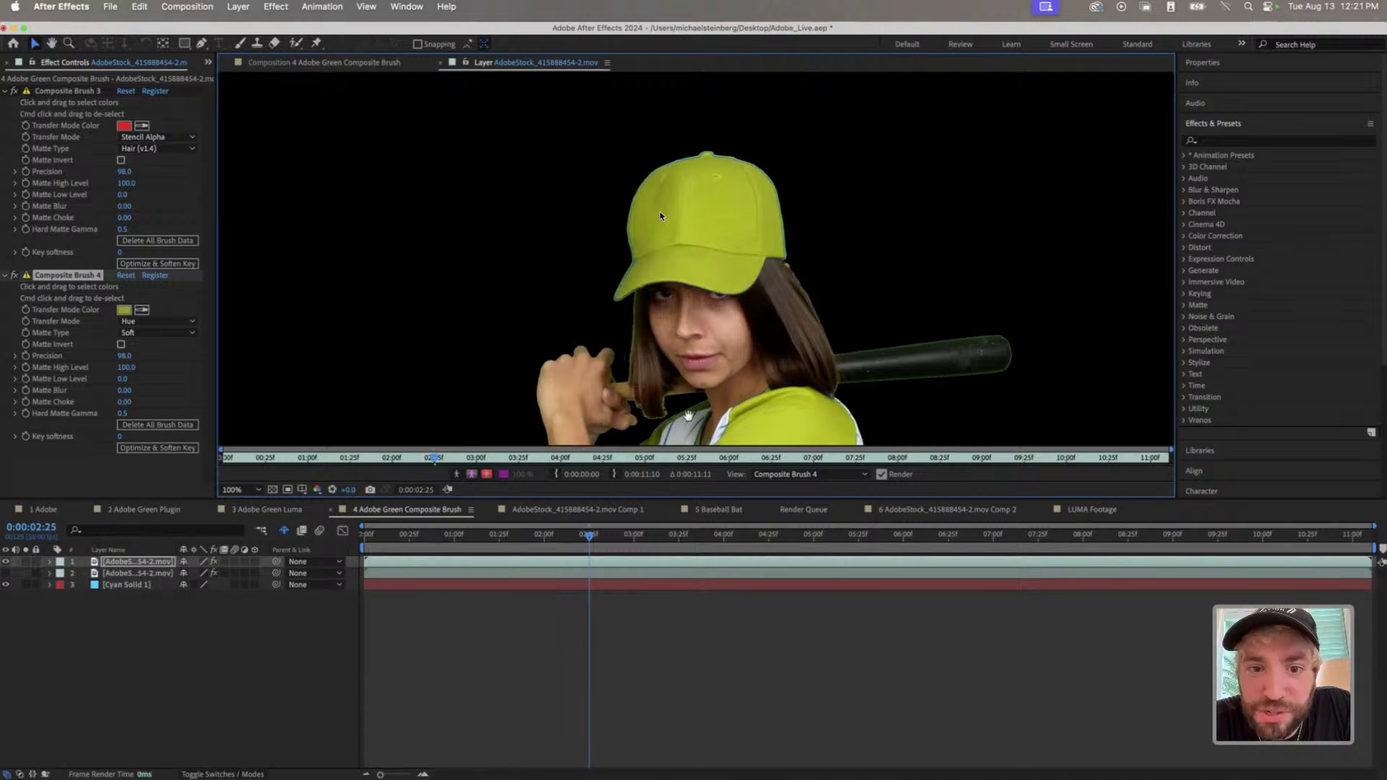
- Brush the jersey's blue pinstripes, including the shaded ones and those near the folds, to recolor them with Composite Brush 4
drag(669, 430, 670, 58)
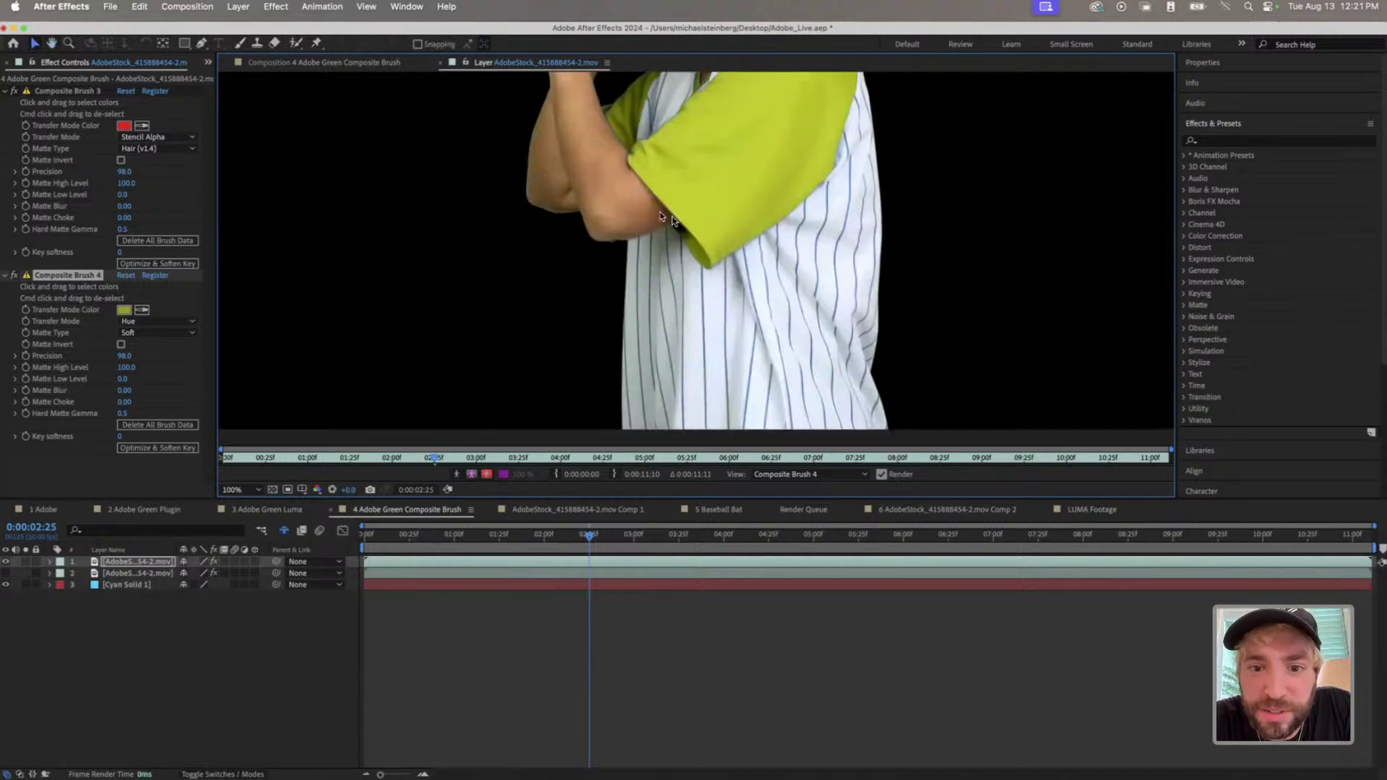
scroll(660, 211, up, 5)
scroll(698, 282, up, 4)
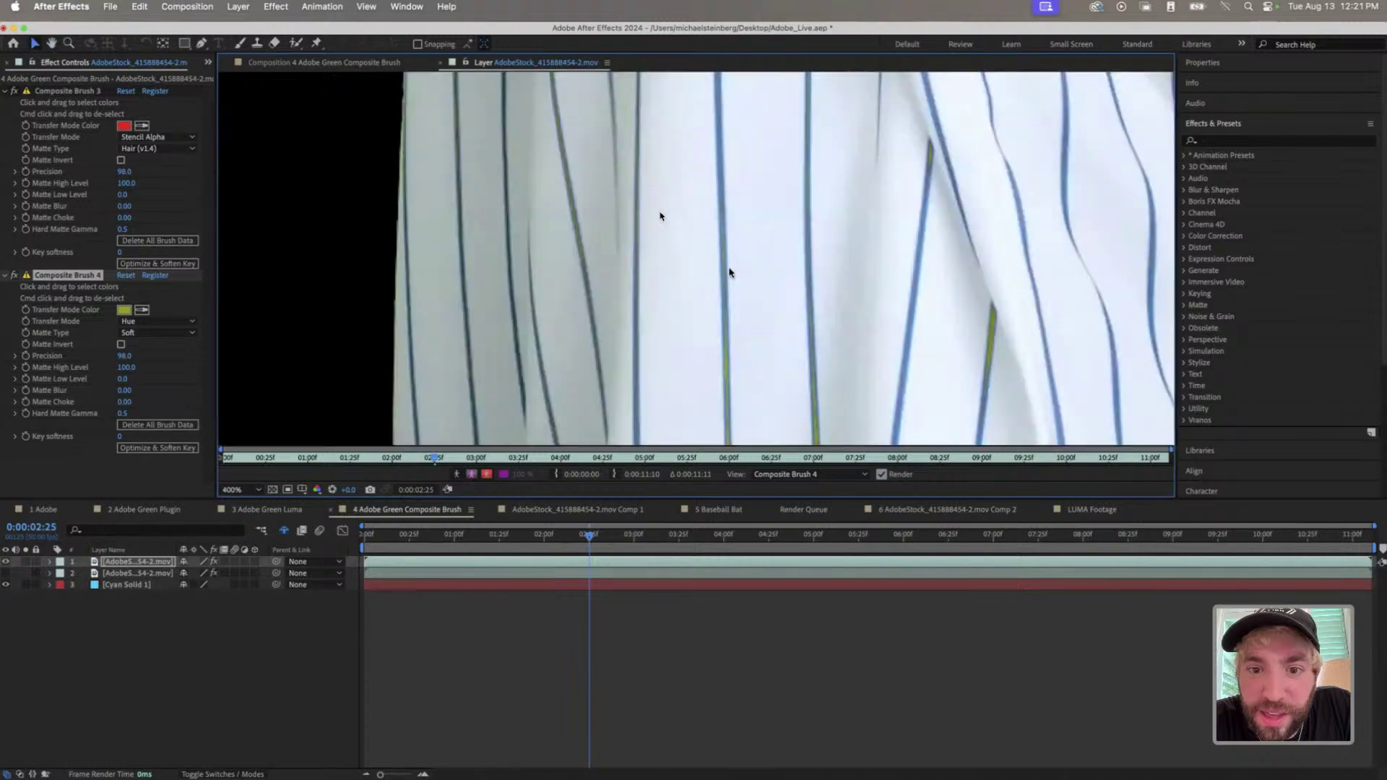
drag(725, 231, 722, 219)
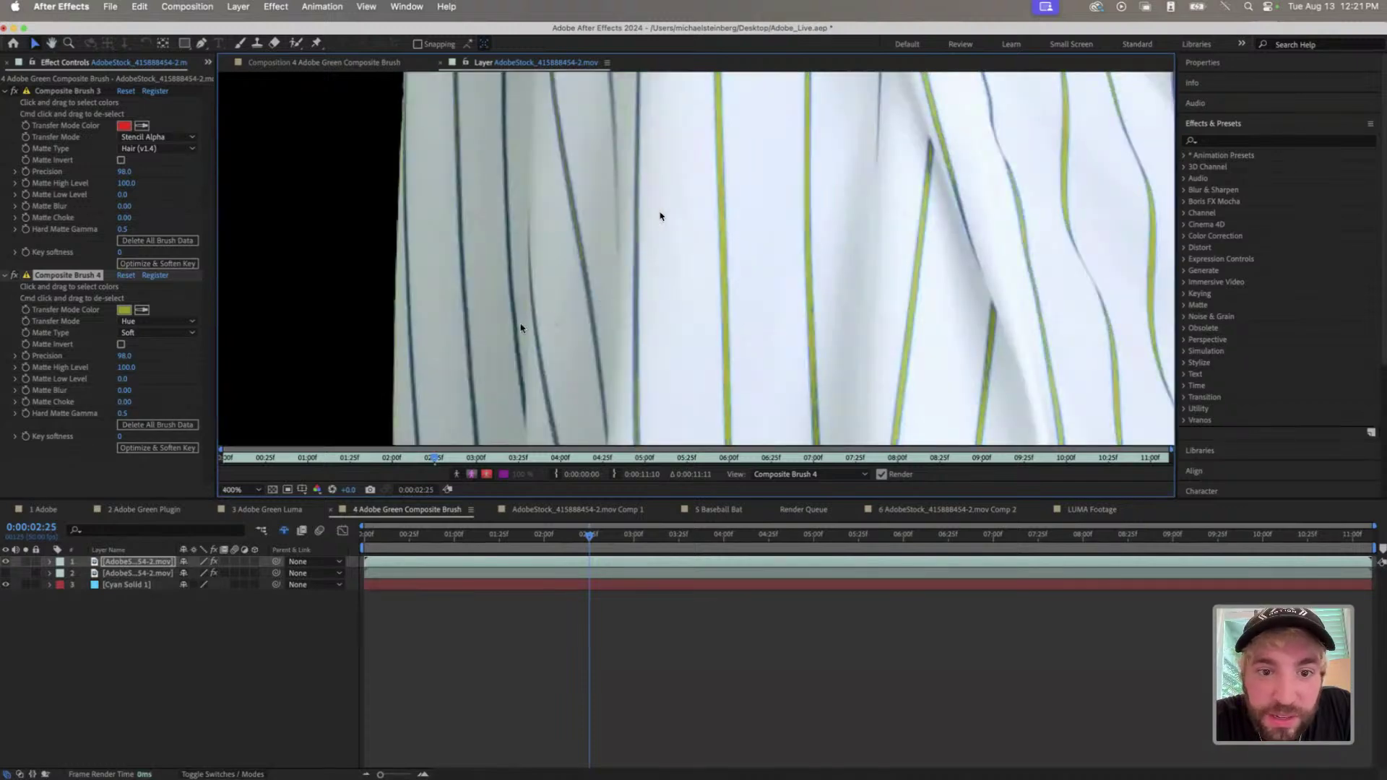
drag(511, 309, 514, 290)
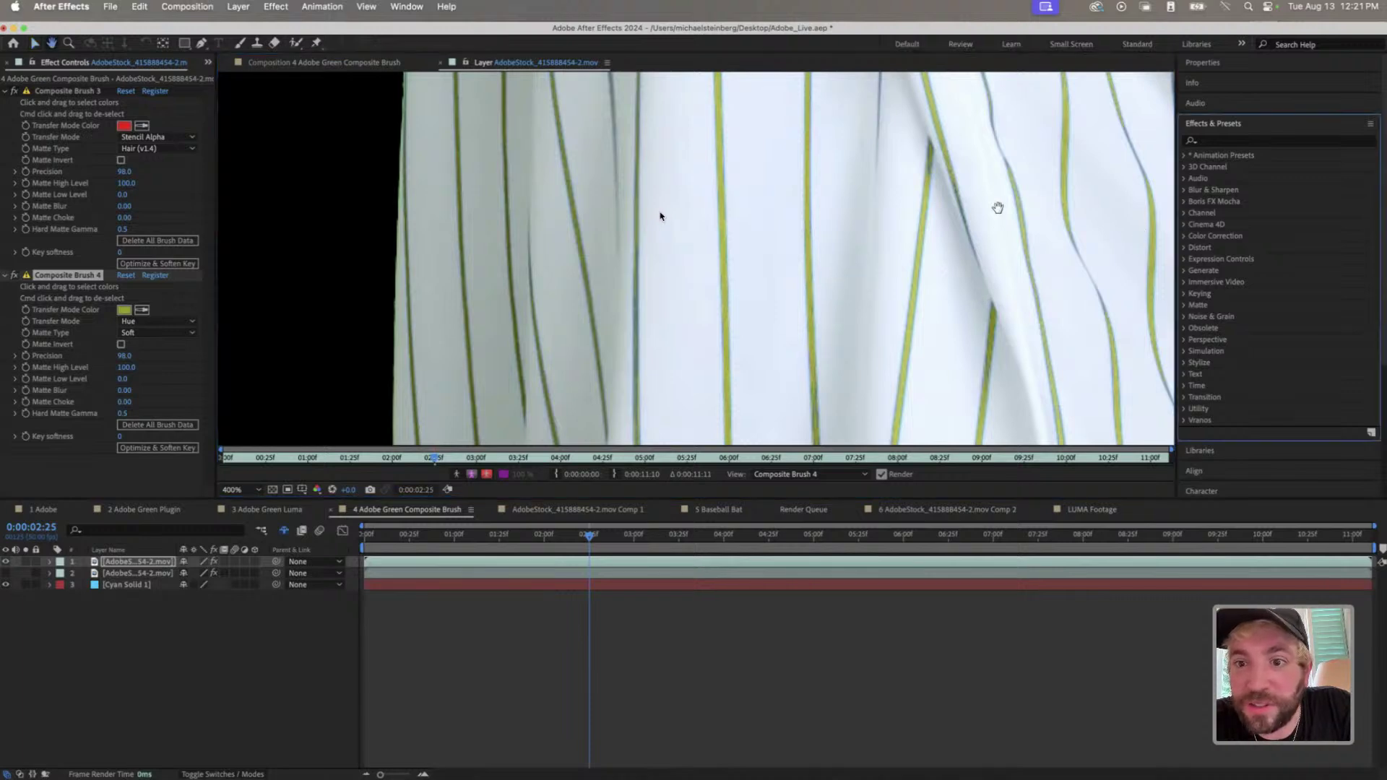
scroll(795, 245, right, 10)
scroll(607, 272, down, 1)
scroll(610, 273, up, 3)
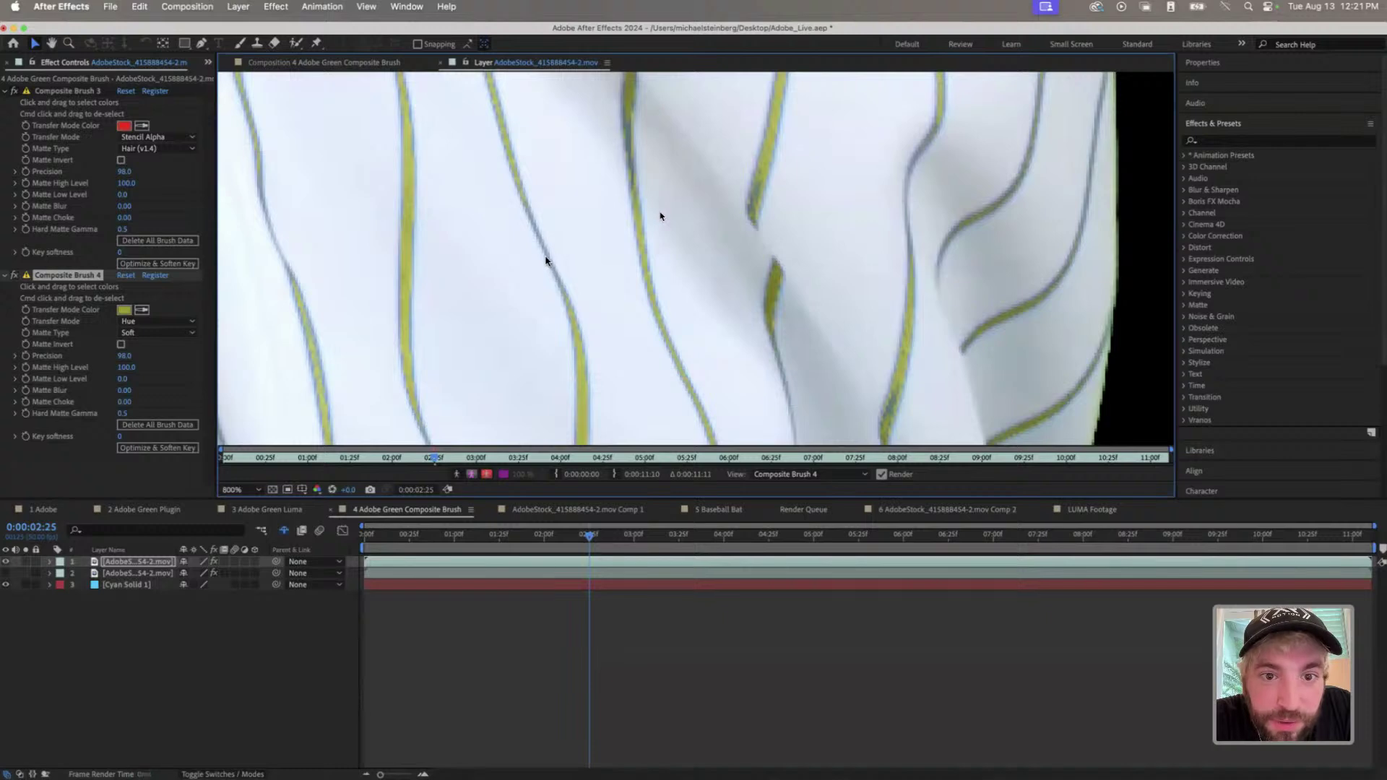
click(548, 261)
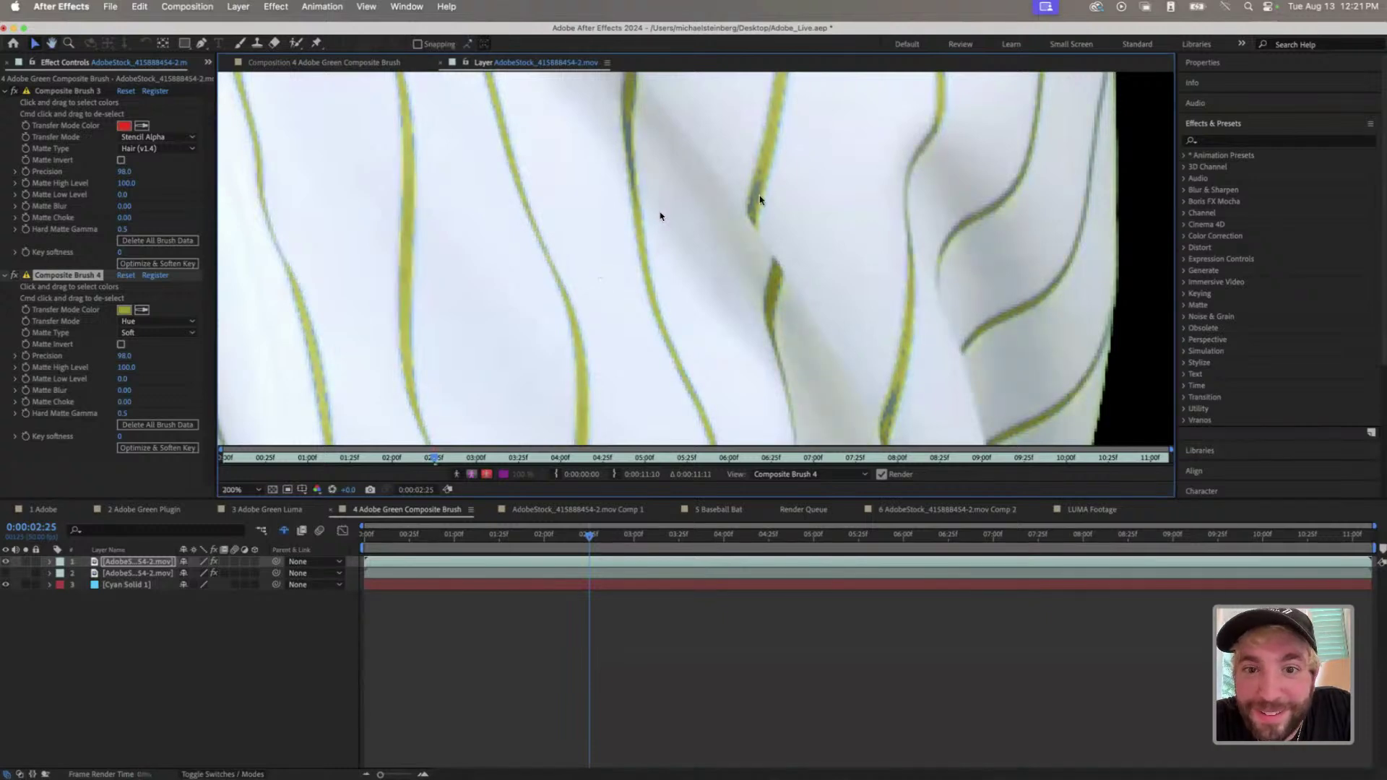
- Inspect the recolored pinstripes, sleeves and cap up close and at full frame on nearby frames
scroll(660, 216, down, 3)
scroll(664, 216, up, 2)
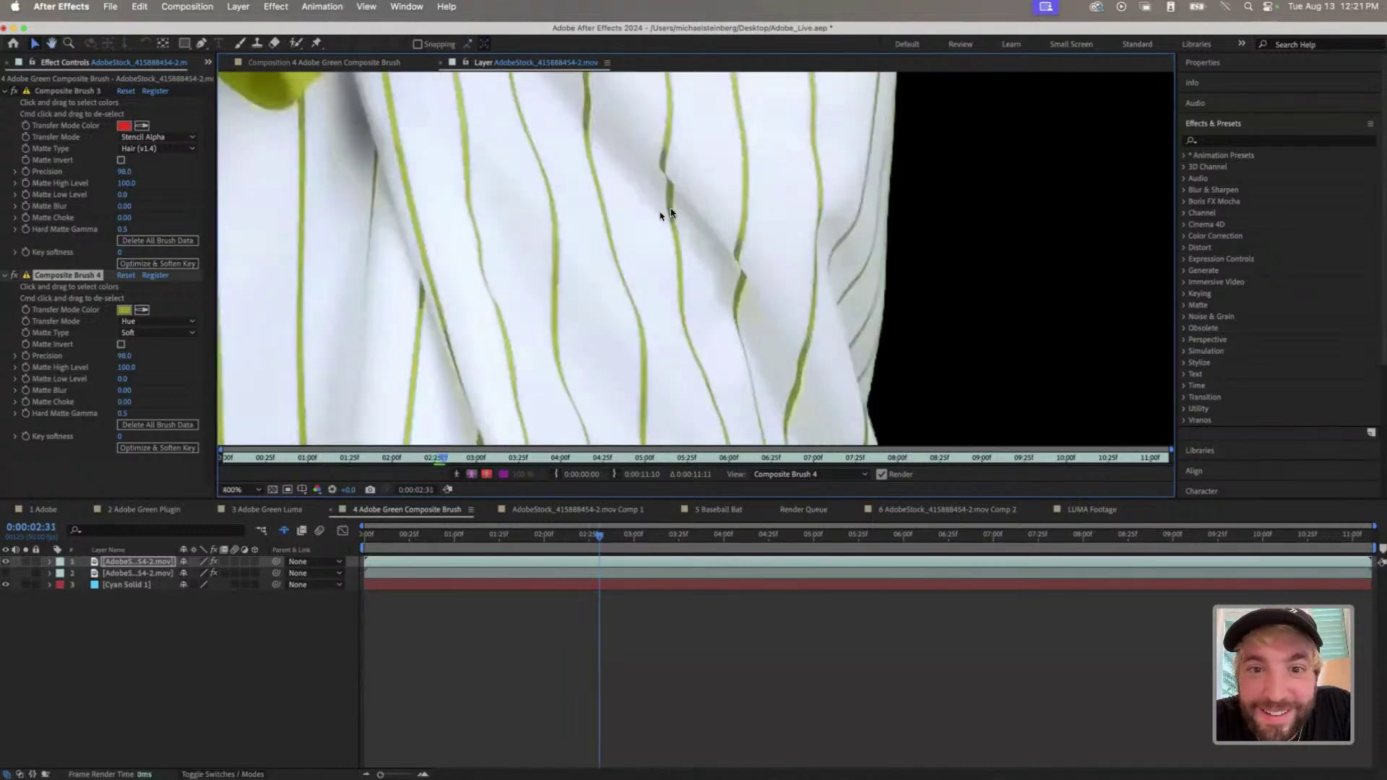
scroll(669, 211, down, 3)
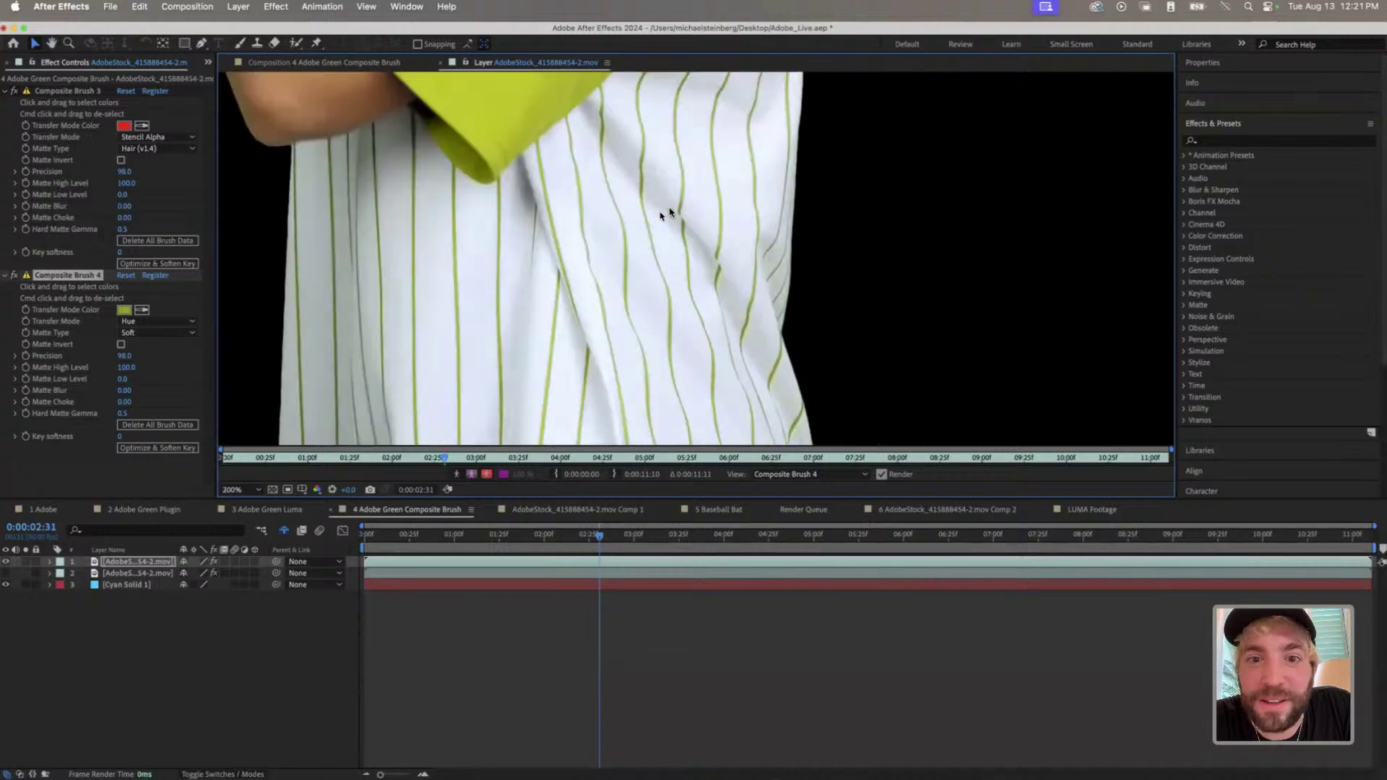
scroll(674, 410, up, 2)
scroll(659, 216, down, 4)
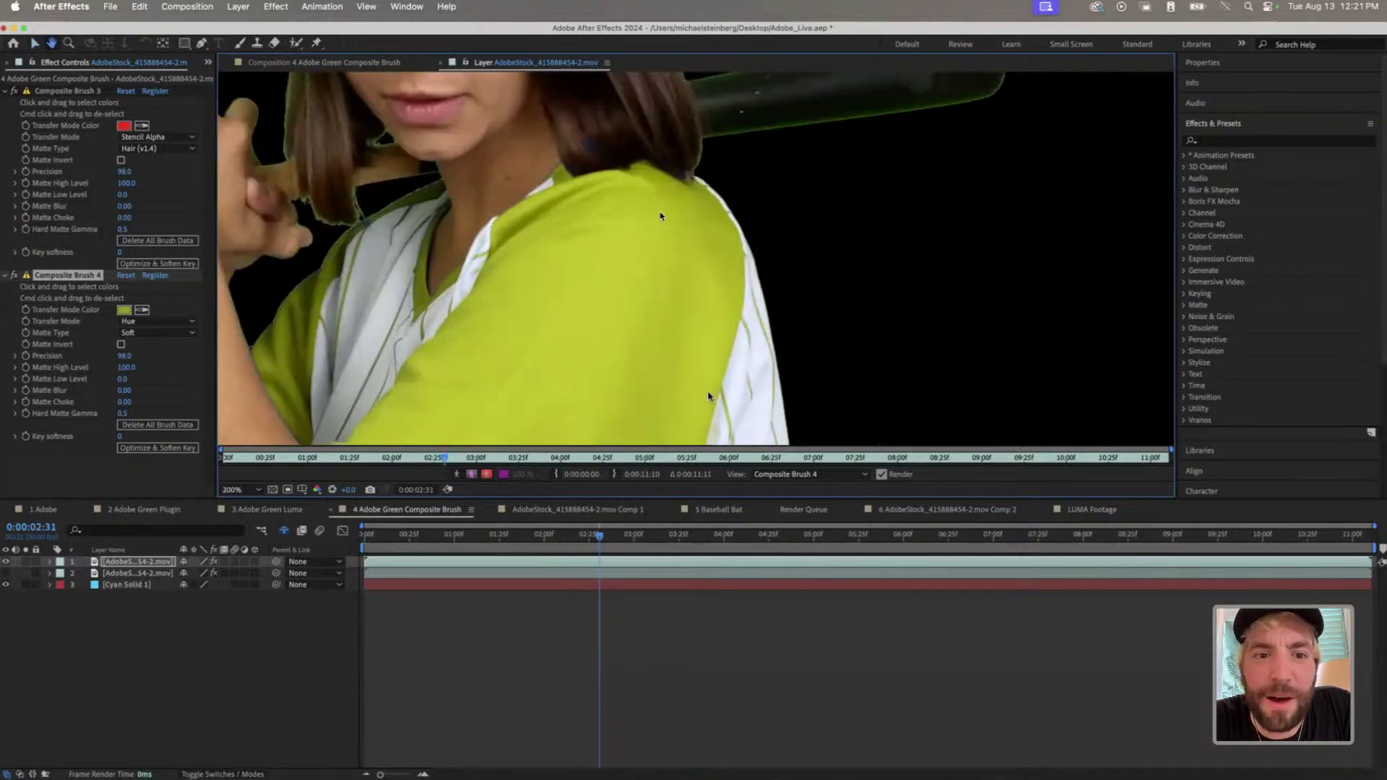
scroll(721, 318, up, 1)
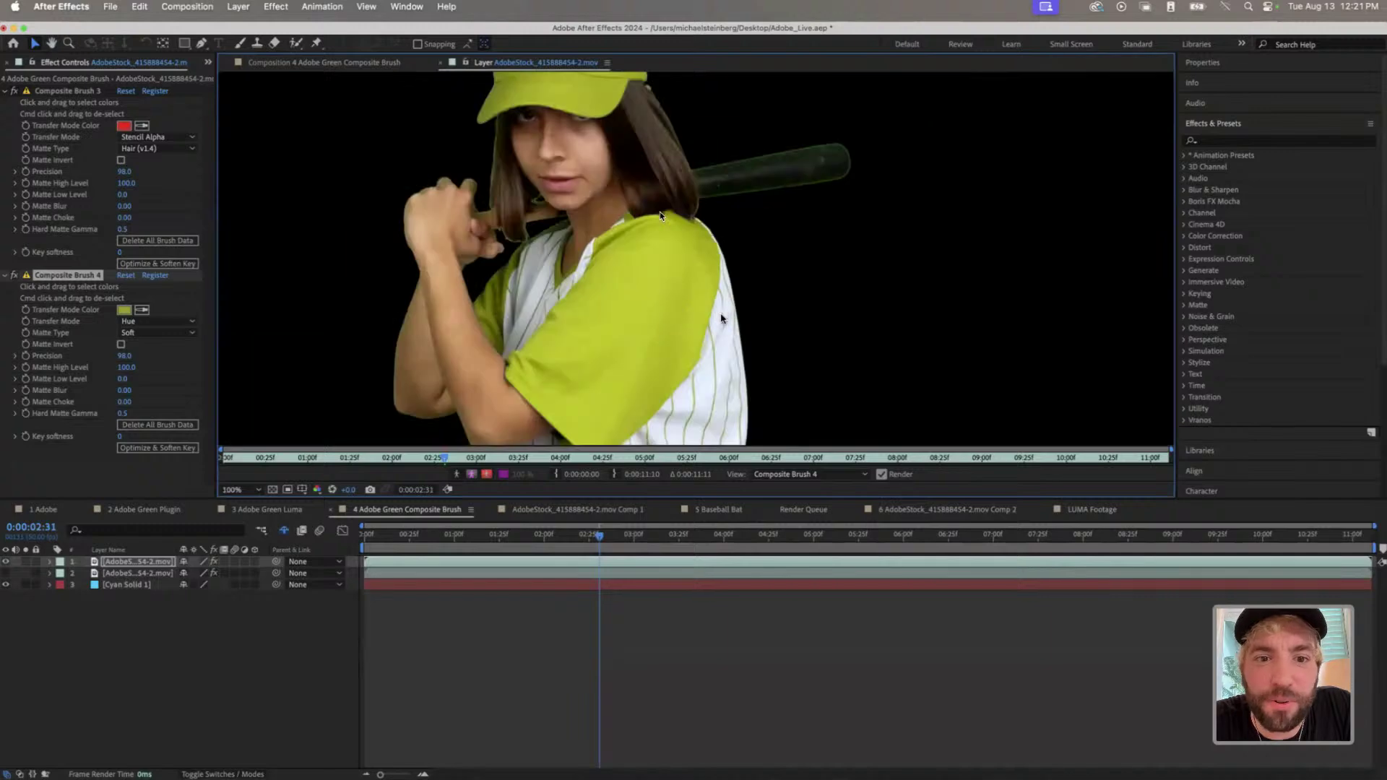
scroll(609, 386, down, 1)
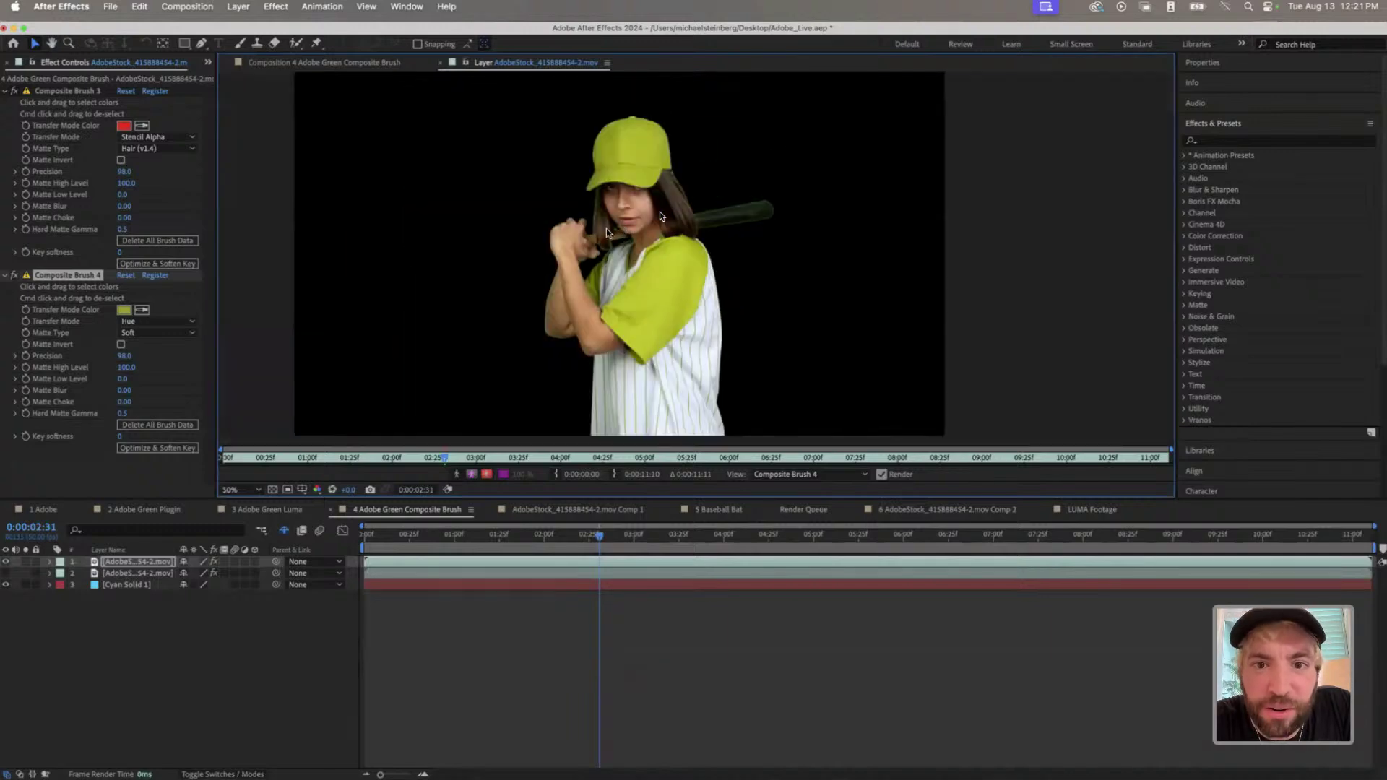
scroll(660, 216, up, 1)
scroll(659, 215, down, 1)
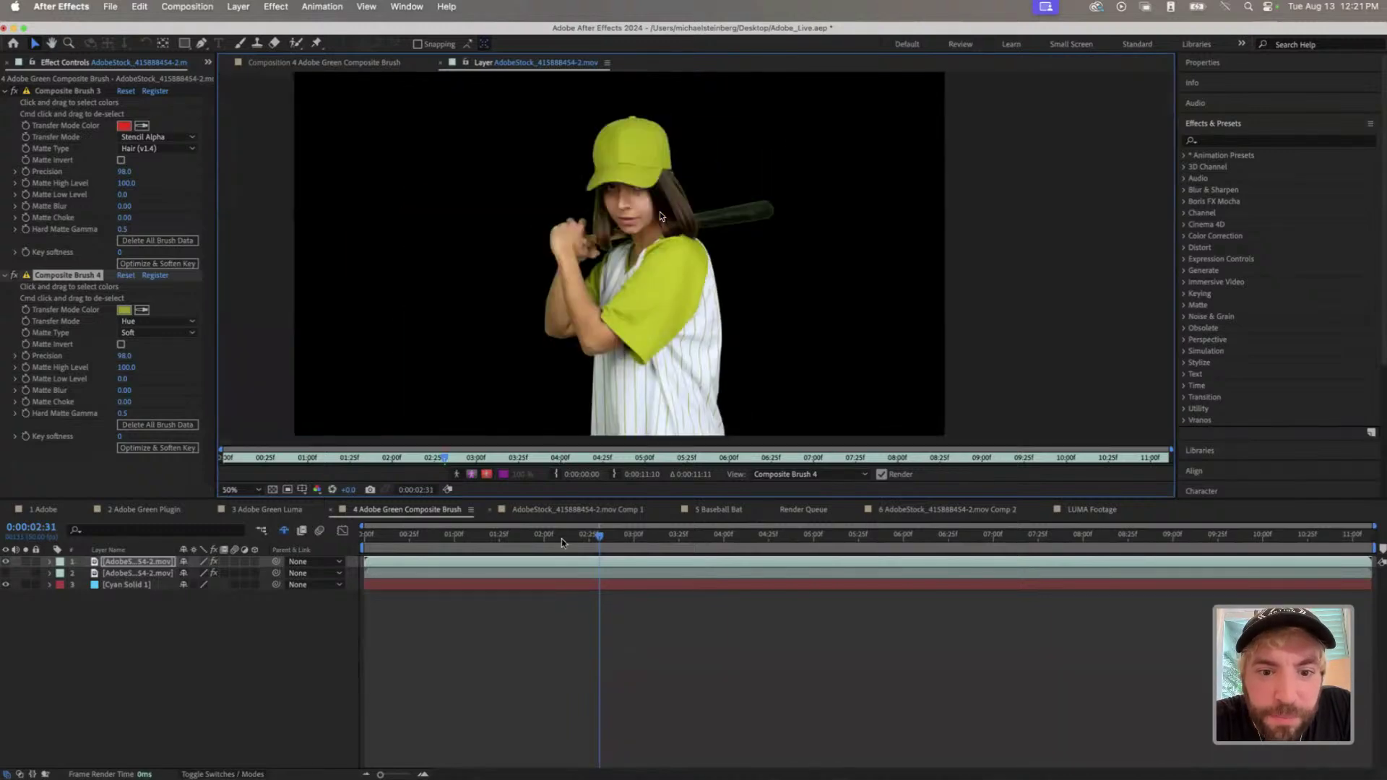
drag(517, 544, 614, 543)
- Toggle Composite Brush 4 off and on to compare the original and recolored uniform, and check its Transfer Mode Color
click(15, 275)
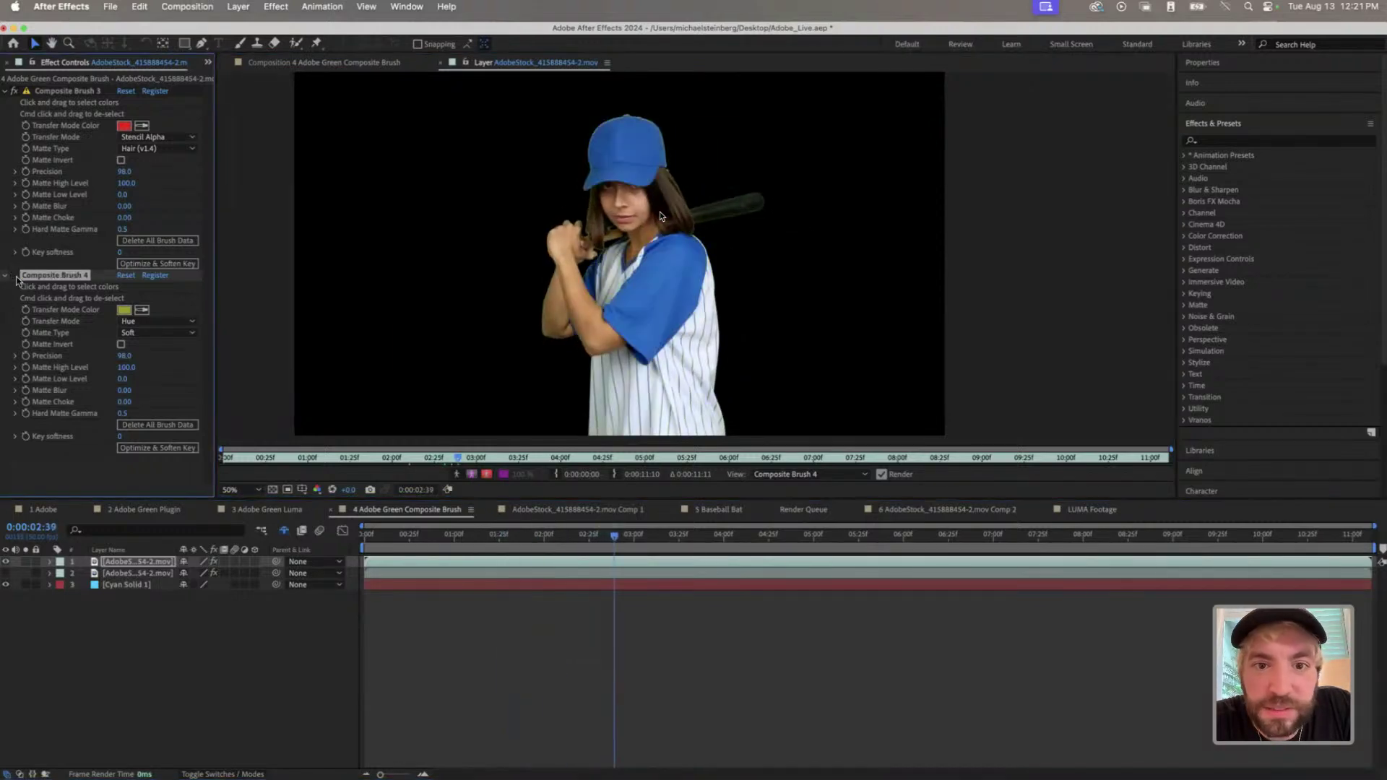
click(15, 275)
click(15, 276)
click(15, 275)
click(15, 275)
click(15, 275)
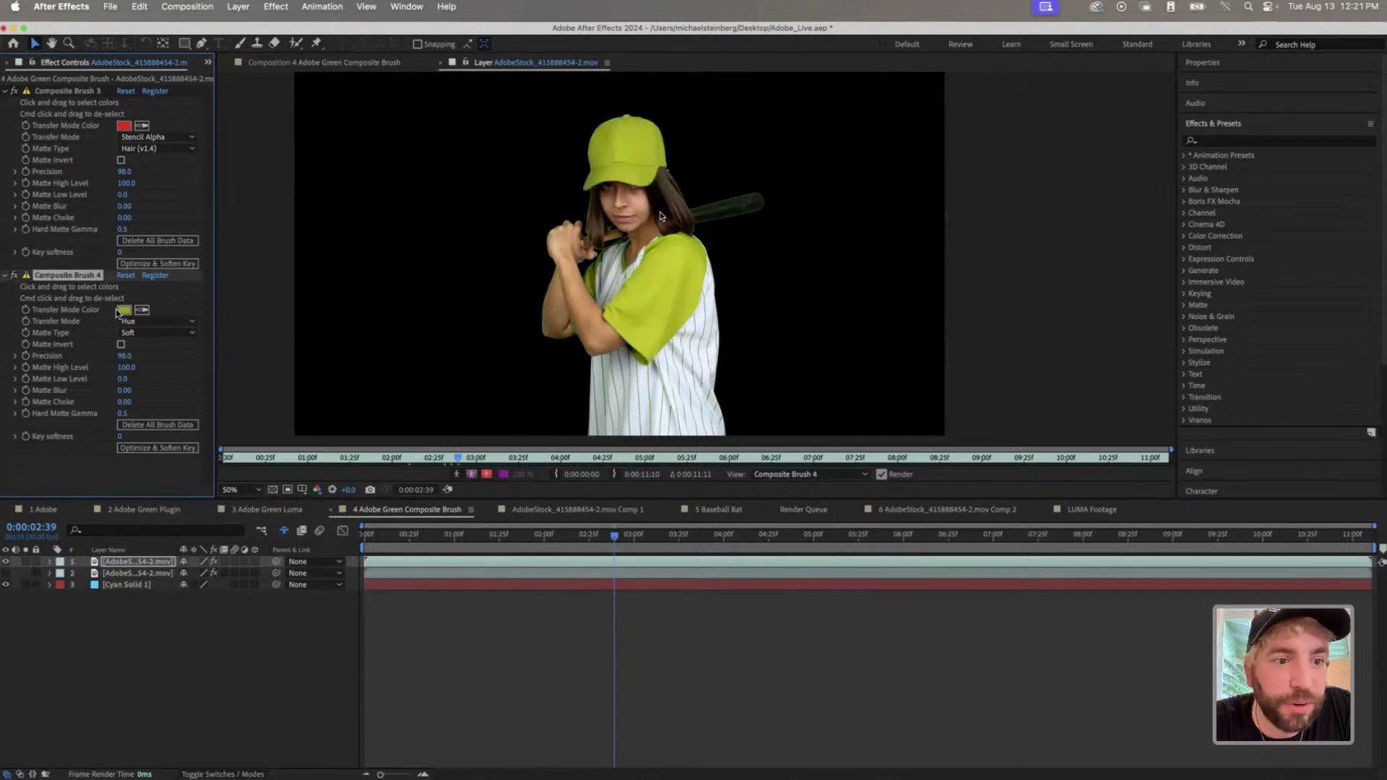
click(121, 310)
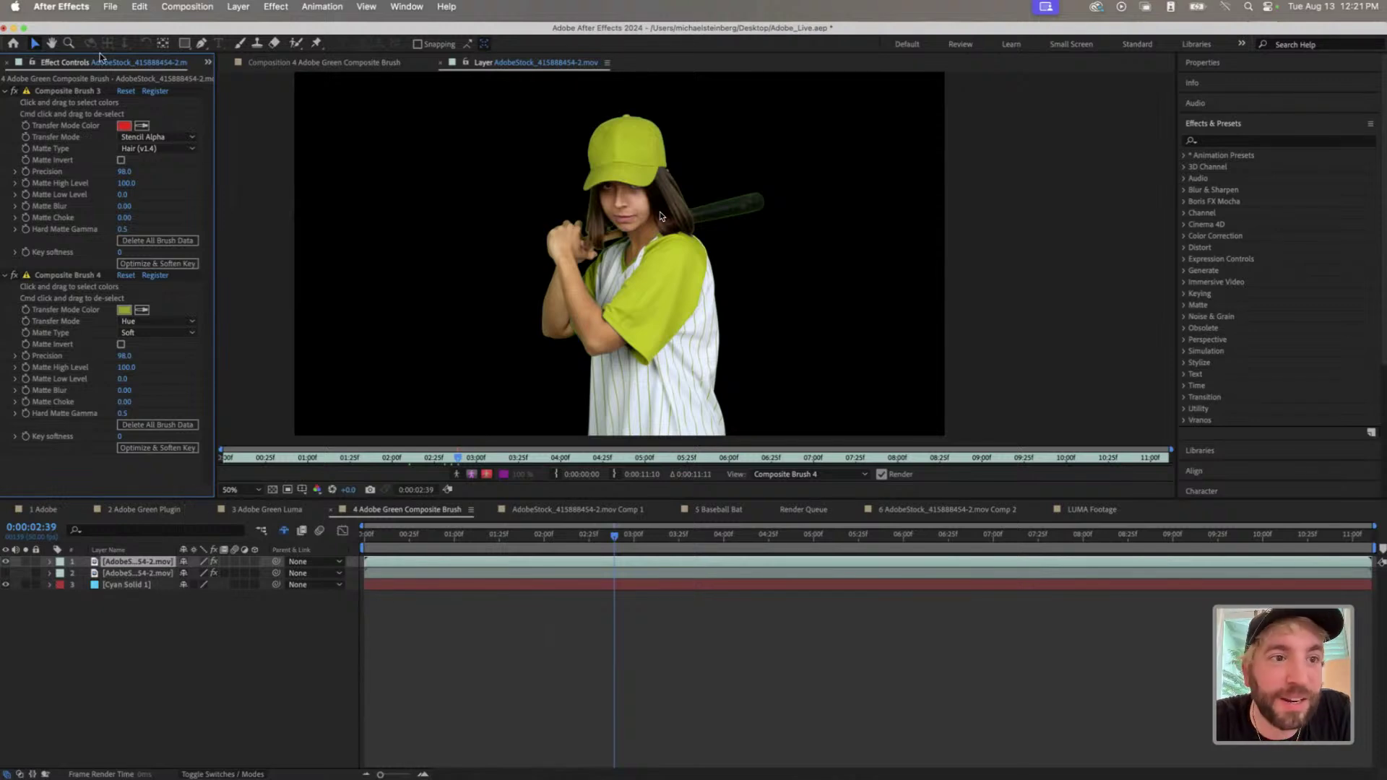
- Open the composition 5 Baseball Bat from the project and examine the batter up close
click(208, 62)
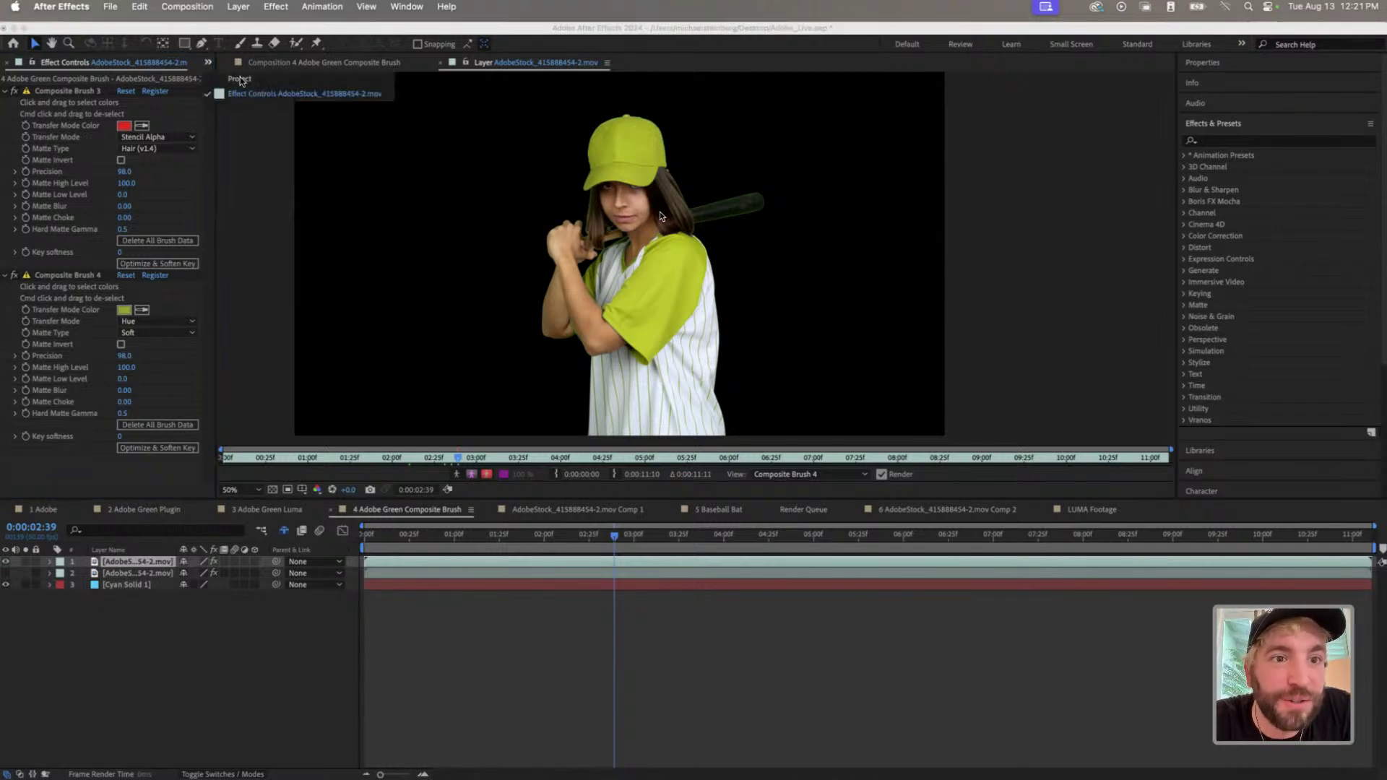
click(240, 78)
click(62, 240)
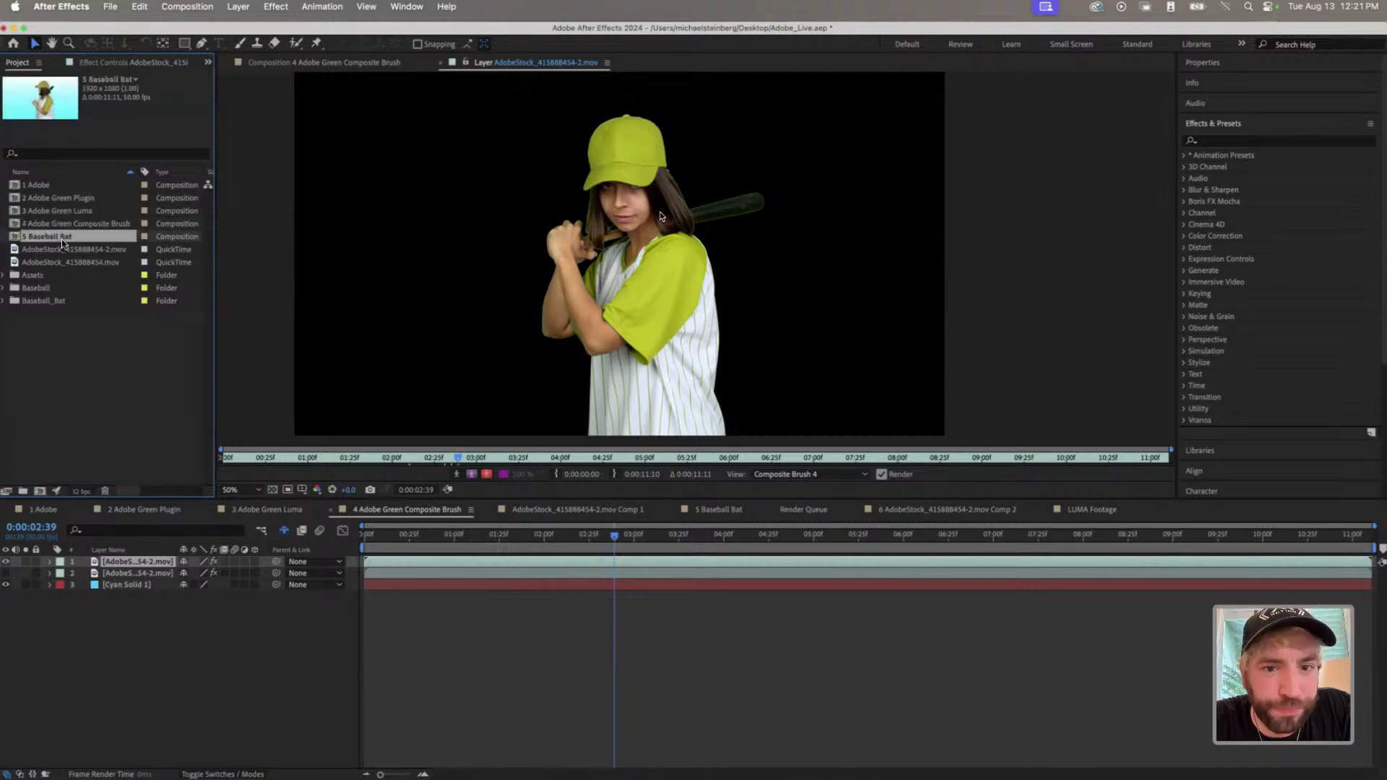
double_click(63, 239)
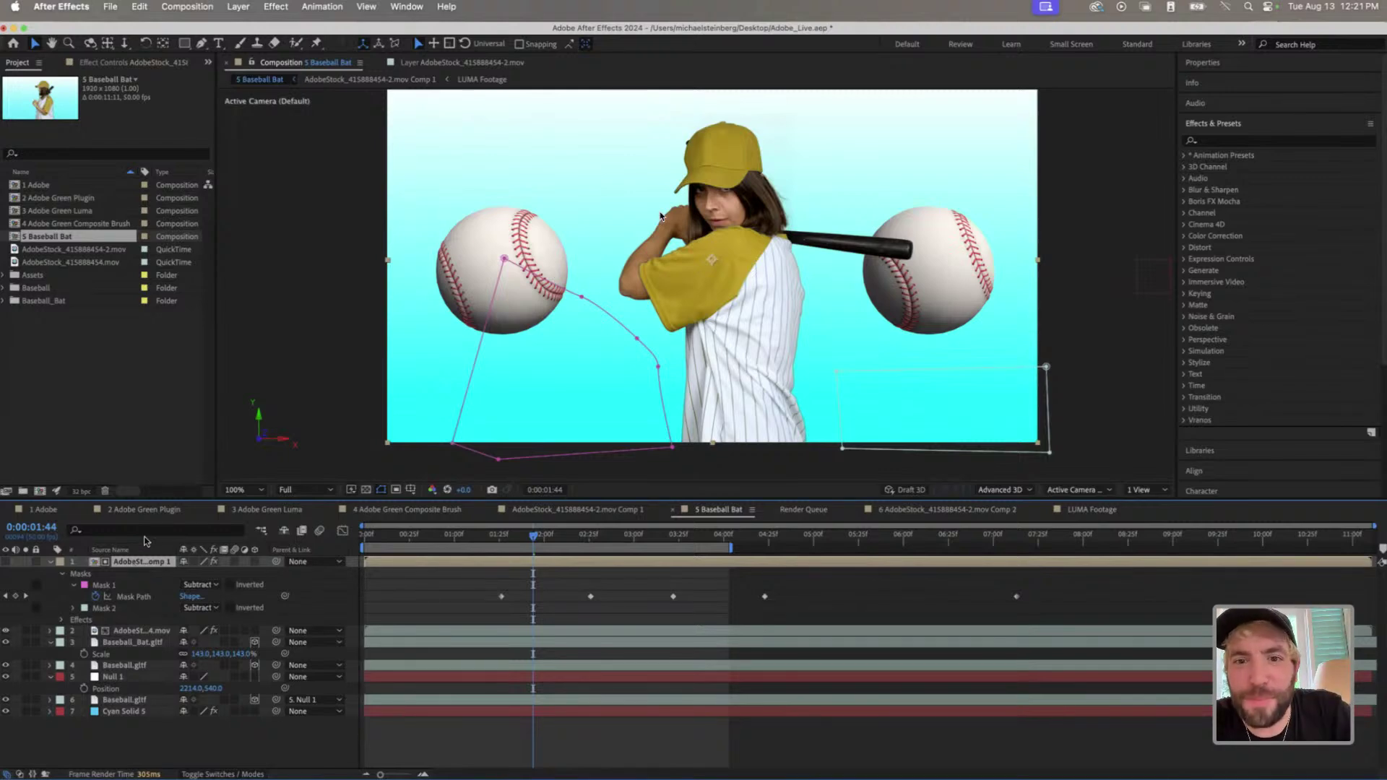
scroll(770, 210, up, 2)
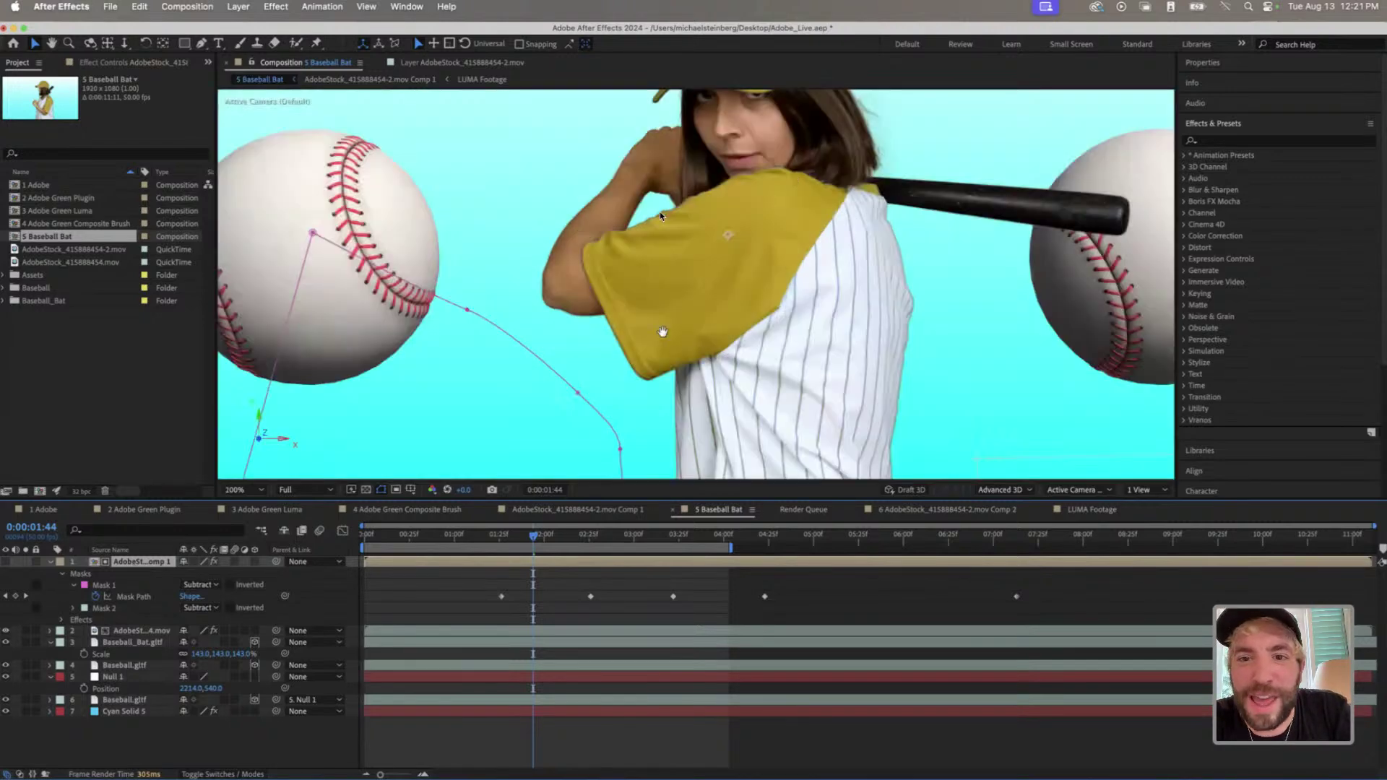
drag(662, 326, 647, 350)
scroll(647, 350, down, 2)
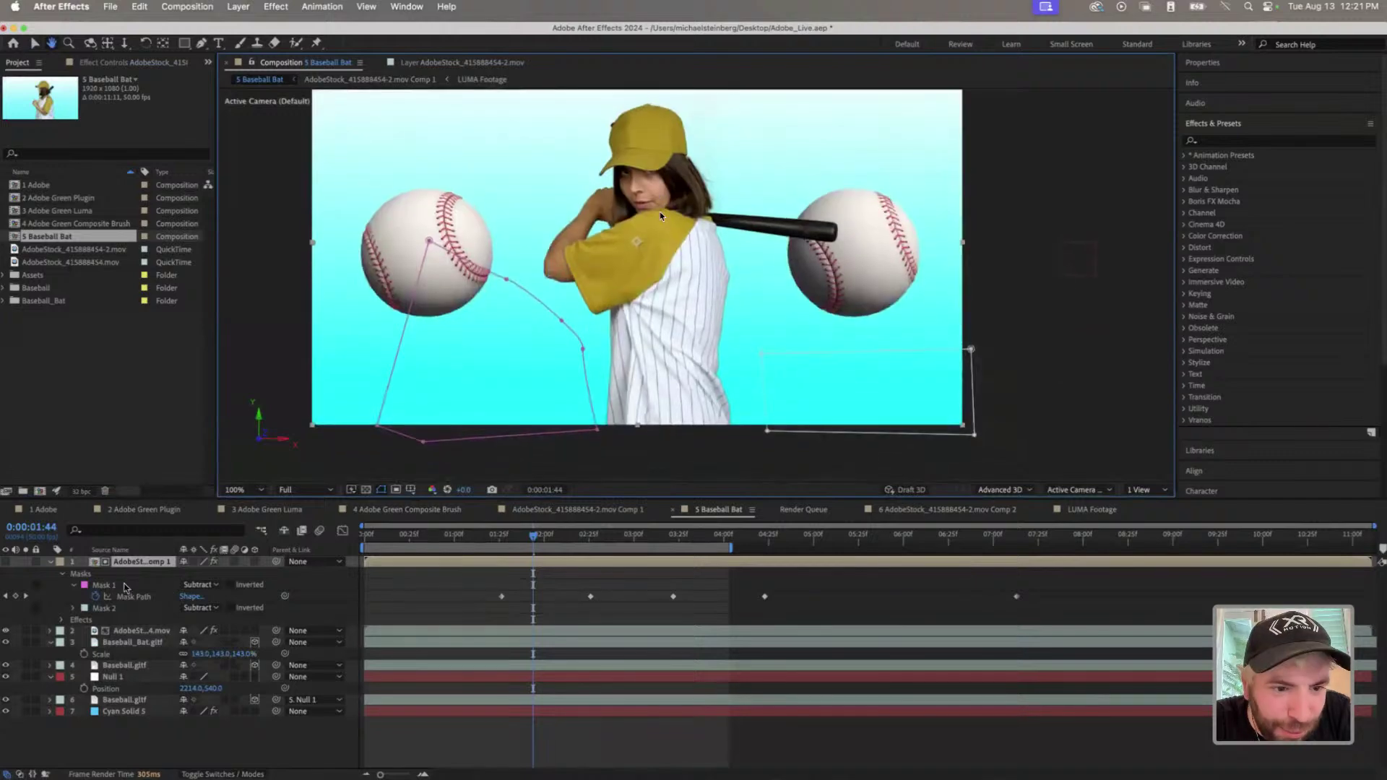
- Deselect all layers in the 5 Baseball Bat composition and collapse their open properties
key(super+a)
key(super+shift+a)
key(u)
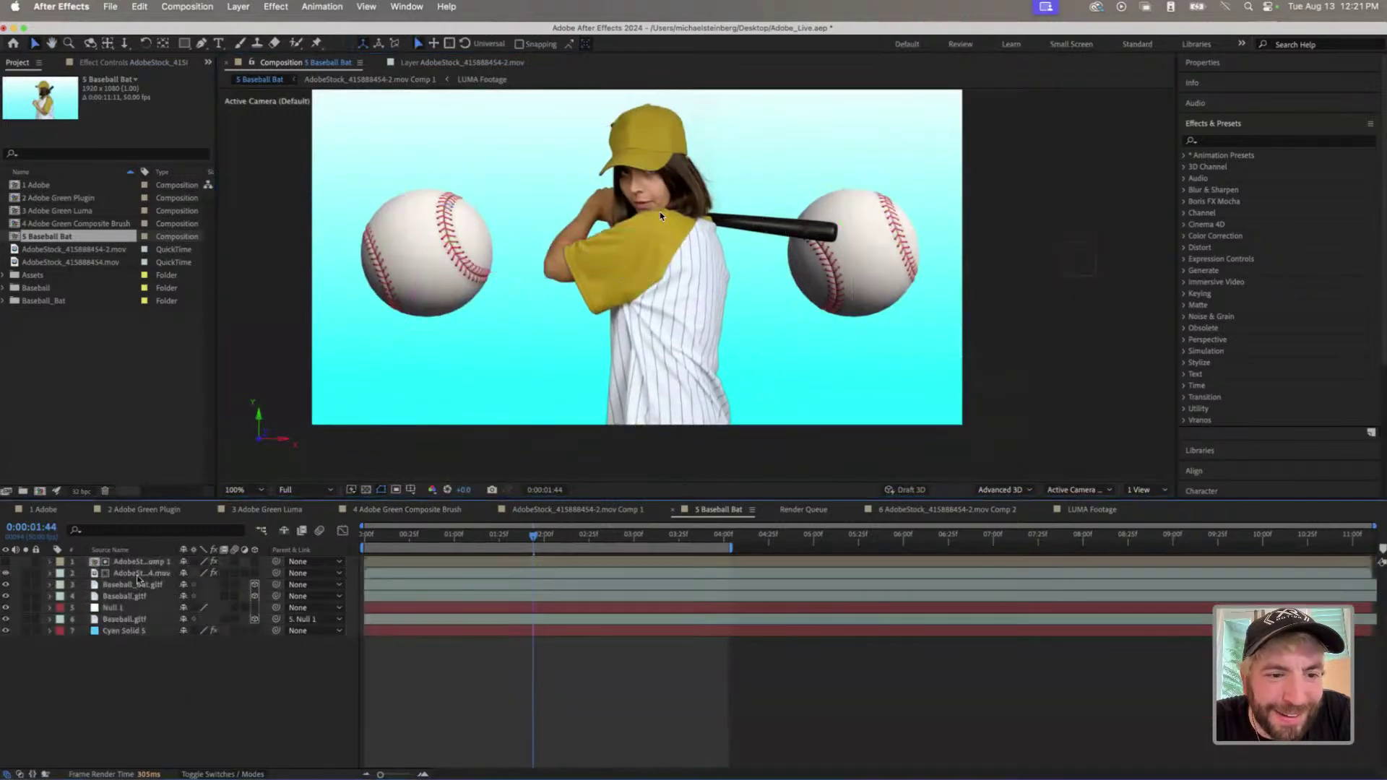
- Review the effects applied to the visible AdobeStock footage layer and return to the project's item list
click(139, 573)
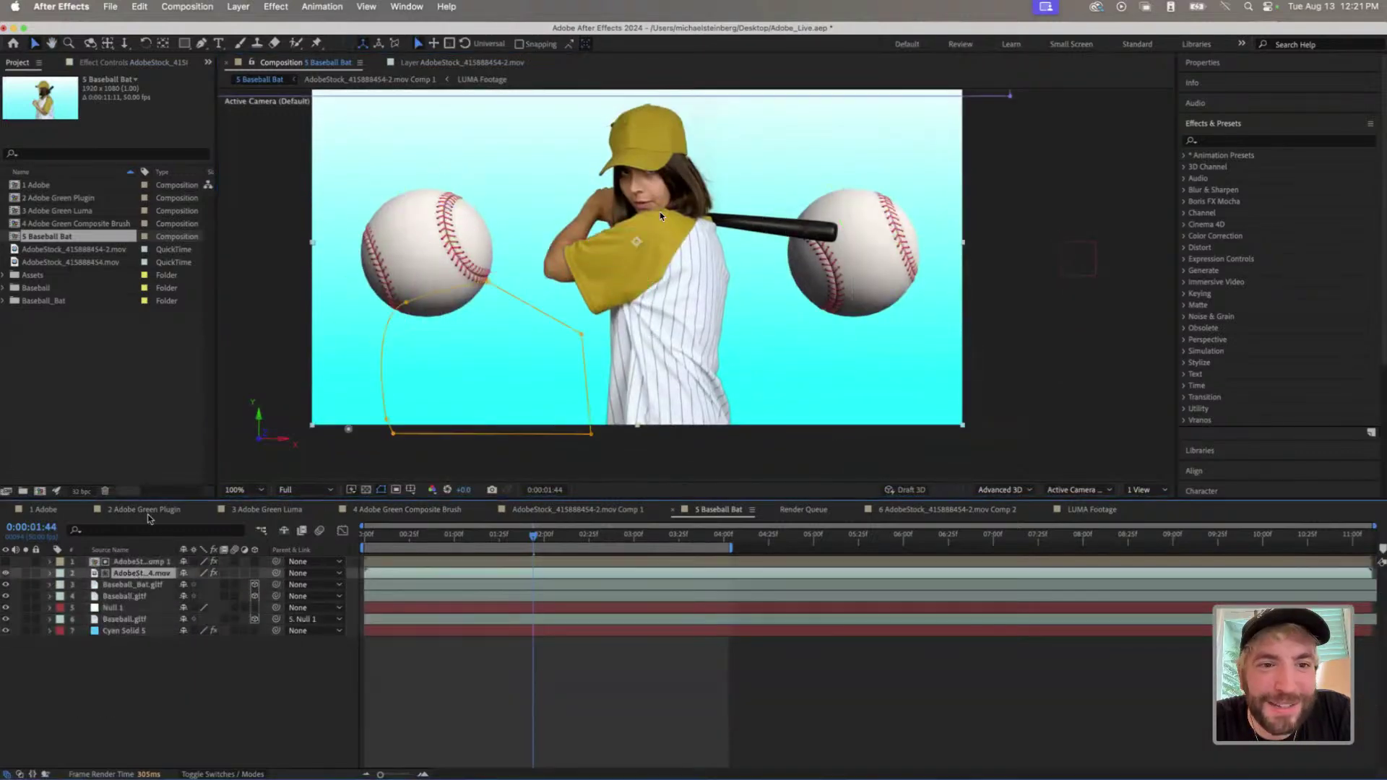
click(162, 65)
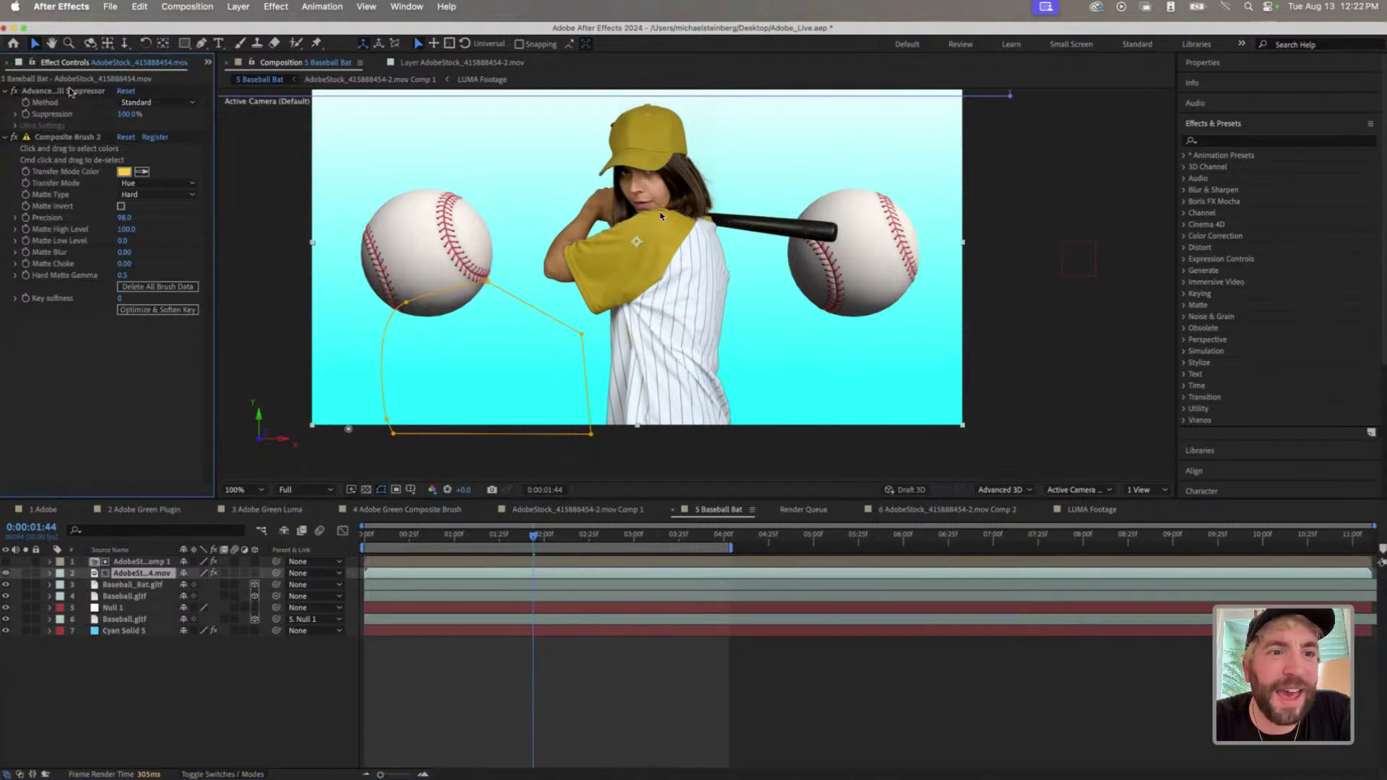
click(208, 62)
click(240, 79)
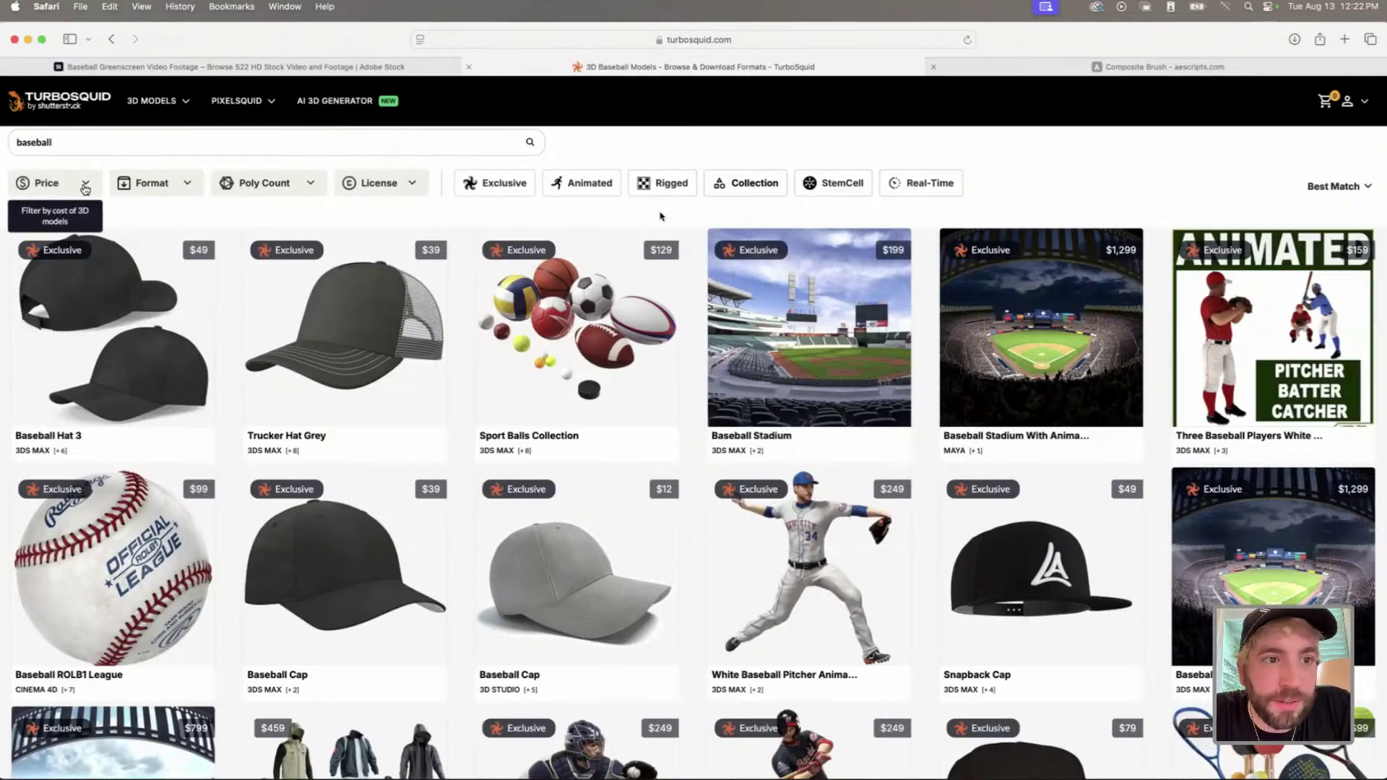
- Switch to the TurboSquid baseball search in Safari and review the available 3D model formats
click(186, 185)
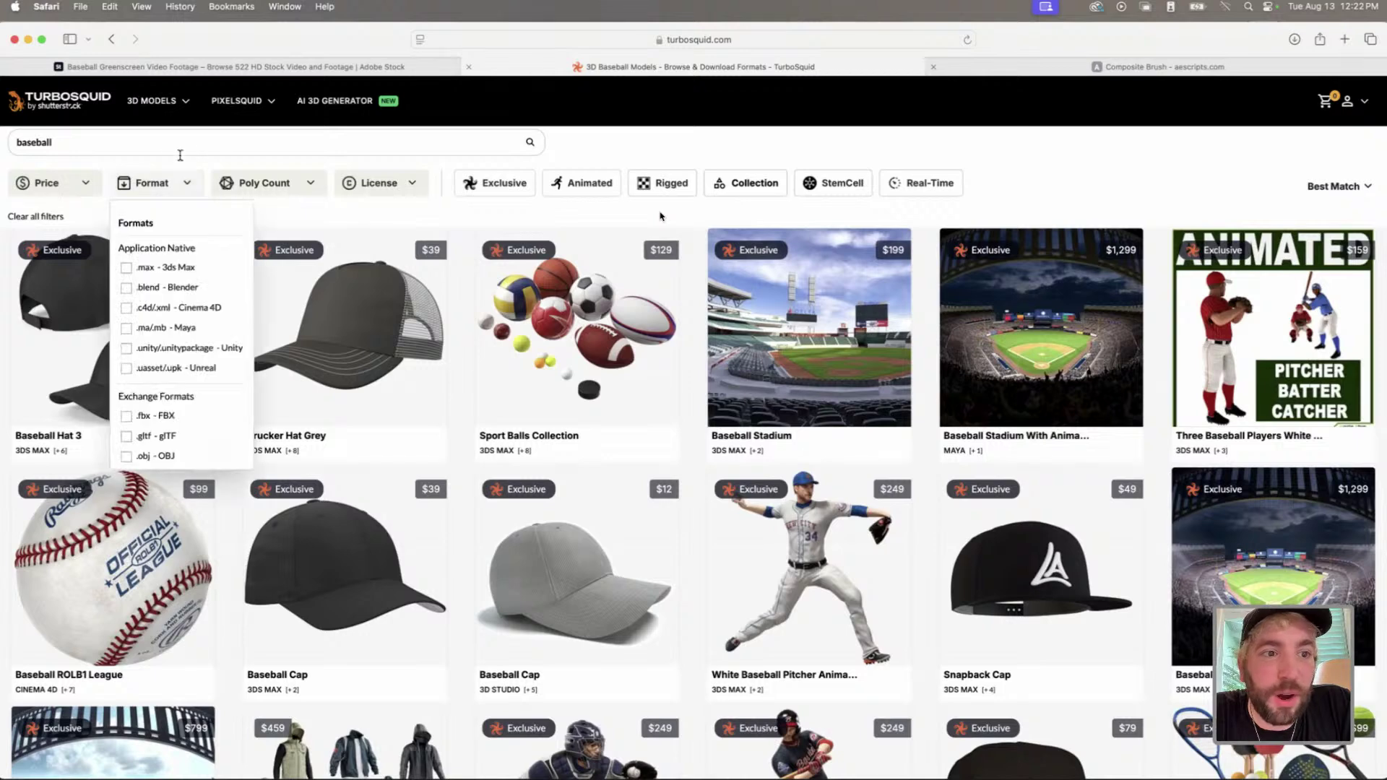
click(166, 144)
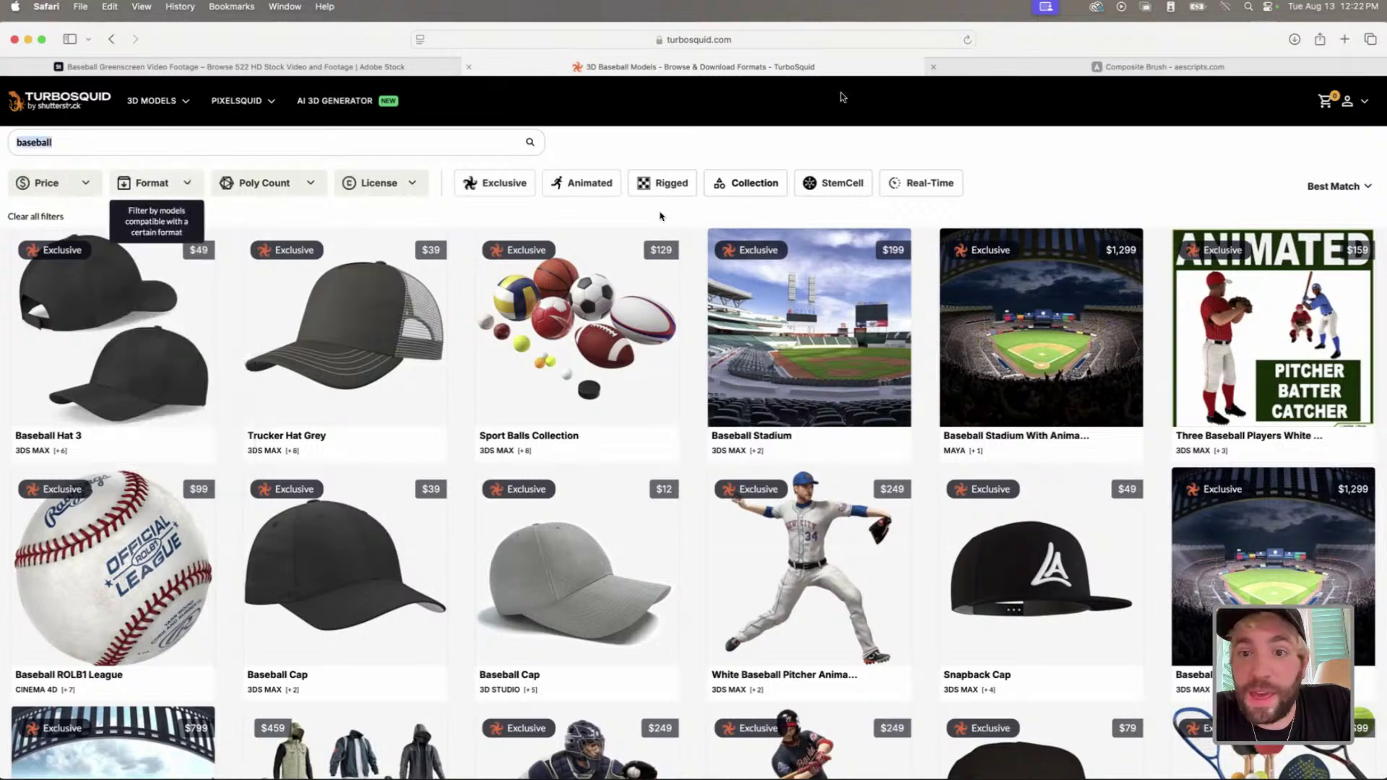
- Sort the TurboSquid baseball models by lower prices and look over the free models
click(1357, 189)
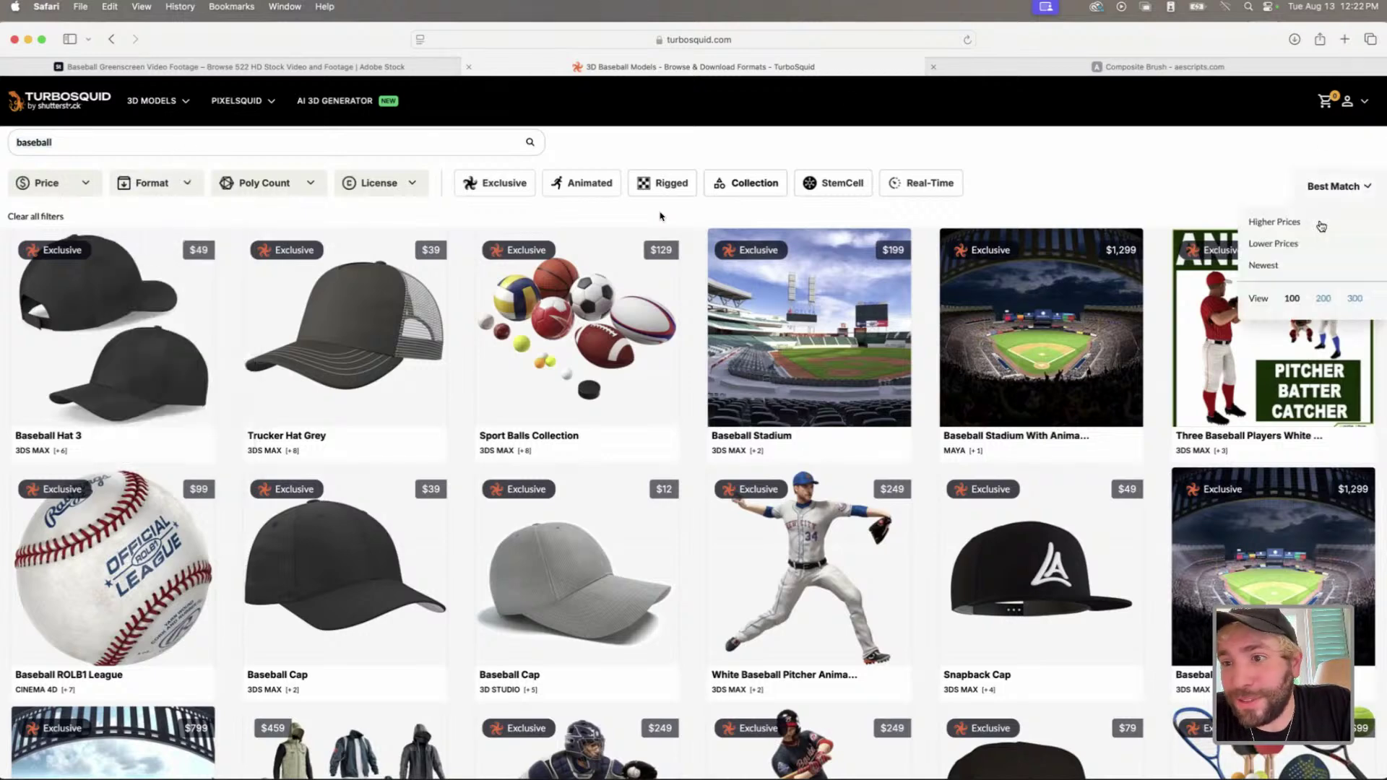
click(1291, 246)
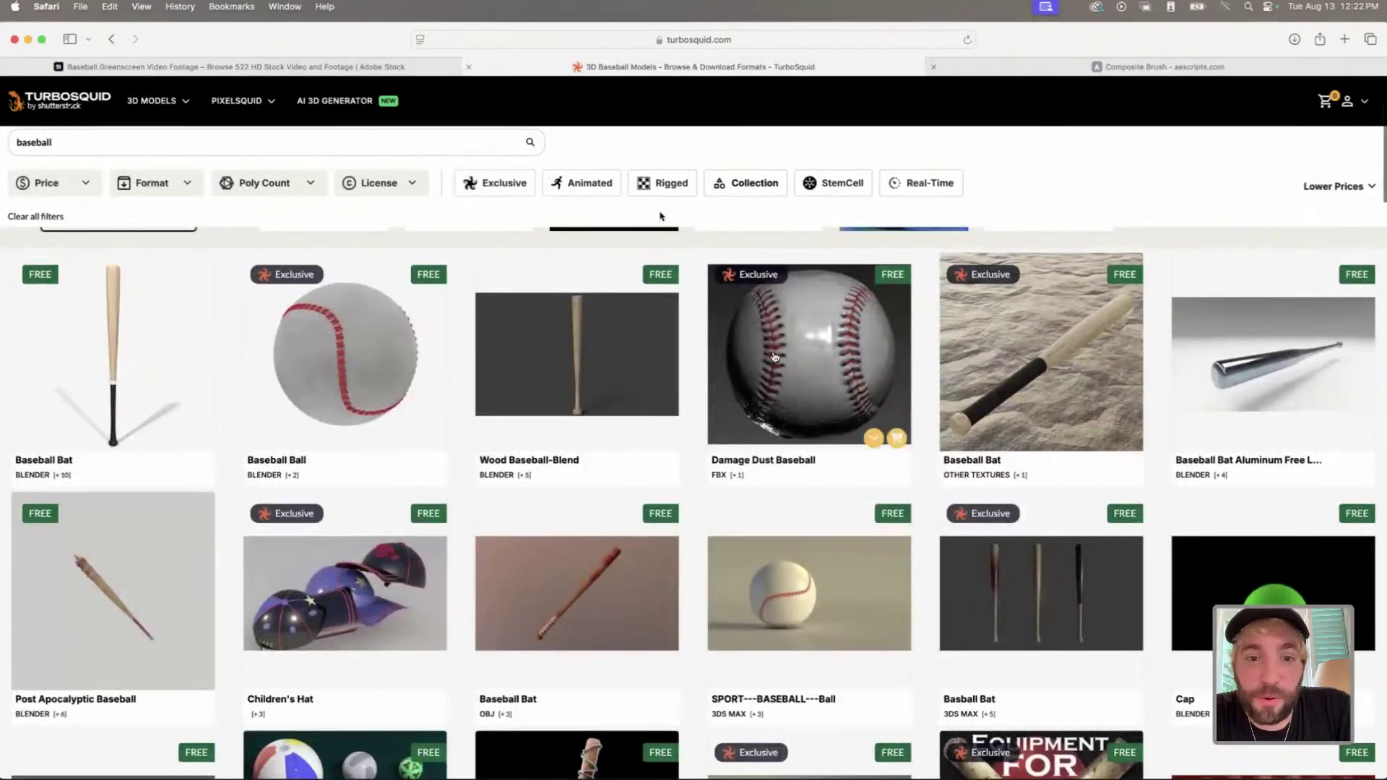
scroll(352, 267, up, 3)
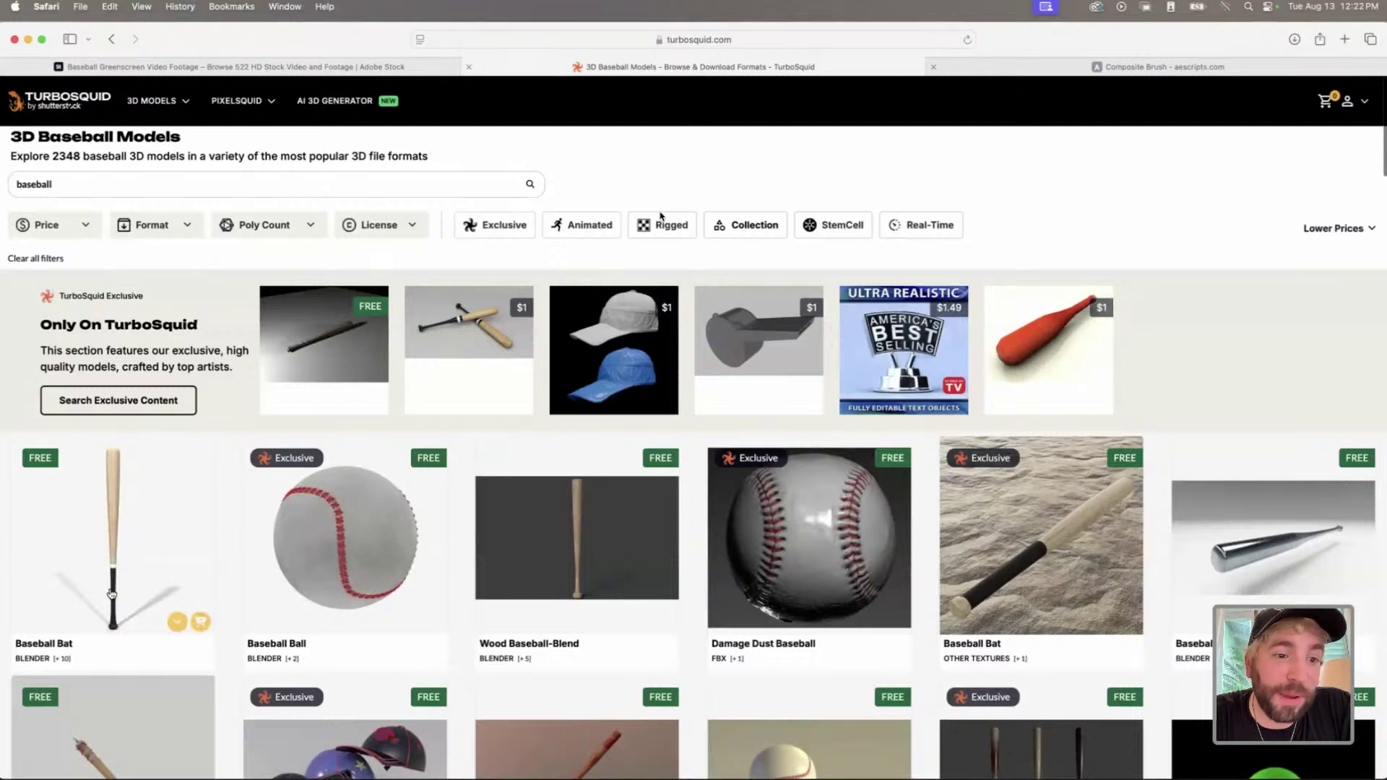
- Filter the baseball models to the .gltf format and browse the matching models
click(180, 228)
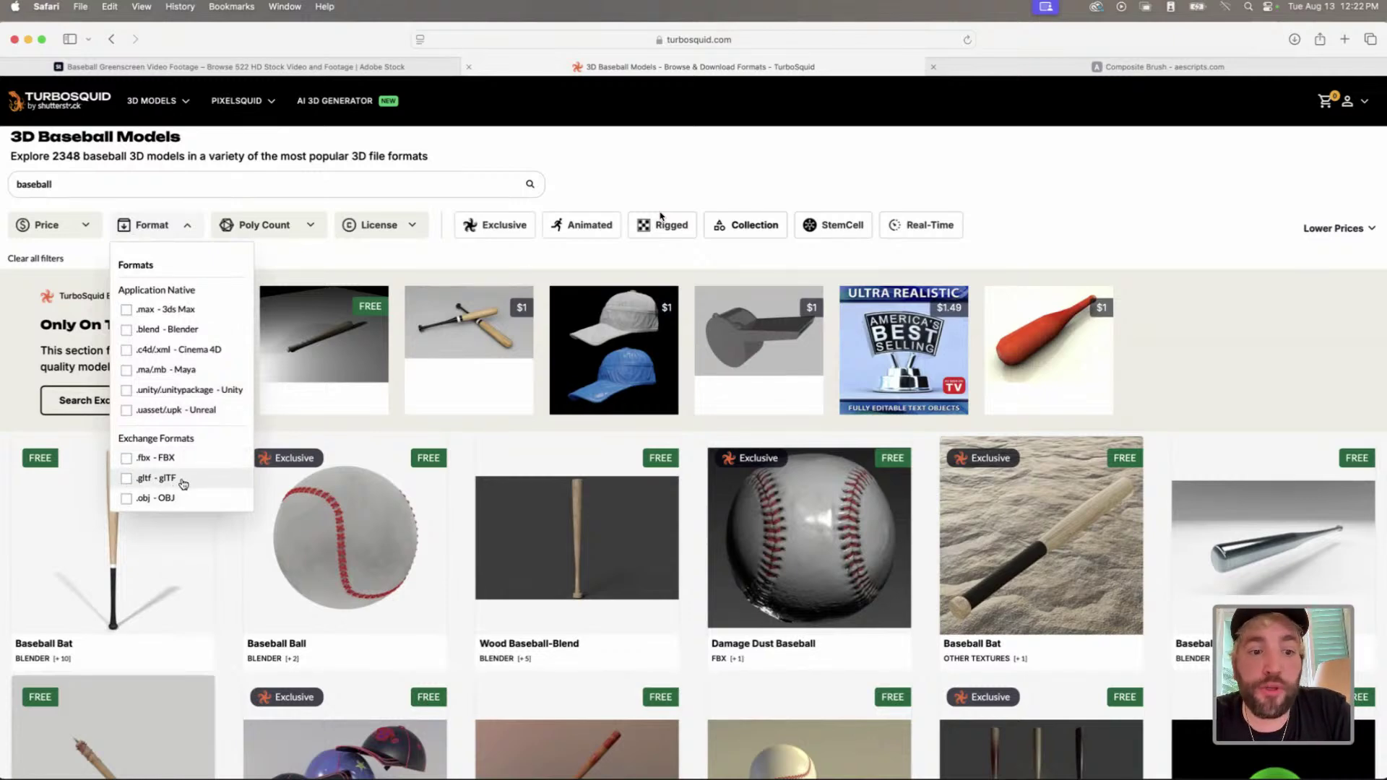
click(127, 483)
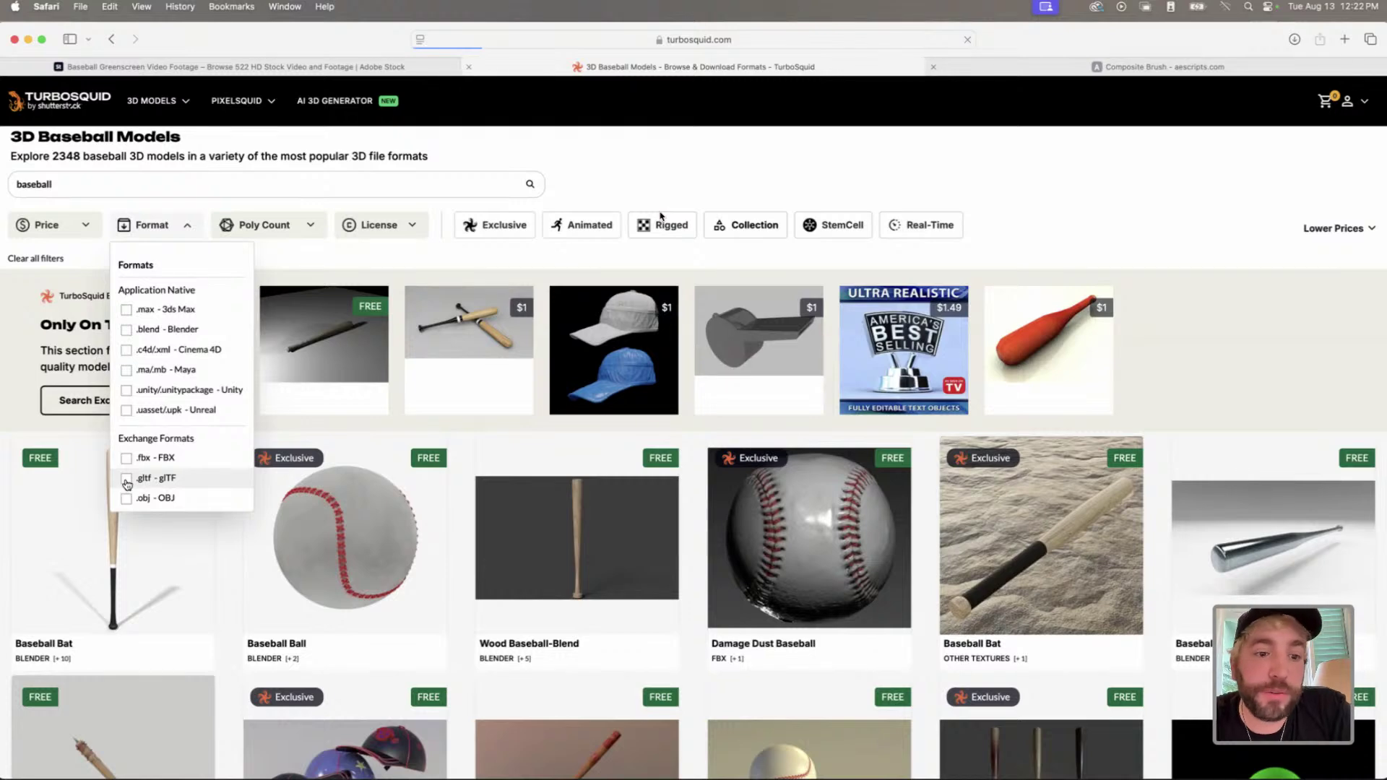
scroll(108, 468, down, 3)
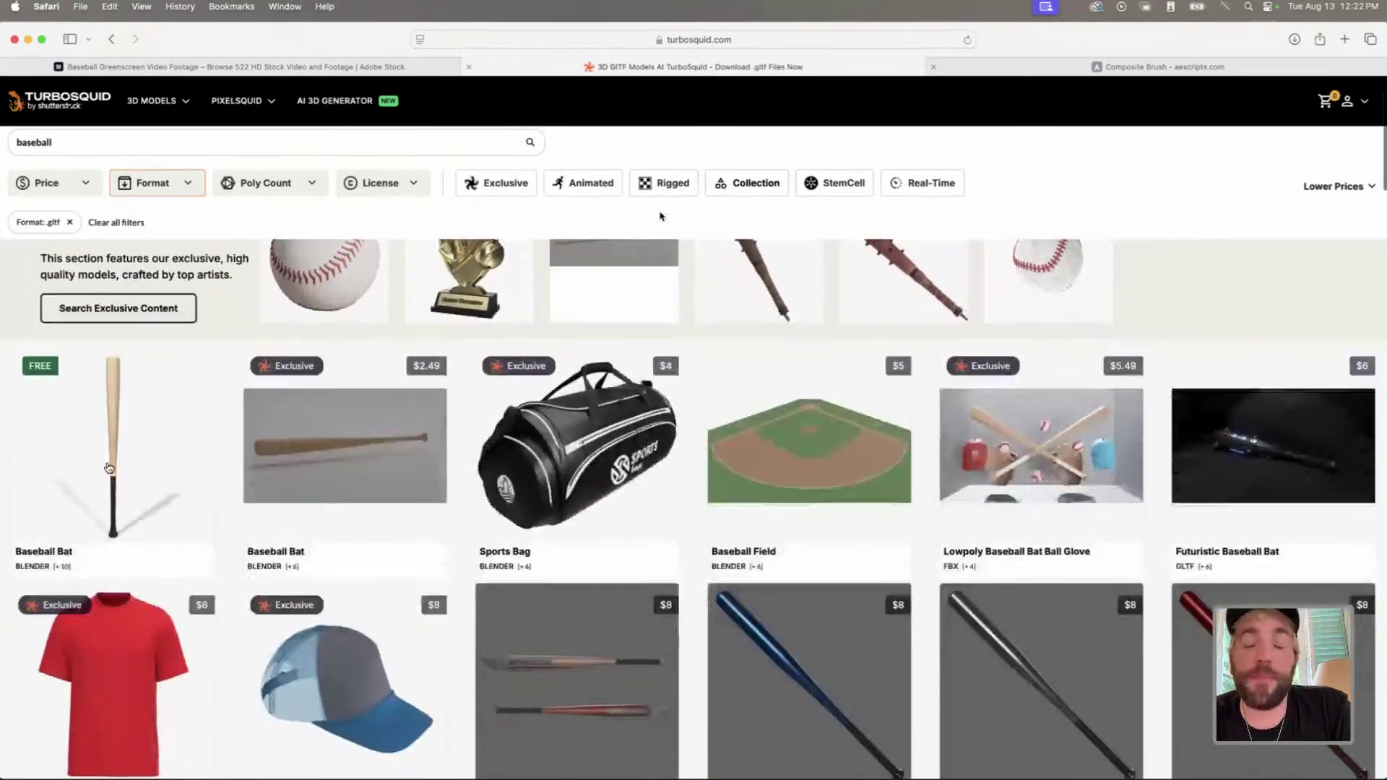
mouse_move(110, 468)
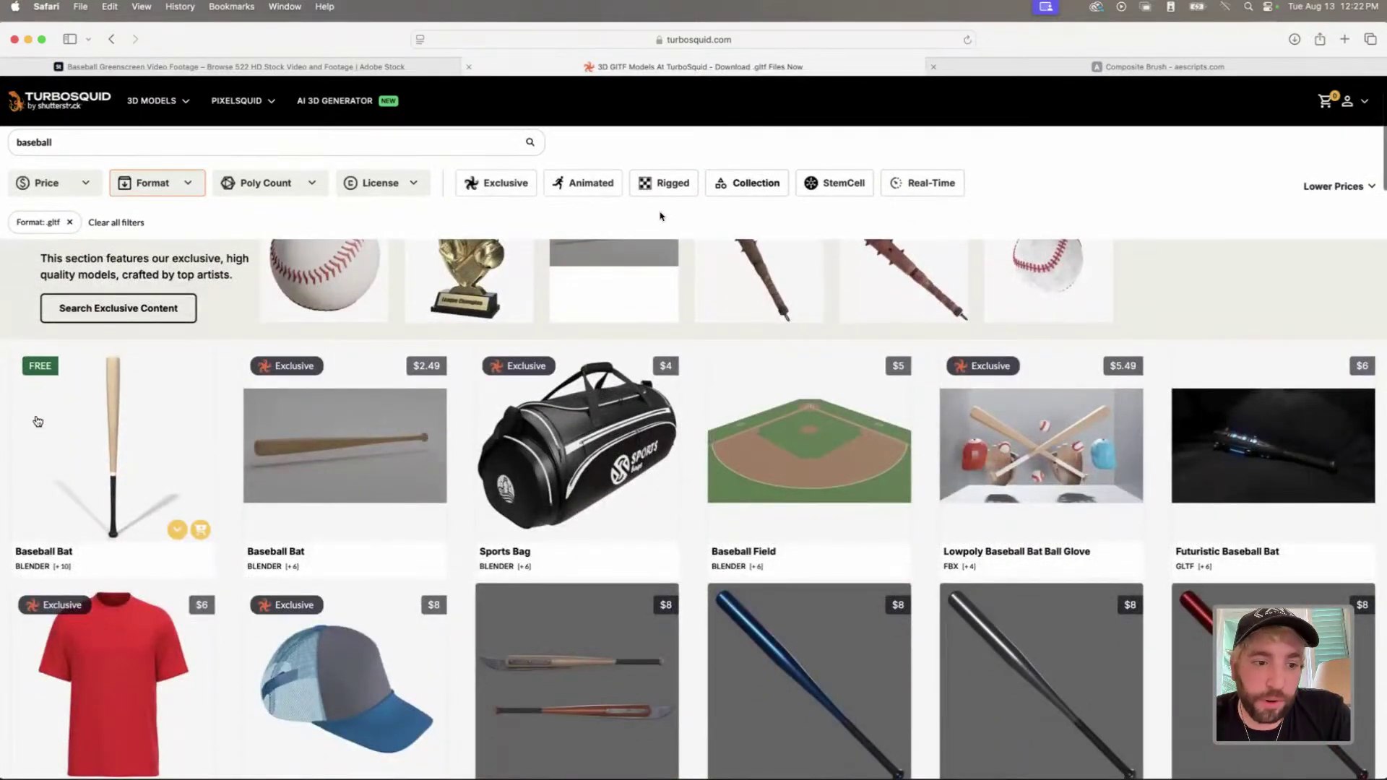
scroll(149, 385, up, 3)
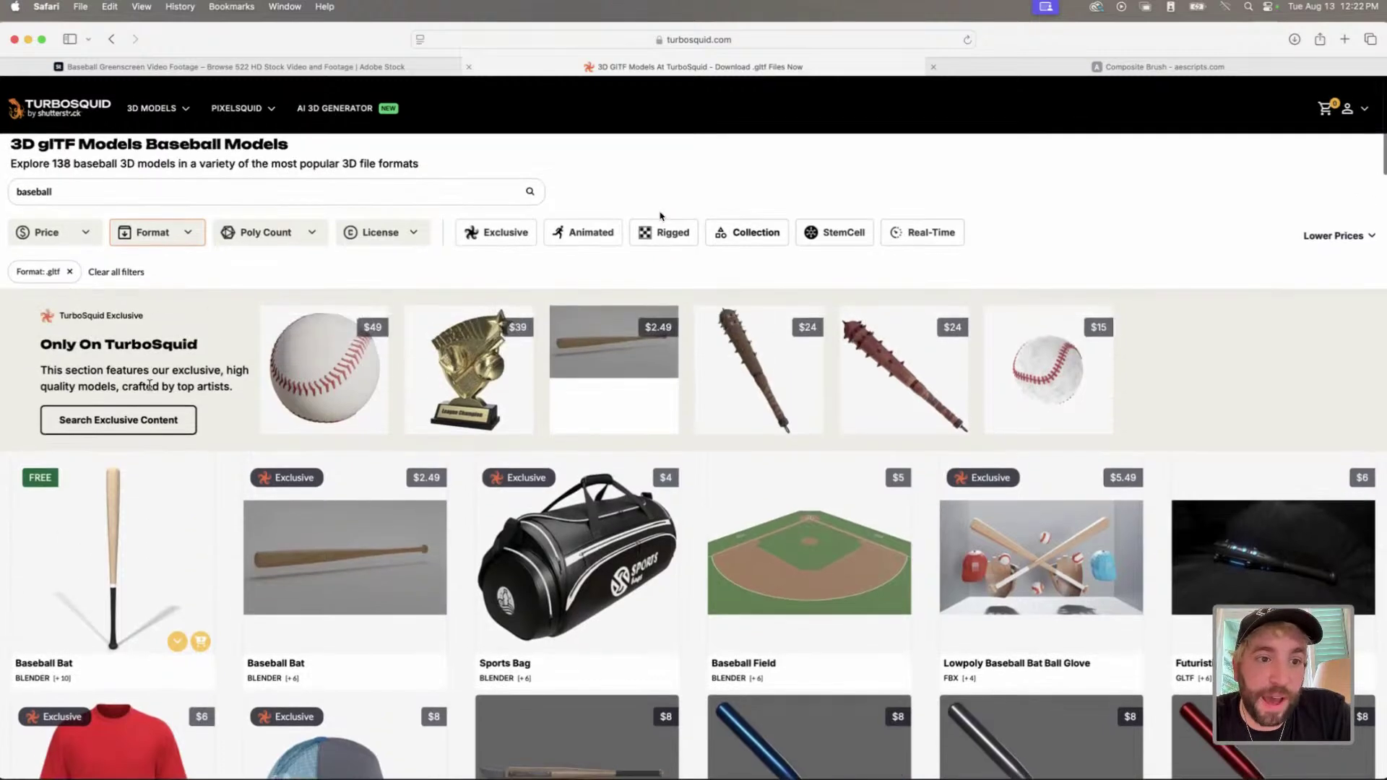
scroll(149, 385, down, 5)
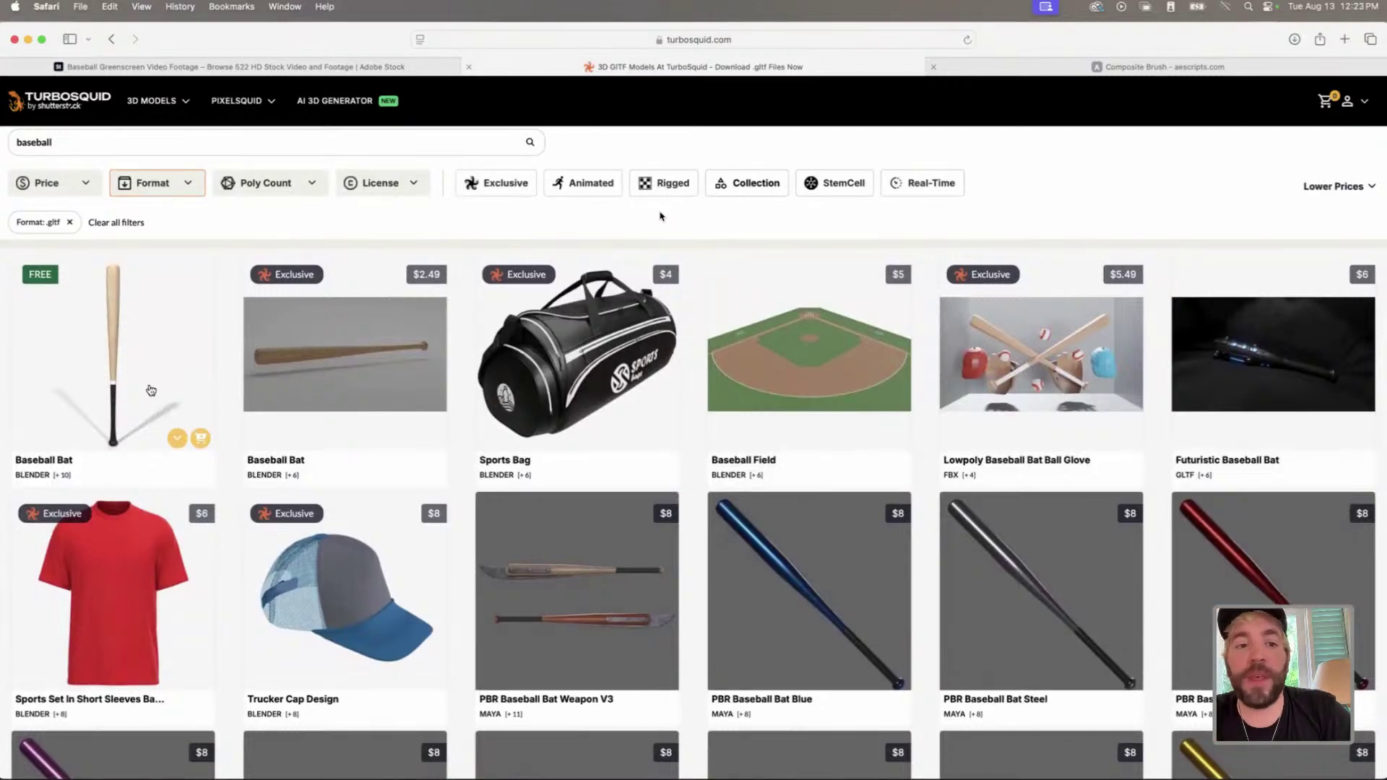
scroll(151, 390, down, 1)
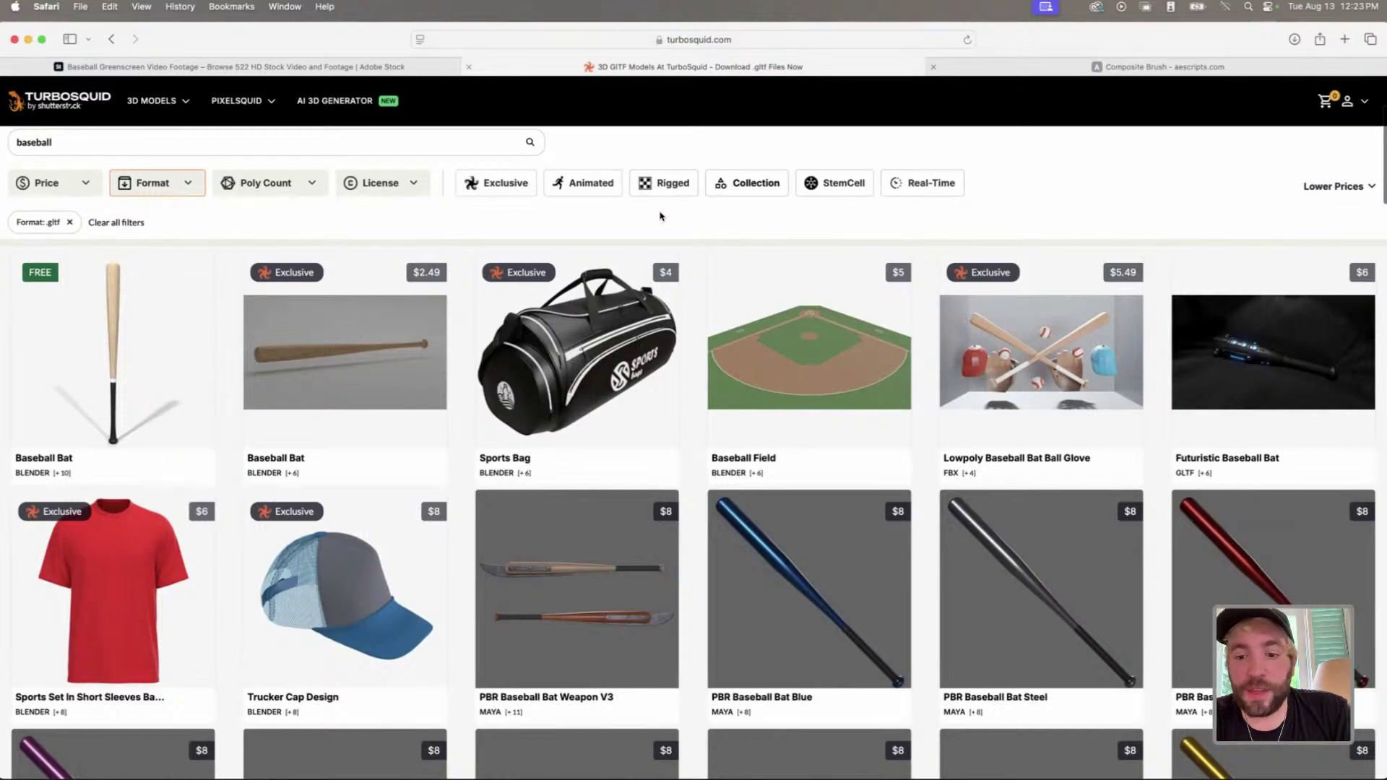
- Switch to After Effects and scrub the 5 Baseball Bat composition to 0:00:02:08
key(super+Tab)
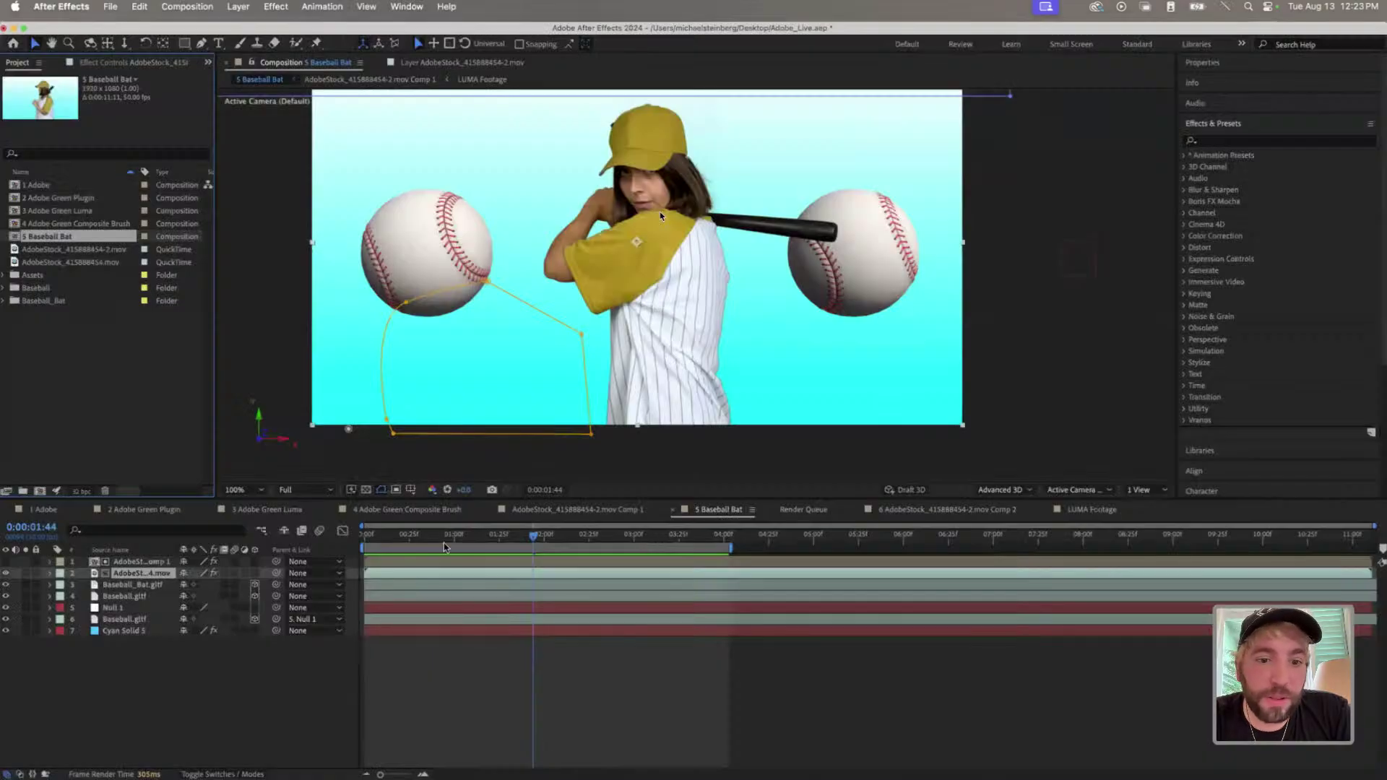
mouse_move(443, 546)
mouse_down()
mouse_move(353, 537)
mouse_move(460, 530)
mouse_up()
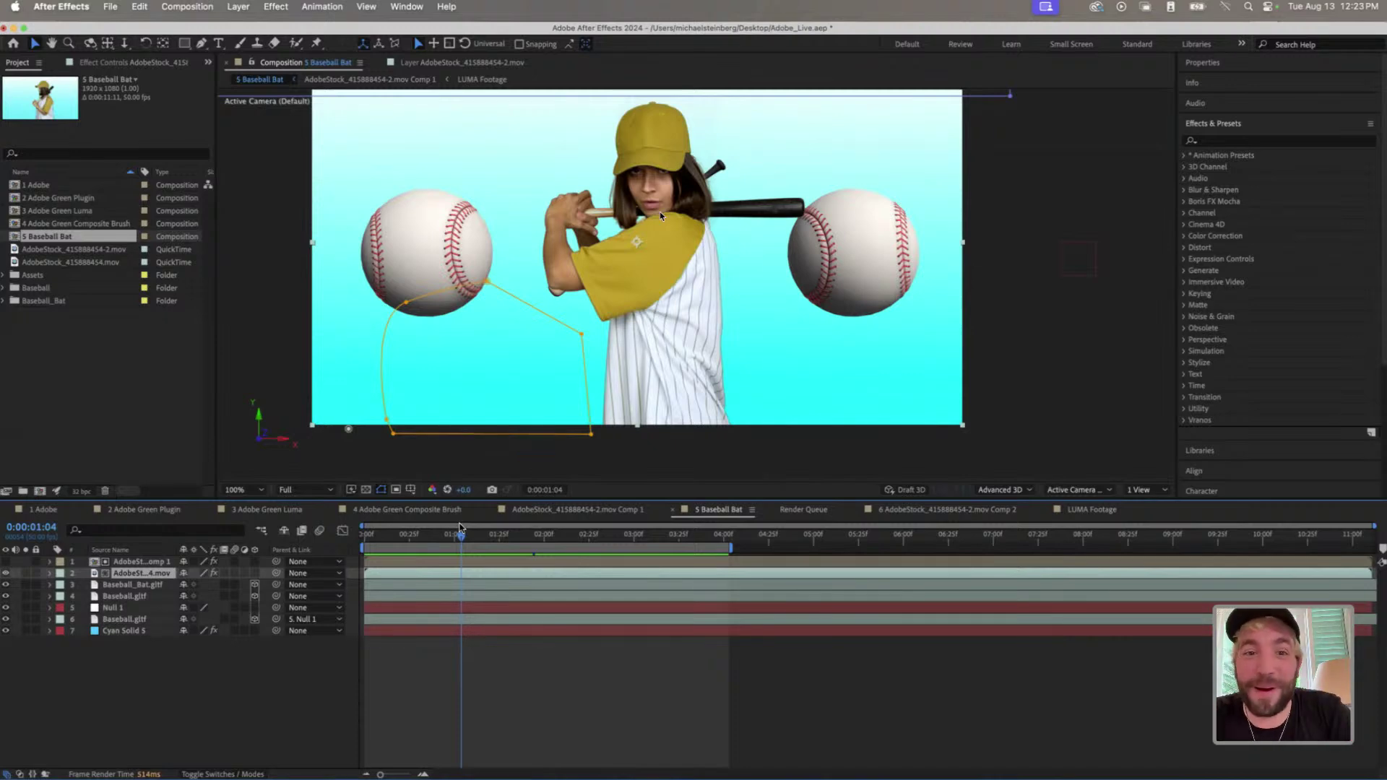
drag(455, 533, 557, 533)
- Review the scale of all layers in the composition, collapse it again, and leave only the visible AdobeStock footage layer selected
click(138, 562)
key(super+a)
key(s)
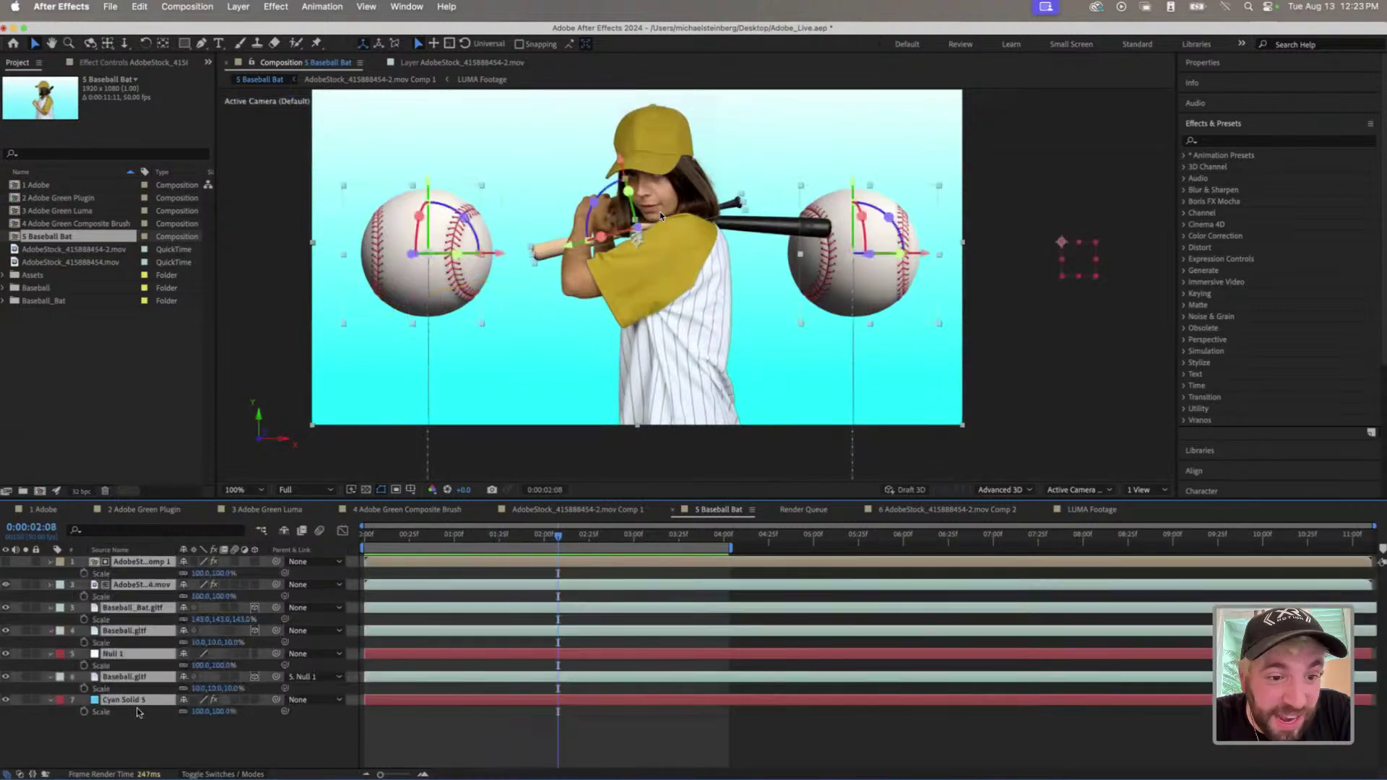
key(s)
click(140, 704)
click(141, 574)
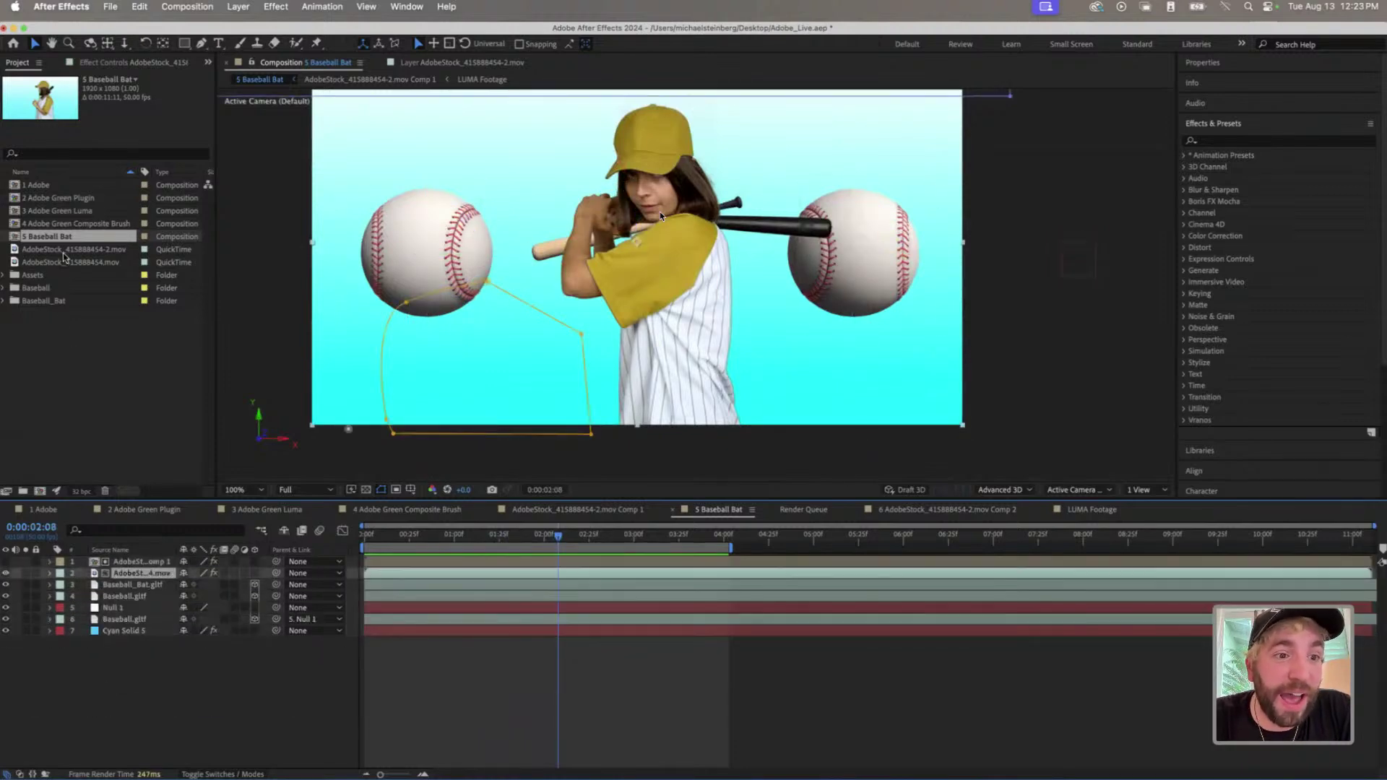
- Import Baseball.gltf from the gltf-2 folder in Downloads into the After Effects project
key(super+Tab)
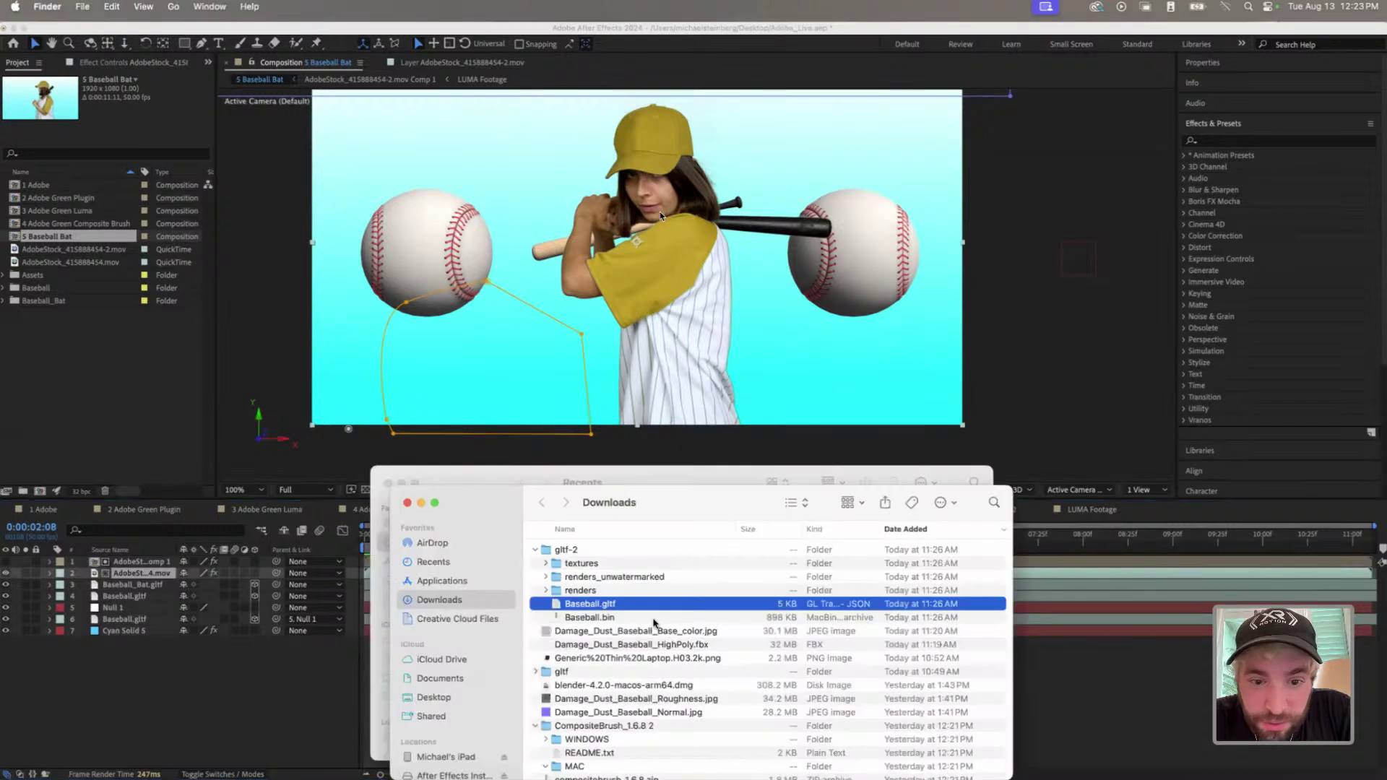
click(612, 614)
drag(612, 609, 108, 433)
- Hide the existing bat, baseball and null layers and add Baseball.gltf from the project's first Baseball folder as the top layer
drag(6, 585, 6, 615)
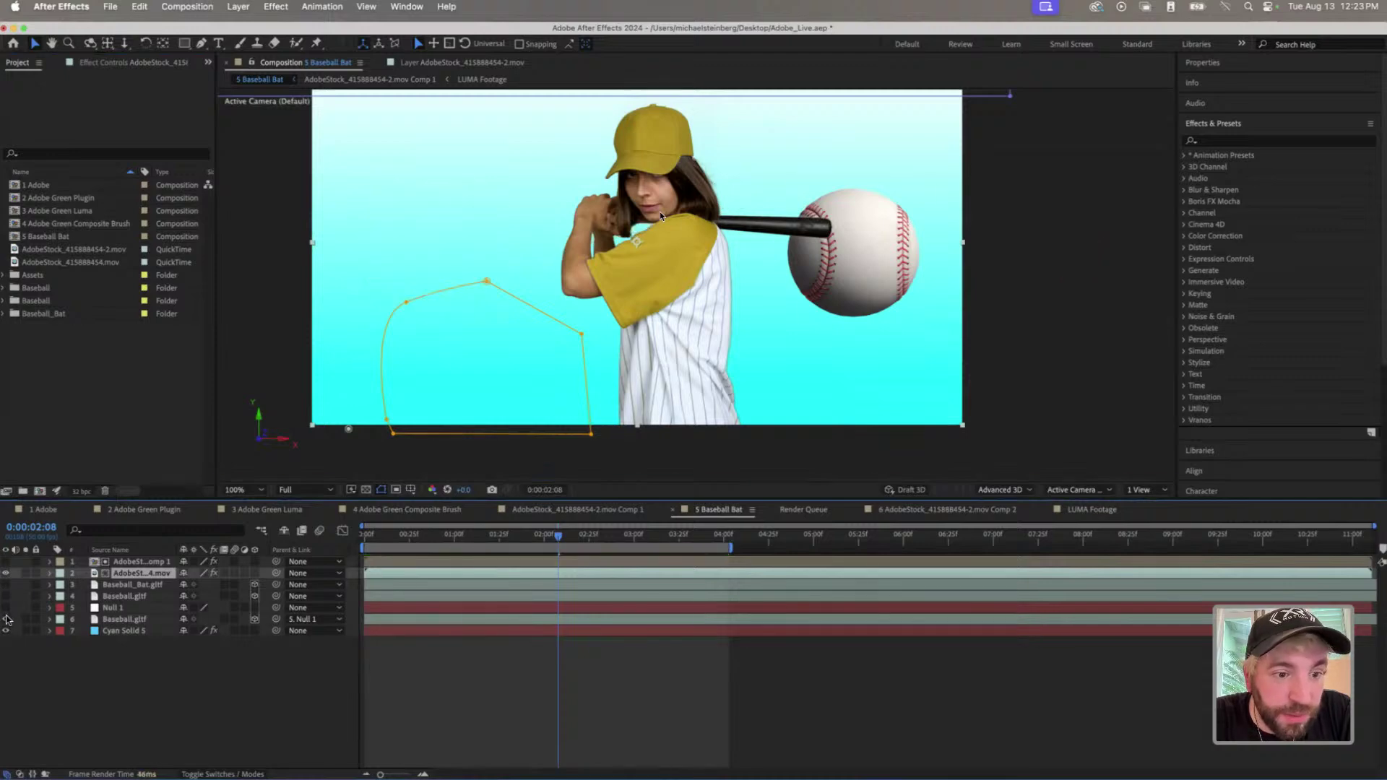
click(79, 383)
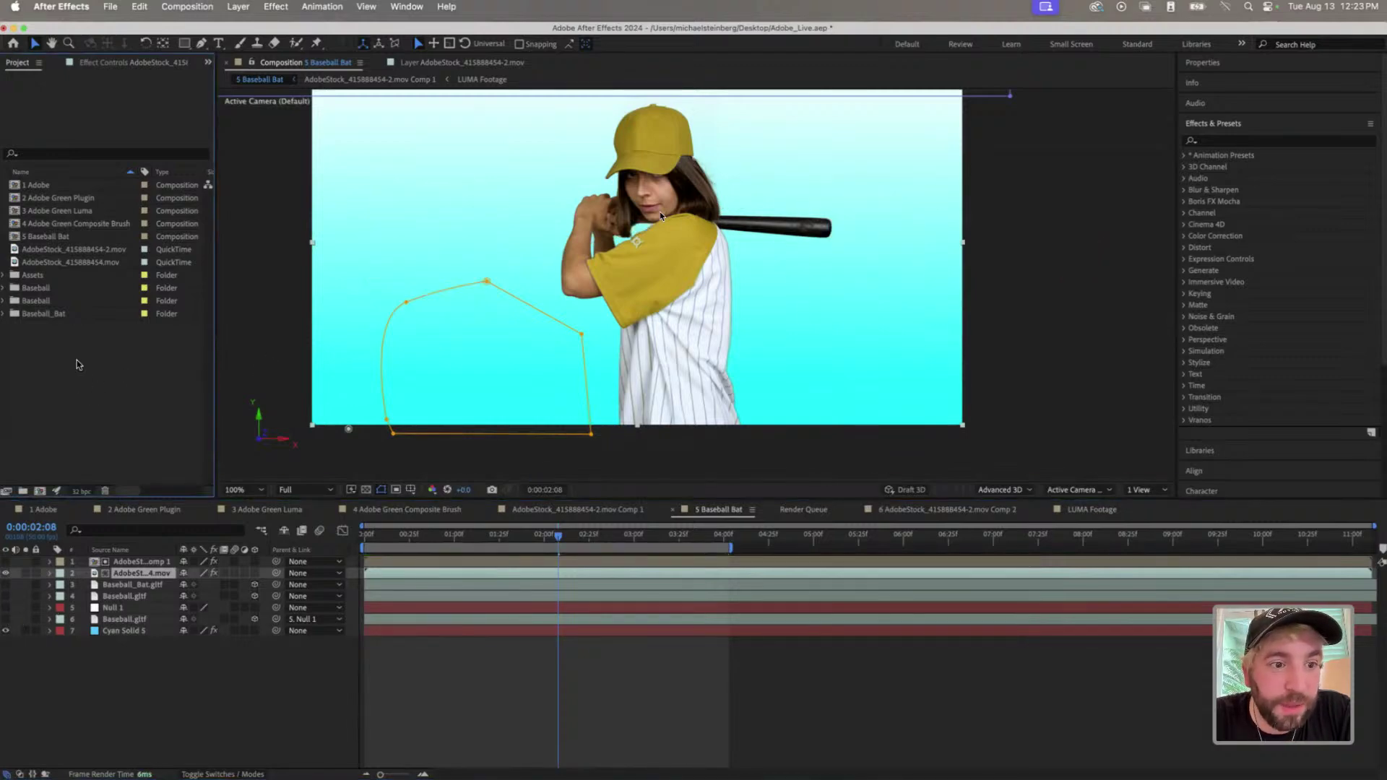
click(45, 275)
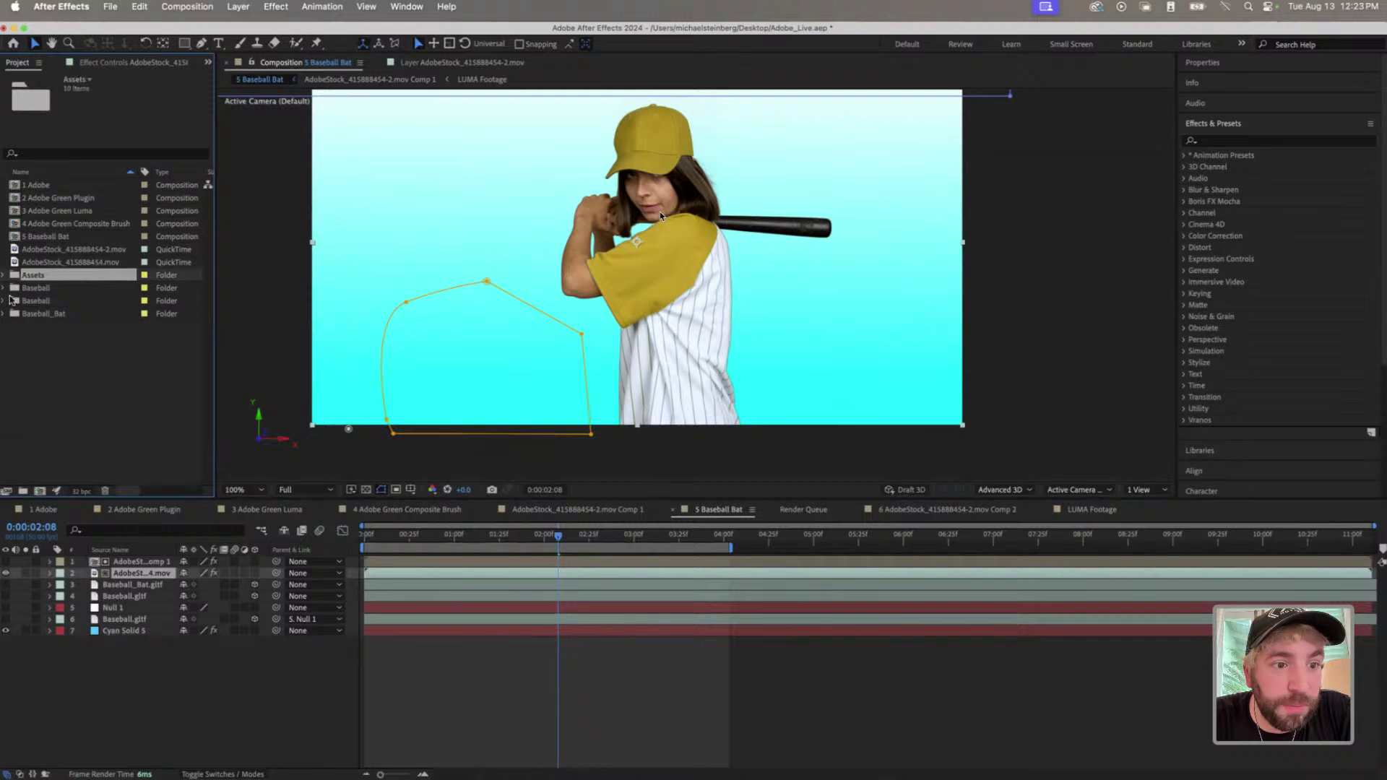
click(5, 289)
click(72, 314)
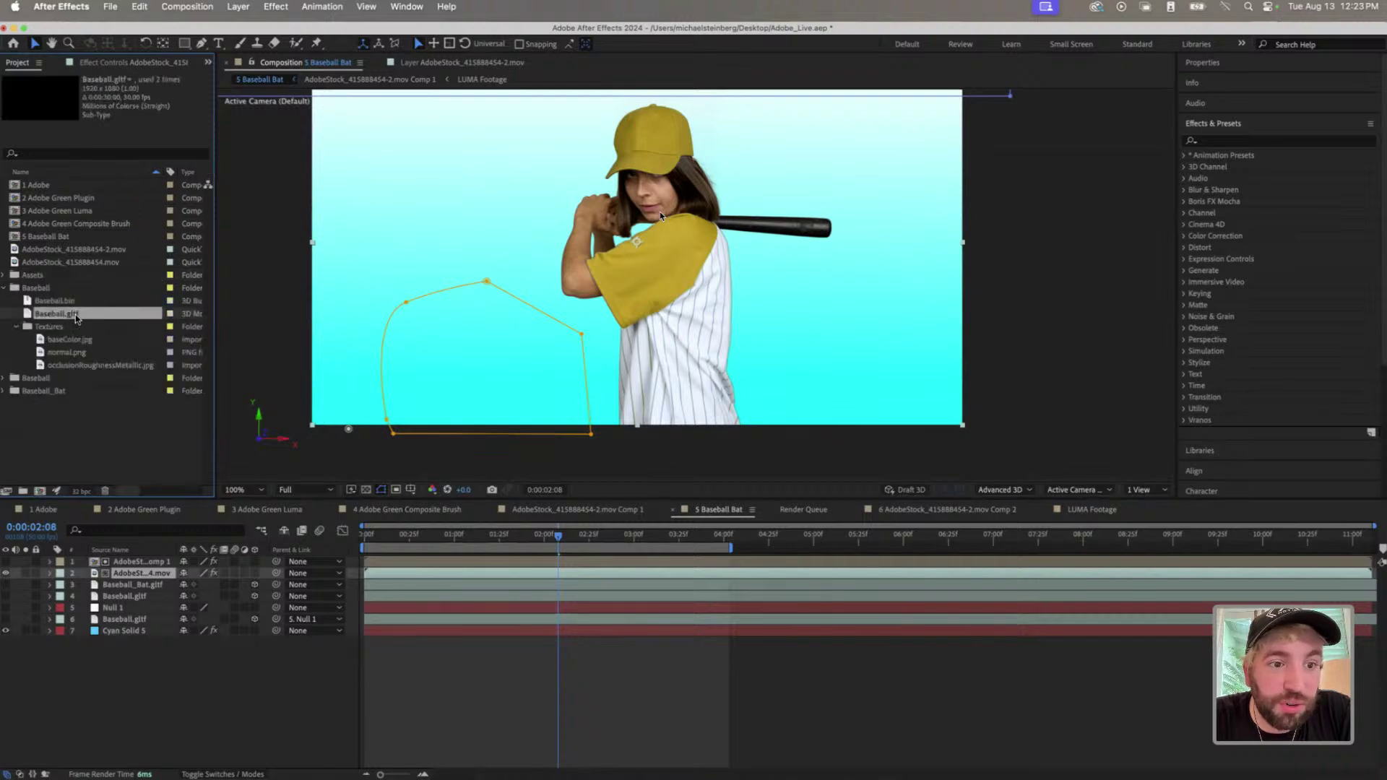
drag(76, 318, 130, 565)
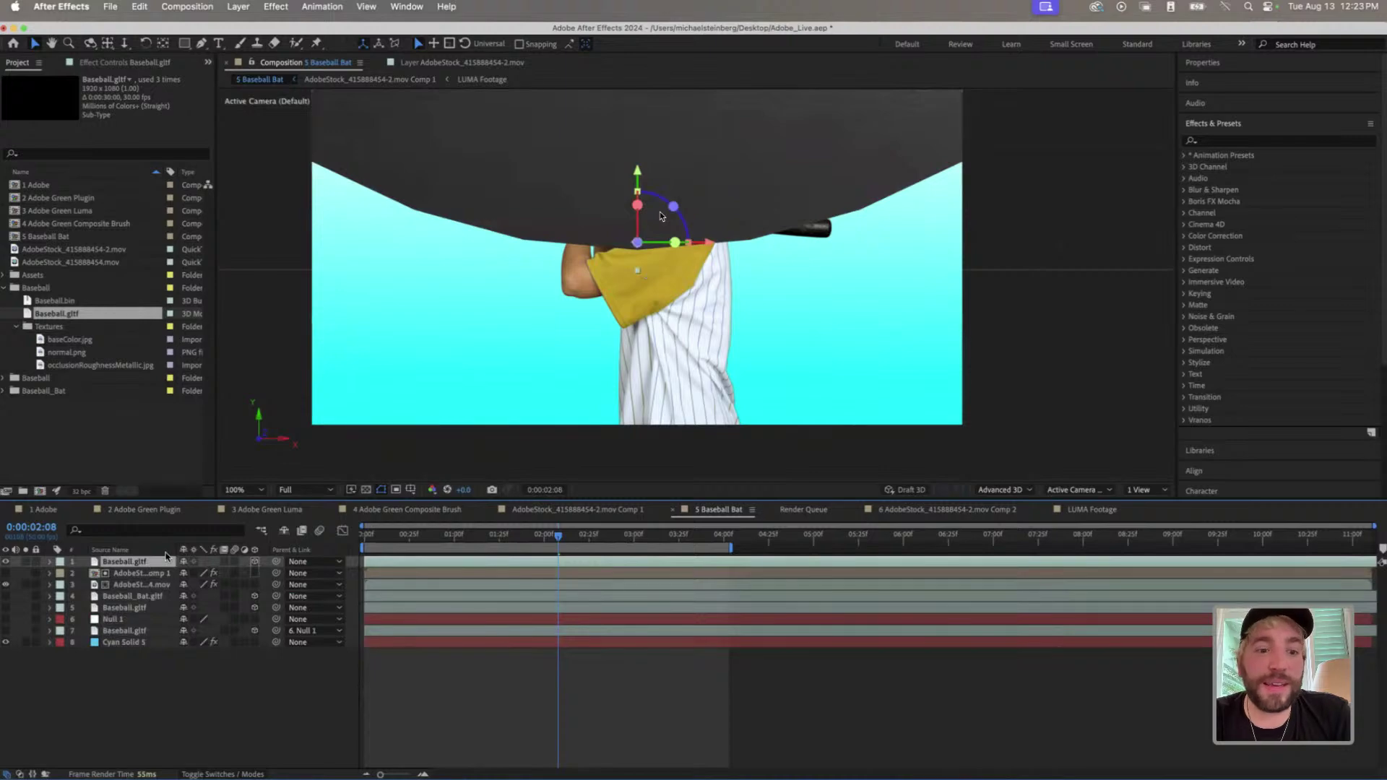
key(p)
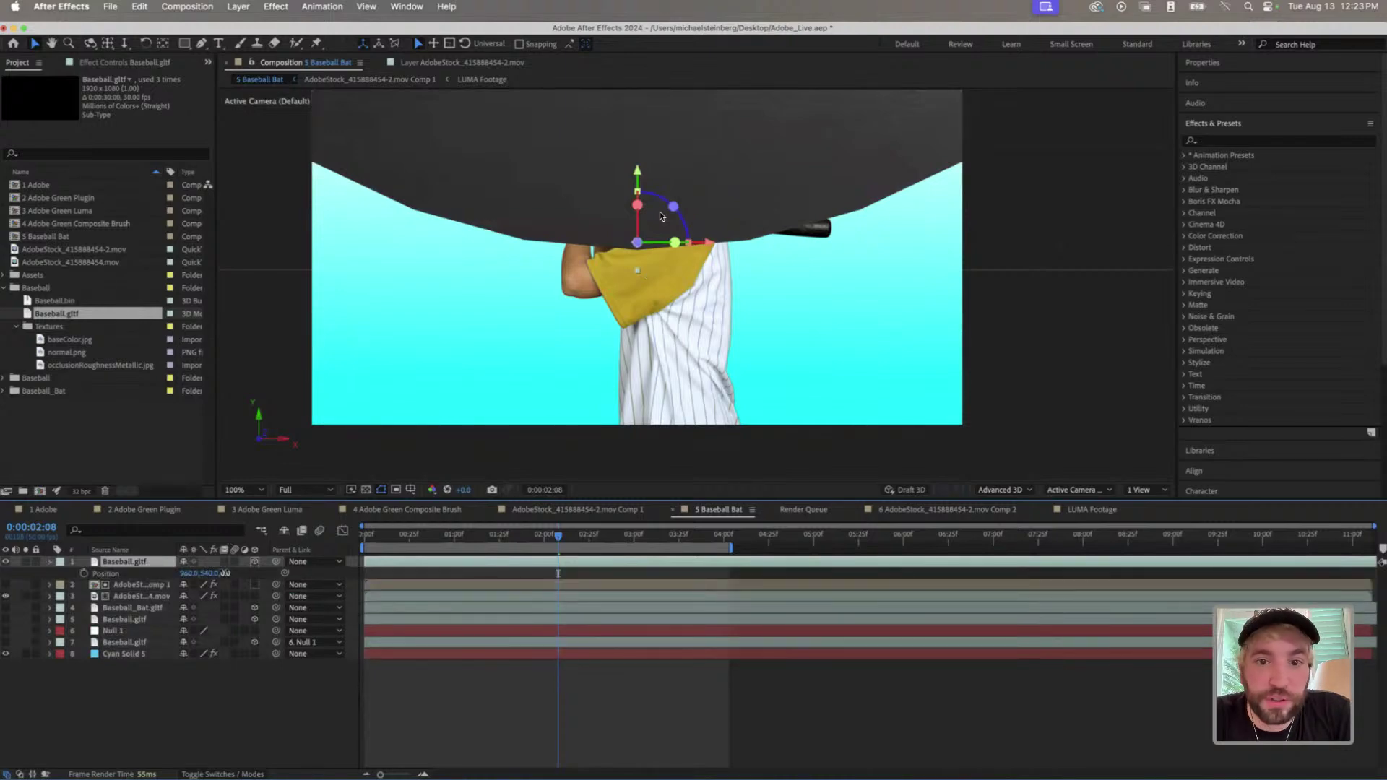
drag(661, 215, 1057, 334)
key(super+z)
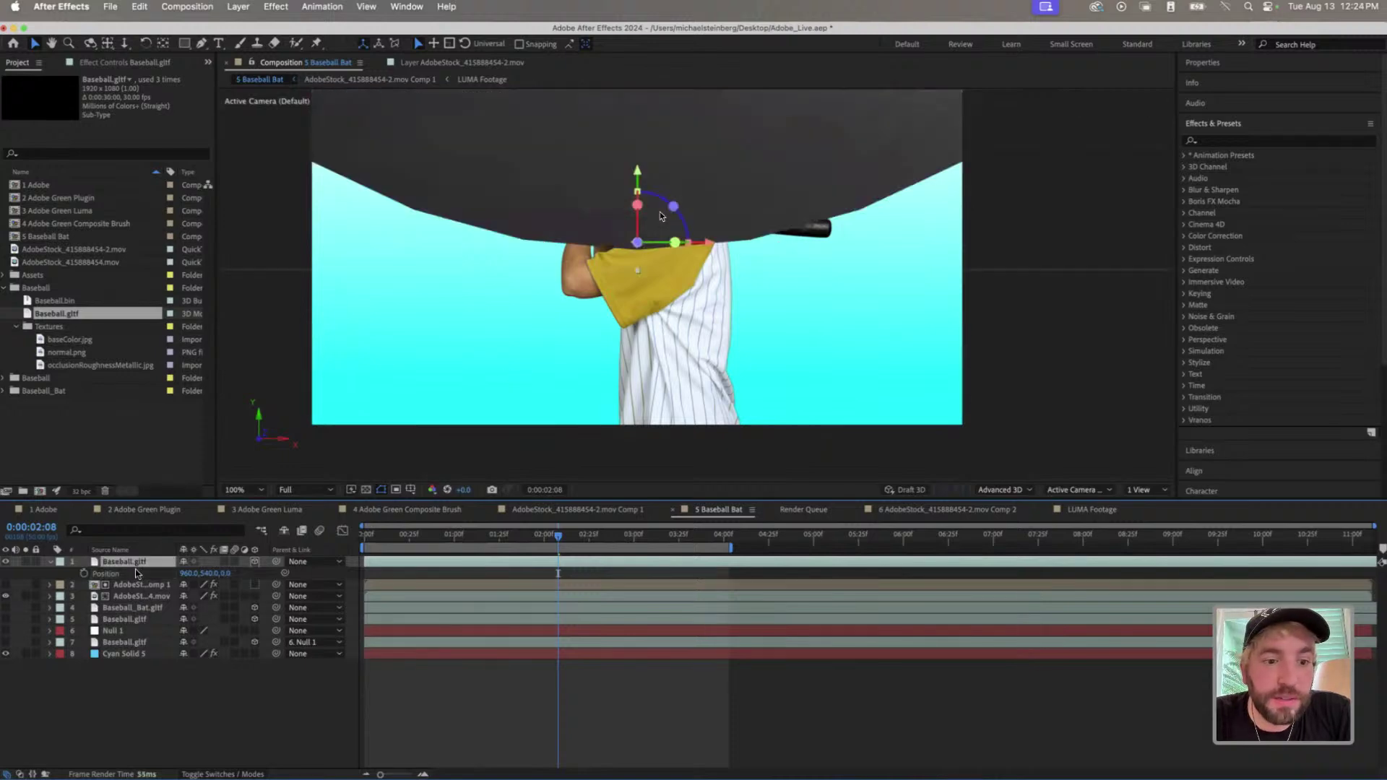
- Set the top Baseball.gltf layer's scale to 10%, and nudge it up to 11%
text(s)
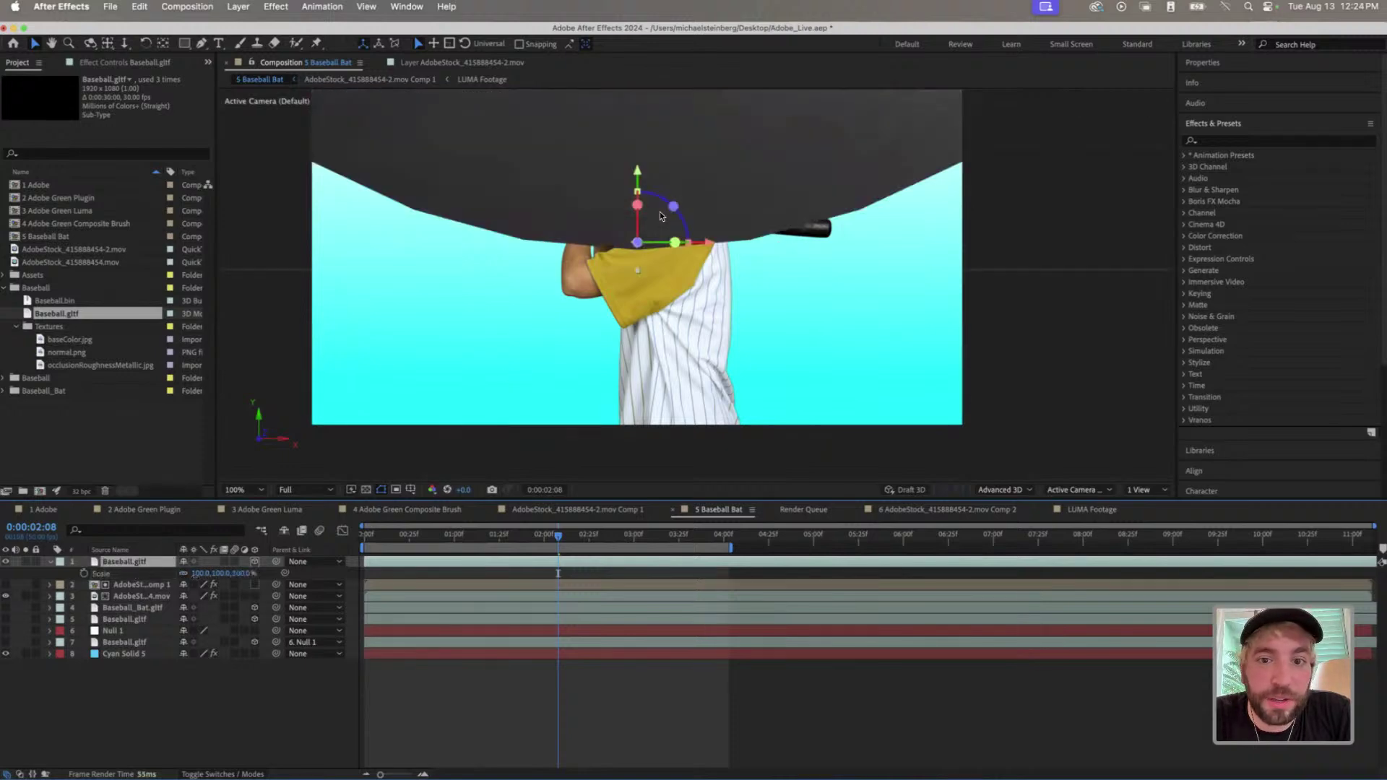
text(10)
key(Return)
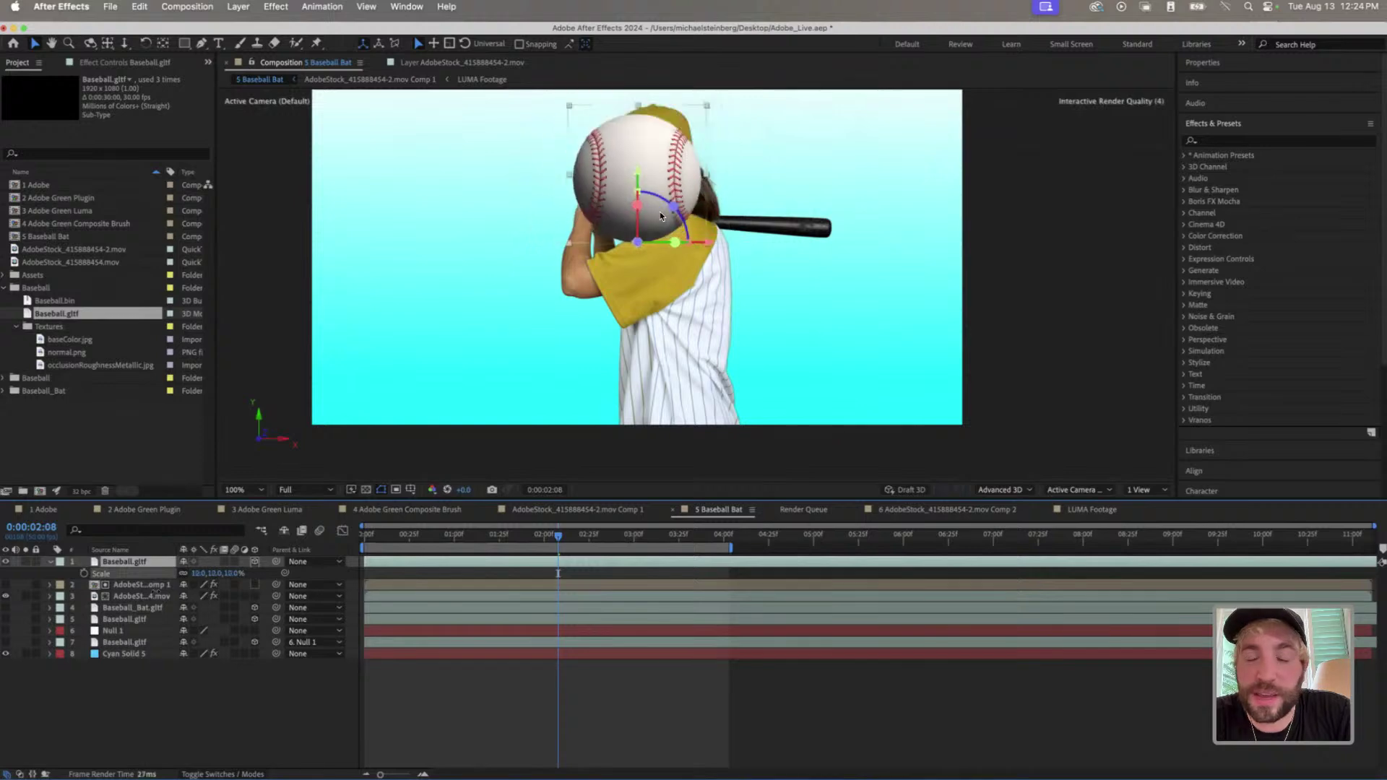
key(alt+KP_Add)
key(alt+KP_Add)
- Move the top Baseball.gltf layer beside the batter, to about position 402, 828, 0
key(p)
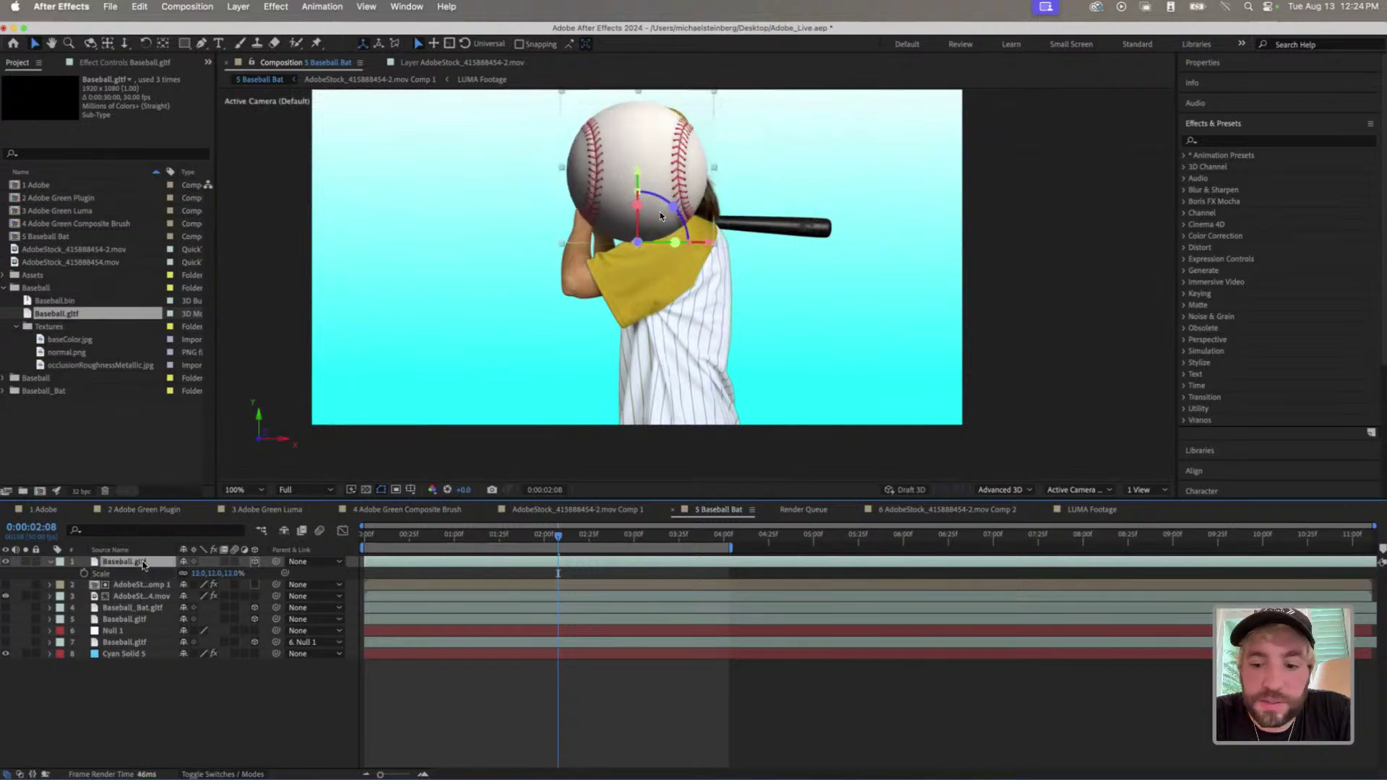
drag(224, 573, 450, 519)
key(super+z)
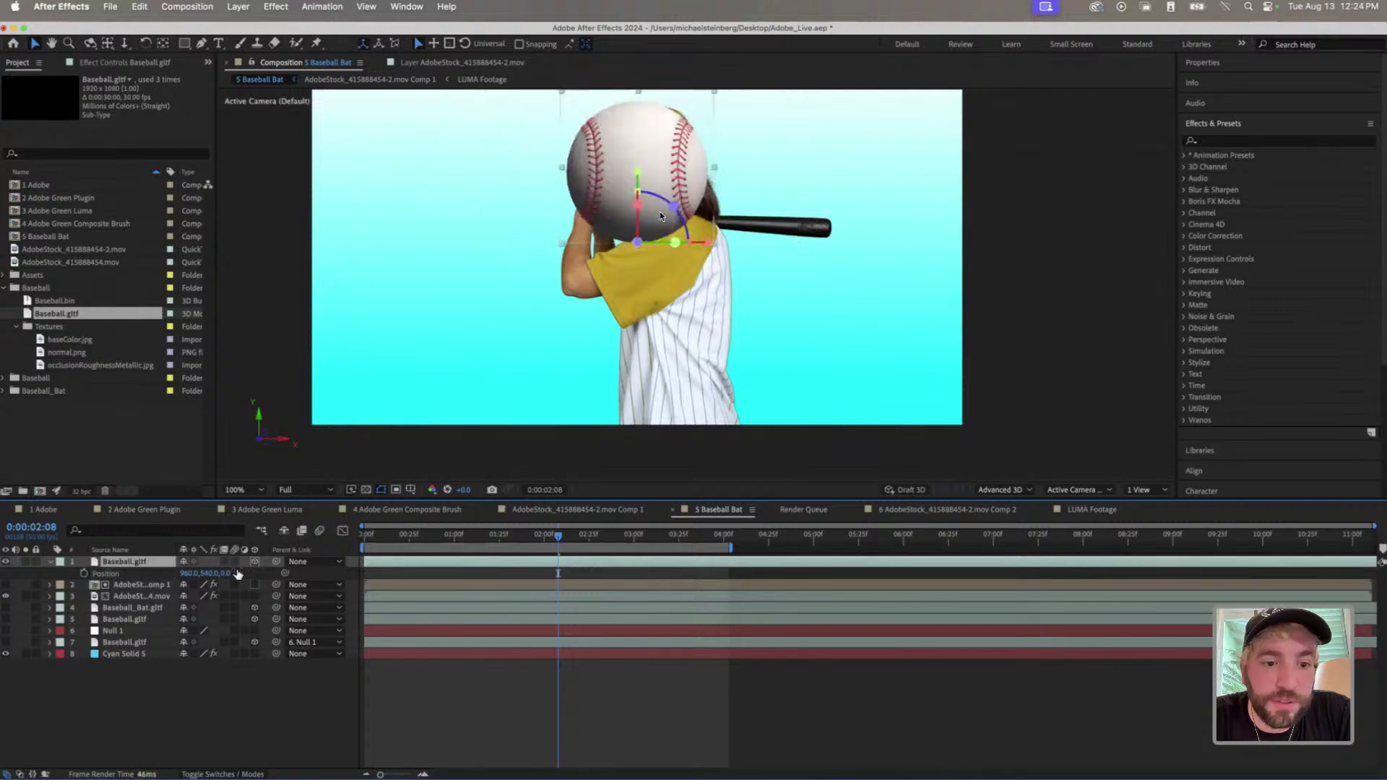
drag(207, 574, 69, 573)
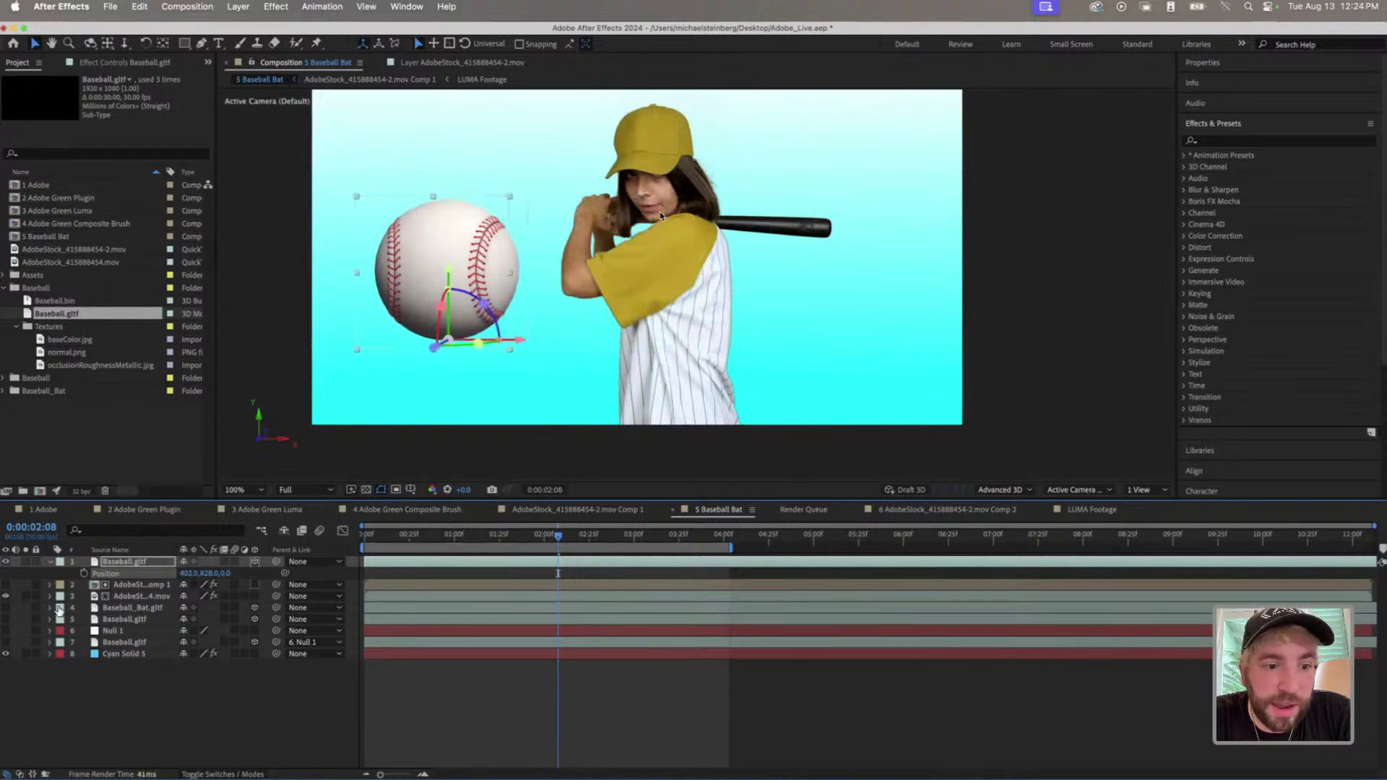
- Keyframe the baseball's position at 0:00:02:08 and straight below the frame at 0:00:00:00, and preview it rising into view
click(83, 573)
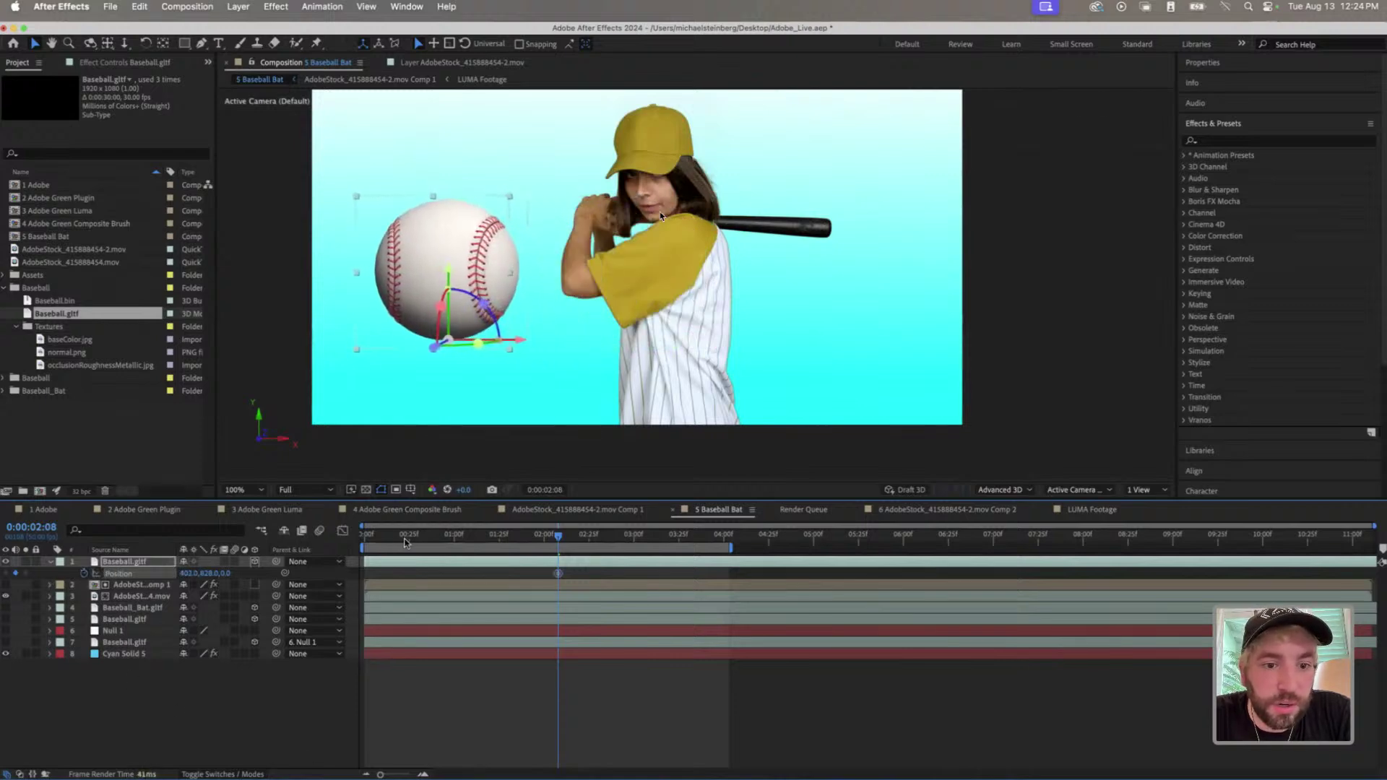
click(405, 542)
key(Home)
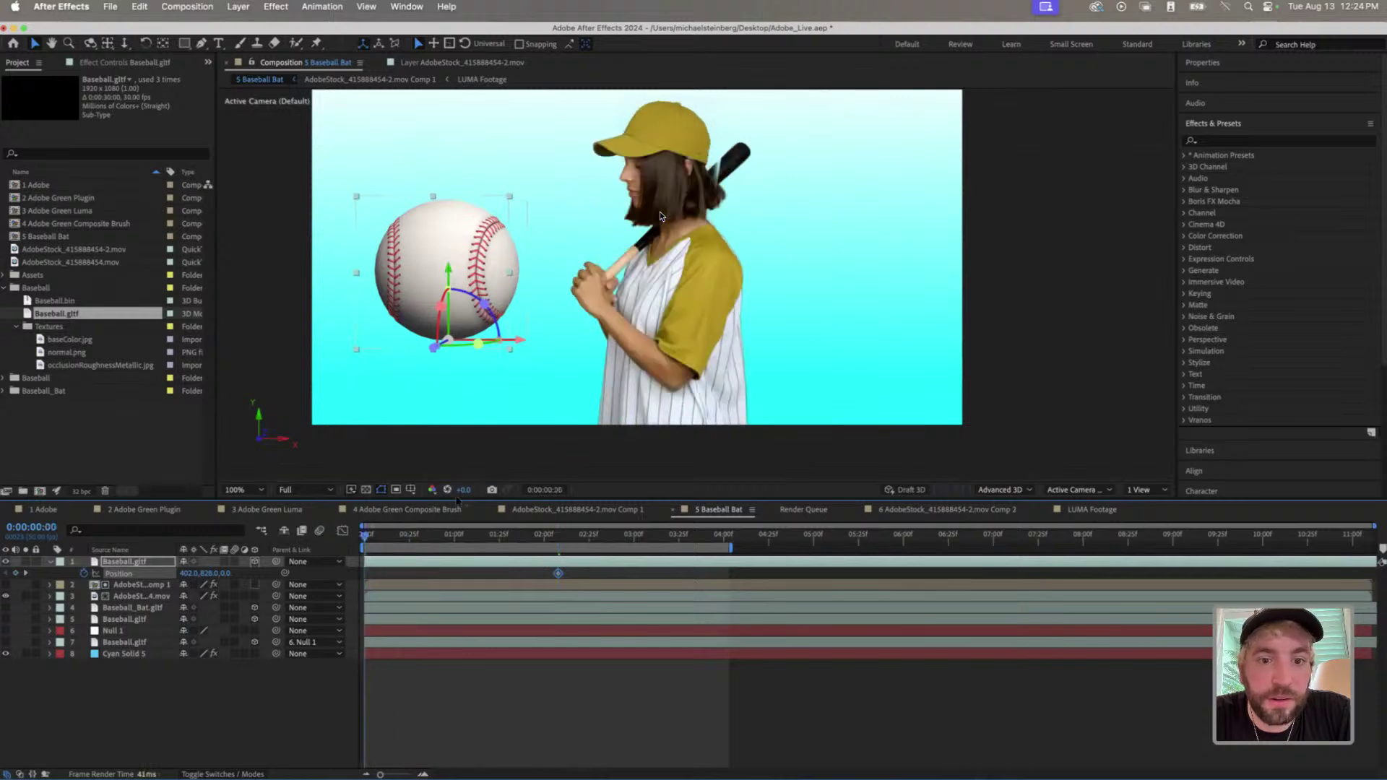
drag(449, 273, 449, 535)
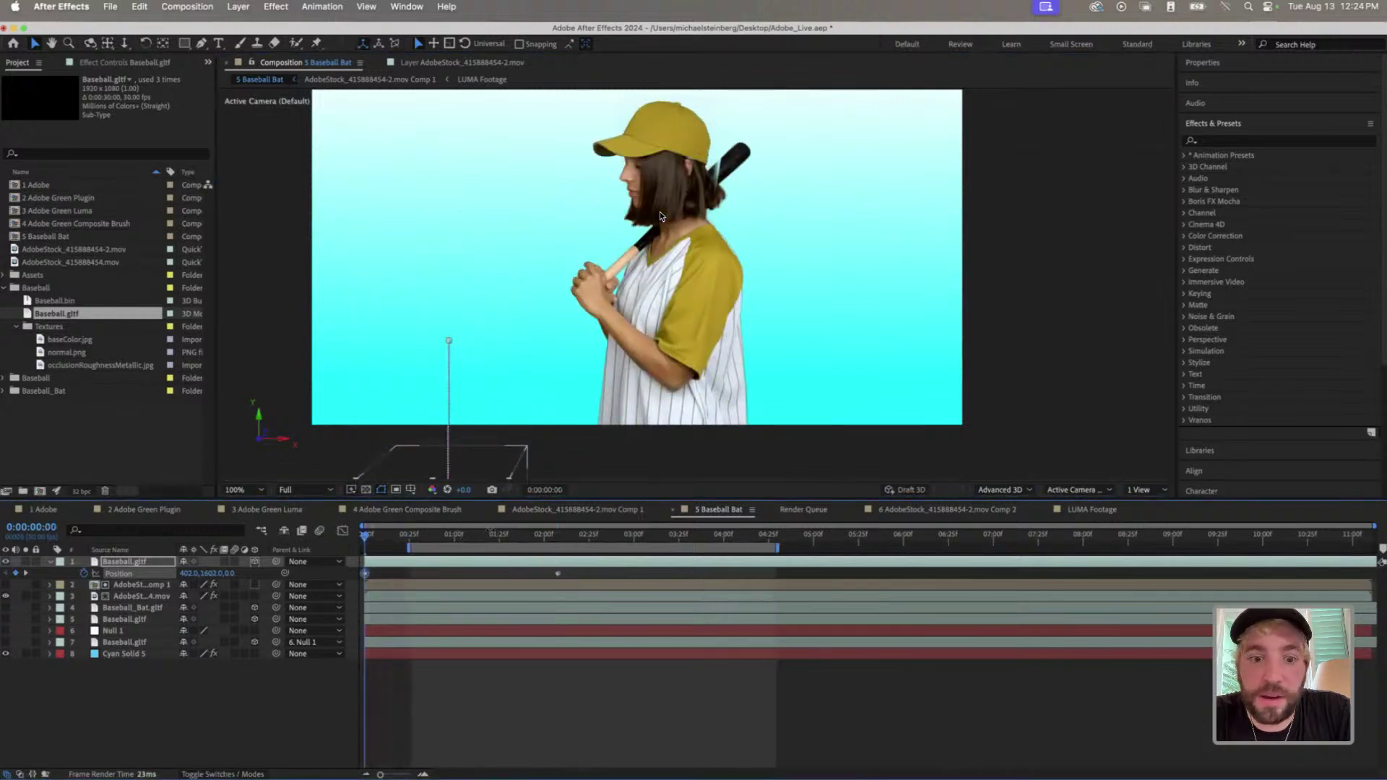
key(space)
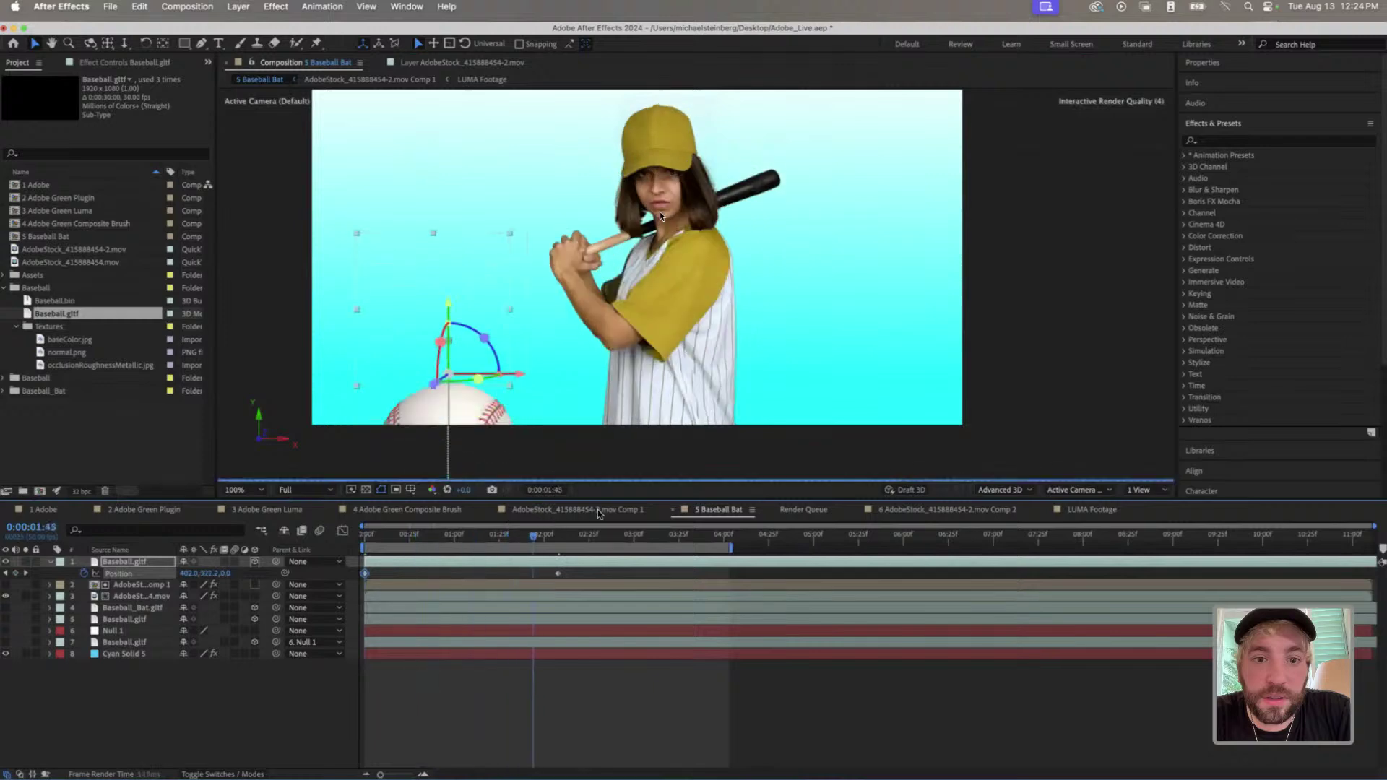
- Test the top Baseball.gltf layer's X Rotation, and center its anchor point in the layer content
key(r)
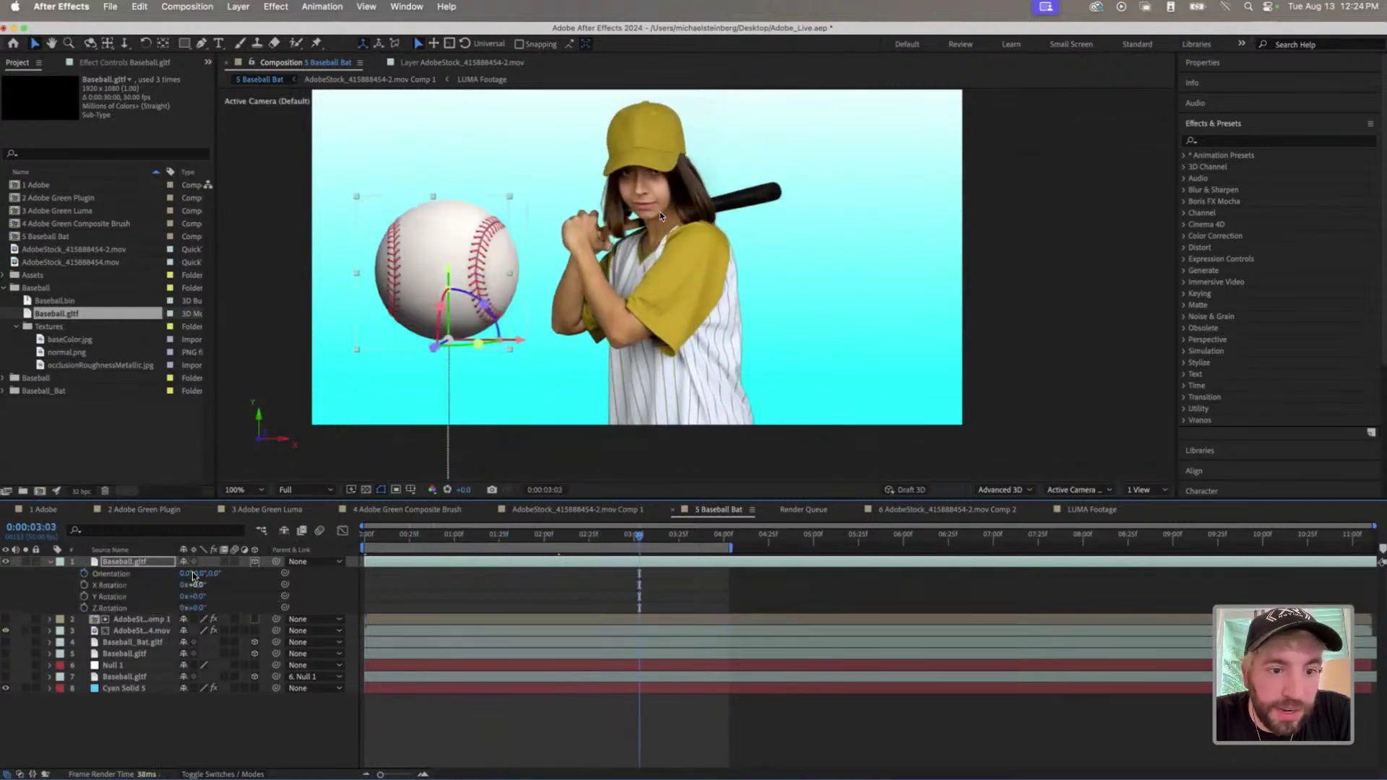
mouse_move(194, 586)
mouse_down()
mouse_move(377, 585)
mouse_move(185, 585)
mouse_up()
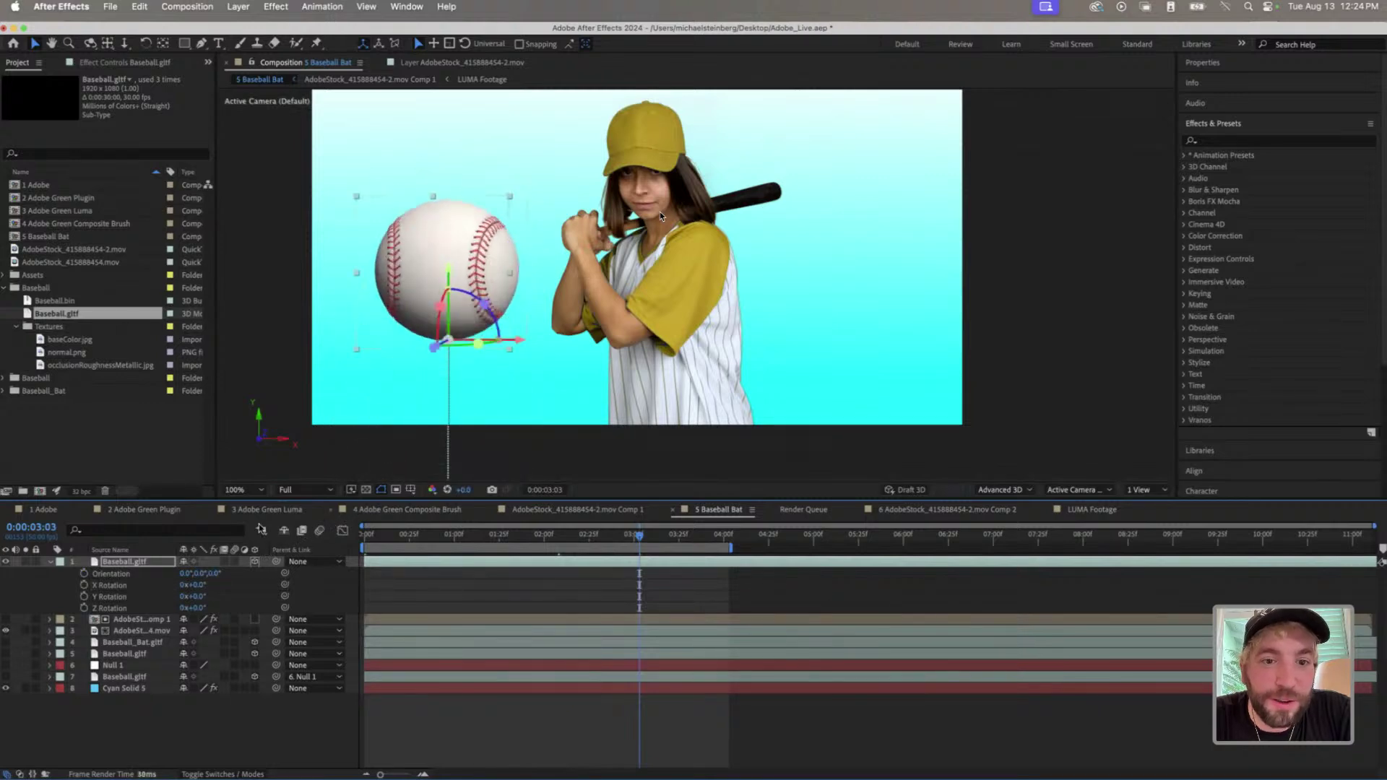
right_click(120, 565)
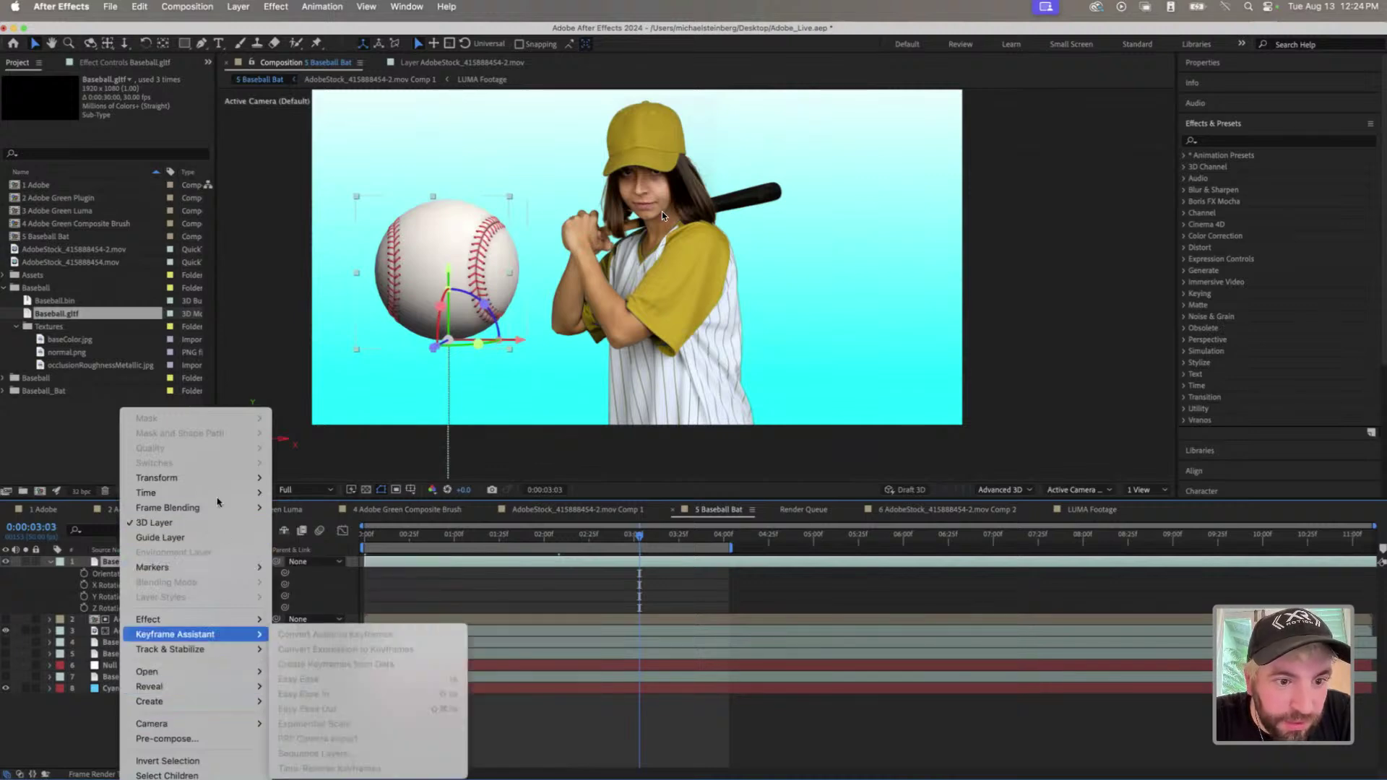
mouse_move(215, 479)
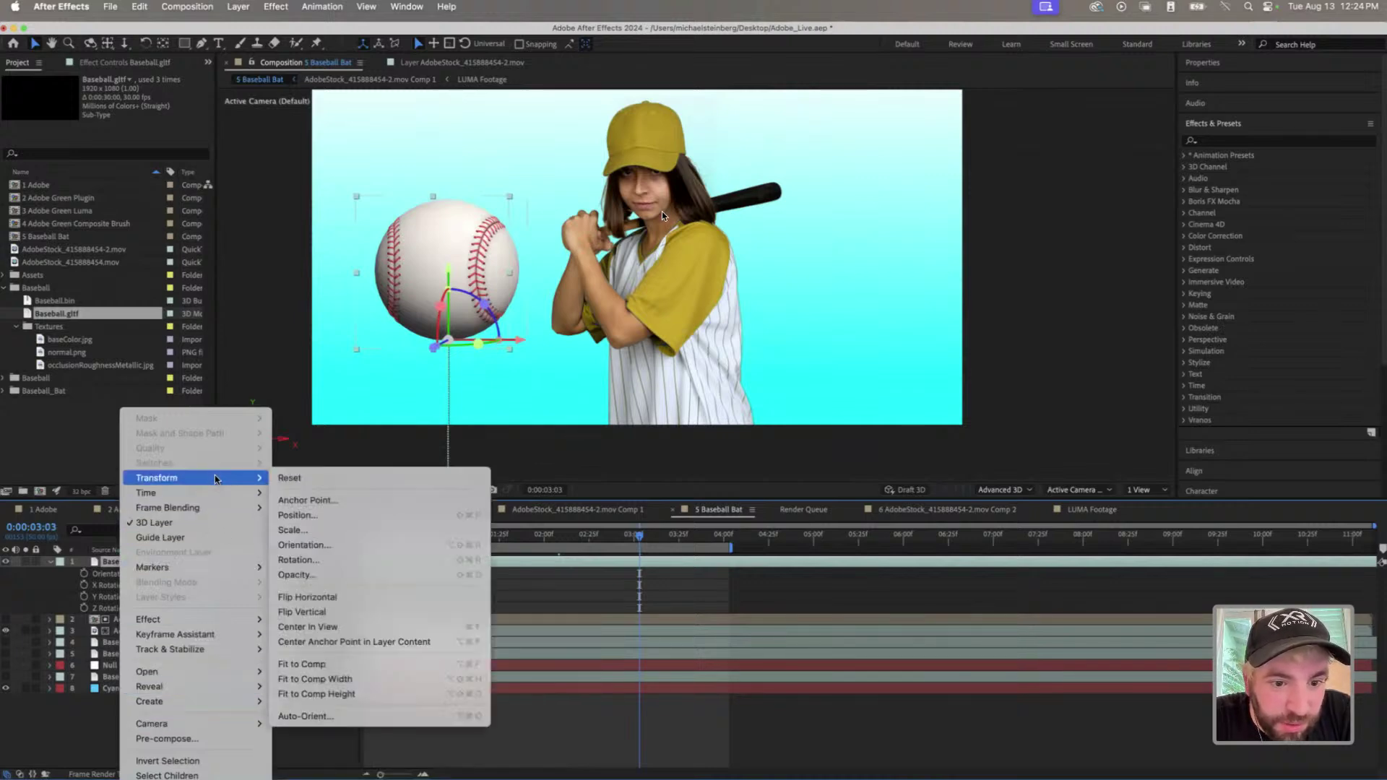
click(389, 644)
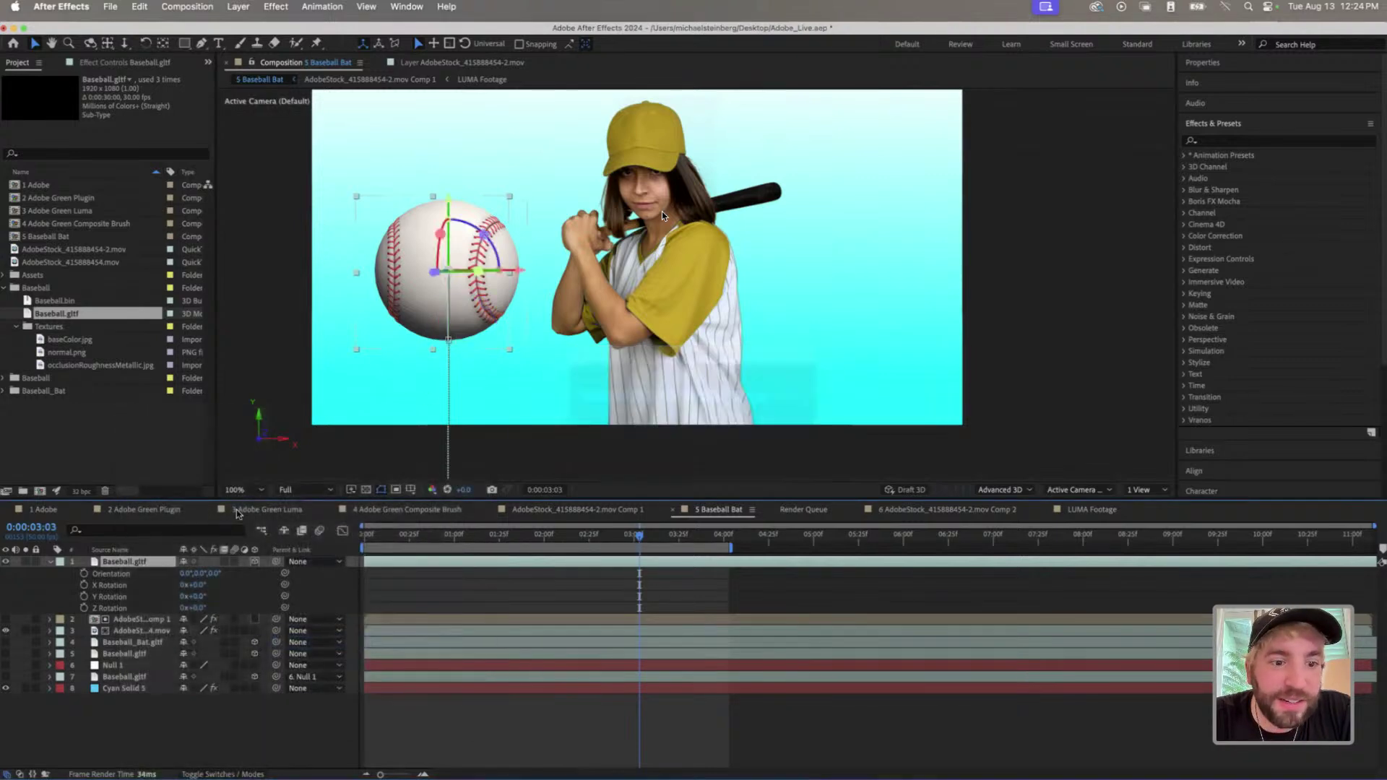
- Keyframe the top baseball's X Rotation at 2x+105° at 0:00:03:03 and 0x+105° at 0:00:00:00, and preview the spin
drag(201, 585, 312, 510)
key(Return)
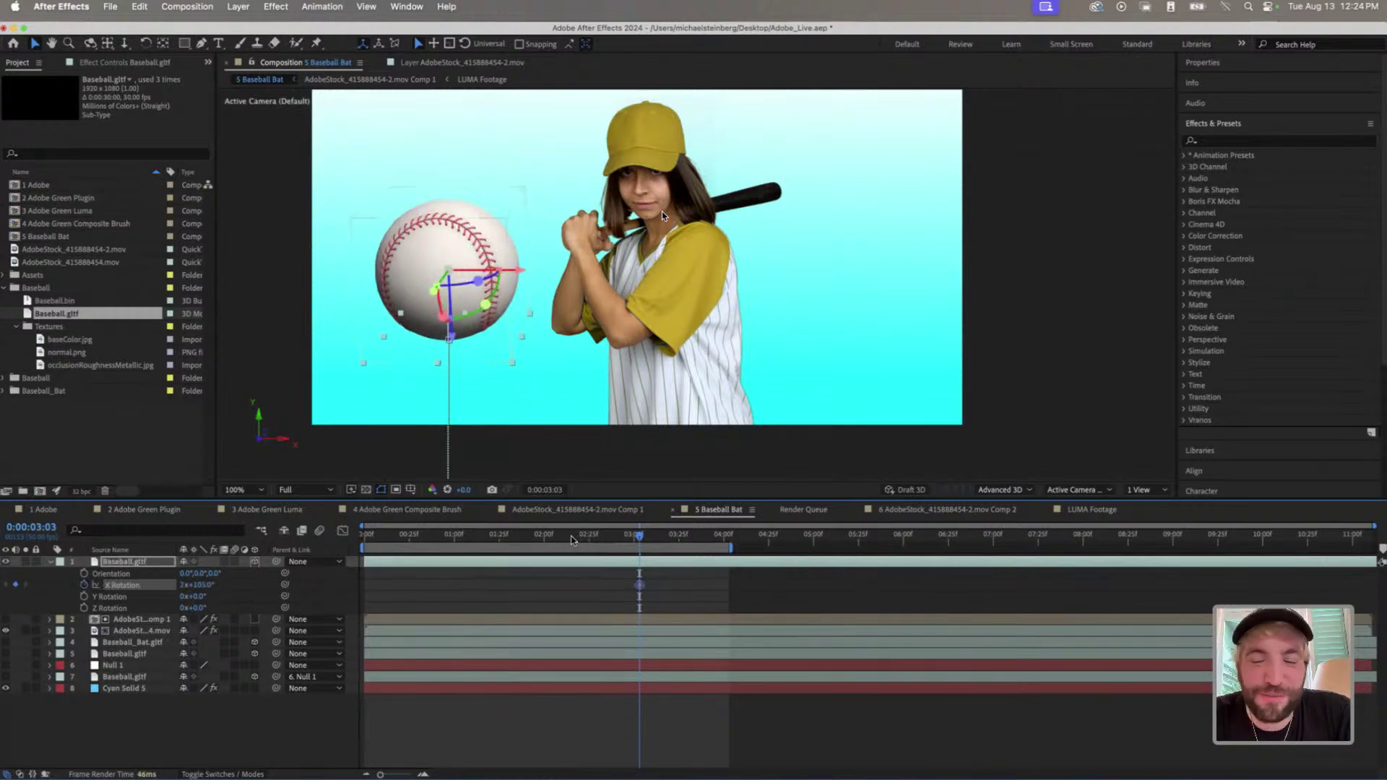
click(552, 535)
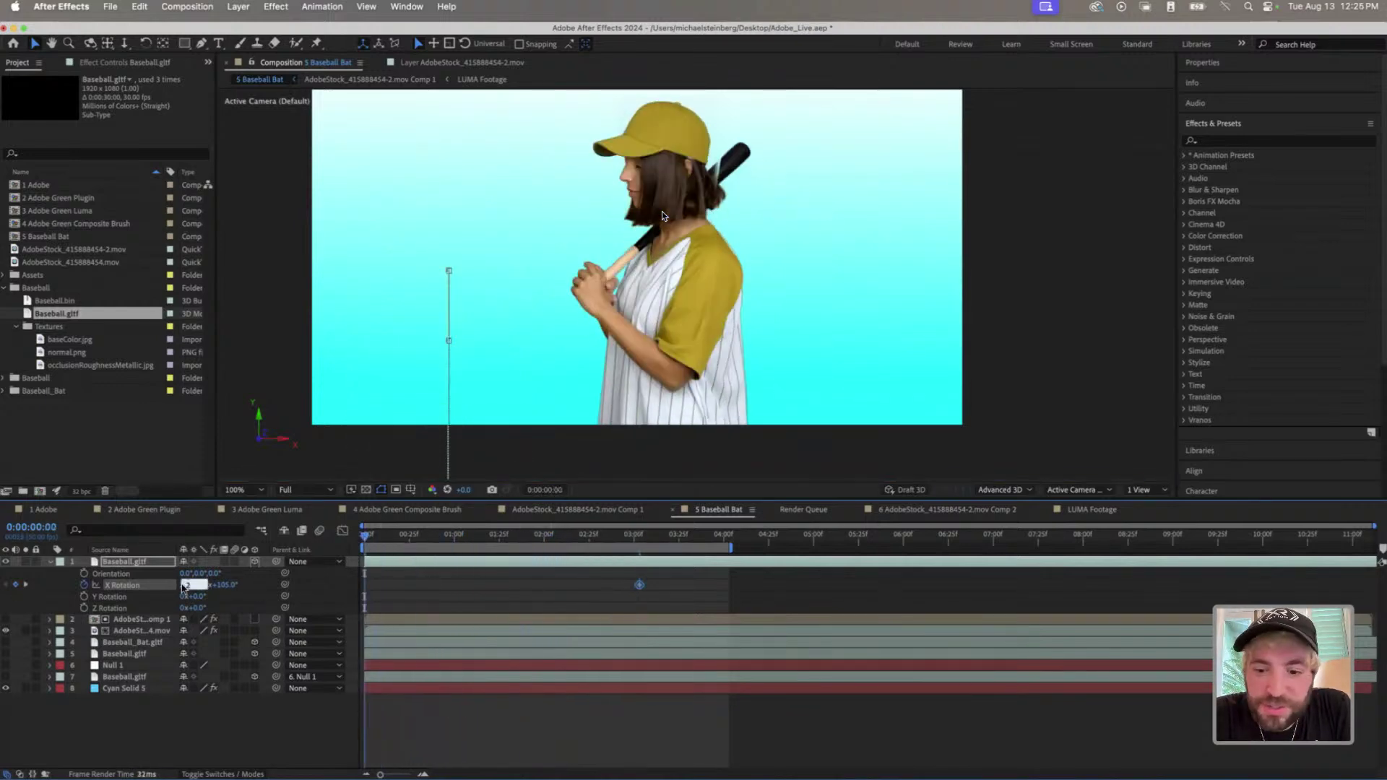
key(space)
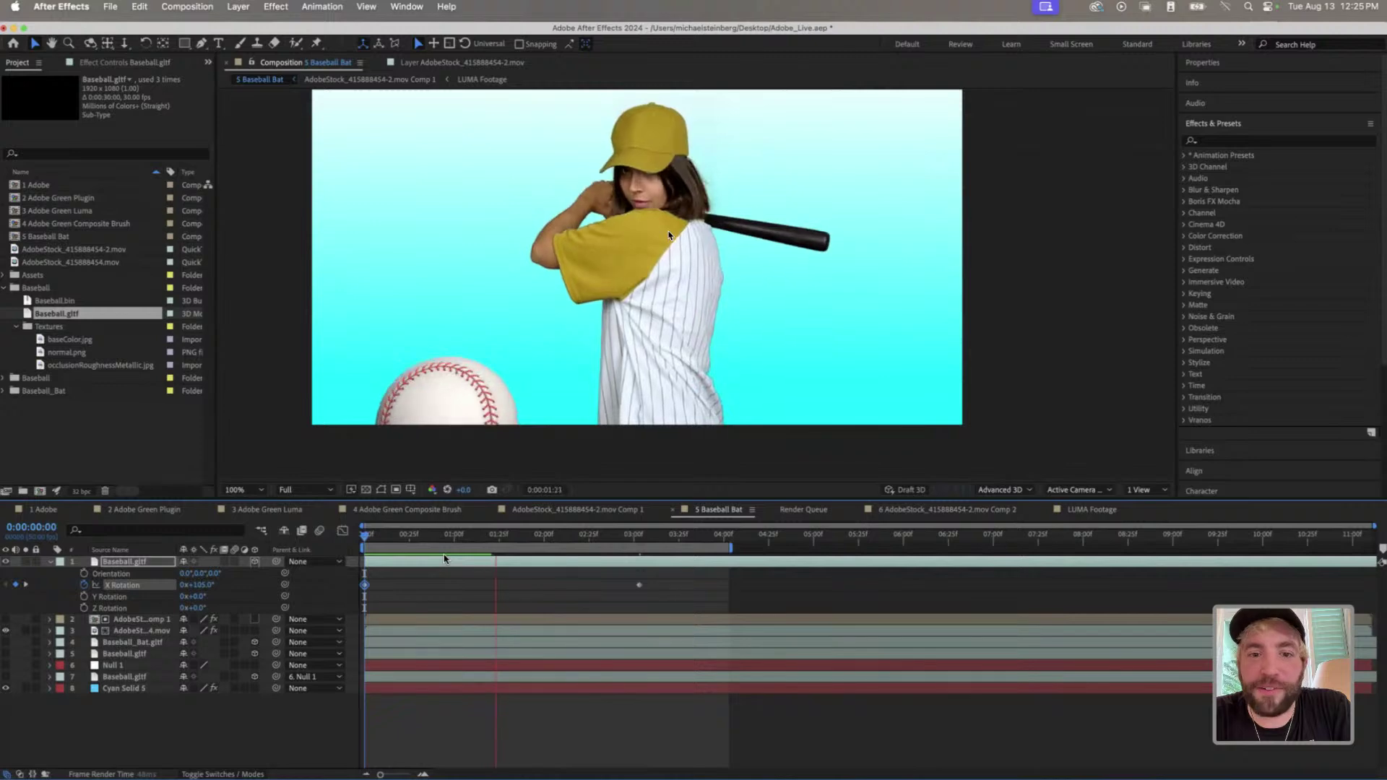
drag(511, 538, 647, 532)
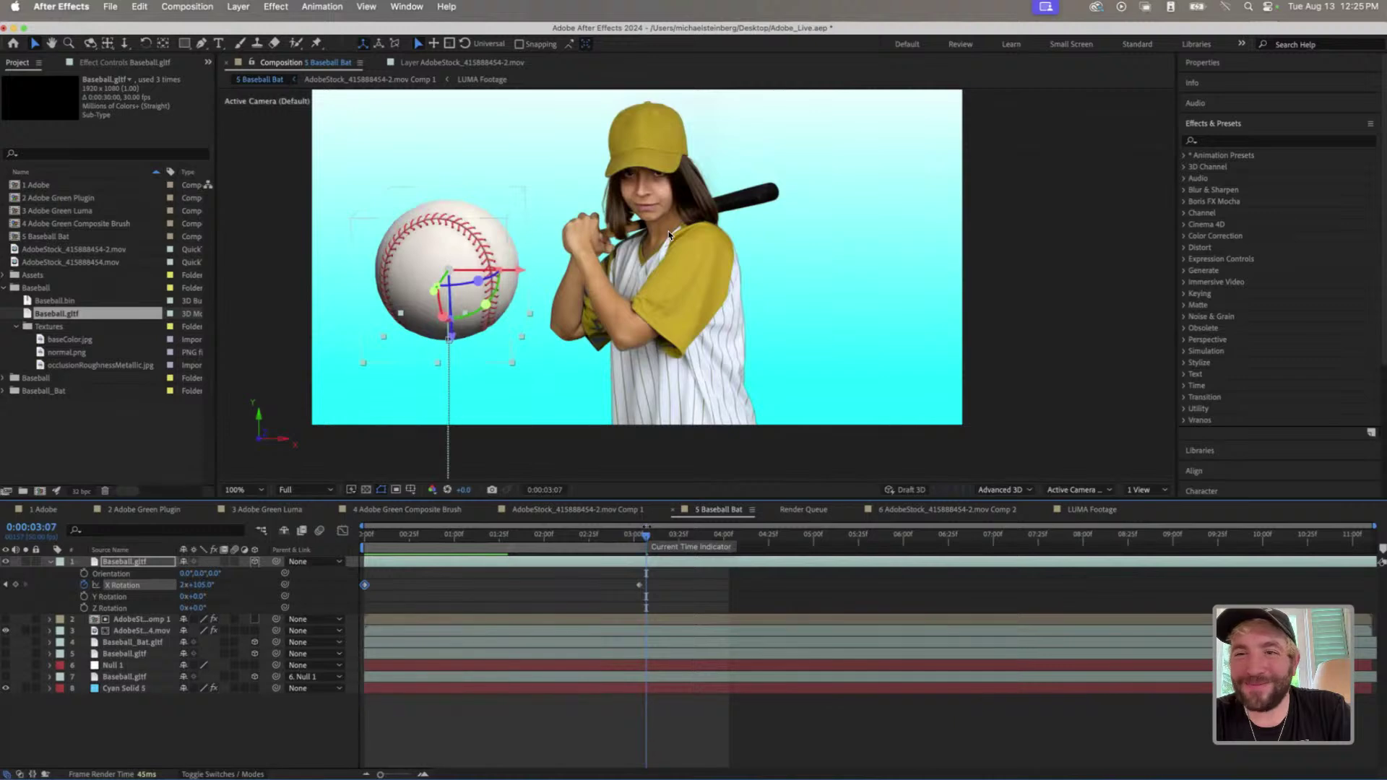
drag(520, 538, 623, 534)
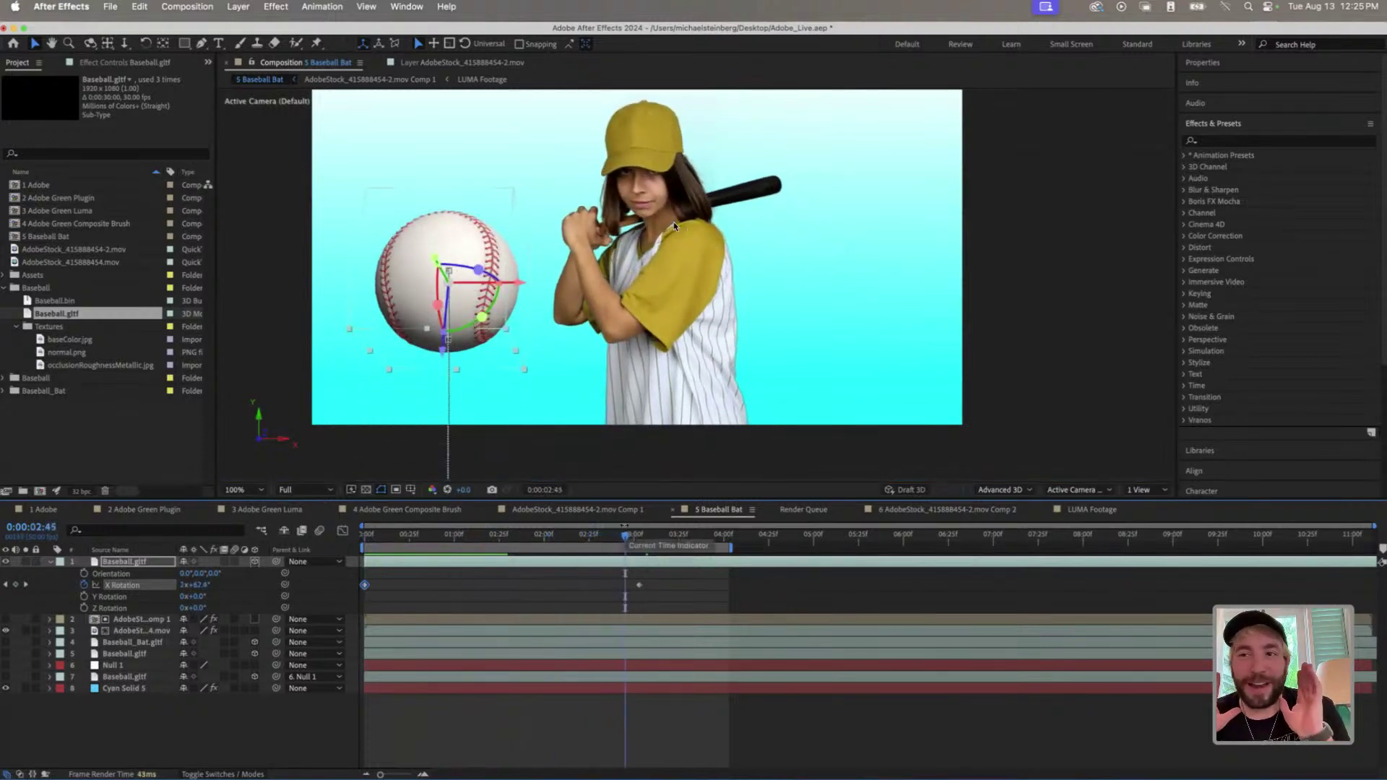